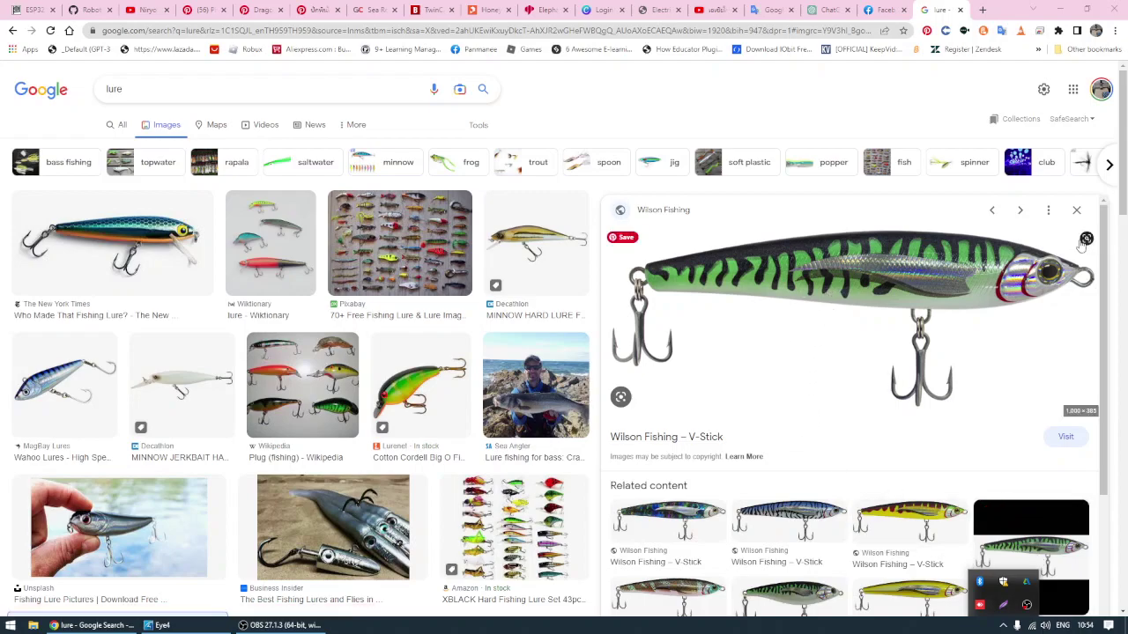
Save the green mackerel lure image from Google Images to the Desktop as lure.png.
{"action": "right_click", "coordinate": [765, 249]}
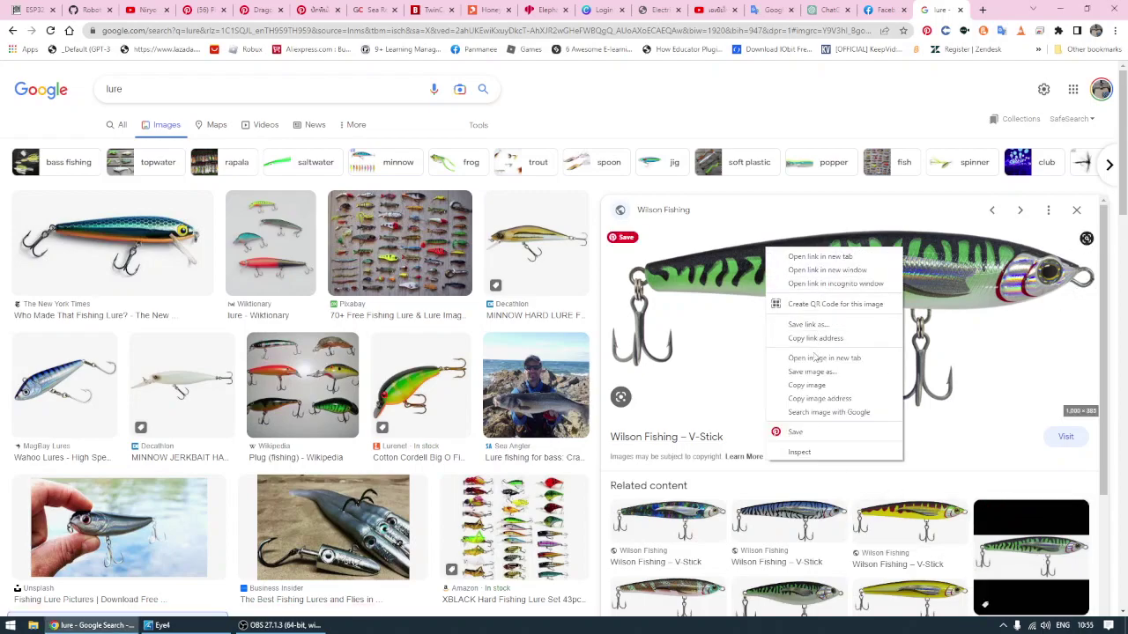
{"action": "left_click", "coordinate": [815, 379]}
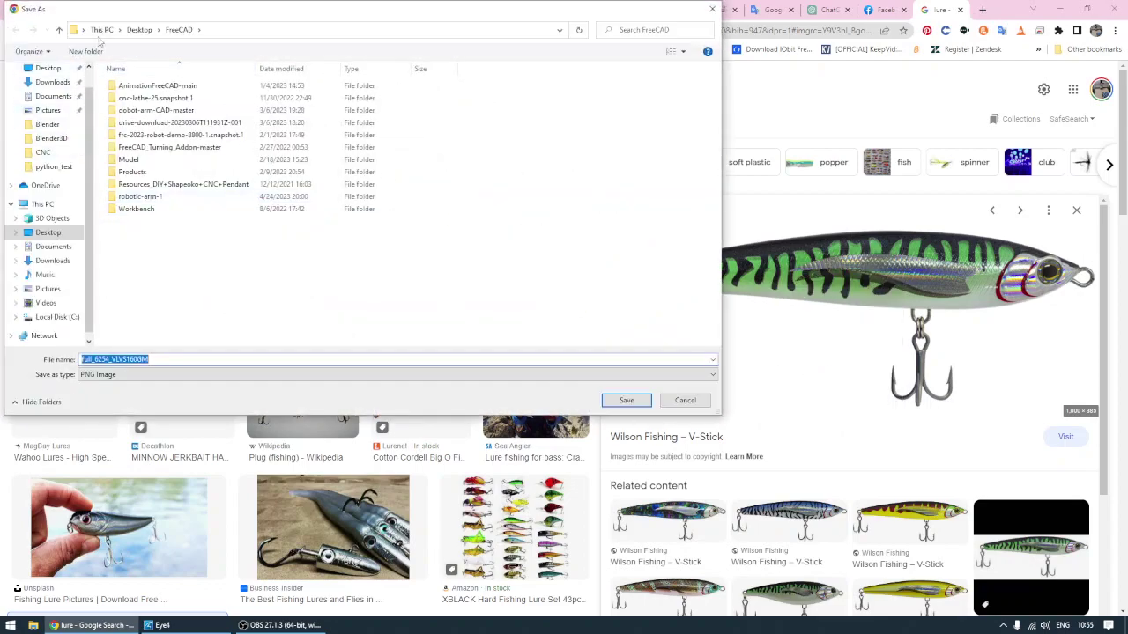
{"action": "left_click", "coordinate": [139, 29]}
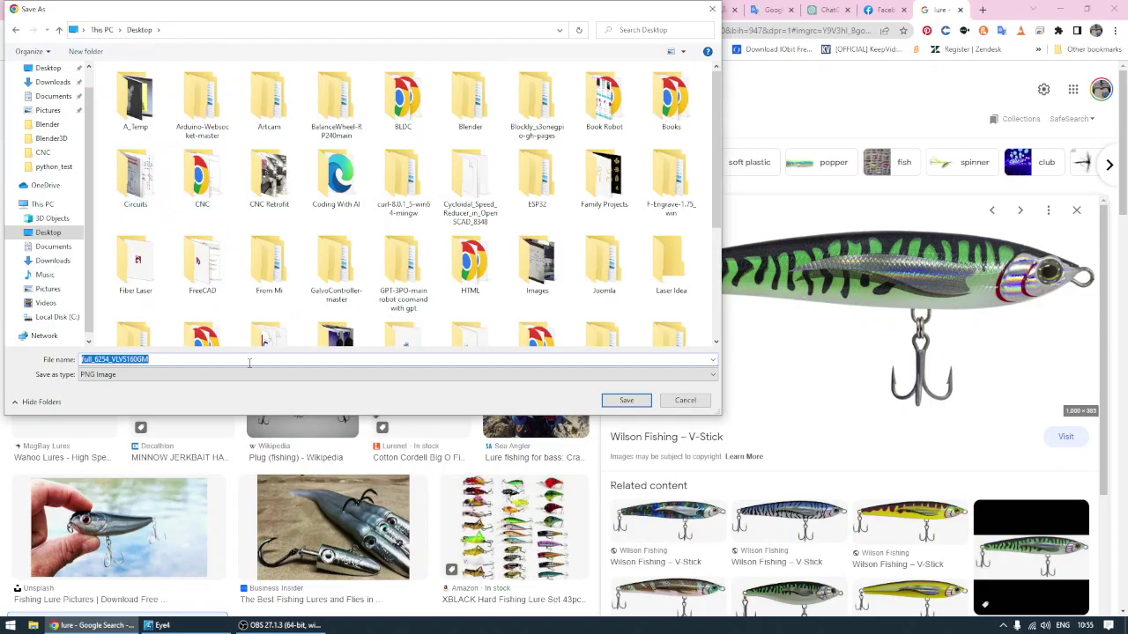
{"action": "type", "text": "lure"}
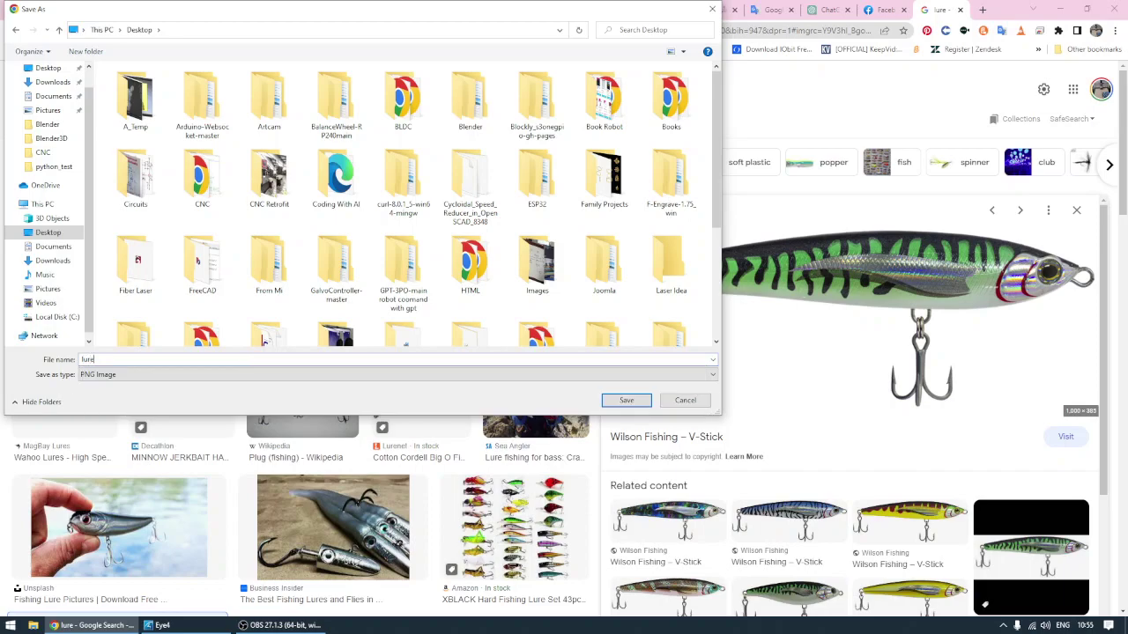
{"action": "left_click", "coordinate": [621, 400]}
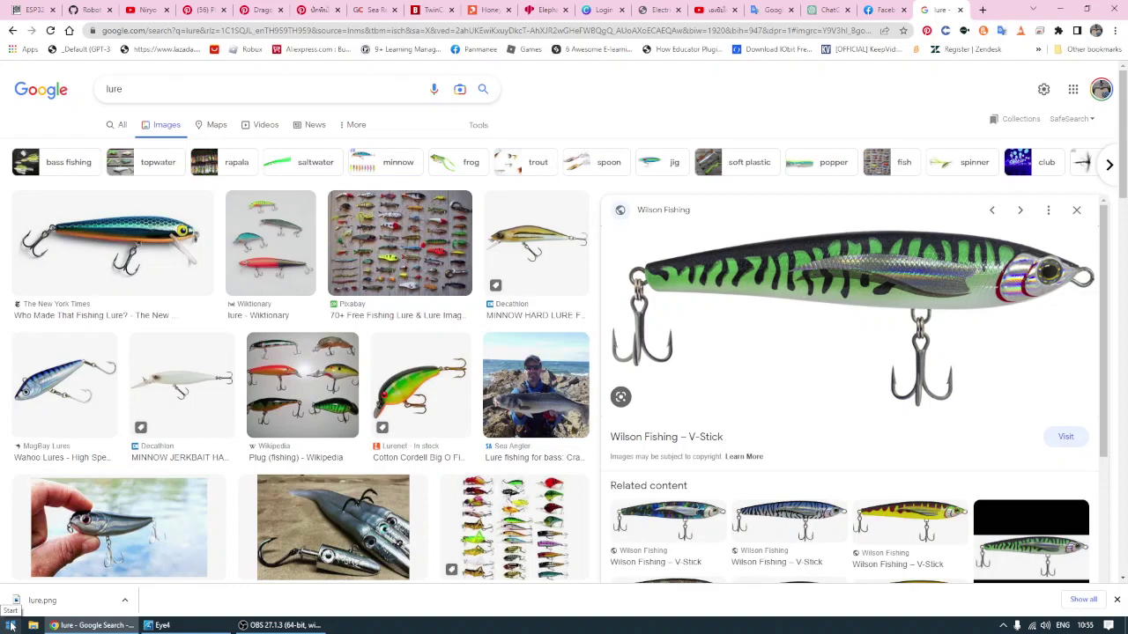
Launch Microsoft Paint from the Start menu search.
{"action": "left_click", "coordinate": [11, 626]}
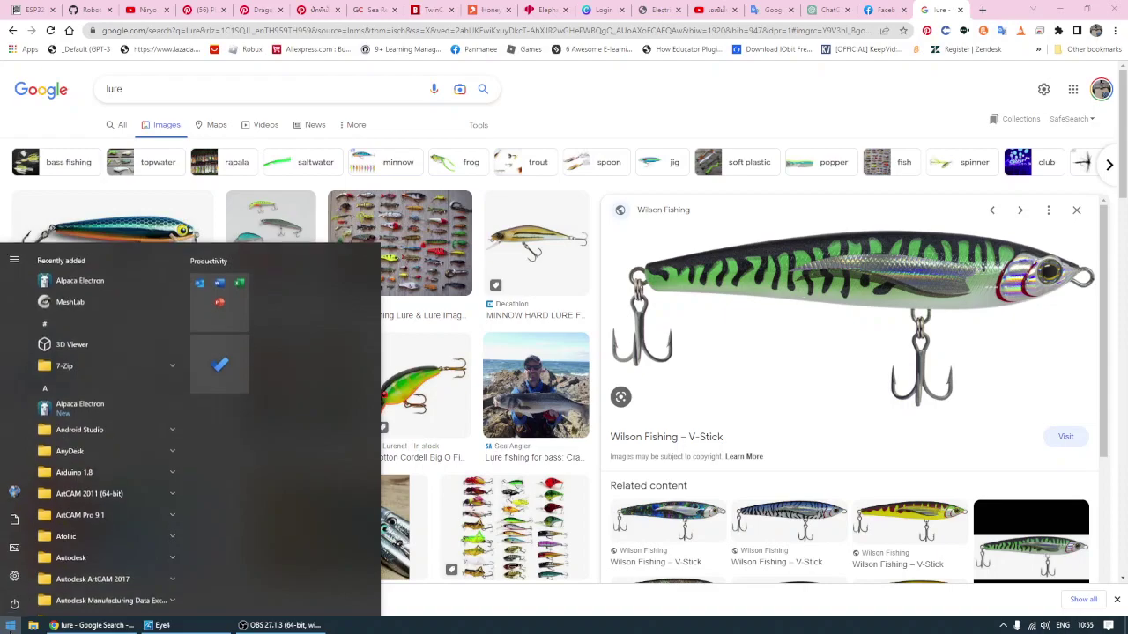
{"action": "type", "text": "pain"}
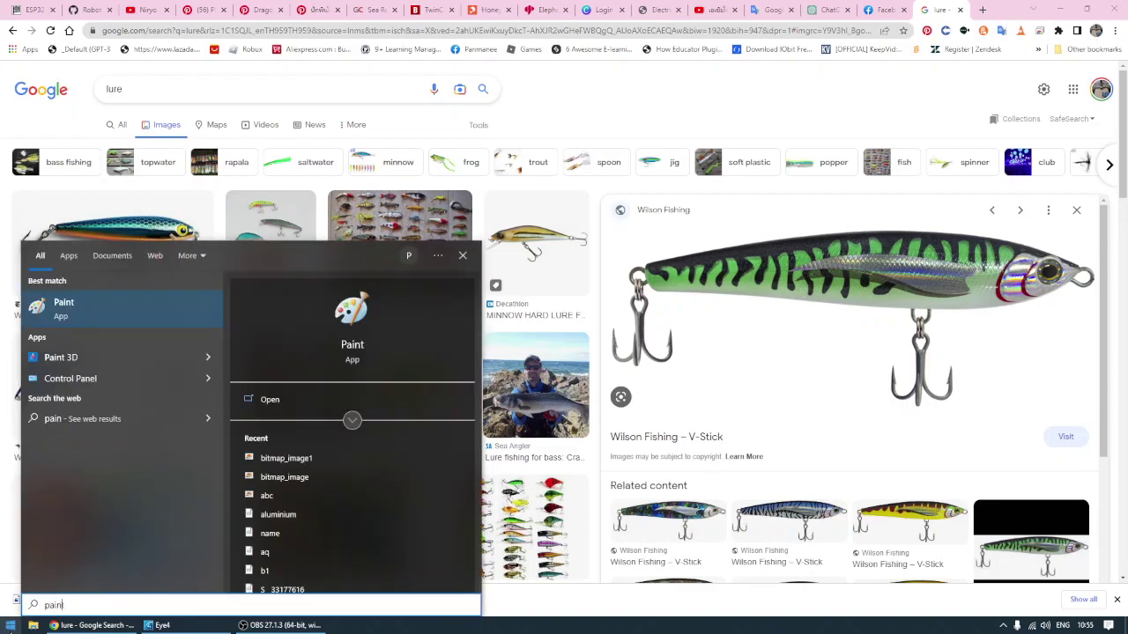
{"action": "type", "text": "t"}
{"action": "key", "text": "Return"}
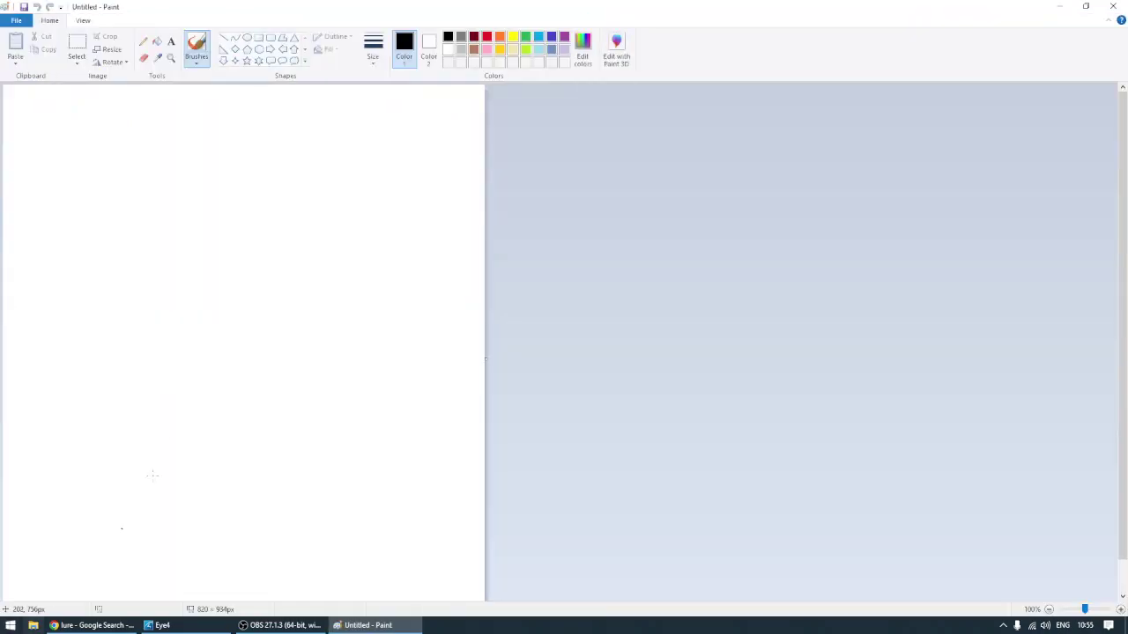
Open lure.png from the Desktop in Paint.
{"action": "left_click", "coordinate": [16, 20]}
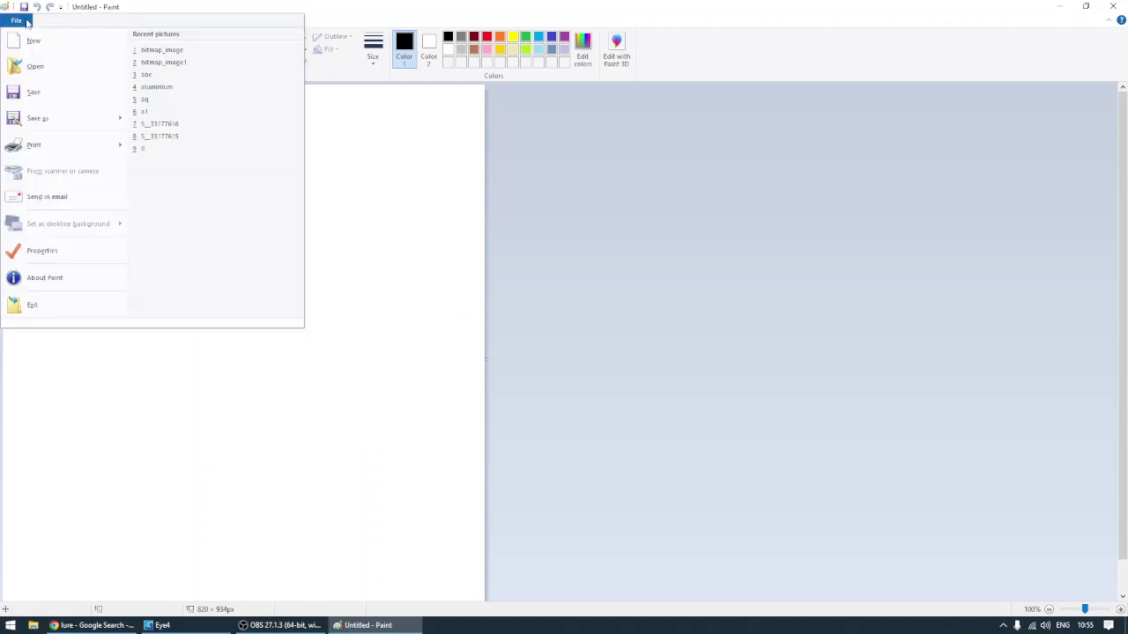
{"action": "left_click", "coordinate": [26, 69]}
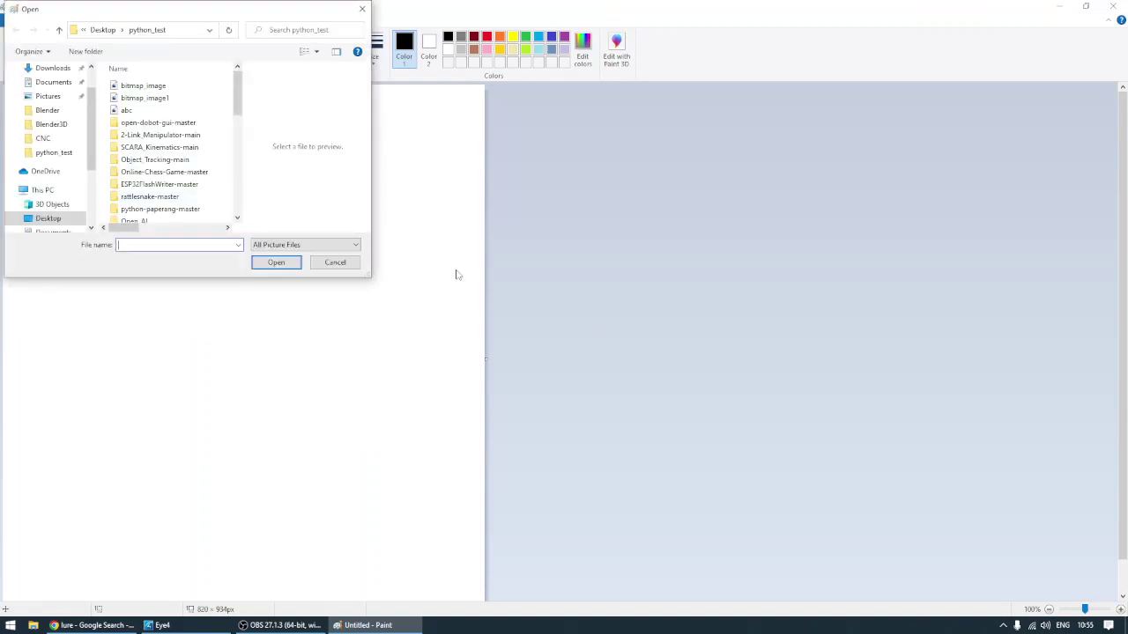
{"action": "scroll", "coordinate": [87, 76], "scroll_direction": "up", "scroll_amount": 2}
{"action": "left_click", "coordinate": [48, 92]}
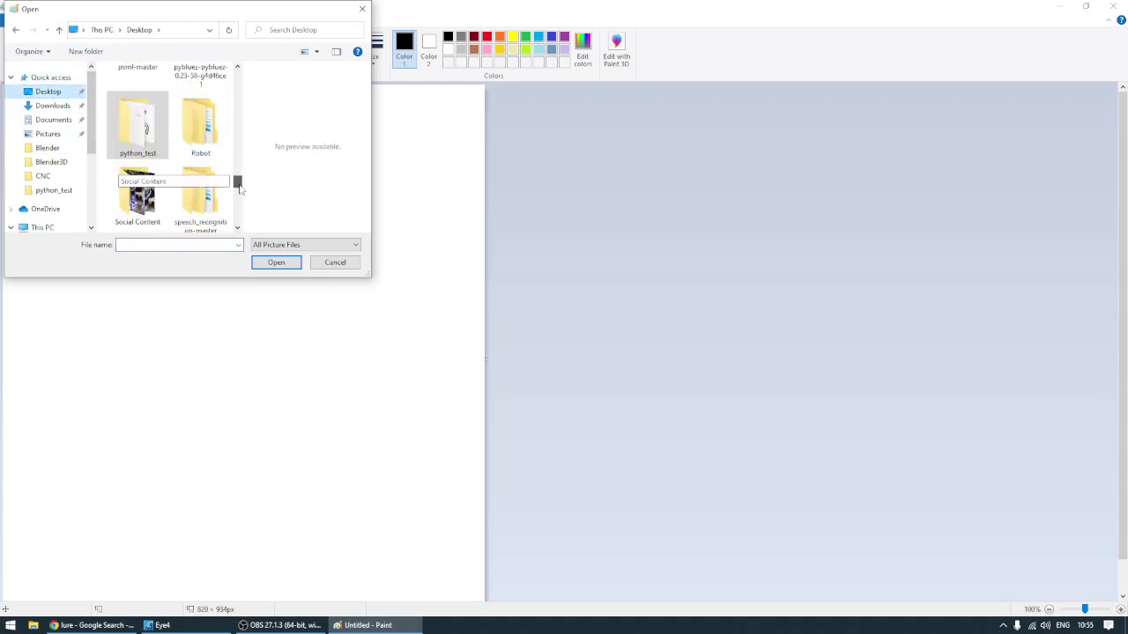
{"action": "left_click_drag", "start_coordinate": [238, 178], "coordinate": [242, 243]}
{"action": "left_click", "coordinate": [150, 210]}
{"action": "left_click", "coordinate": [275, 262]}
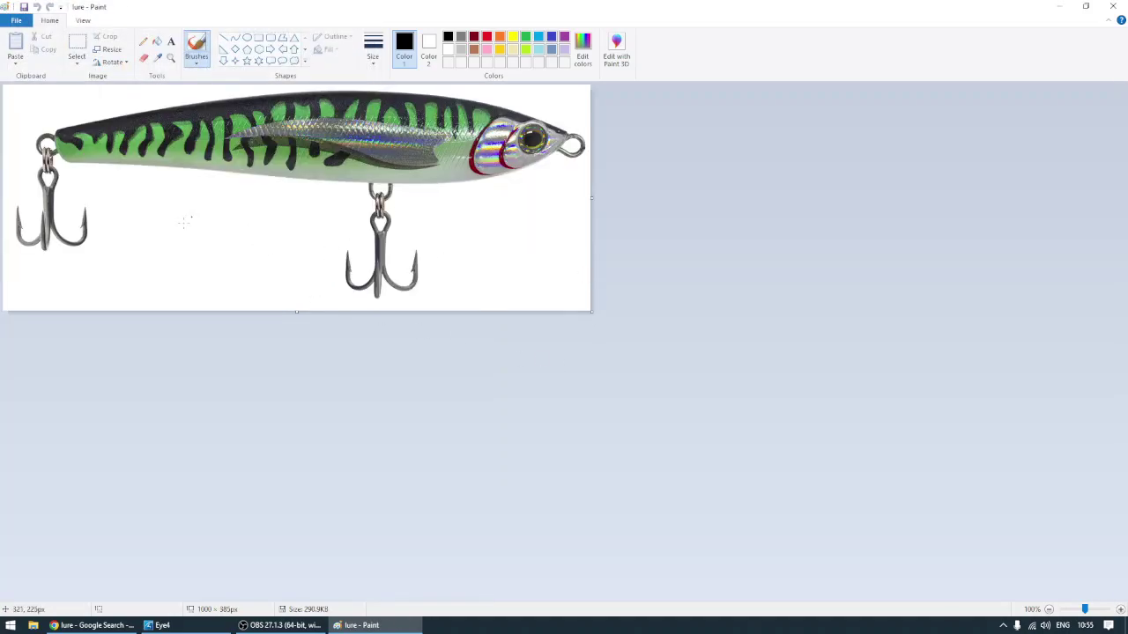
Crop the canvas below the lure body to drop the hooks, trimming width to 964 pixels.
{"action": "left_click_drag", "start_coordinate": [296, 311], "coordinate": [333, 186]}
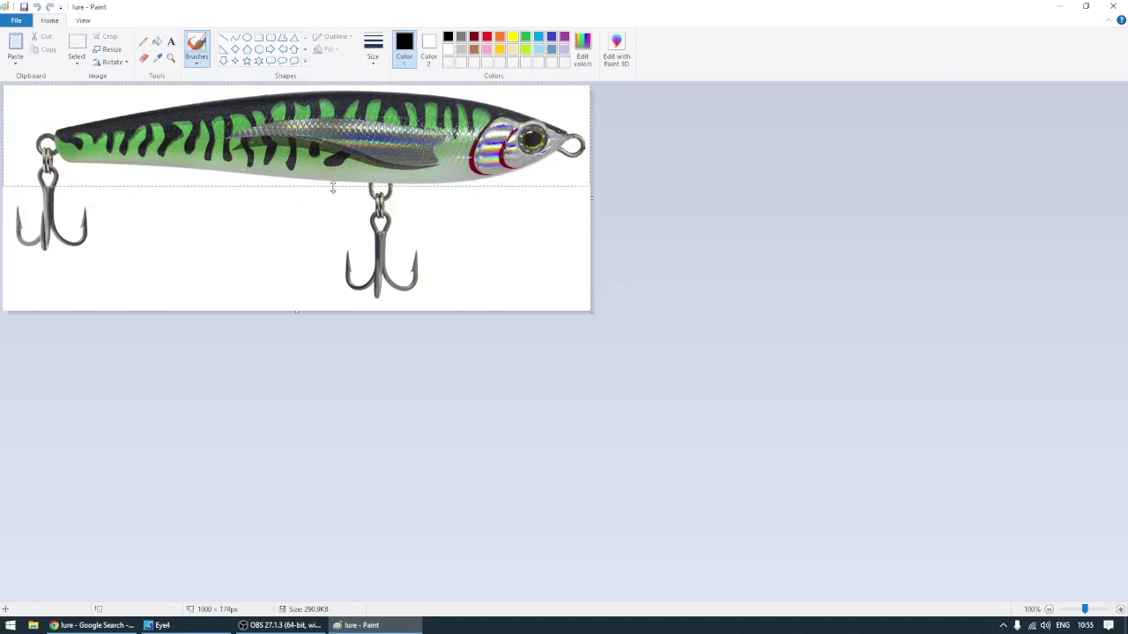
{"action": "left_click_drag", "start_coordinate": [333, 186], "coordinate": [333, 186]}
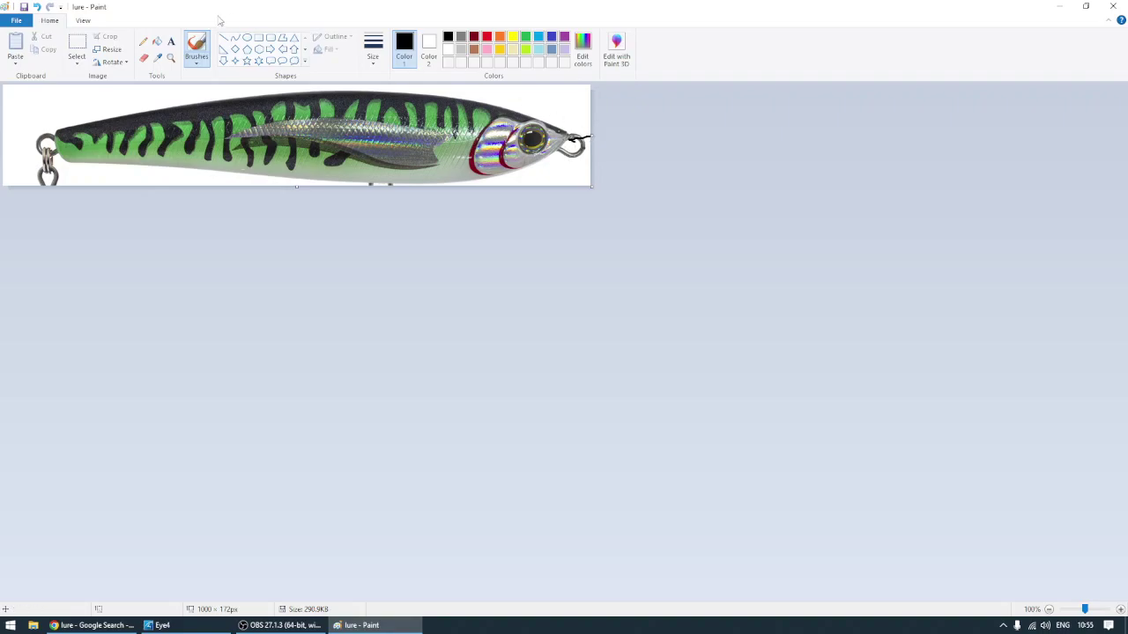
{"action": "left_click", "coordinate": [36, 6]}
{"action": "left_click_drag", "start_coordinate": [595, 134], "coordinate": [570, 138]}
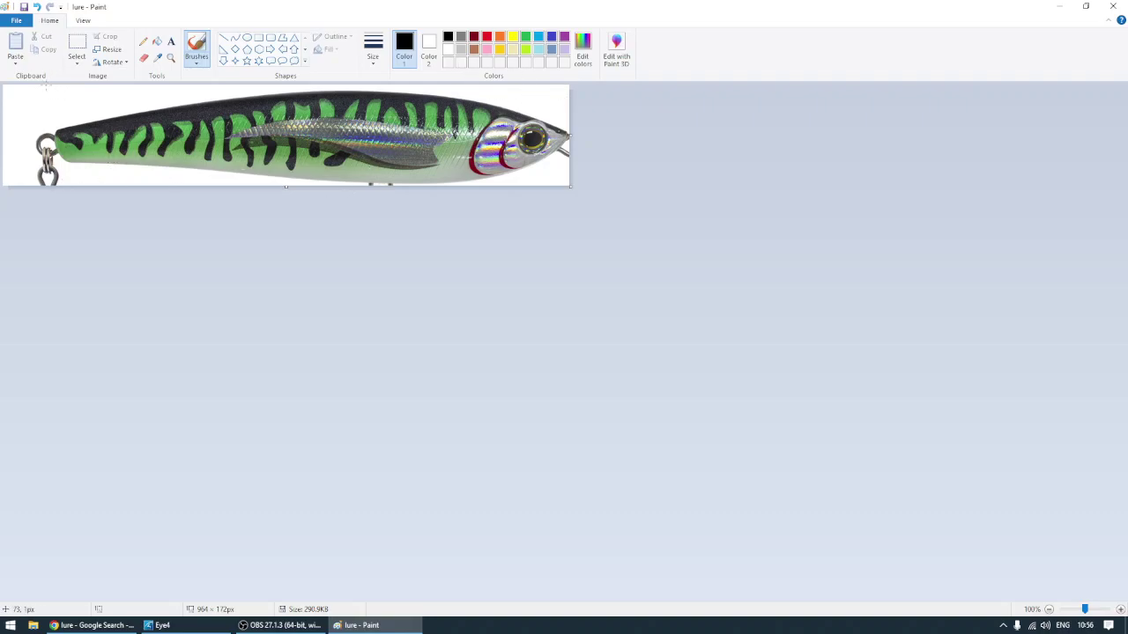
{"action": "left_click_drag", "start_coordinate": [46, 86], "coordinate": [135, 176]}
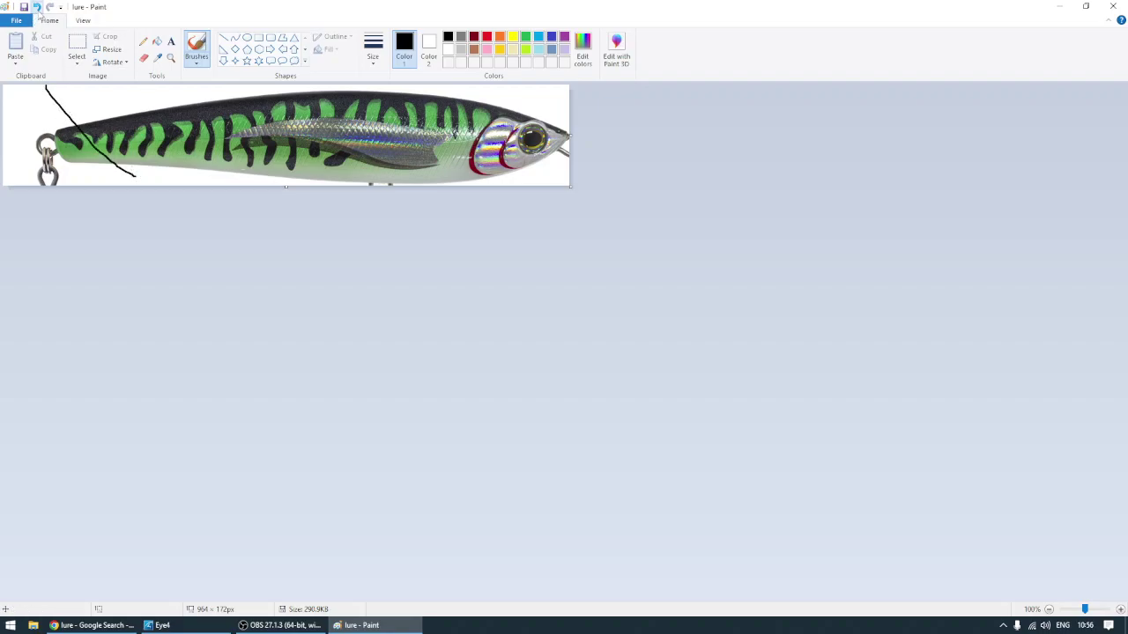
{"action": "left_click", "coordinate": [36, 6]}
Cut the lure body with a rectangular selection and start a new picture without saving lure.png.
{"action": "left_click", "coordinate": [80, 48]}
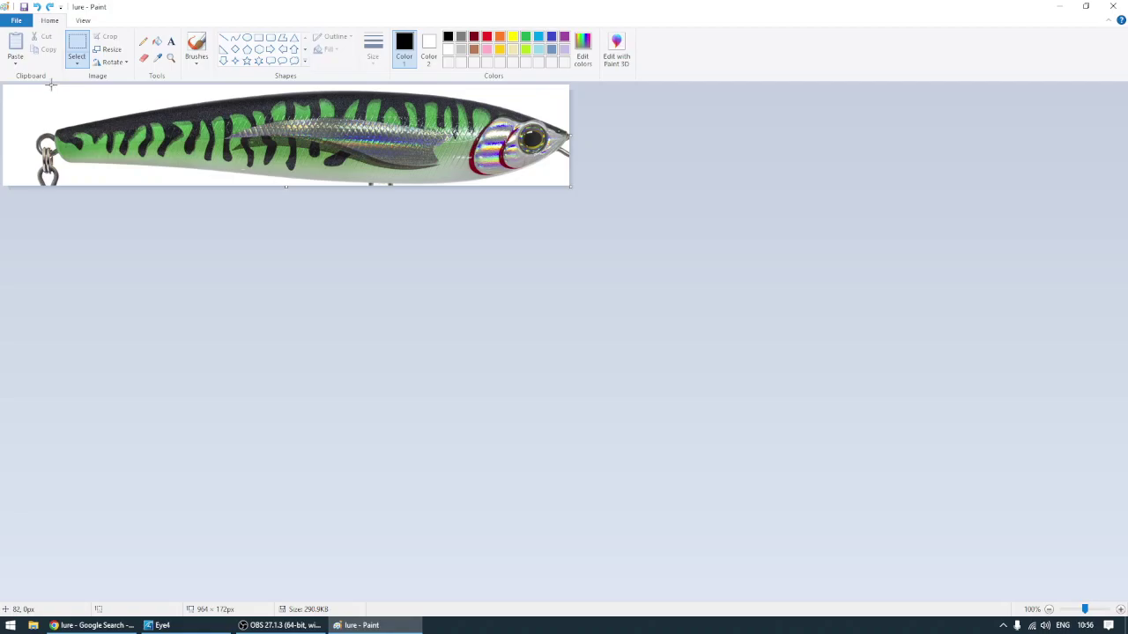
{"action": "left_click_drag", "start_coordinate": [50, 84], "coordinate": [490, 212]}
{"action": "left_click_drag", "start_coordinate": [573, 194], "coordinate": [574, 201]}
{"action": "left_click", "coordinate": [40, 37]}
{"action": "left_click", "coordinate": [16, 20]}
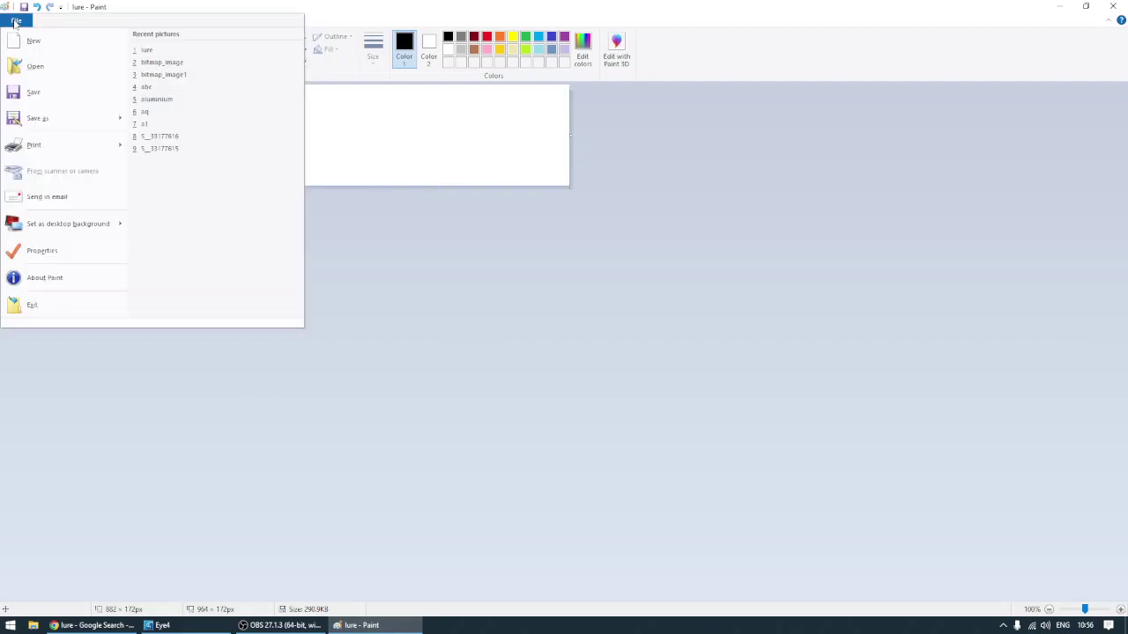
{"action": "left_click", "coordinate": [44, 42]}
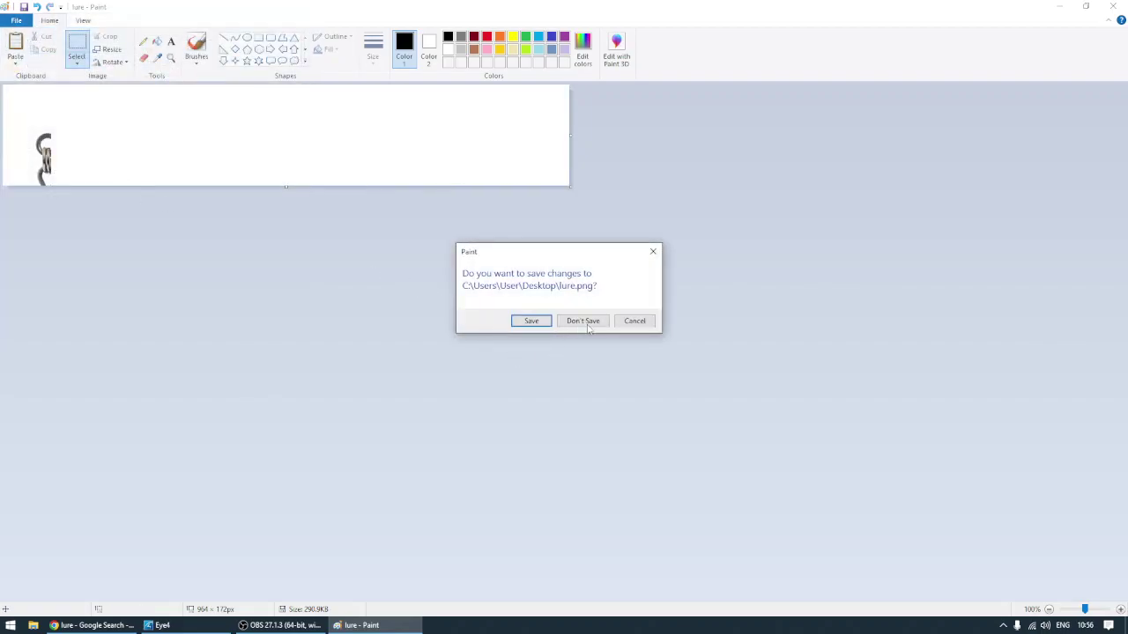
{"action": "left_click", "coordinate": [582, 320]}
Paste the lure body, trim the canvas to 876 × 161 px and flip it horizontally.
{"action": "left_click", "coordinate": [15, 44]}
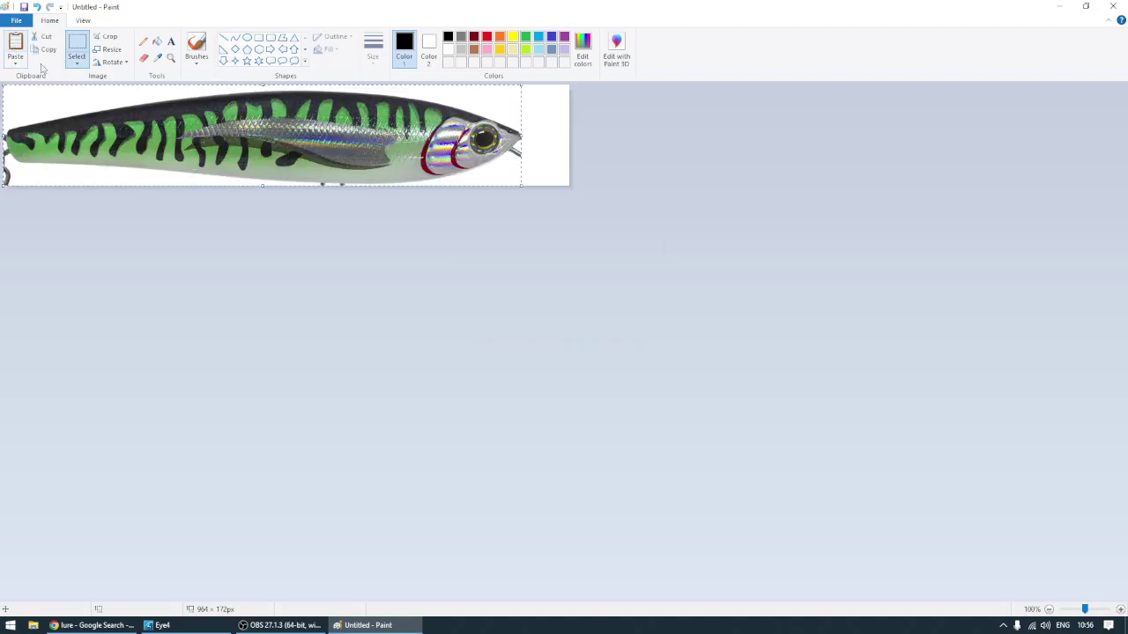
{"action": "left_click_drag", "start_coordinate": [270, 170], "coordinate": [265, 162]}
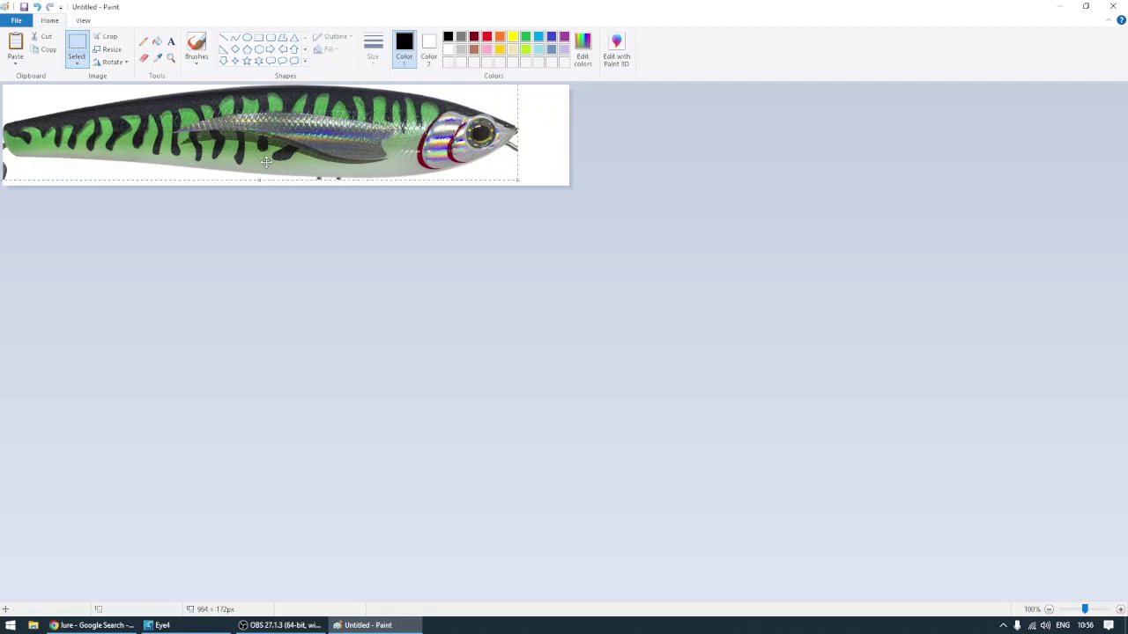
{"action": "left_click_drag", "start_coordinate": [569, 189], "coordinate": [518, 180]}
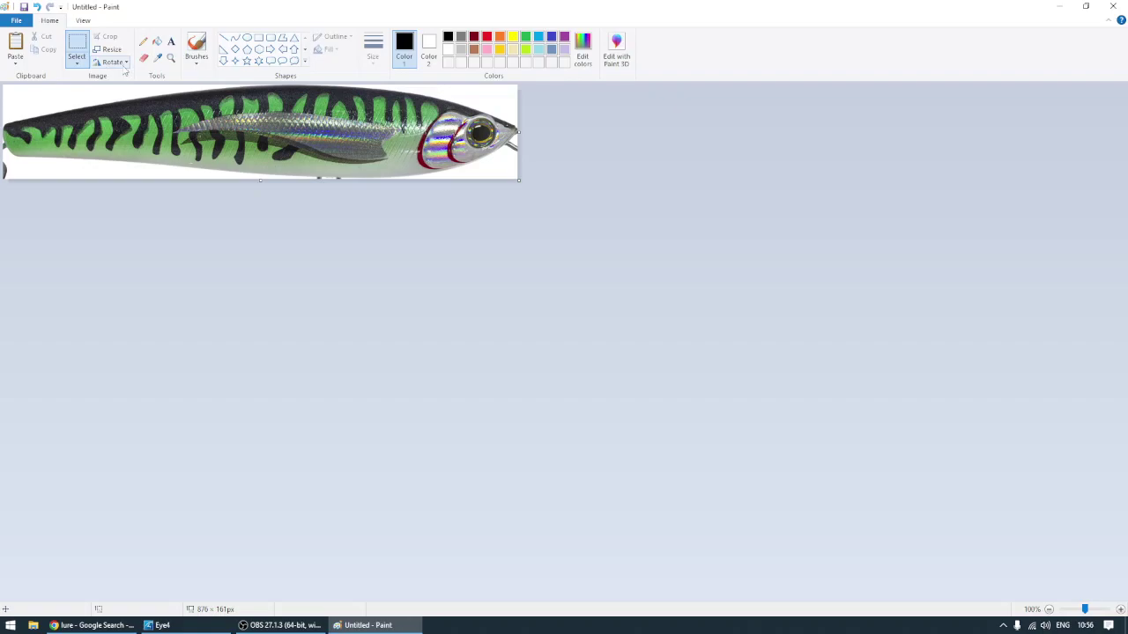
{"action": "left_click", "coordinate": [126, 62]}
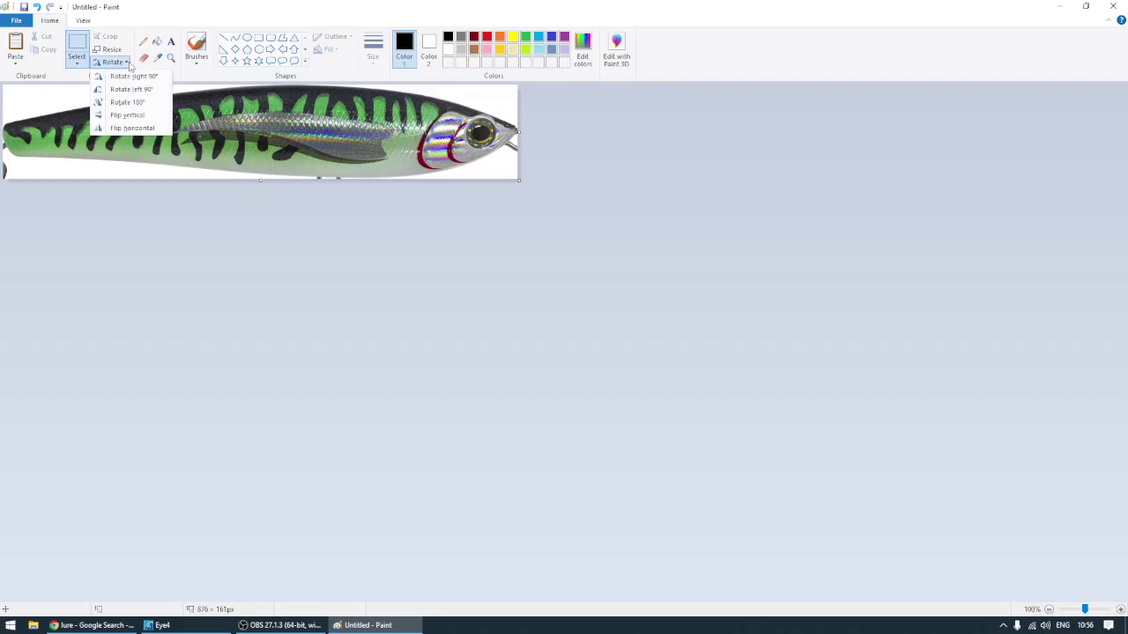
{"action": "left_click", "coordinate": [141, 128]}
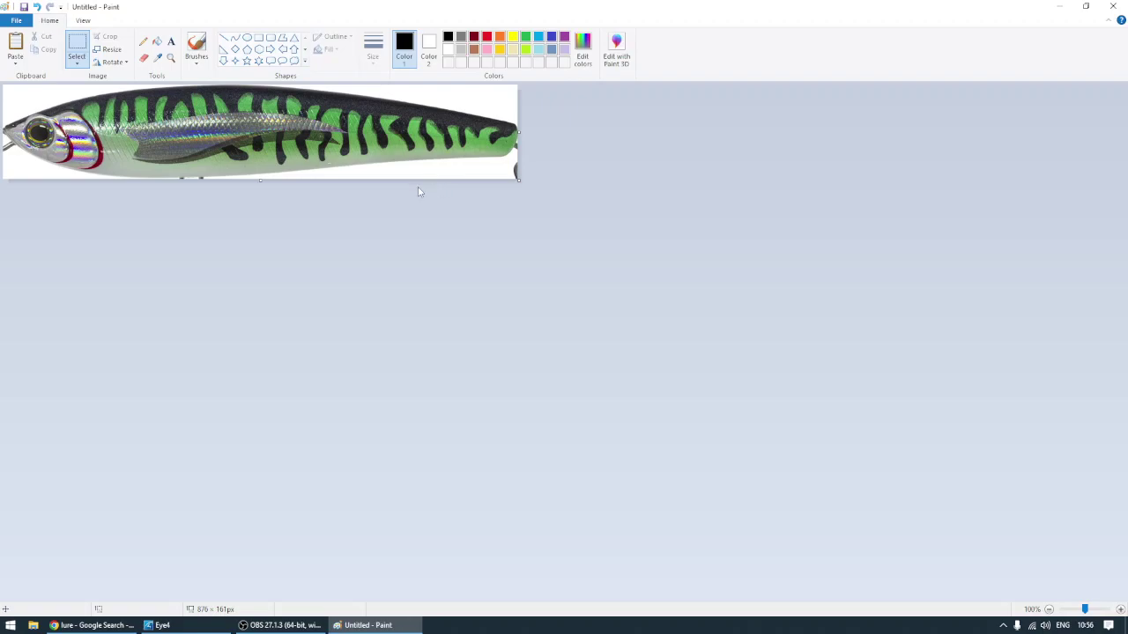
Save the picture as JPEG file lure1 on the Desktop.
{"action": "left_click", "coordinate": [13, 23]}
{"action": "mouse_move", "coordinate": [37, 118]}
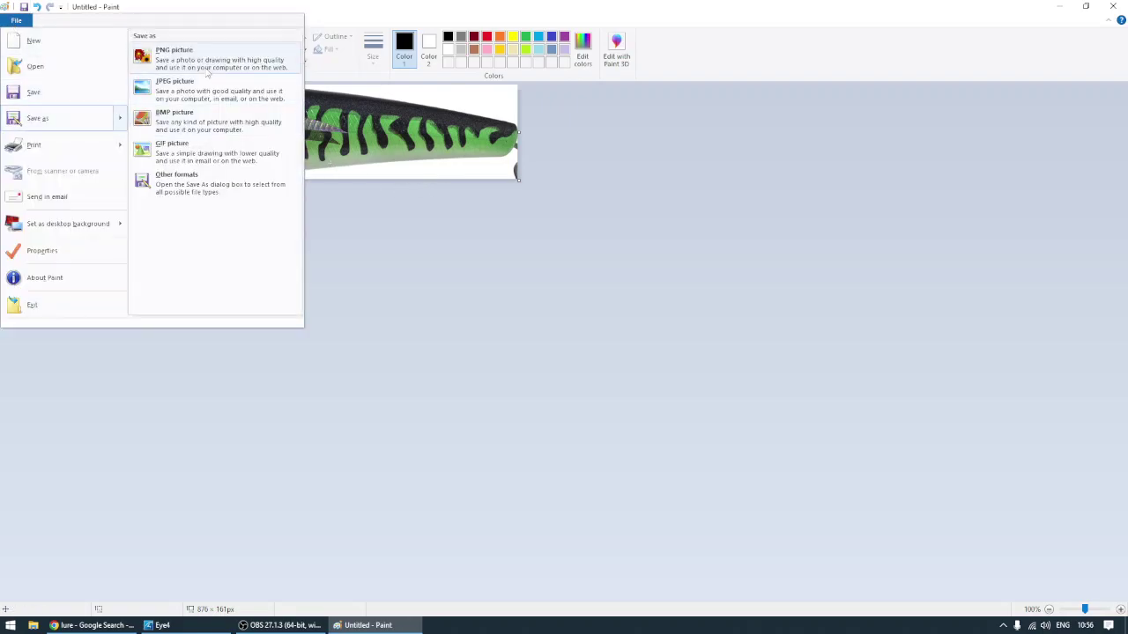
{"action": "left_click", "coordinate": [205, 91]}
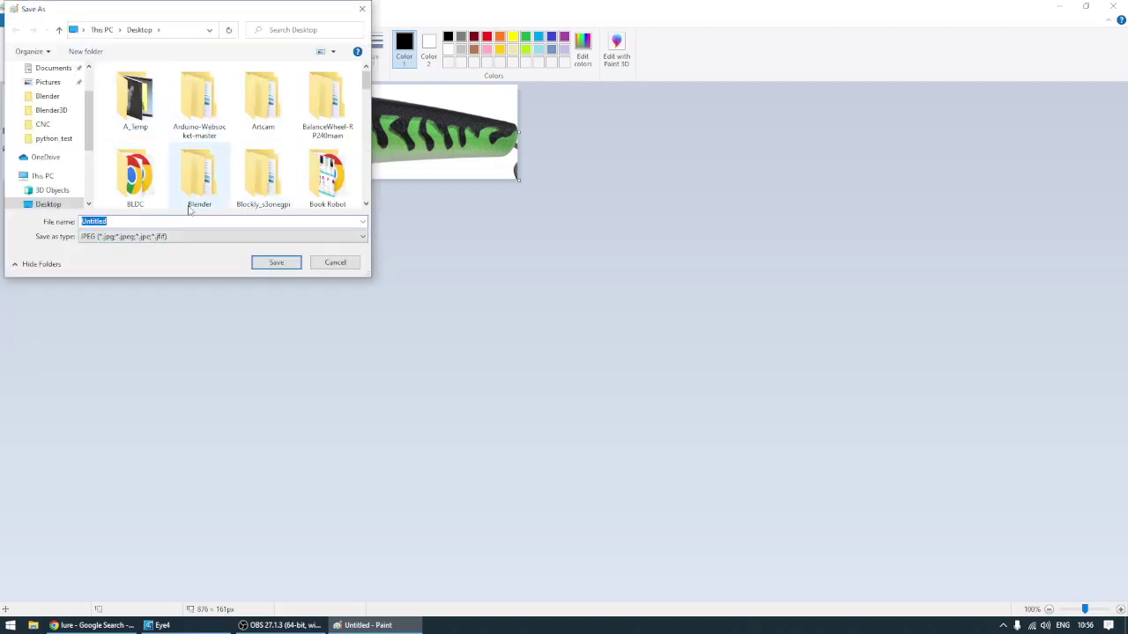
{"action": "type", "text": "lure1"}
{"action": "key", "text": "Return"}
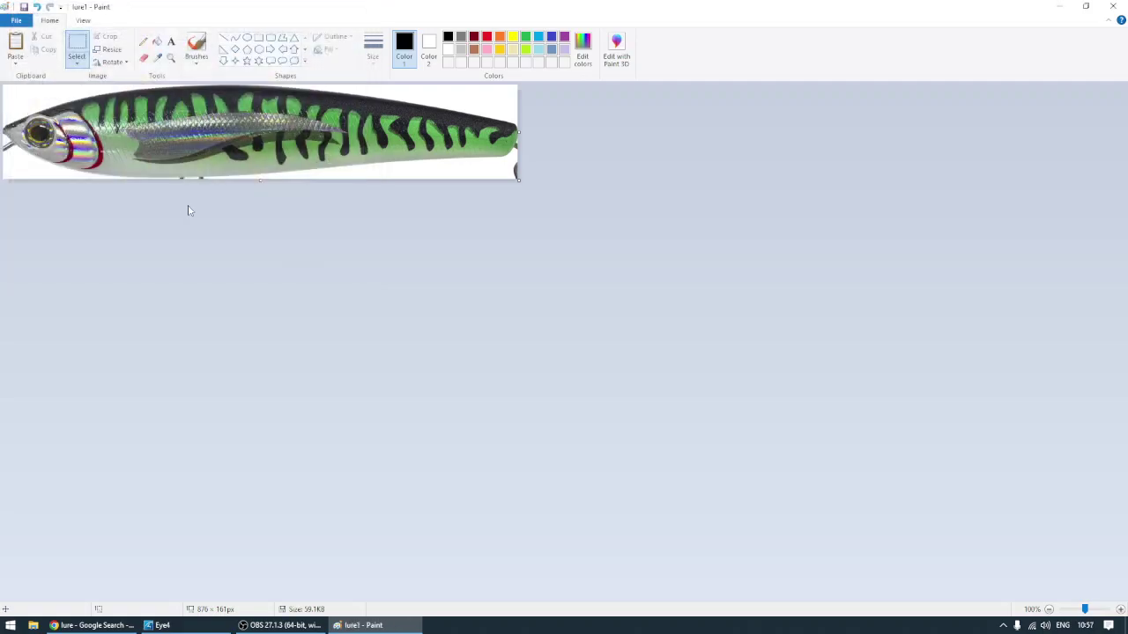
Close Paint, minimise Chrome and launch Autodesk ArtCAM 2017 from its desktop icon.
{"action": "left_click", "coordinate": [1113, 6]}
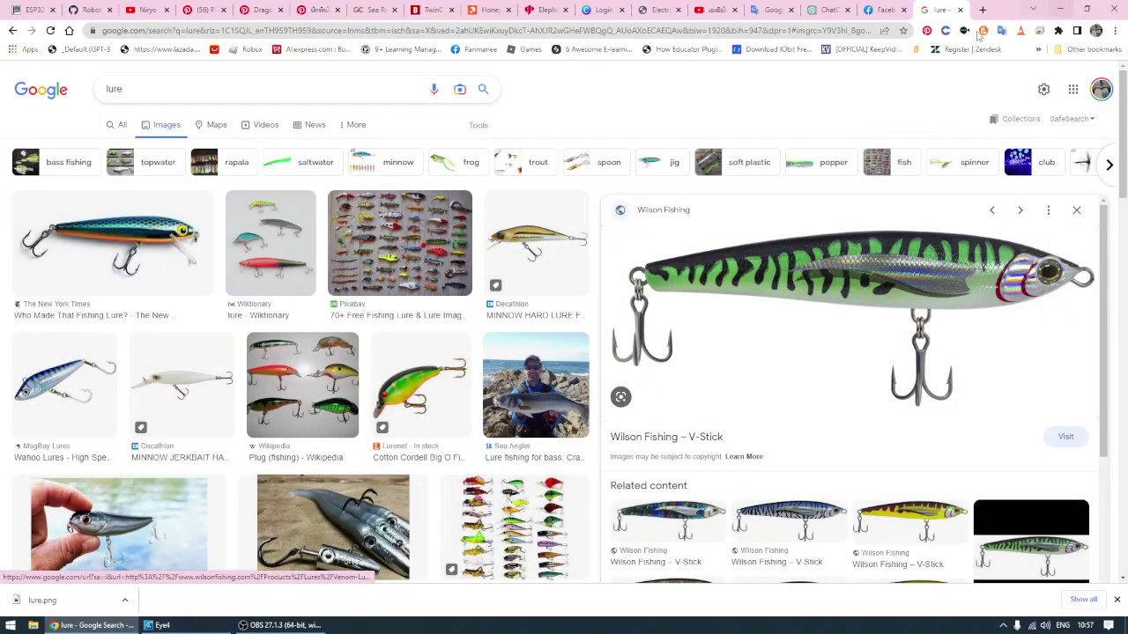
{"action": "left_click", "coordinate": [1060, 9]}
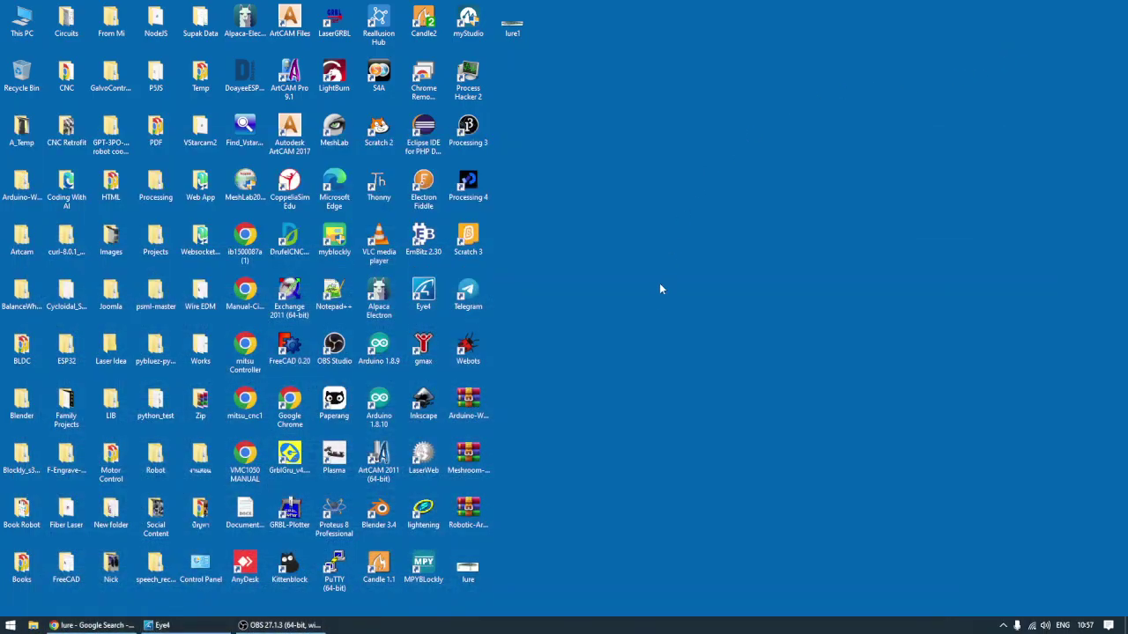
{"action": "double_click", "coordinate": [297, 141]}
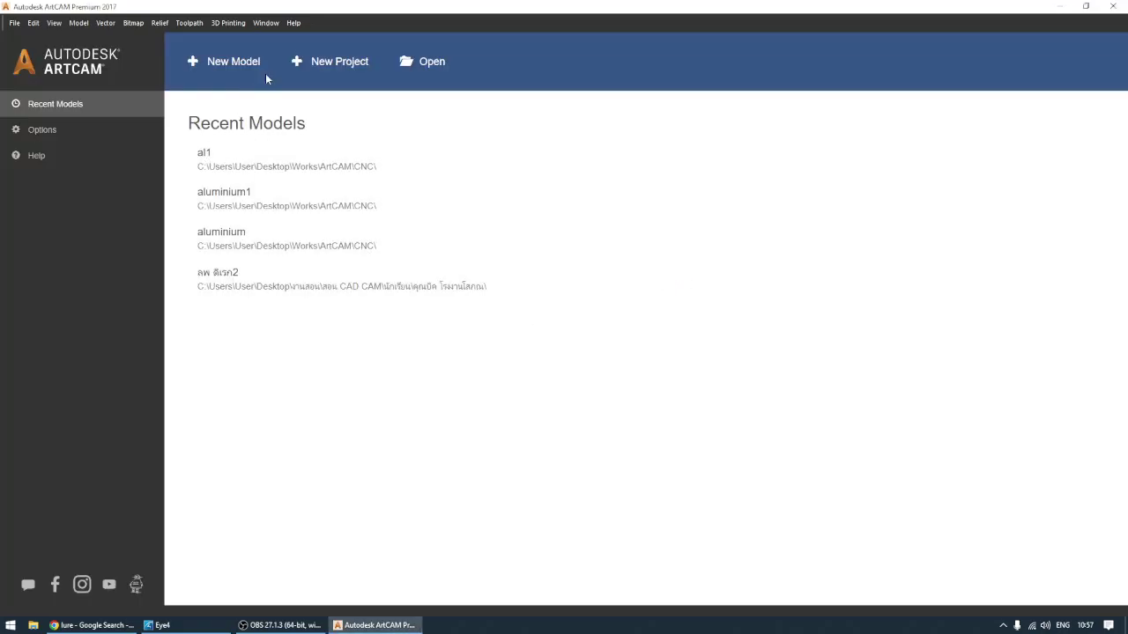
Open the lure1 image from the Desktop as a new model.
{"action": "left_click", "coordinate": [420, 74]}
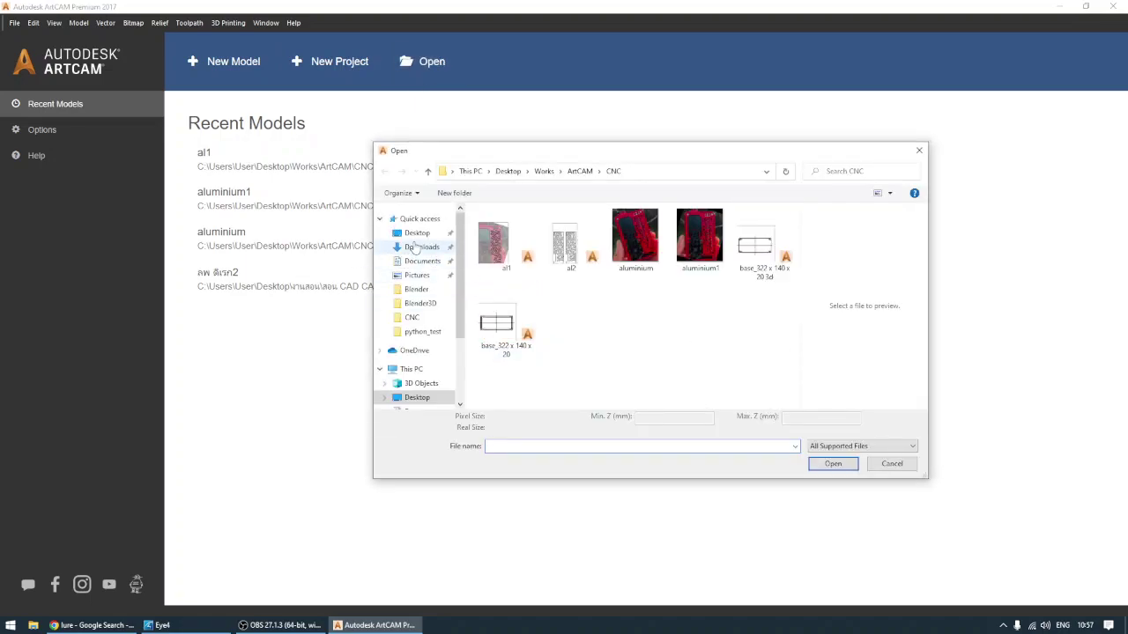
{"action": "left_click", "coordinate": [417, 232]}
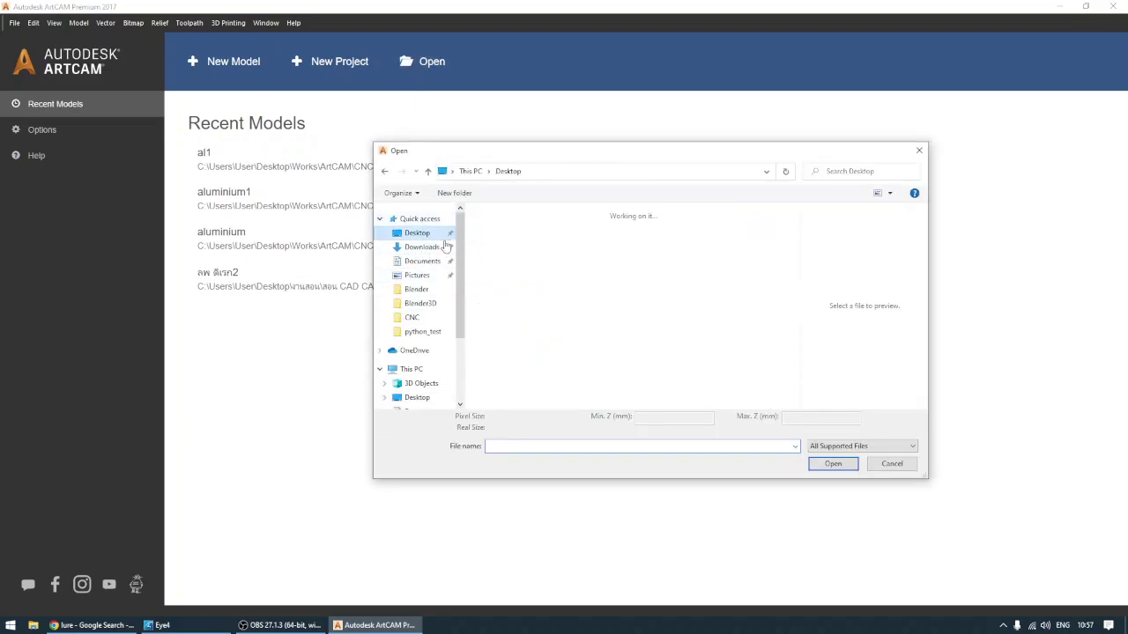
{"action": "left_click_drag", "start_coordinate": [794, 221], "coordinate": [795, 379]}
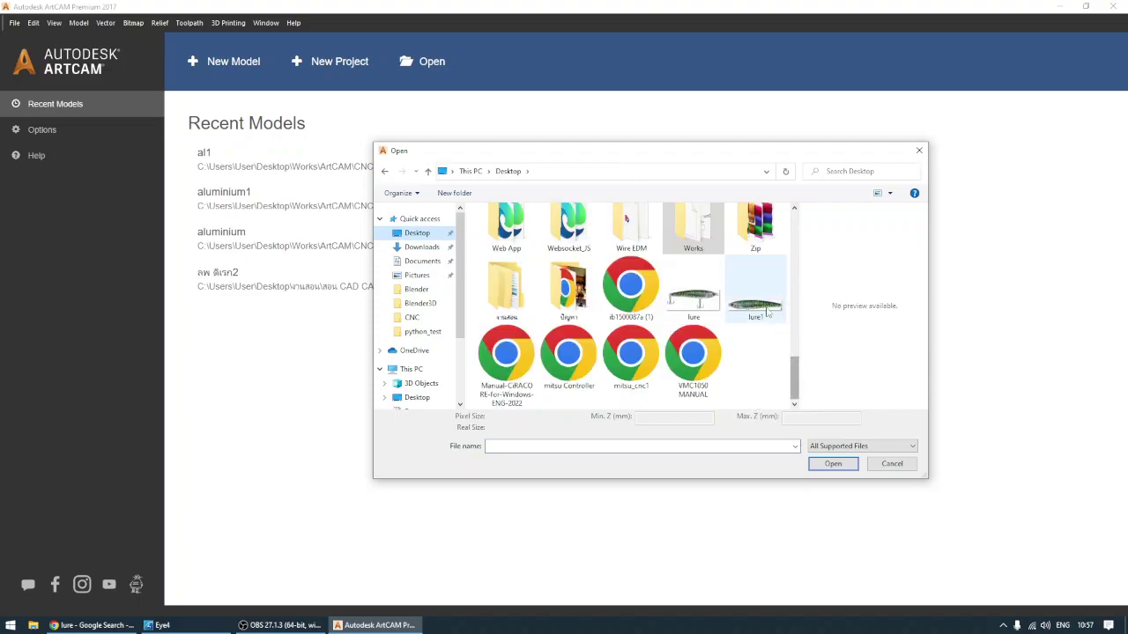
{"action": "left_click", "coordinate": [755, 295]}
{"action": "left_click", "coordinate": [835, 466]}
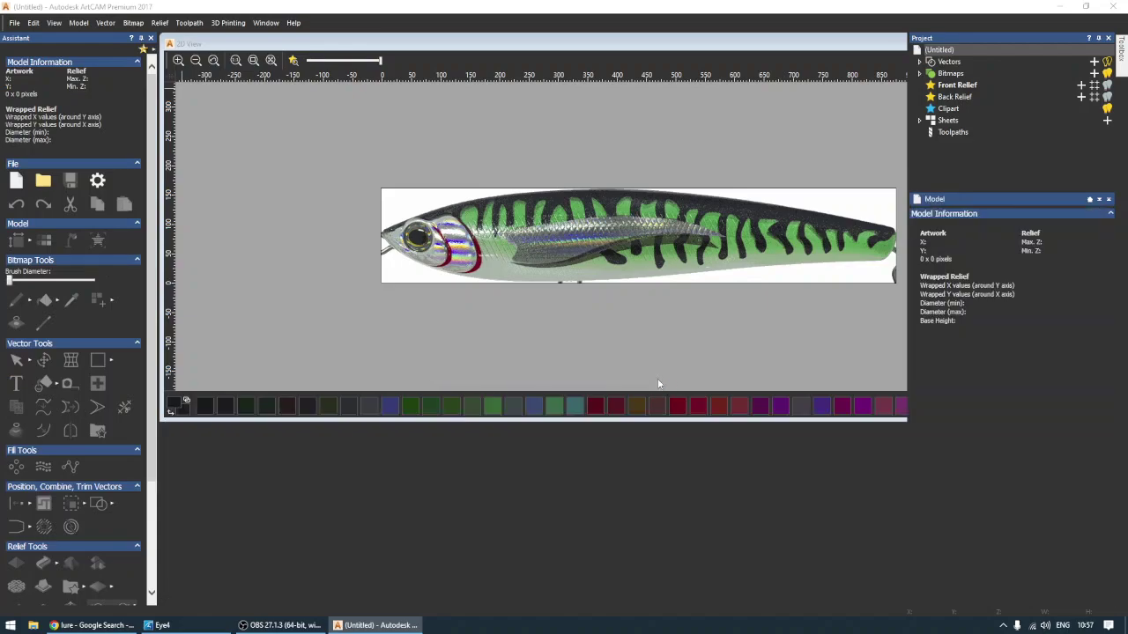
Set the model width to 70 mm with the origin at the centre and create the model.
{"action": "left_click", "coordinate": [468, 357]}
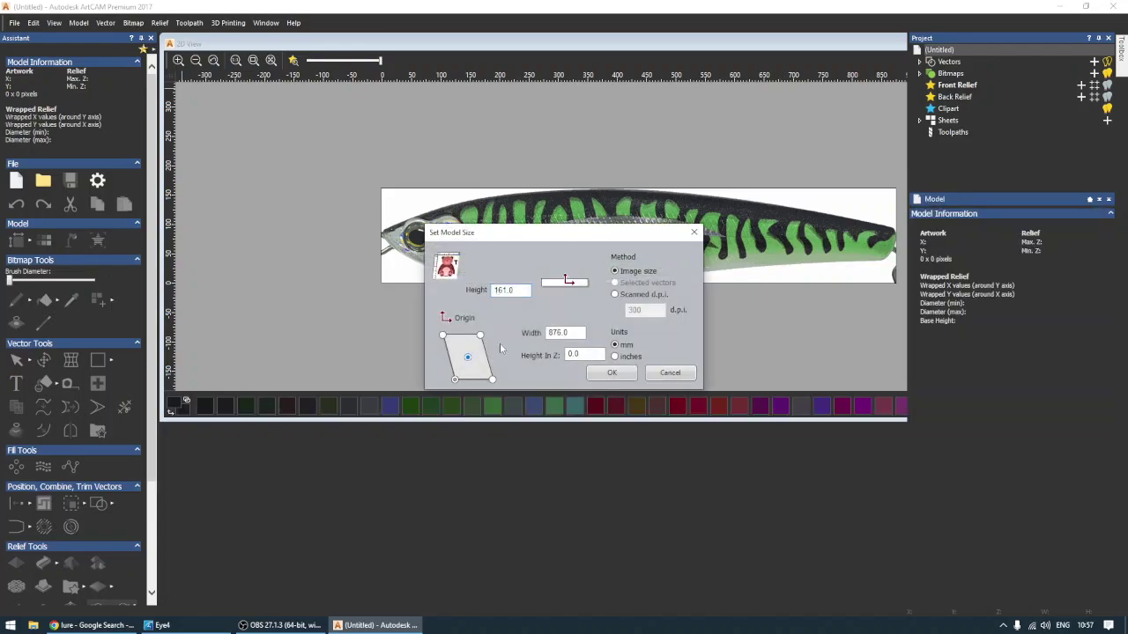
{"action": "left_click_drag", "start_coordinate": [521, 289], "coordinate": [441, 293]}
{"action": "left_click_drag", "start_coordinate": [578, 335], "coordinate": [490, 333]}
{"action": "type", "text": "70"}
{"action": "left_click", "coordinate": [600, 377]}
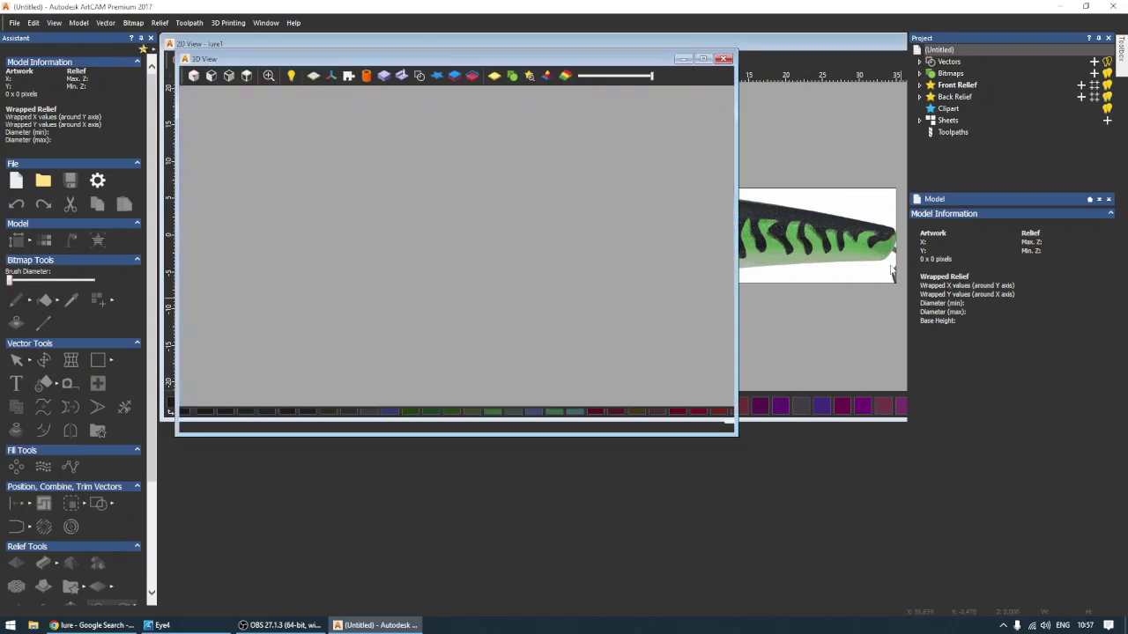
Maximise the lure1 2D view and make the bitmap semi-transparent with the slider.
{"action": "left_click", "coordinate": [804, 142]}
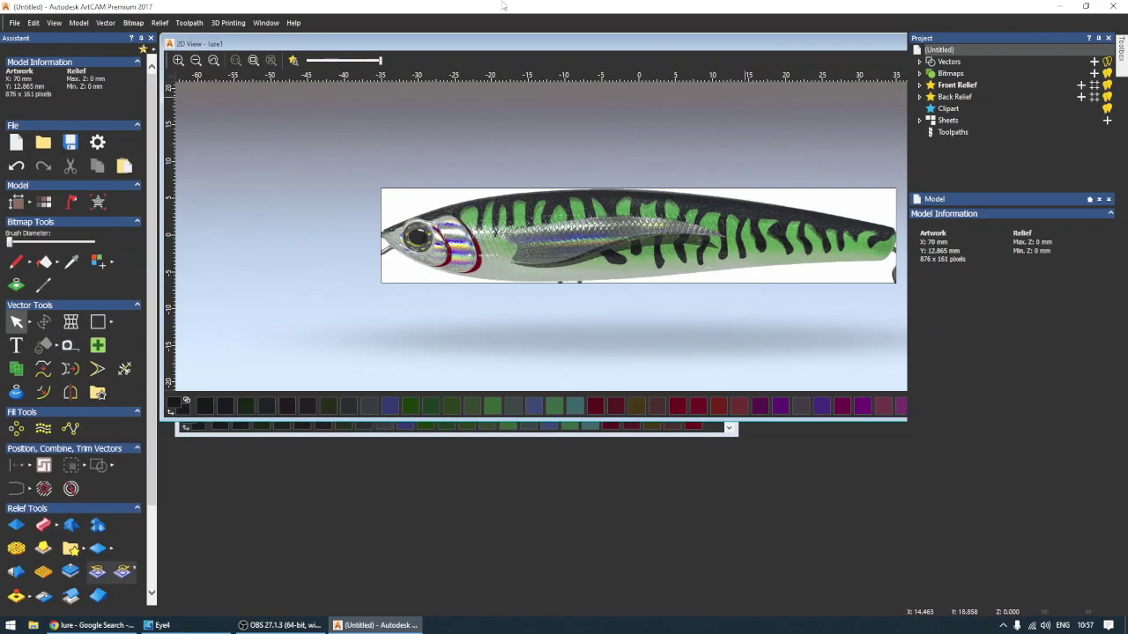
{"action": "left_click_drag", "start_coordinate": [866, 46], "coordinate": [672, 46]}
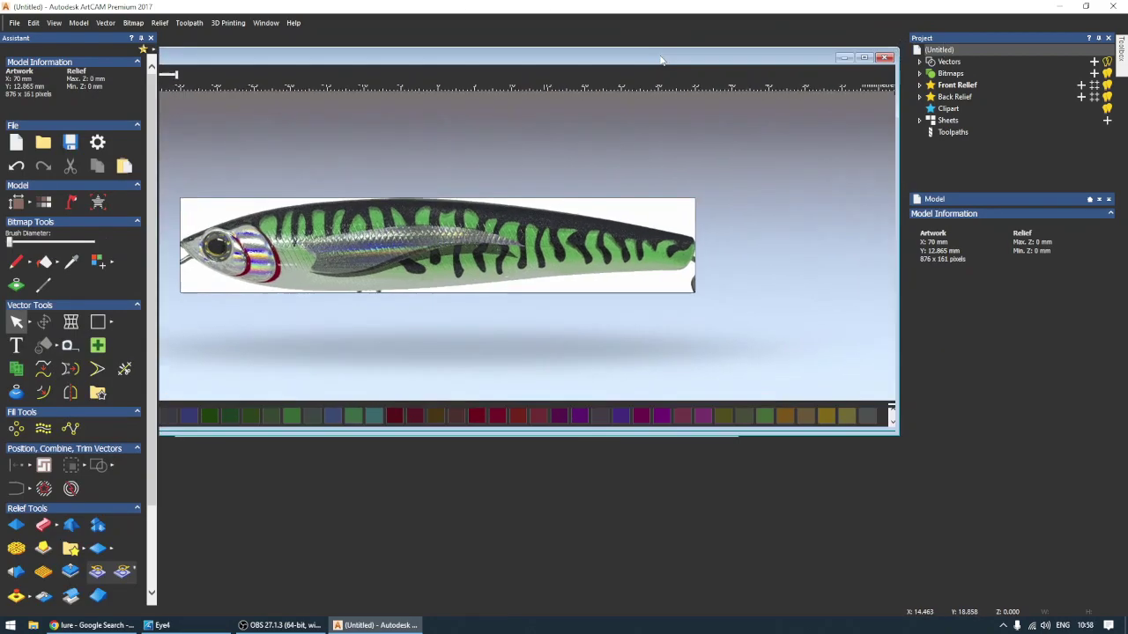
{"action": "double_click", "coordinate": [672, 45]}
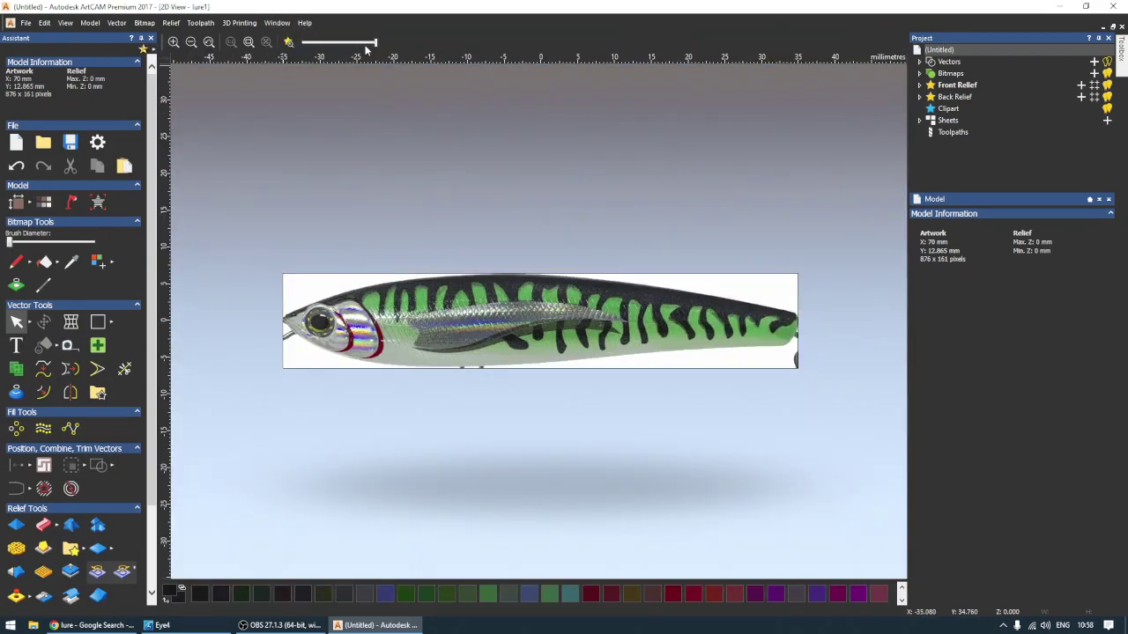
{"action": "left_click_drag", "start_coordinate": [376, 41], "coordinate": [314, 42]}
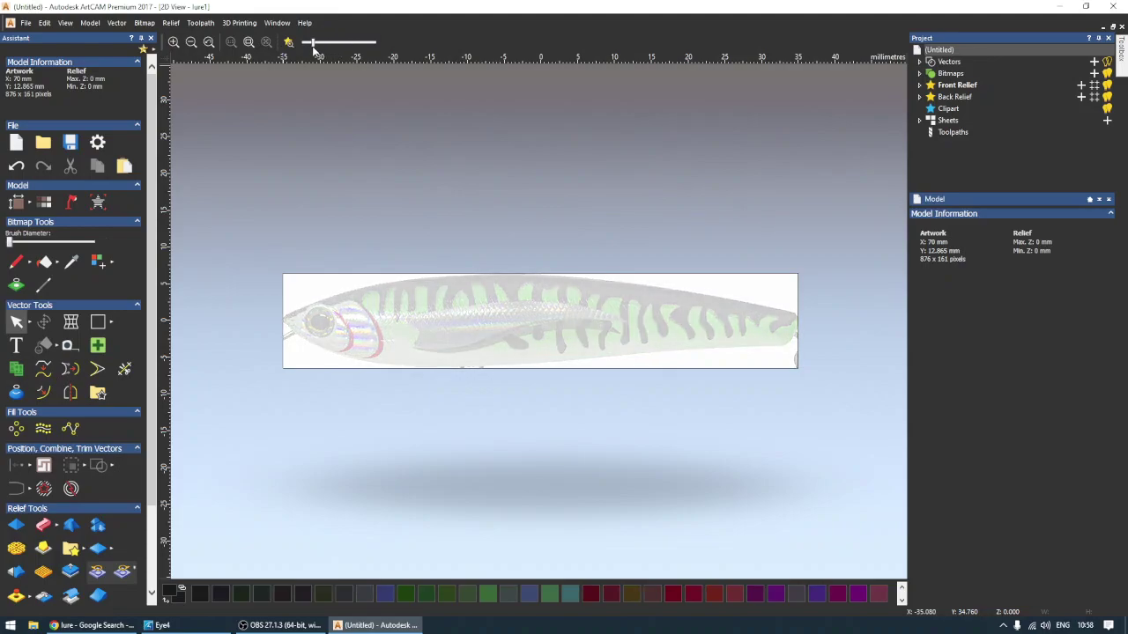
Draw a closed polyline around the lure body from the nose to the tail and back.
{"action": "left_click", "coordinate": [112, 322]}
{"action": "left_click", "coordinate": [172, 322]}
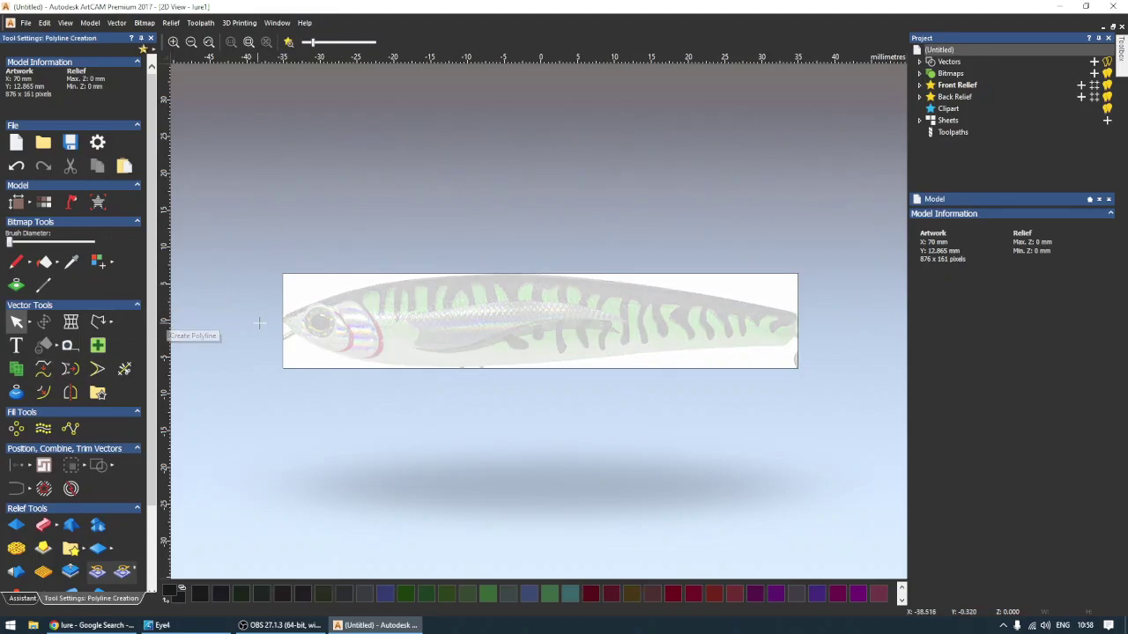
{"action": "left_click", "coordinate": [284, 315]}
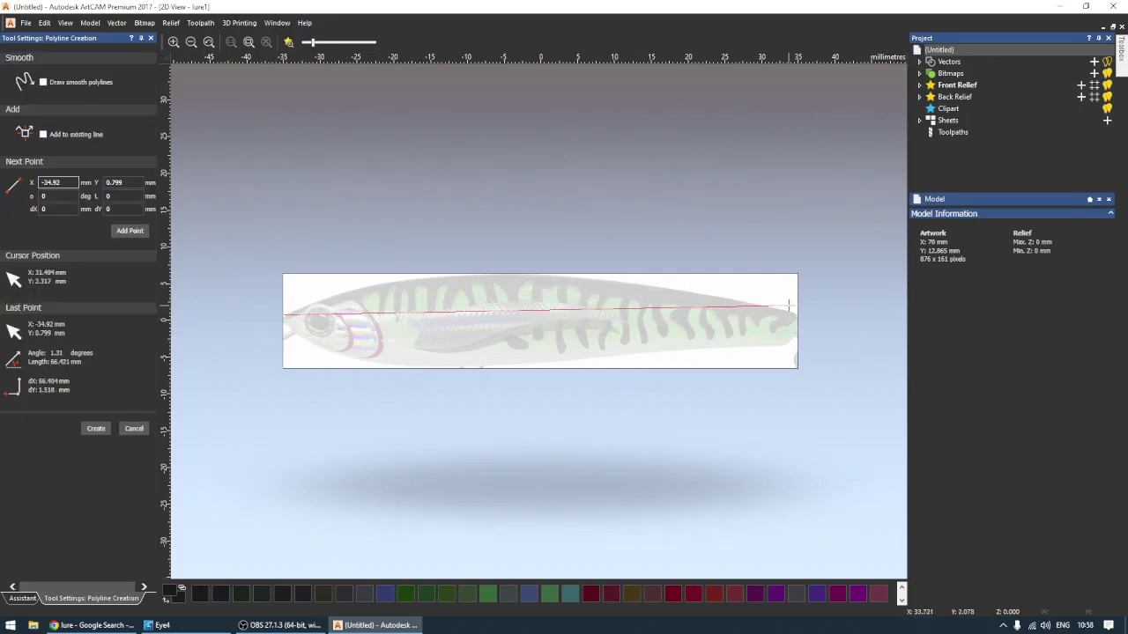
{"action": "left_click", "coordinate": [794, 314]}
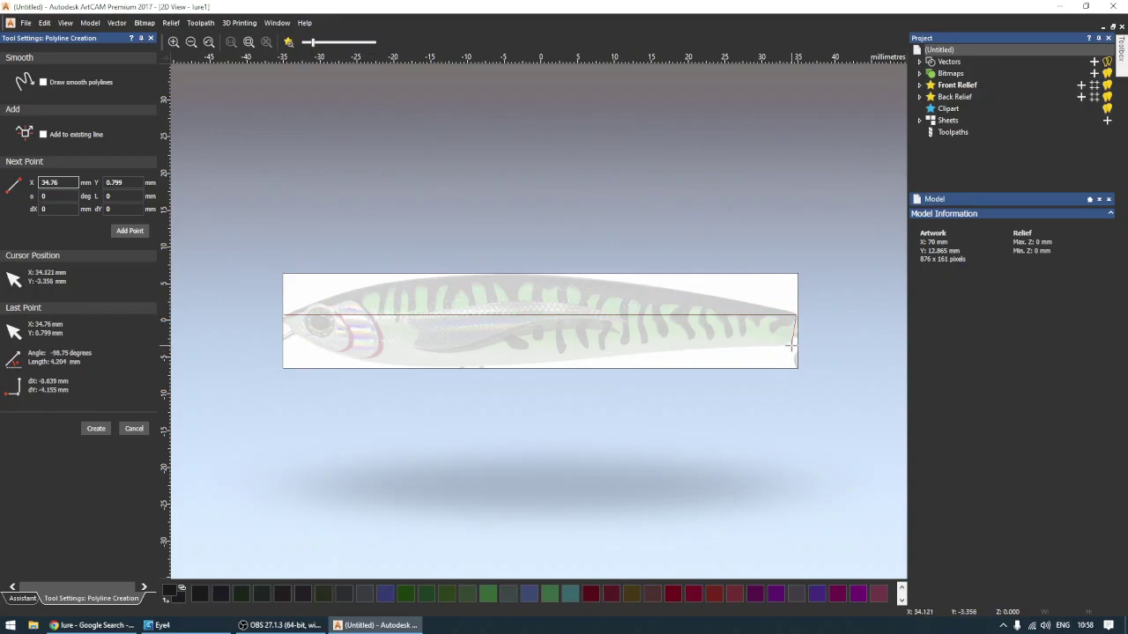
{"action": "left_click", "coordinate": [792, 342]}
{"action": "left_click", "coordinate": [782, 346]}
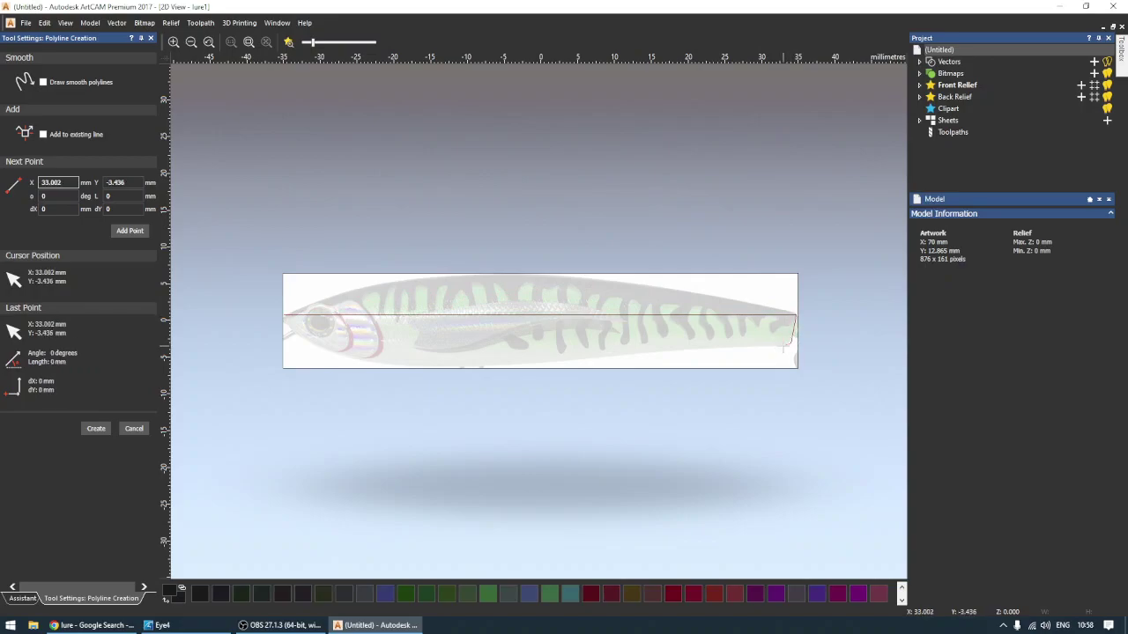
{"action": "left_click", "coordinate": [469, 366]}
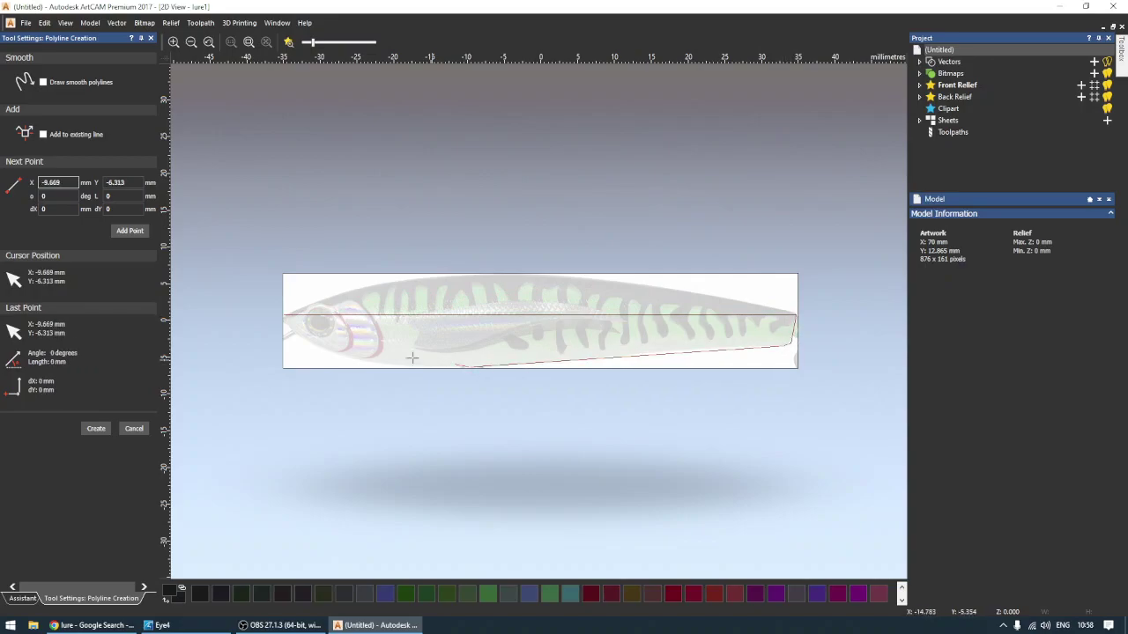
{"action": "left_click", "coordinate": [284, 326]}
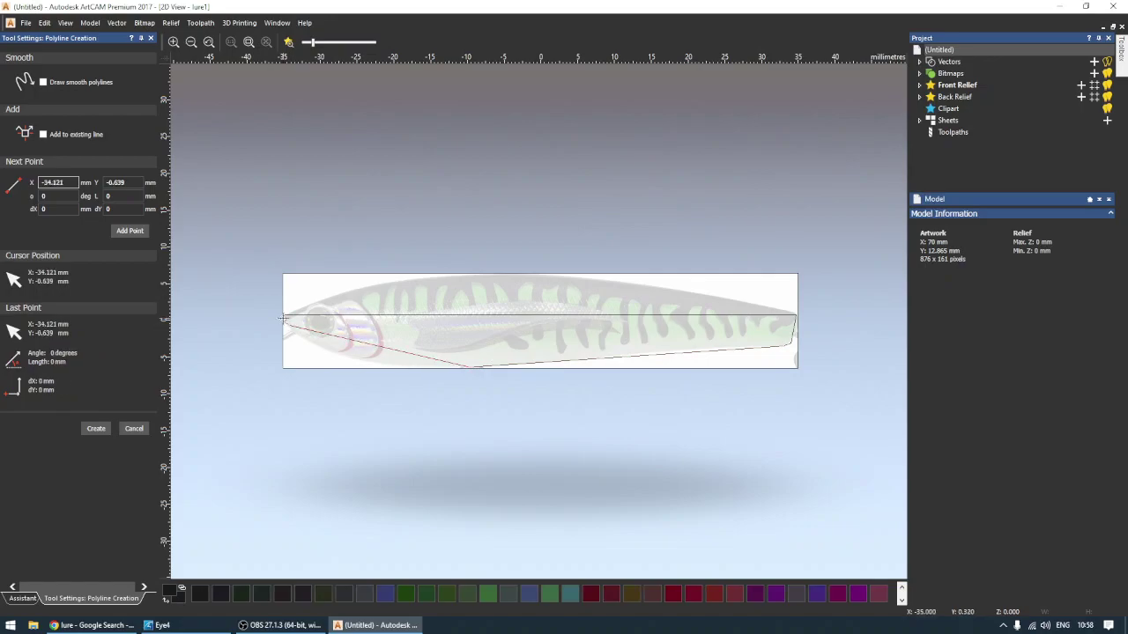
{"action": "left_click", "coordinate": [285, 315]}
Finish the polyline and, in node editing, curve its top edge over the fish's back.
{"action": "key", "text": "Escape"}
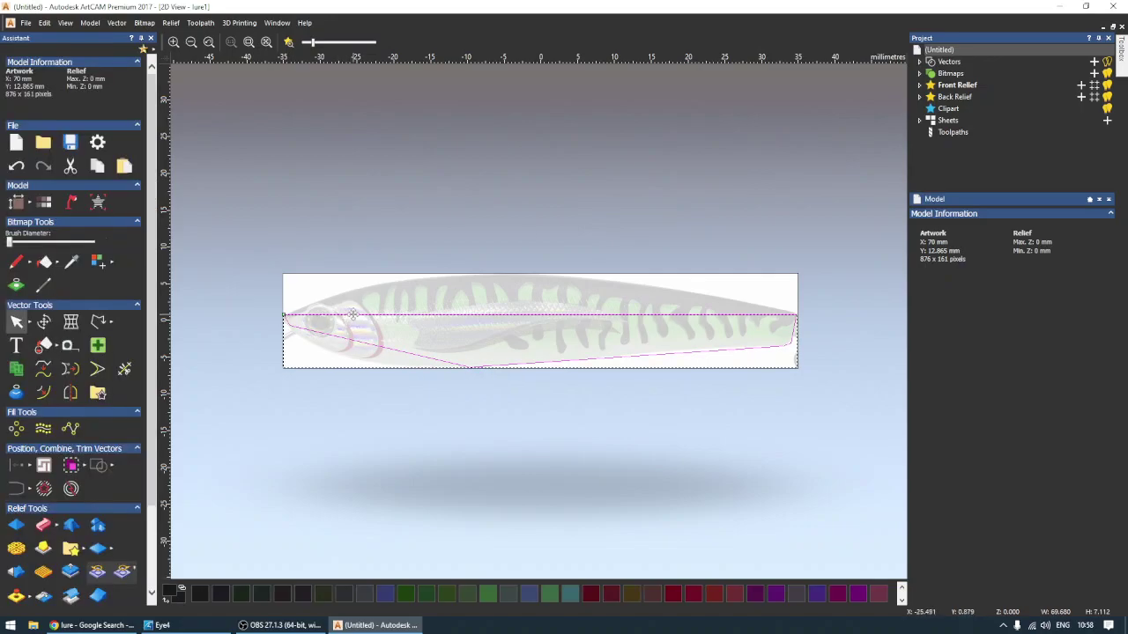
{"action": "scroll", "coordinate": [543, 365], "scroll_direction": "up", "scroll_amount": 2}
{"action": "scroll", "coordinate": [569, 312], "scroll_direction": "down", "scroll_amount": 4}
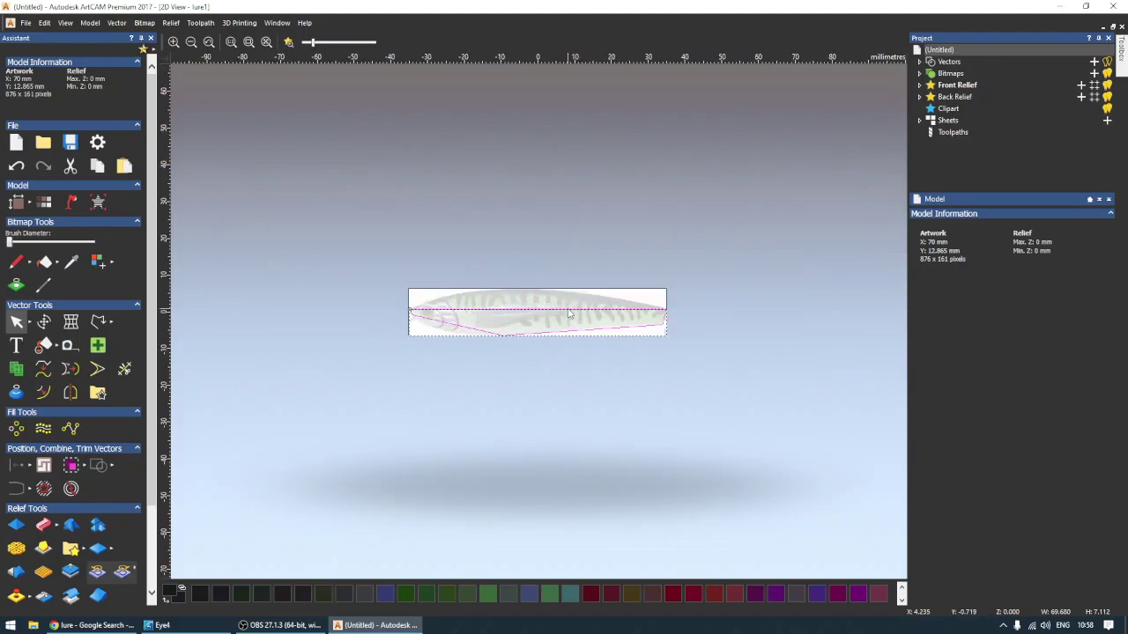
{"action": "left_click", "coordinate": [569, 313]}
{"action": "scroll", "coordinate": [551, 327], "scroll_direction": "up", "scroll_amount": 4}
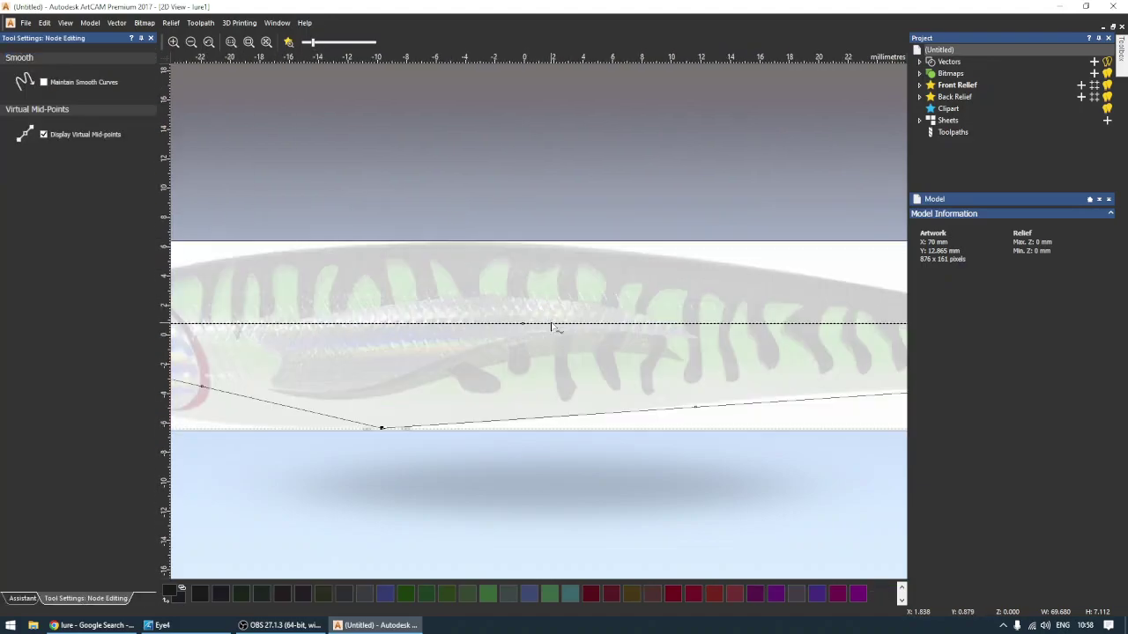
{"action": "scroll", "coordinate": [533, 318], "scroll_direction": "down", "scroll_amount": 6}
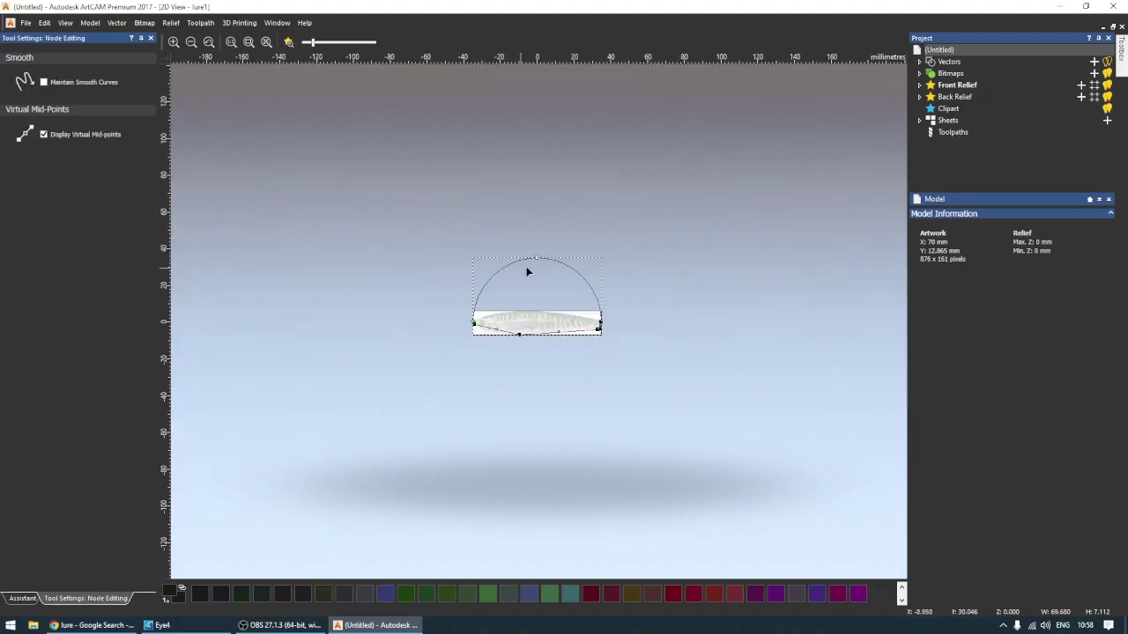
{"action": "left_click_drag", "start_coordinate": [536, 259], "coordinate": [534, 315]}
{"action": "scroll", "coordinate": [555, 327], "scroll_direction": "up", "scroll_amount": 4}
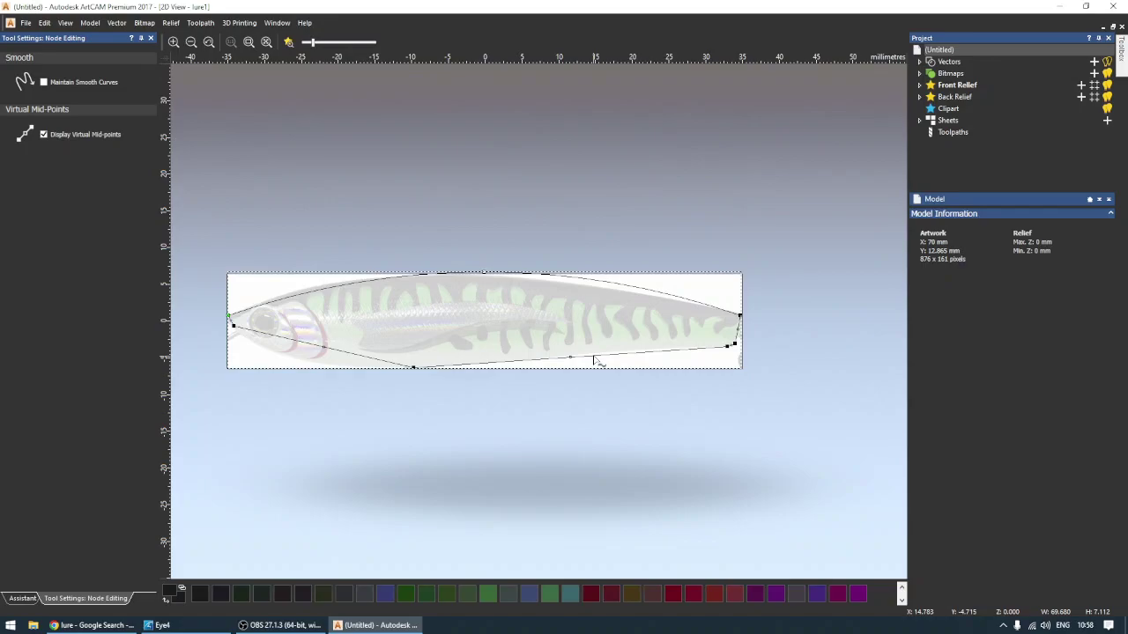
Bend the lower right and lower left edges into curves hugging the belly.
{"action": "left_click_drag", "start_coordinate": [595, 359], "coordinate": [622, 399]}
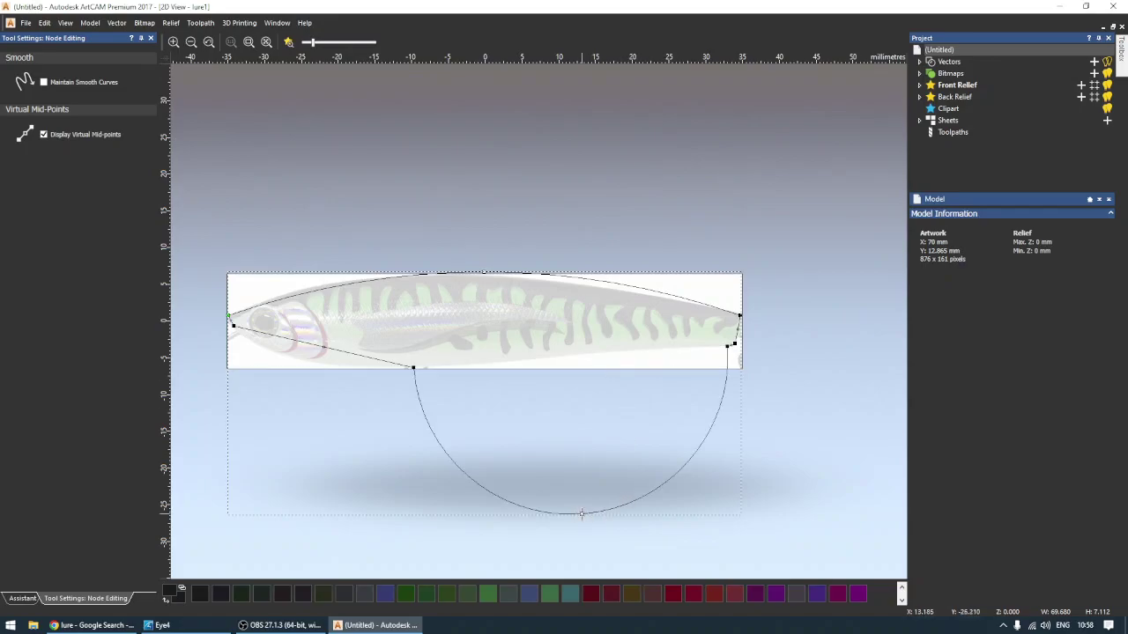
{"action": "left_click_drag", "start_coordinate": [581, 513], "coordinate": [629, 354]}
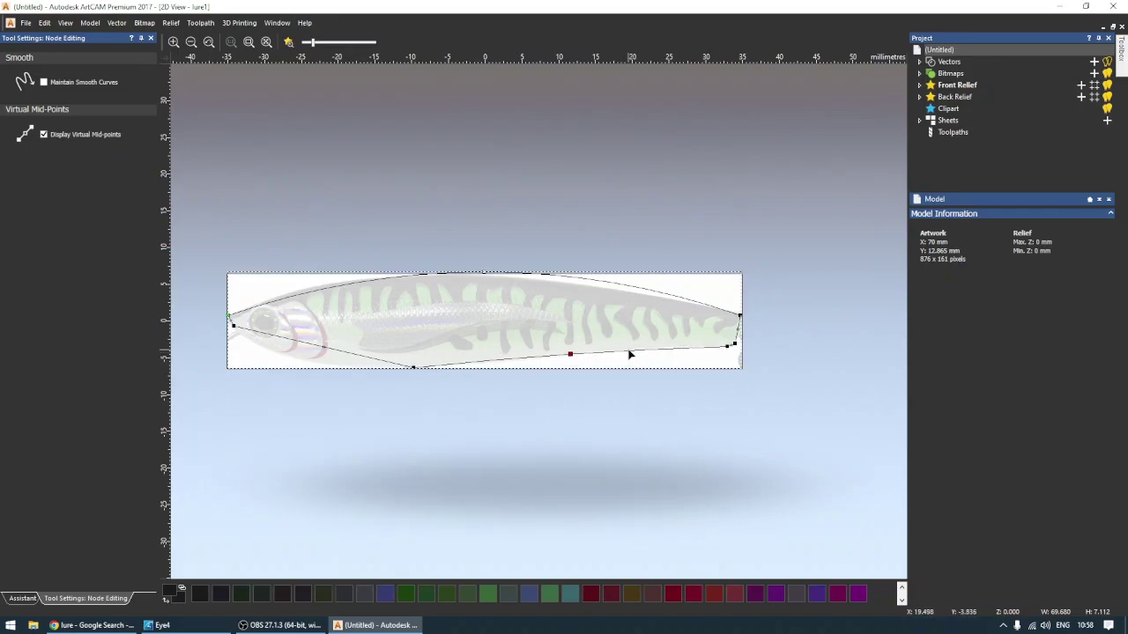
{"action": "scroll", "coordinate": [365, 365], "scroll_direction": "up", "scroll_amount": 3}
{"action": "scroll", "coordinate": [332, 344], "scroll_direction": "down", "scroll_amount": 3}
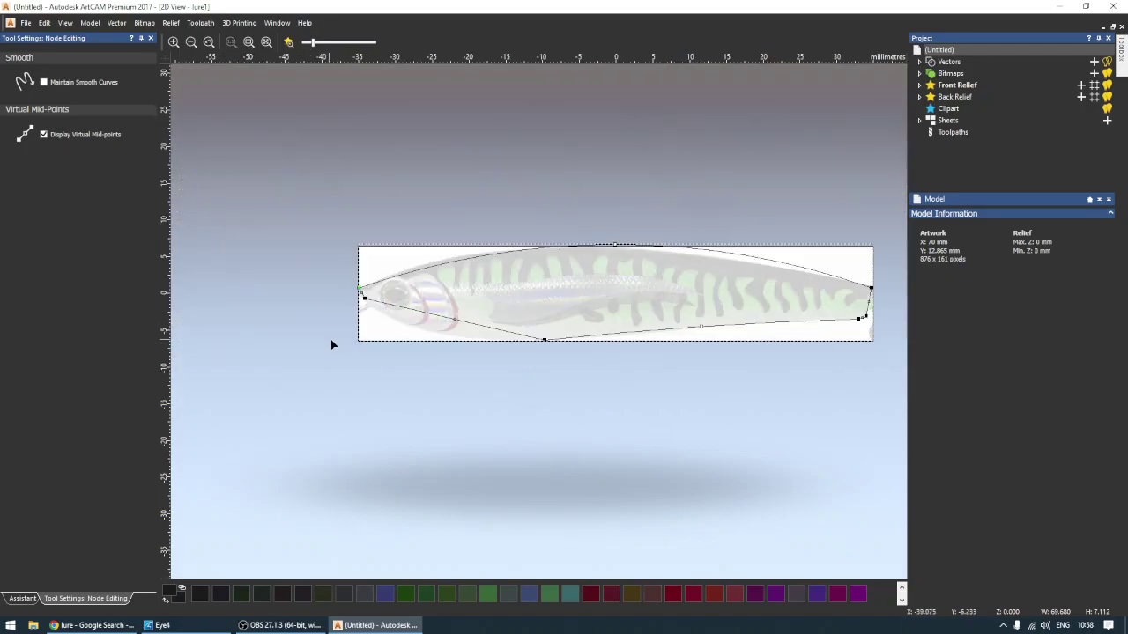
{"action": "left_click_drag", "start_coordinate": [420, 314], "coordinate": [412, 354]}
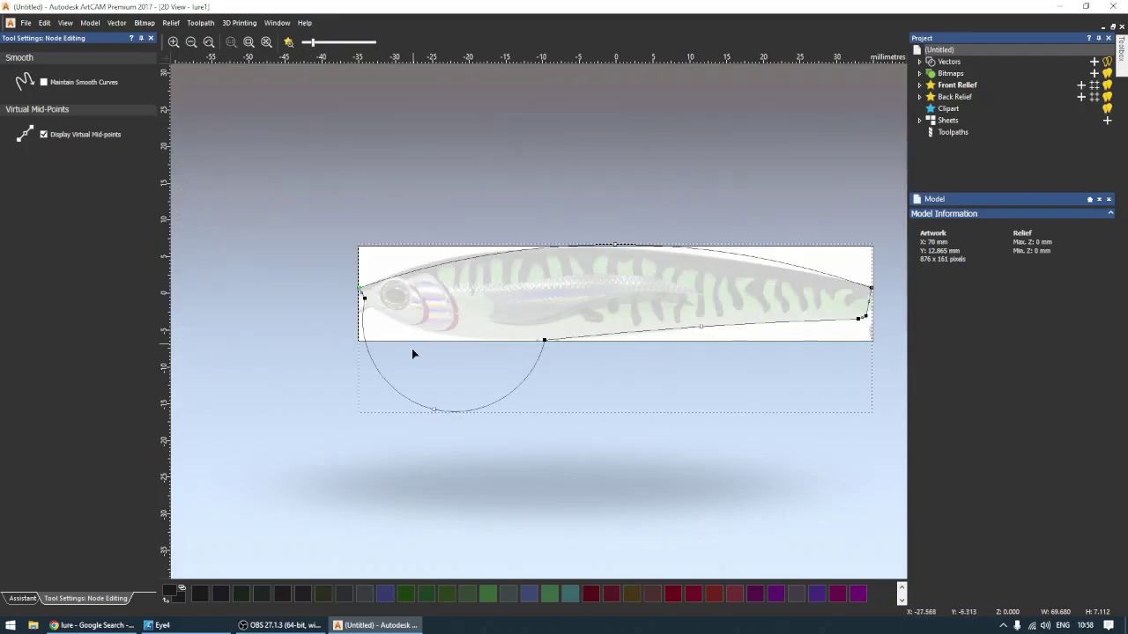
{"action": "left_click_drag", "start_coordinate": [444, 414], "coordinate": [438, 332]}
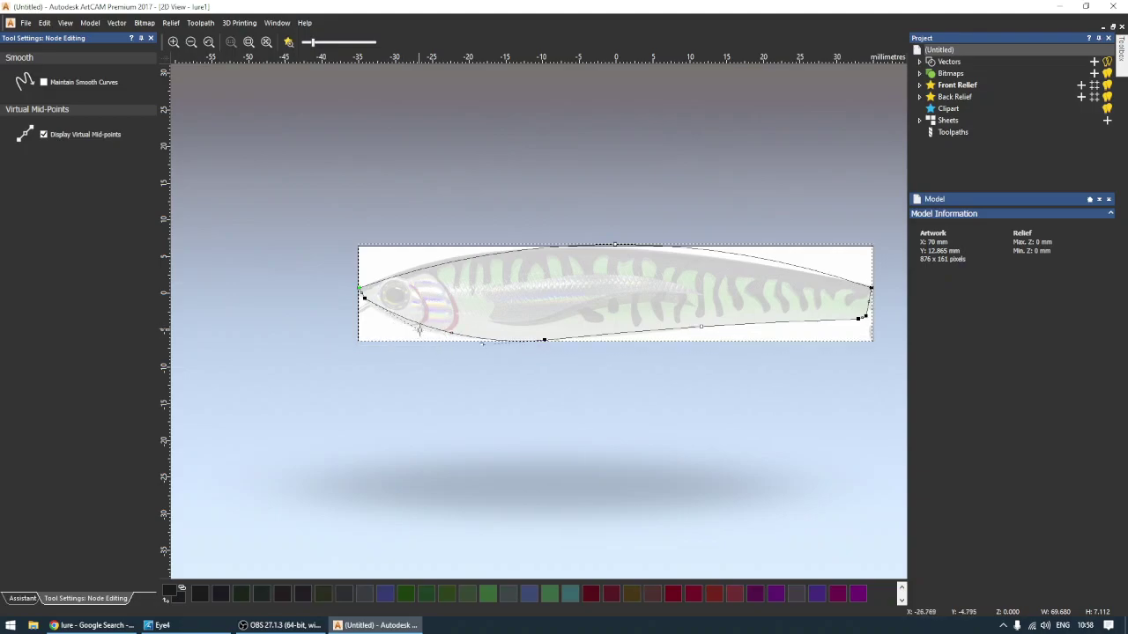
{"action": "left_click_drag", "start_coordinate": [418, 329], "coordinate": [391, 329]}
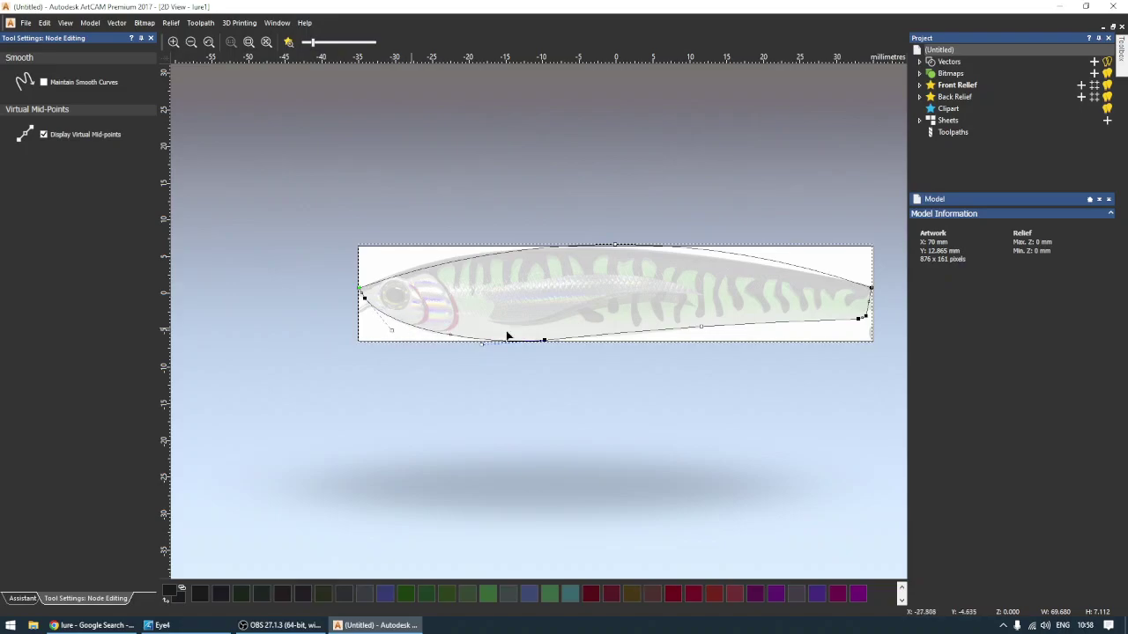
{"action": "scroll", "coordinate": [649, 278], "scroll_direction": "up", "scroll_amount": 2}
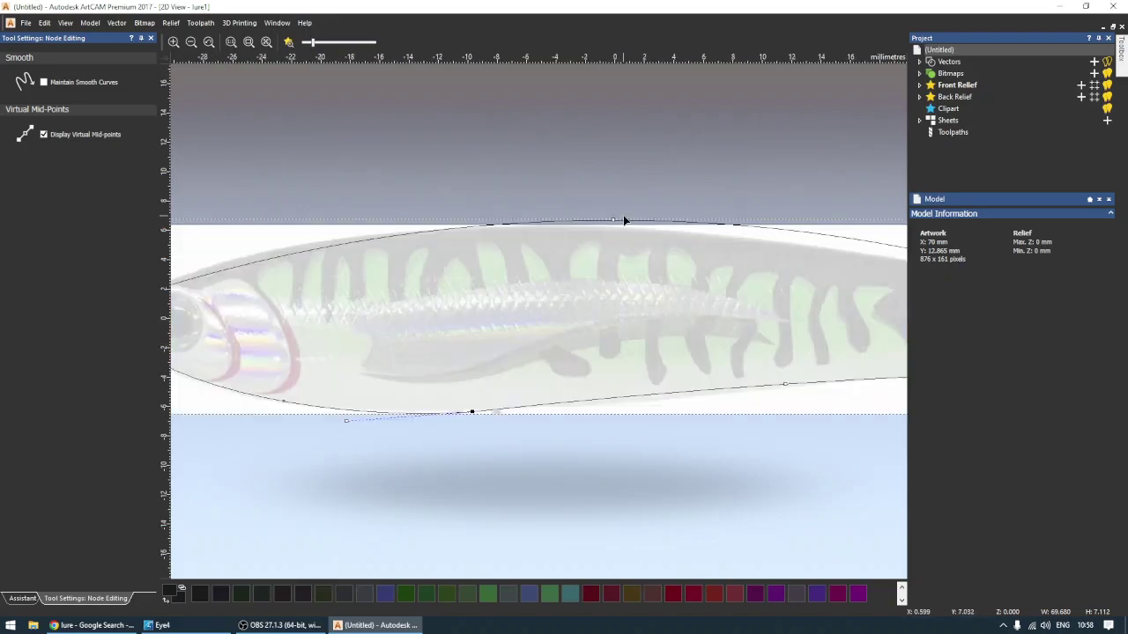
Adjust the top curve's control handles so it follows the fish's back.
{"action": "scroll", "coordinate": [643, 234], "scroll_direction": "down", "scroll_amount": 4}
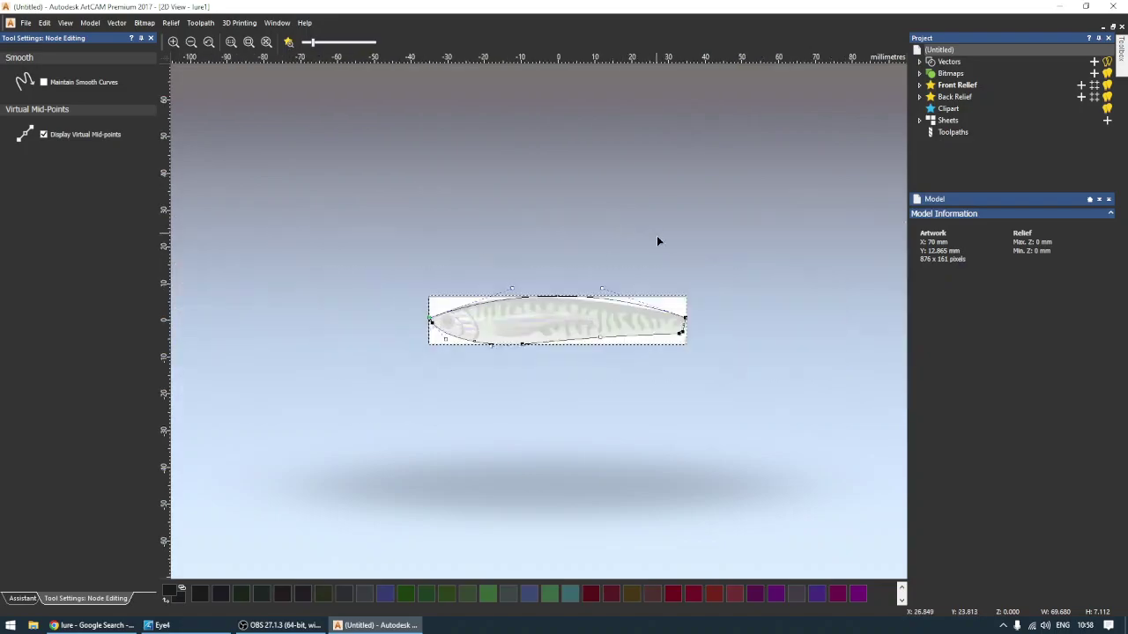
{"action": "scroll", "coordinate": [606, 301], "scroll_direction": "up", "scroll_amount": 4}
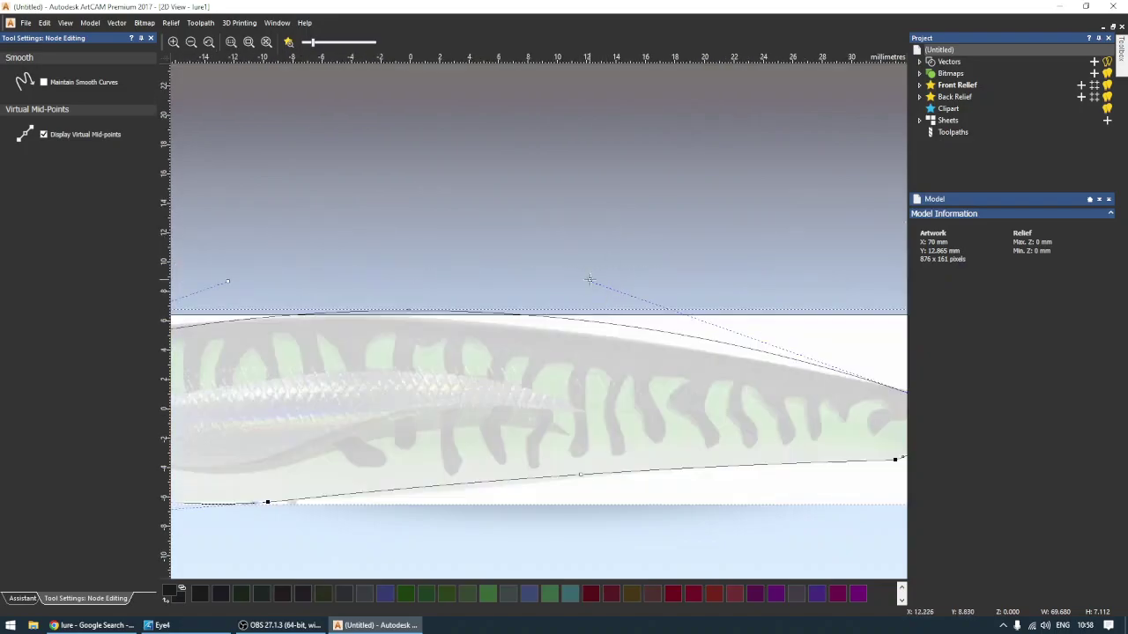
{"action": "left_click_drag", "start_coordinate": [589, 280], "coordinate": [573, 307]}
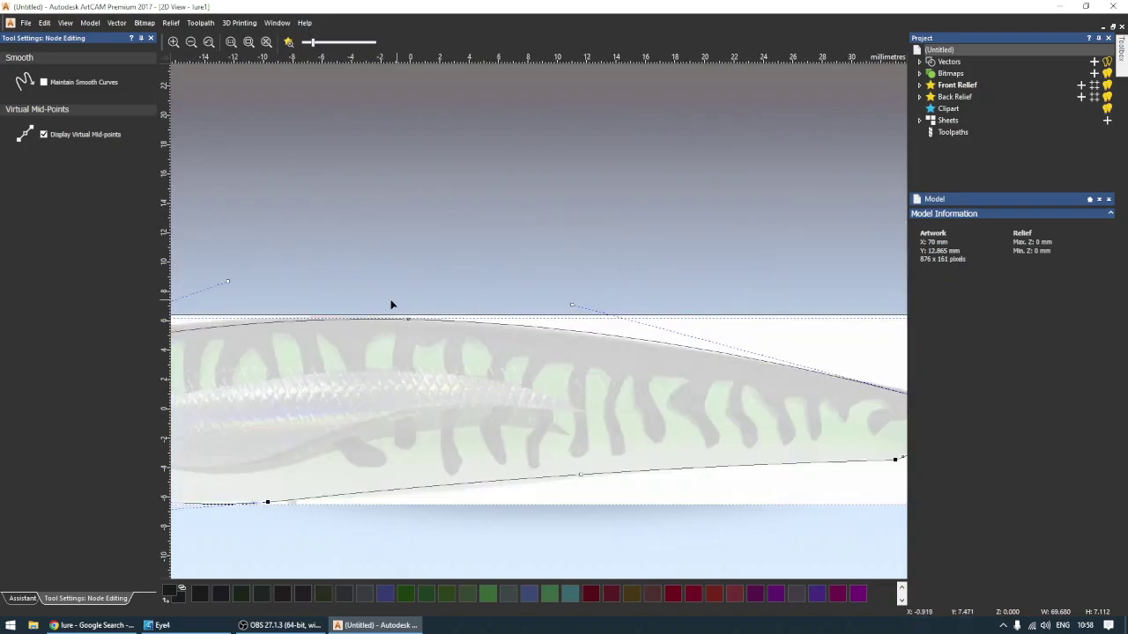
{"action": "scroll", "coordinate": [391, 305], "scroll_direction": "down", "scroll_amount": 4}
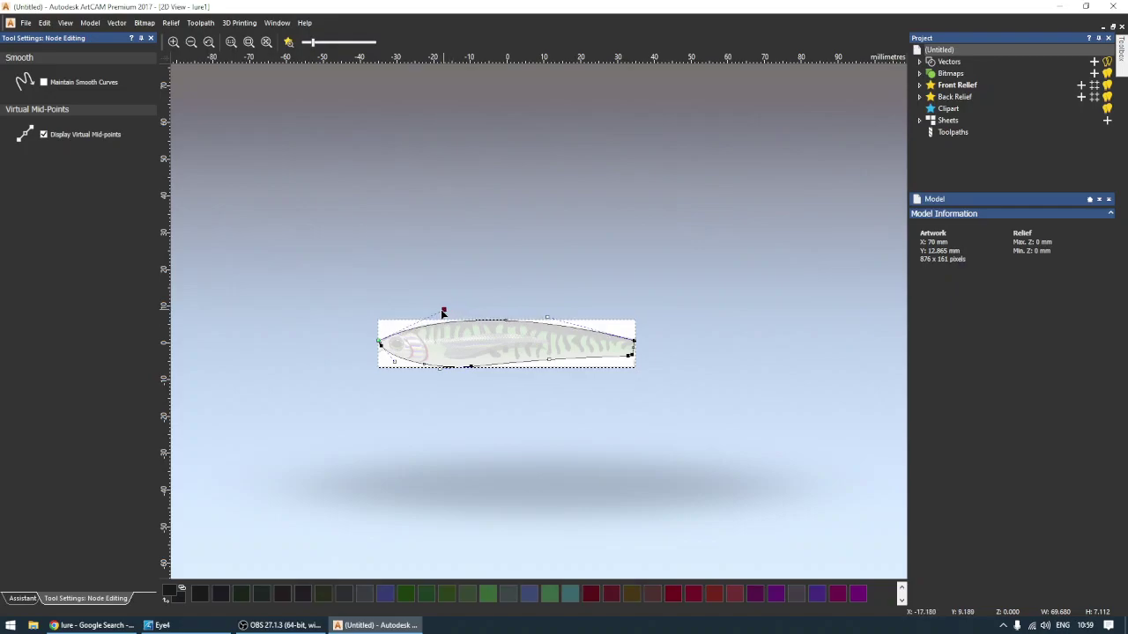
{"action": "left_click_drag", "start_coordinate": [443, 313], "coordinate": [437, 314]}
{"action": "scroll", "coordinate": [539, 377], "scroll_direction": "up", "scroll_amount": 2}
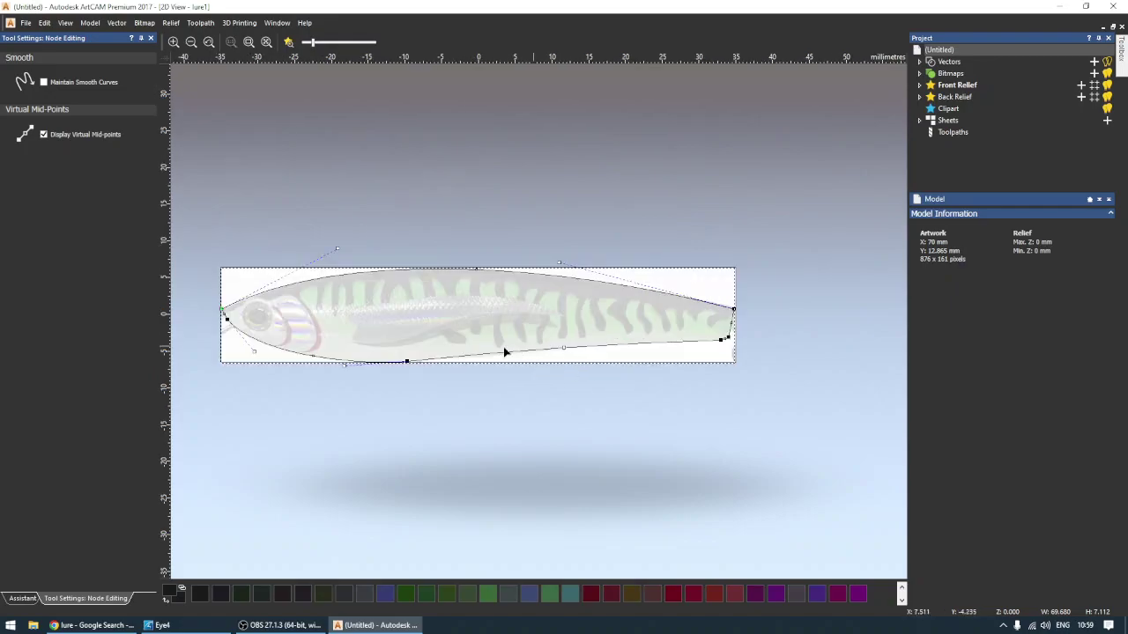
{"action": "scroll", "coordinate": [561, 371], "scroll_direction": "up", "scroll_amount": 4}
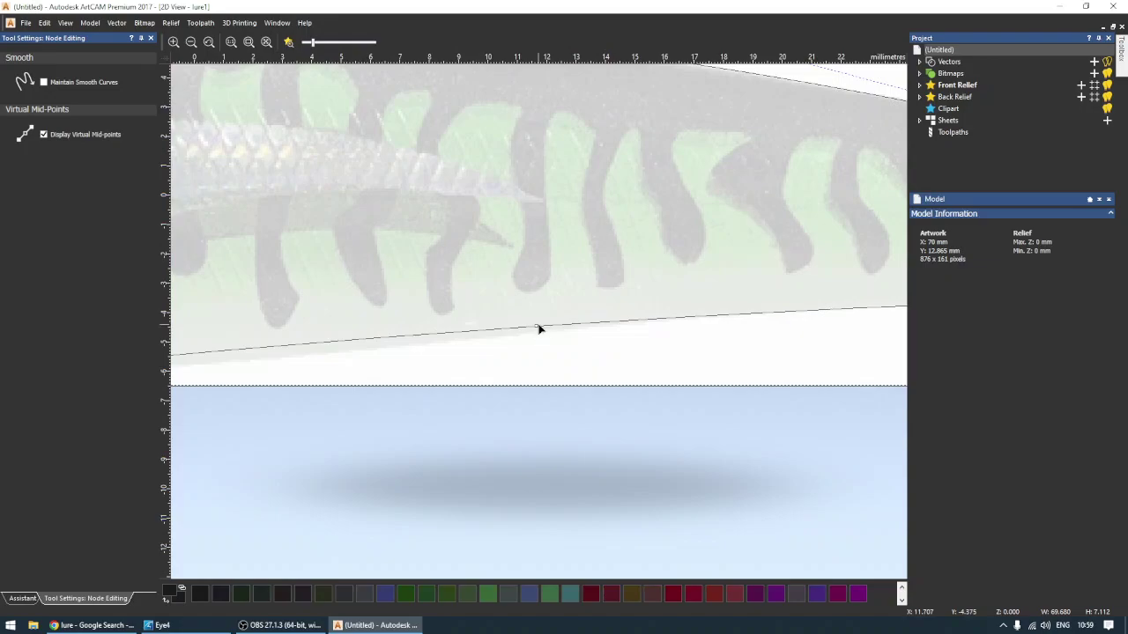
{"action": "scroll", "coordinate": [536, 333], "scroll_direction": "down", "scroll_amount": 4}
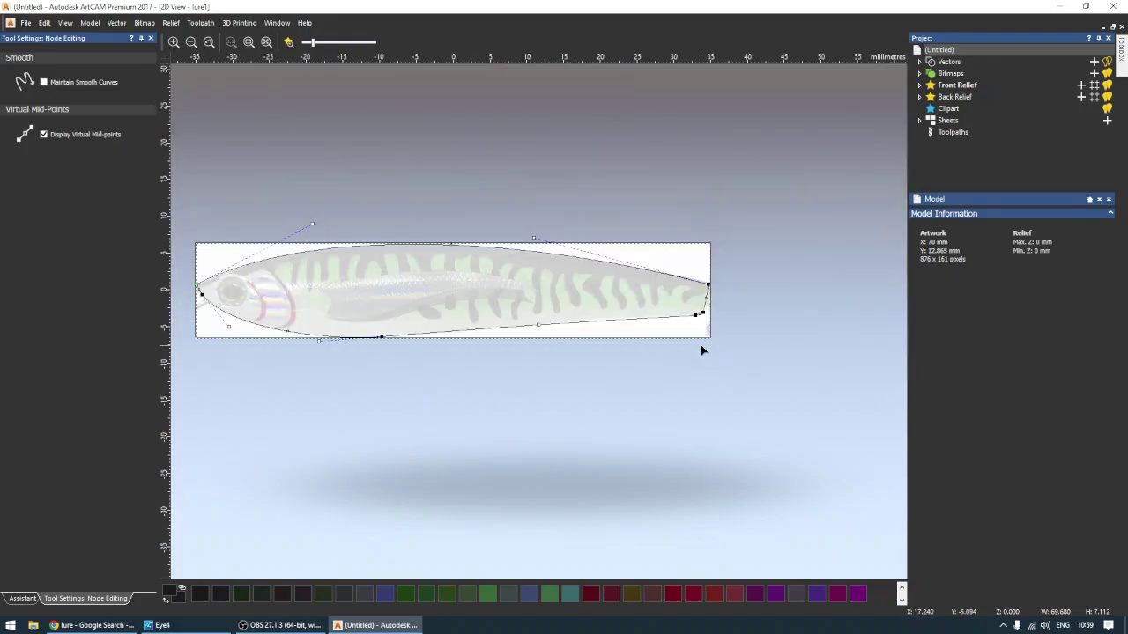
Select the belly curve to display its control points.
{"action": "left_click", "coordinate": [632, 324]}
{"action": "scroll", "coordinate": [634, 326], "scroll_direction": "up", "scroll_amount": 6}
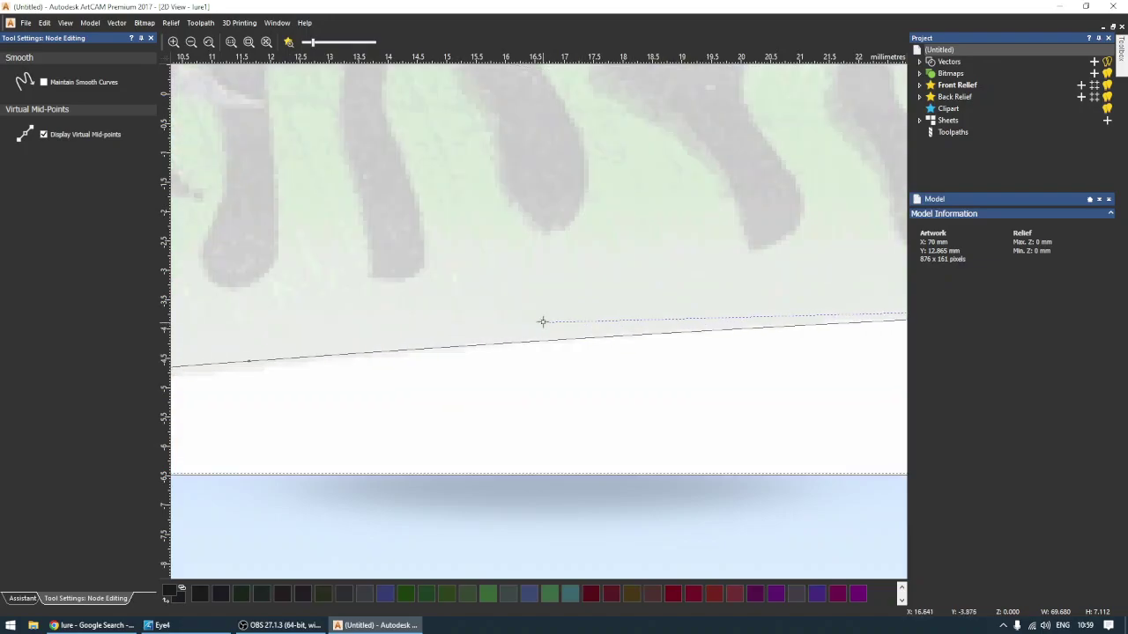
{"action": "scroll", "coordinate": [535, 321], "scroll_direction": "down", "scroll_amount": 8}
{"action": "scroll", "coordinate": [412, 303], "scroll_direction": "up", "scroll_amount": 2}
{"action": "scroll", "coordinate": [345, 314], "scroll_direction": "up", "scroll_amount": 2}
Zoom to the nose and move the outline's start node onto the snout tip.
{"action": "scroll", "coordinate": [440, 328], "scroll_direction": "down", "scroll_amount": 4}
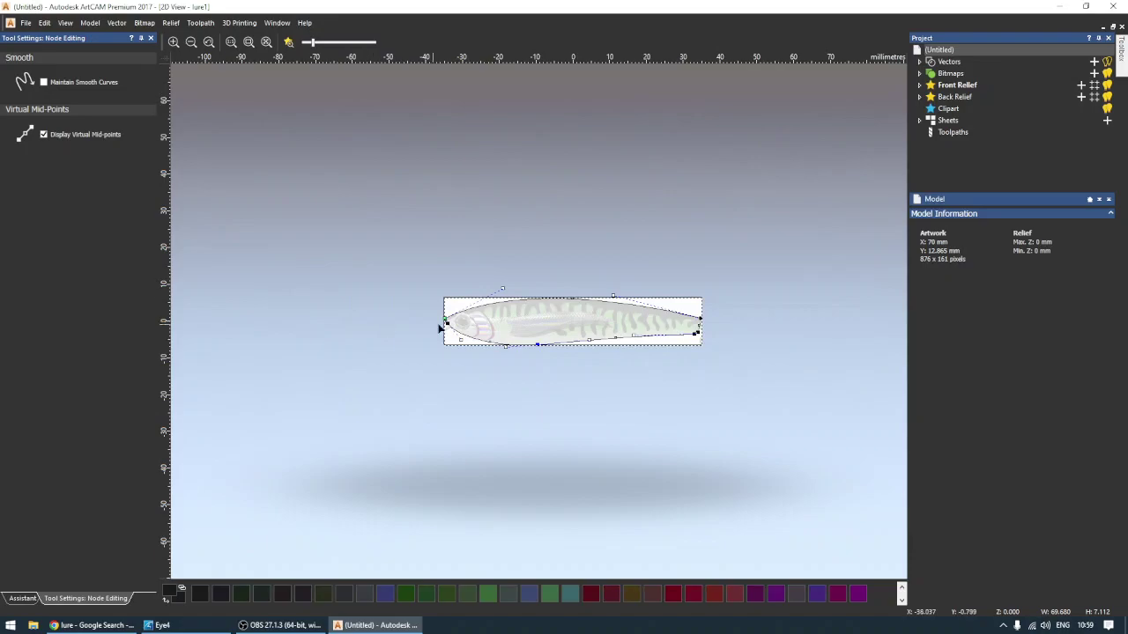
{"action": "scroll", "coordinate": [441, 328], "scroll_direction": "up", "scroll_amount": 4}
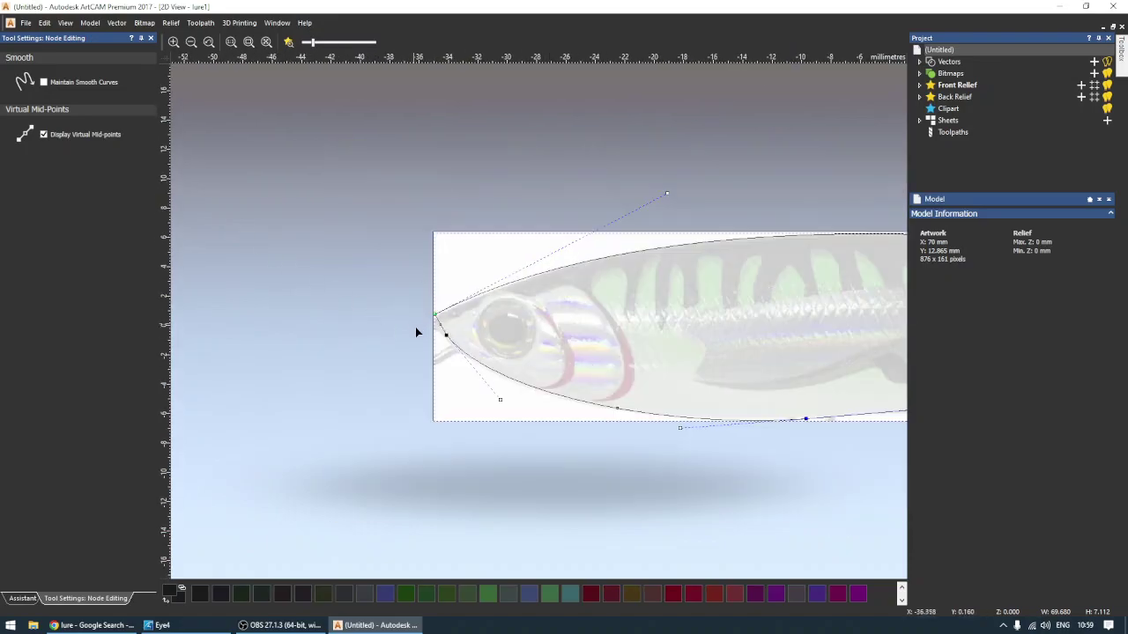
{"action": "left_click", "coordinate": [442, 336]}
{"action": "left_click_drag", "start_coordinate": [679, 429], "coordinate": [674, 428]}
{"action": "scroll", "coordinate": [430, 328], "scroll_direction": "up", "scroll_amount": 4}
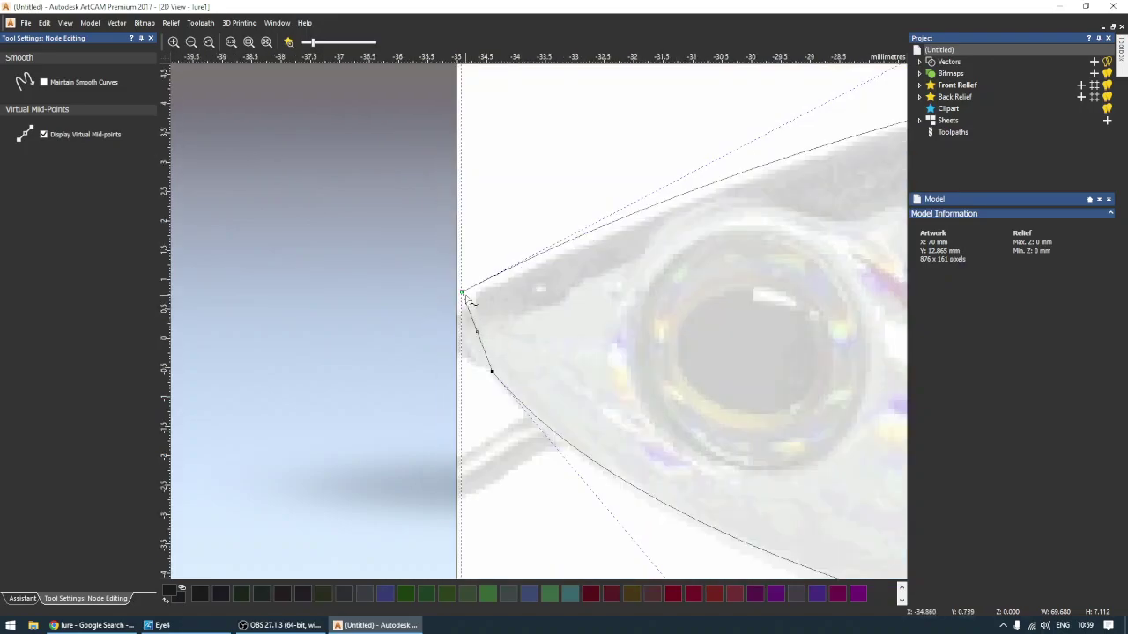
{"action": "left_click_drag", "start_coordinate": [462, 291], "coordinate": [463, 346]}
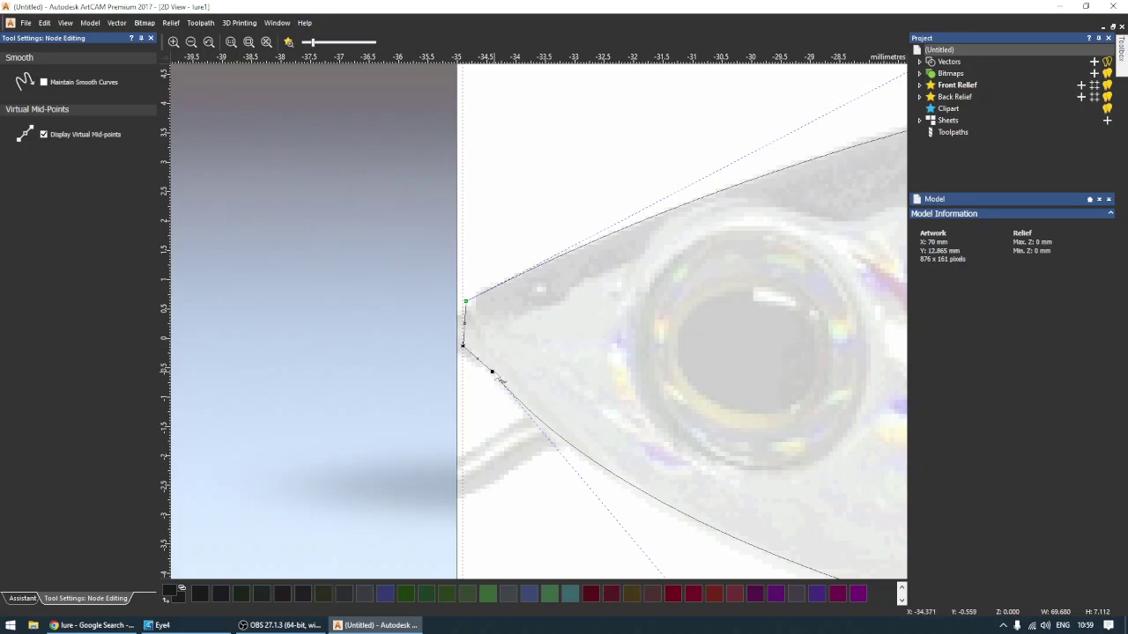
Bend the lower nose curve along the chin and jaw, then end node editing.
{"action": "left_click_drag", "start_coordinate": [491, 373], "coordinate": [493, 371]}
{"action": "scroll", "coordinate": [534, 399], "scroll_direction": "down", "scroll_amount": 5}
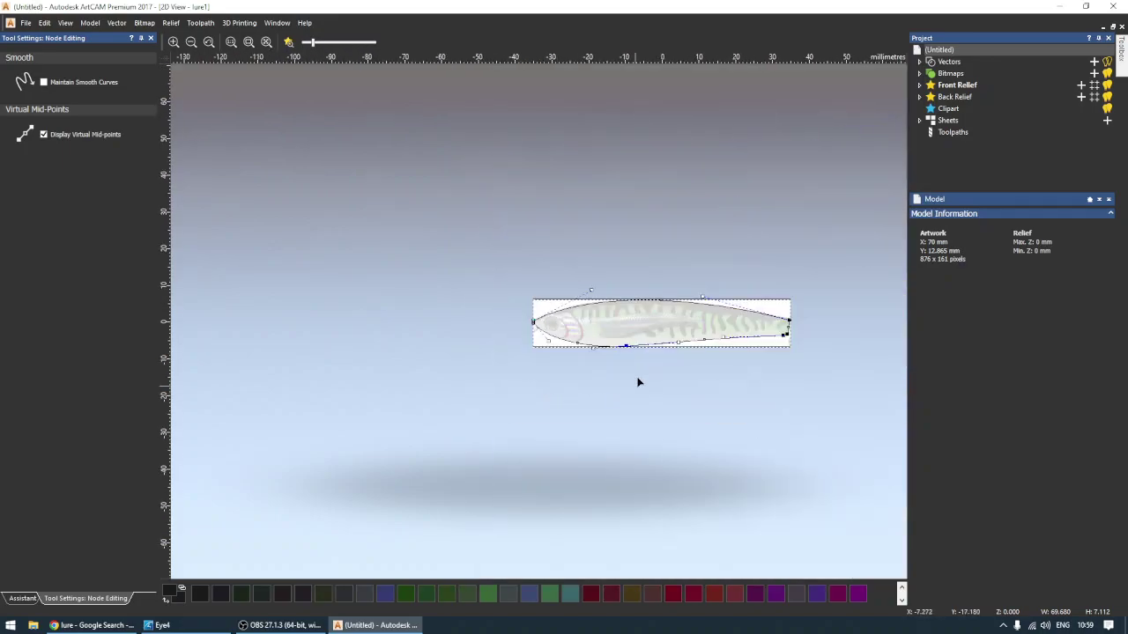
{"action": "scroll", "coordinate": [600, 342], "scroll_direction": "up", "scroll_amount": 3}
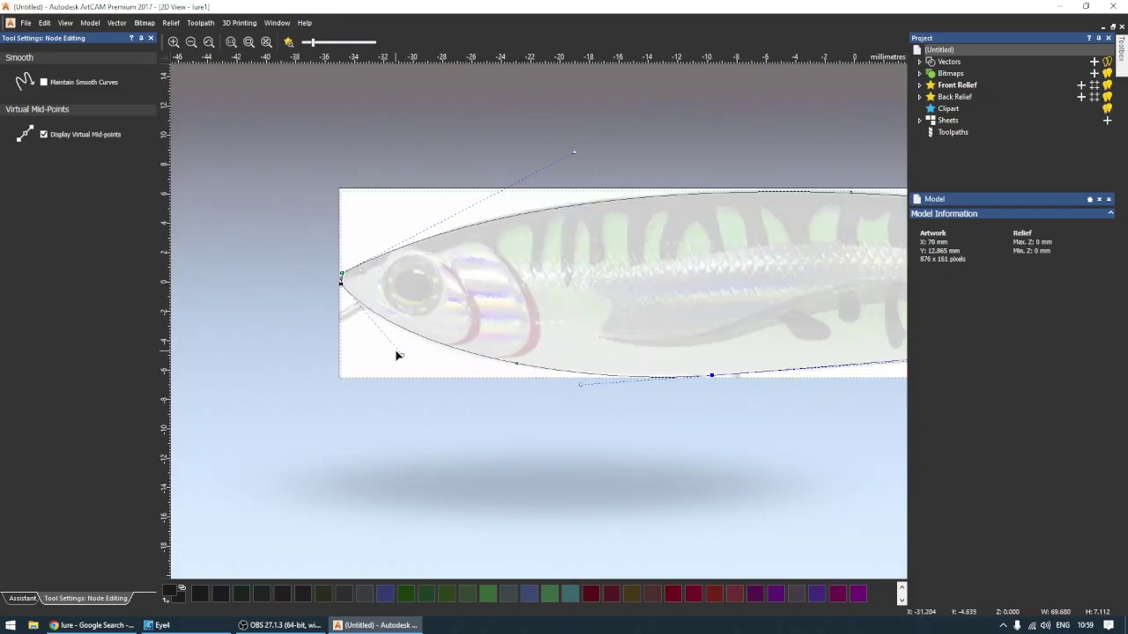
{"action": "left_click_drag", "start_coordinate": [403, 354], "coordinate": [402, 362]}
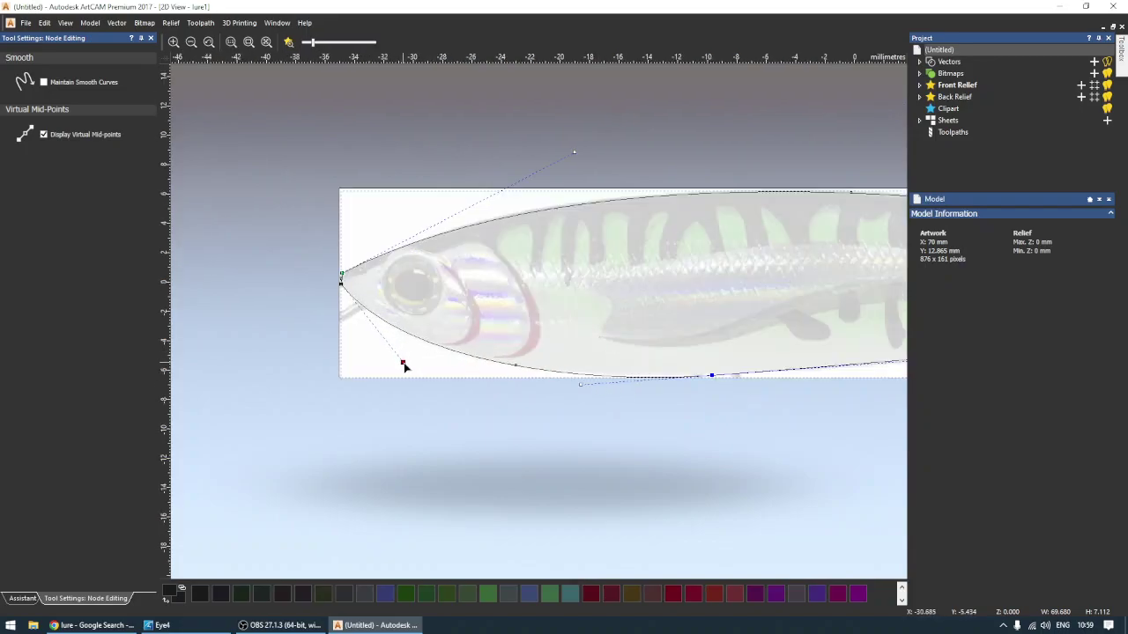
{"action": "left_click", "coordinate": [302, 235]}
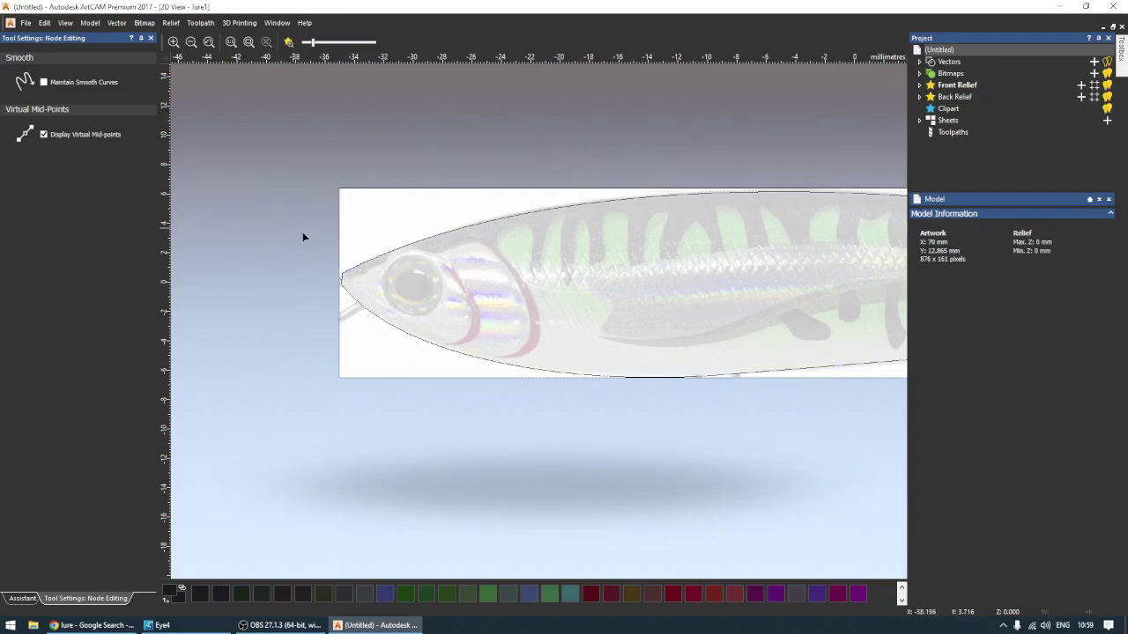
{"action": "left_click", "coordinate": [150, 38]}
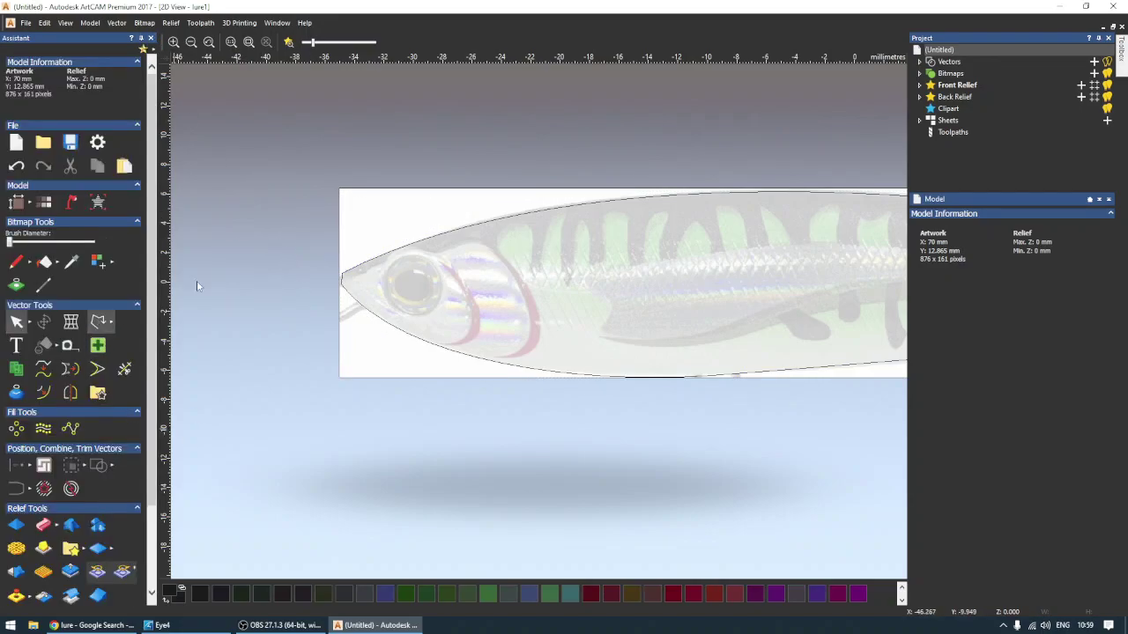
Draw a polyline gill line from the head top, behind the eye, to the belly edge.
{"action": "left_click", "coordinate": [98, 321]}
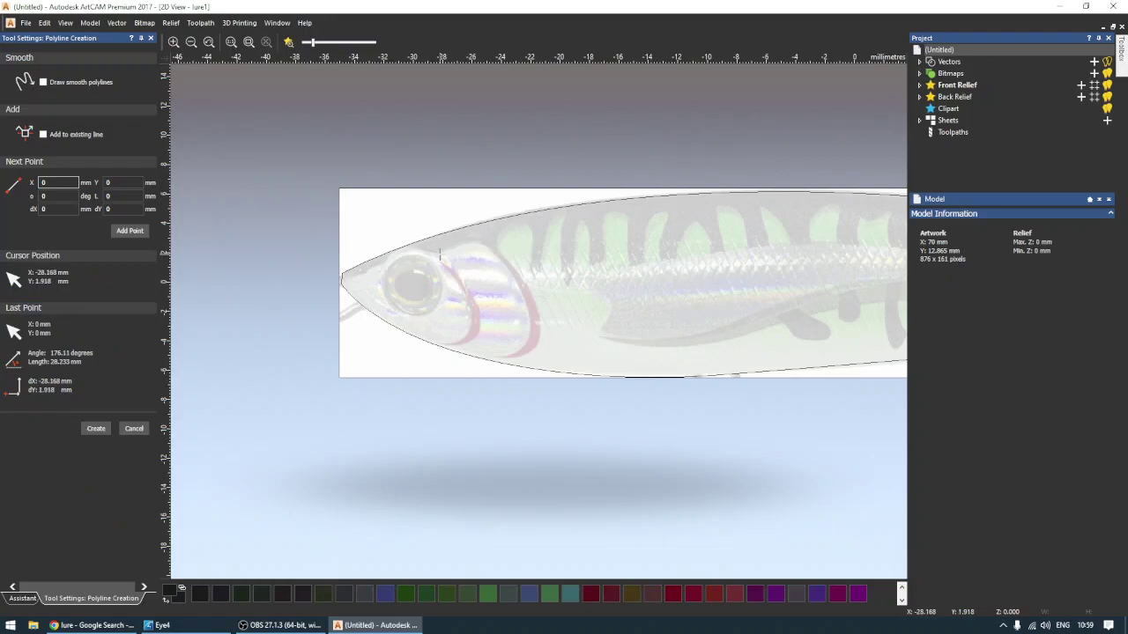
{"action": "left_click", "coordinate": [440, 255]}
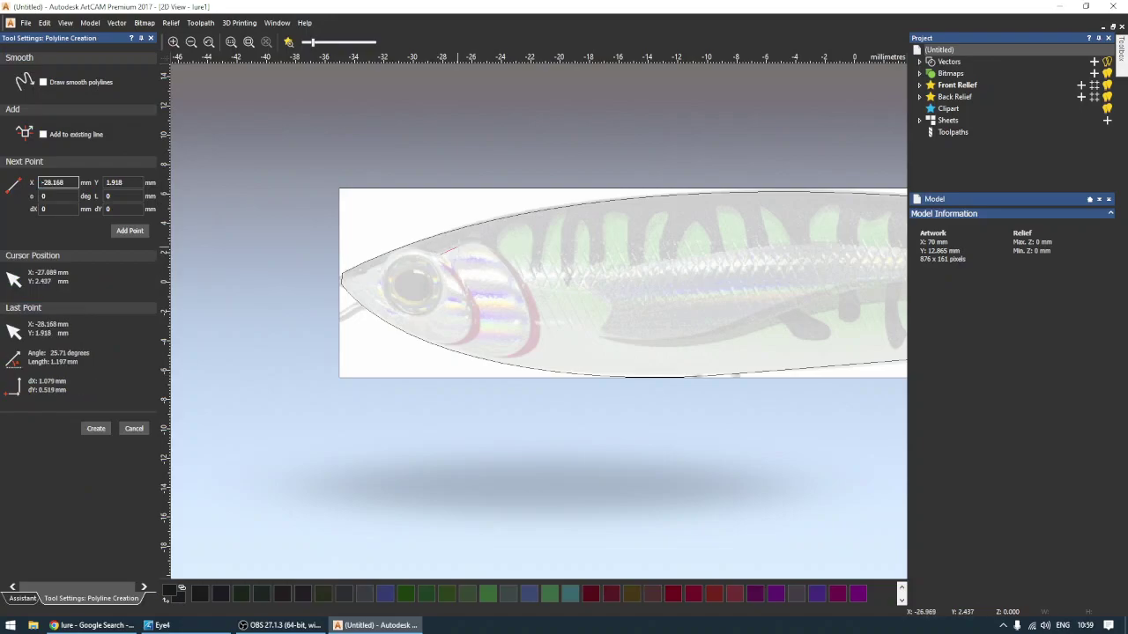
{"action": "left_click", "coordinate": [465, 240]}
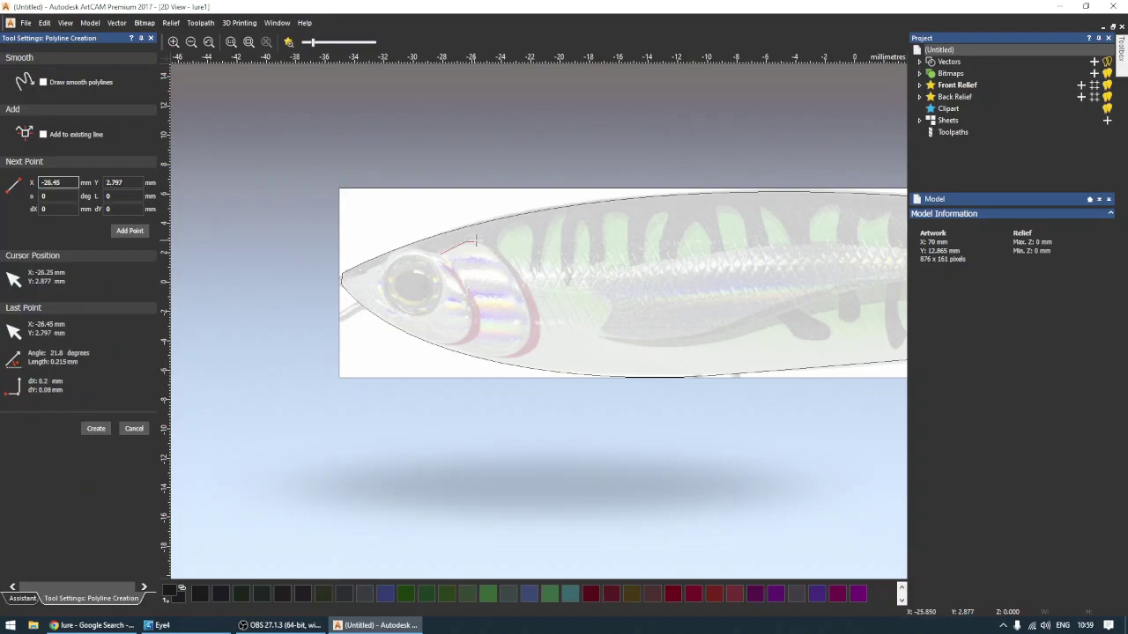
{"action": "left_click", "coordinate": [509, 360]}
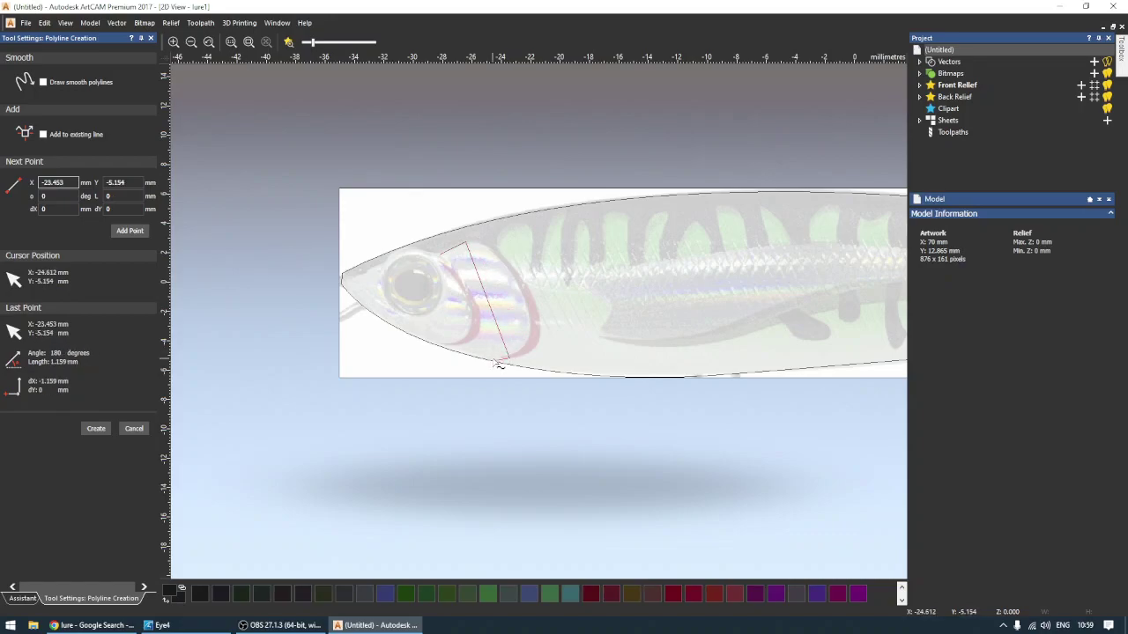
{"action": "right_click", "coordinate": [489, 358]}
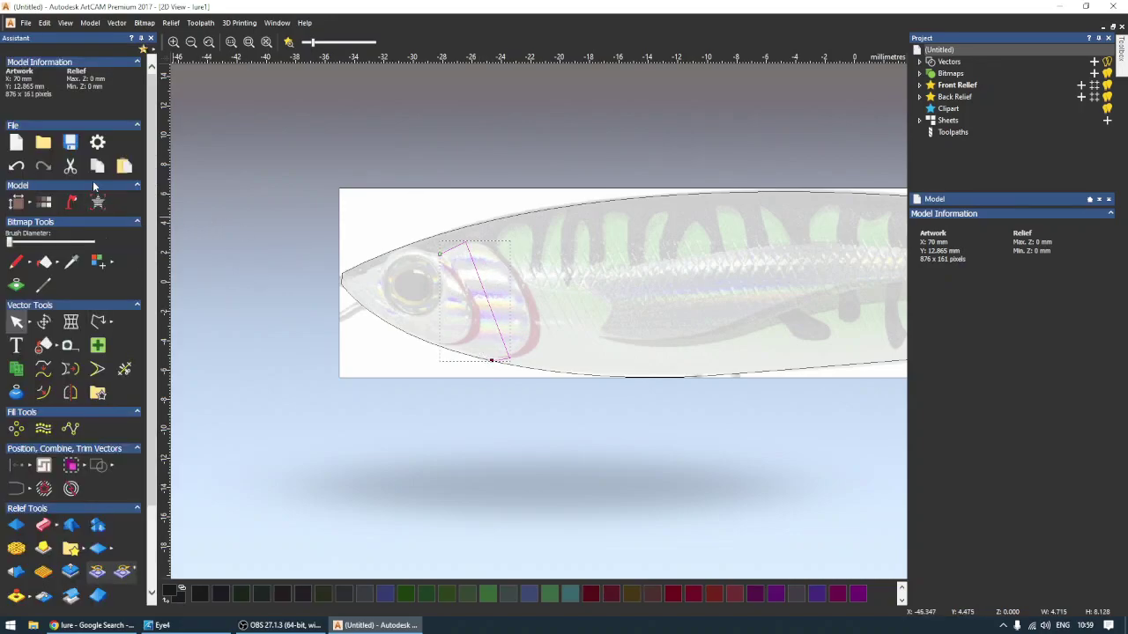
{"action": "left_click", "coordinate": [112, 325]}
Draw a circle on the eye and a larger 7.663 mm radius circle around the head.
{"action": "left_click", "coordinate": [146, 323]}
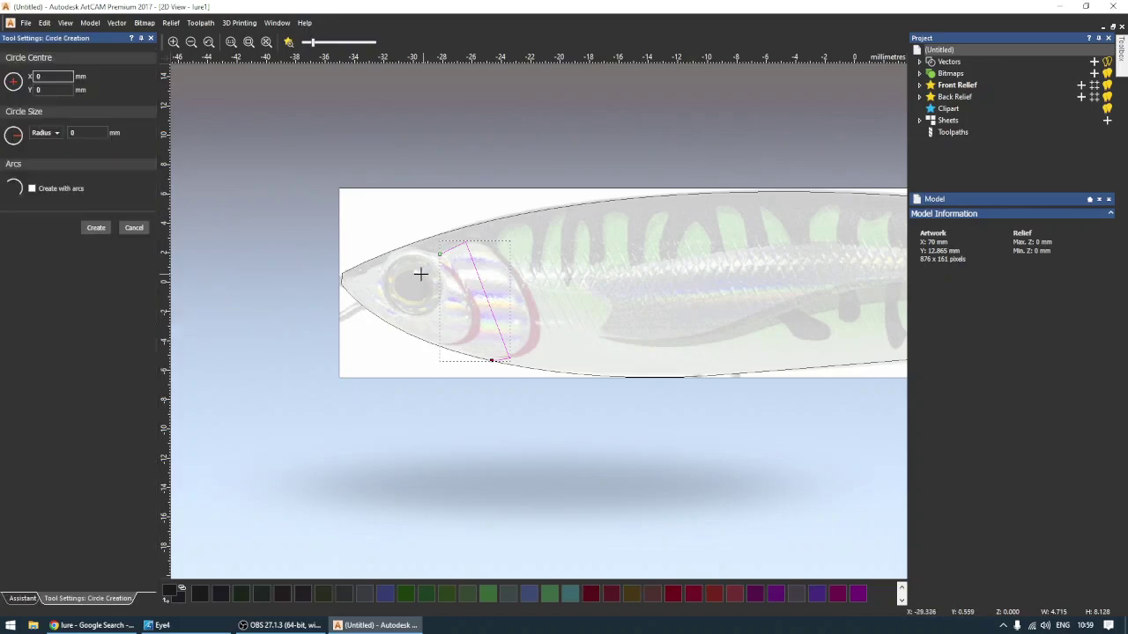
{"action": "left_click_drag", "start_coordinate": [413, 281], "coordinate": [466, 329]}
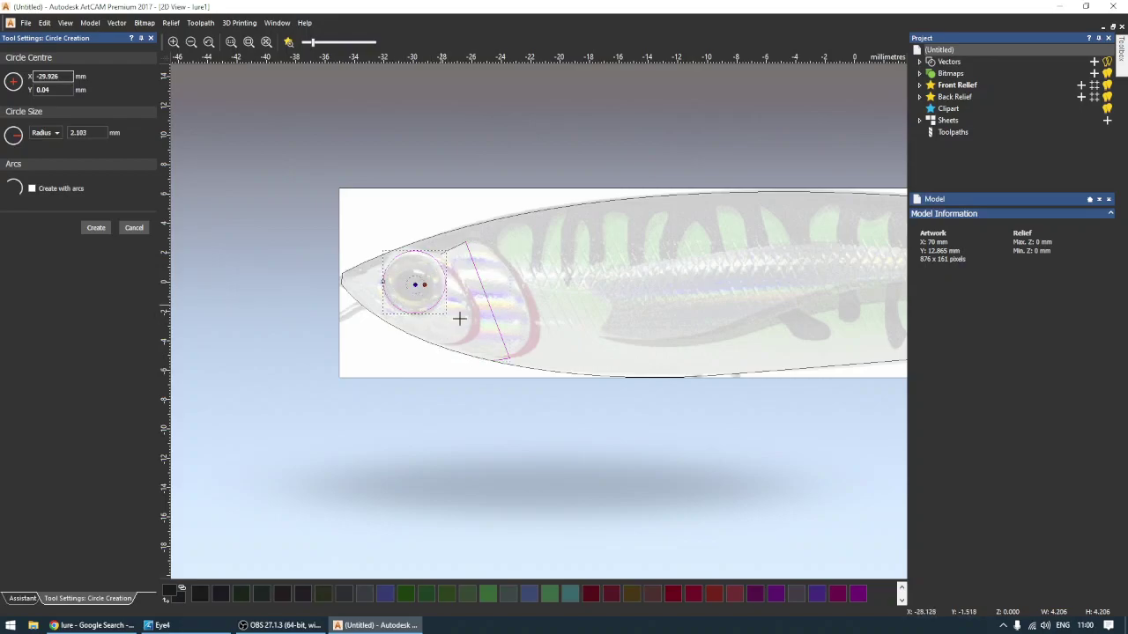
{"action": "left_click", "coordinate": [415, 398]}
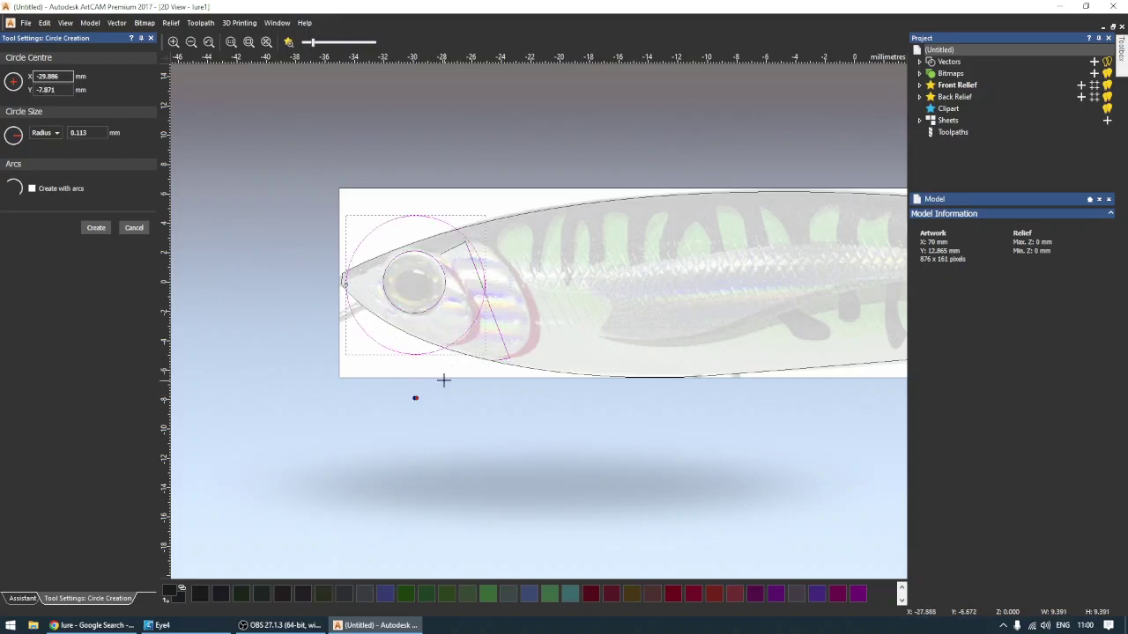
{"action": "left_click_drag", "start_coordinate": [420, 285], "coordinate": [487, 395]}
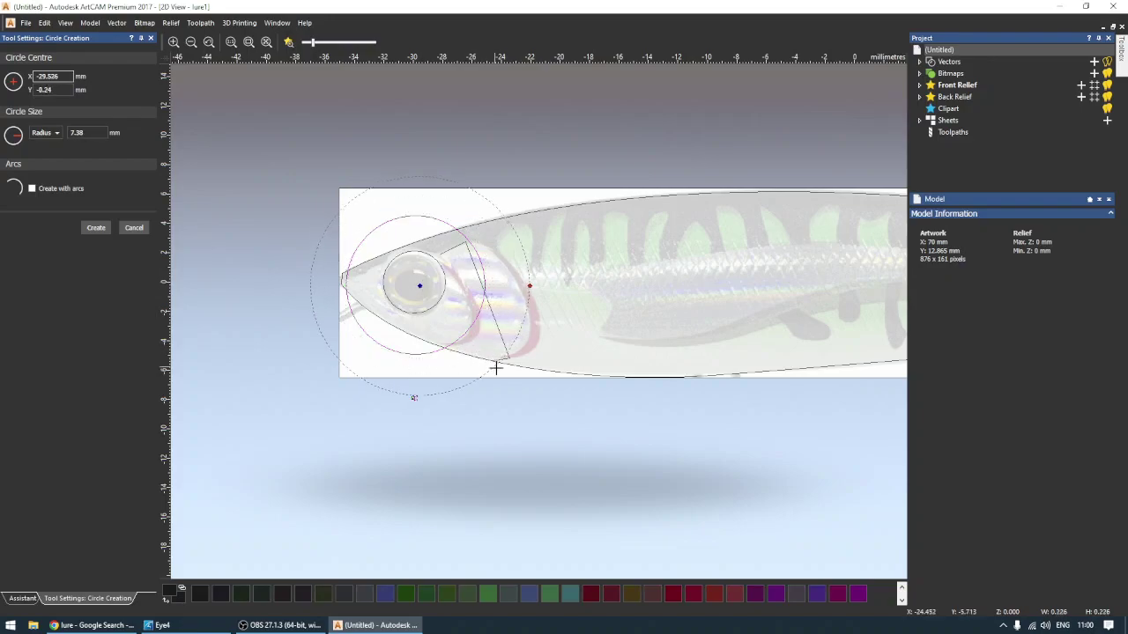
{"action": "scroll", "coordinate": [511, 389], "scroll_direction": "down", "scroll_amount": 2}
{"action": "scroll", "coordinate": [573, 352], "scroll_direction": "up", "scroll_amount": 1}
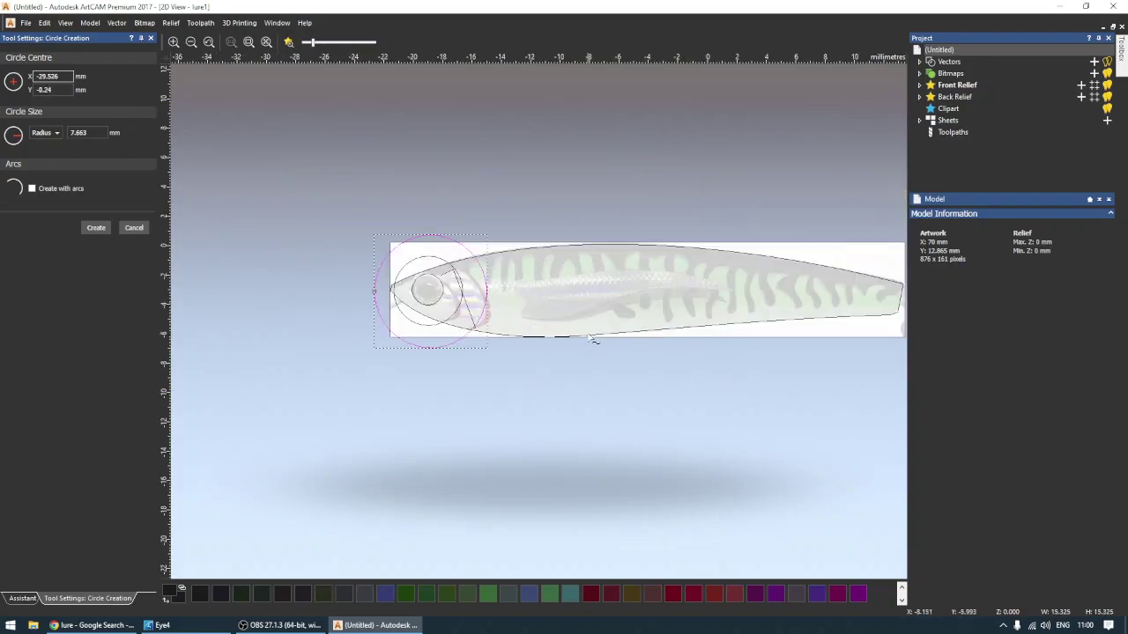
{"action": "scroll", "coordinate": [629, 309], "scroll_direction": "up", "scroll_amount": 1}
{"action": "scroll", "coordinate": [629, 309], "scroll_direction": "down", "scroll_amount": 1}
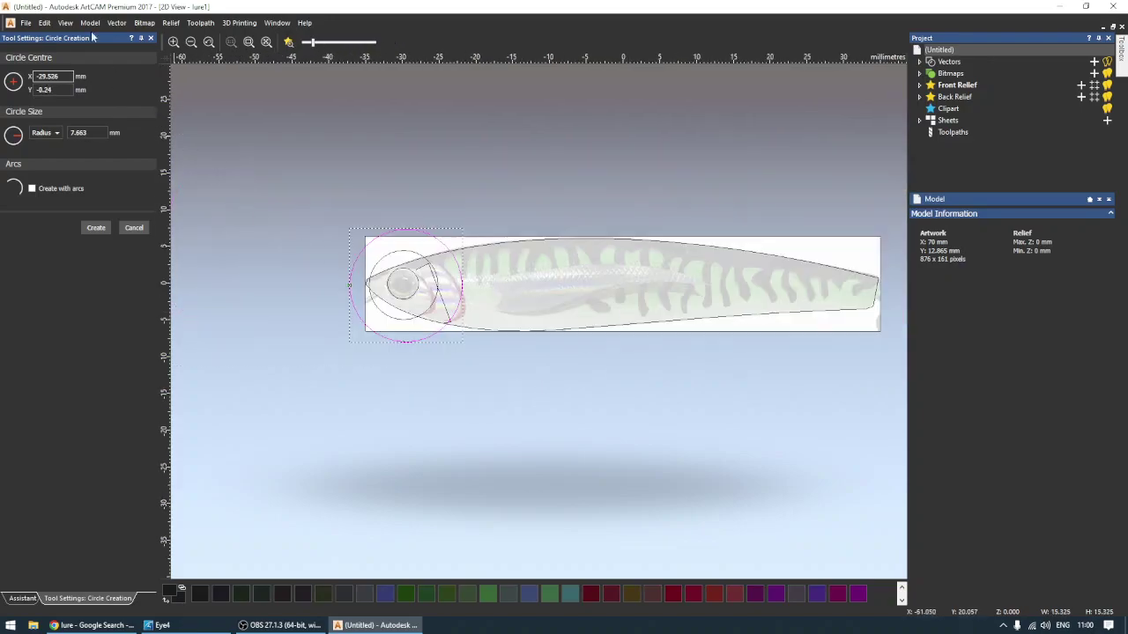
{"action": "left_click", "coordinate": [136, 229]}
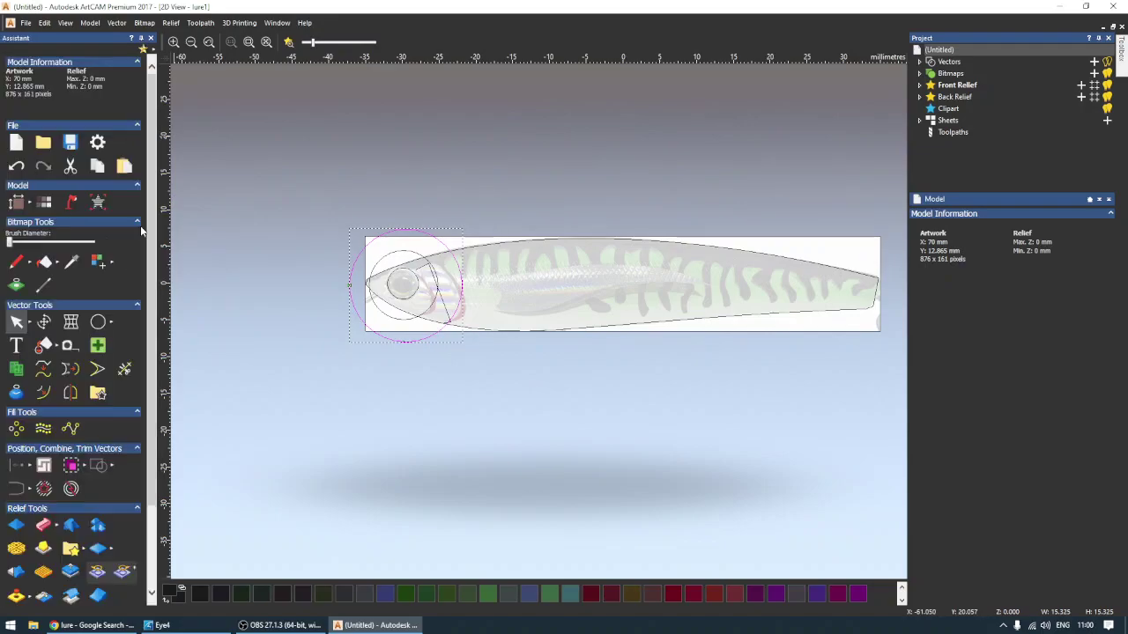
{"action": "left_click", "coordinate": [112, 325]}
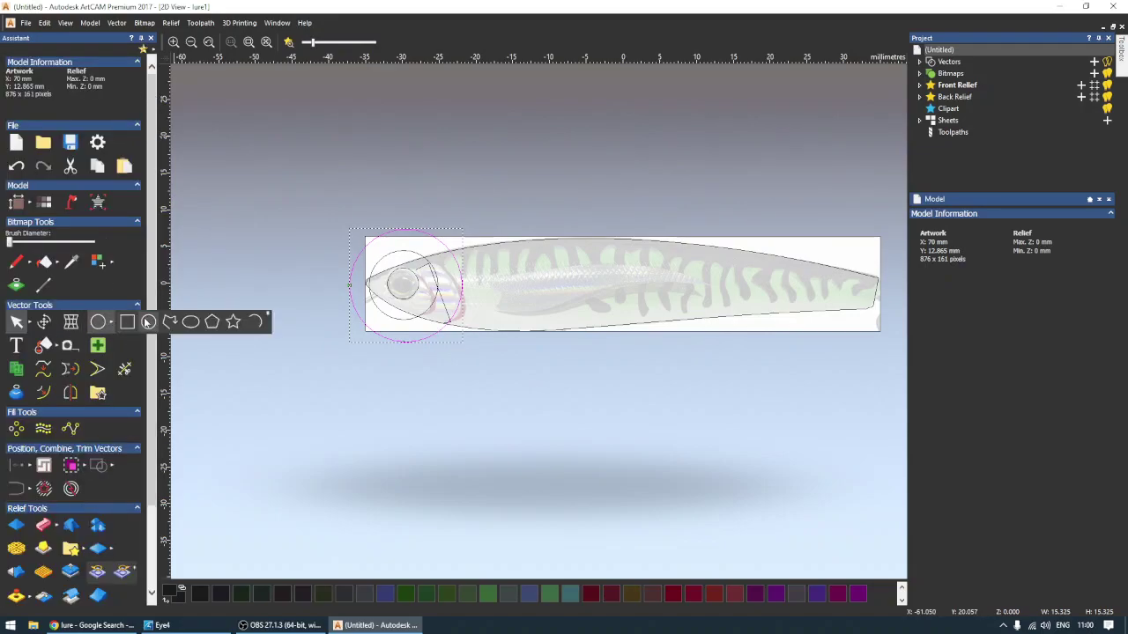
Draw a thin rectangle, about 29.167 by 3.516 mm, along the lateral stripe.
{"action": "left_click", "coordinate": [126, 322]}
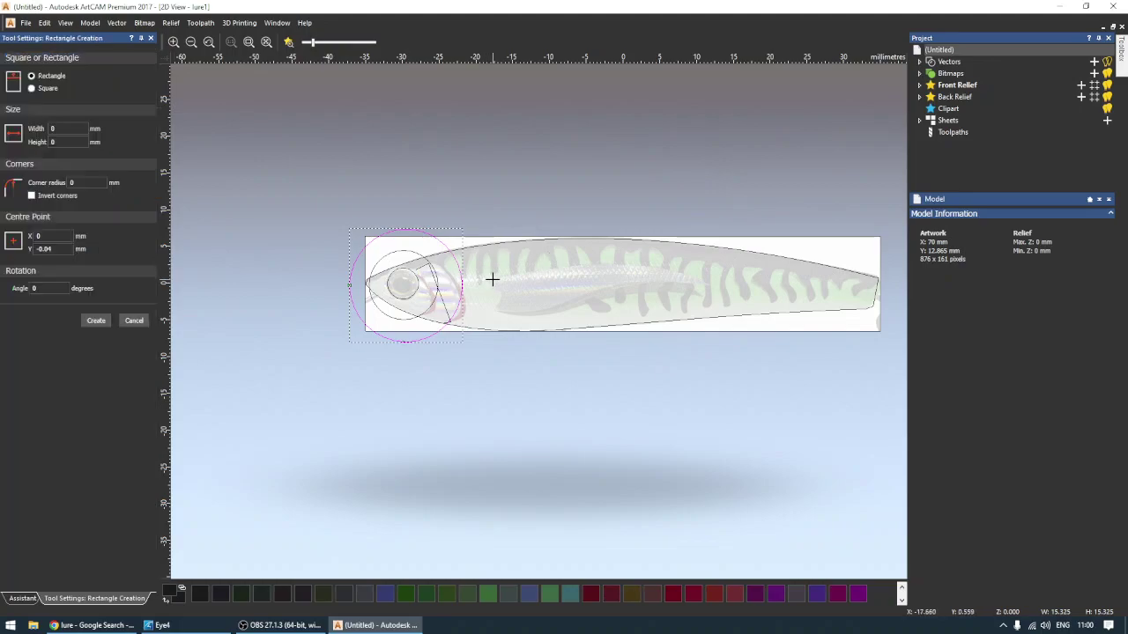
{"action": "left_click_drag", "start_coordinate": [493, 280], "coordinate": [708, 306]}
{"action": "scroll", "coordinate": [738, 304], "scroll_direction": "up", "scroll_amount": 3}
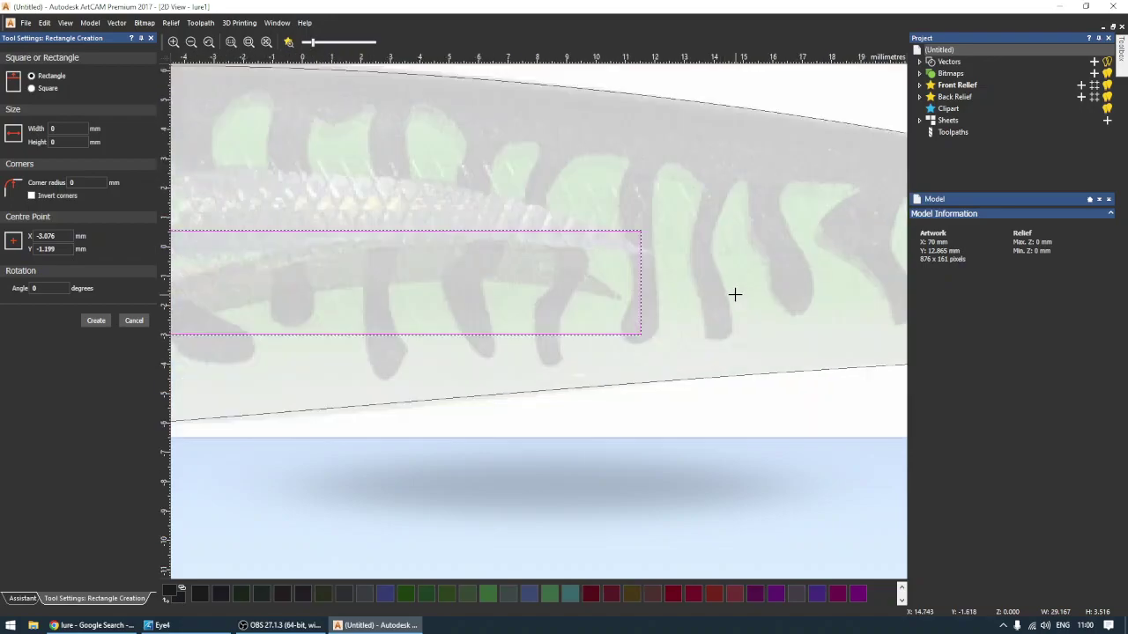
{"action": "scroll", "coordinate": [735, 294], "scroll_direction": "down", "scroll_amount": 1}
{"action": "scroll", "coordinate": [649, 282], "scroll_direction": "down", "scroll_amount": 2}
{"action": "scroll", "coordinate": [526, 287], "scroll_direction": "up", "scroll_amount": 2}
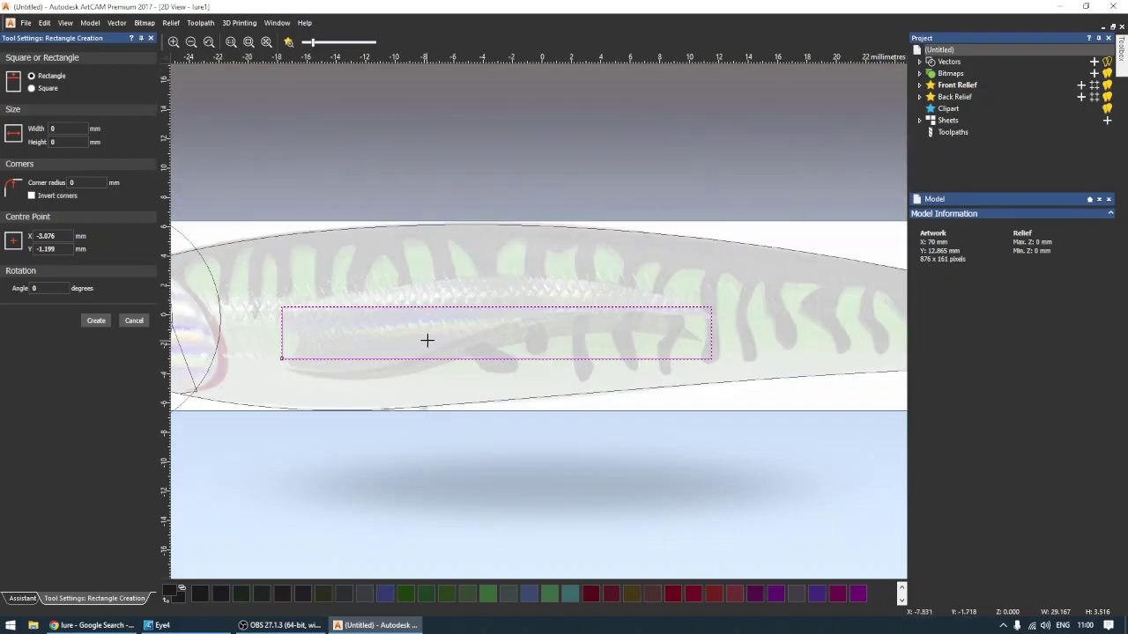
{"action": "left_click", "coordinate": [141, 321]}
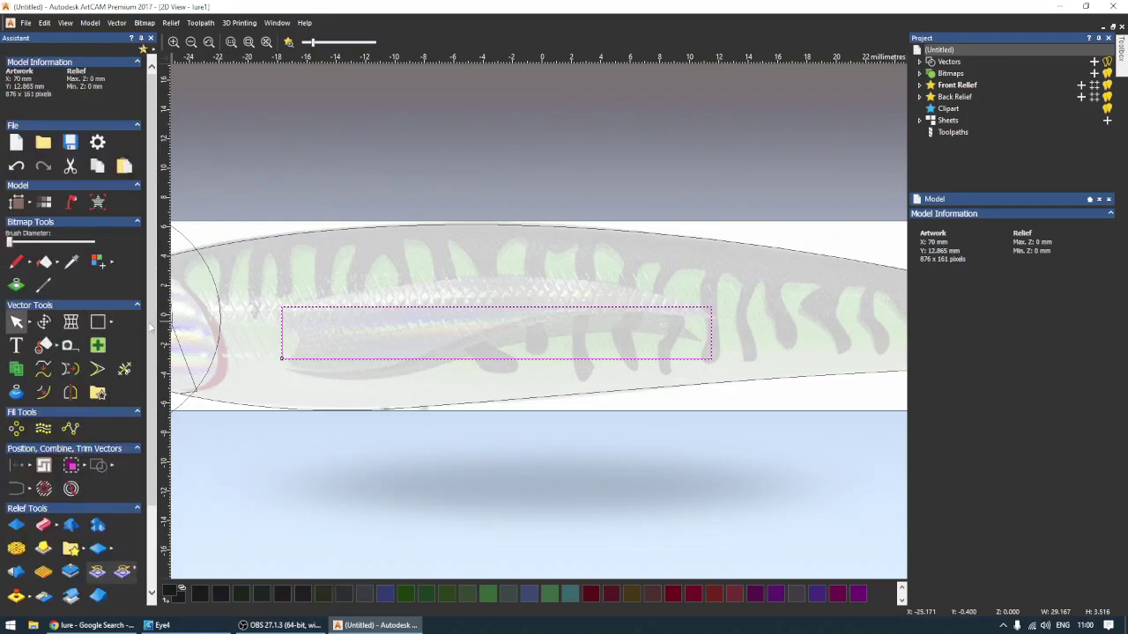
Pull the rectangle's right corners together into a point and curve its left edge.
{"action": "key", "text": "n"}
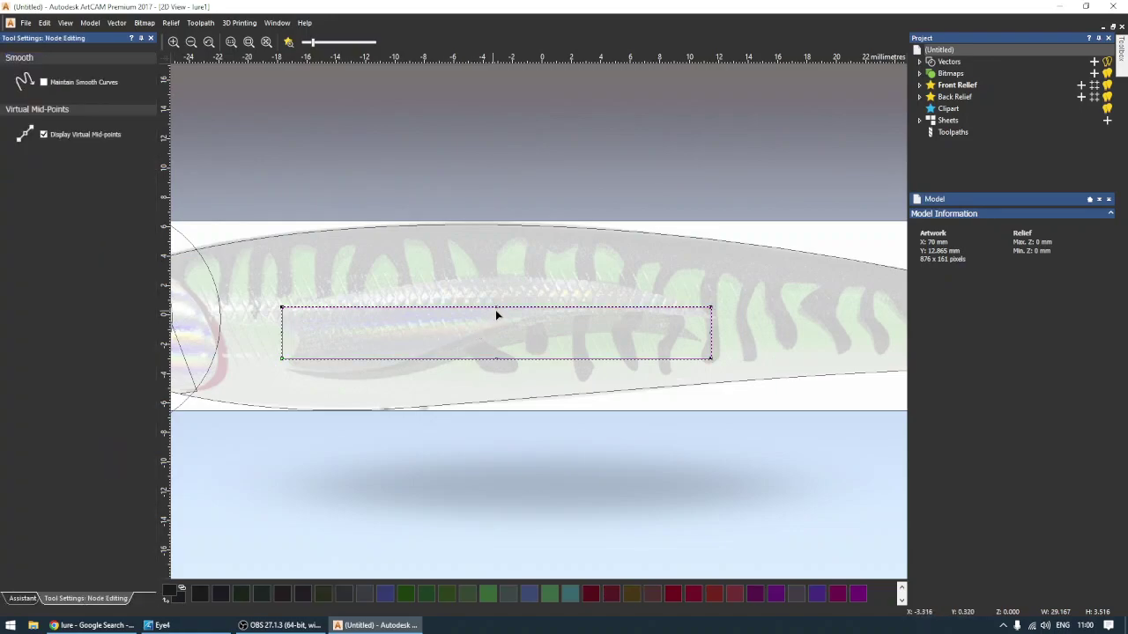
{"action": "left_click_drag", "start_coordinate": [710, 307], "coordinate": [712, 316]}
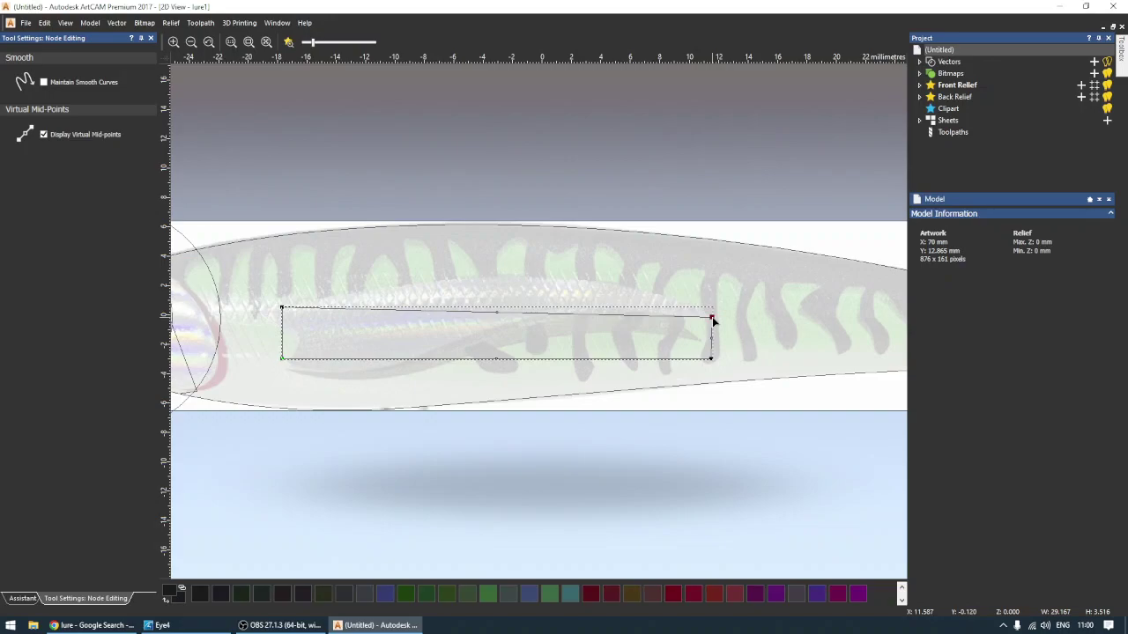
{"action": "left_click_drag", "start_coordinate": [710, 358], "coordinate": [712, 316]}
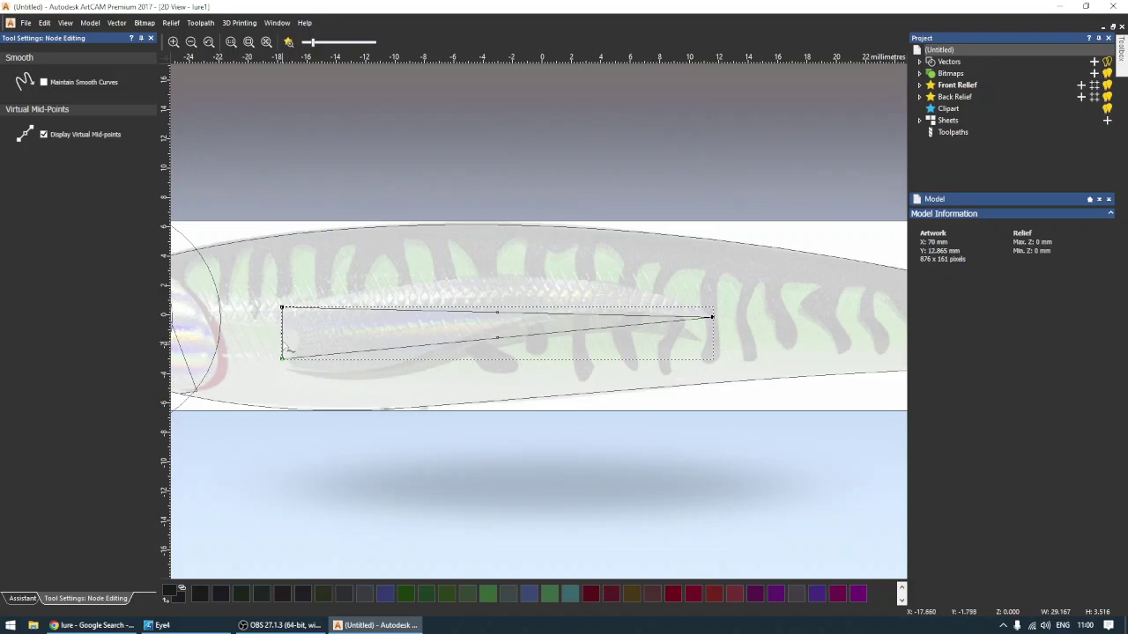
{"action": "mouse_move", "coordinate": [282, 339]}
{"action": "left_mouse_down"}
{"action": "mouse_move", "coordinate": [298, 333]}
{"action": "mouse_move", "coordinate": [272, 312]}
{"action": "left_mouse_up"}
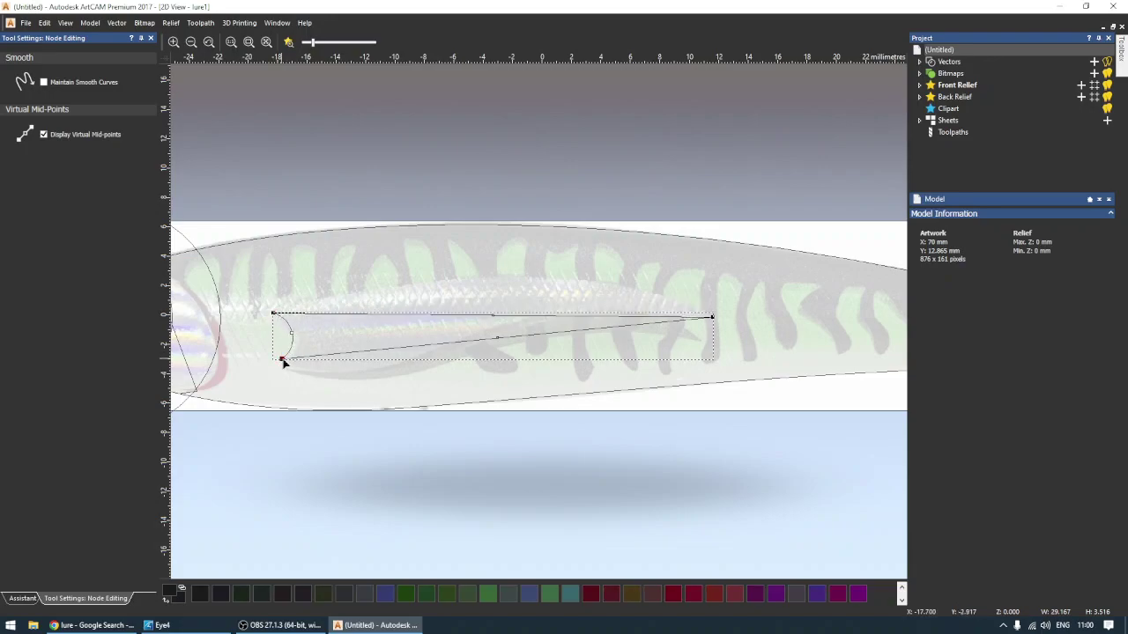
{"action": "left_click_drag", "start_coordinate": [284, 362], "coordinate": [289, 365]}
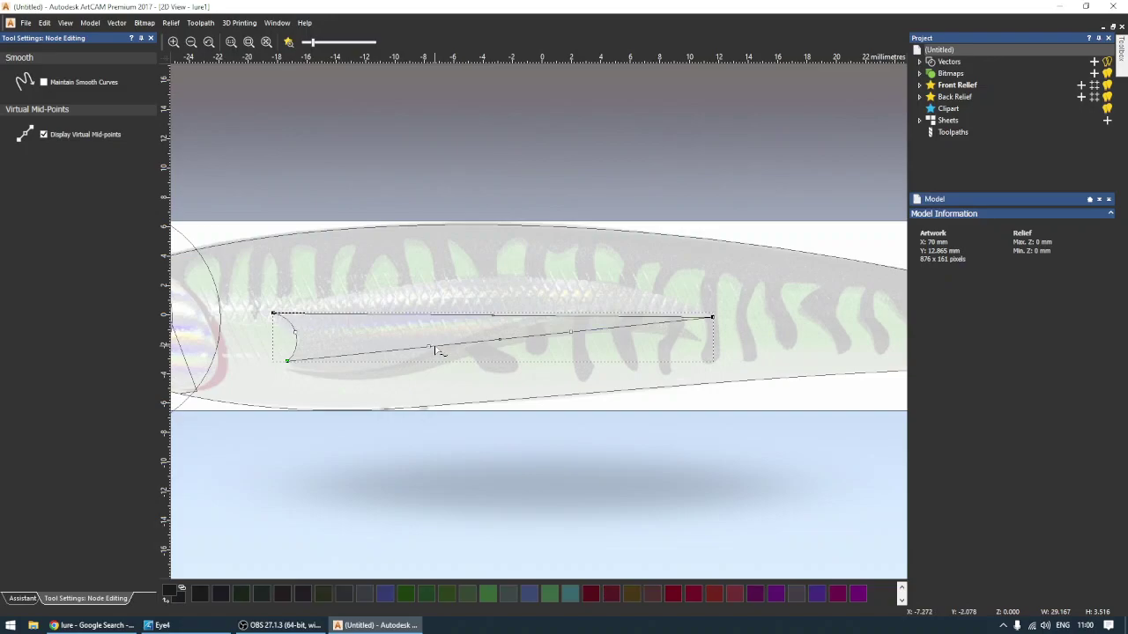
Curve the bottom edge downward and turn the top edge into an arc along the stripe.
{"action": "left_click_drag", "start_coordinate": [427, 346], "coordinate": [356, 397]}
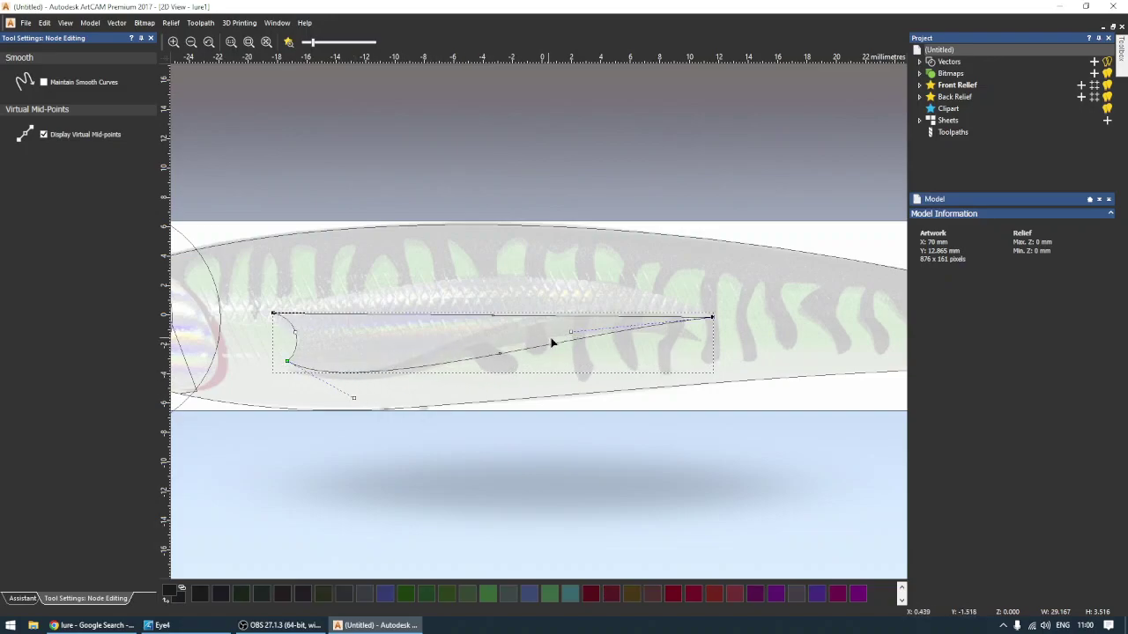
{"action": "left_click_drag", "start_coordinate": [571, 332], "coordinate": [451, 319]}
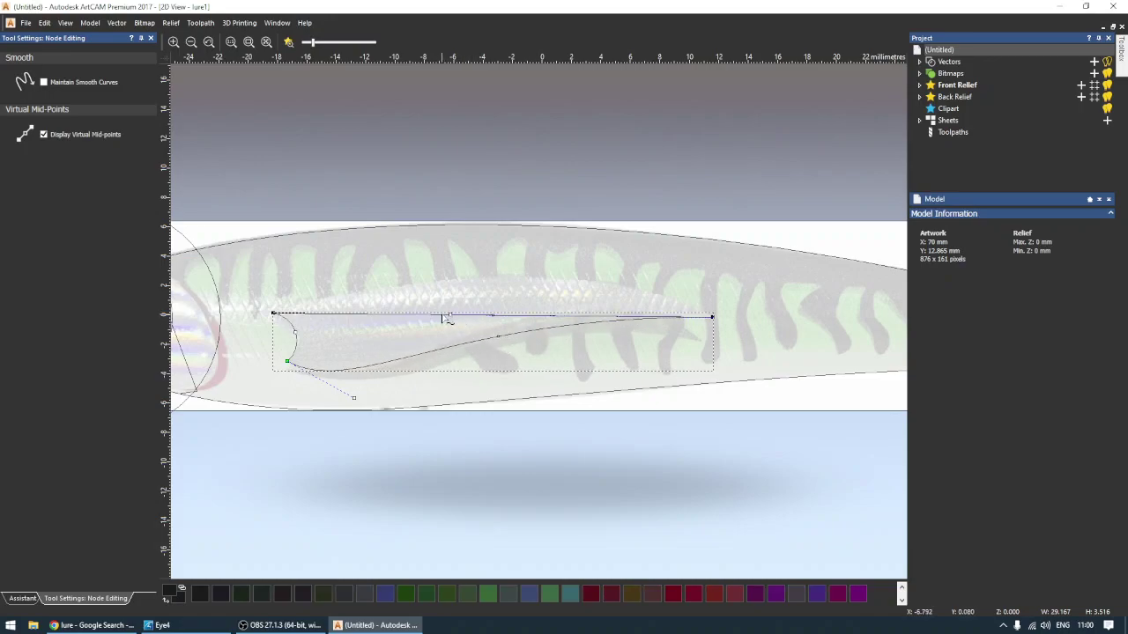
{"action": "key", "text": "a"}
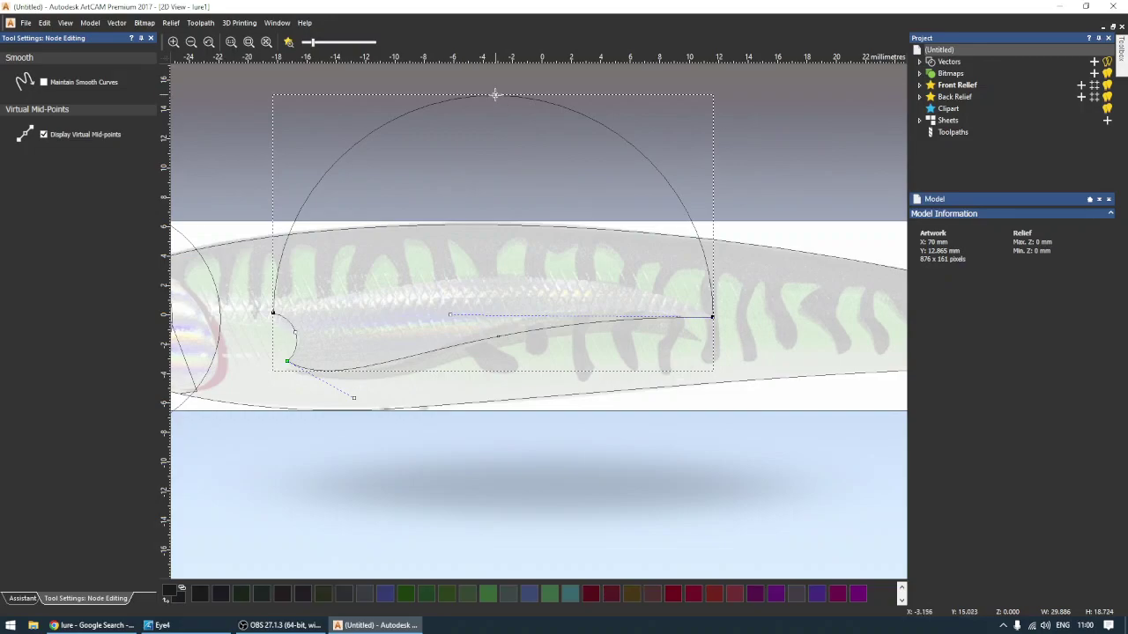
{"action": "mouse_move", "coordinate": [495, 94]}
{"action": "left_mouse_down"}
{"action": "mouse_move", "coordinate": [493, 274]}
{"action": "mouse_move", "coordinate": [528, 280]}
{"action": "left_mouse_up"}
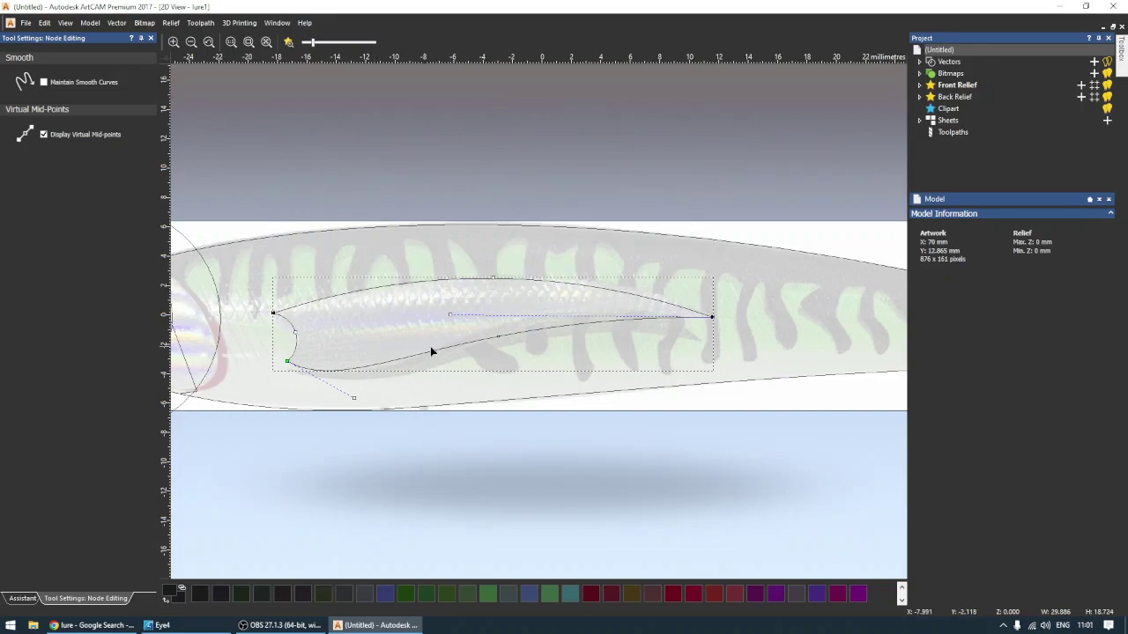
{"action": "scroll", "coordinate": [285, 305], "scroll_direction": "up", "scroll_amount": 2}
{"action": "scroll", "coordinate": [244, 350], "scroll_direction": "up", "scroll_amount": 2}
{"action": "scroll", "coordinate": [261, 362], "scroll_direction": "down", "scroll_amount": 4}
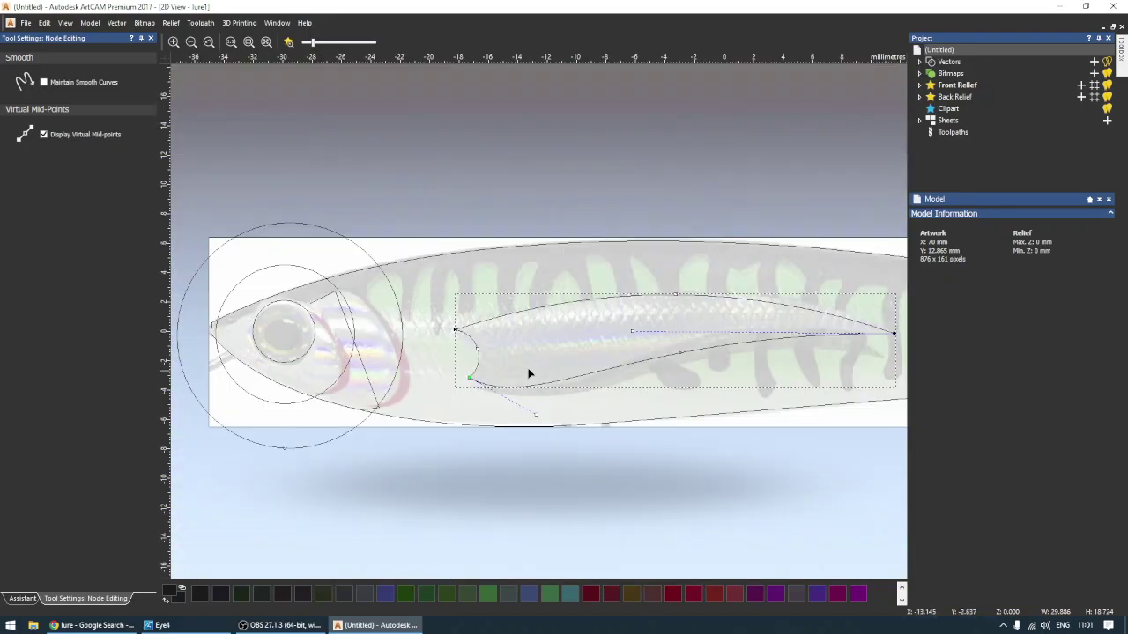
Zoom to the head and select the middle circle around the eye.
{"action": "scroll", "coordinate": [489, 361], "scroll_direction": "up", "scroll_amount": 2}
{"action": "left_click", "coordinate": [472, 340]}
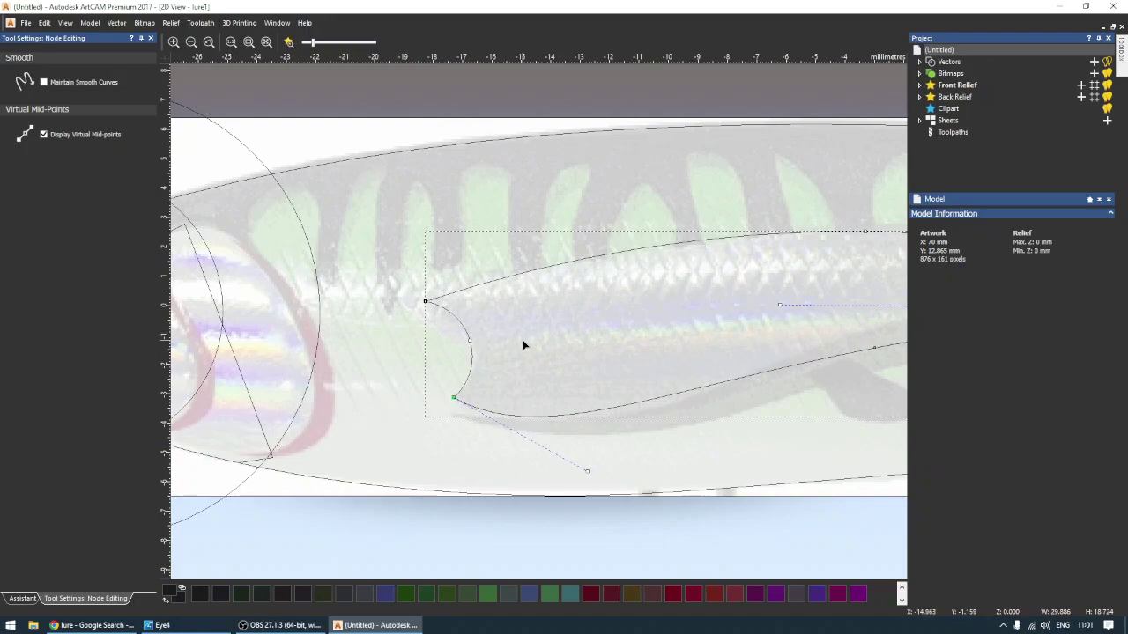
{"action": "scroll", "coordinate": [523, 345], "scroll_direction": "down", "scroll_amount": 4}
{"action": "scroll", "coordinate": [656, 330], "scroll_direction": "up", "scroll_amount": 2}
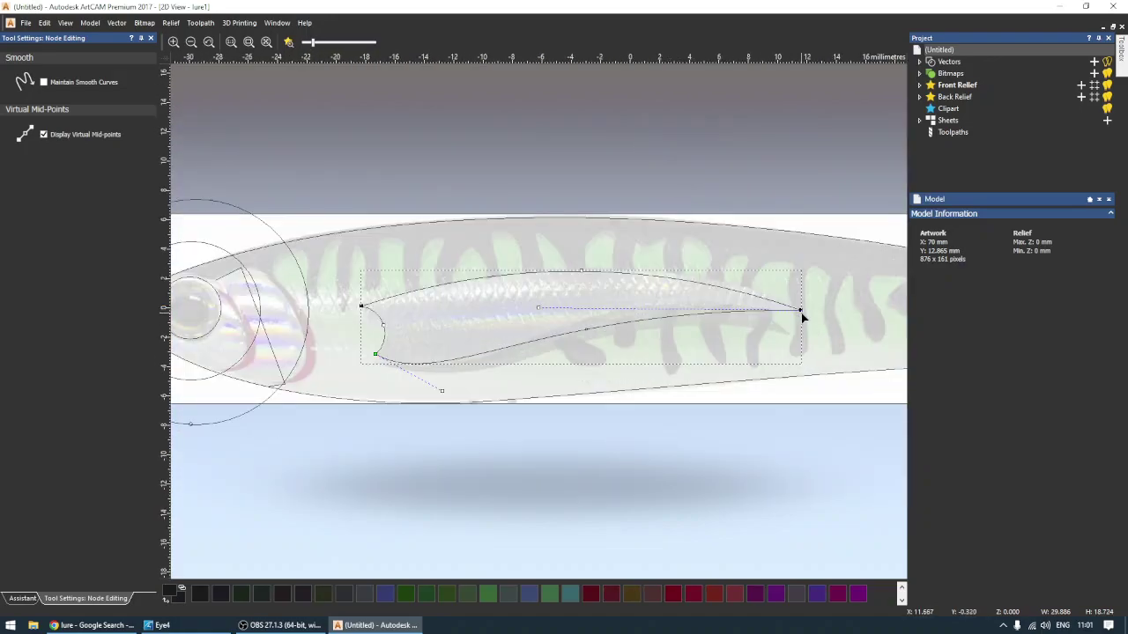
{"action": "scroll", "coordinate": [775, 322], "scroll_direction": "down", "scroll_amount": 2}
{"action": "scroll", "coordinate": [705, 317], "scroll_direction": "up", "scroll_amount": 1}
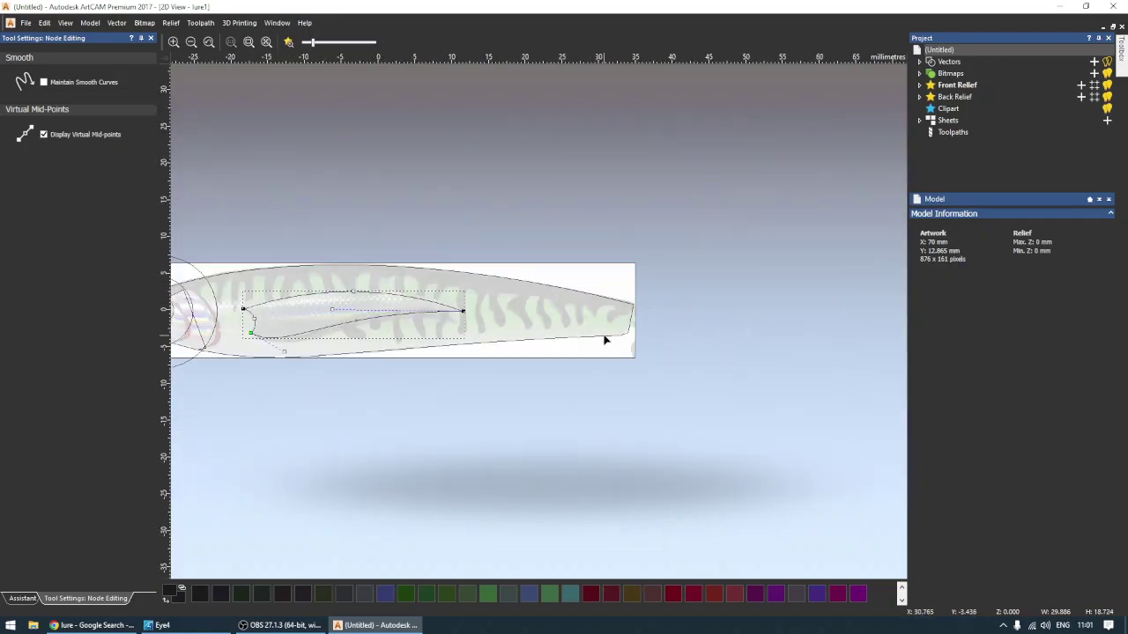
{"action": "scroll", "coordinate": [548, 326], "scroll_direction": "down", "scroll_amount": 1}
{"action": "scroll", "coordinate": [336, 313], "scroll_direction": "up", "scroll_amount": 2}
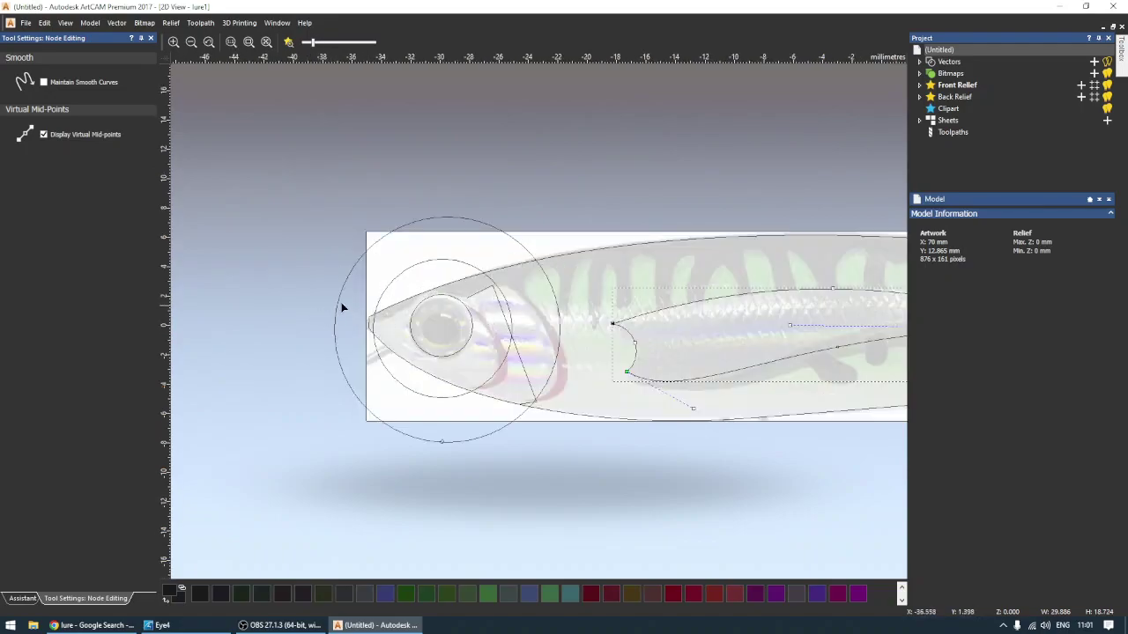
{"action": "left_click", "coordinate": [404, 276]}
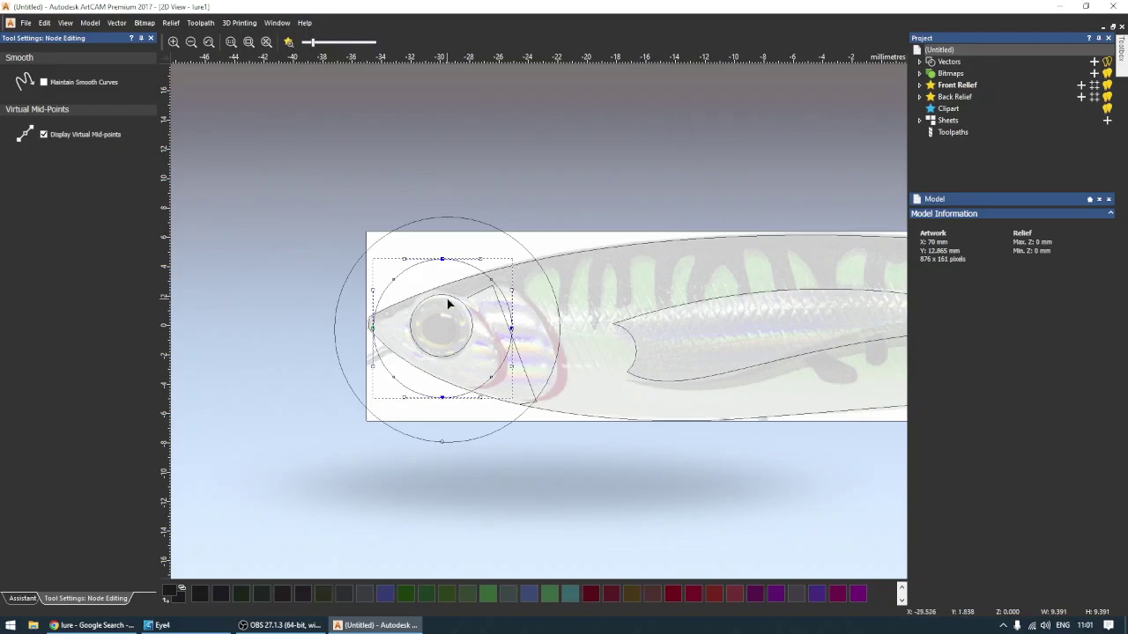
{"action": "key", "text": "n"}
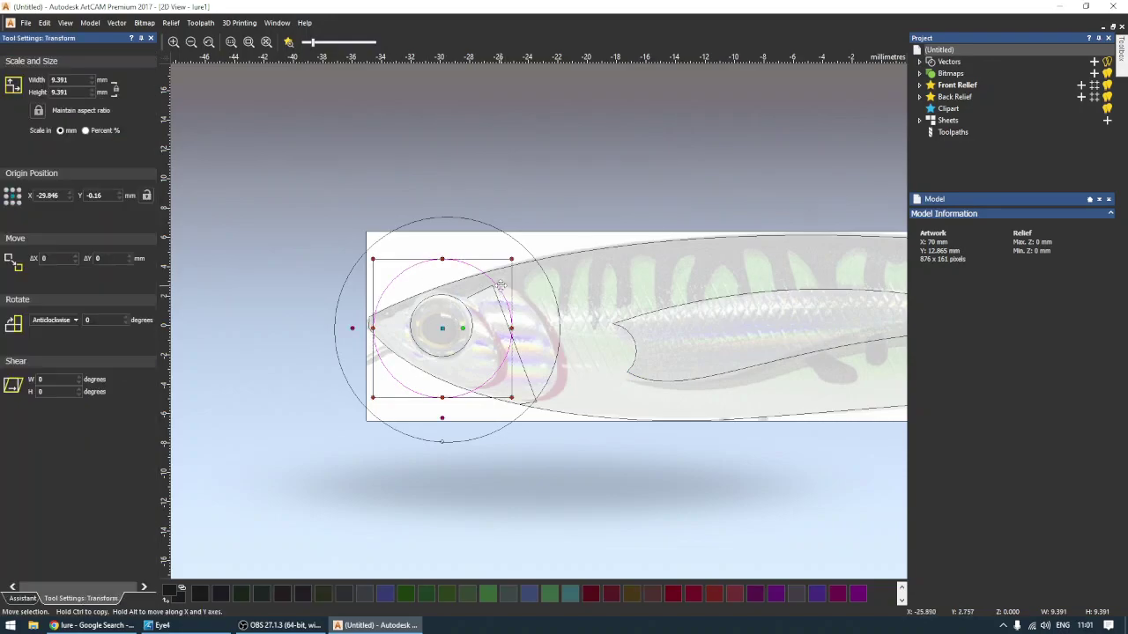
Resize the middle circle with its Transform handles to 8.531 mm across.
{"action": "left_click", "coordinate": [504, 294]}
{"action": "left_click_drag", "start_coordinate": [509, 260], "coordinate": [485, 286]}
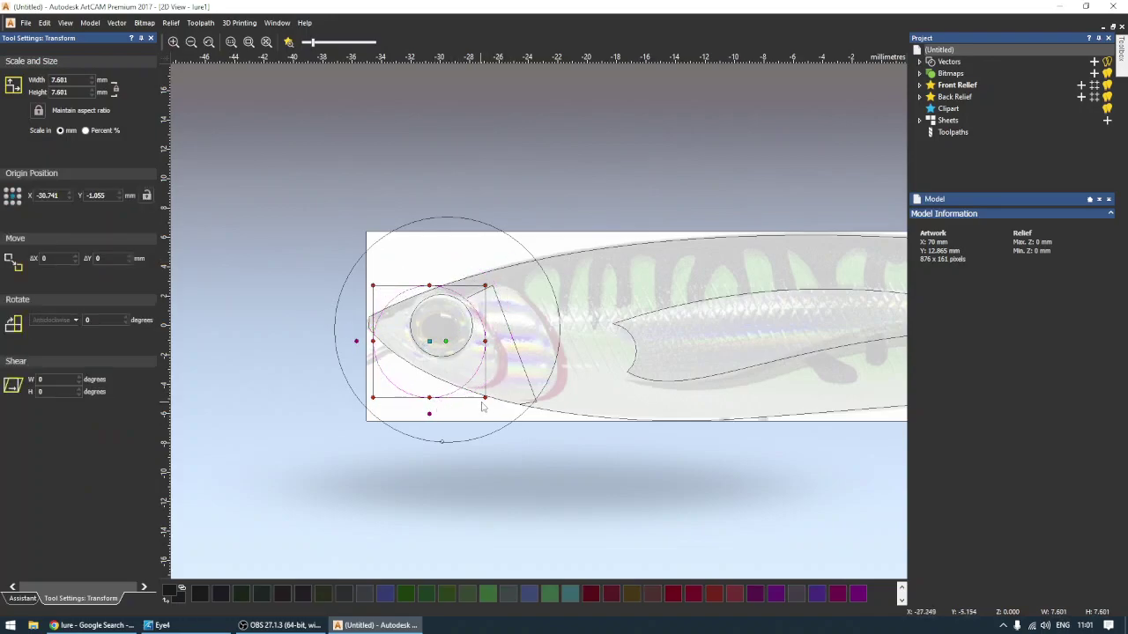
{"action": "left_click_drag", "start_coordinate": [502, 407], "coordinate": [516, 419]}
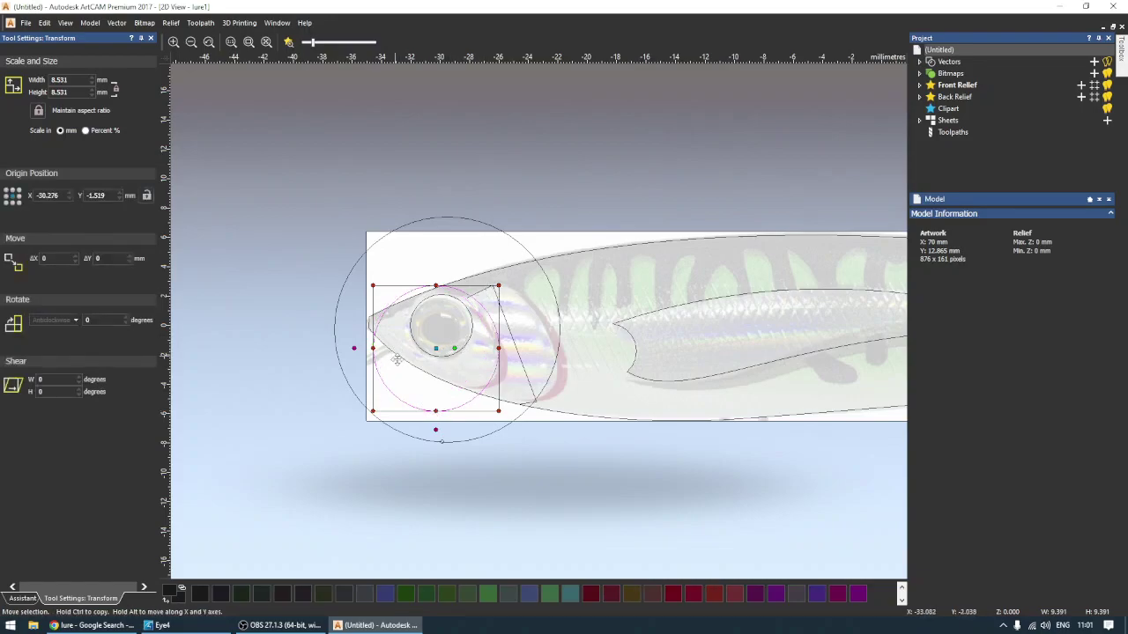
Raise and shift the head curve's bottom nodes right and push its right side outward.
{"action": "left_click", "coordinate": [420, 372]}
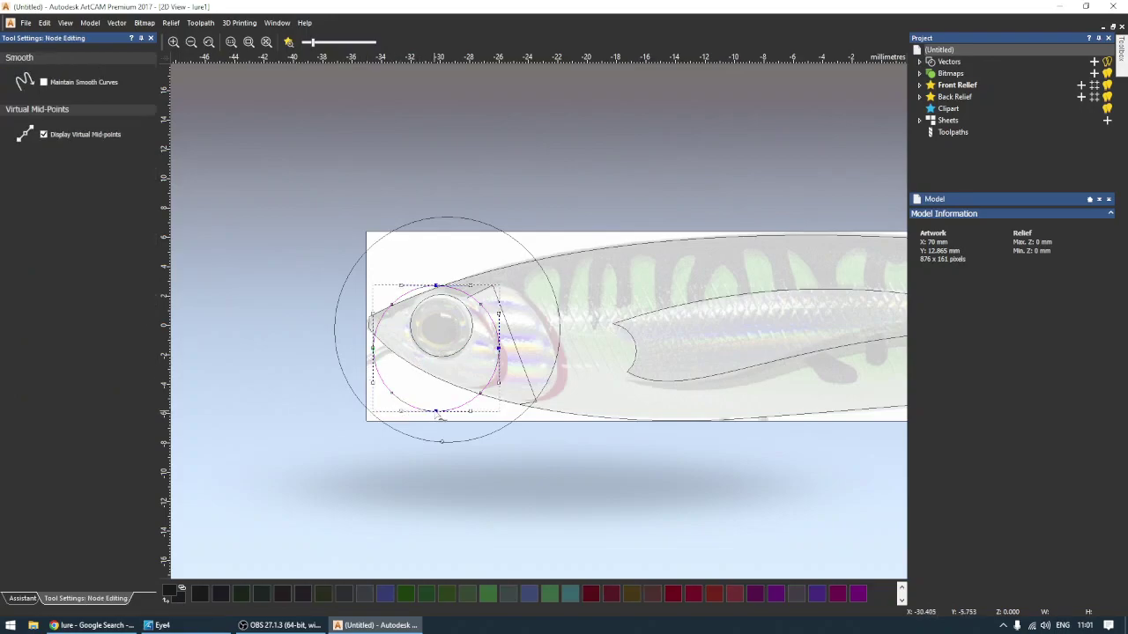
{"action": "left_click_drag", "start_coordinate": [435, 411], "coordinate": [441, 399]}
{"action": "left_click_drag", "start_coordinate": [458, 385], "coordinate": [478, 387]}
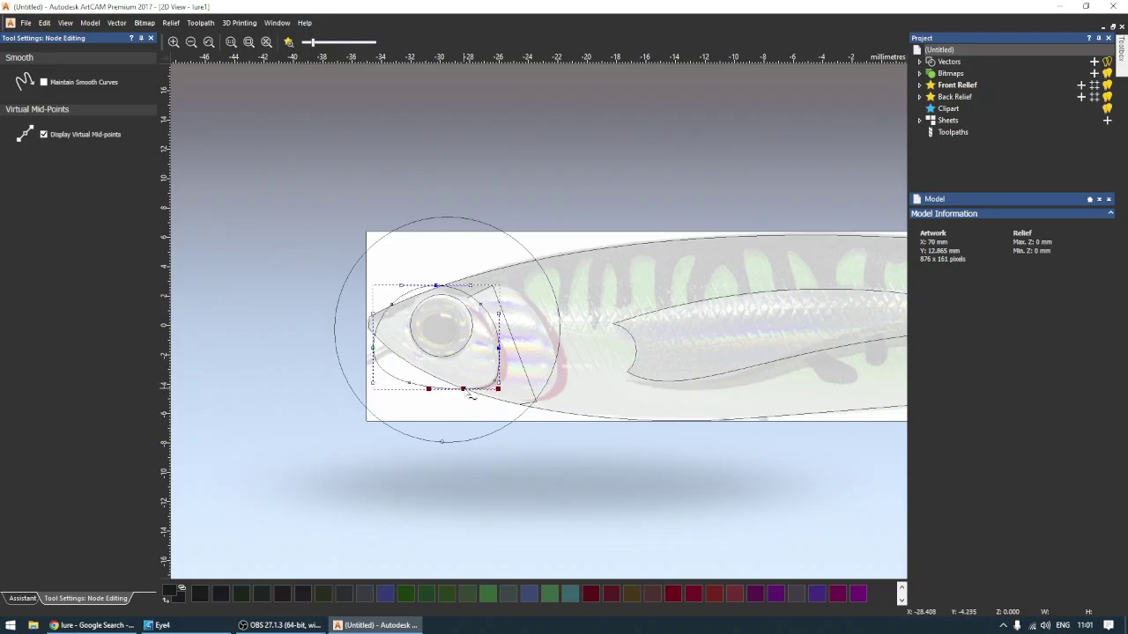
{"action": "left_click", "coordinate": [499, 348], "text": "shift"}
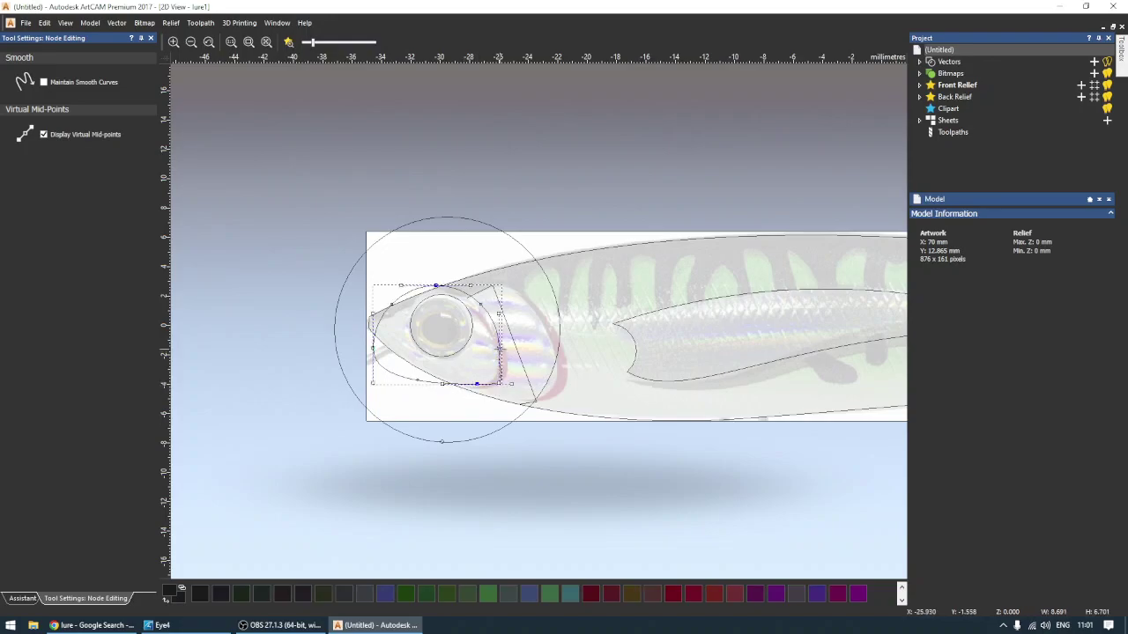
{"action": "left_click_drag", "start_coordinate": [499, 348], "coordinate": [504, 350]}
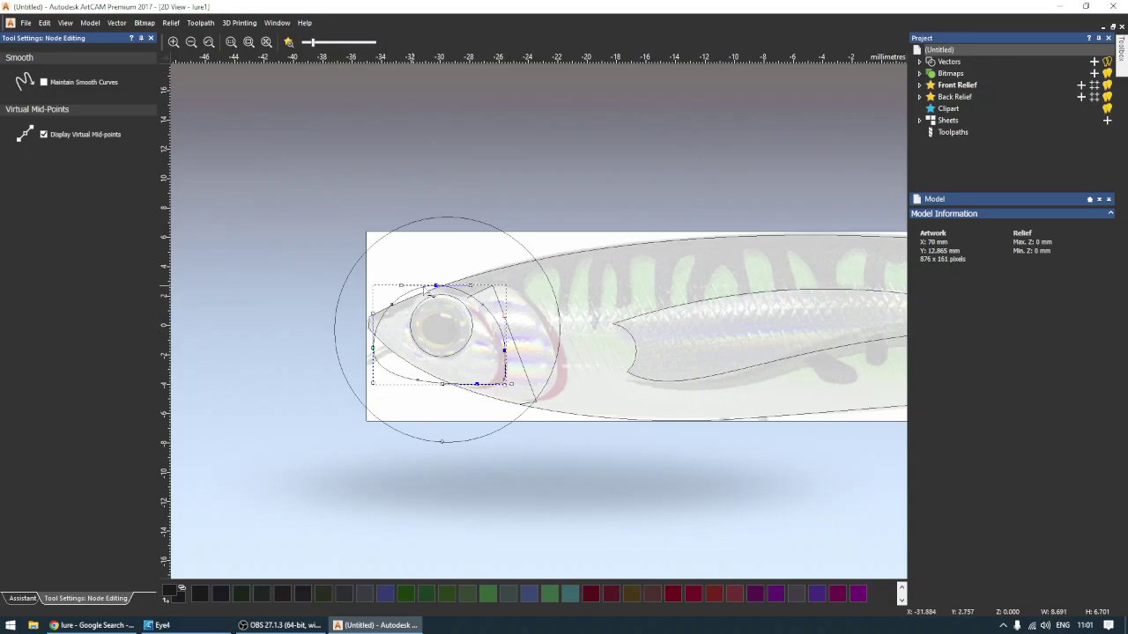
{"action": "left_click_drag", "start_coordinate": [435, 286], "coordinate": [441, 294]}
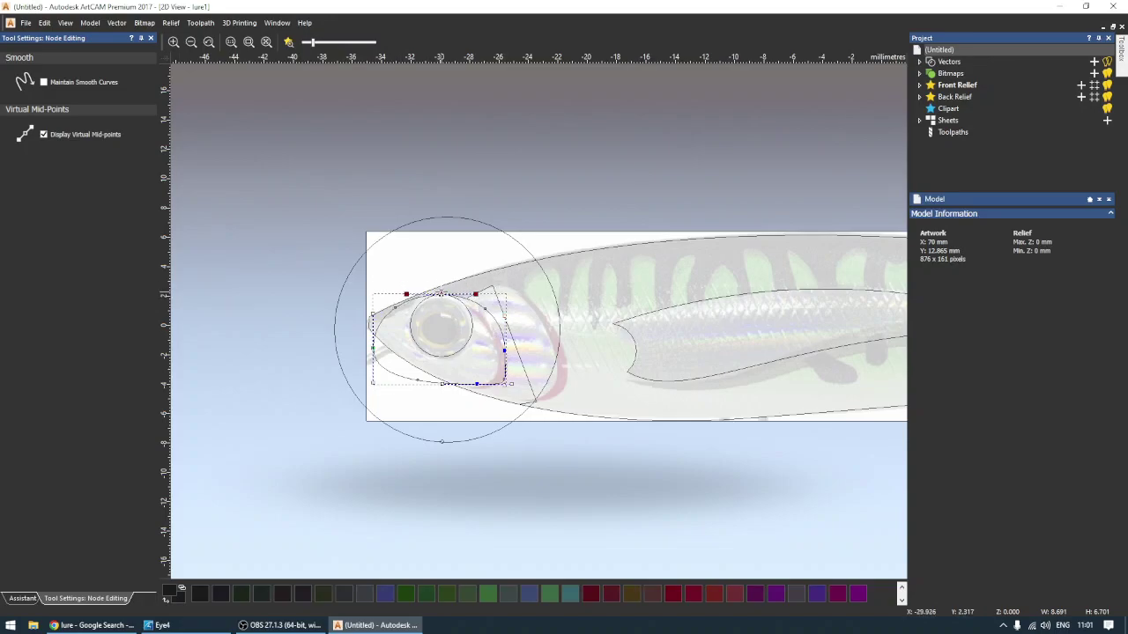
{"action": "key", "text": "ctrl+z"}
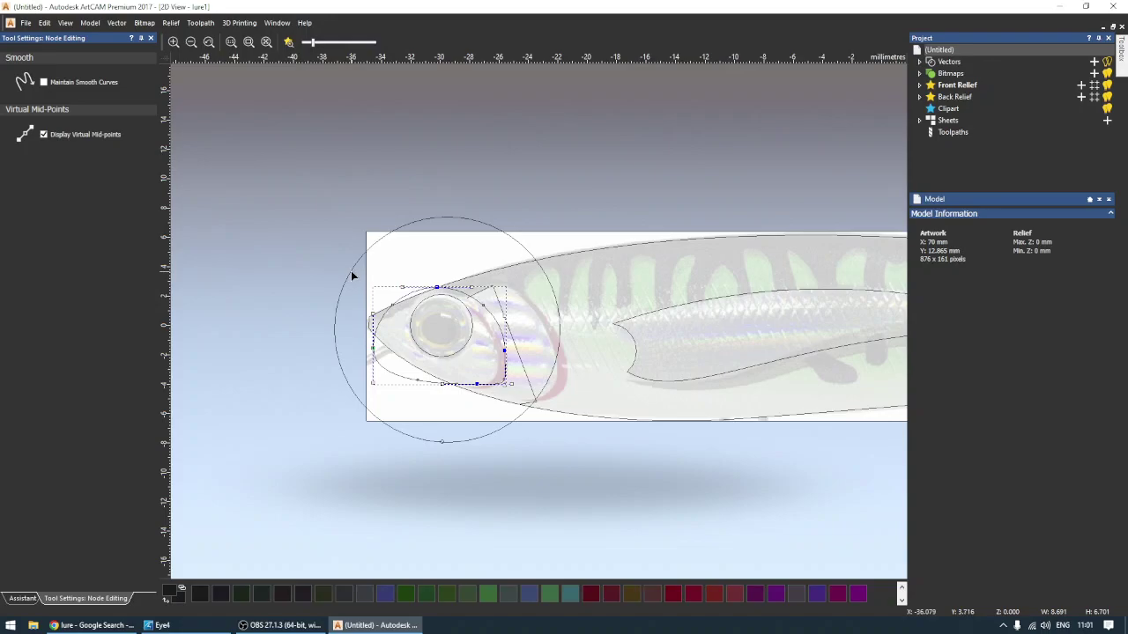
{"action": "left_click", "coordinate": [352, 277]}
{"action": "left_click", "coordinate": [341, 256]}
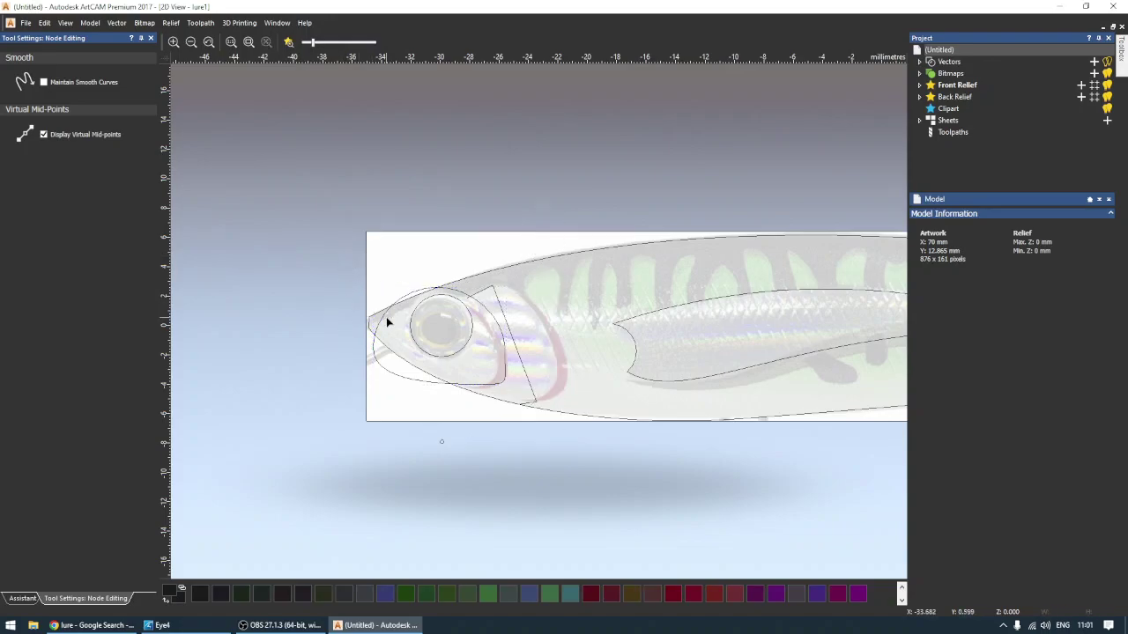
Reshape the span above the eye and pull the curve's right edge toward the gill line.
{"action": "left_click", "coordinate": [383, 371]}
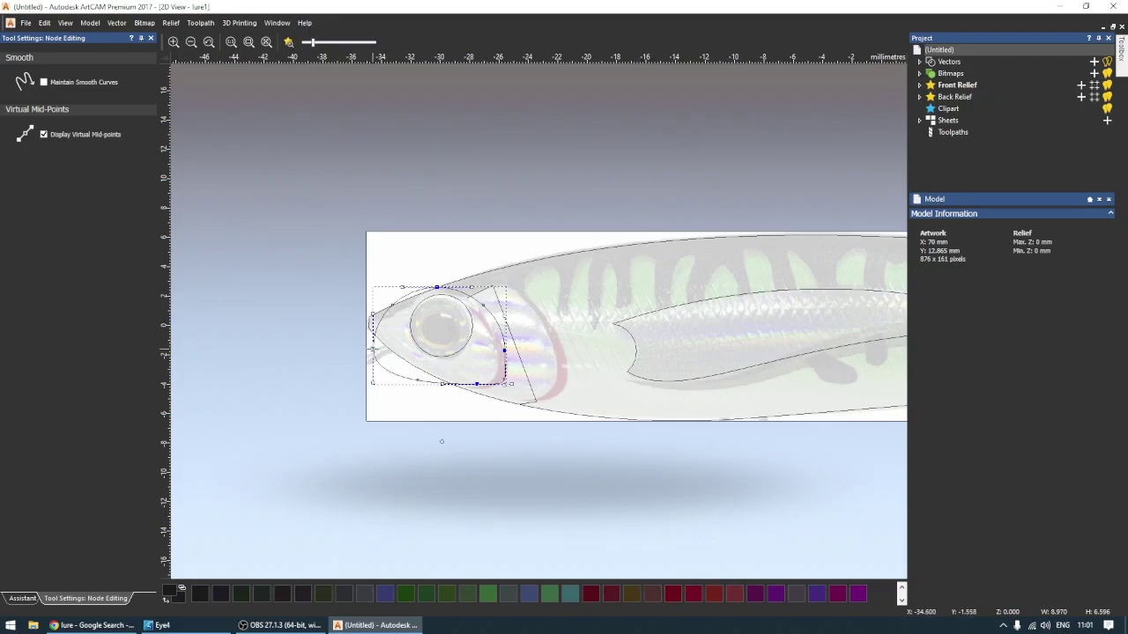
{"action": "left_click_drag", "start_coordinate": [372, 316], "coordinate": [367, 321]}
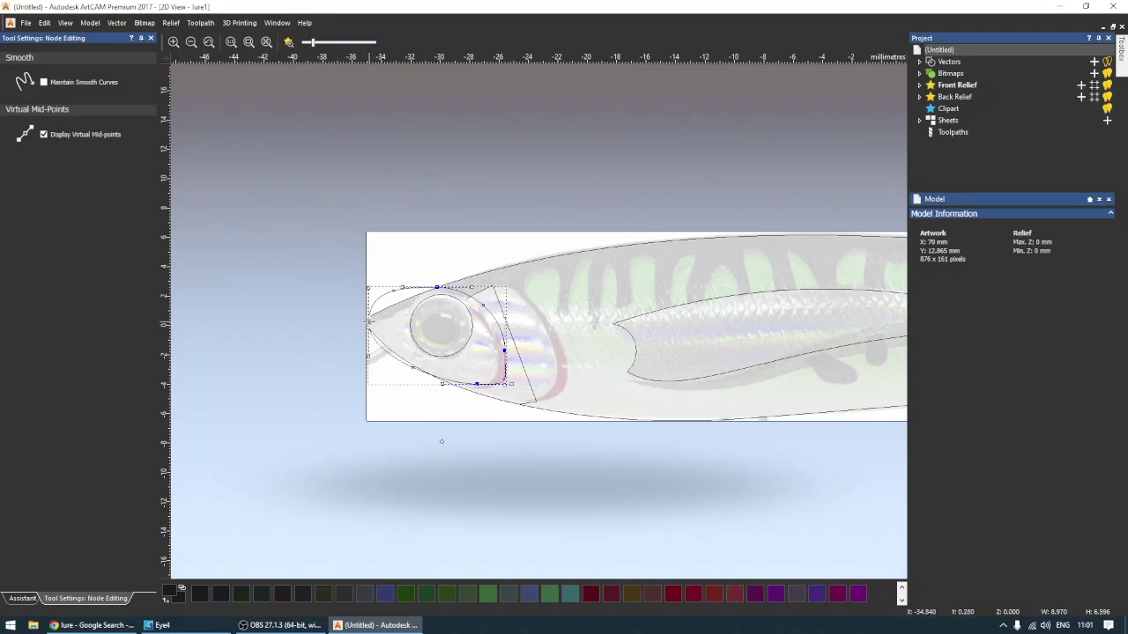
{"action": "mouse_move", "coordinate": [415, 371]}
{"action": "left_mouse_down"}
{"action": "mouse_move", "coordinate": [421, 362]}
{"action": "mouse_move", "coordinate": [360, 289]}
{"action": "left_mouse_up"}
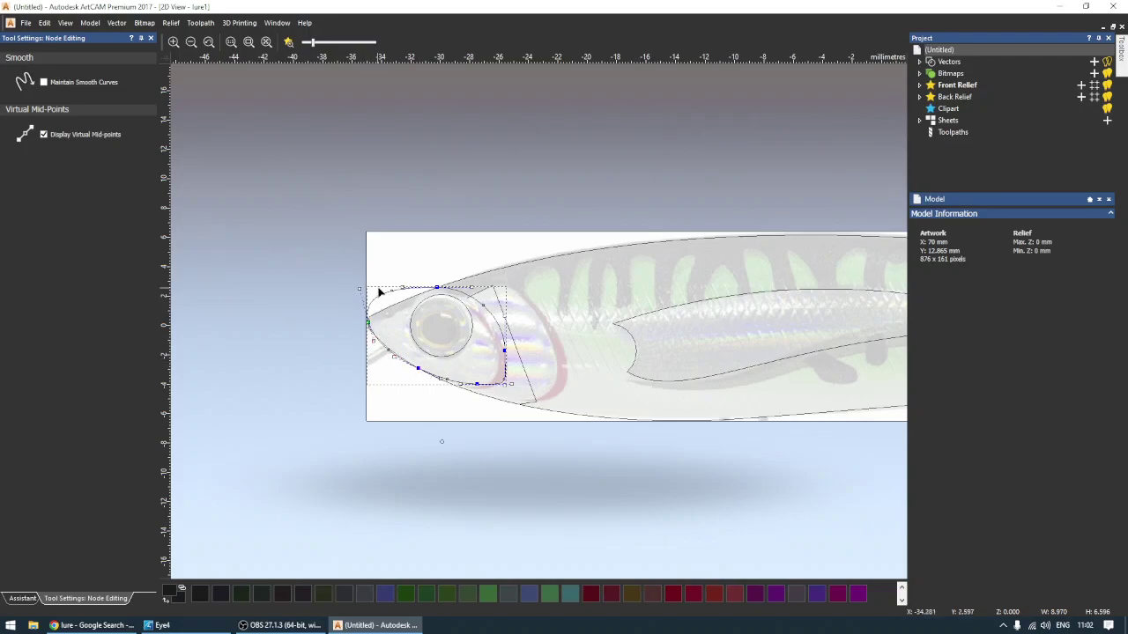
{"action": "left_click_drag", "start_coordinate": [403, 288], "coordinate": [405, 297]}
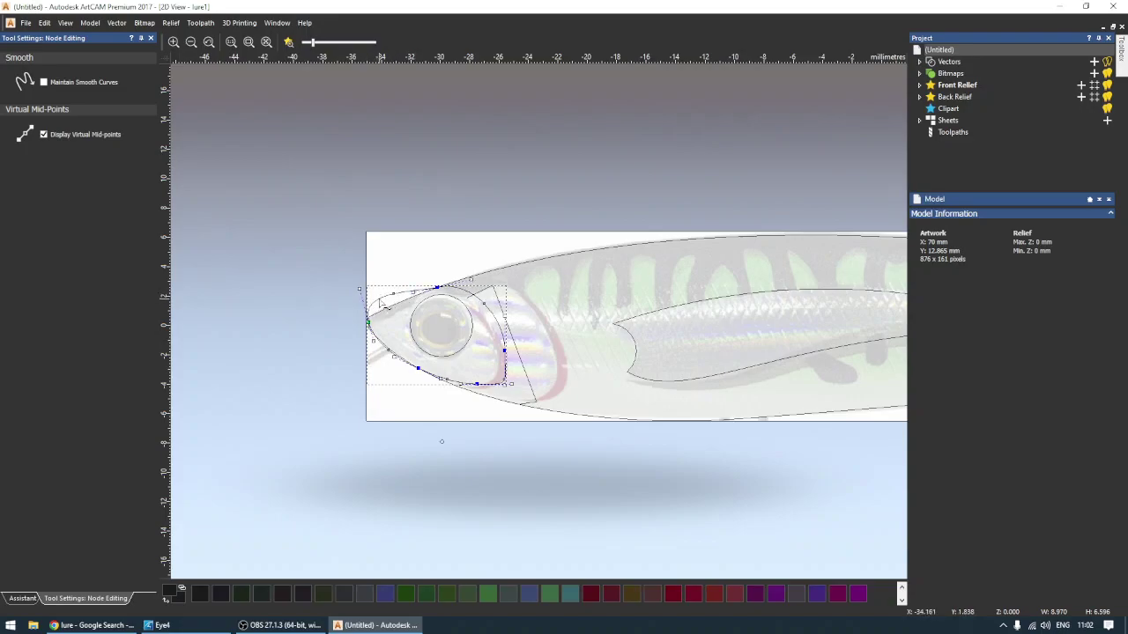
{"action": "key", "text": "ctrl+z"}
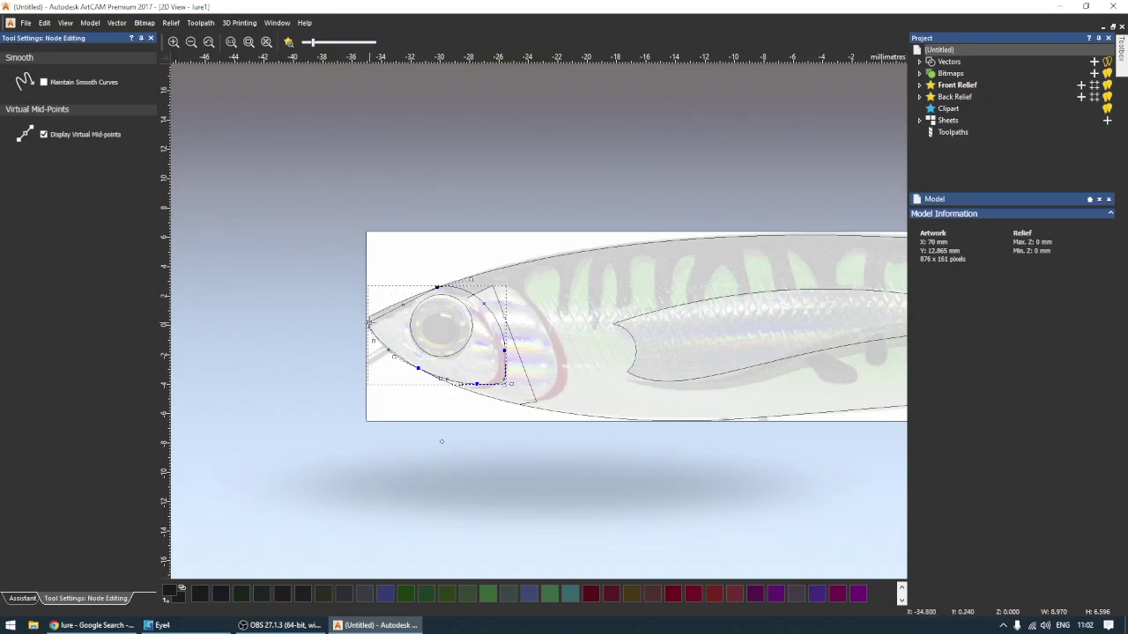
{"action": "key", "text": "ctrl+z"}
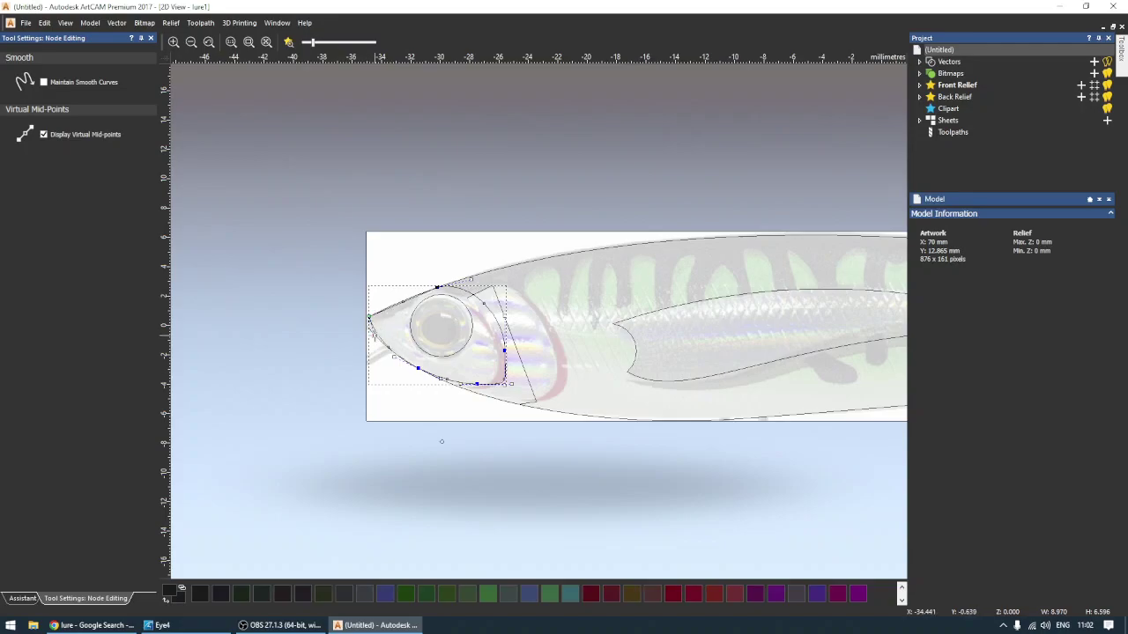
{"action": "left_click", "coordinate": [367, 333]}
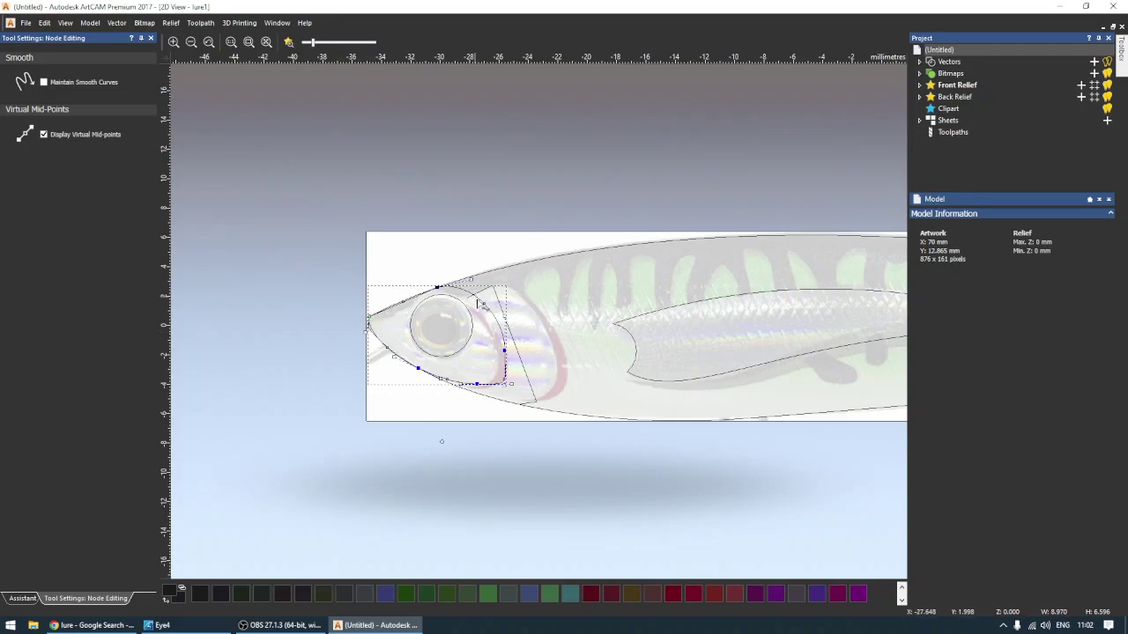
{"action": "mouse_move", "coordinate": [483, 303]}
{"action": "left_mouse_down"}
{"action": "mouse_move", "coordinate": [455, 288]}
{"action": "mouse_move", "coordinate": [428, 293]}
{"action": "left_mouse_up"}
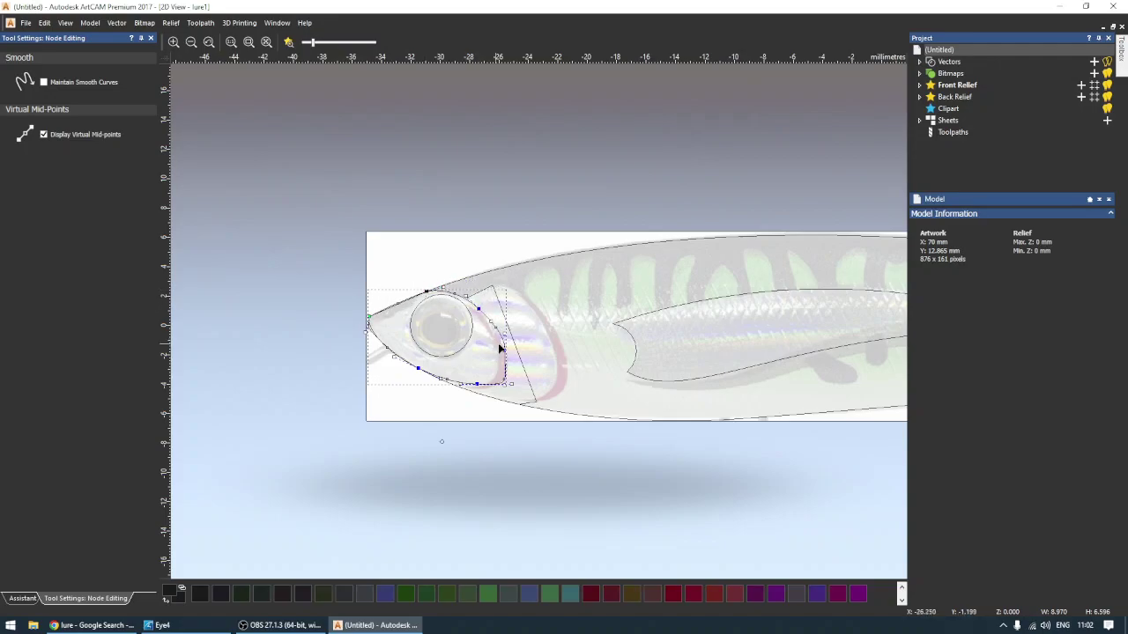
{"action": "left_click_drag", "start_coordinate": [504, 351], "coordinate": [501, 356]}
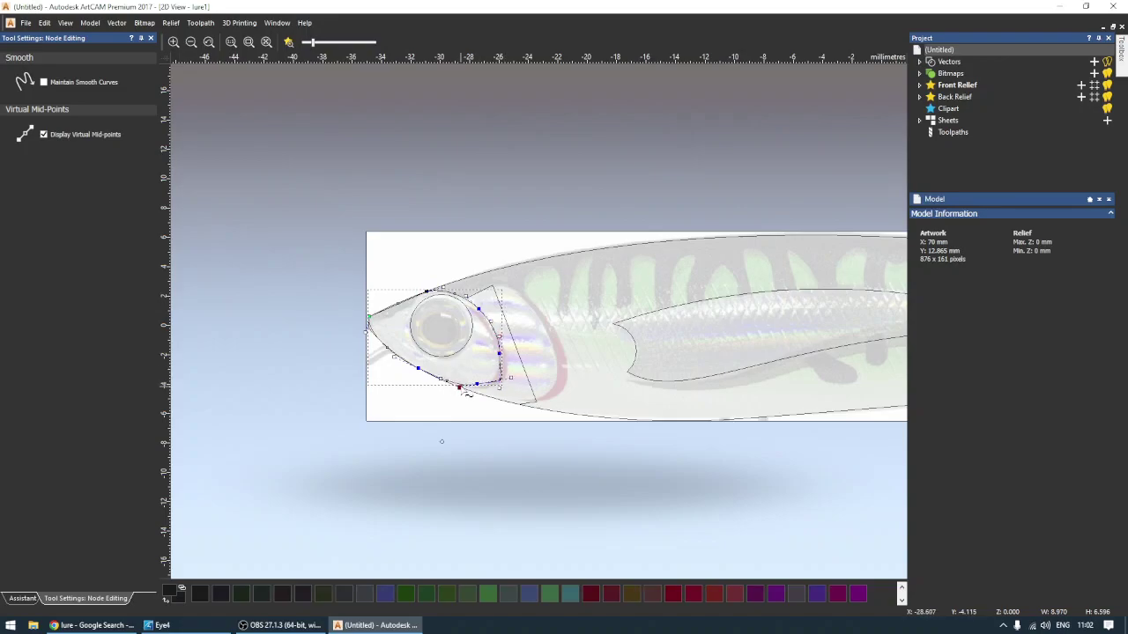
Fit the curve's lower-right node, right-side spans and upper node onto the red gill line.
{"action": "scroll", "coordinate": [474, 370], "scroll_direction": "up", "scroll_amount": 1}
{"action": "scroll", "coordinate": [474, 370], "scroll_direction": "up", "scroll_amount": 1}
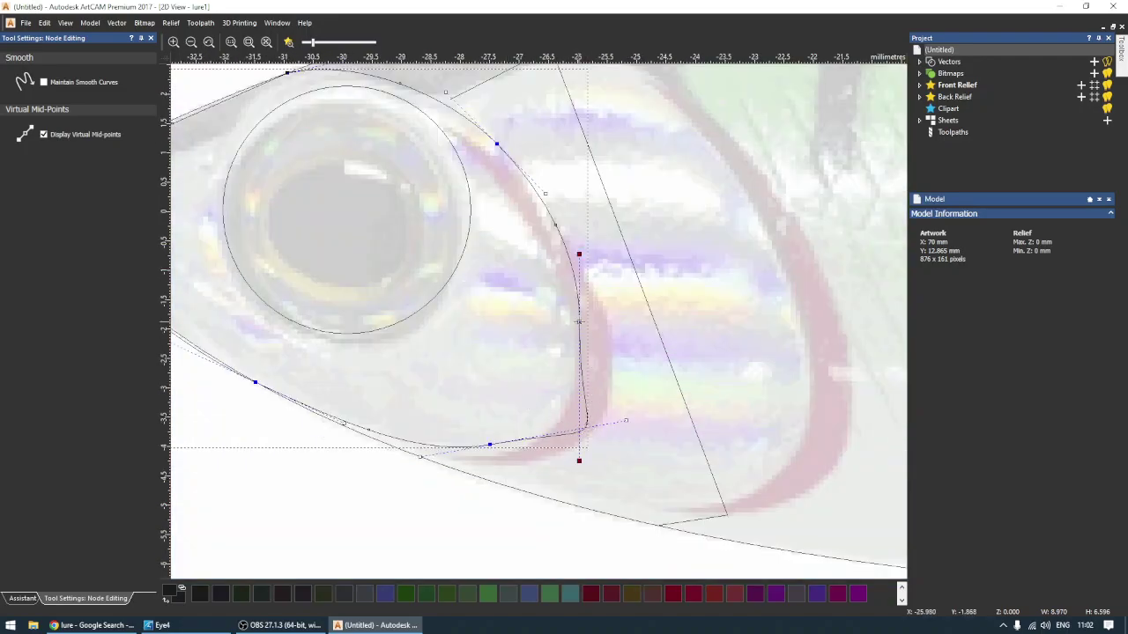
{"action": "left_click_drag", "start_coordinate": [579, 323], "coordinate": [594, 328]}
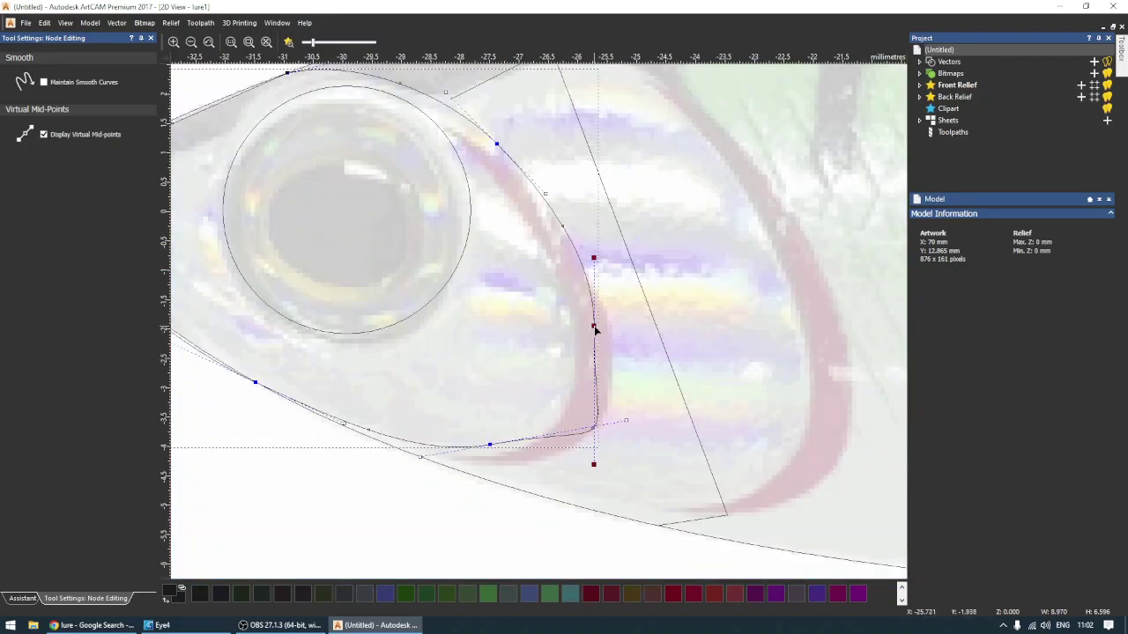
{"action": "left_click", "coordinate": [592, 265]}
{"action": "left_click_drag", "start_coordinate": [594, 270], "coordinate": [599, 282]}
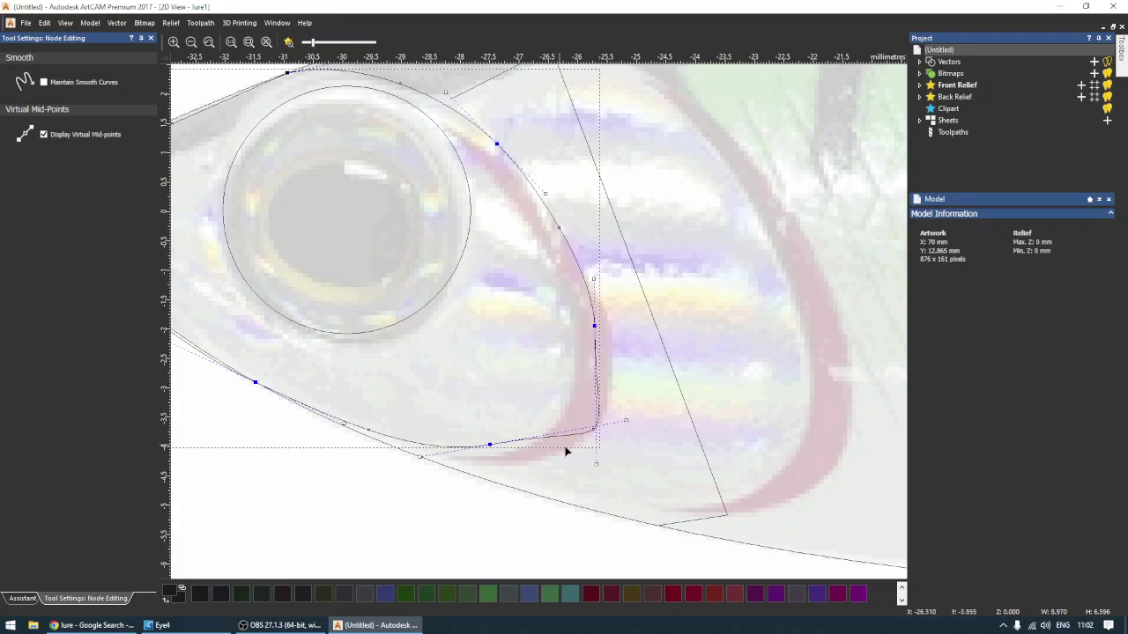
{"action": "mouse_move", "coordinate": [576, 436]}
{"action": "left_mouse_down"}
{"action": "mouse_move", "coordinate": [595, 430]}
{"action": "mouse_move", "coordinate": [561, 413]}
{"action": "left_mouse_up"}
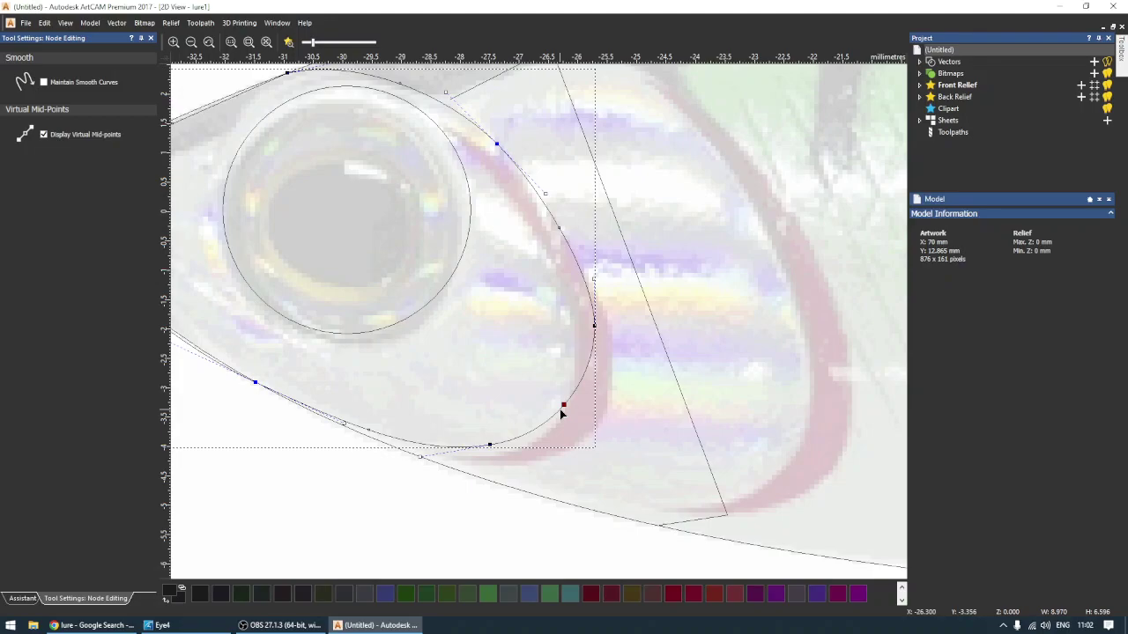
{"action": "scroll", "coordinate": [529, 322], "scroll_direction": "down", "scroll_amount": 3}
{"action": "scroll", "coordinate": [518, 312], "scroll_direction": "up", "scroll_amount": 2}
{"action": "scroll", "coordinate": [529, 290], "scroll_direction": "up", "scroll_amount": 2}
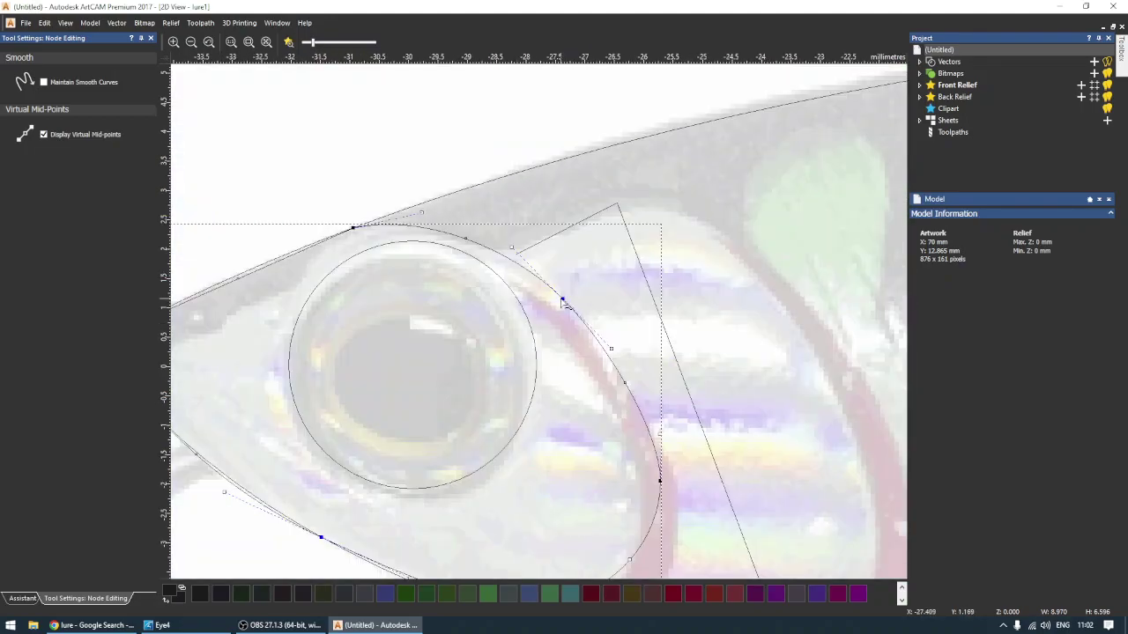
{"action": "left_click_drag", "start_coordinate": [565, 302], "coordinate": [556, 305]}
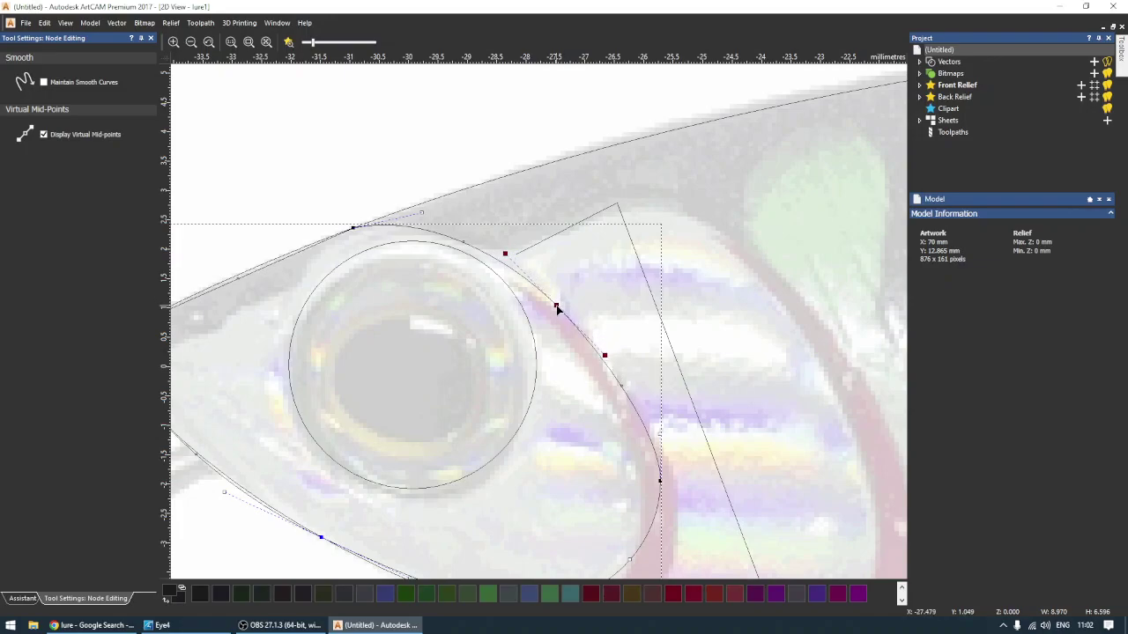
{"action": "scroll", "coordinate": [556, 349], "scroll_direction": "down", "scroll_amount": 2}
{"action": "left_click", "coordinate": [505, 310]}
Shrink the eye circle to 3.479 mm and nudge it 0.14 mm right, 0.16 mm up.
{"action": "scroll", "coordinate": [511, 310], "scroll_direction": "up", "scroll_amount": 1}
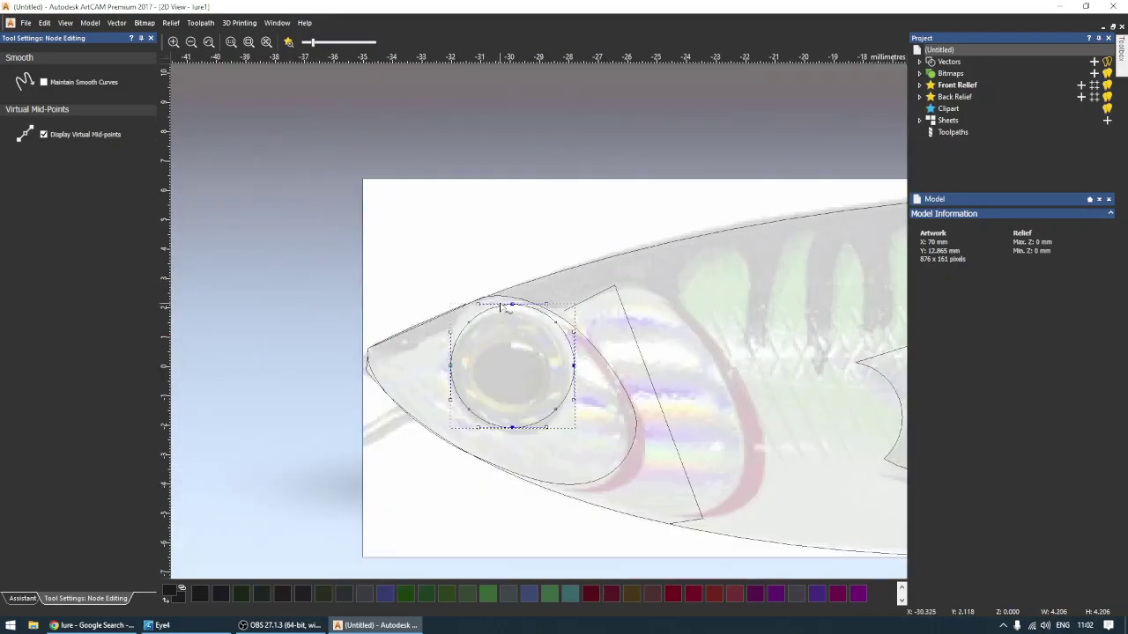
{"action": "scroll", "coordinate": [507, 361], "scroll_direction": "up", "scroll_amount": 1}
{"action": "left_click", "coordinate": [511, 354]}
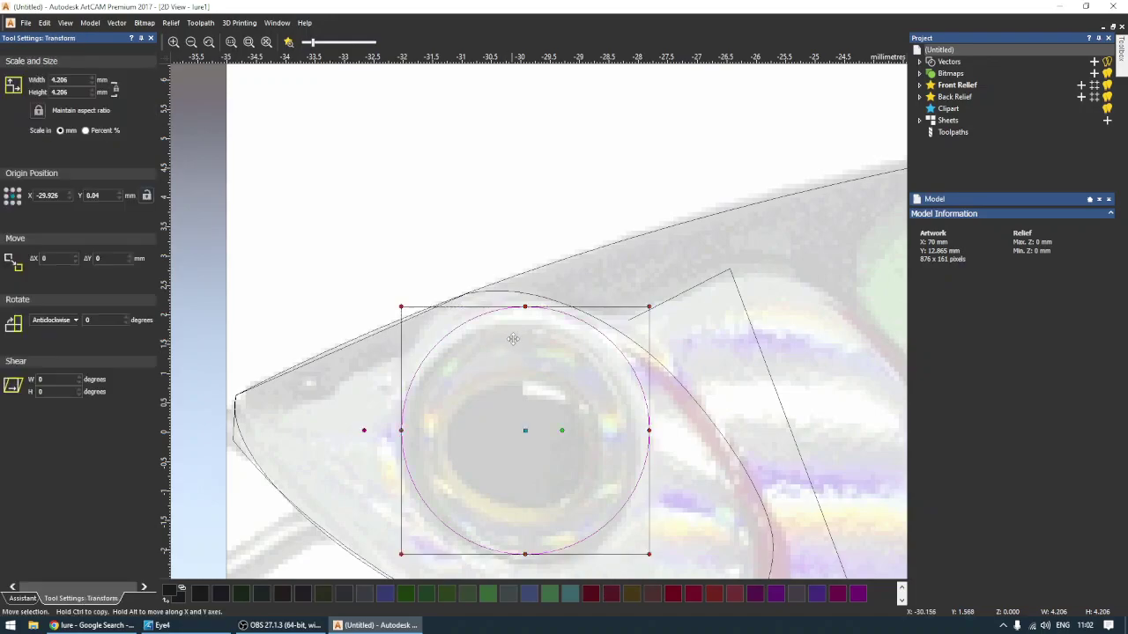
{"action": "left_click_drag", "start_coordinate": [649, 308], "coordinate": [630, 324]}
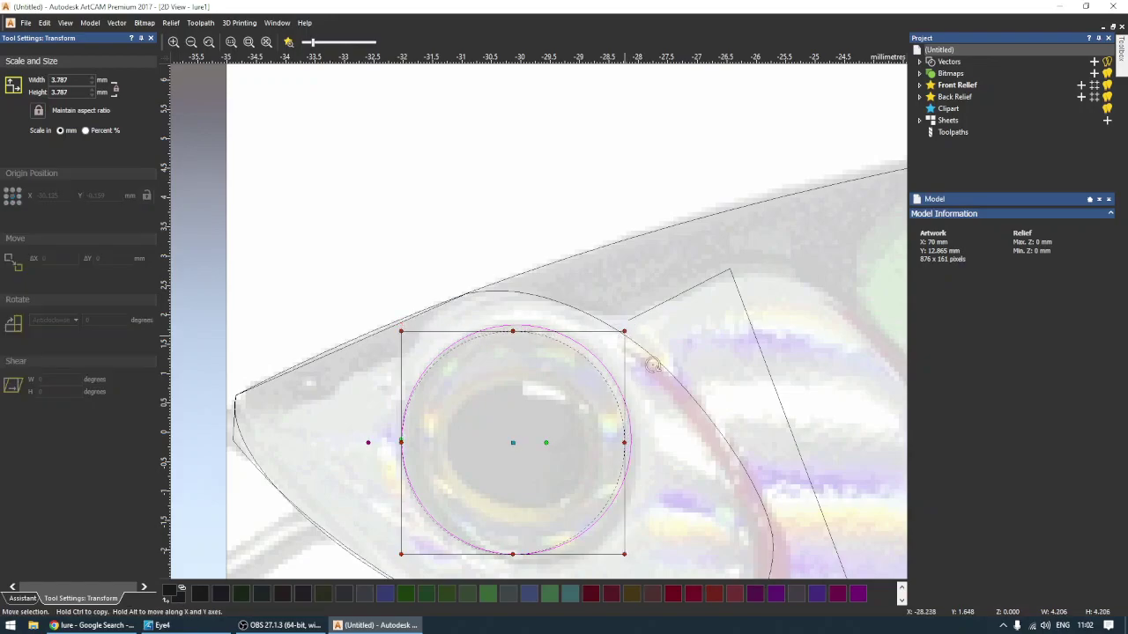
{"action": "key", "text": "Escape"}
{"action": "scroll", "coordinate": [687, 445], "scroll_direction": "down", "scroll_amount": 3}
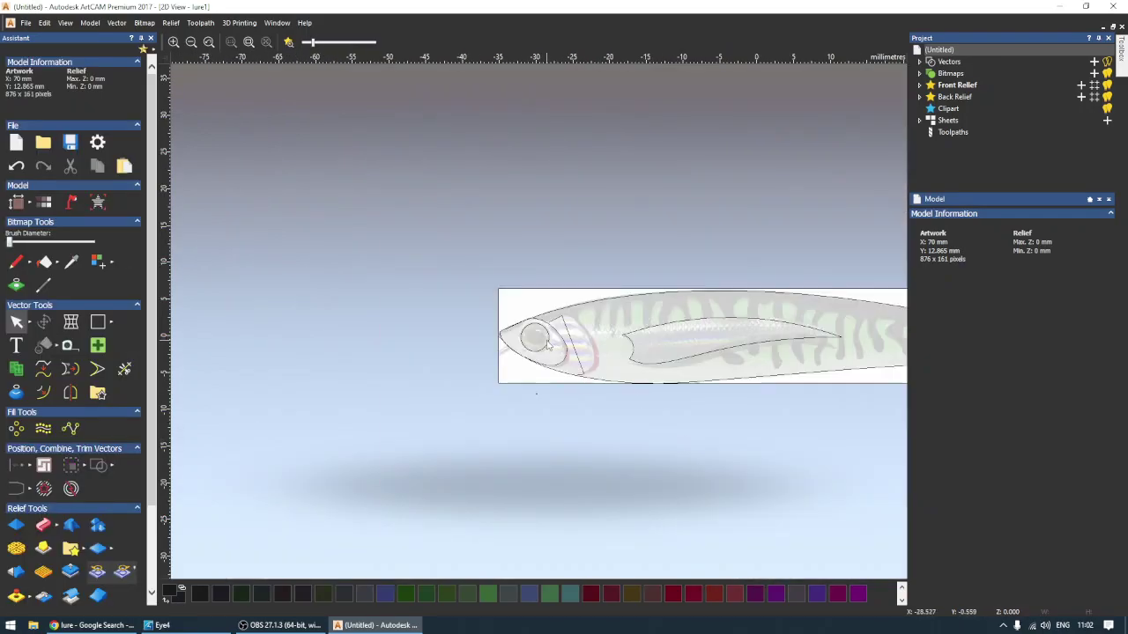
{"action": "scroll", "coordinate": [548, 345], "scroll_direction": "up", "scroll_amount": 2}
{"action": "scroll", "coordinate": [548, 343], "scroll_direction": "up", "scroll_amount": 2}
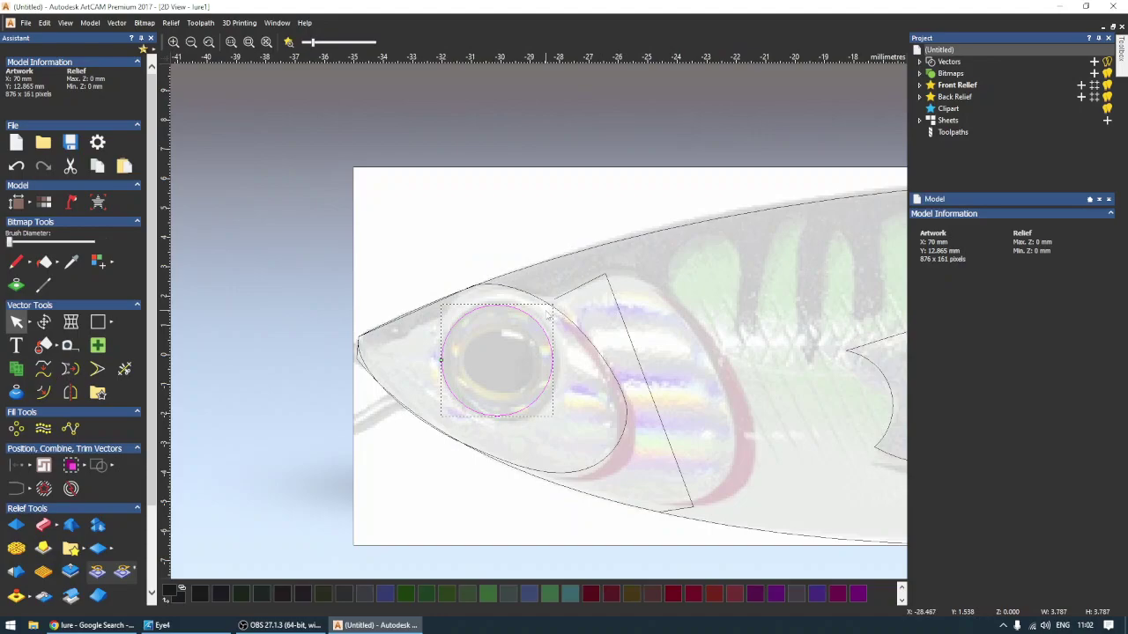
{"action": "left_click", "coordinate": [546, 326]}
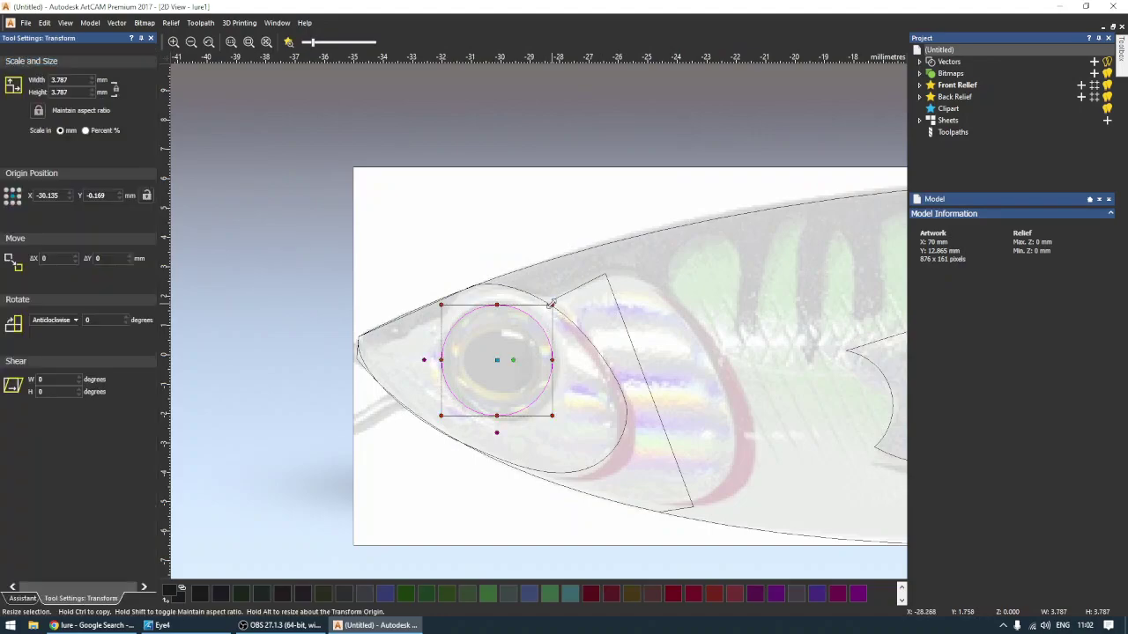
{"action": "left_click_drag", "start_coordinate": [550, 308], "coordinate": [543, 314]}
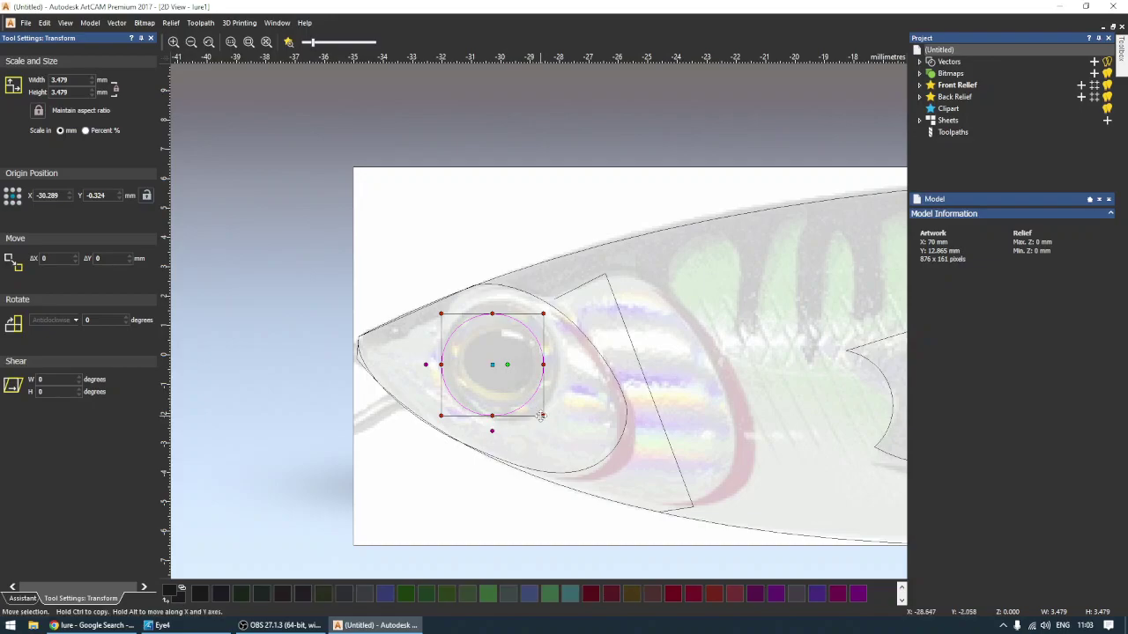
{"action": "left_click_drag", "start_coordinate": [541, 416], "coordinate": [545, 411]}
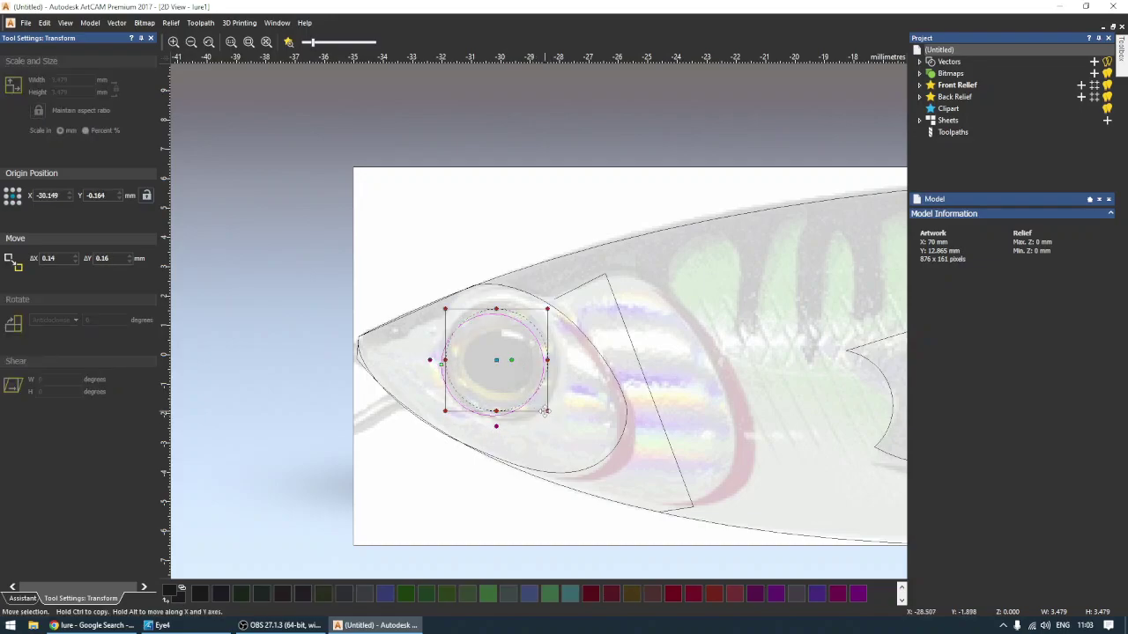
{"action": "left_click", "coordinate": [574, 423]}
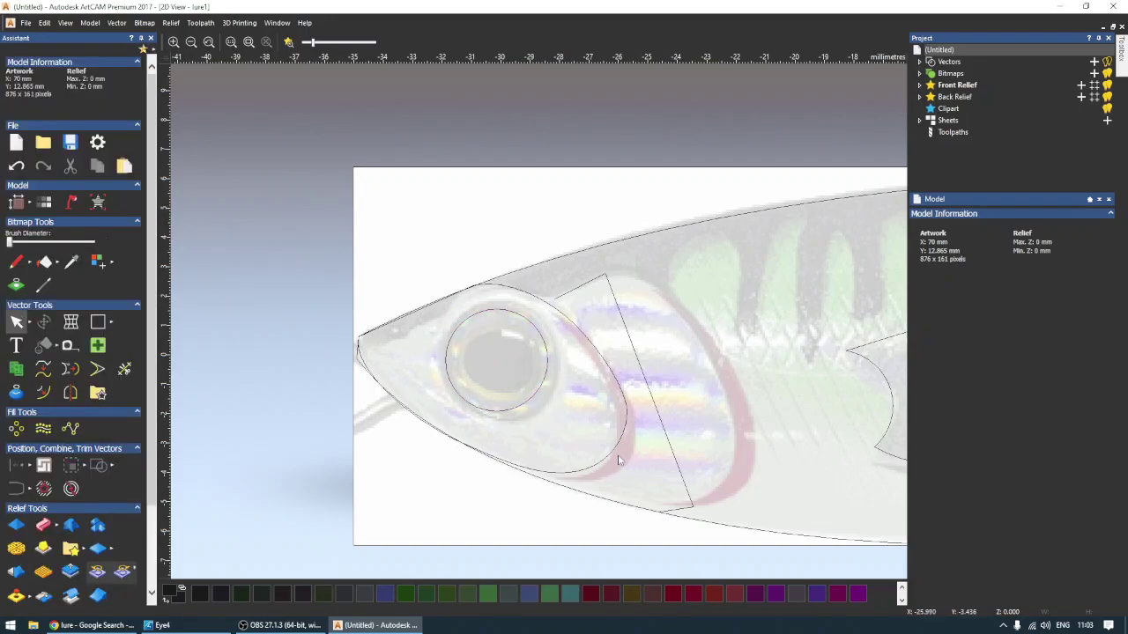
Bow the head outline's lower-right edge out along the red gill band, then select the diagonal gill line.
{"action": "left_click", "coordinate": [618, 459]}
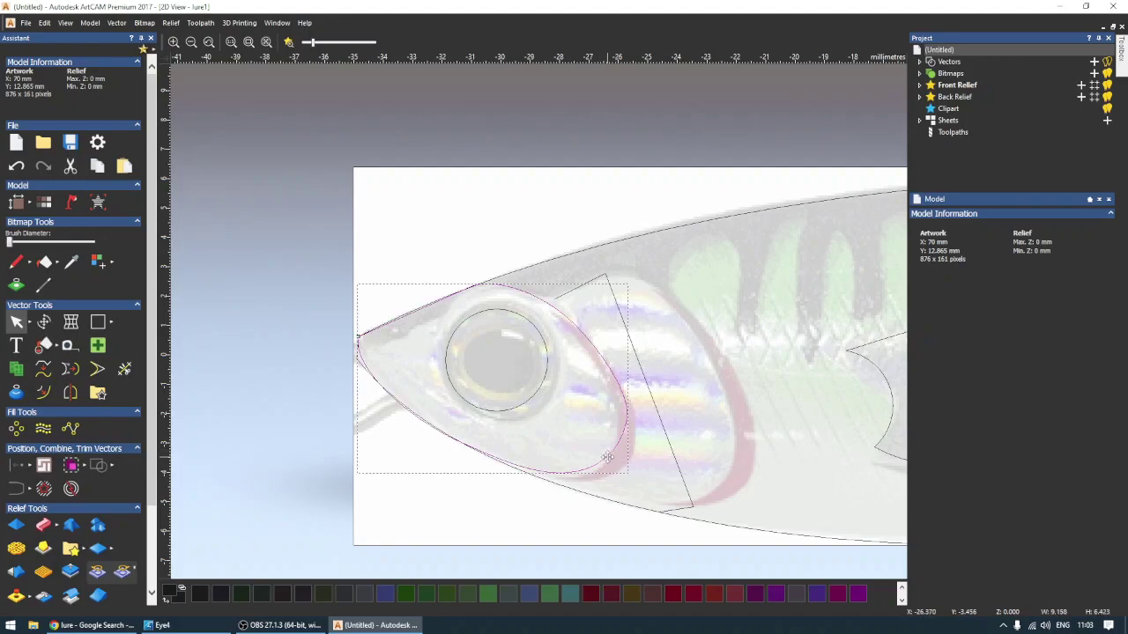
{"action": "left_click", "coordinate": [607, 456]}
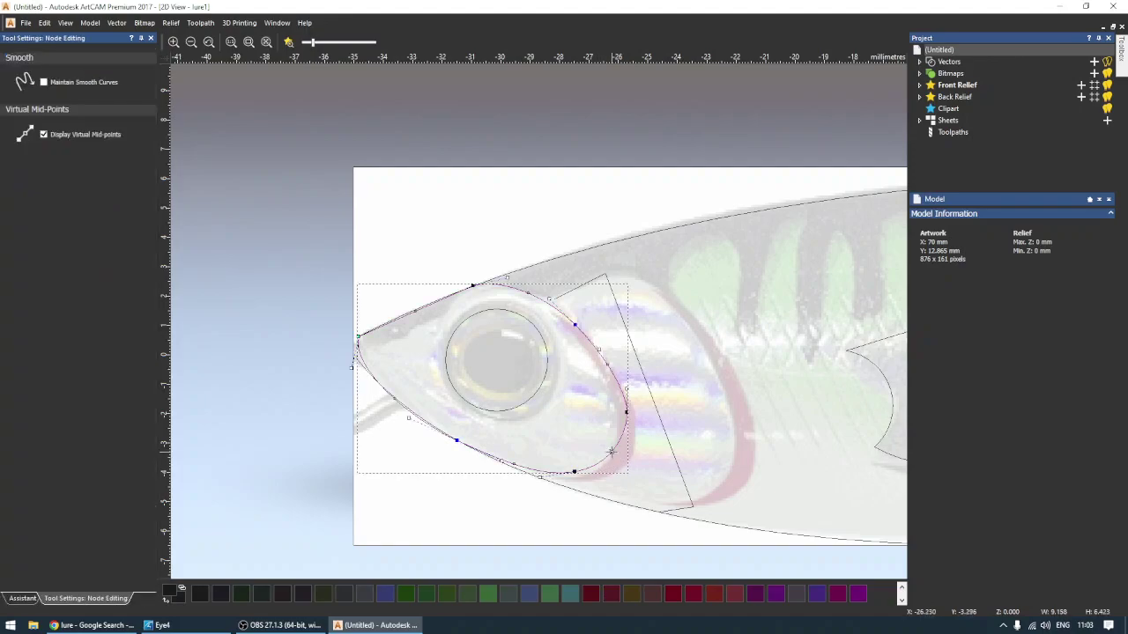
{"action": "mouse_move", "coordinate": [611, 451]}
{"action": "left_mouse_down"}
{"action": "mouse_move", "coordinate": [618, 465]}
{"action": "mouse_move", "coordinate": [576, 479]}
{"action": "left_mouse_up"}
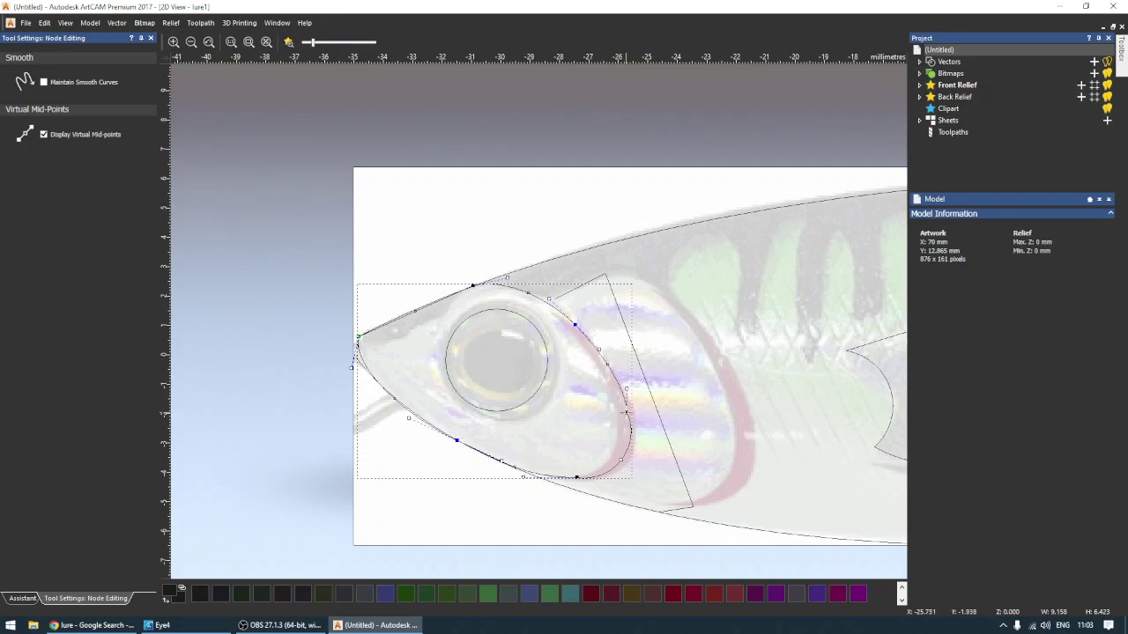
{"action": "left_click_drag", "start_coordinate": [626, 412], "coordinate": [631, 415]}
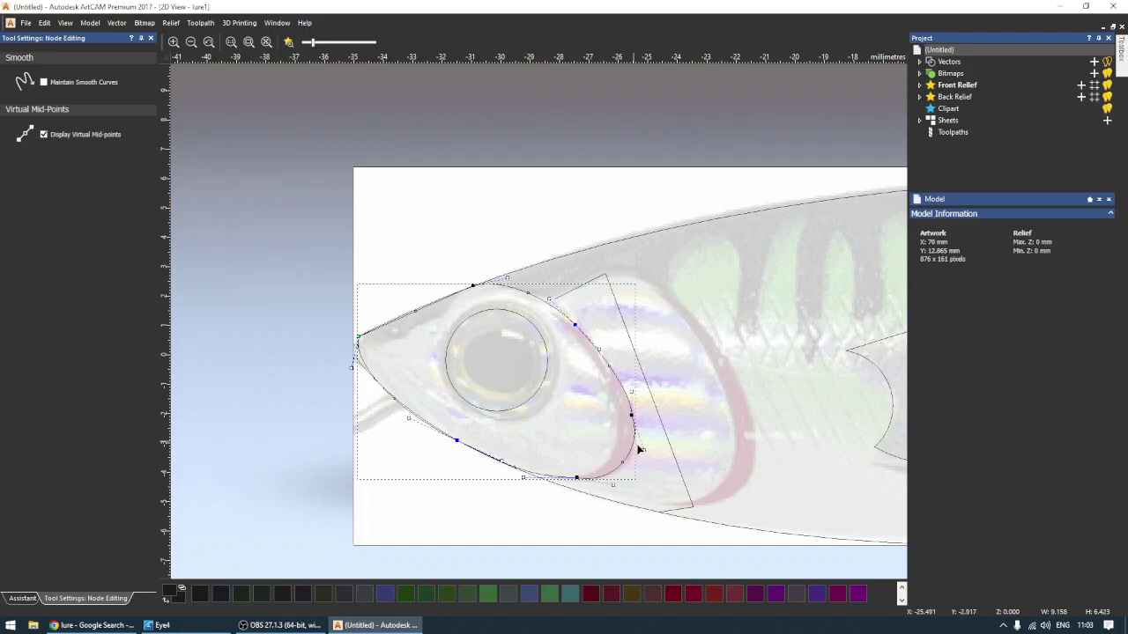
{"action": "left_click", "coordinate": [640, 456]}
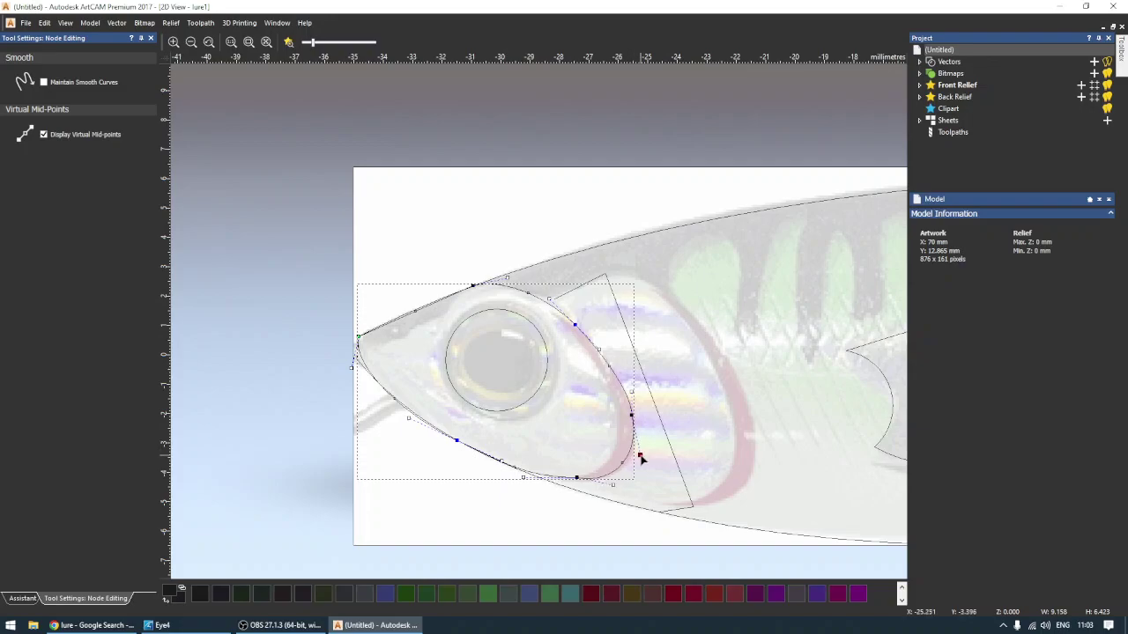
{"action": "left_click", "coordinate": [722, 398]}
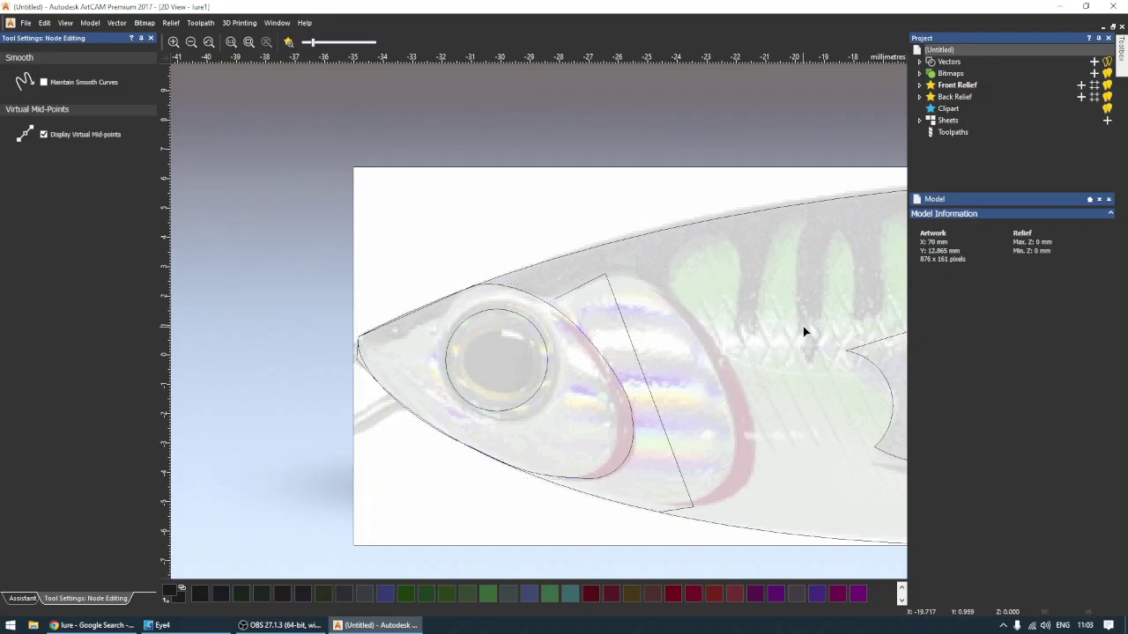
{"action": "key", "text": "Escape"}
{"action": "left_click", "coordinate": [624, 320]}
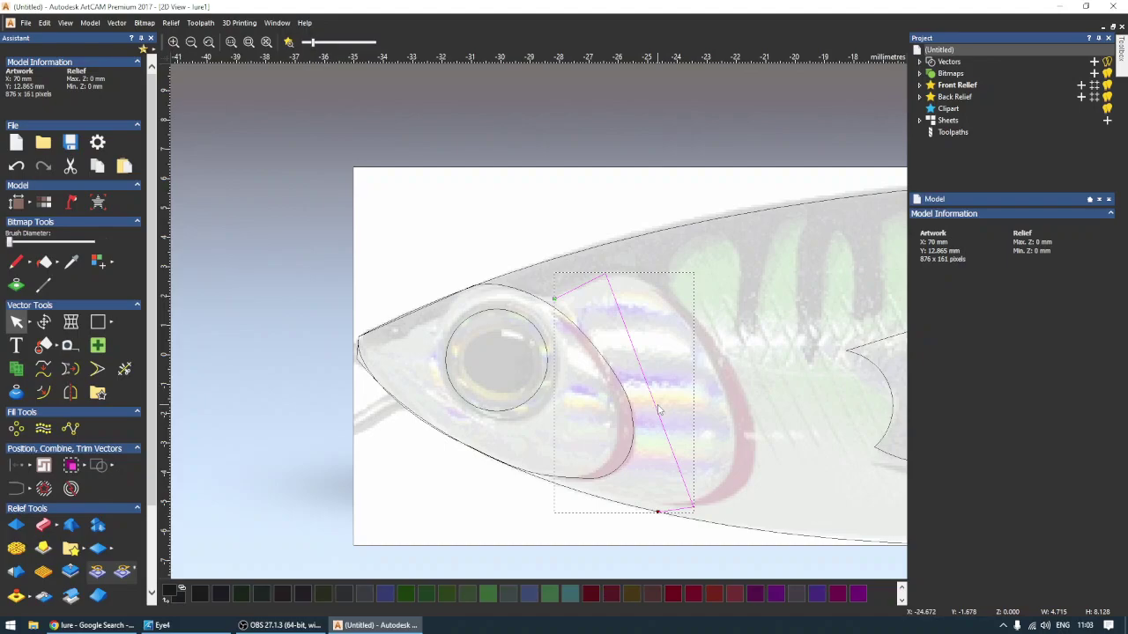
Delete the straight gill line and paste a copy of the head outline shifted right over the gill band.
{"action": "key", "text": "Delete"}
{"action": "left_click", "coordinate": [628, 388]}
{"action": "right_click", "coordinate": [616, 379]}
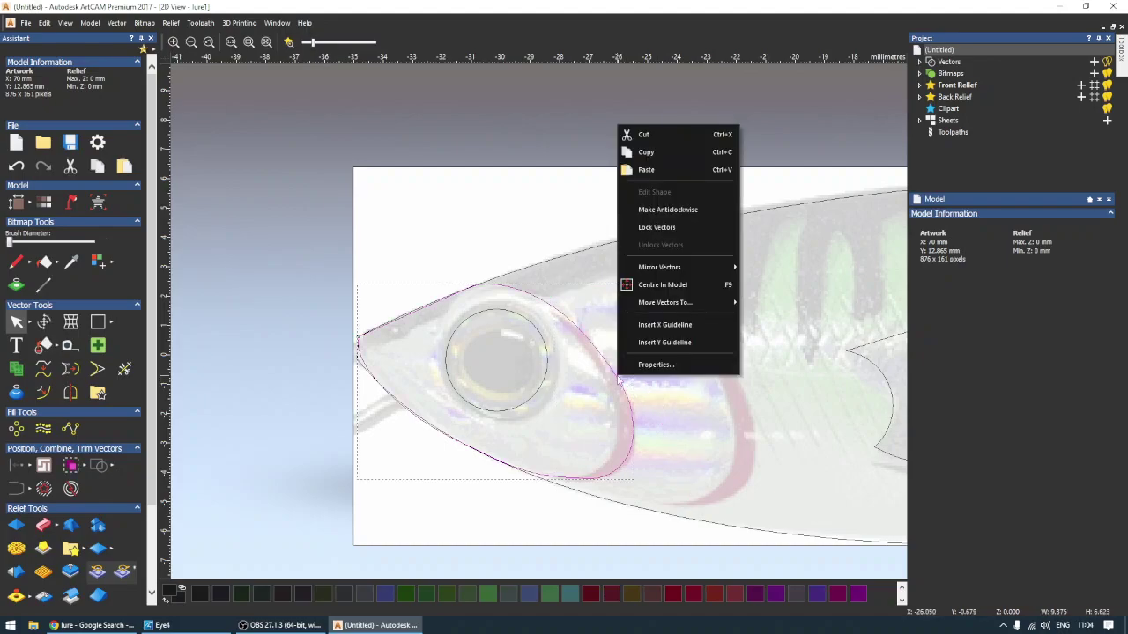
{"action": "left_click", "coordinate": [644, 159]}
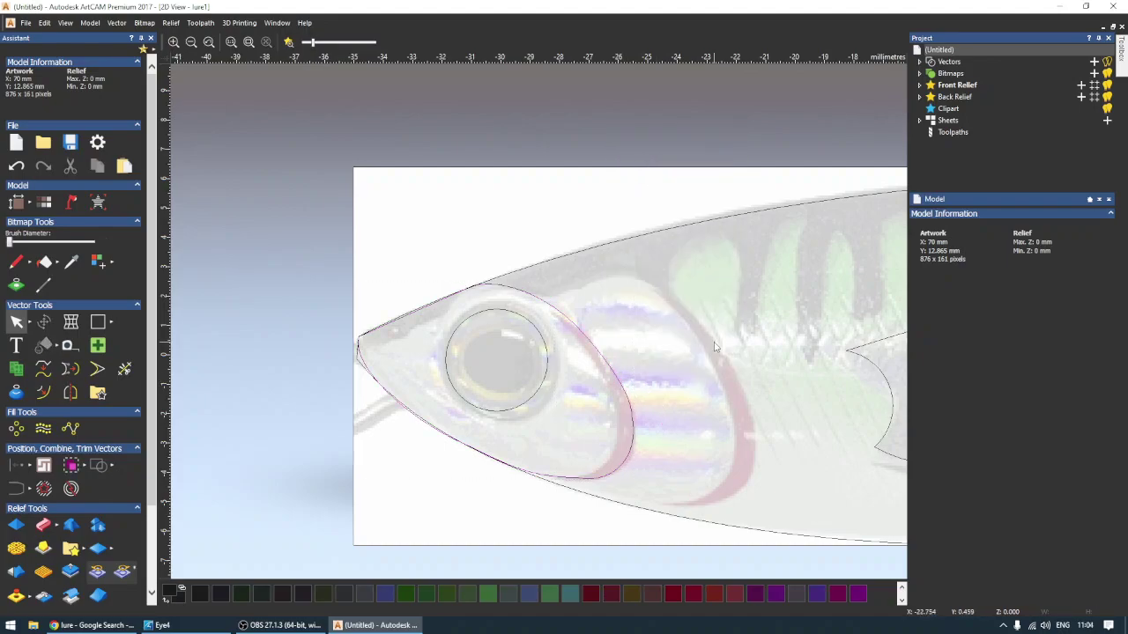
{"action": "key", "text": "ctrl+v"}
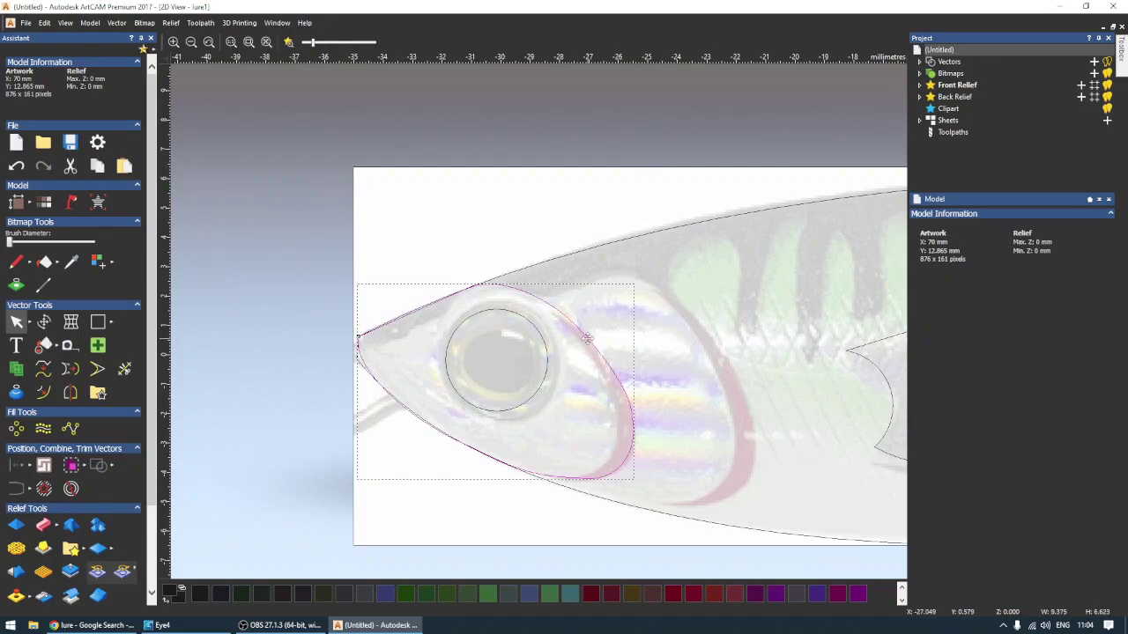
{"action": "left_click_drag", "start_coordinate": [586, 337], "coordinate": [712, 333]}
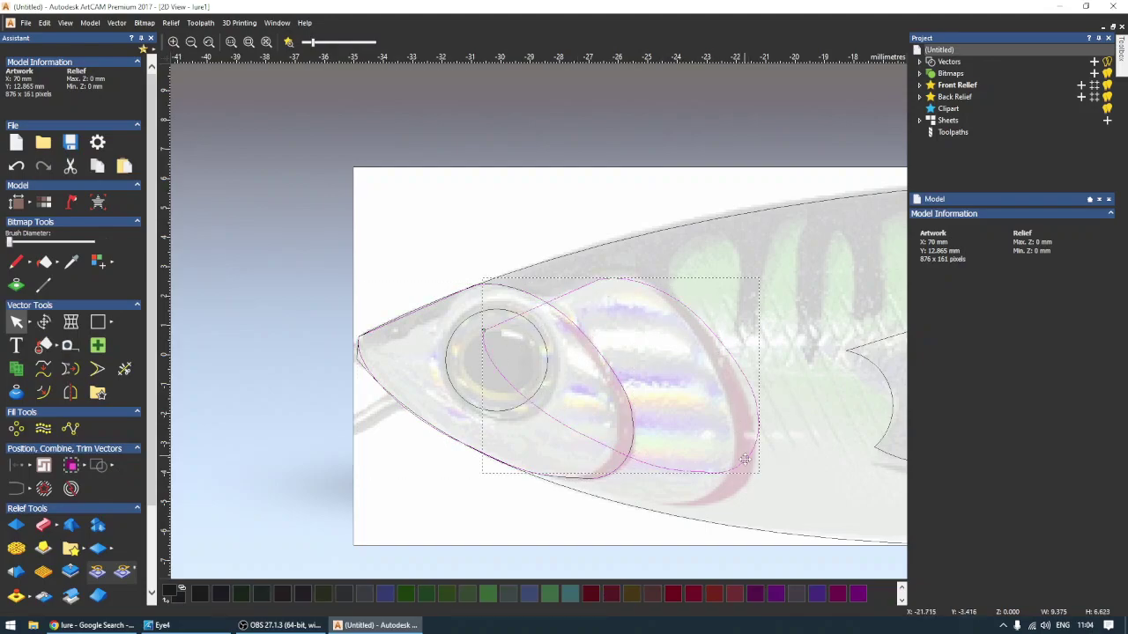
{"action": "left_click", "coordinate": [745, 461]}
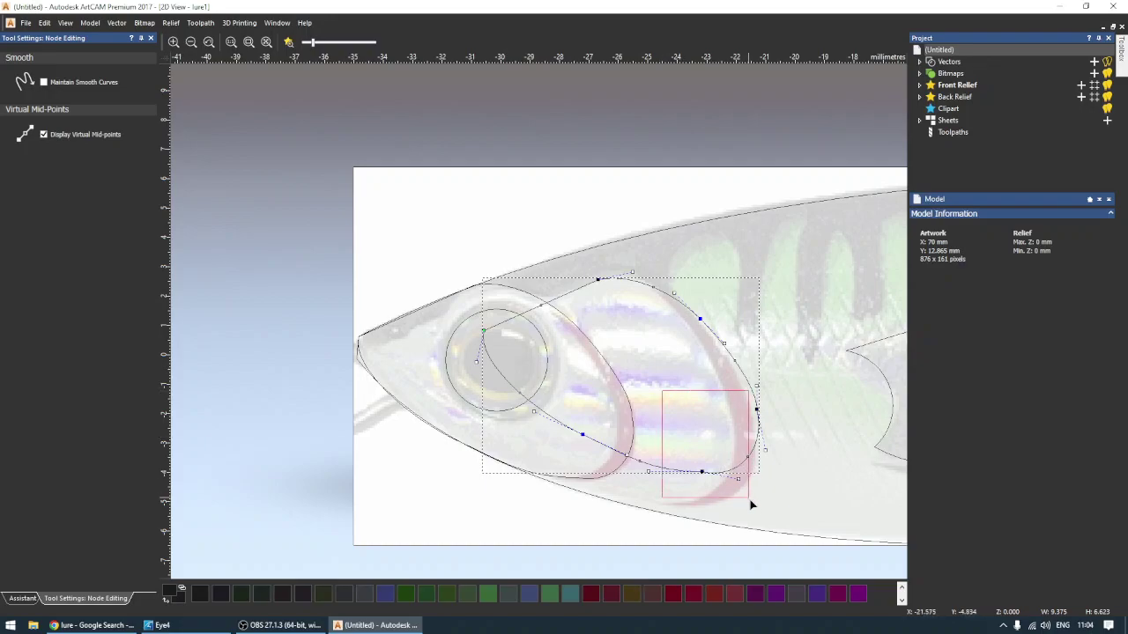
Pull the gill curve's lower-right nodes down along the gill band toward the belly edge.
{"action": "left_click_drag", "start_coordinate": [663, 394], "coordinate": [780, 510]}
{"action": "left_click_drag", "start_coordinate": [702, 472], "coordinate": [696, 506]}
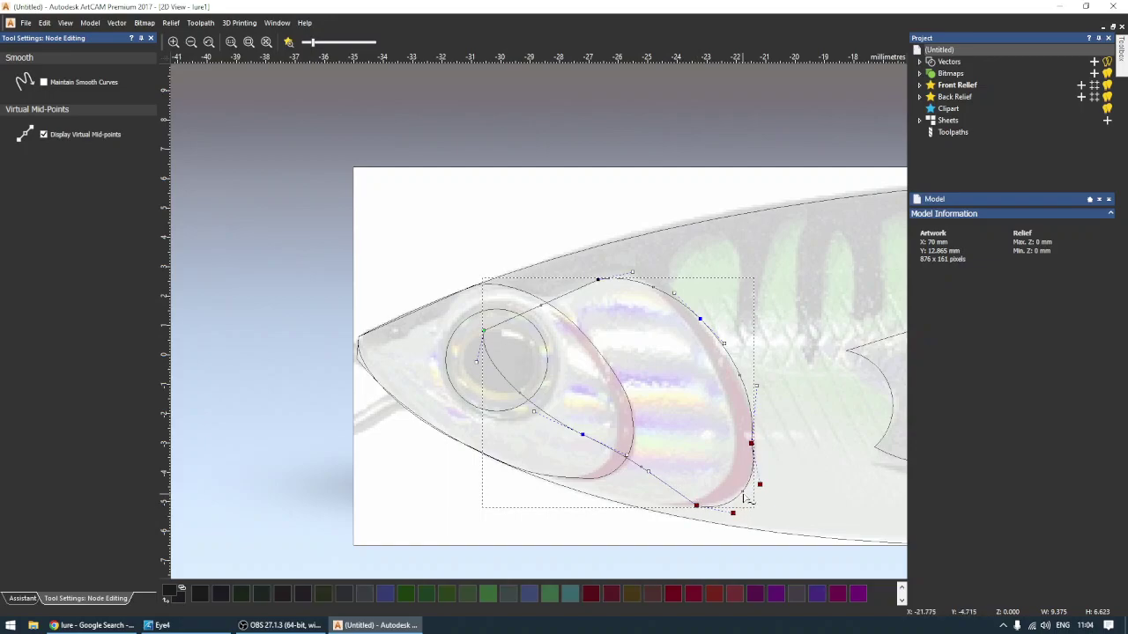
{"action": "left_click", "coordinate": [654, 476]}
{"action": "left_click_drag", "start_coordinate": [656, 481], "coordinate": [629, 489]}
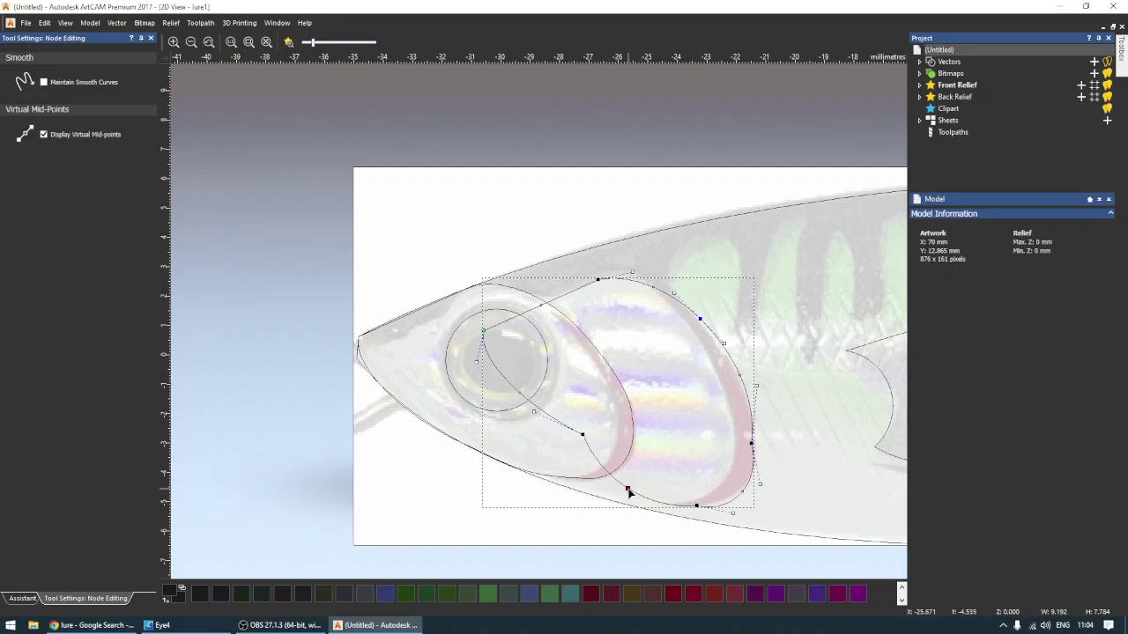
{"action": "mouse_move", "coordinate": [581, 434]}
{"action": "left_mouse_down"}
{"action": "mouse_move", "coordinate": [553, 457]}
{"action": "mouse_move", "coordinate": [509, 433]}
{"action": "left_mouse_up"}
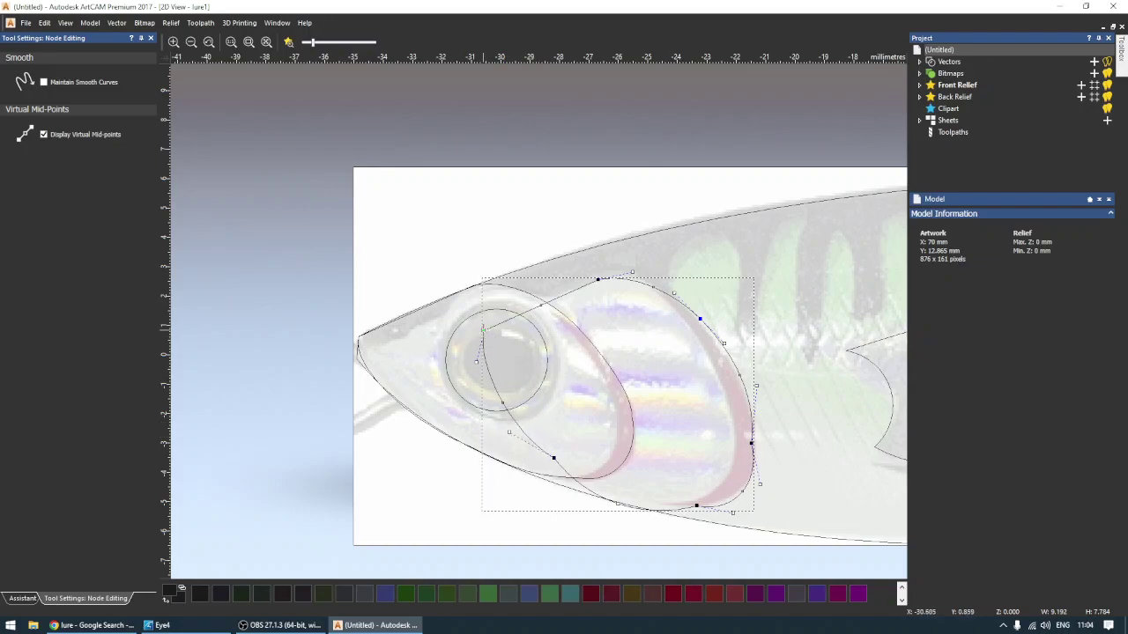
Reshape the gill curve's eye side and top arc to follow the pink gill line.
{"action": "mouse_move", "coordinate": [483, 328]}
{"action": "left_mouse_down"}
{"action": "mouse_move", "coordinate": [521, 359]}
{"action": "mouse_move", "coordinate": [545, 407]}
{"action": "left_mouse_up"}
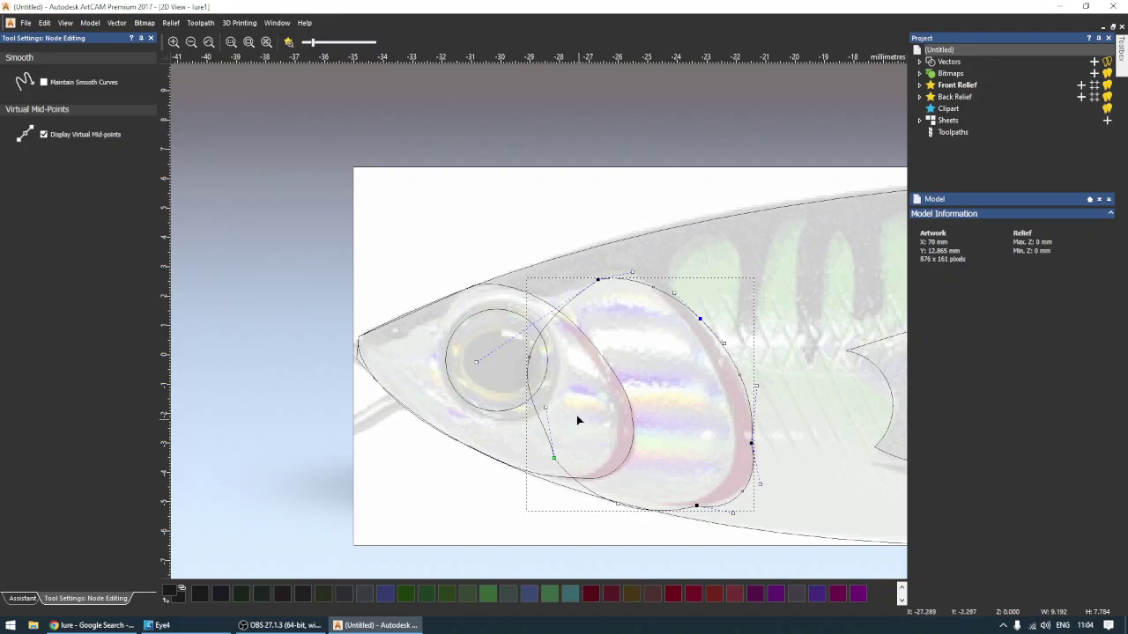
{"action": "left_click_drag", "start_coordinate": [546, 407], "coordinate": [530, 431]}
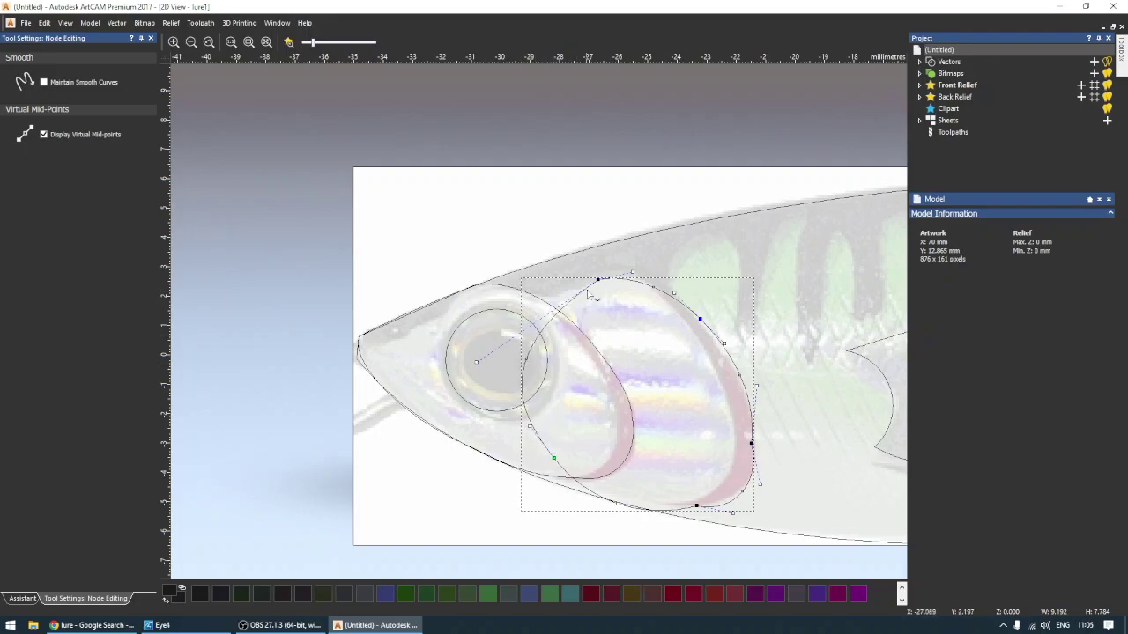
{"action": "left_click_drag", "start_coordinate": [634, 273], "coordinate": [645, 263]}
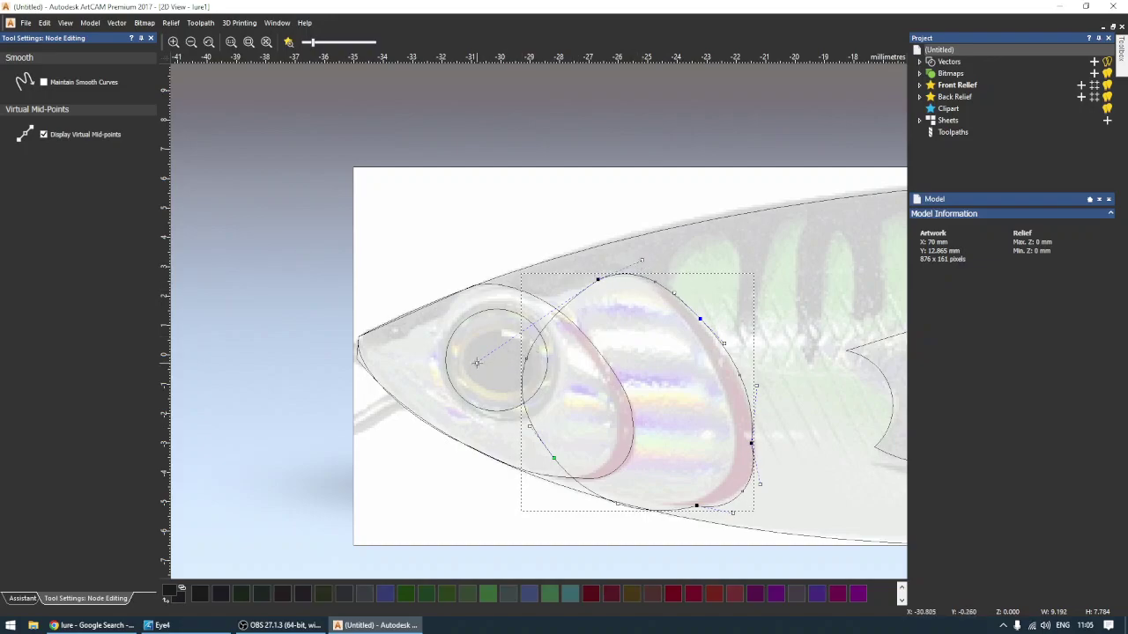
{"action": "left_click_drag", "start_coordinate": [476, 362], "coordinate": [469, 367]}
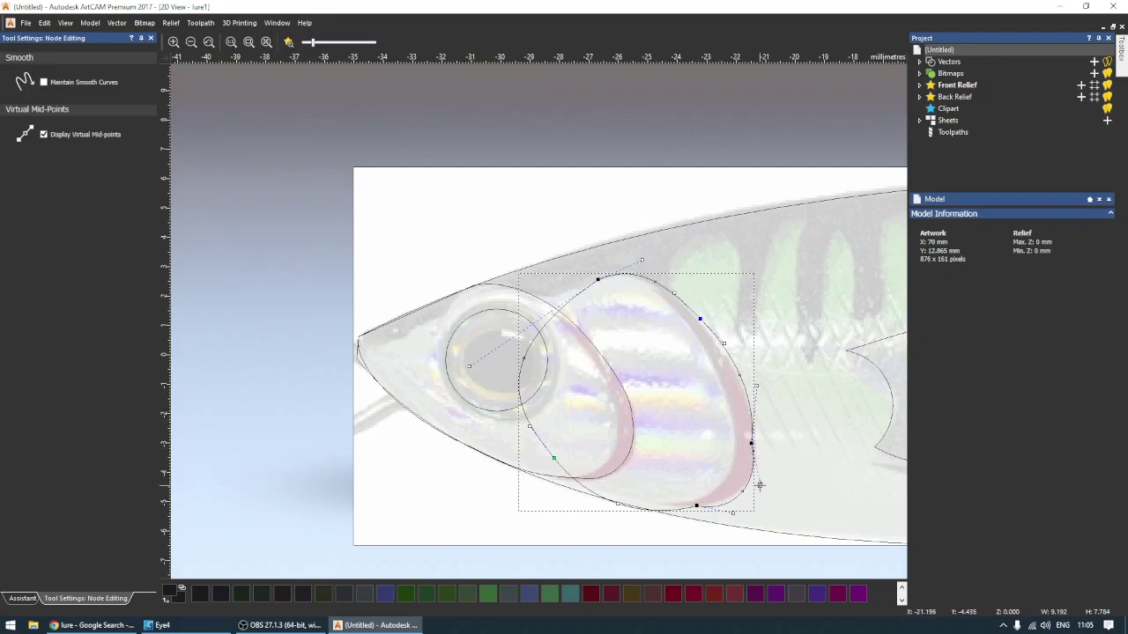
Tighten the gill curve's lower-right bend, add and delete a test node, then deselect it.
{"action": "left_click_drag", "start_coordinate": [760, 483], "coordinate": [736, 487]}
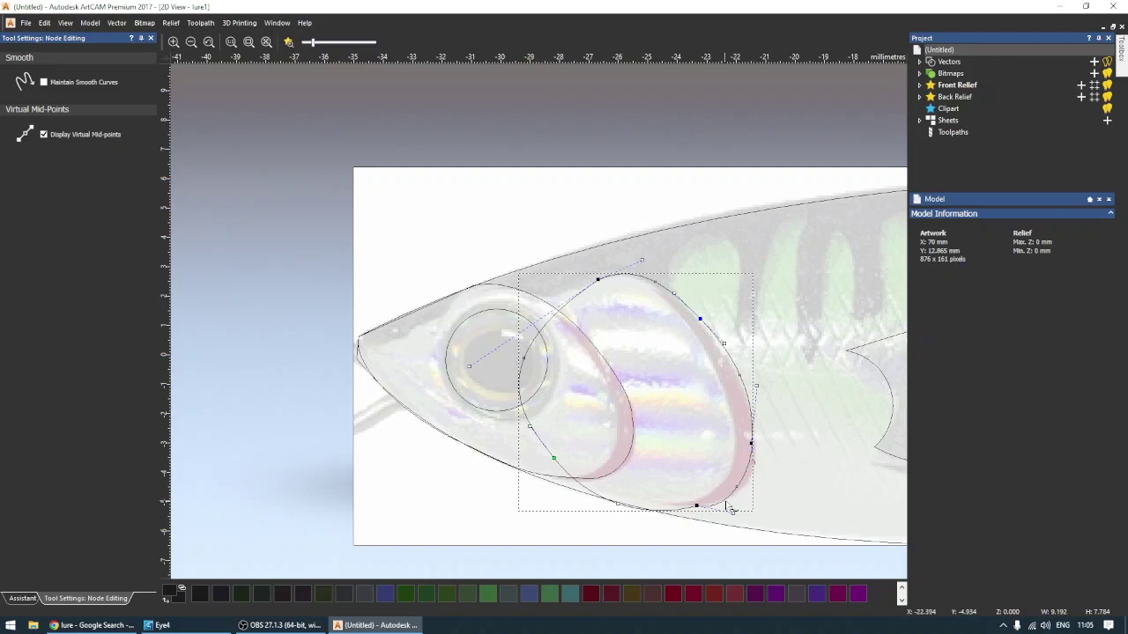
{"action": "left_click", "coordinate": [741, 483]}
{"action": "left_click", "coordinate": [737, 487]}
{"action": "left_click_drag", "start_coordinate": [741, 480], "coordinate": [750, 483]}
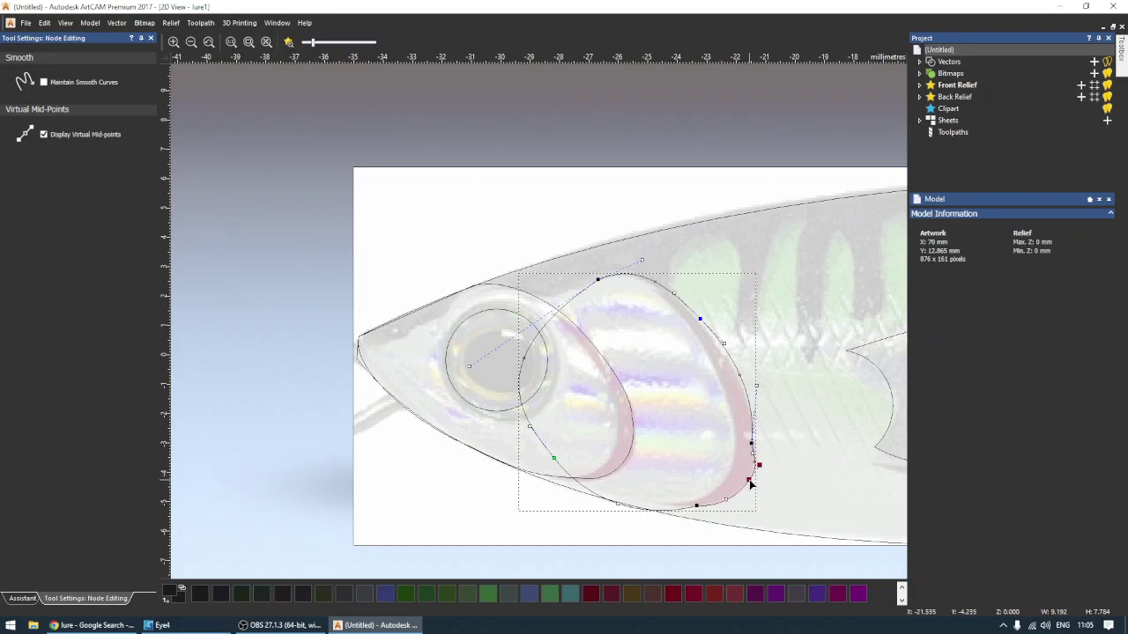
{"action": "key", "text": "ctrl+z"}
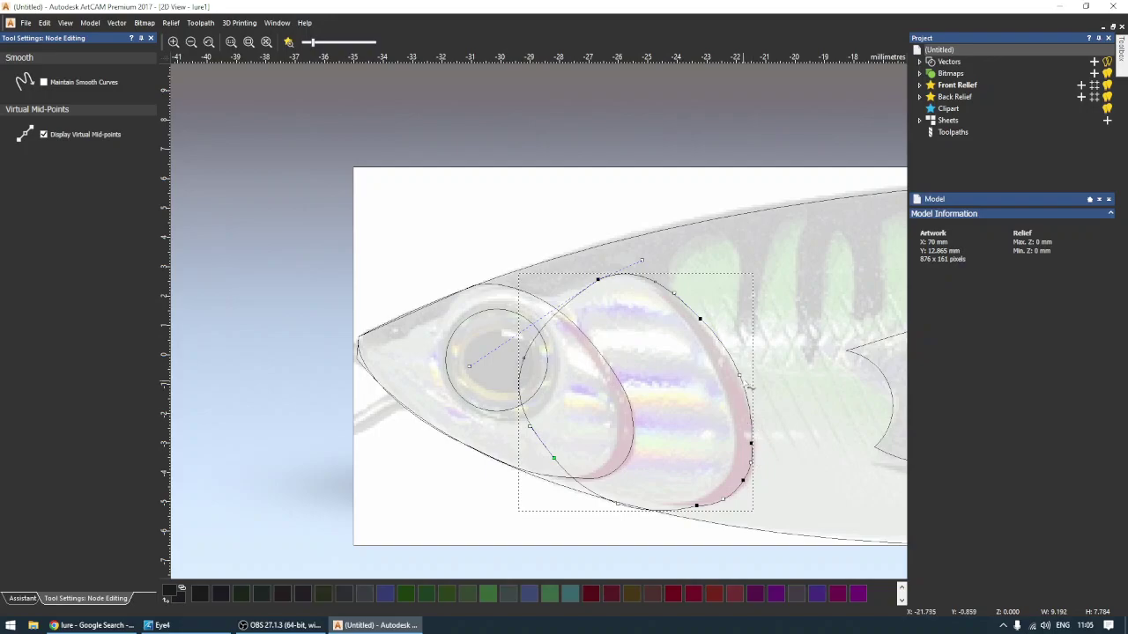
{"action": "left_click", "coordinate": [734, 378]}
{"action": "key", "text": "Delete"}
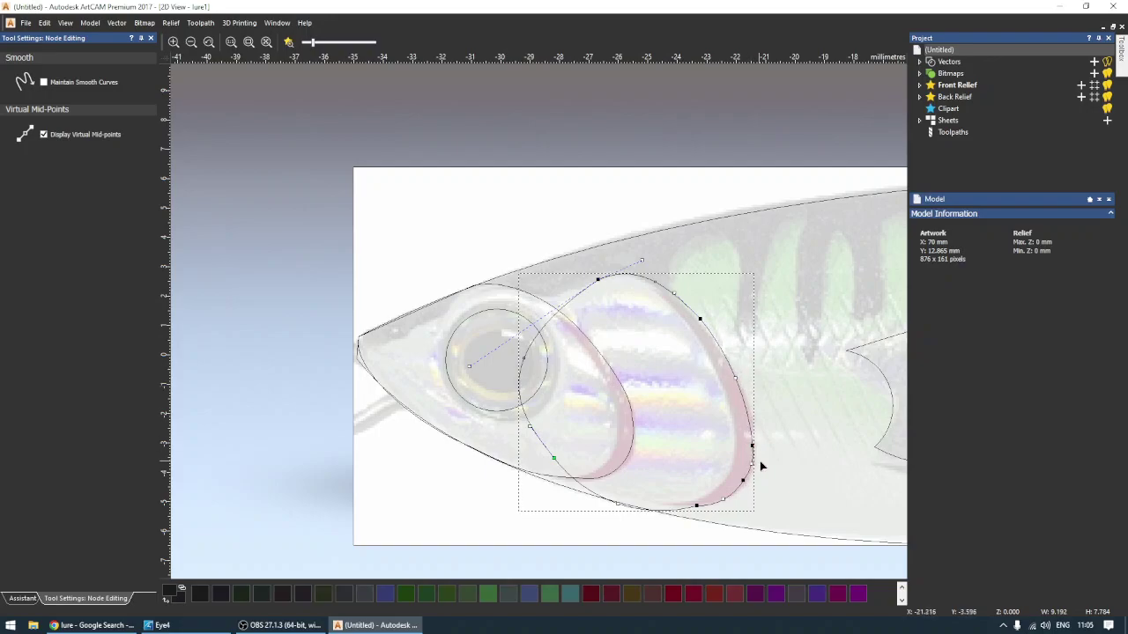
{"action": "left_click", "coordinate": [782, 467]}
Drag the gill curve's lower arc and nodes down onto the pink band toward the belly edge.
{"action": "left_click", "coordinate": [716, 504]}
{"action": "scroll", "coordinate": [705, 526], "scroll_direction": "up", "scroll_amount": 3}
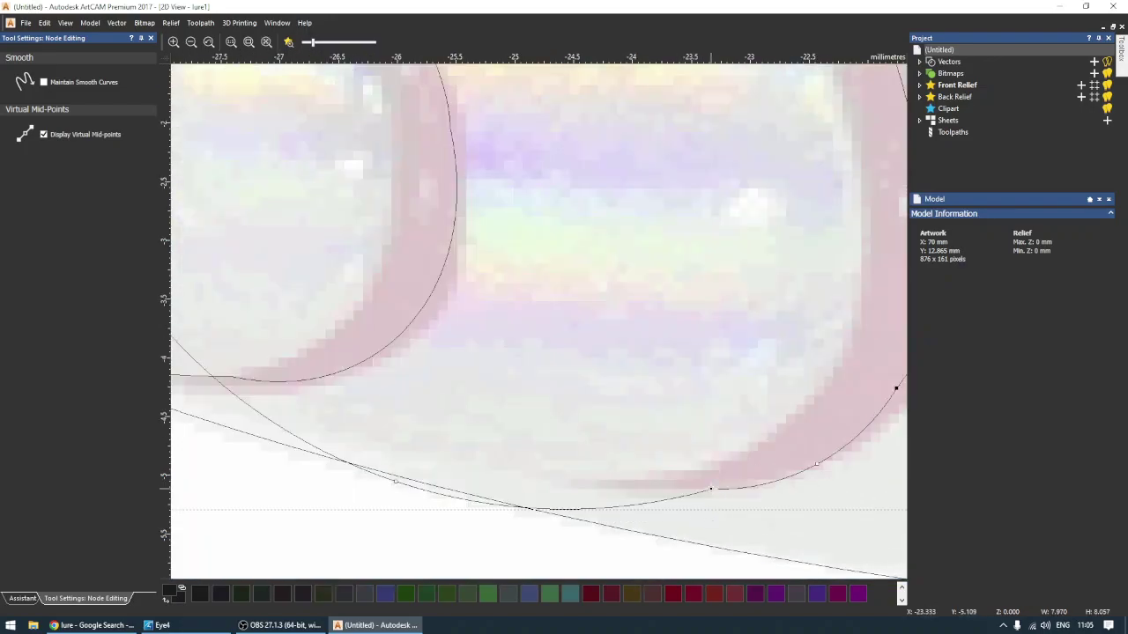
{"action": "scroll", "coordinate": [710, 453], "scroll_direction": "down", "scroll_amount": 1}
{"action": "scroll", "coordinate": [614, 361], "scroll_direction": "down", "scroll_amount": 2}
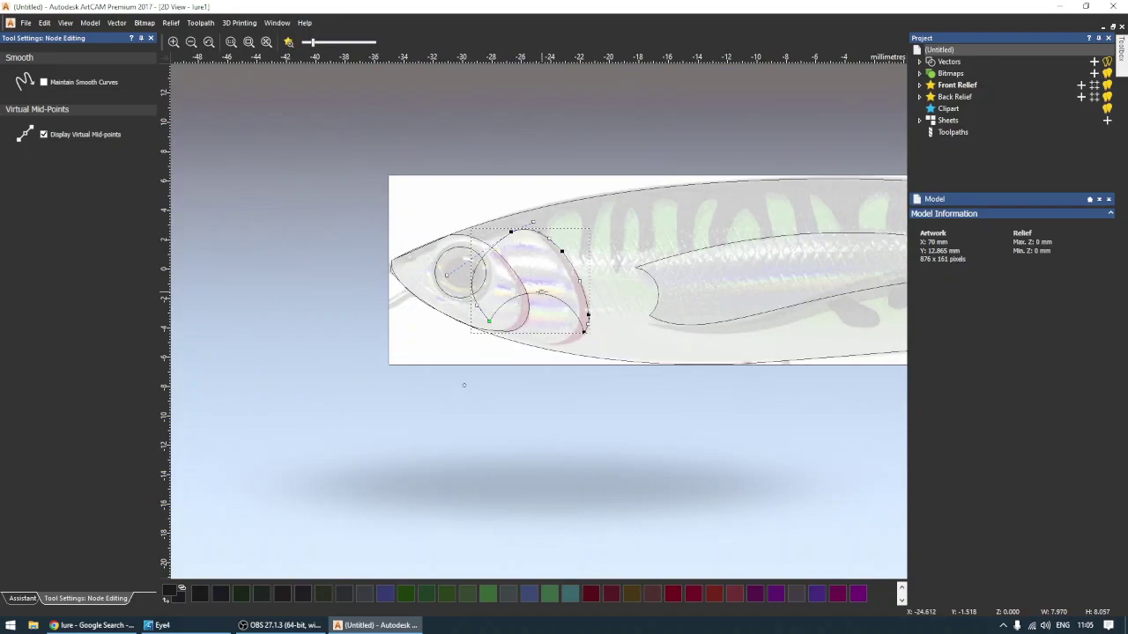
{"action": "left_click_drag", "start_coordinate": [539, 293], "coordinate": [574, 353]}
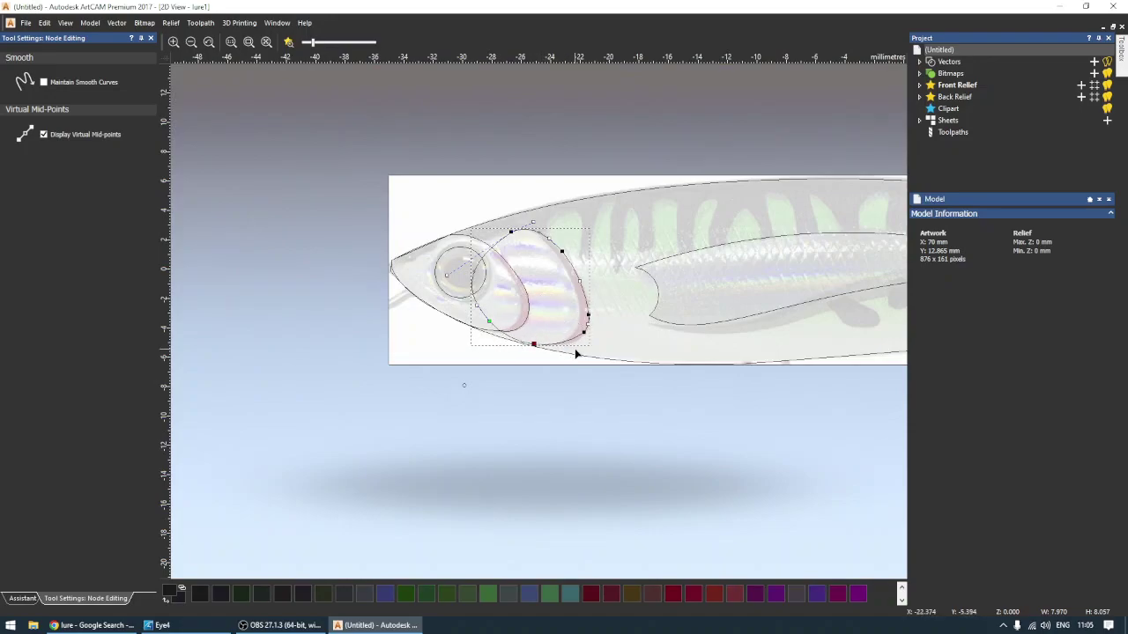
{"action": "scroll", "coordinate": [581, 386], "scroll_direction": "up", "scroll_amount": 3}
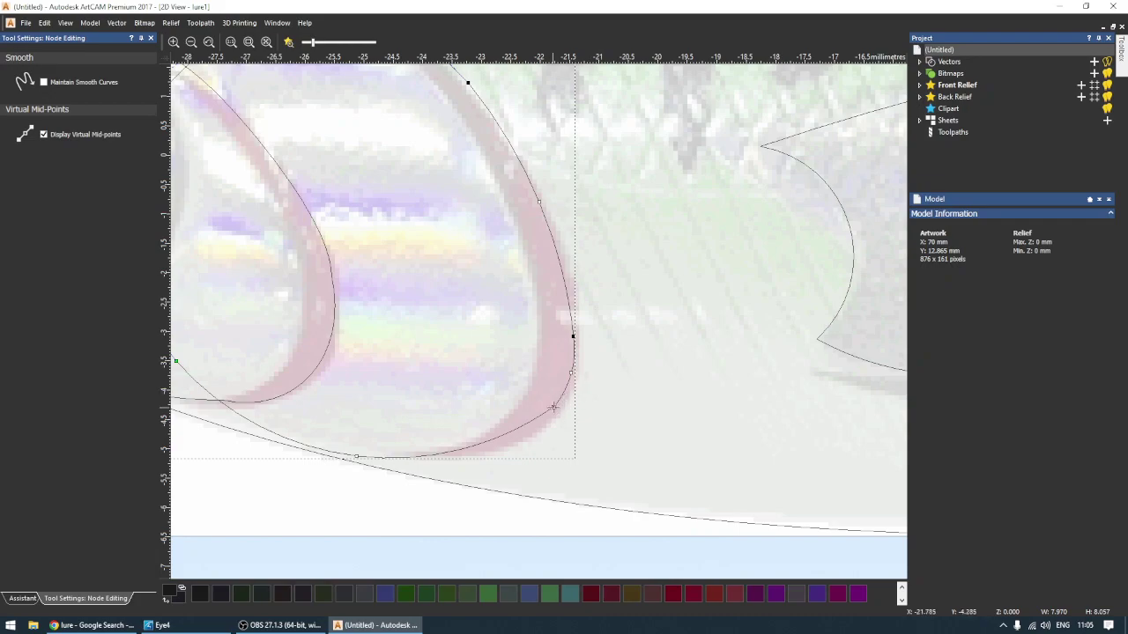
{"action": "left_click_drag", "start_coordinate": [554, 406], "coordinate": [555, 414]}
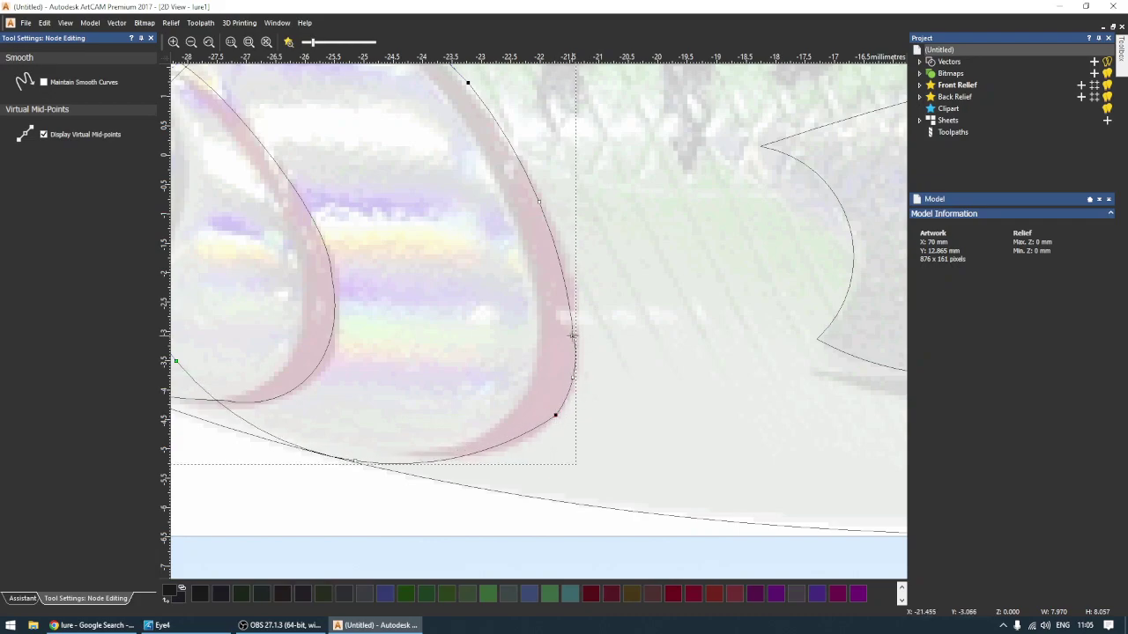
{"action": "left_click_drag", "start_coordinate": [572, 335], "coordinate": [575, 343]}
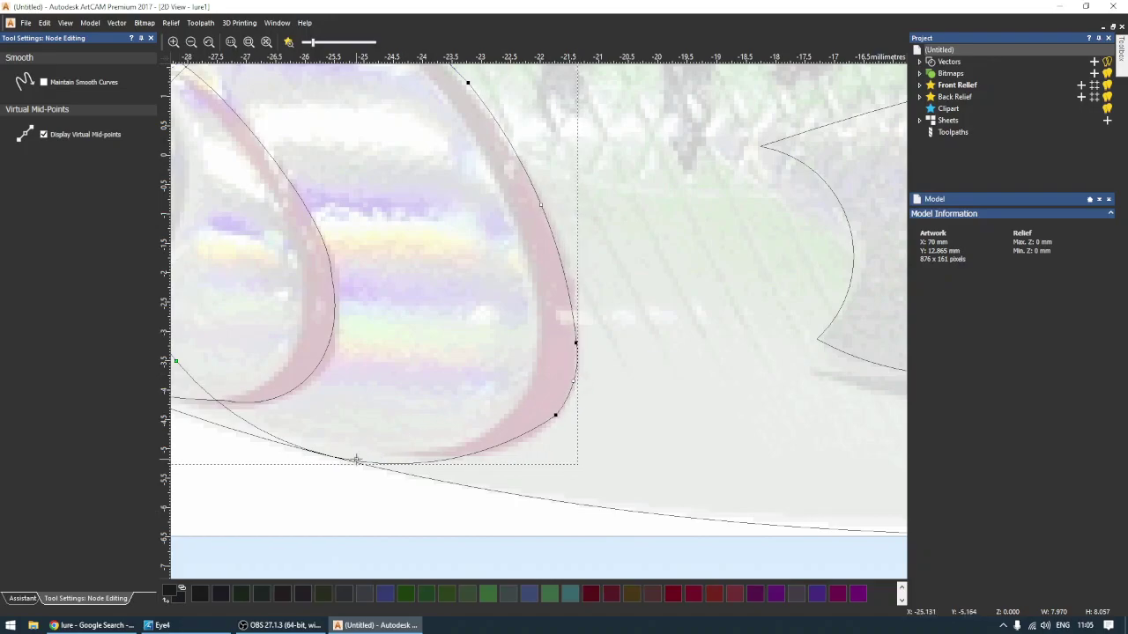
{"action": "left_click_drag", "start_coordinate": [356, 459], "coordinate": [356, 455]}
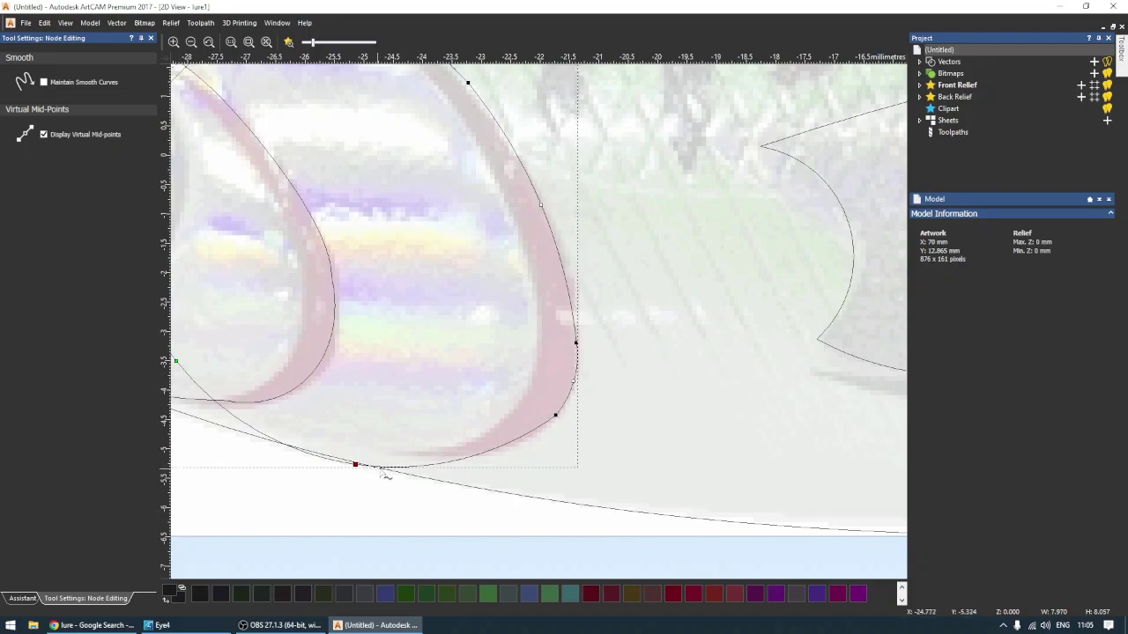
{"action": "left_click", "coordinate": [495, 468]}
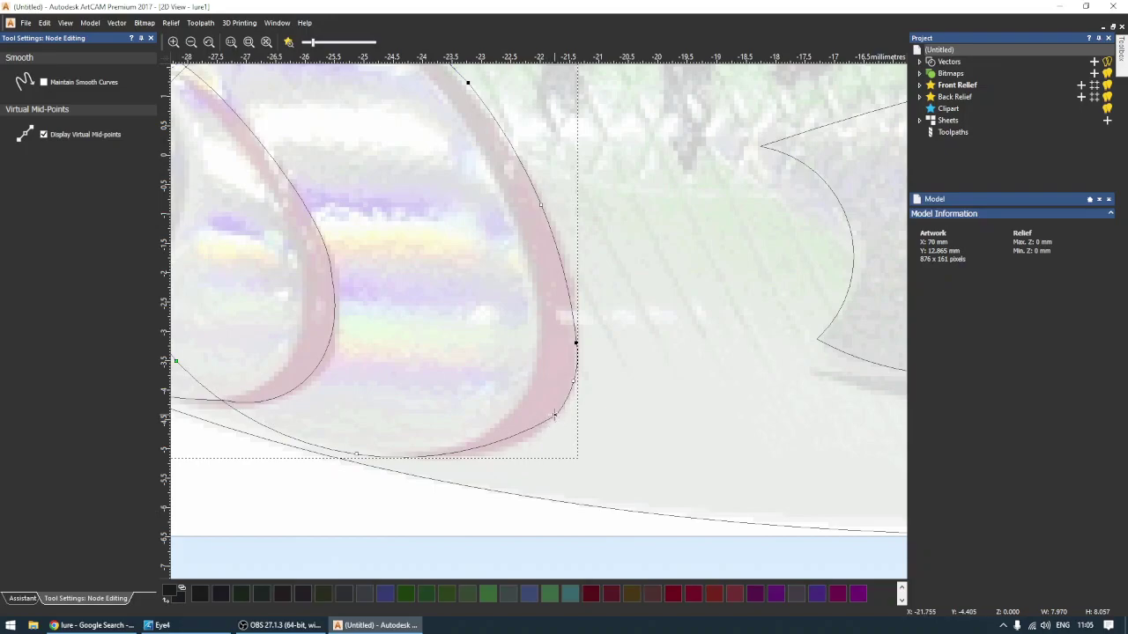
Move the lower node down-left, add a node on the lower arc, and adjust the curve near the eye.
{"action": "left_click_drag", "start_coordinate": [555, 415], "coordinate": [535, 436]}
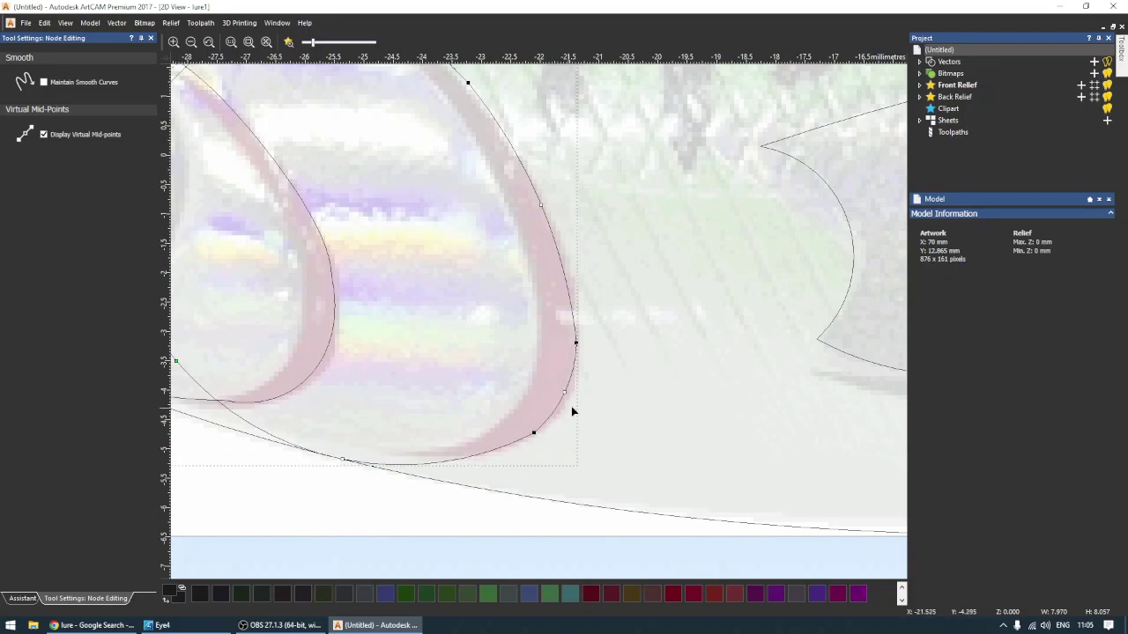
{"action": "left_click_drag", "start_coordinate": [565, 393], "coordinate": [568, 395]}
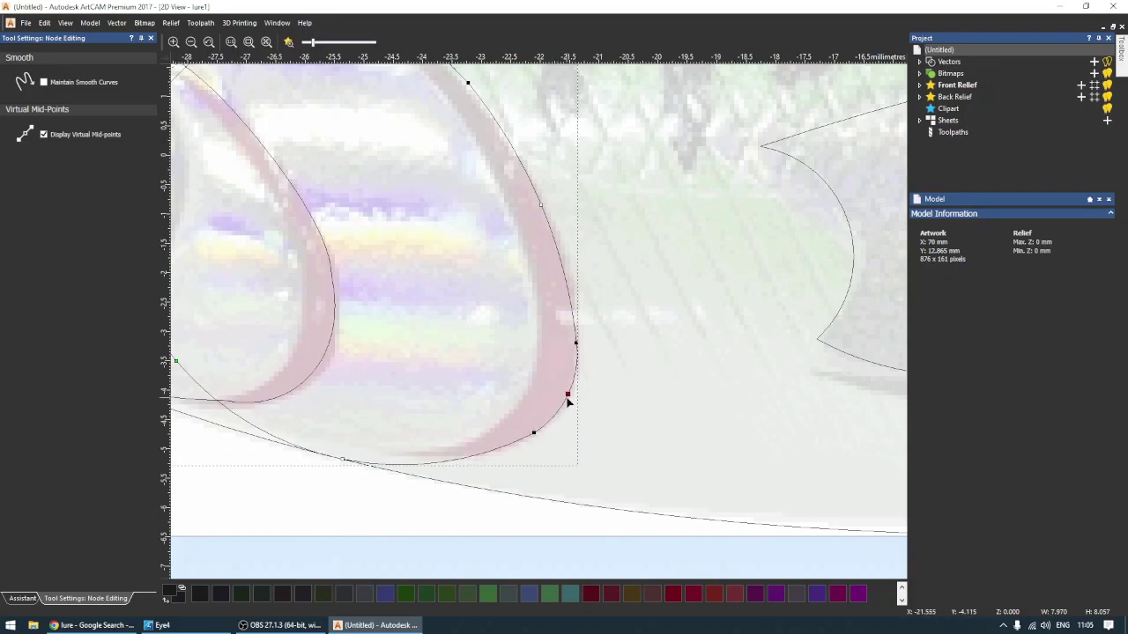
{"action": "scroll", "coordinate": [629, 404], "scroll_direction": "down", "scroll_amount": 2}
{"action": "scroll", "coordinate": [666, 384], "scroll_direction": "down", "scroll_amount": 3}
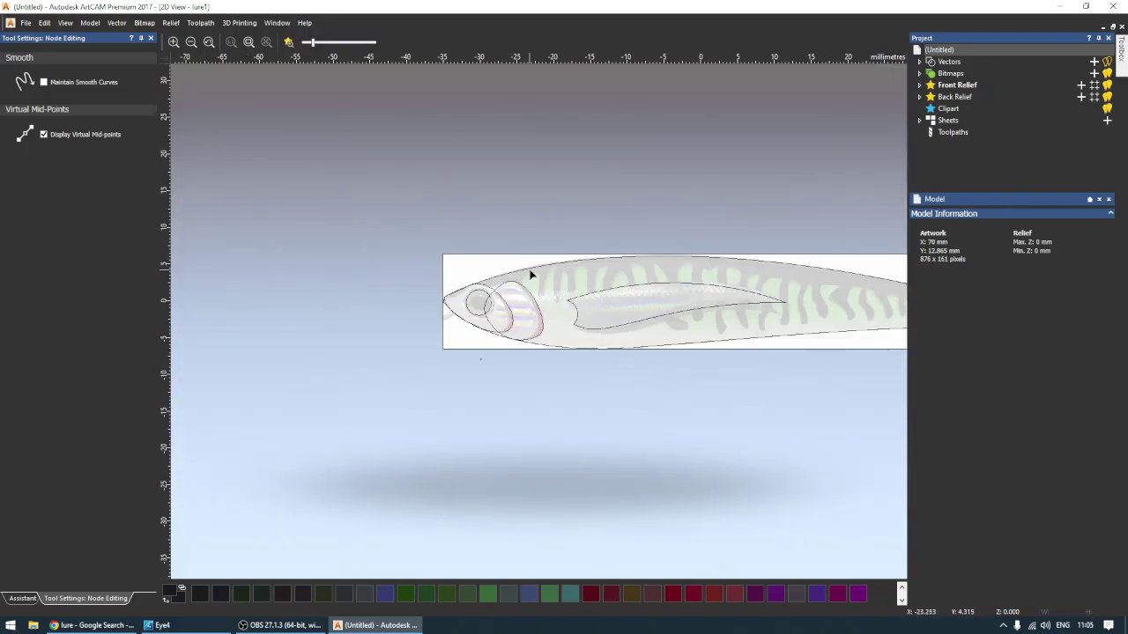
{"action": "scroll", "coordinate": [531, 276], "scroll_direction": "up", "scroll_amount": 2}
{"action": "left_click", "coordinate": [459, 316]}
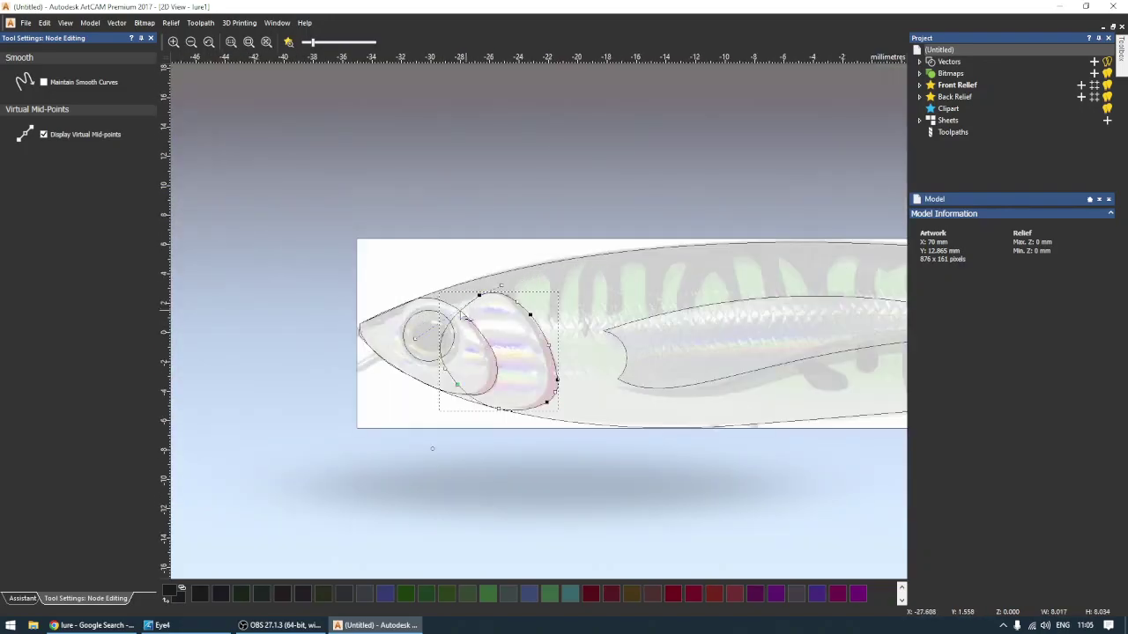
{"action": "left_click_drag", "start_coordinate": [413, 337], "coordinate": [408, 323]}
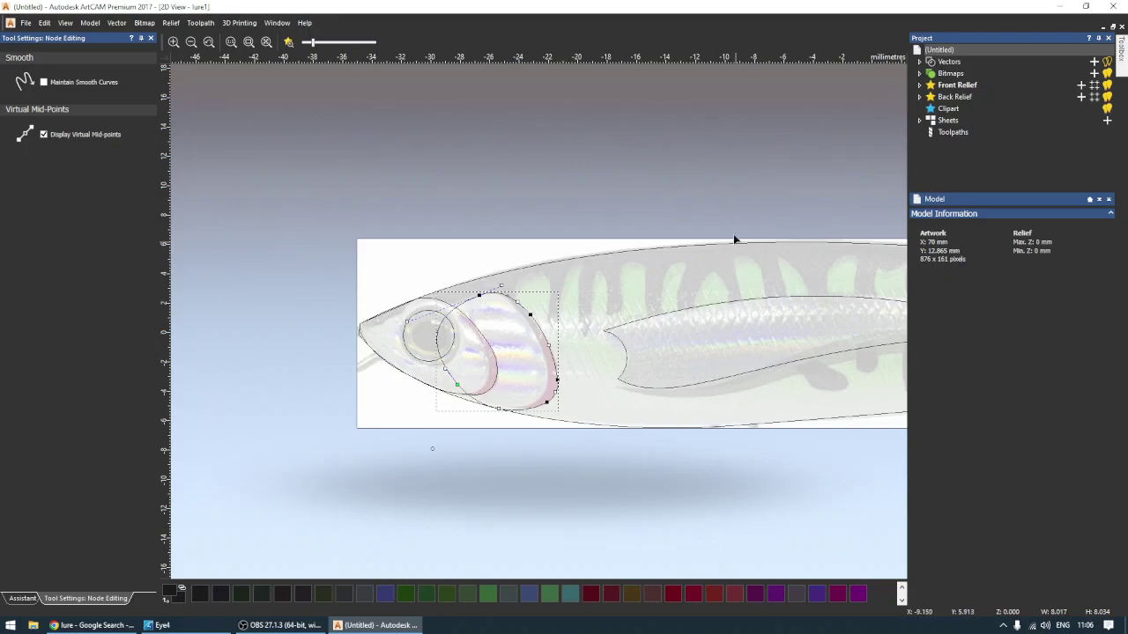
{"action": "scroll", "coordinate": [709, 229], "scroll_direction": "down", "scroll_amount": 5}
{"action": "scroll", "coordinate": [602, 315], "scroll_direction": "up", "scroll_amount": 2}
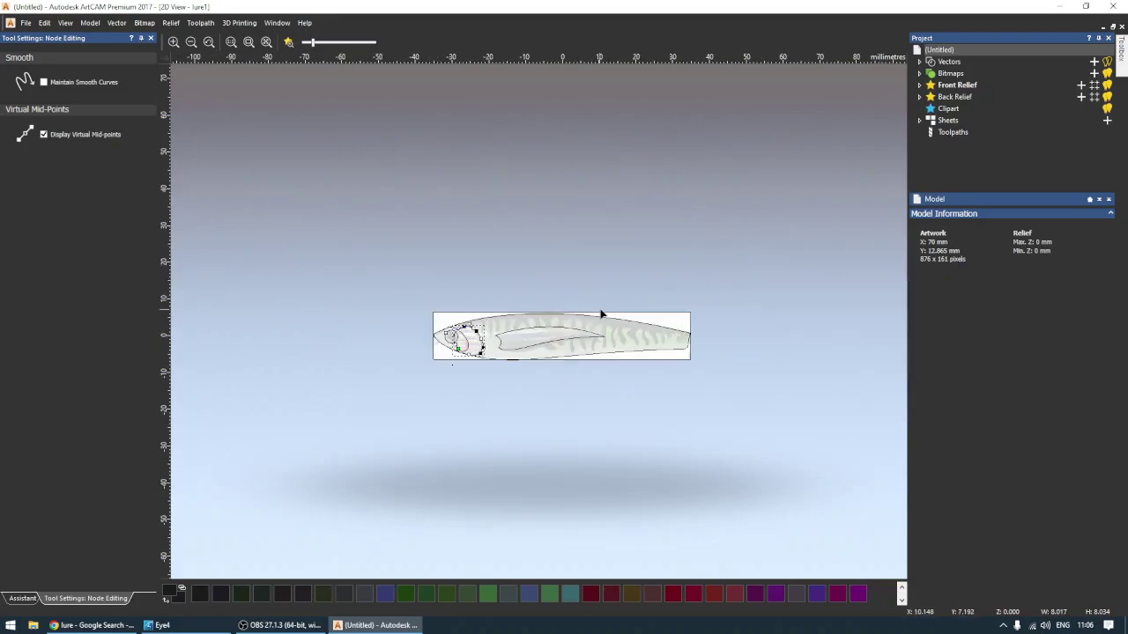
{"action": "scroll", "coordinate": [601, 315], "scroll_direction": "up", "scroll_amount": 1}
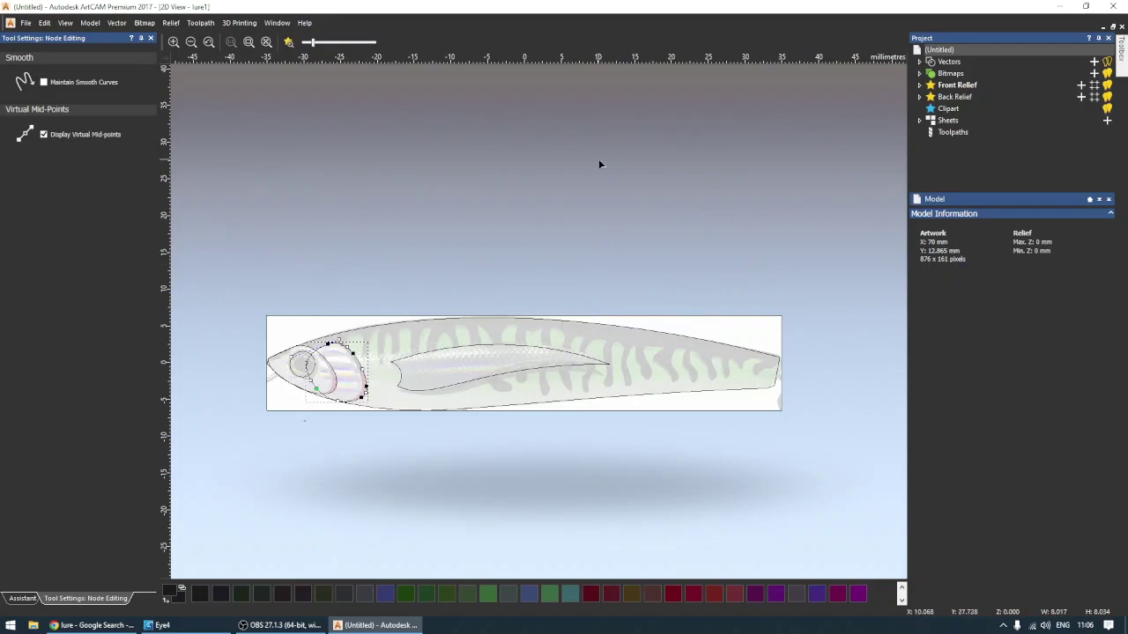
Select the lure body outline (69.66 × 12.641 mm) and show its transform handles.
{"action": "left_click", "coordinate": [620, 329]}
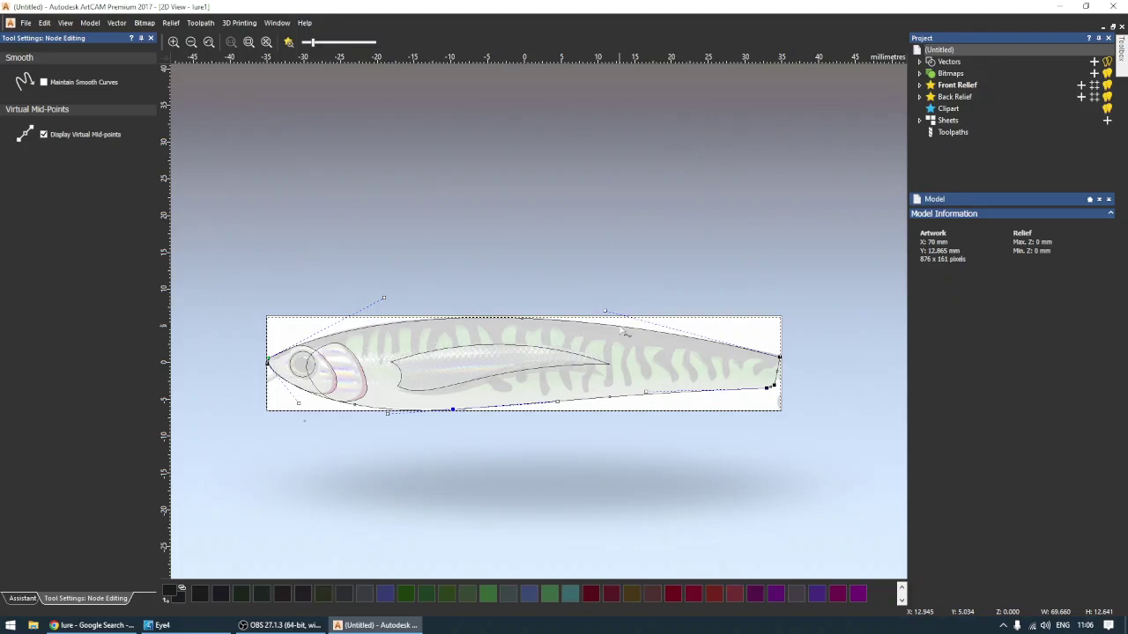
{"action": "left_click", "coordinate": [621, 327]}
{"action": "left_click", "coordinate": [620, 327]}
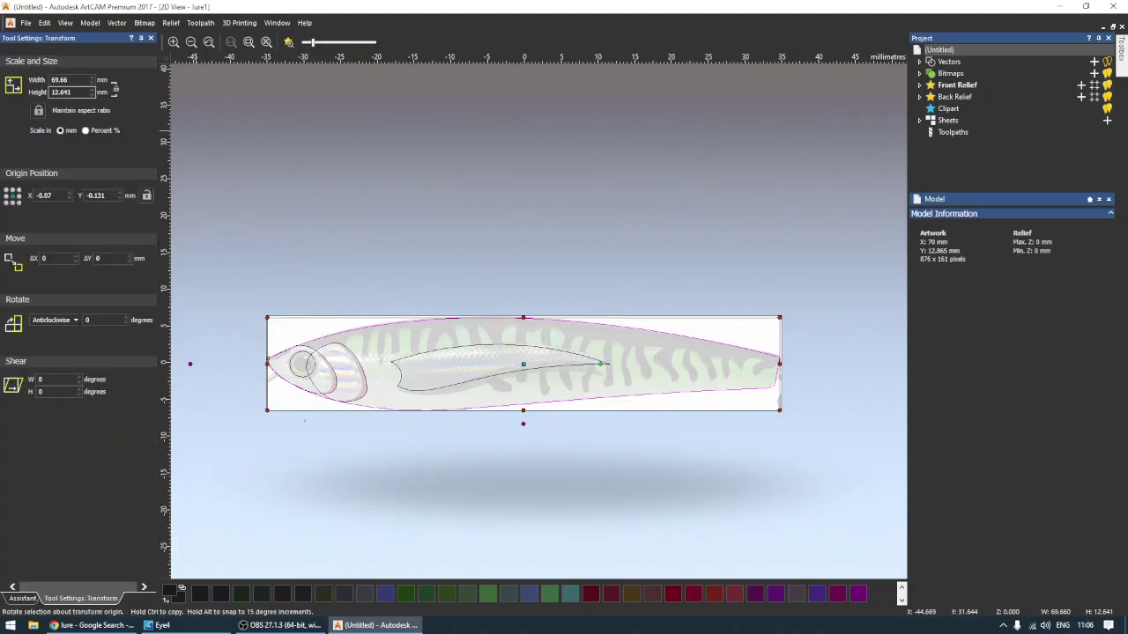
Leave transform mode and start editing the outline's nodes near the nose tip.
{"action": "left_click", "coordinate": [484, 385]}
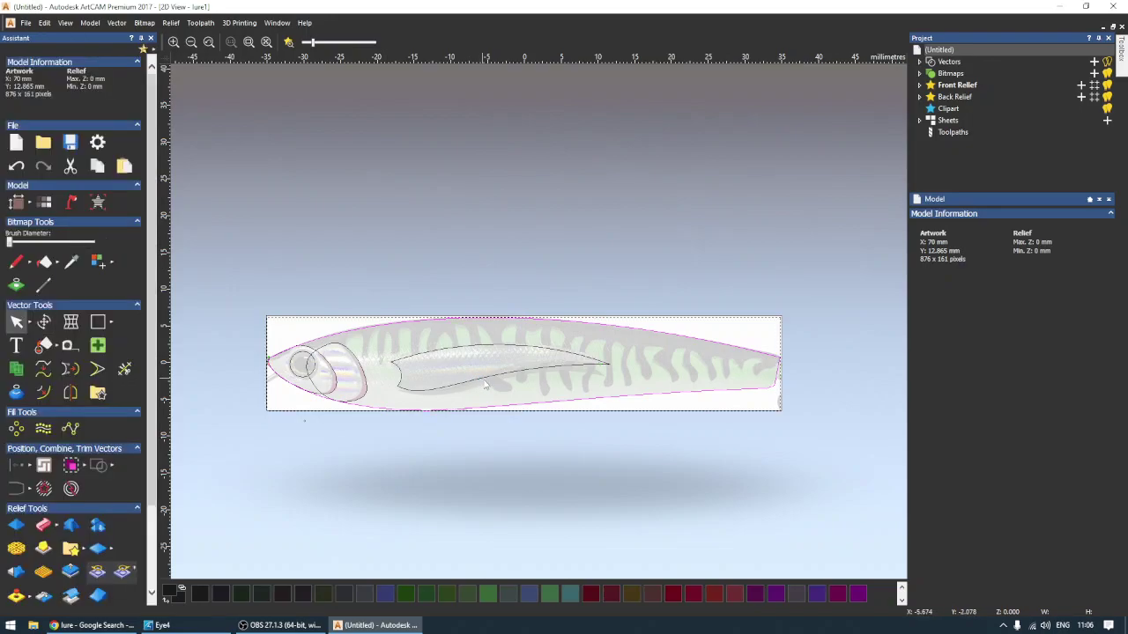
{"action": "scroll", "coordinate": [495, 387], "scroll_direction": "up", "scroll_amount": 2}
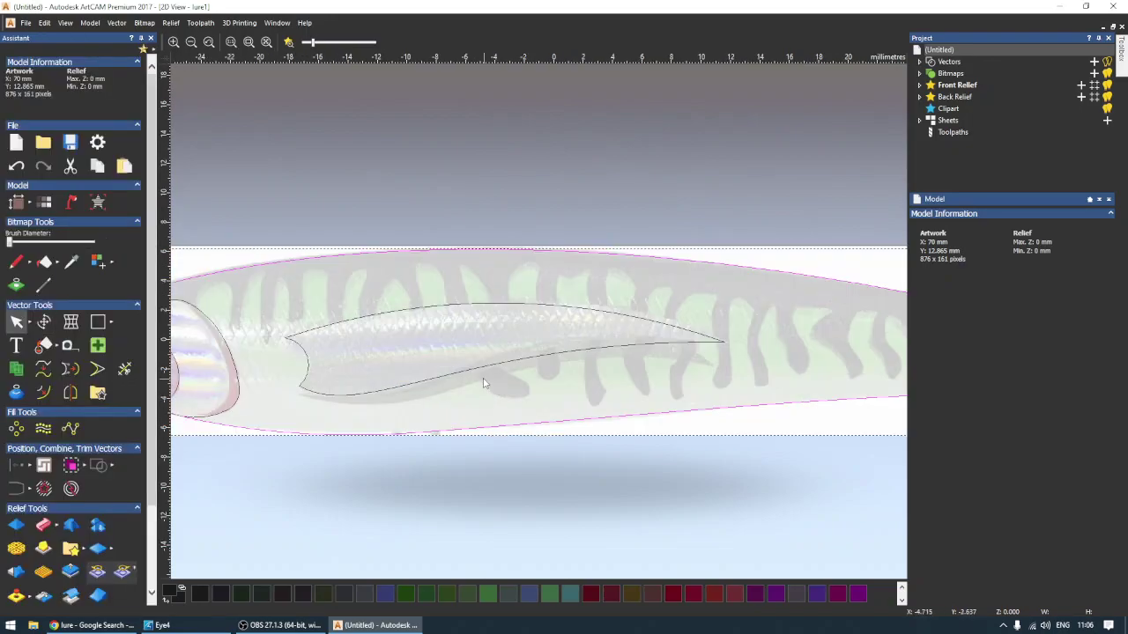
{"action": "scroll", "coordinate": [303, 350], "scroll_direction": "up", "scroll_amount": 4}
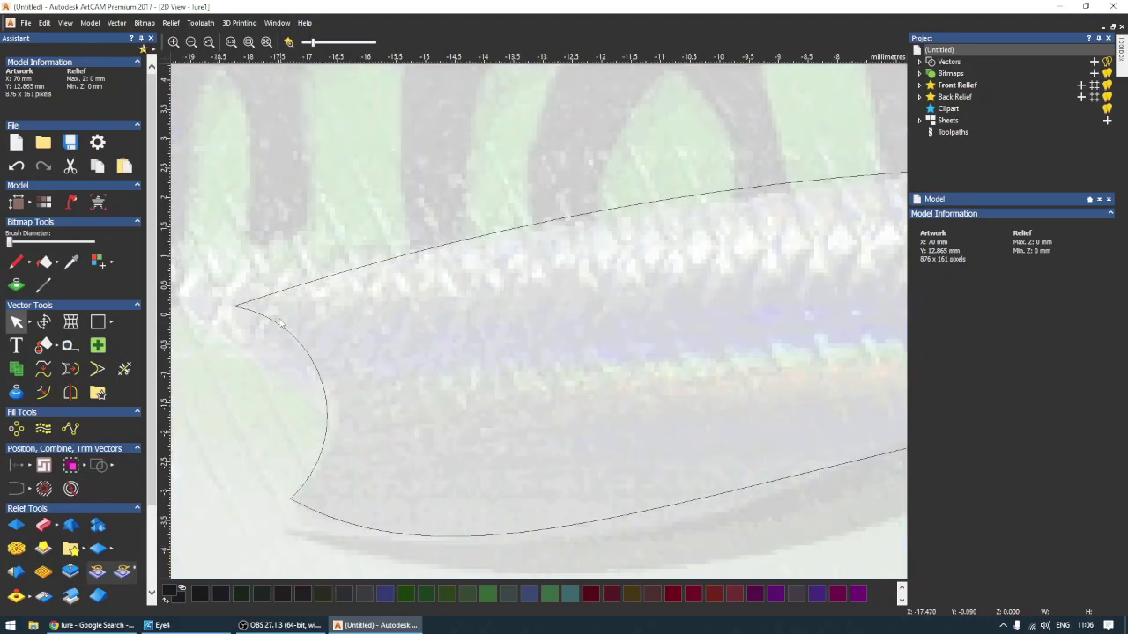
{"action": "left_click", "coordinate": [246, 323]}
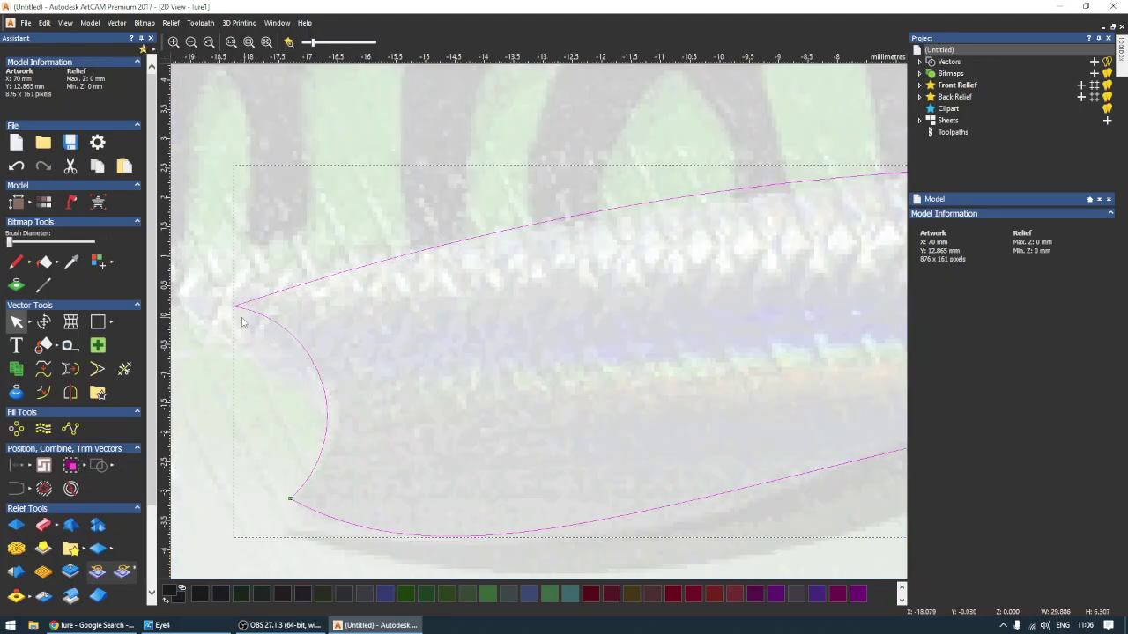
{"action": "left_click", "coordinate": [243, 317]}
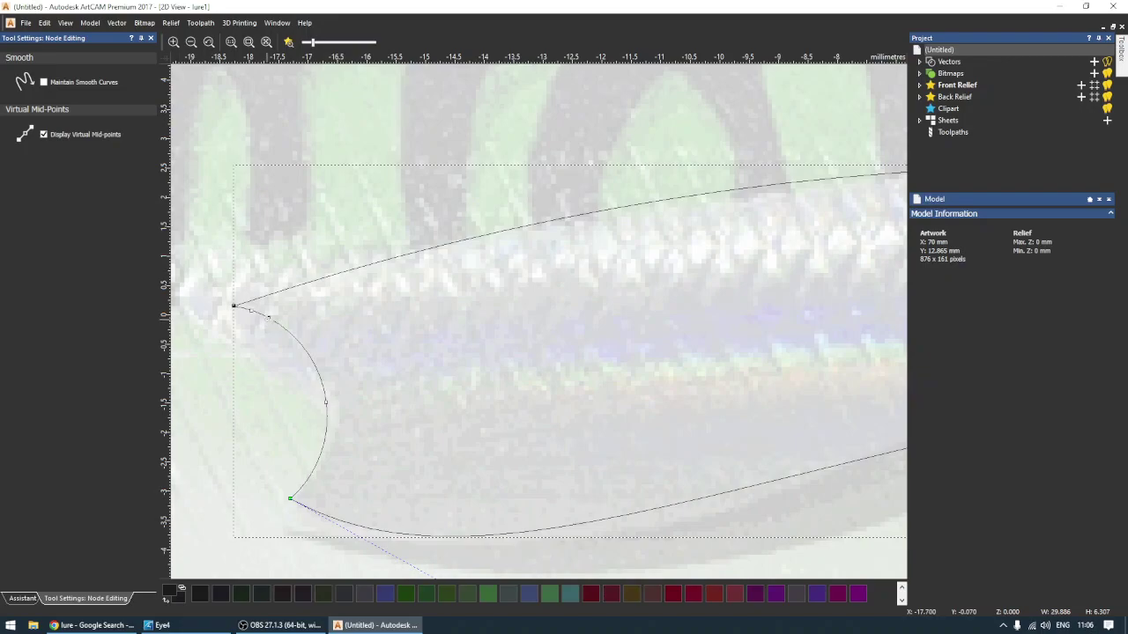
Undo the dip near the nose tip and bend the nose segment into one smooth arc.
{"action": "left_click_drag", "start_coordinate": [250, 311], "coordinate": [246, 324]}
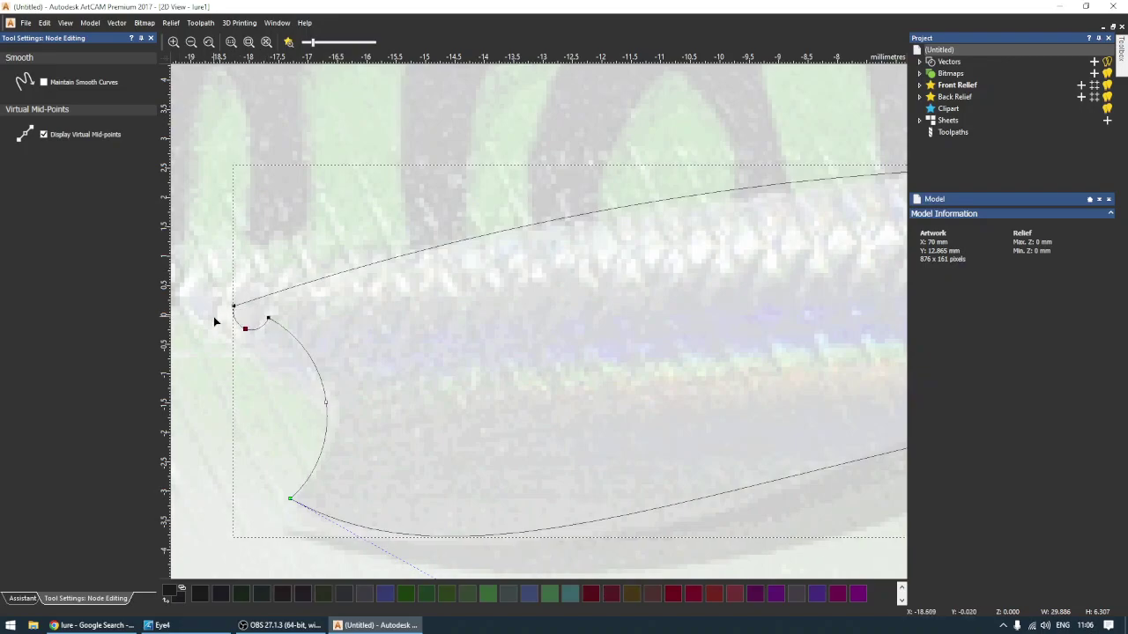
{"action": "key", "text": "ctrl+z"}
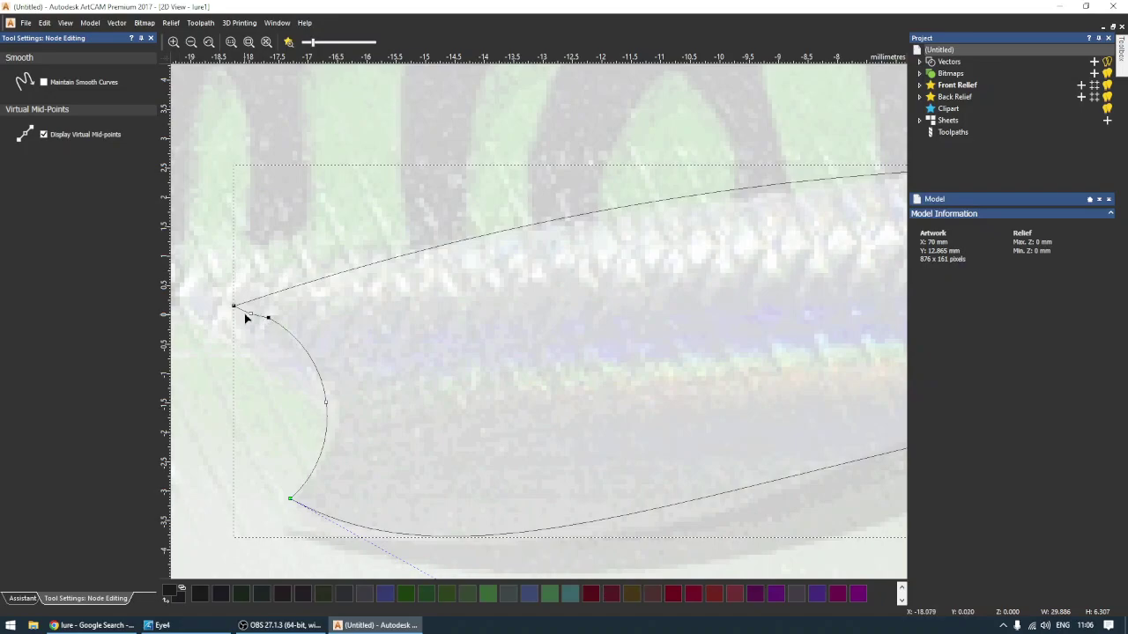
{"action": "left_click_drag", "start_coordinate": [268, 315], "coordinate": [273, 325]}
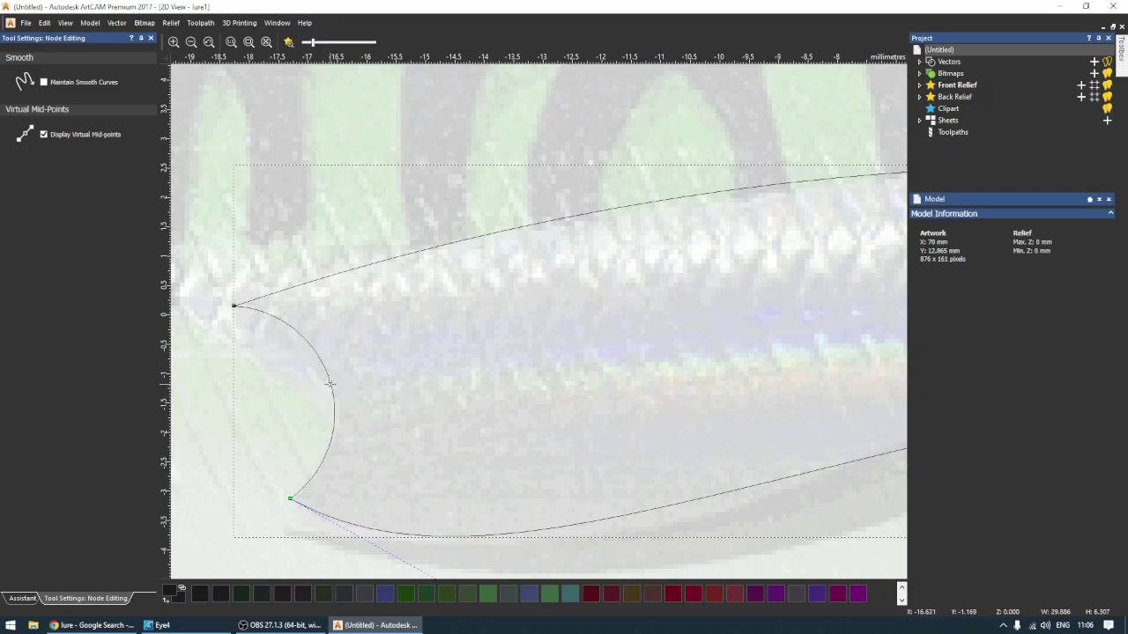
{"action": "mouse_move", "coordinate": [330, 384]}
{"action": "left_mouse_down"}
{"action": "mouse_move", "coordinate": [218, 417]}
{"action": "mouse_move", "coordinate": [331, 431]}
{"action": "left_mouse_up"}
{"action": "scroll", "coordinate": [490, 410], "scroll_direction": "down", "scroll_amount": 5}
{"action": "scroll", "coordinate": [572, 335], "scroll_direction": "up", "scroll_amount": 2}
{"action": "scroll", "coordinate": [557, 326], "scroll_direction": "up", "scroll_amount": 2}
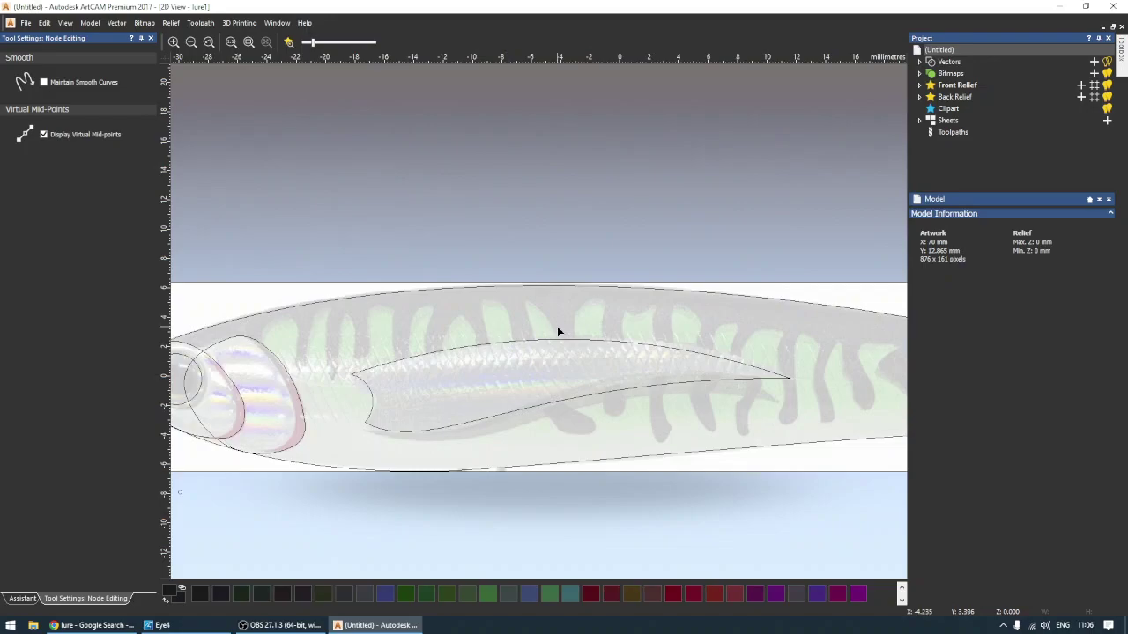
{"action": "scroll", "coordinate": [651, 375], "scroll_direction": "down", "scroll_amount": 5}
{"action": "scroll", "coordinate": [508, 316], "scroll_direction": "up", "scroll_amount": 3}
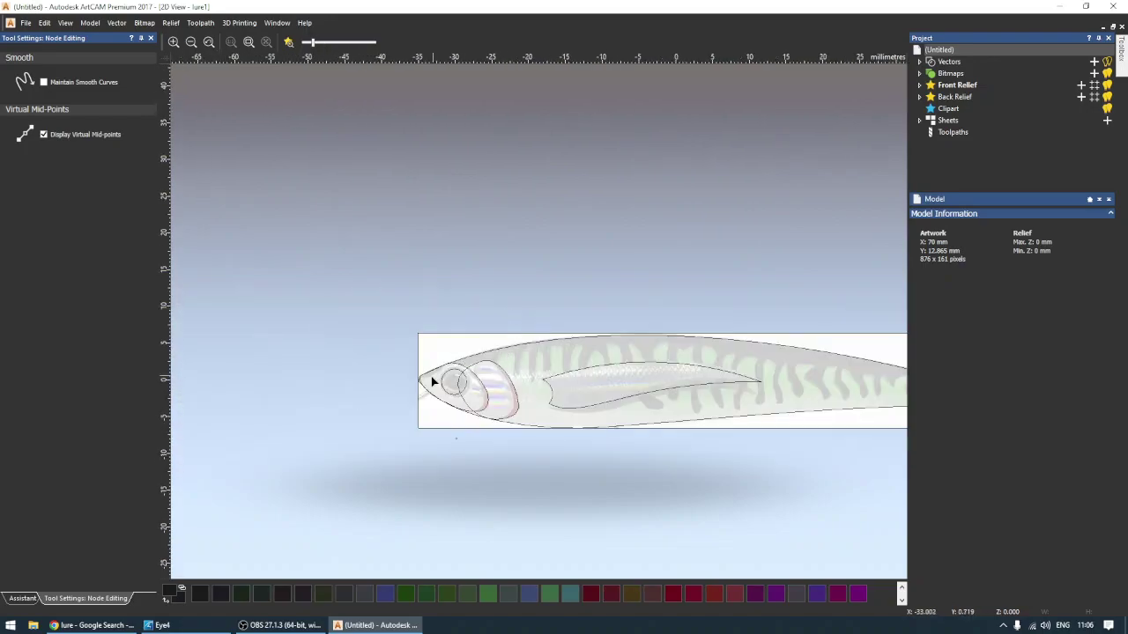
Bend the head outline's lower edge near the nose and nudge its lower-left node up-right.
{"action": "scroll", "coordinate": [431, 378], "scroll_direction": "up", "scroll_amount": 3}
{"action": "scroll", "coordinate": [397, 429], "scroll_direction": "up", "scroll_amount": 2}
{"action": "left_click", "coordinate": [382, 379]}
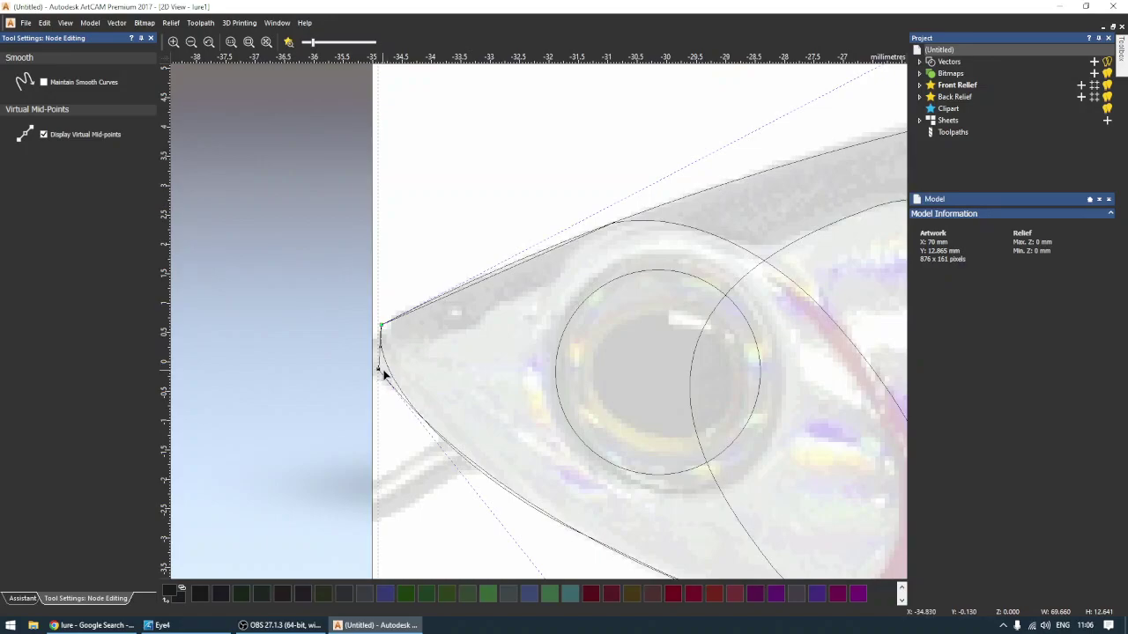
{"action": "scroll", "coordinate": [458, 400], "scroll_direction": "down", "scroll_amount": 2}
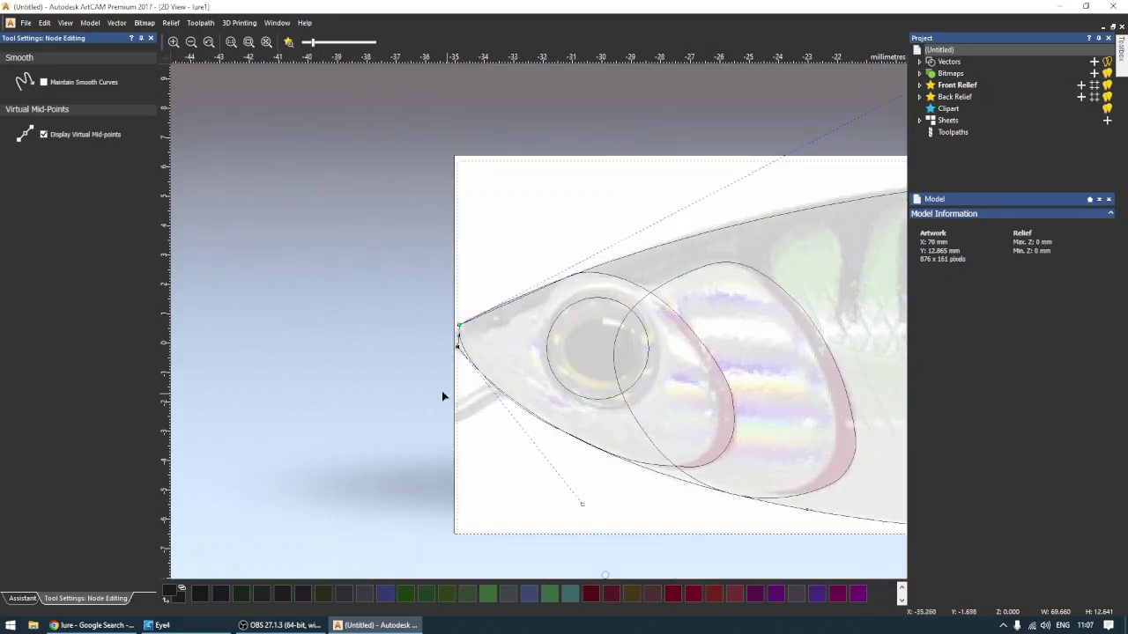
{"action": "left_click", "coordinate": [467, 354]}
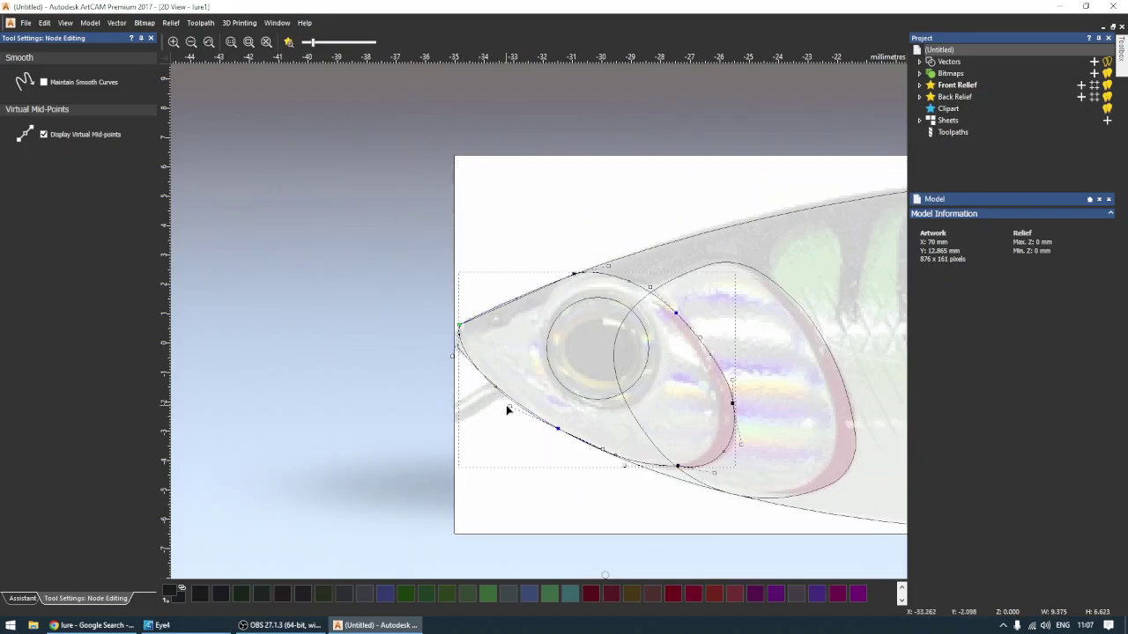
{"action": "left_click_drag", "start_coordinate": [509, 406], "coordinate": [448, 347]}
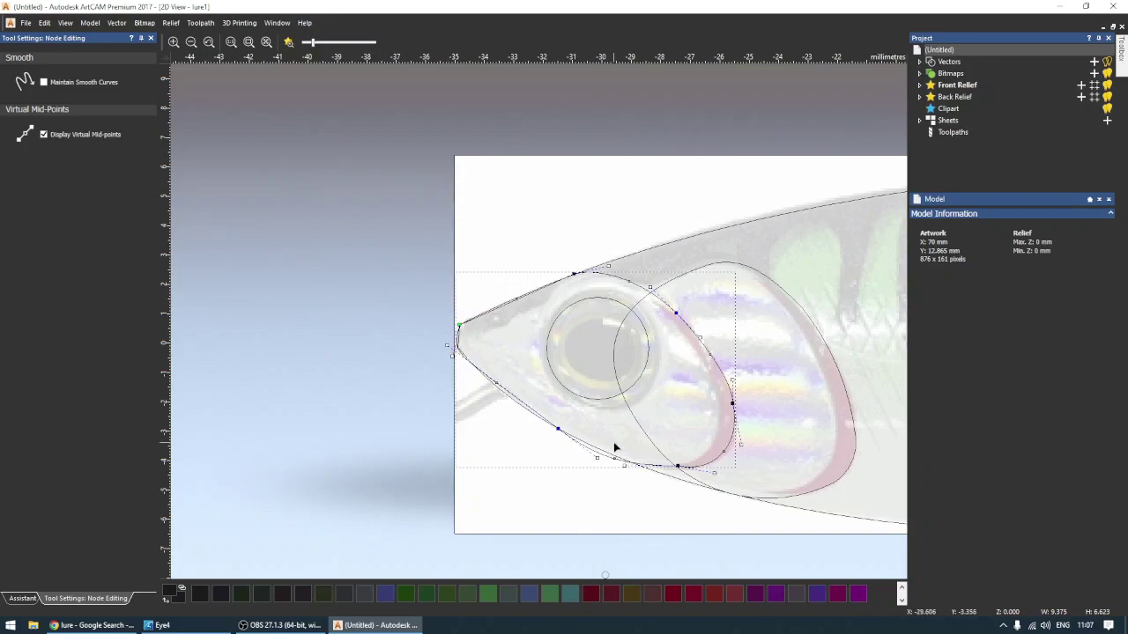
{"action": "left_click", "coordinate": [555, 431]}
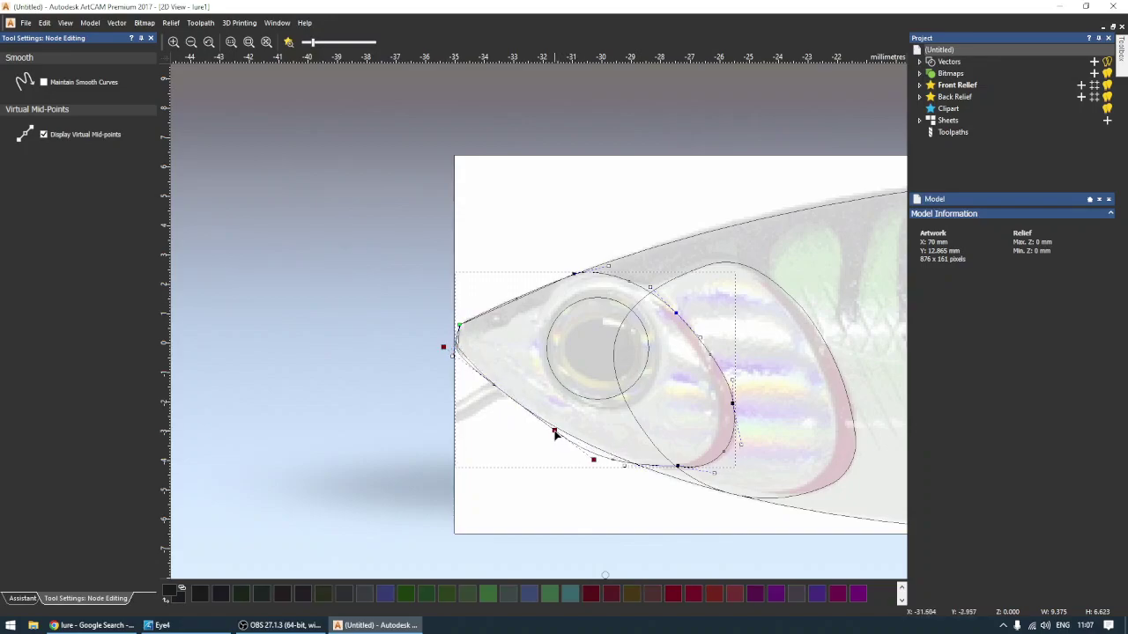
{"action": "left_click_drag", "start_coordinate": [555, 432], "coordinate": [598, 455]}
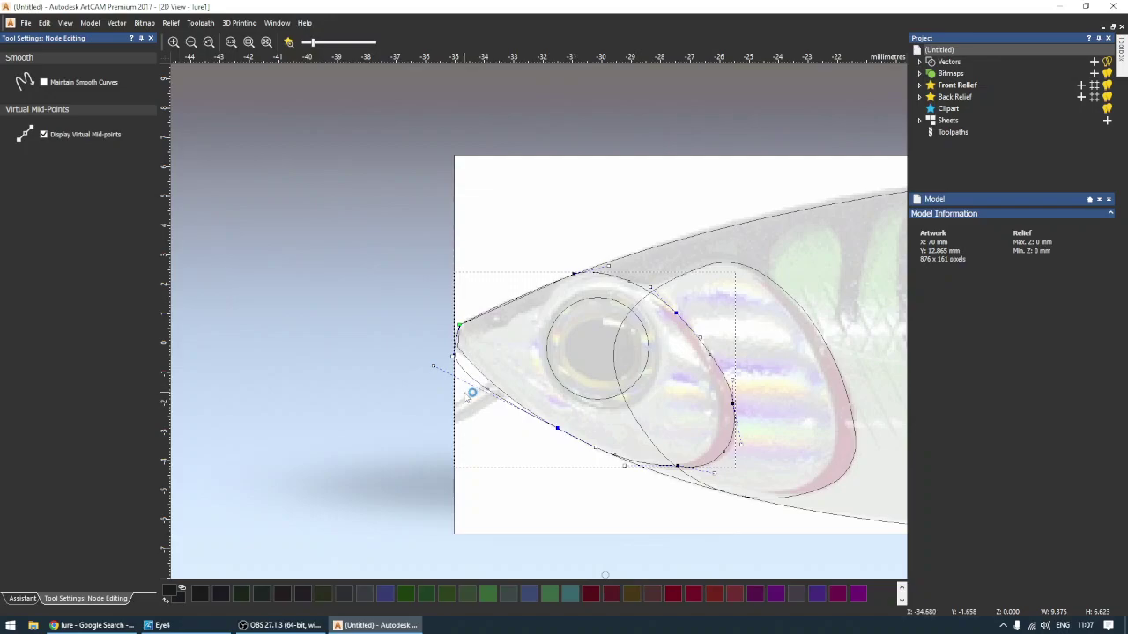
Insert a node on the lower head curve and drag it onto the jaw line.
{"action": "key", "text": "n"}
{"action": "scroll", "coordinate": [467, 373], "scroll_direction": "up", "scroll_amount": 2}
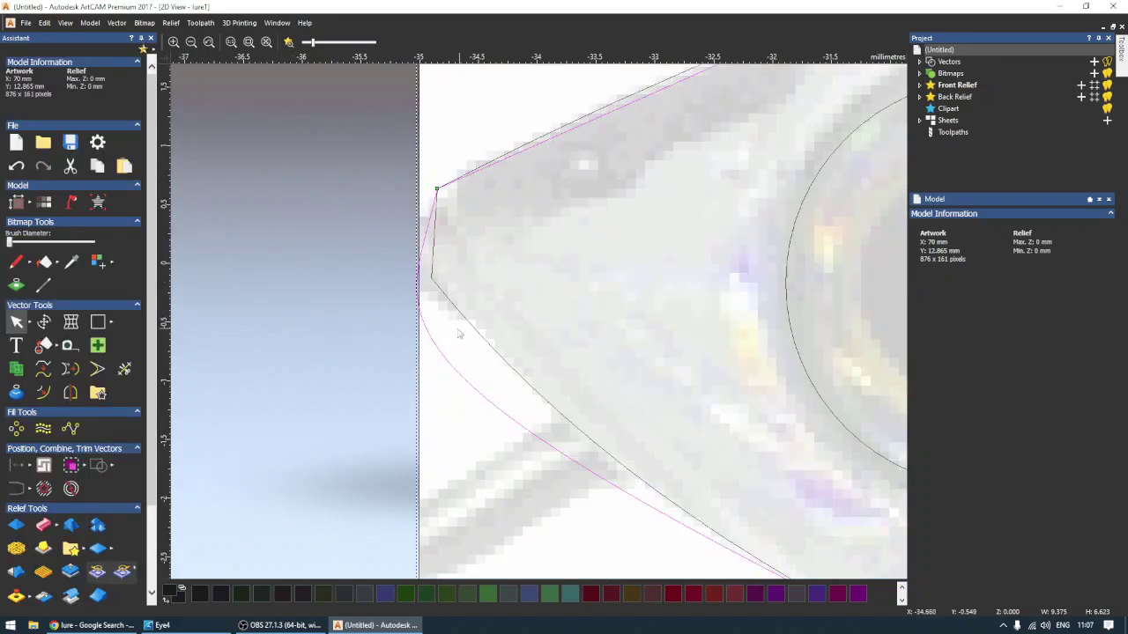
{"action": "scroll", "coordinate": [459, 333], "scroll_direction": "down", "scroll_amount": 1}
{"action": "key", "text": "n"}
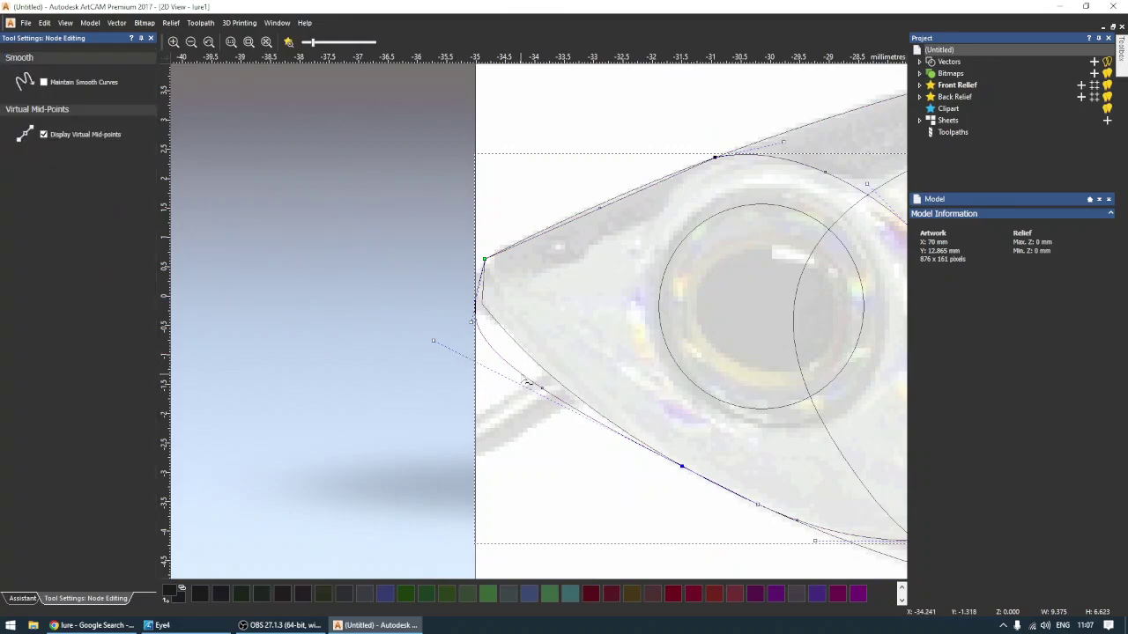
{"action": "left_click_drag", "start_coordinate": [526, 383], "coordinate": [525, 381]}
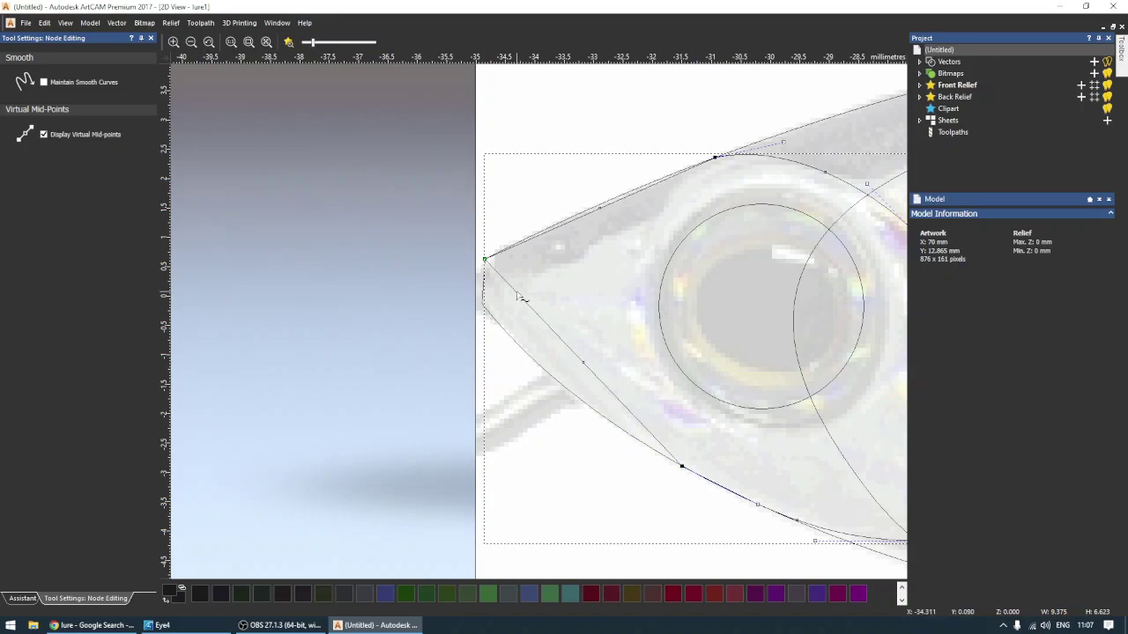
{"action": "key", "text": "i"}
{"action": "left_click_drag", "start_coordinate": [514, 291], "coordinate": [481, 303]}
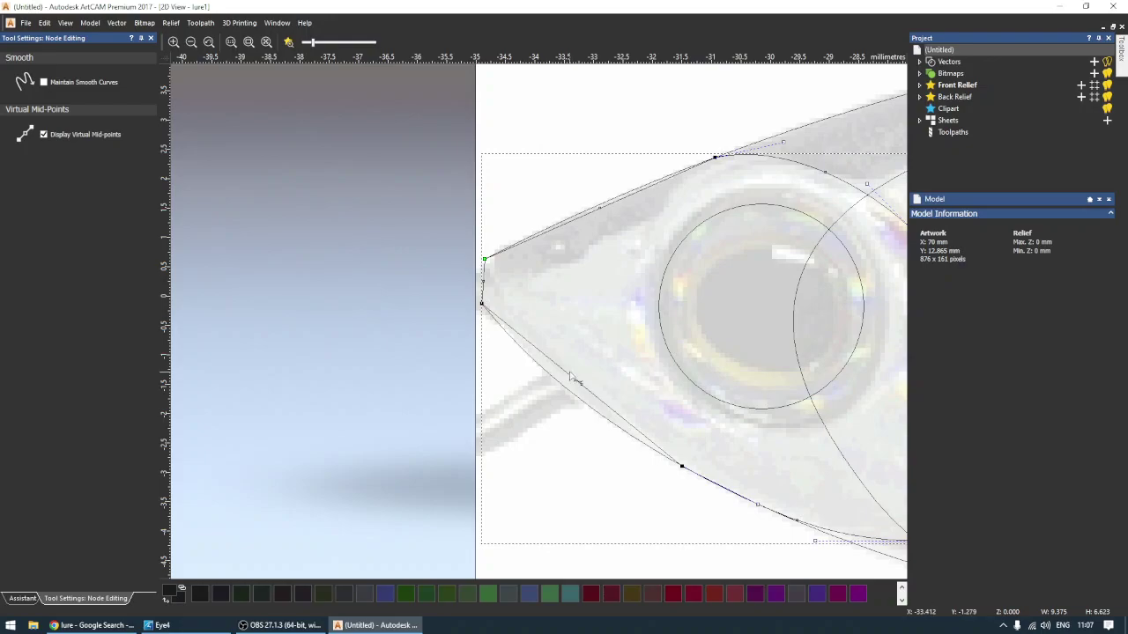
{"action": "mouse_move", "coordinate": [571, 382]}
{"action": "left_mouse_down"}
{"action": "mouse_move", "coordinate": [522, 436]}
{"action": "mouse_move", "coordinate": [569, 393]}
{"action": "left_mouse_up"}
{"action": "scroll", "coordinate": [670, 423], "scroll_direction": "down", "scroll_amount": 2}
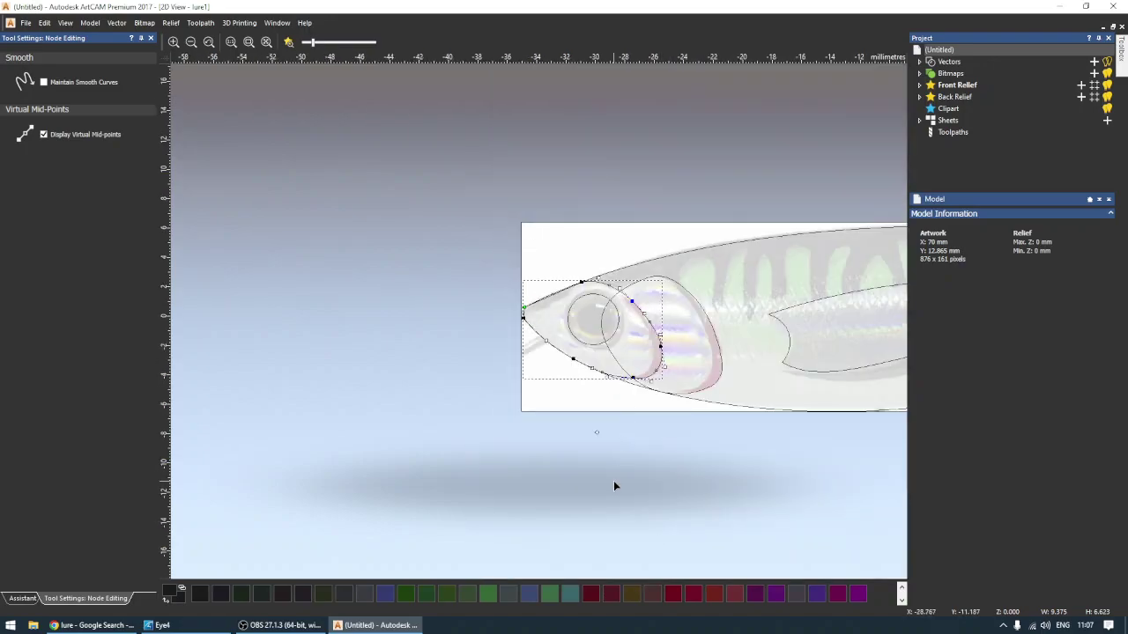
Save the model to the Desktop as lure.art using Save As.
{"action": "scroll", "coordinate": [621, 486], "scroll_direction": "down", "scroll_amount": 2}
{"action": "scroll", "coordinate": [672, 373], "scroll_direction": "up", "scroll_amount": 3}
{"action": "scroll", "coordinate": [643, 314], "scroll_direction": "up", "scroll_amount": 3}
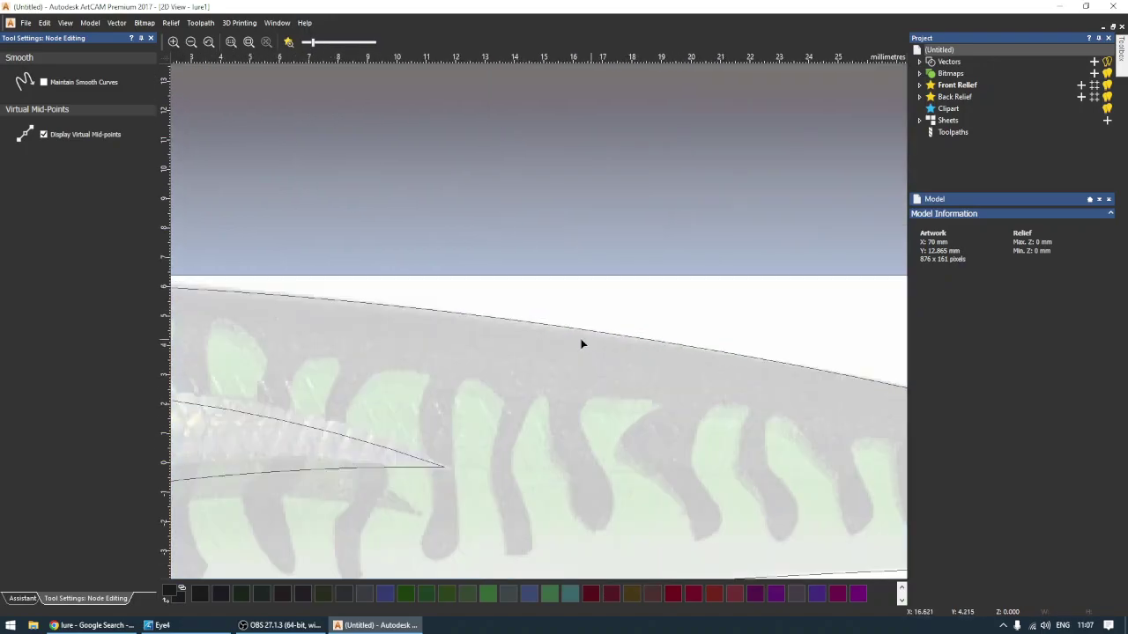
{"action": "left_click", "coordinate": [26, 22]}
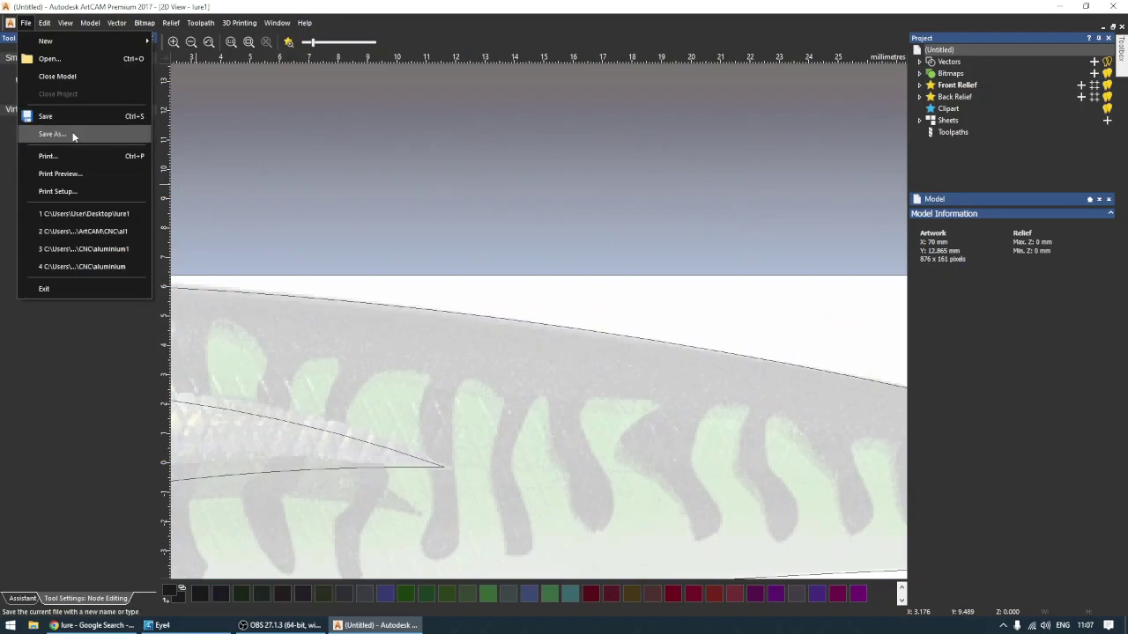
{"action": "left_click", "coordinate": [52, 134]}
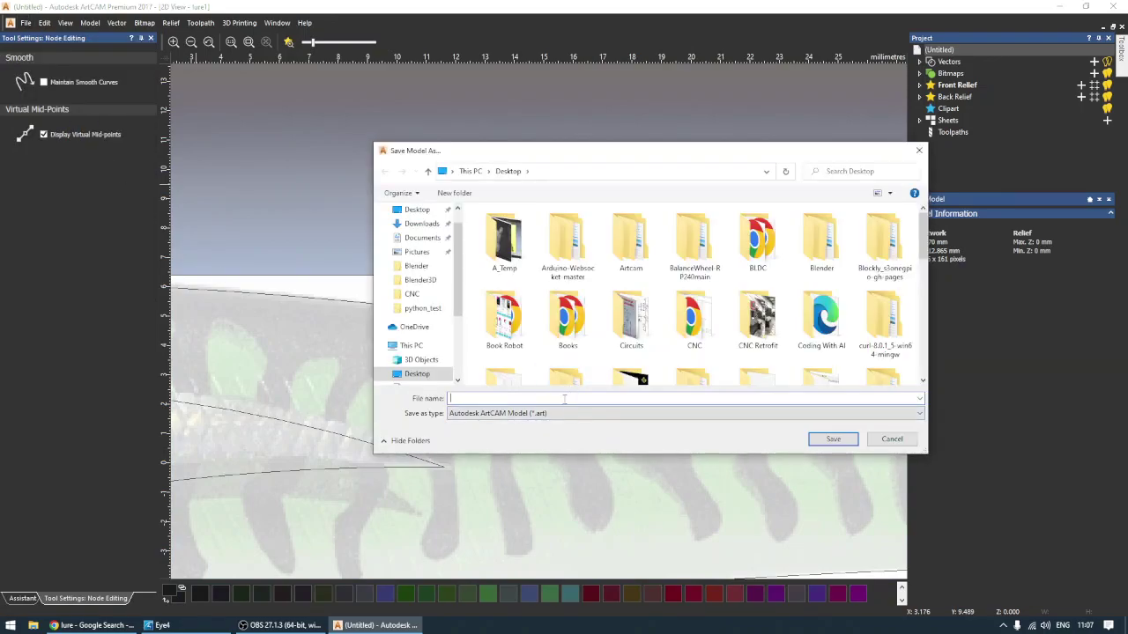
{"action": "type", "text": "lure"}
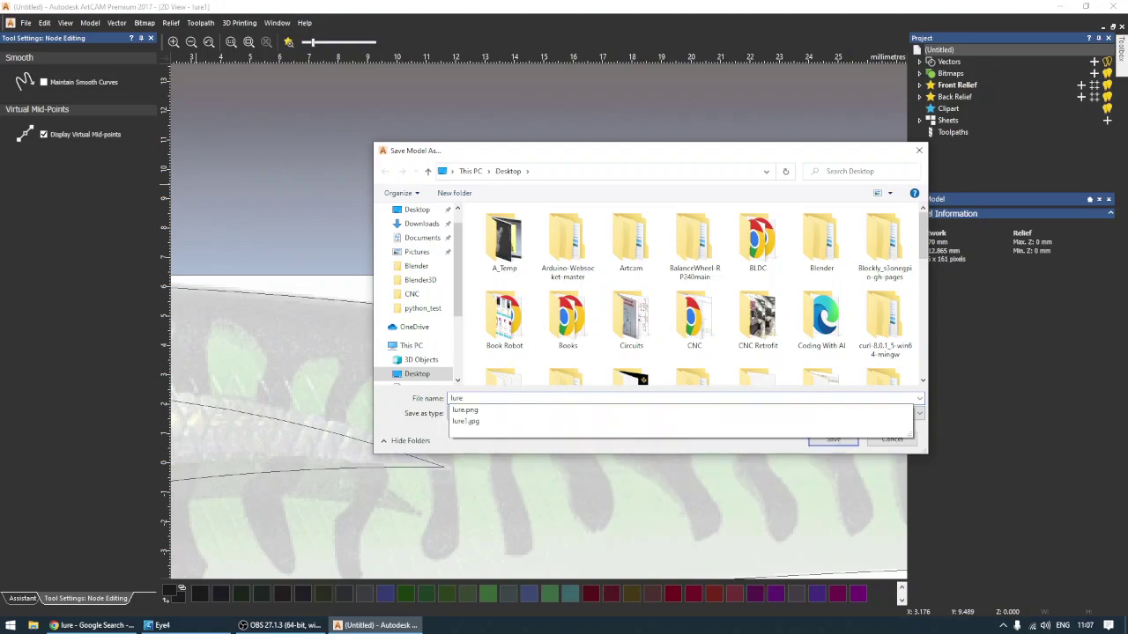
{"action": "key", "text": "Return"}
Clear the stray point, exit node editing and open the body outline in the Shape Editor.
{"action": "scroll", "coordinate": [617, 379], "scroll_direction": "down", "scroll_amount": 5}
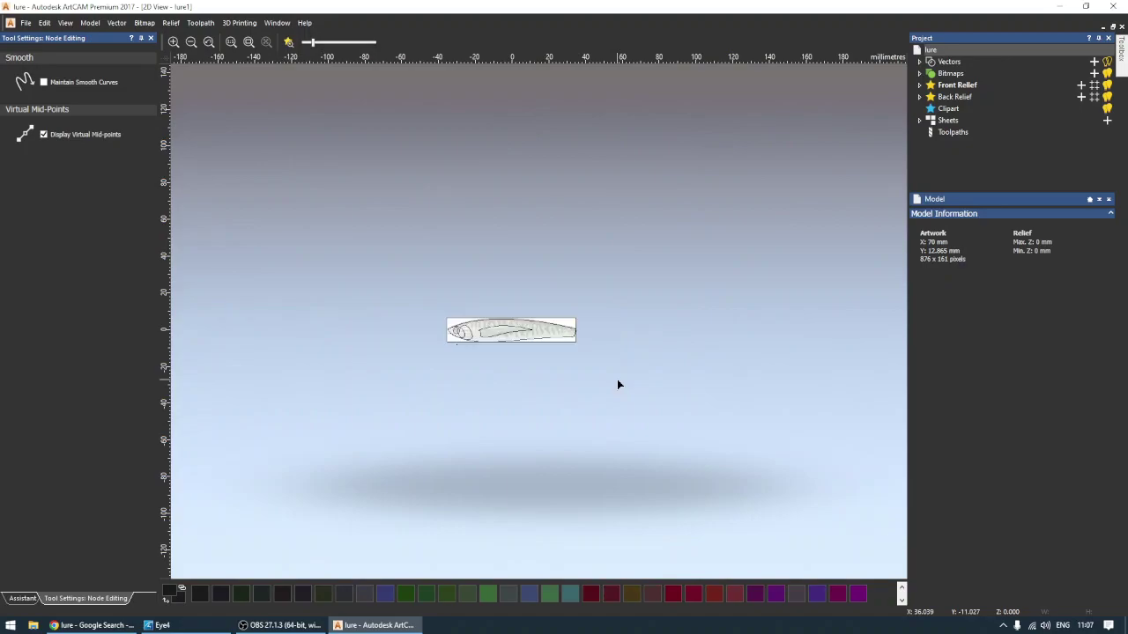
{"action": "scroll", "coordinate": [546, 370], "scroll_direction": "up", "scroll_amount": 3}
{"action": "left_click_drag", "start_coordinate": [214, 292], "coordinate": [261, 336]}
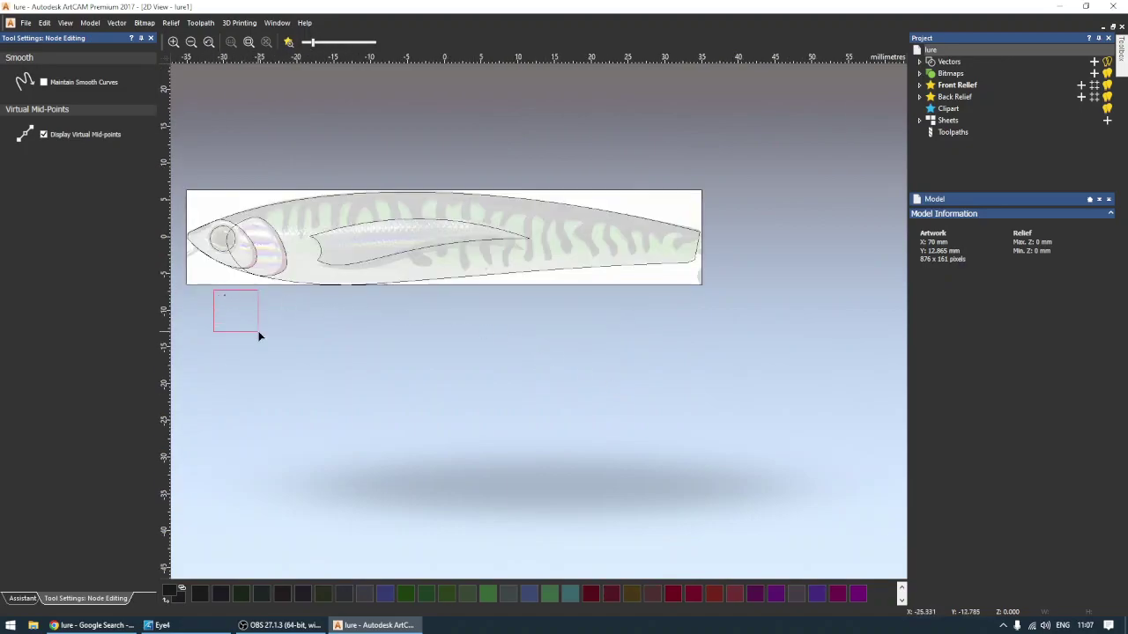
{"action": "left_click", "coordinate": [261, 337]}
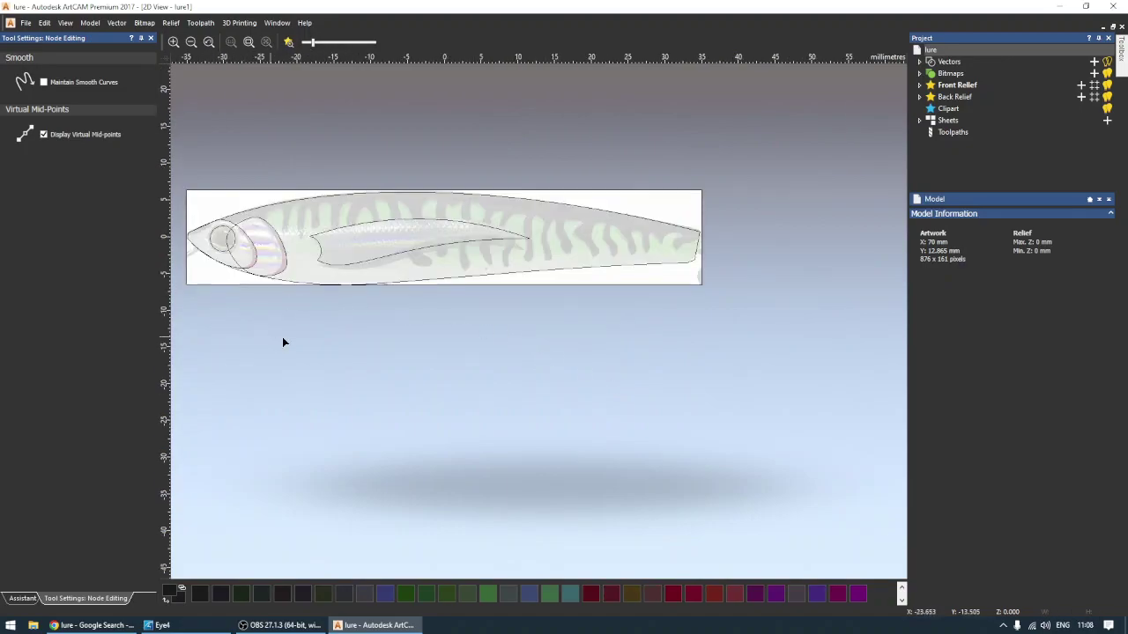
{"action": "left_click", "coordinate": [509, 278]}
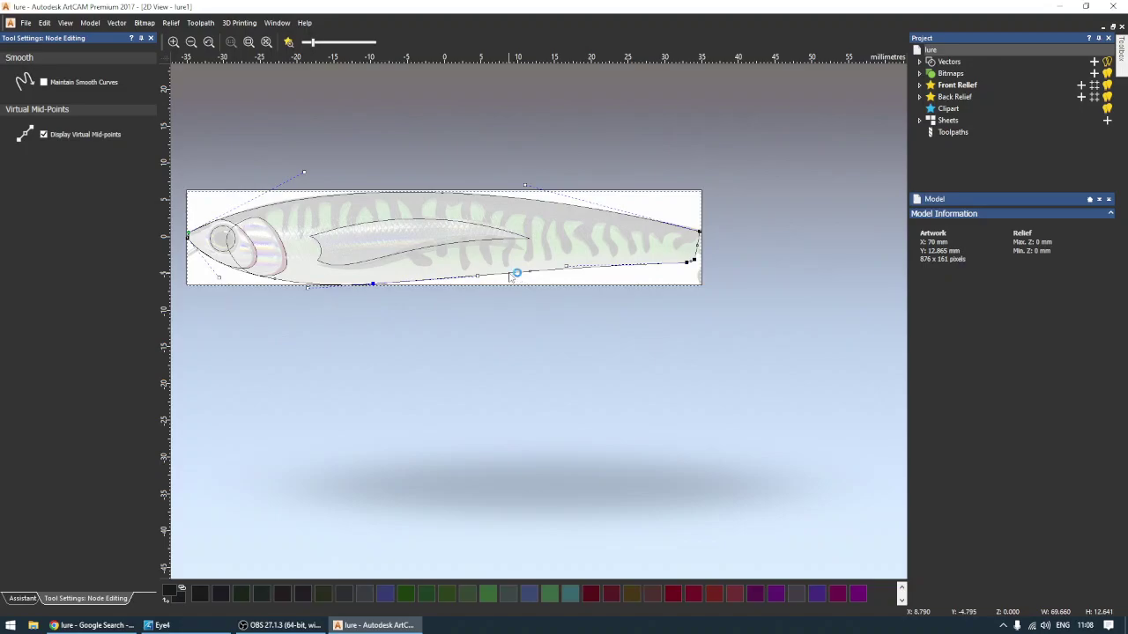
{"action": "key", "text": "n"}
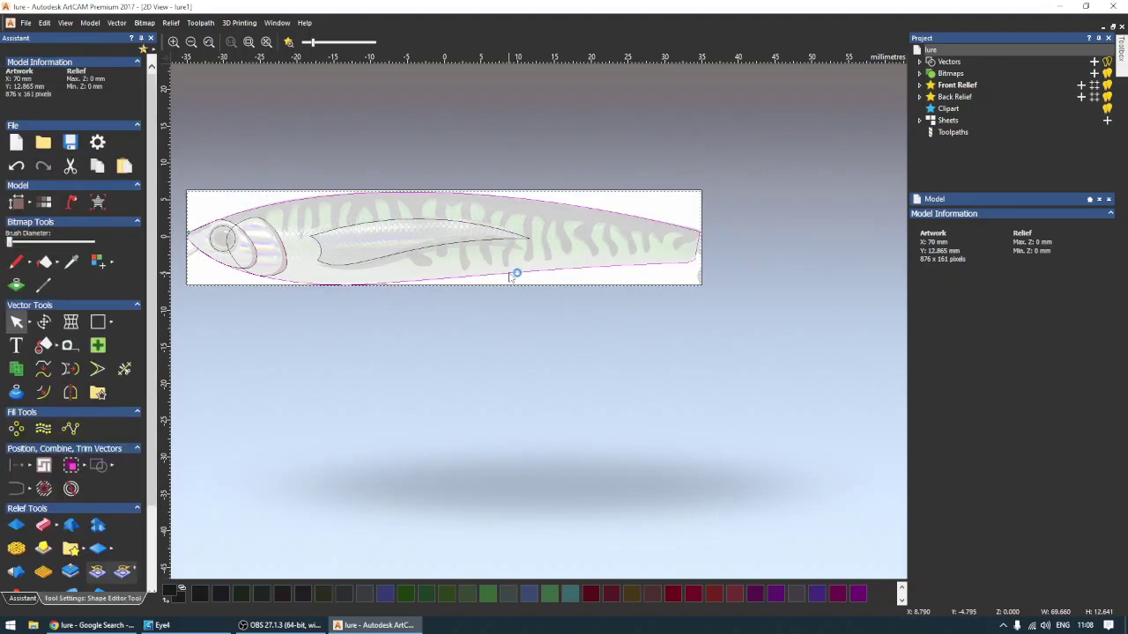
{"action": "double_click", "coordinate": [496, 254]}
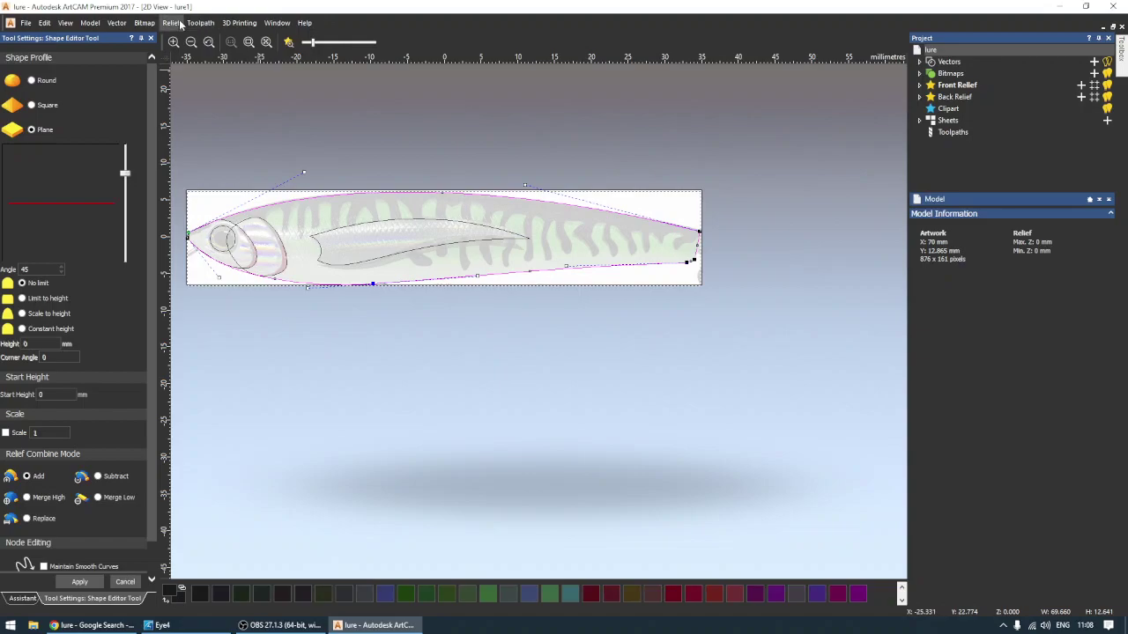
Reselect the body outline so its Shape Editor settings show 45° angle and no height limit.
{"action": "left_click", "coordinate": [483, 385]}
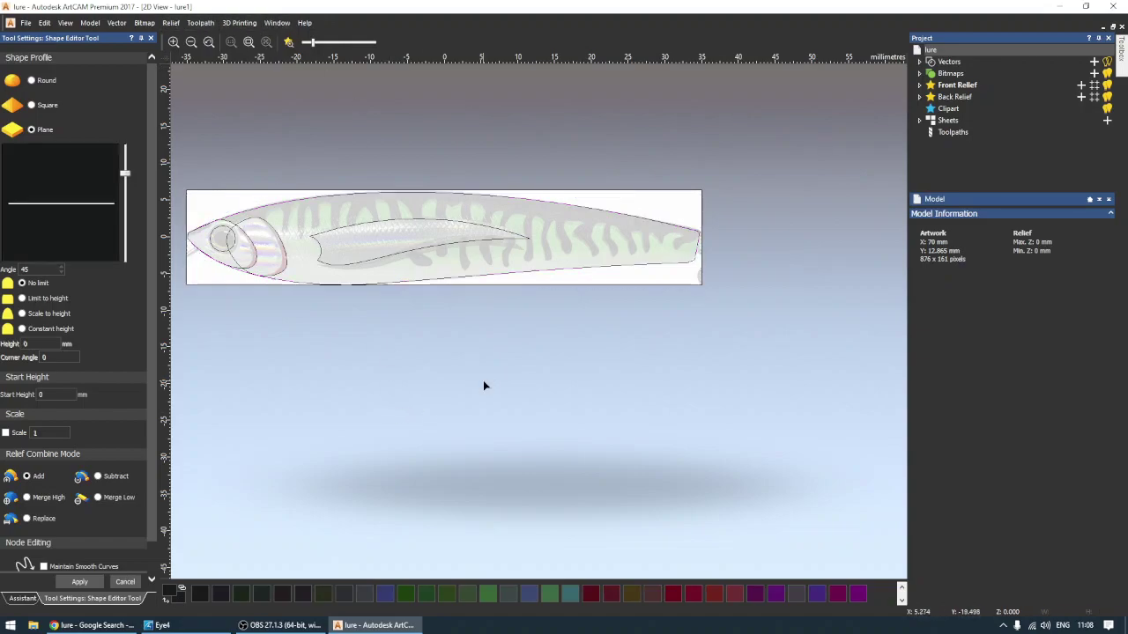
{"action": "scroll", "coordinate": [291, 224], "scroll_direction": "down", "scroll_amount": 1}
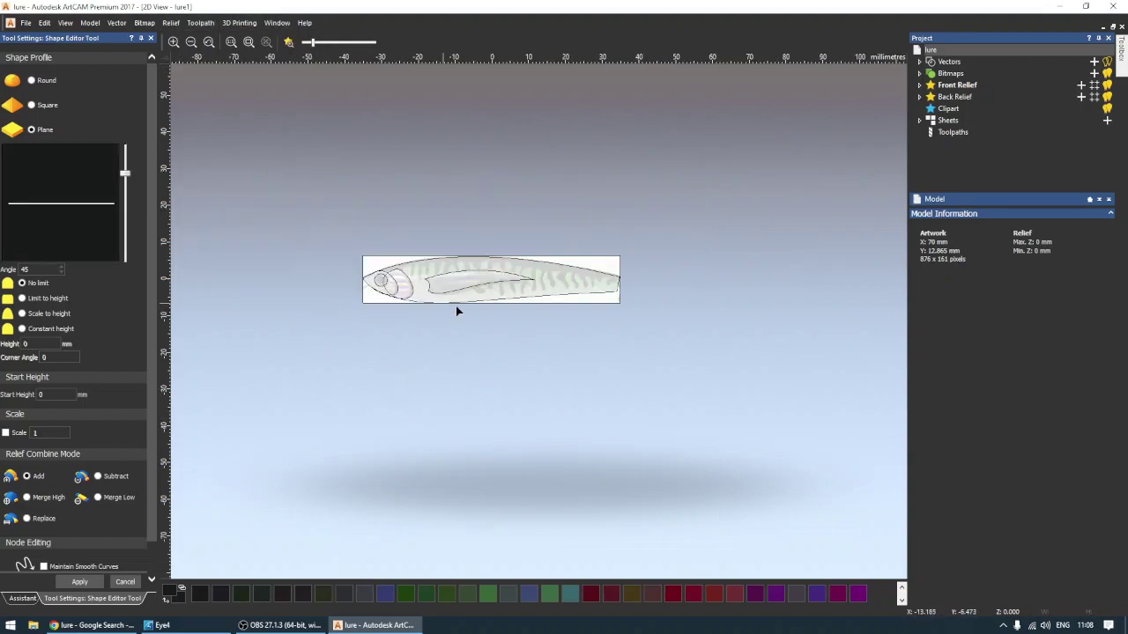
{"action": "scroll", "coordinate": [433, 285], "scroll_direction": "up", "scroll_amount": 1}
{"action": "scroll", "coordinate": [370, 292], "scroll_direction": "up", "scroll_amount": 1}
{"action": "scroll", "coordinate": [375, 329], "scroll_direction": "down", "scroll_amount": 1}
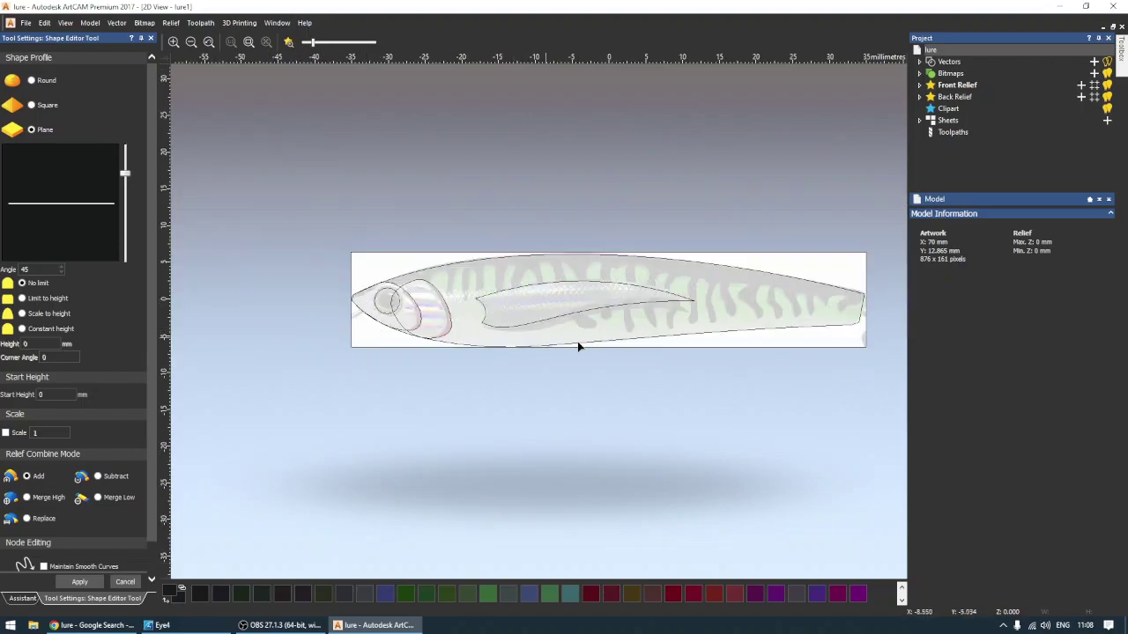
{"action": "left_click", "coordinate": [786, 331]}
{"action": "scroll", "coordinate": [853, 331], "scroll_direction": "up", "scroll_amount": 3}
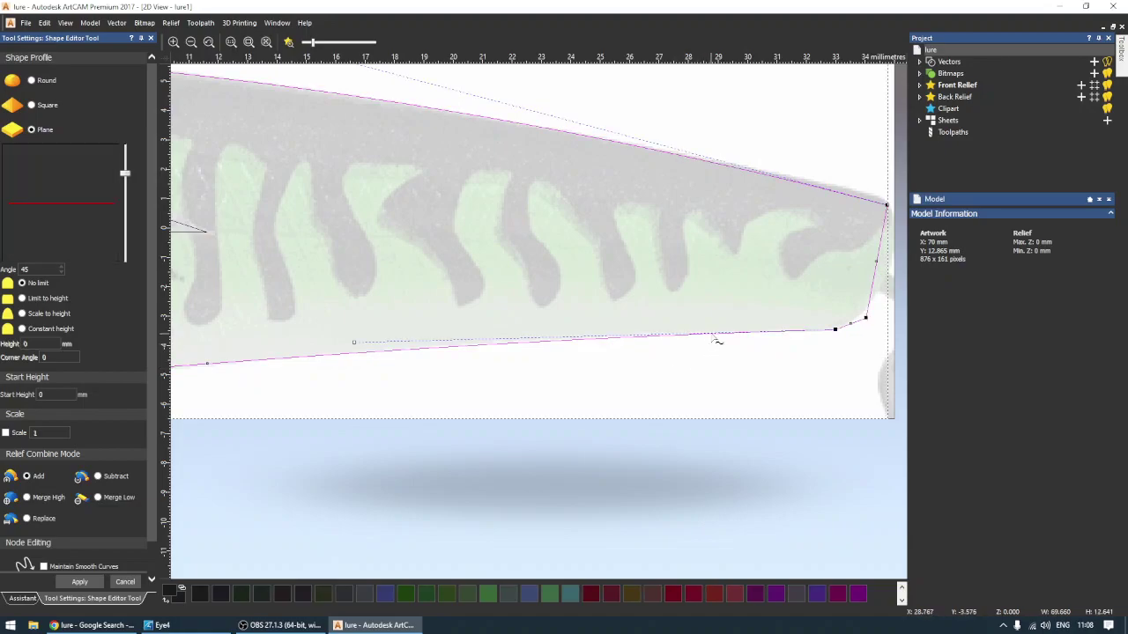
Deselect the lure outline and close the shape editing settings.
{"action": "left_click", "coordinate": [617, 373]}
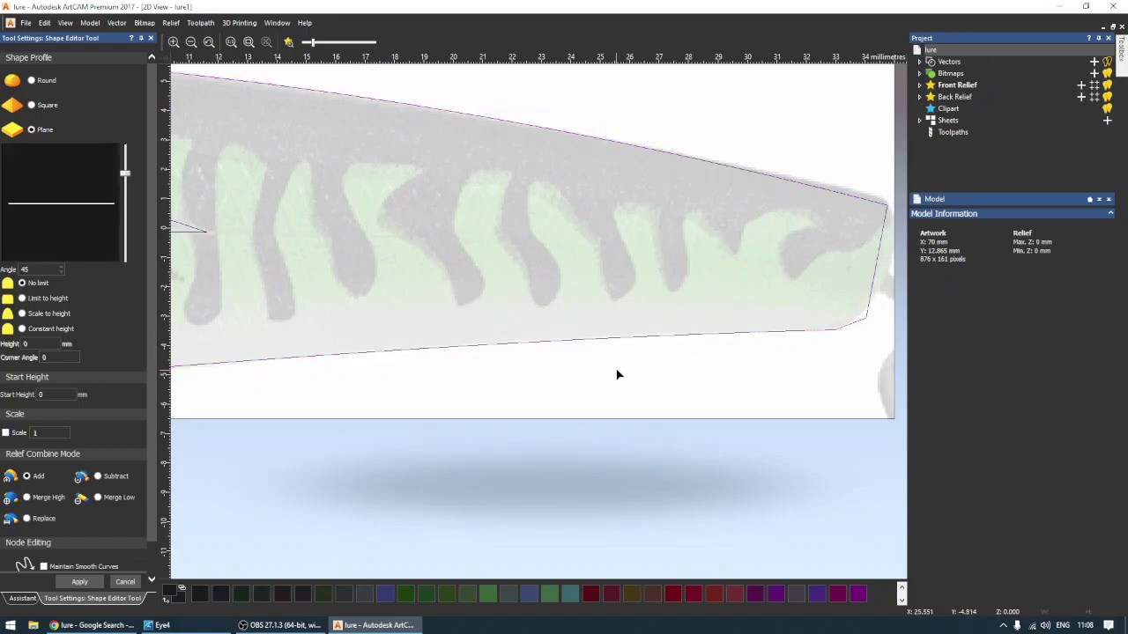
{"action": "scroll", "coordinate": [539, 317], "scroll_direction": "down", "scroll_amount": 3}
{"action": "left_click", "coordinate": [149, 40]}
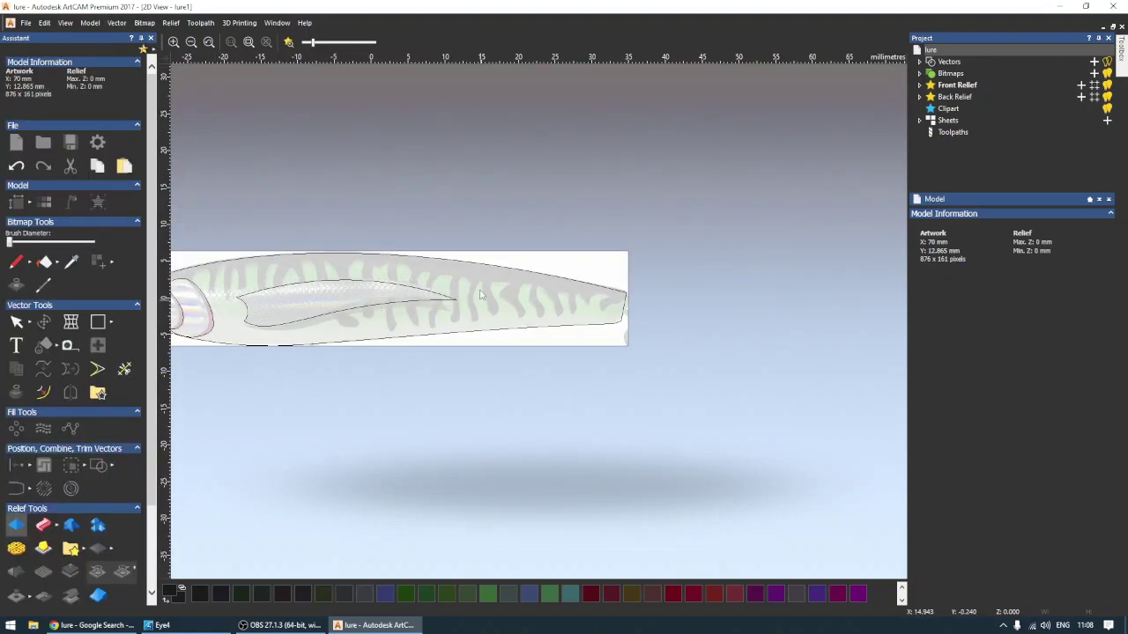
Cut the lure body outline and paste it back onto the canvas.
{"action": "left_click", "coordinate": [478, 269]}
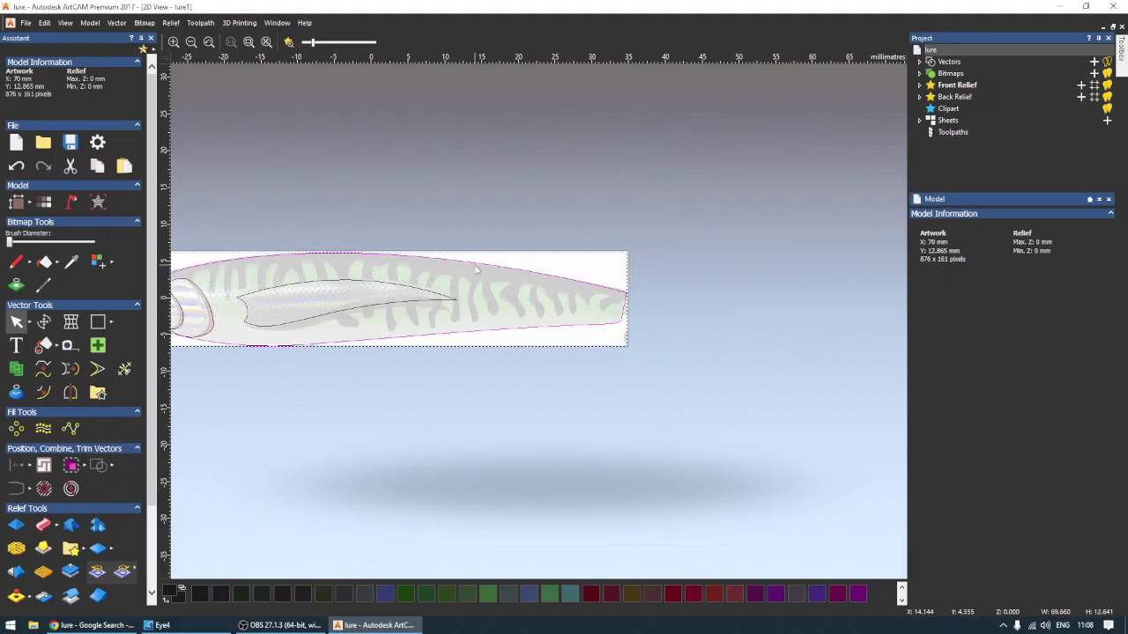
{"action": "right_click", "coordinate": [475, 269]}
{"action": "left_click", "coordinate": [478, 274]}
{"action": "right_click", "coordinate": [475, 294]}
{"action": "left_click", "coordinate": [526, 301]}
Inspect the pasted outline's nodes in node-editing mode, zooming in and out.
{"action": "key", "text": "n"}
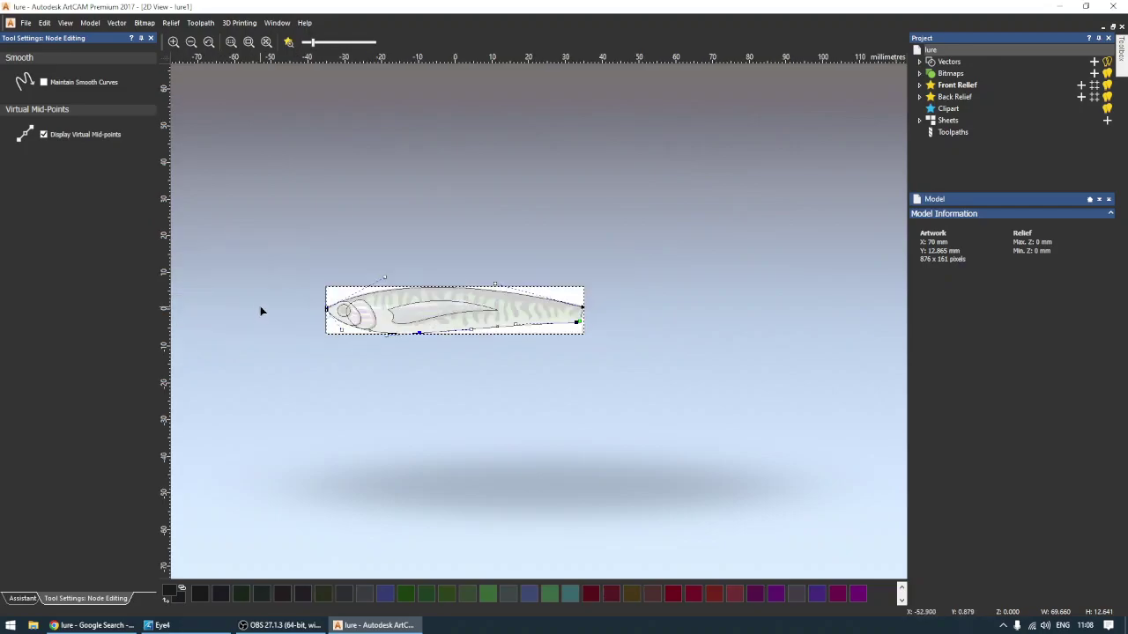
{"action": "scroll", "coordinate": [259, 311], "scroll_direction": "down", "scroll_amount": 2}
{"action": "scroll", "coordinate": [353, 317], "scroll_direction": "up", "scroll_amount": 5}
{"action": "scroll", "coordinate": [382, 279], "scroll_direction": "up", "scroll_amount": 5}
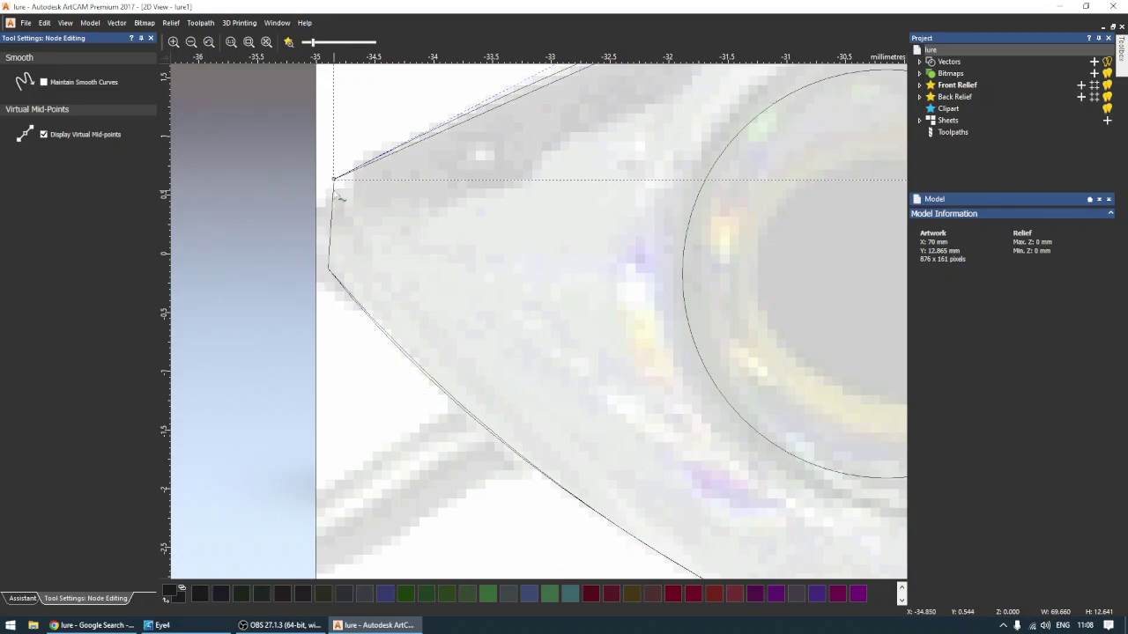
{"action": "scroll", "coordinate": [448, 255], "scroll_direction": "down", "scroll_amount": 5}
{"action": "scroll", "coordinate": [468, 250], "scroll_direction": "down", "scroll_amount": 5}
{"action": "scroll", "coordinate": [685, 252], "scroll_direction": "down", "scroll_amount": 1}
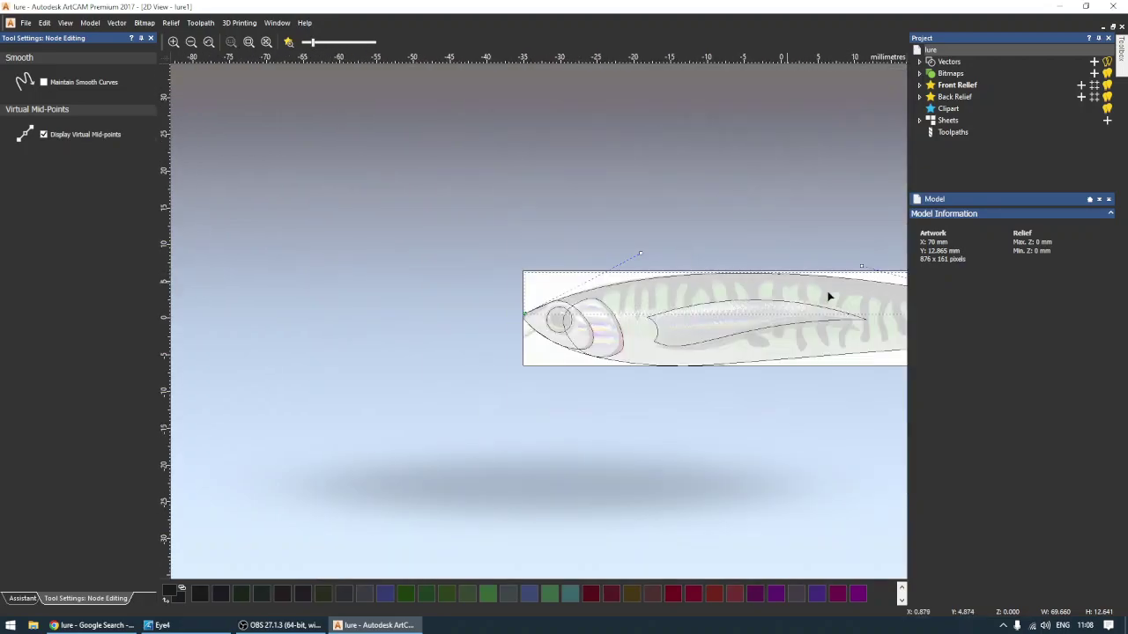
{"action": "scroll", "coordinate": [830, 298], "scroll_direction": "down", "scroll_amount": 2}
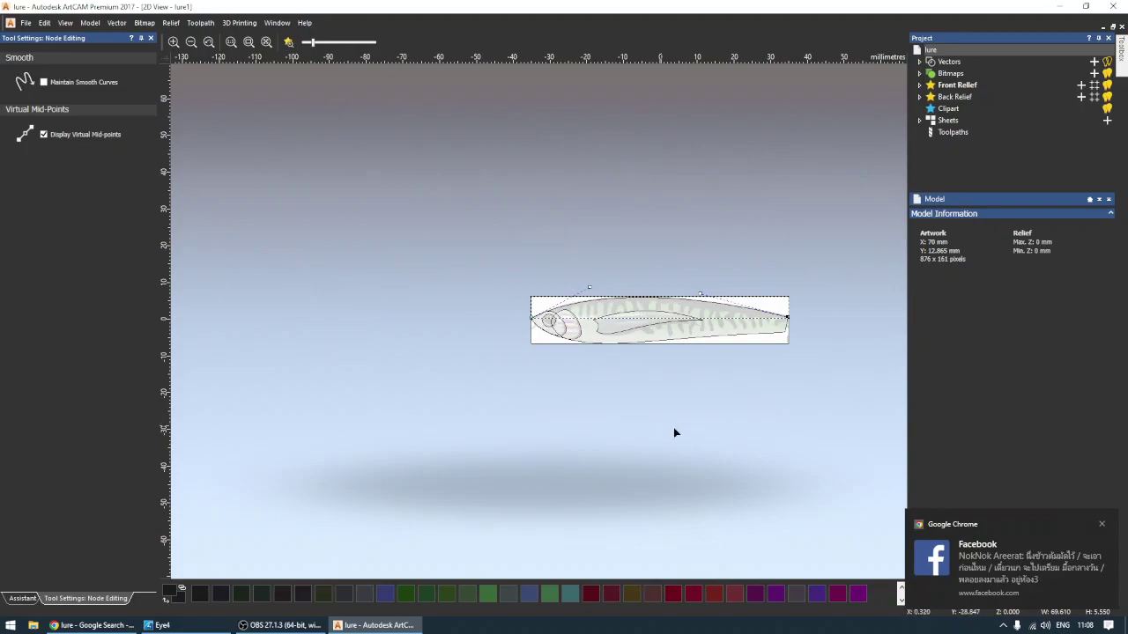
Dismiss the browser notification and leave node editing for the main tools.
{"action": "mouse_move", "coordinate": [1101, 524]}
{"action": "left_click", "coordinate": [1101, 524]}
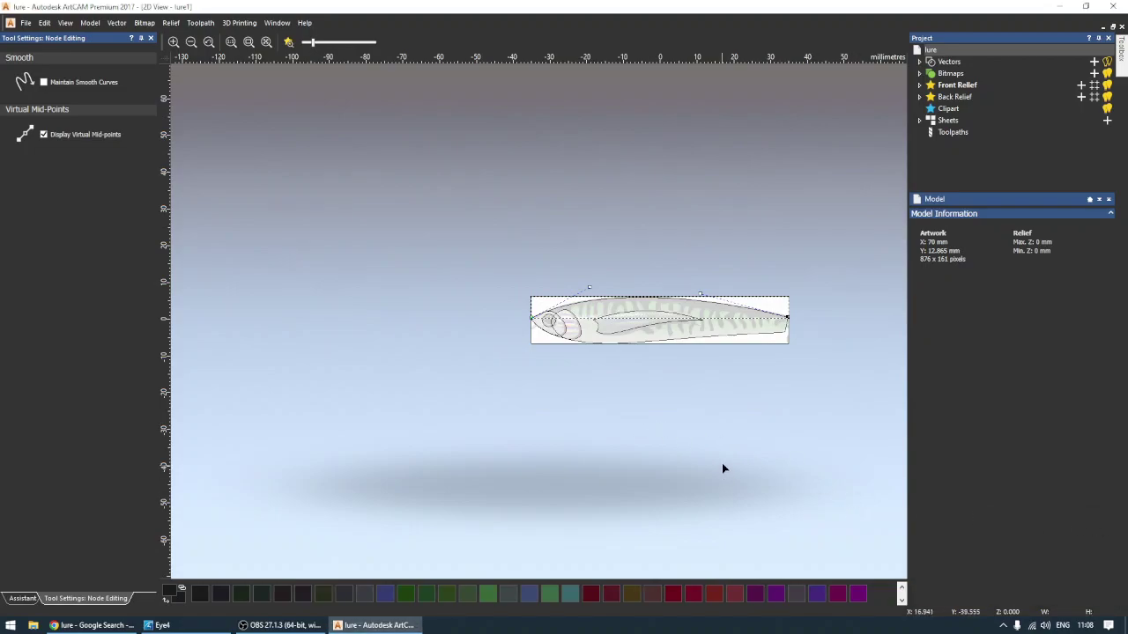
{"action": "scroll", "coordinate": [599, 326], "scroll_direction": "up", "scroll_amount": 5}
{"action": "scroll", "coordinate": [529, 291], "scroll_direction": "up", "scroll_amount": 2}
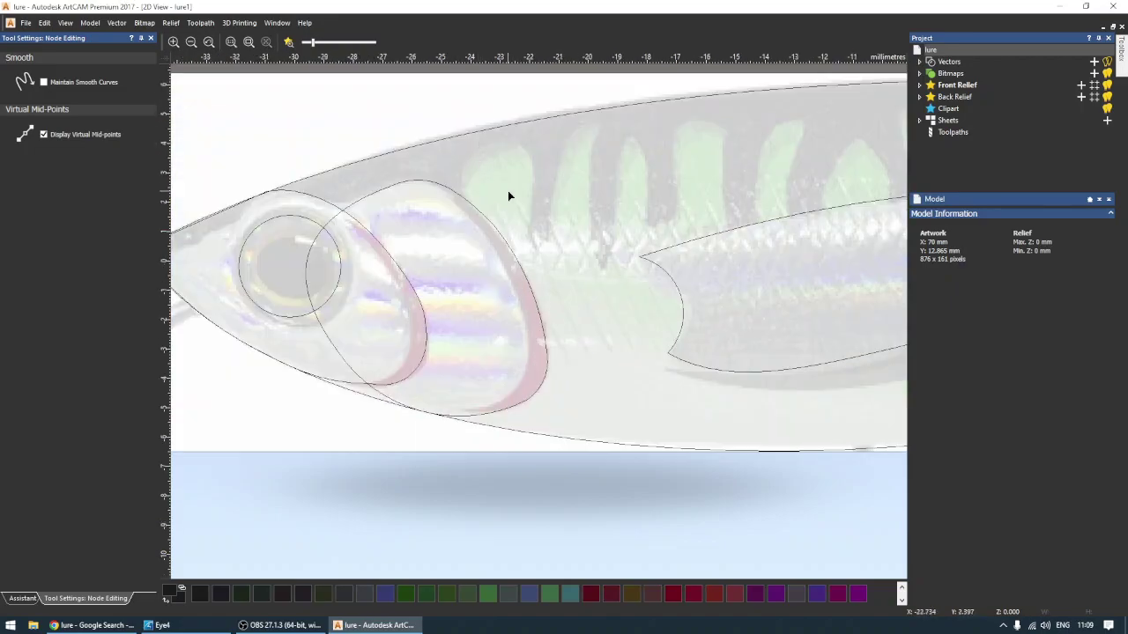
{"action": "scroll", "coordinate": [508, 194], "scroll_direction": "down", "scroll_amount": 5}
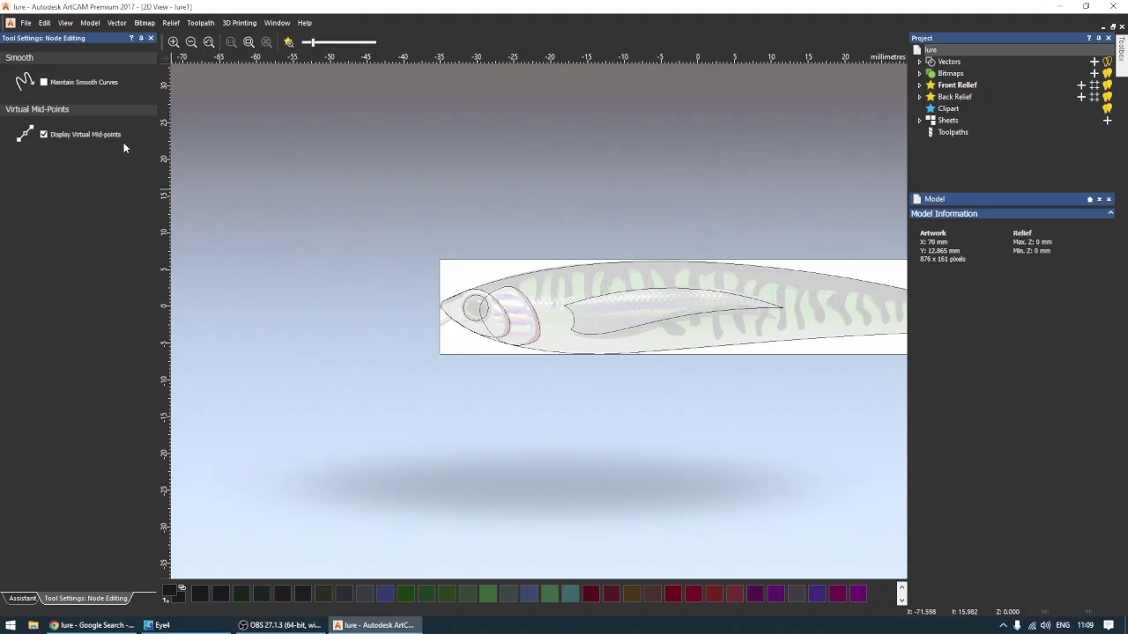
{"action": "left_click", "coordinate": [151, 38]}
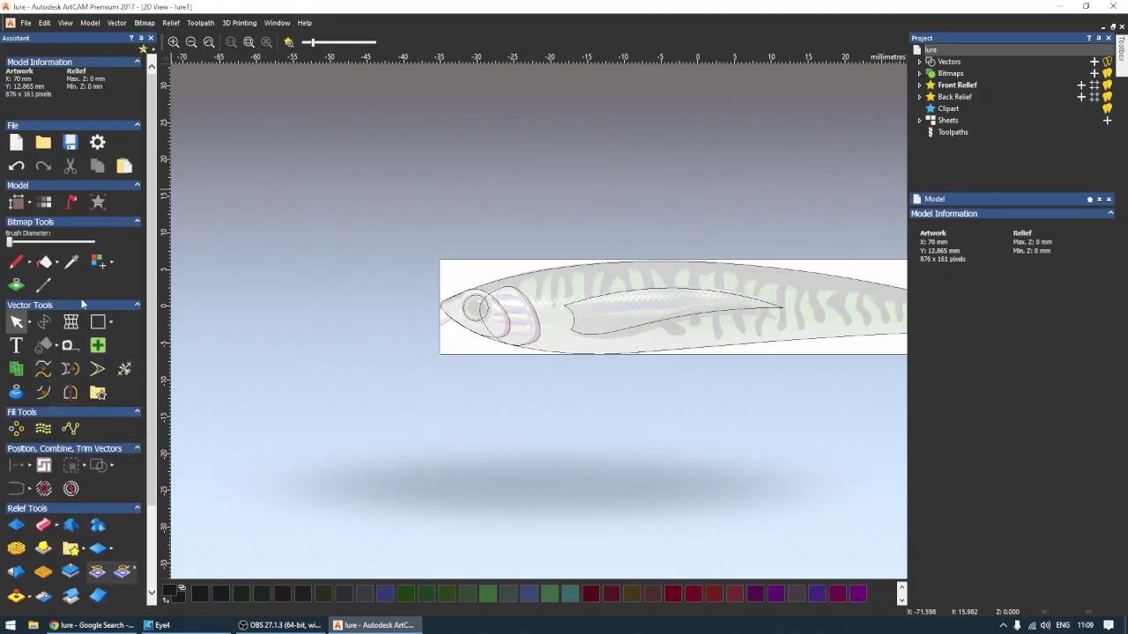
Draw a vertical polyline from above the lure's head to just above its back.
{"action": "left_click", "coordinate": [113, 322]}
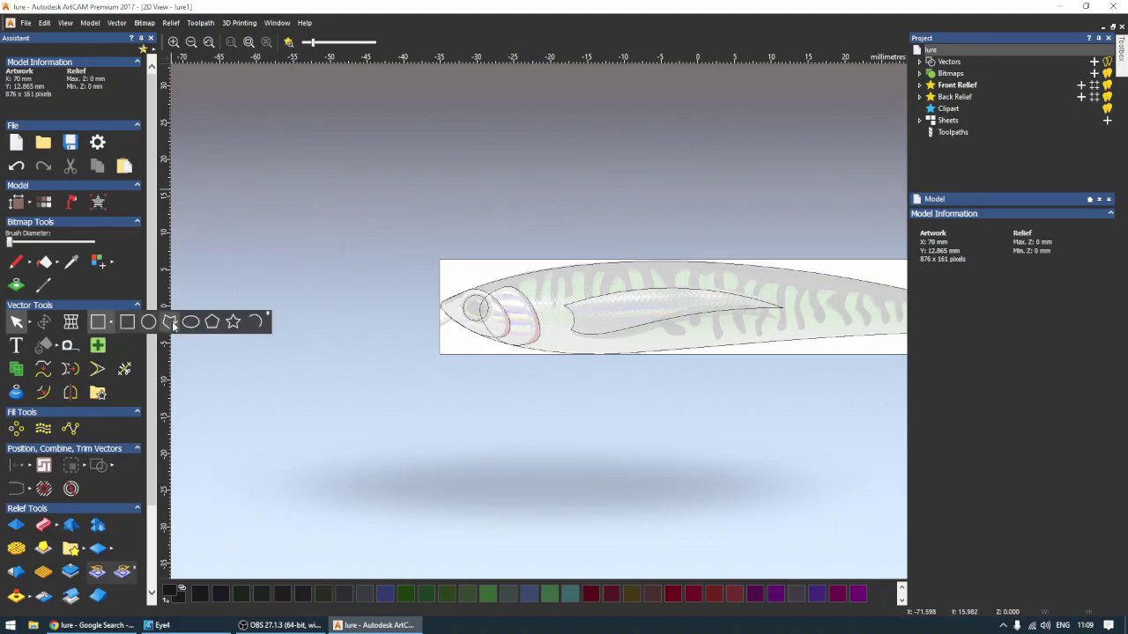
{"action": "left_click", "coordinate": [172, 326]}
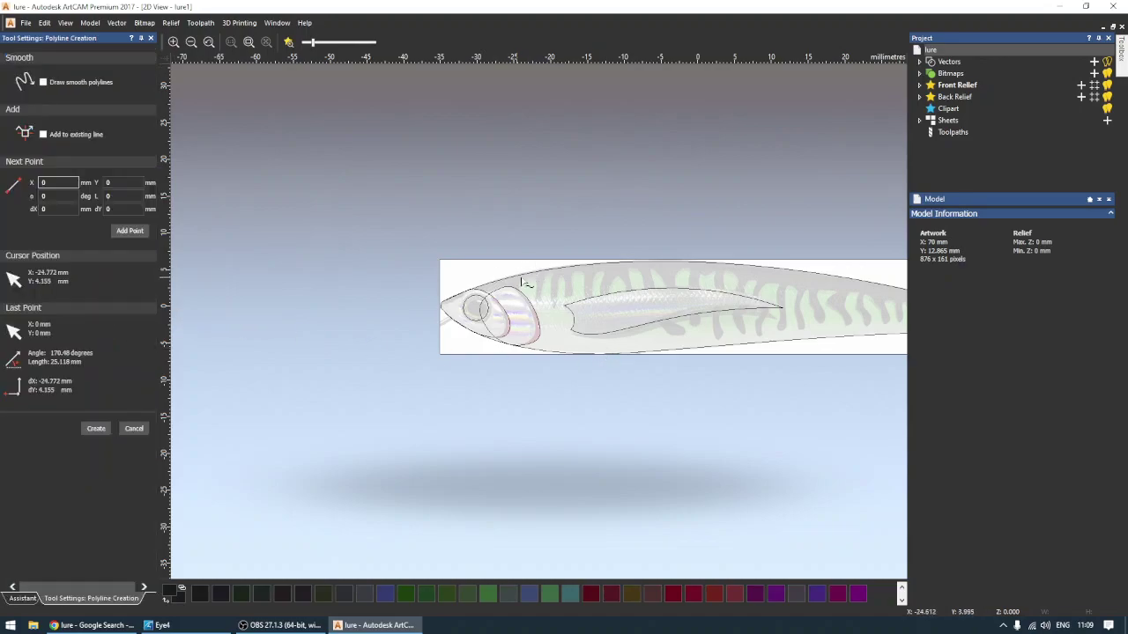
{"action": "left_click", "coordinate": [507, 191]}
{"action": "left_click", "coordinate": [508, 254]}
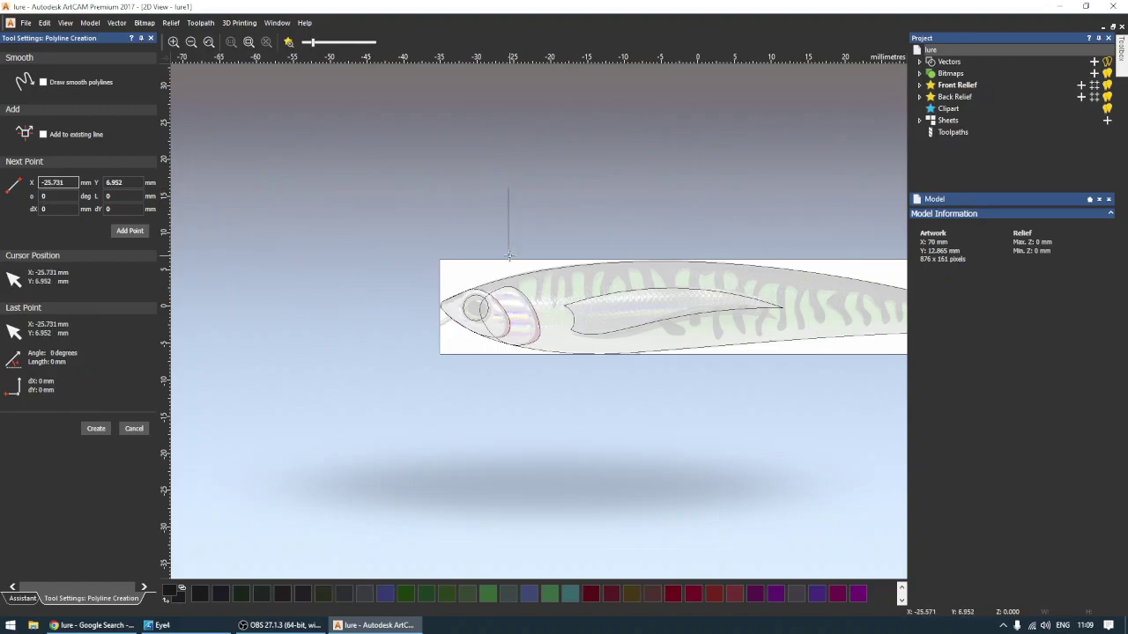
{"action": "key", "text": "Escape"}
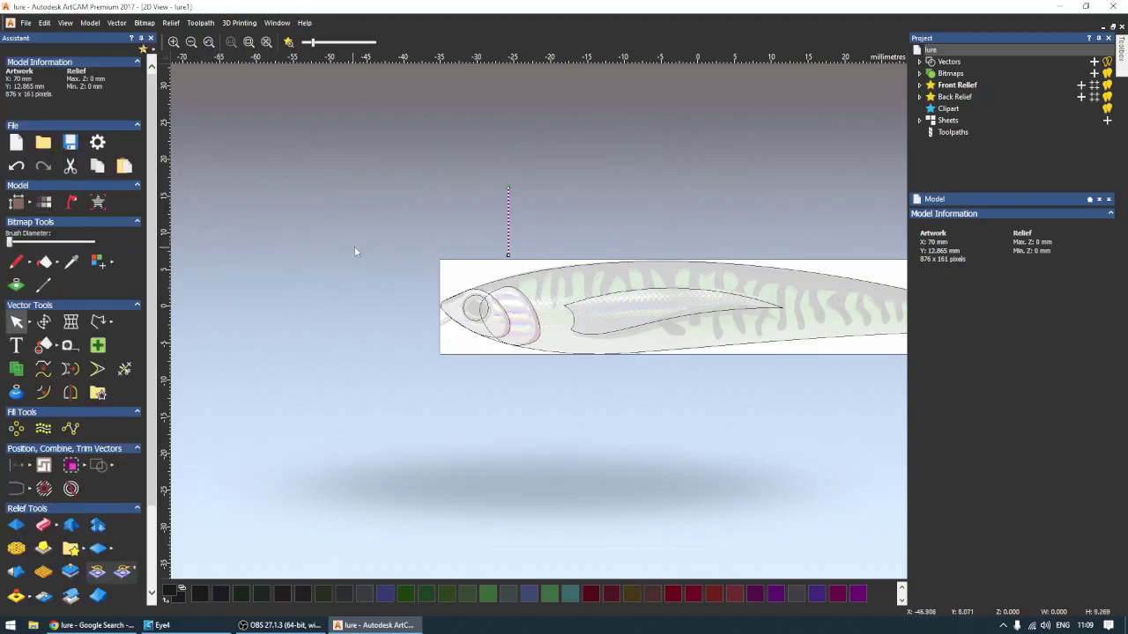
Make three copies of the vertical line spaced to the right above the lure.
{"action": "left_click", "coordinate": [613, 216]}
{"action": "key", "text": "ctrl+a"}
{"action": "left_click_drag", "start_coordinate": [511, 218], "coordinate": [684, 213]}
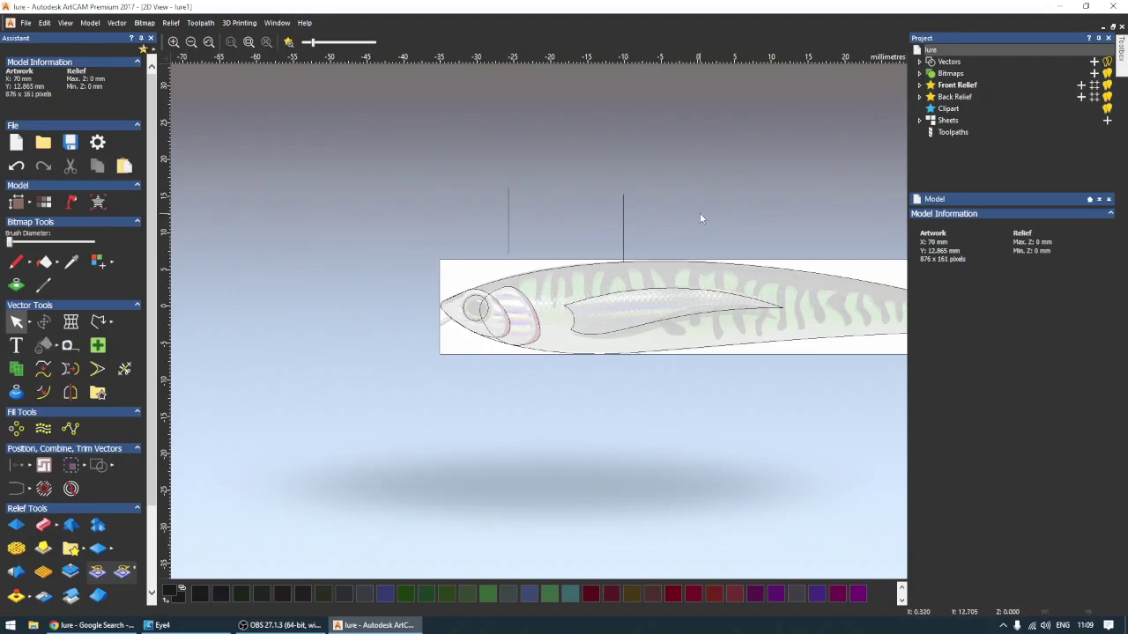
{"action": "key", "text": "ctrl+a"}
{"action": "left_click_drag", "start_coordinate": [507, 222], "coordinate": [799, 221]}
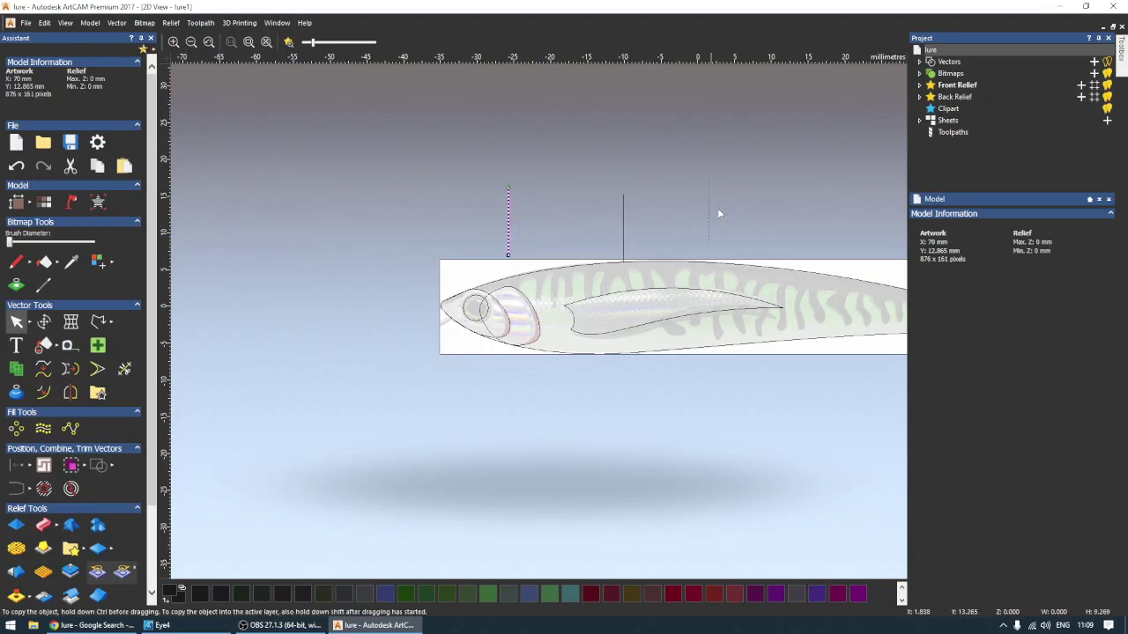
{"action": "left_click", "coordinate": [802, 220]}
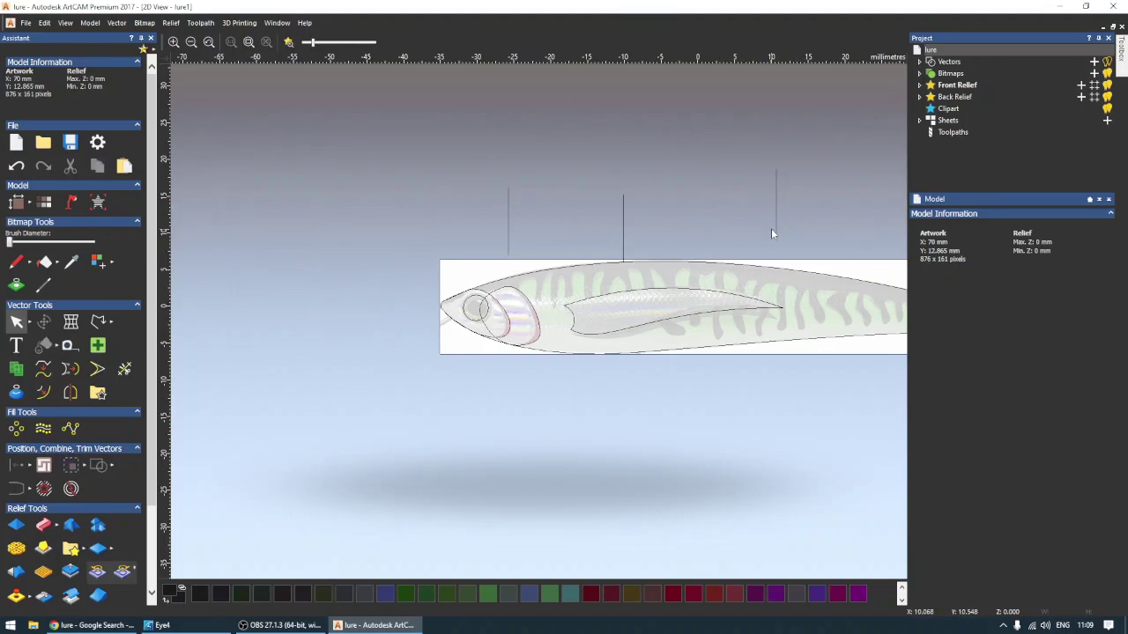
{"action": "left_click", "coordinate": [776, 234]}
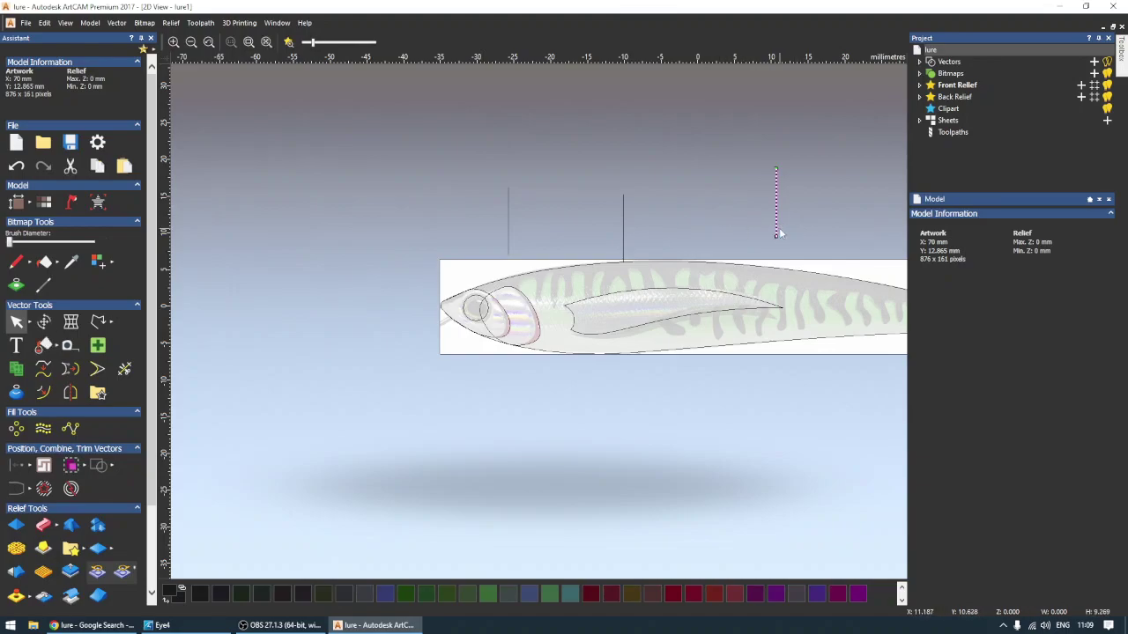
{"action": "left_click", "coordinate": [508, 222]}
{"action": "left_click_drag", "start_coordinate": [507, 220], "coordinate": [576, 220]}
{"action": "left_click", "coordinate": [507, 222]}
Shorten the first line by moving its top node down.
{"action": "double_click", "coordinate": [509, 186]}
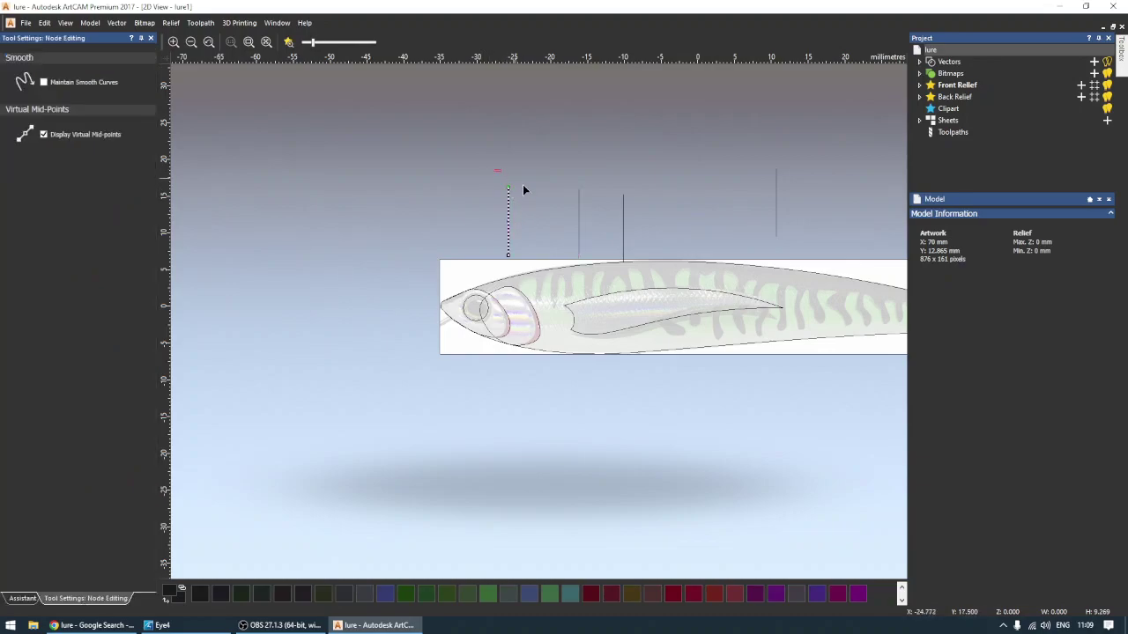
{"action": "left_click", "coordinate": [509, 188]}
{"action": "key", "text": "Down"}
{"action": "key", "text": "Down"}
{"action": "key", "text": "Down"}
{"action": "key", "text": "Down"}
{"action": "key", "text": "Down"}
{"action": "key", "text": "Down"}
{"action": "key", "text": "Down"}
{"action": "key", "text": "Down"}
{"action": "key", "text": "Down"}
Bend all four vertical lines into arcs with the A key.
{"action": "key", "text": "n"}
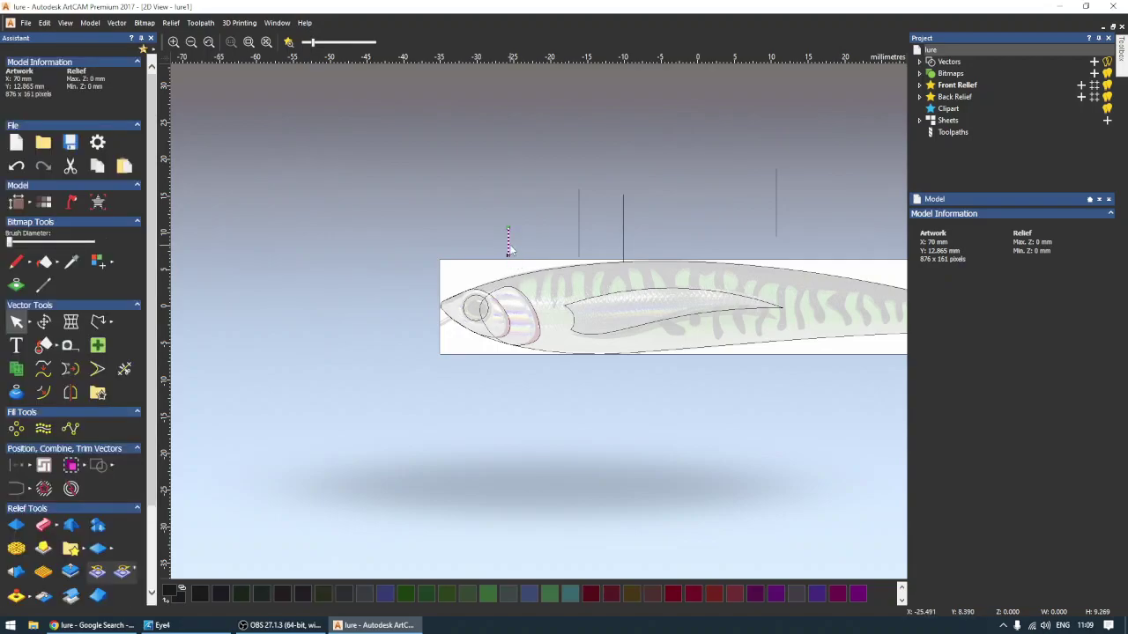
{"action": "key", "text": "n"}
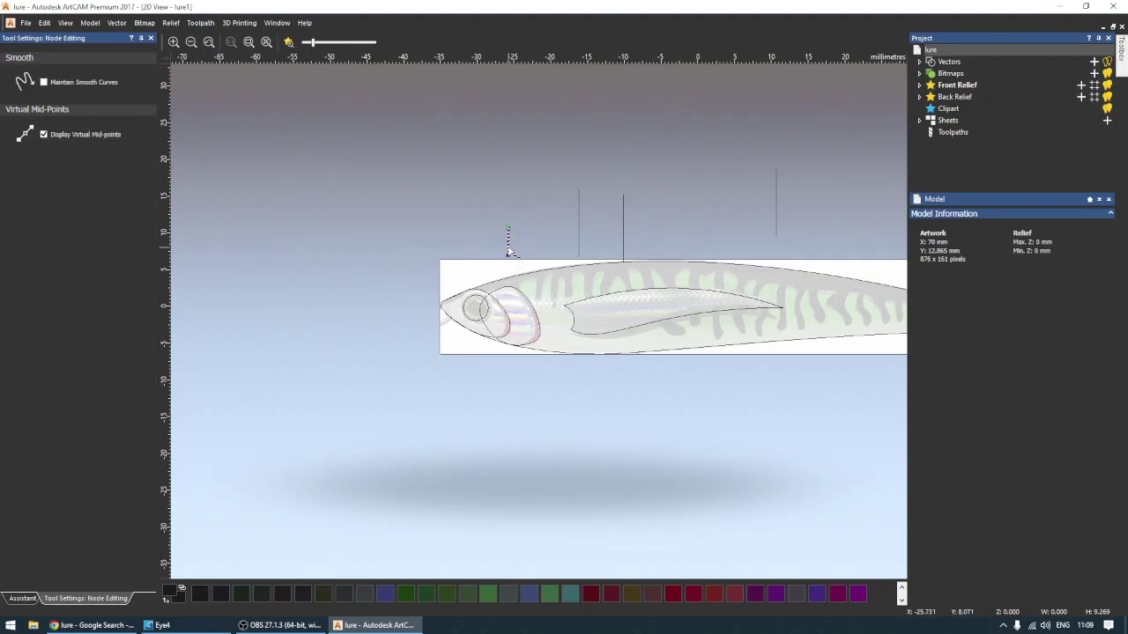
{"action": "key", "text": "a"}
{"action": "left_click", "coordinate": [577, 229]}
{"action": "key", "text": "a"}
{"action": "left_click", "coordinate": [623, 236]}
{"action": "key", "text": "a"}
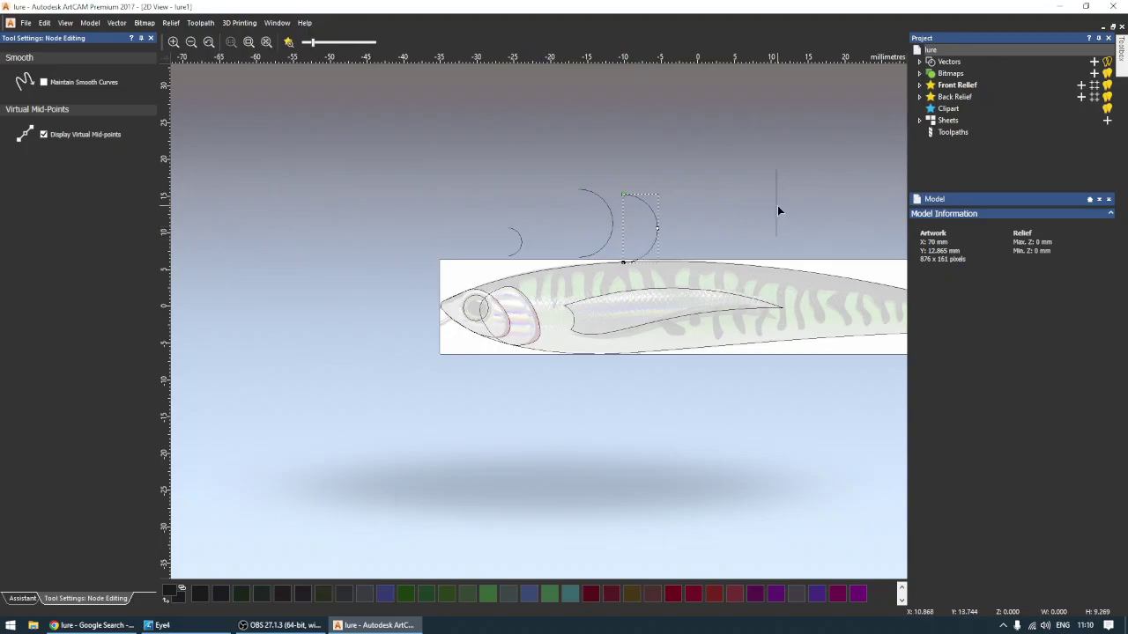
{"action": "left_click", "coordinate": [777, 211]}
{"action": "key", "text": "a"}
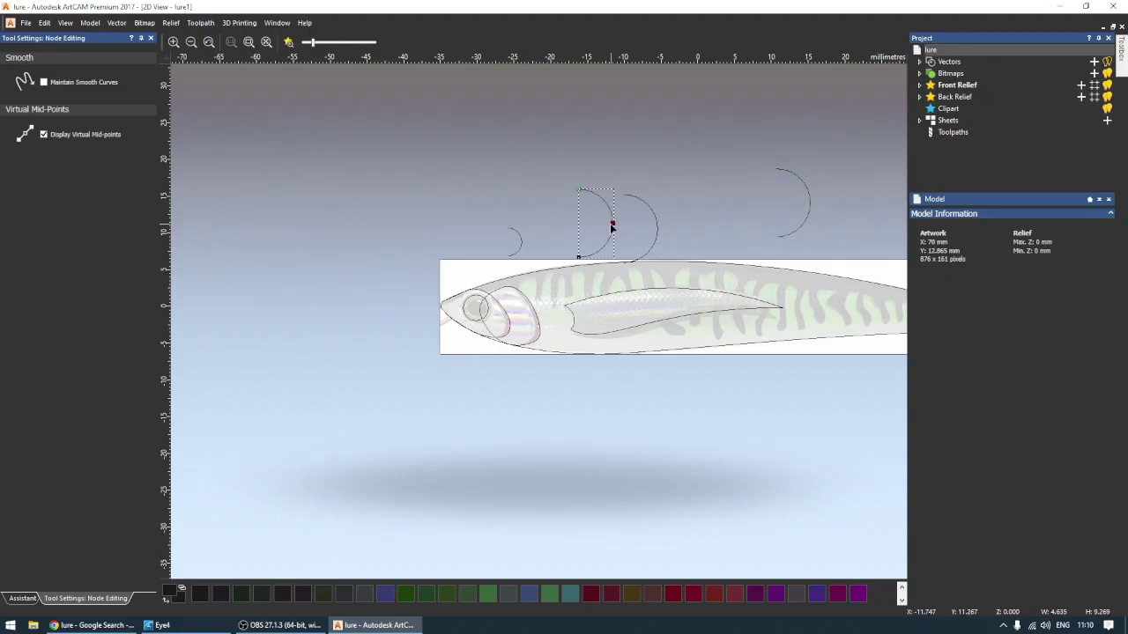
Reshape the rightmost arc into a narrower curve with a different bulge.
{"action": "left_click", "coordinate": [599, 225]}
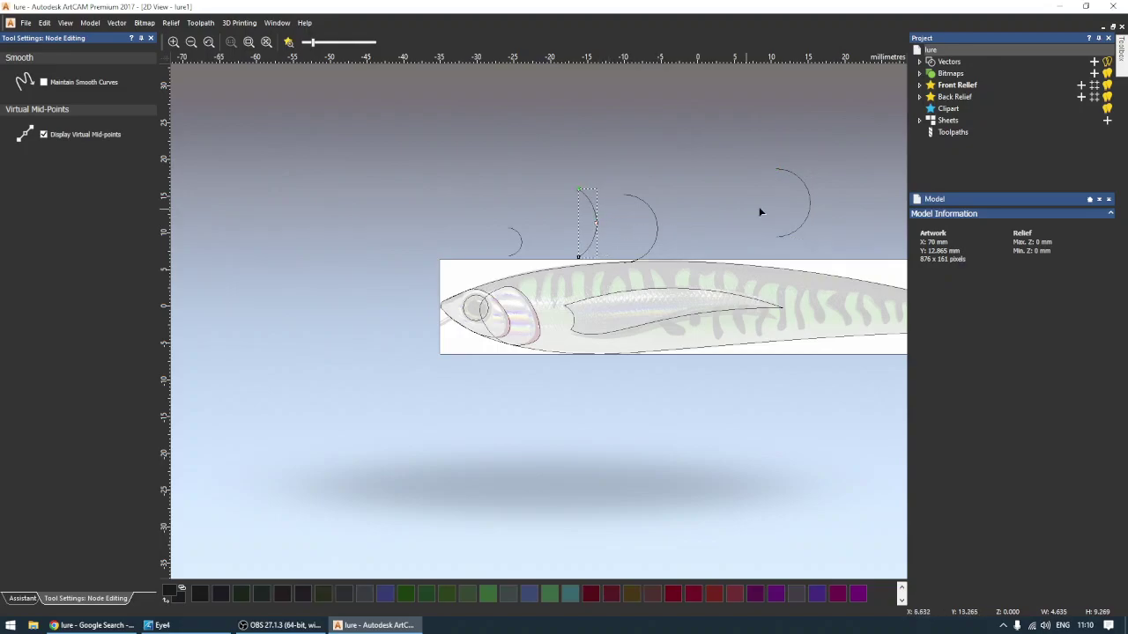
{"action": "scroll", "coordinate": [795, 192], "scroll_direction": "down", "scroll_amount": 3}
{"action": "scroll", "coordinate": [597, 312], "scroll_direction": "up", "scroll_amount": 3}
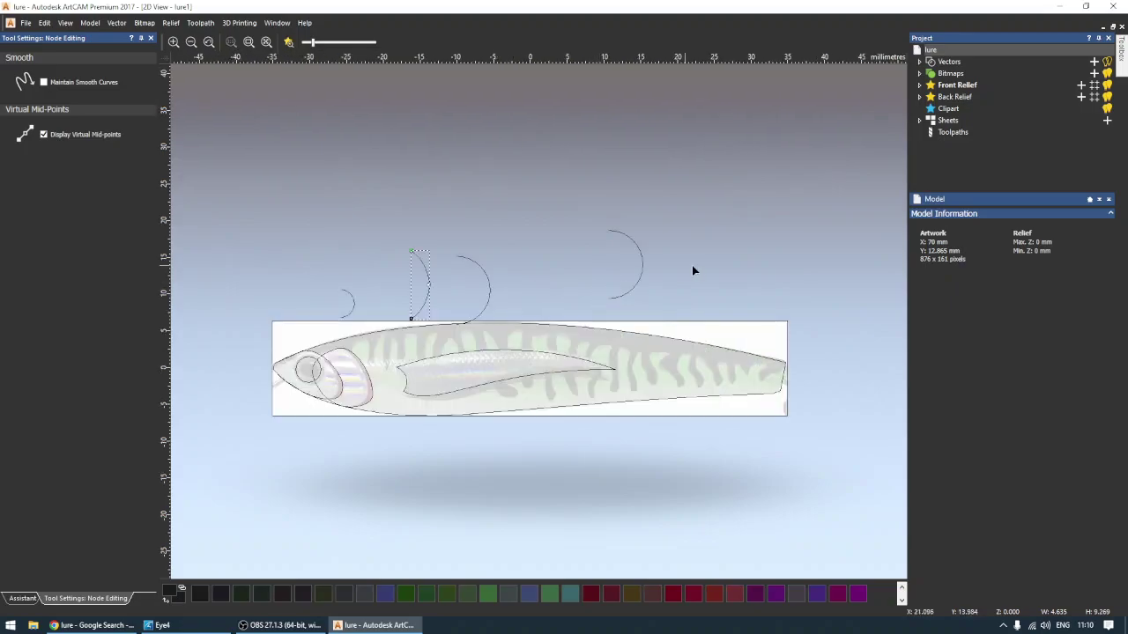
{"action": "left_click", "coordinate": [643, 265]}
{"action": "mouse_move", "coordinate": [654, 298]}
{"action": "left_mouse_down"}
{"action": "mouse_move", "coordinate": [635, 269]}
{"action": "mouse_move", "coordinate": [611, 282]}
{"action": "left_mouse_up"}
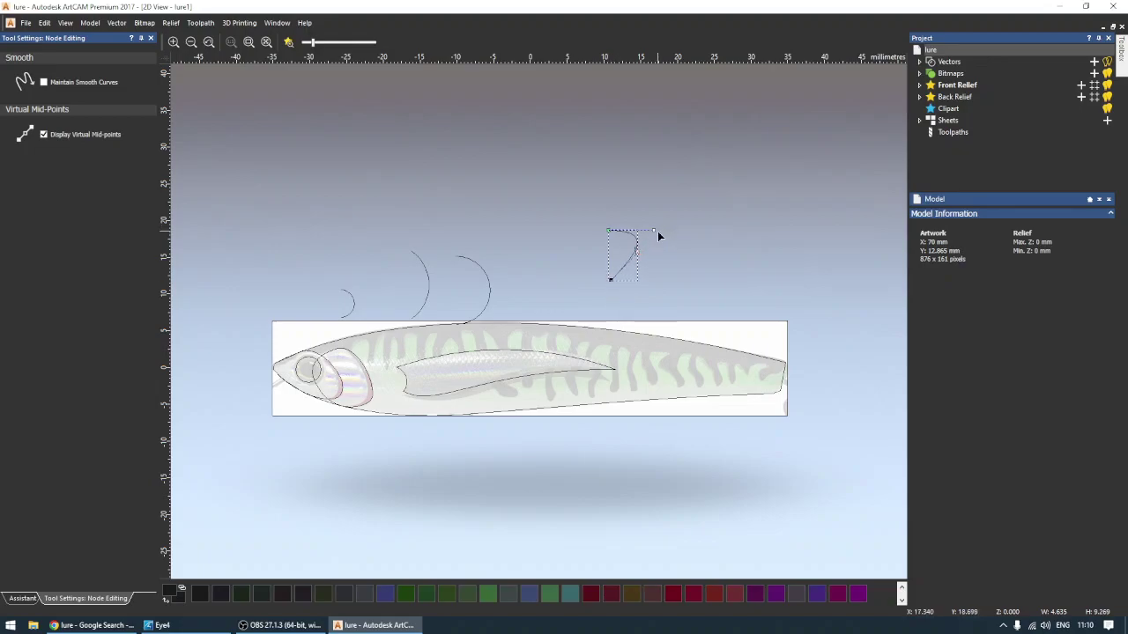
{"action": "left_click_drag", "start_coordinate": [654, 231], "coordinate": [636, 235]}
Move the arc above the lure's back up and to the right.
{"action": "left_click", "coordinate": [489, 302]}
{"action": "key", "text": "n"}
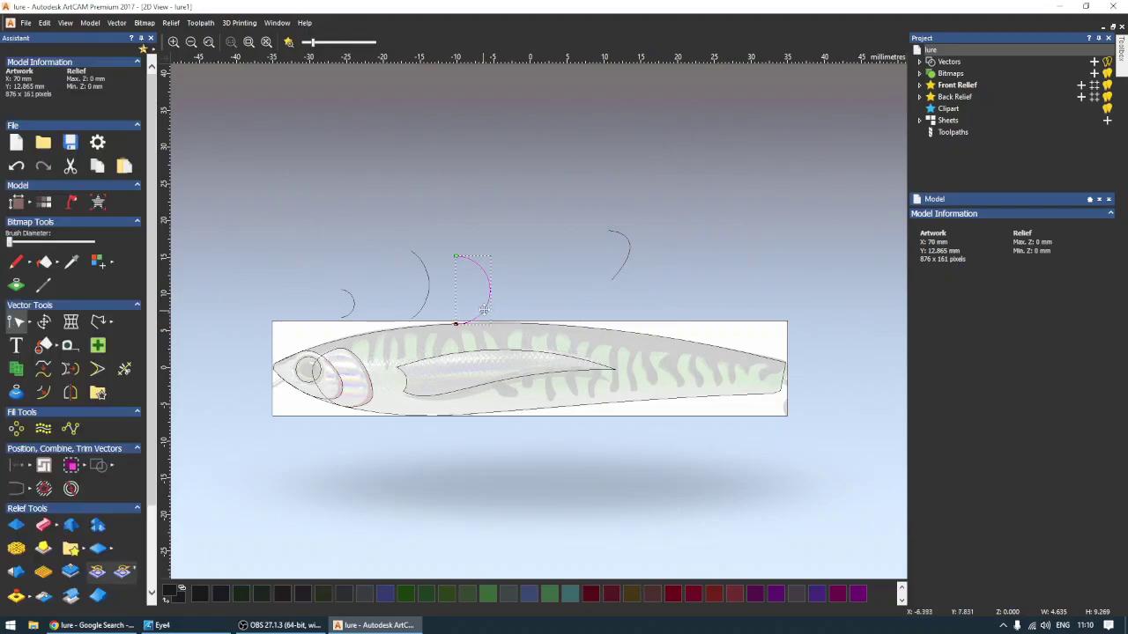
{"action": "left_click_drag", "start_coordinate": [513, 289], "coordinate": [543, 271]}
{"action": "left_click", "coordinate": [596, 254]}
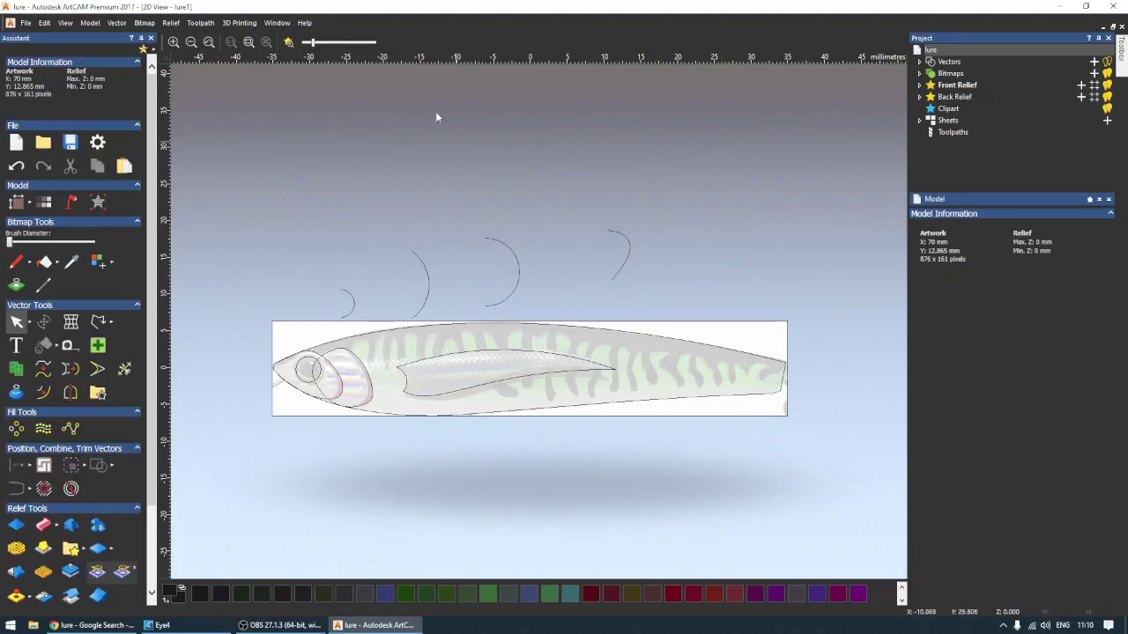
{"action": "left_click", "coordinate": [276, 22]}
Tile the 2D and 3D views vertically side by side.
{"action": "left_click", "coordinate": [300, 59]}
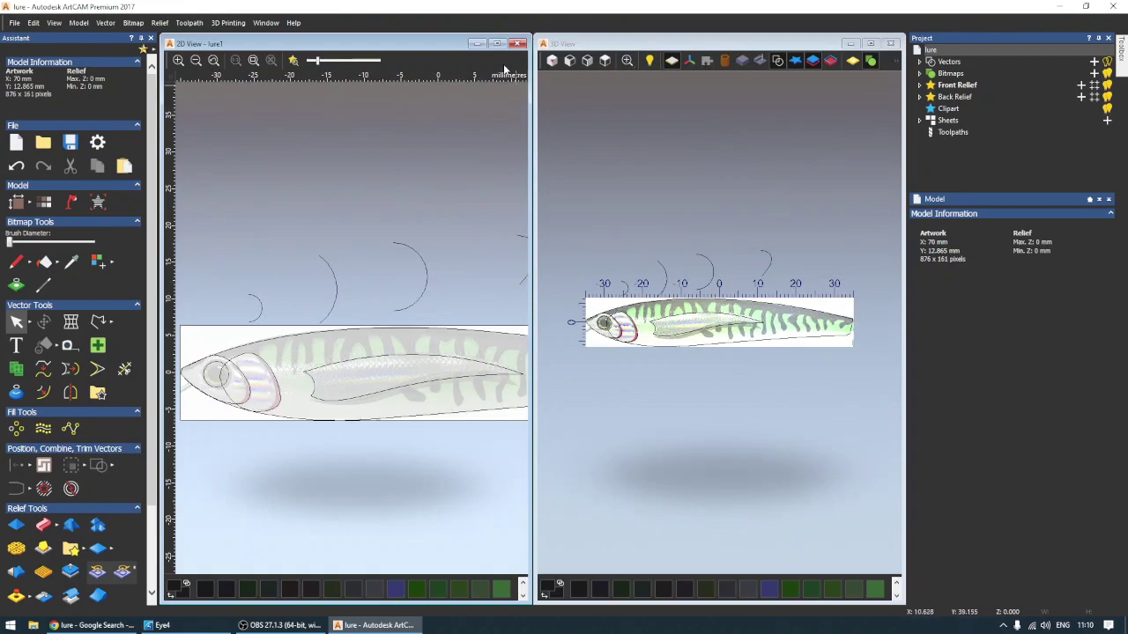
{"action": "scroll", "coordinate": [432, 328], "scroll_direction": "down", "scroll_amount": 2}
{"action": "scroll", "coordinate": [432, 327], "scroll_direction": "down", "scroll_amount": 1}
{"action": "scroll", "coordinate": [420, 354], "scroll_direction": "up", "scroll_amount": 1}
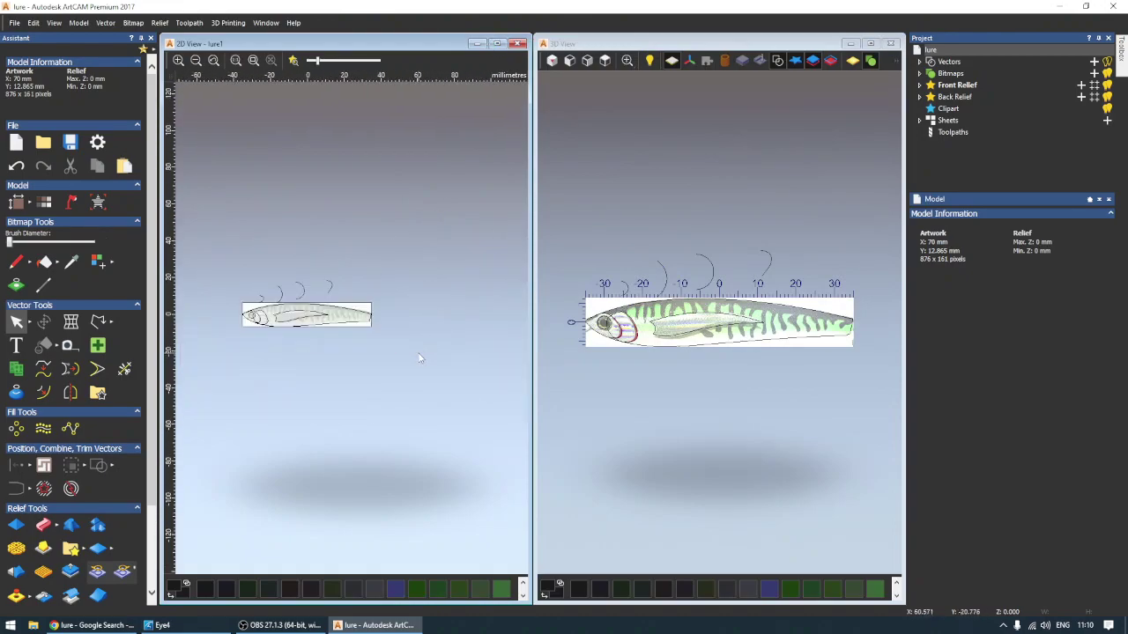
{"action": "scroll", "coordinate": [419, 354], "scroll_direction": "up", "scroll_amount": 2}
{"action": "scroll", "coordinate": [367, 237], "scroll_direction": "down", "scroll_amount": 2}
{"action": "scroll", "coordinate": [361, 242], "scroll_direction": "down", "scroll_amount": 1}
{"action": "scroll", "coordinate": [347, 254], "scroll_direction": "up", "scroll_amount": 2}
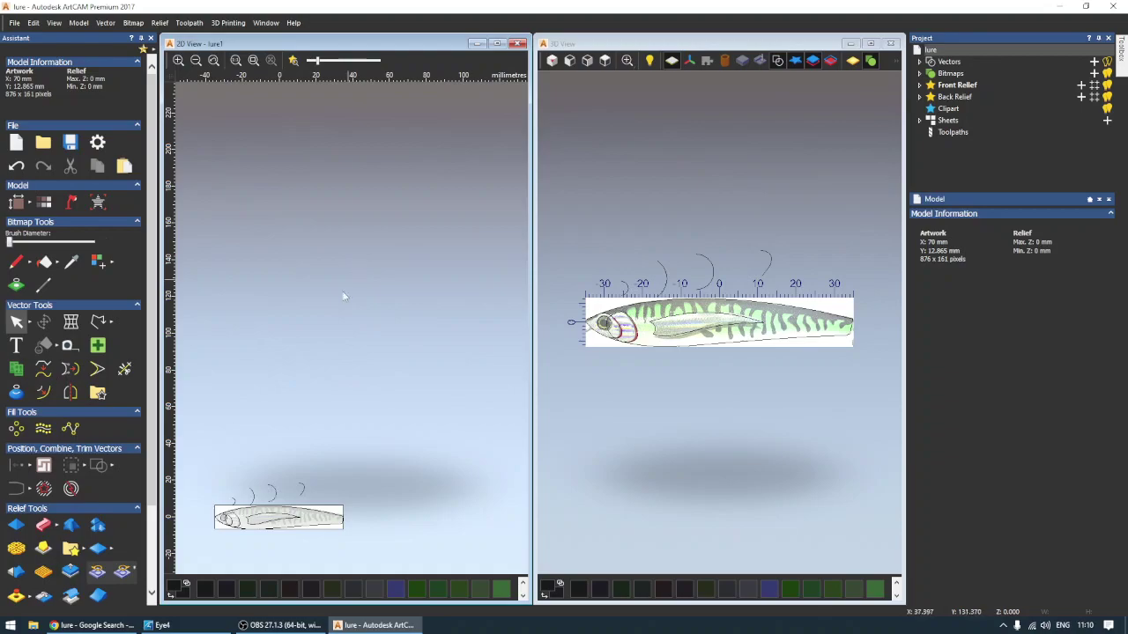
{"action": "scroll", "coordinate": [343, 325], "scroll_direction": "down", "scroll_amount": 2}
{"action": "scroll", "coordinate": [315, 478], "scroll_direction": "up", "scroll_amount": 1}
{"action": "scroll", "coordinate": [331, 418], "scroll_direction": "up", "scroll_amount": 1}
{"action": "scroll", "coordinate": [342, 308], "scroll_direction": "down", "scroll_amount": 1}
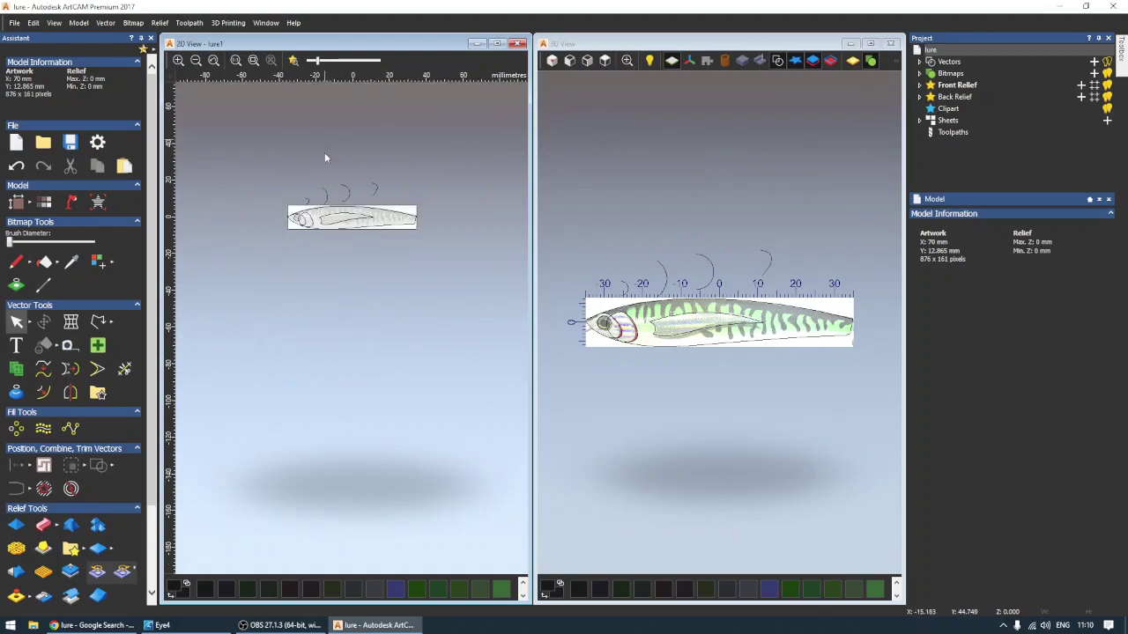
{"action": "scroll", "coordinate": [357, 195], "scroll_direction": "up", "scroll_amount": 1}
{"action": "scroll", "coordinate": [360, 199], "scroll_direction": "up", "scroll_amount": 1}
{"action": "scroll", "coordinate": [397, 225], "scroll_direction": "down", "scroll_amount": 1}
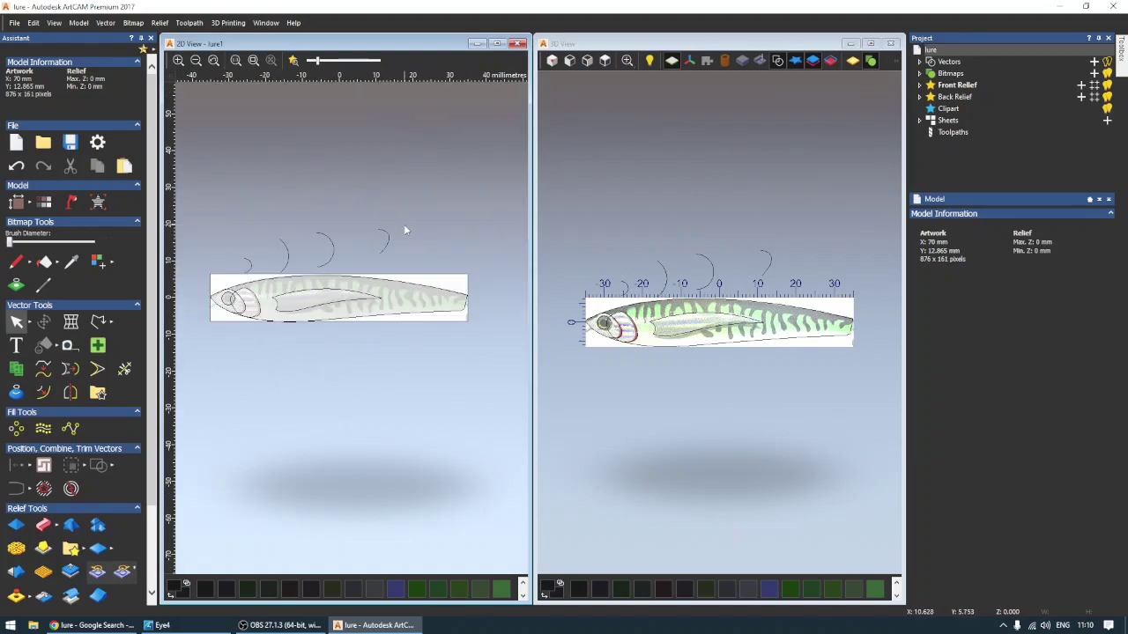
Activate the 3D view and select the fish's upper body outline.
{"action": "left_click", "coordinate": [777, 60]}
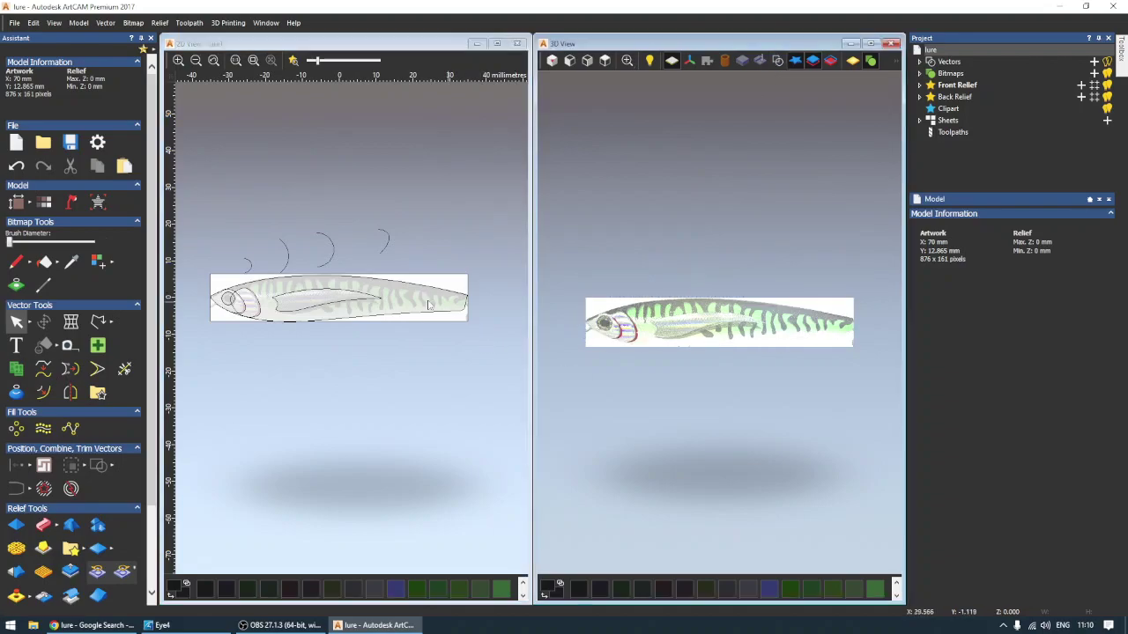
{"action": "left_click", "coordinate": [370, 283]}
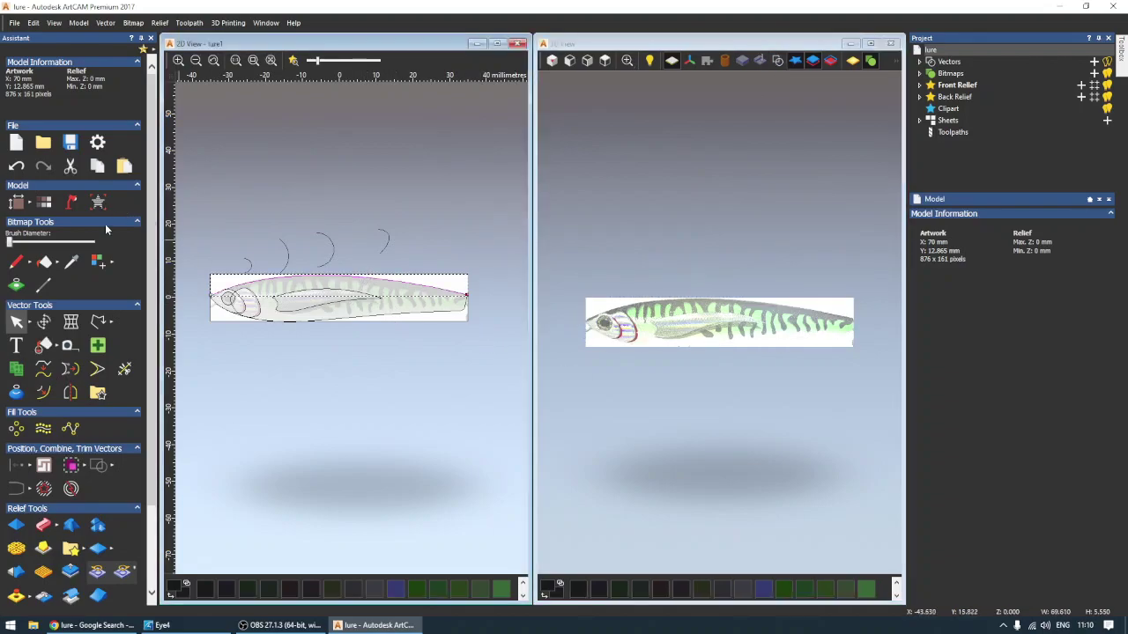
{"action": "left_click", "coordinate": [58, 526]}
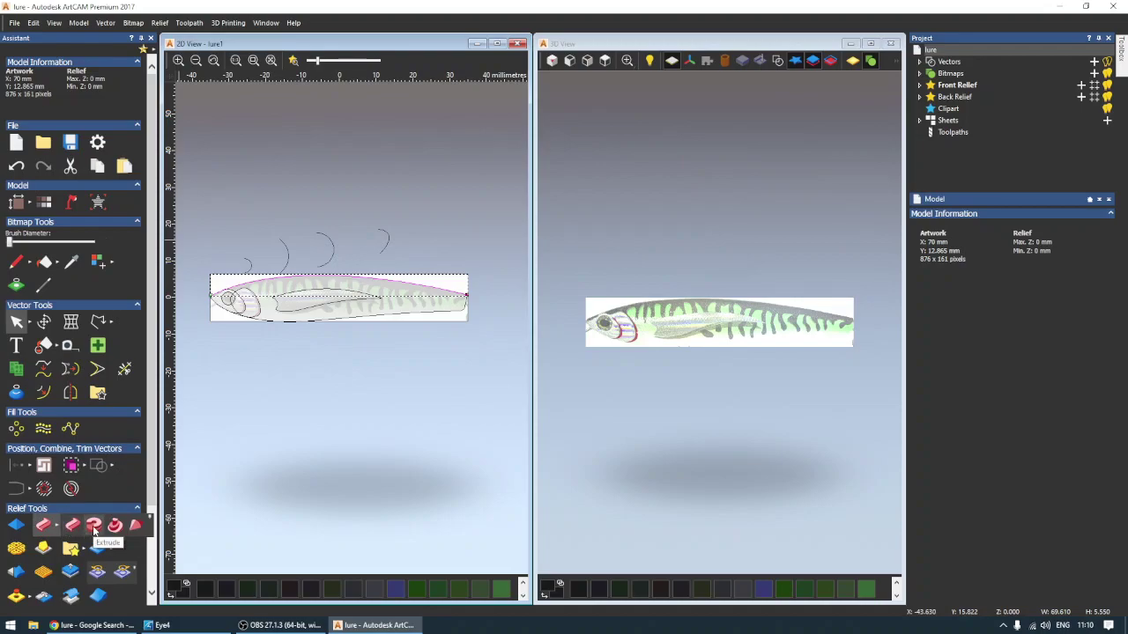
Start Two Rail Sweep with the upper and lower body outlines as drive rails.
{"action": "left_click", "coordinate": [79, 527]}
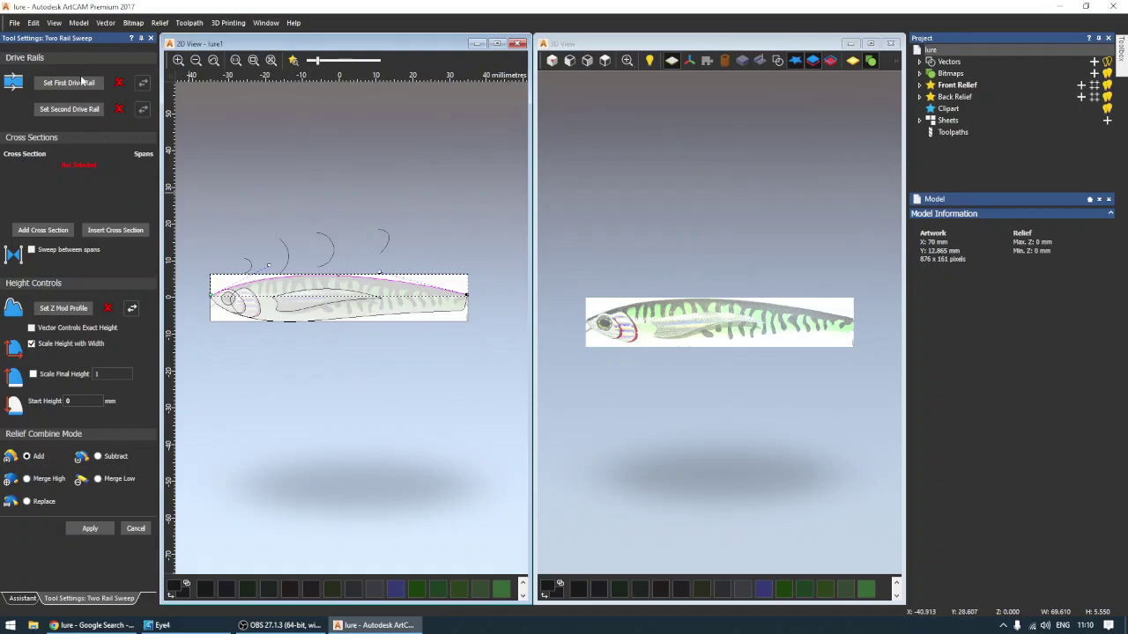
{"action": "left_click", "coordinate": [88, 83]}
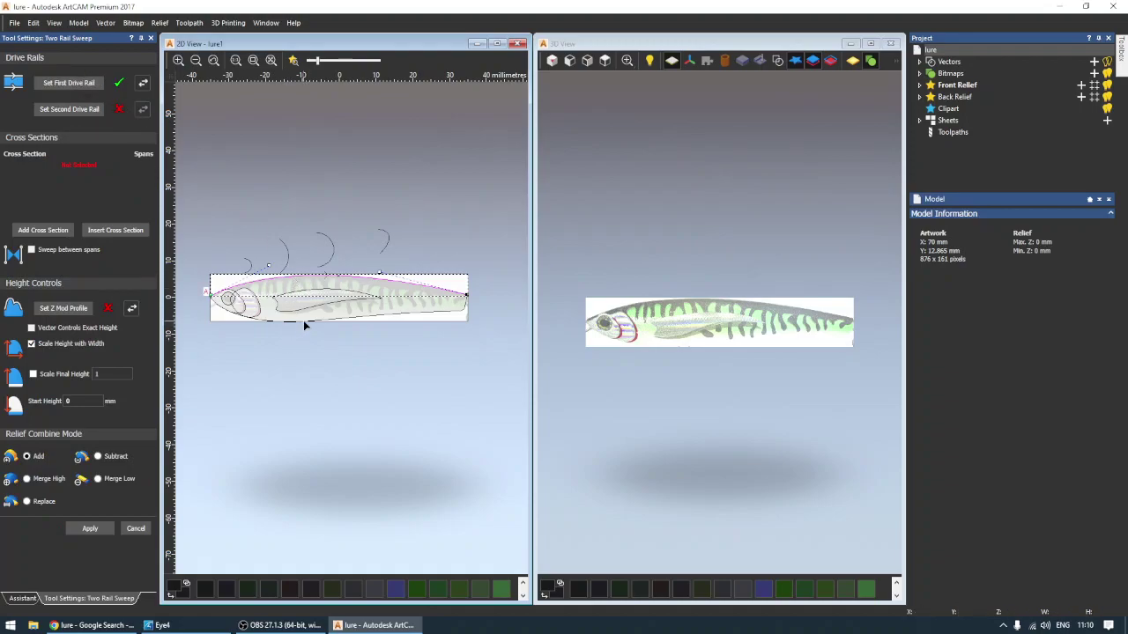
{"action": "left_click", "coordinate": [302, 323]}
{"action": "left_click", "coordinate": [92, 109]}
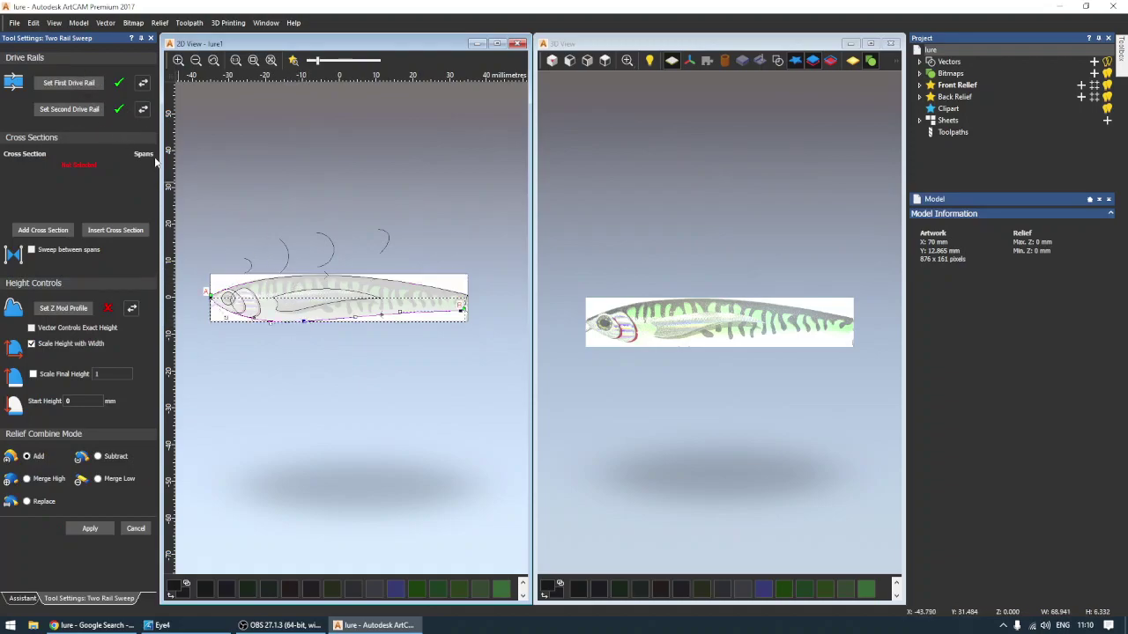
Add the first and second arcs as cross sections, re-adding the first.
{"action": "left_click", "coordinate": [249, 269]}
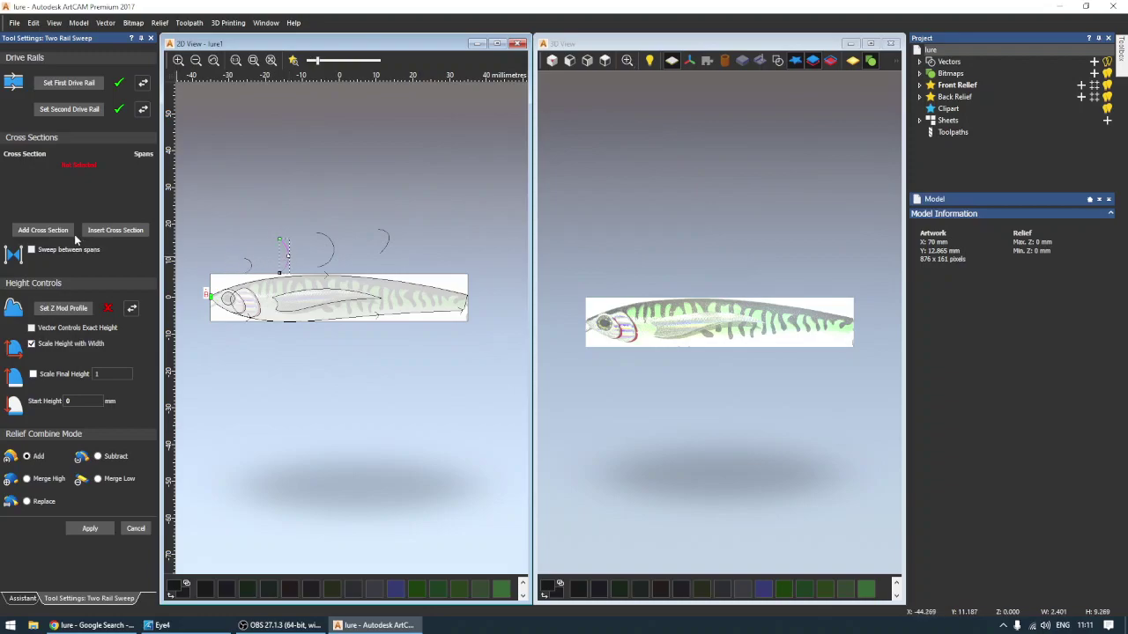
{"action": "left_click", "coordinate": [42, 230]}
{"action": "left_click", "coordinate": [247, 268]}
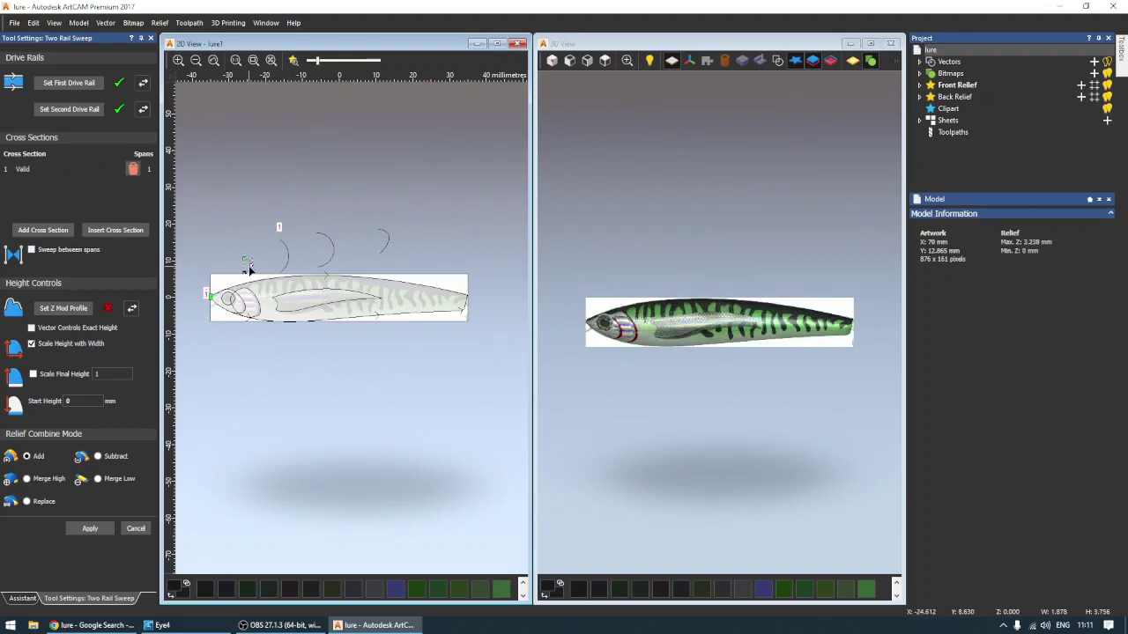
{"action": "left_click", "coordinate": [133, 168]}
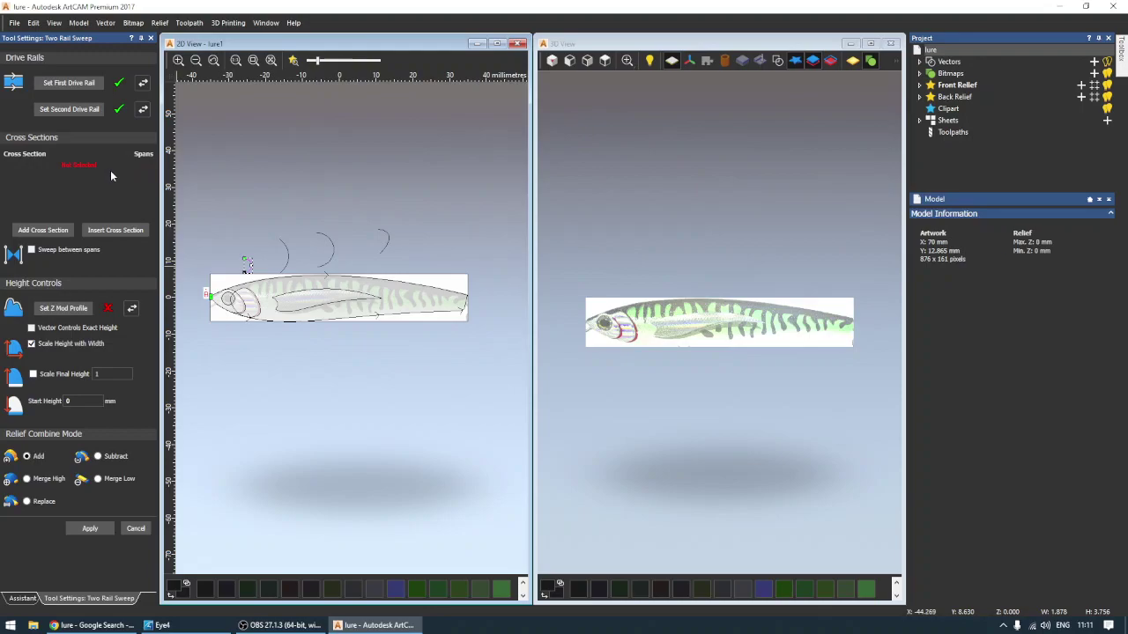
{"action": "left_click", "coordinate": [42, 230]}
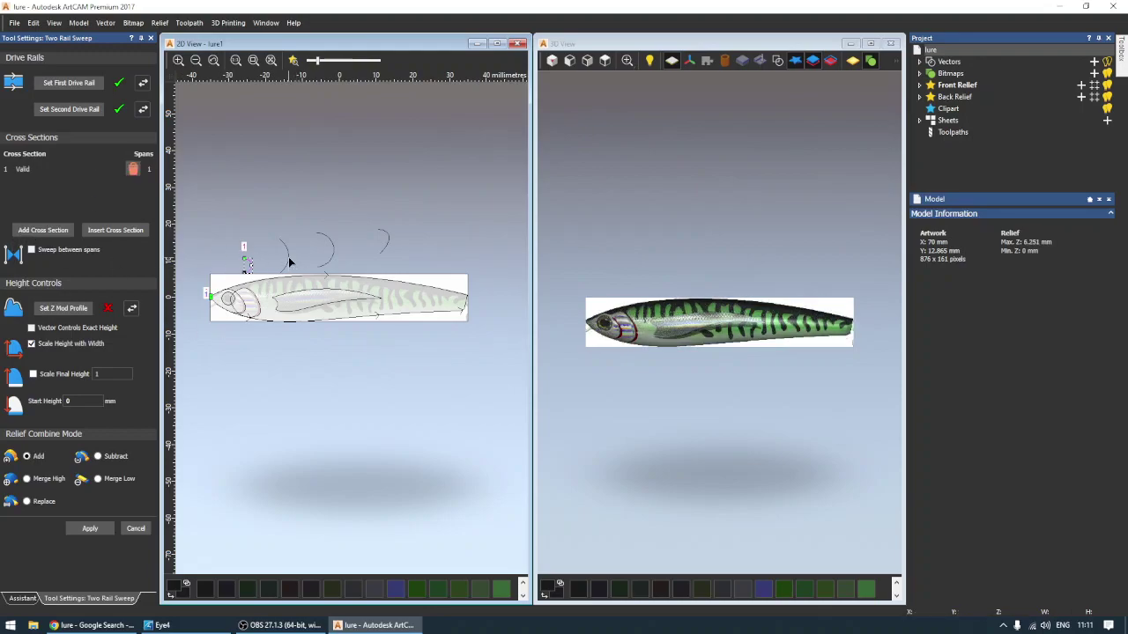
{"action": "left_click", "coordinate": [288, 257]}
{"action": "left_click", "coordinate": [53, 230]}
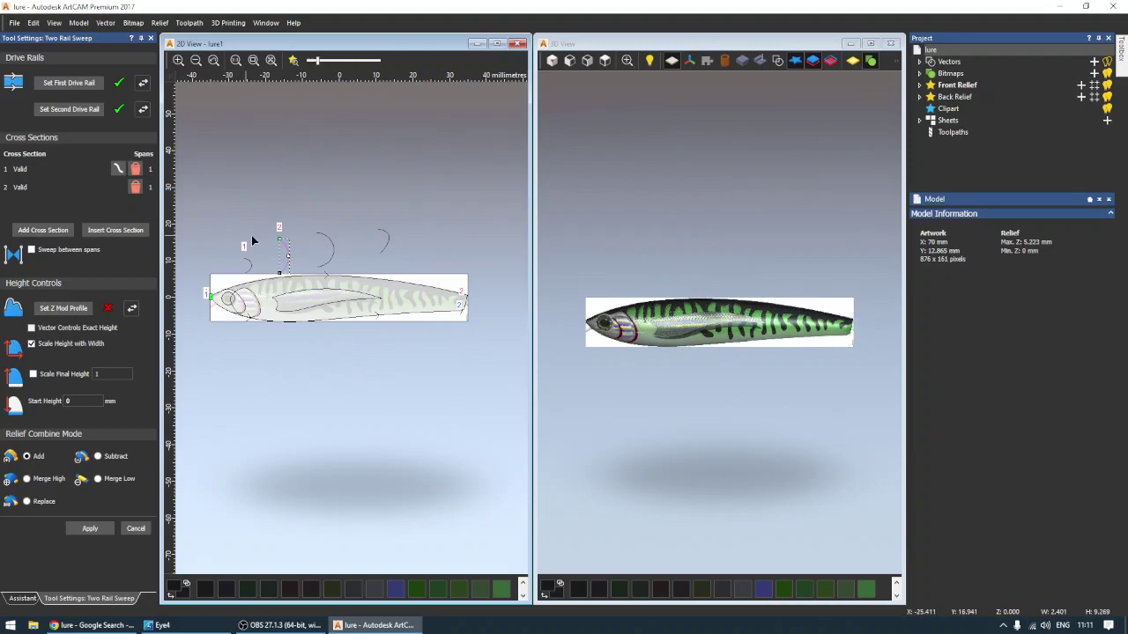
Add the third and fourth arcs as cross sections.
{"action": "left_click", "coordinate": [332, 251]}
{"action": "left_click", "coordinate": [332, 263]}
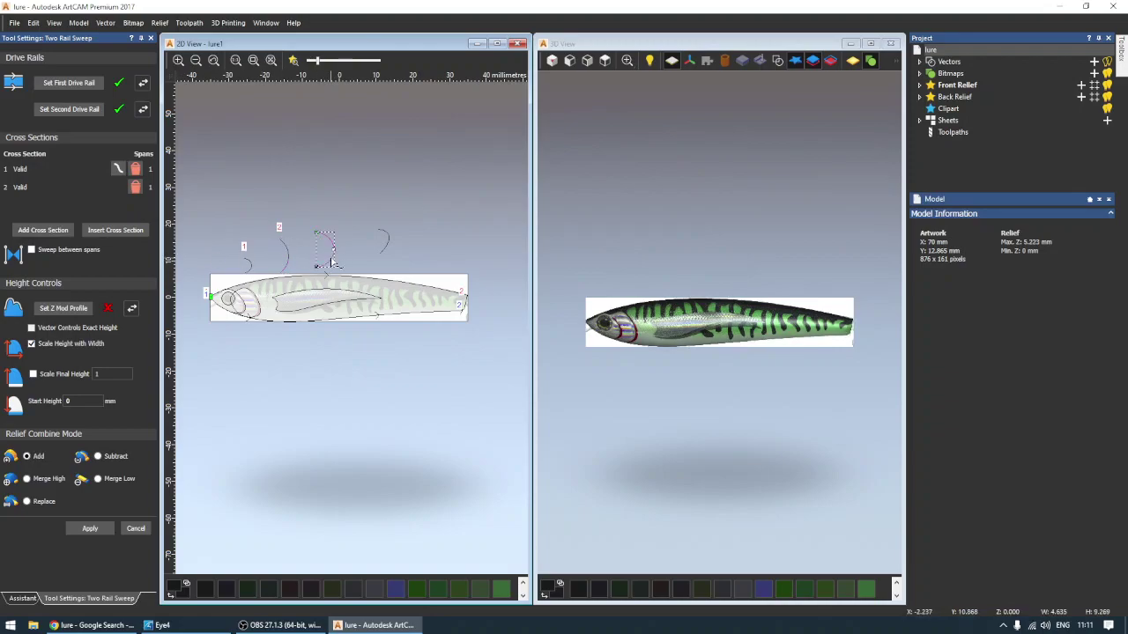
{"action": "left_click", "coordinate": [53, 231]}
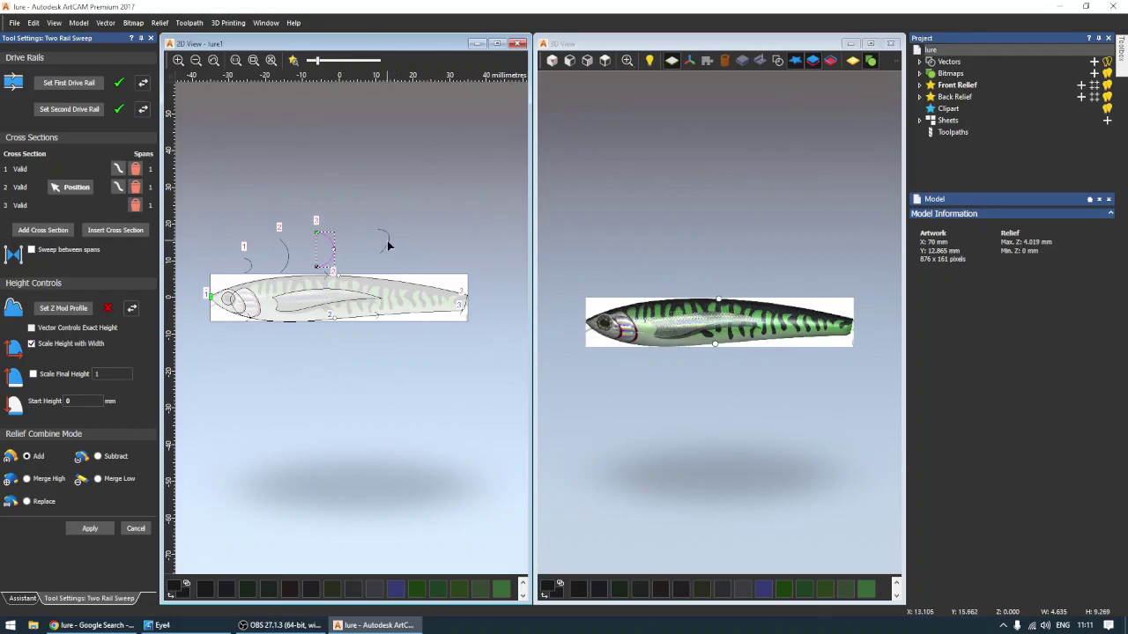
{"action": "left_click", "coordinate": [387, 247]}
{"action": "left_click", "coordinate": [385, 248]}
{"action": "left_click", "coordinate": [42, 231]}
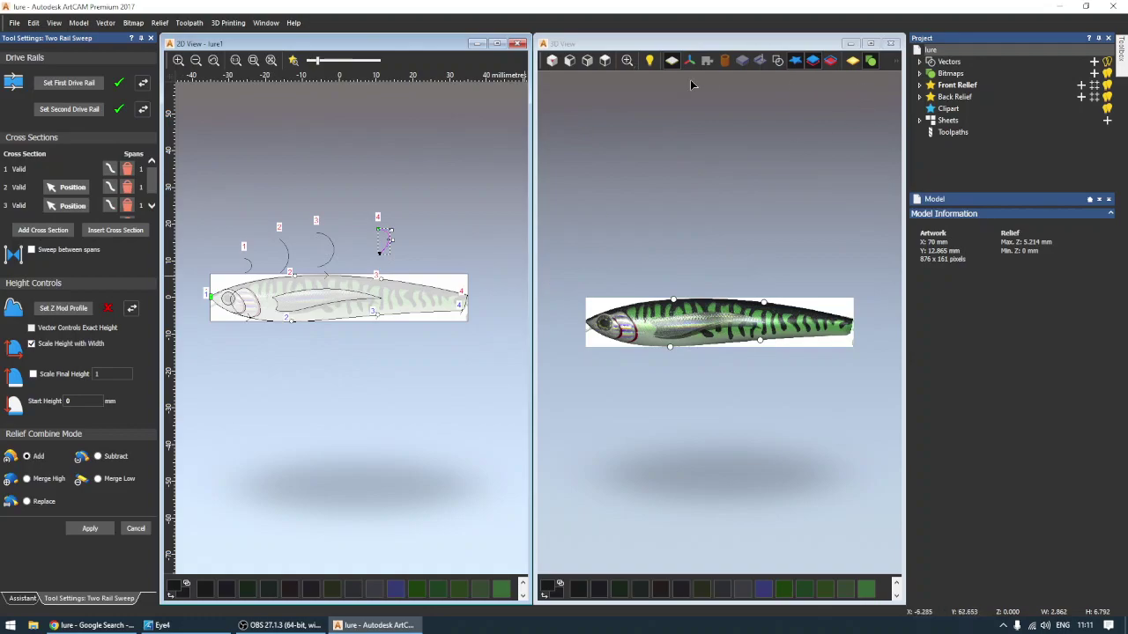
Show the sweep relief in plain shaded material from an angled view.
{"action": "left_click", "coordinate": [851, 64]}
{"action": "scroll", "coordinate": [746, 320], "scroll_direction": "up", "scroll_amount": 1}
{"action": "scroll", "coordinate": [716, 349], "scroll_direction": "down", "scroll_amount": 1}
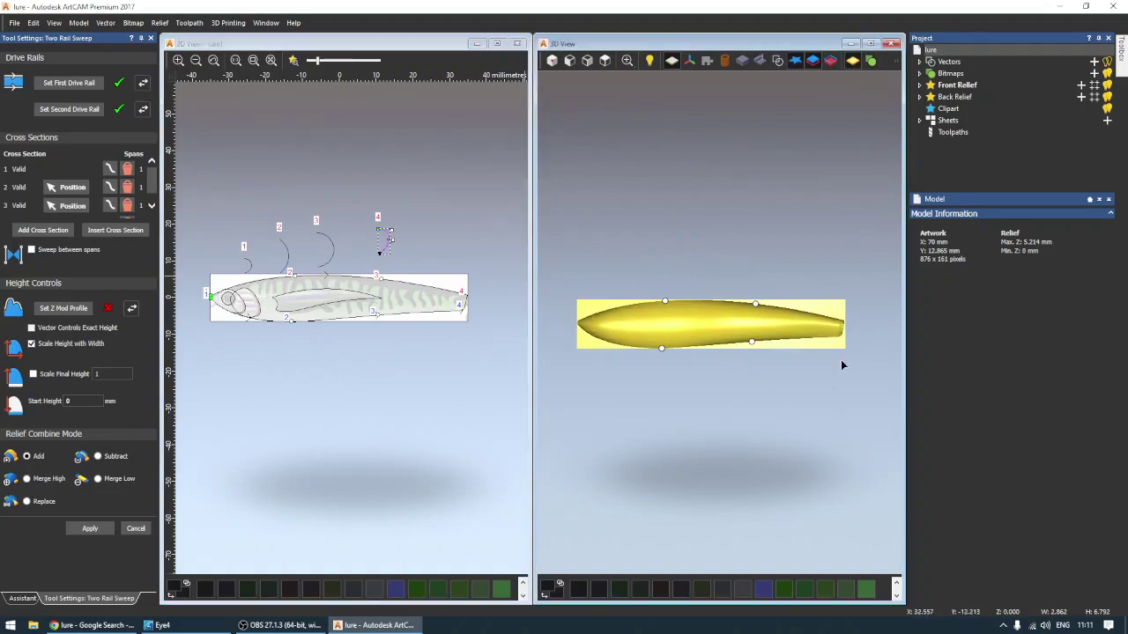
{"action": "left_click", "coordinate": [552, 60]}
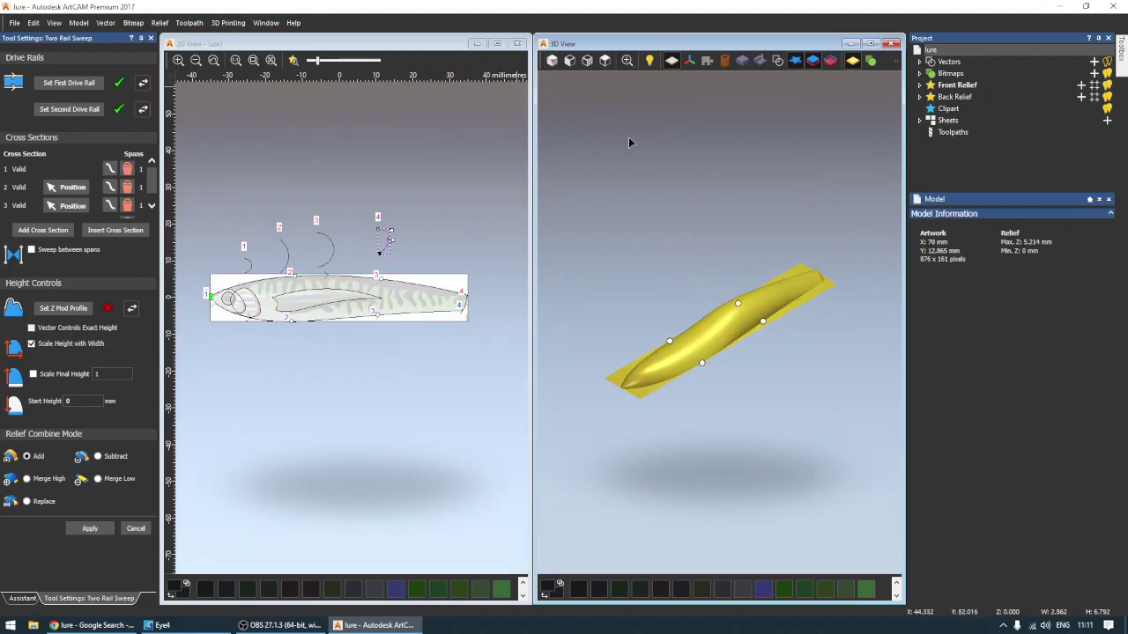
{"action": "scroll", "coordinate": [733, 431], "scroll_direction": "up", "scroll_amount": 1}
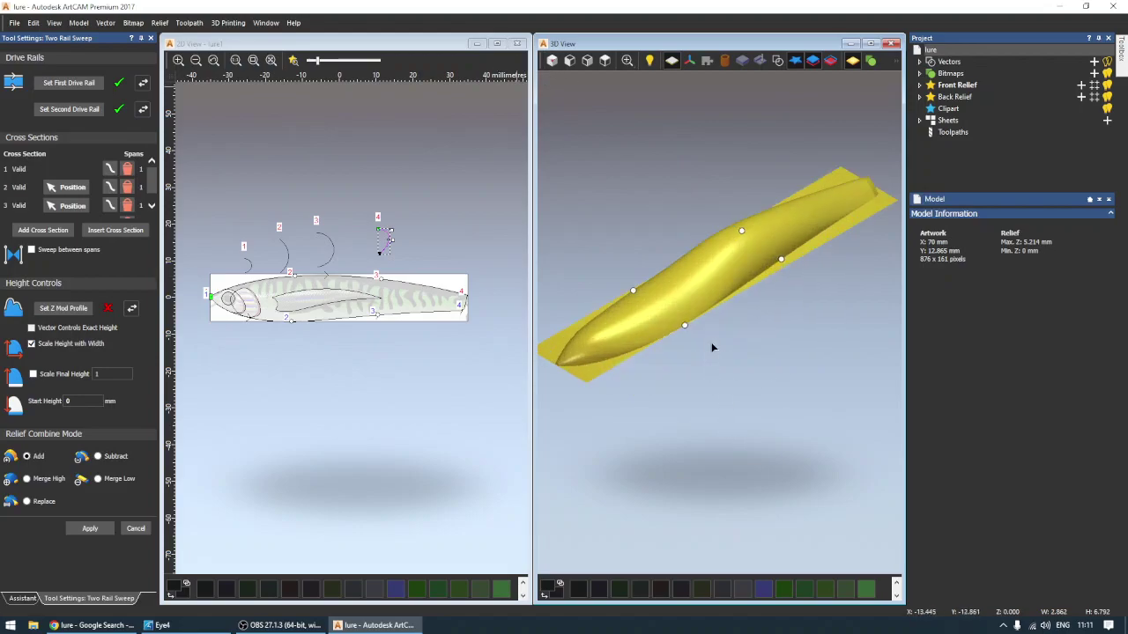
Shift cross section 3 slightly left along the body and rotate the relief to inspect it.
{"action": "left_click", "coordinate": [290, 259]}
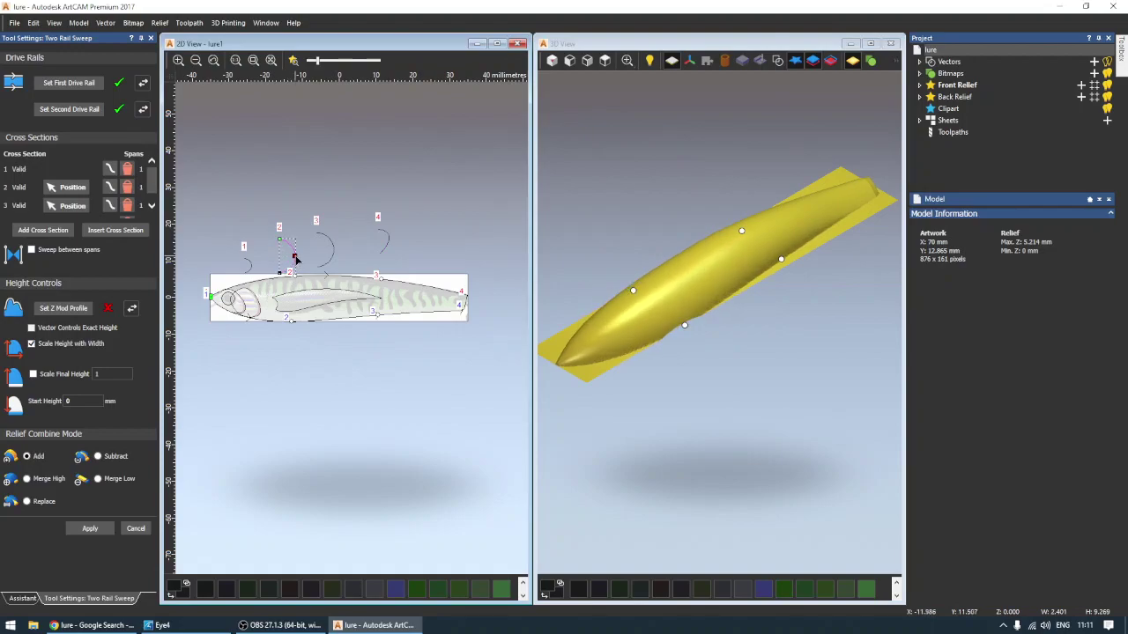
{"action": "left_click", "coordinate": [335, 254]}
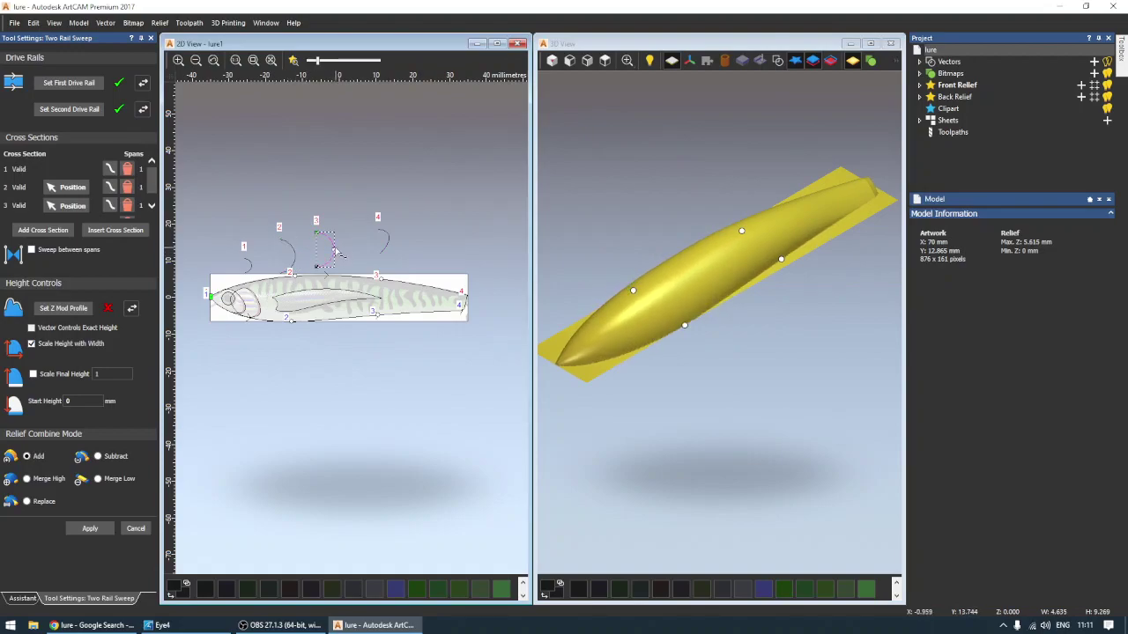
{"action": "left_click_drag", "start_coordinate": [336, 255], "coordinate": [332, 255]}
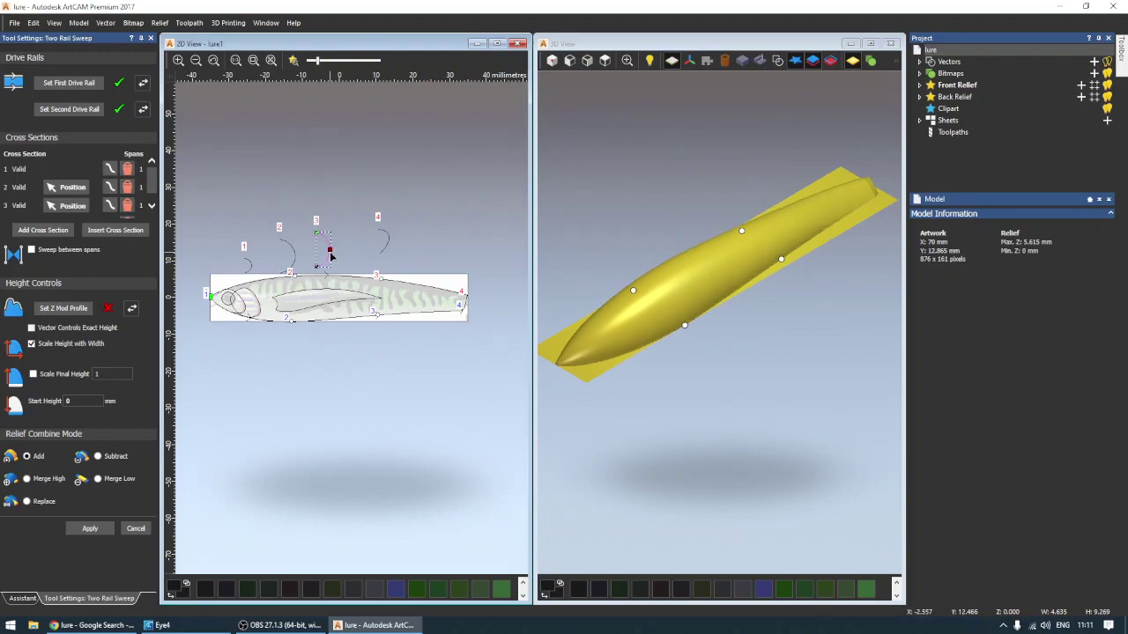
{"action": "scroll", "coordinate": [769, 233], "scroll_direction": "down", "scroll_amount": 3}
{"action": "mouse_move", "coordinate": [767, 228]}
{"action": "left_mouse_down"}
{"action": "mouse_move", "coordinate": [862, 264]}
{"action": "mouse_move", "coordinate": [773, 337]}
{"action": "mouse_move", "coordinate": [644, 240]}
{"action": "mouse_move", "coordinate": [800, 350]}
{"action": "mouse_move", "coordinate": [722, 203]}
{"action": "mouse_move", "coordinate": [713, 124]}
{"action": "mouse_move", "coordinate": [702, 185]}
{"action": "left_mouse_up"}
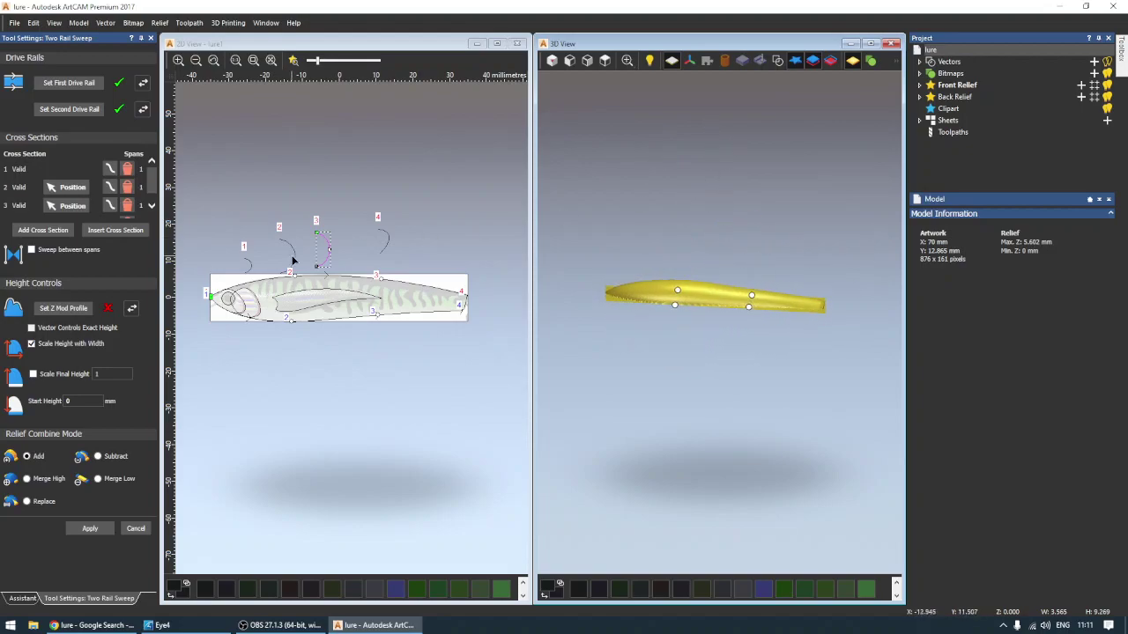
{"action": "scroll", "coordinate": [790, 273], "scroll_direction": "up", "scroll_amount": 3}
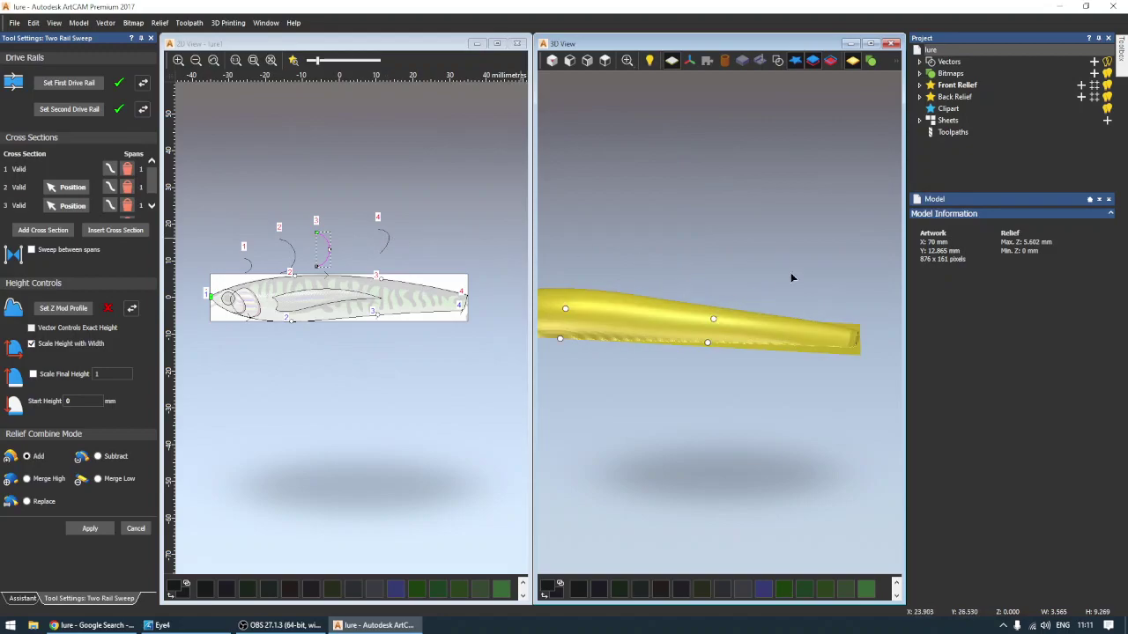
Select cross section 4, tilt the relief obliquely, then return to the top view.
{"action": "left_click", "coordinate": [387, 247]}
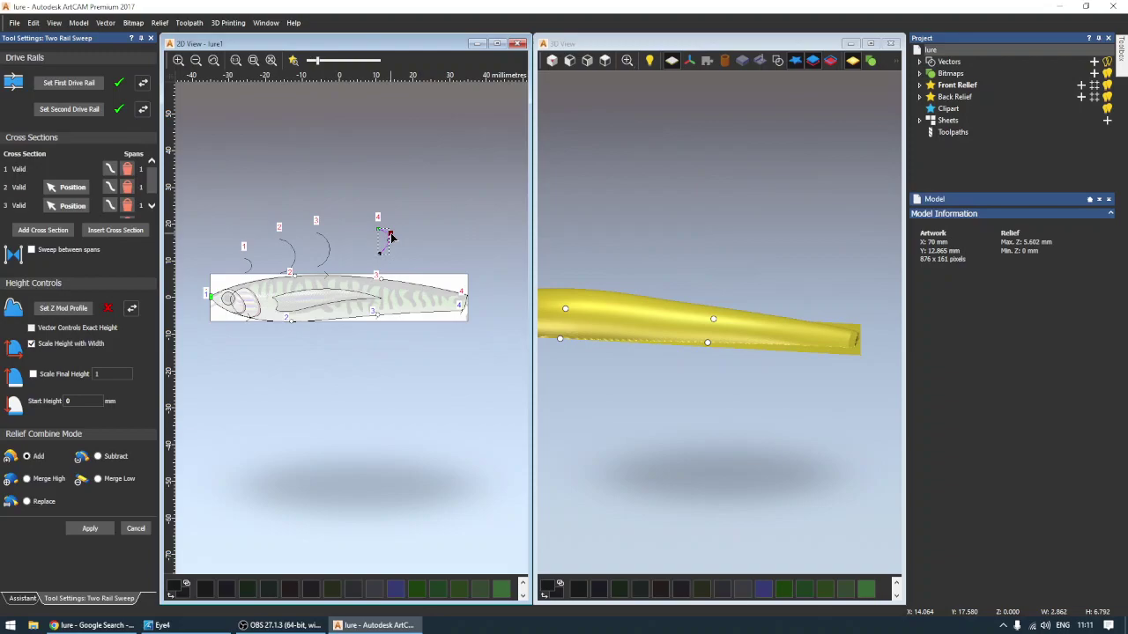
{"action": "scroll", "coordinate": [609, 291], "scroll_direction": "down", "scroll_amount": 3}
{"action": "scroll", "coordinate": [642, 319], "scroll_direction": "up", "scroll_amount": 1}
{"action": "left_click_drag", "start_coordinate": [641, 317], "coordinate": [675, 377]}
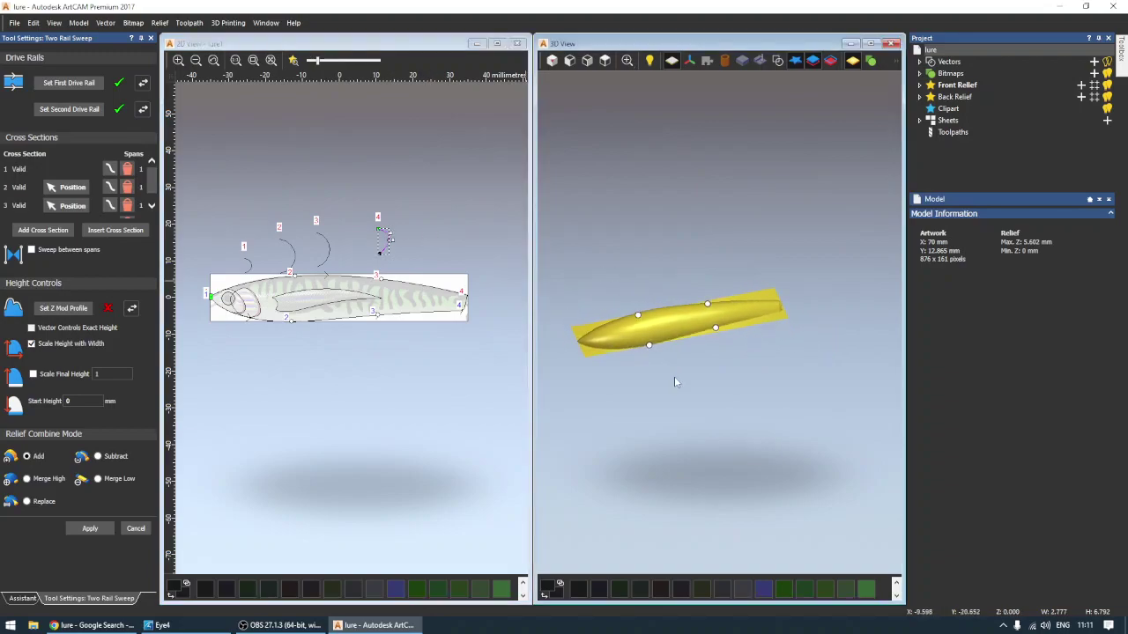
{"action": "left_click", "coordinate": [604, 60]}
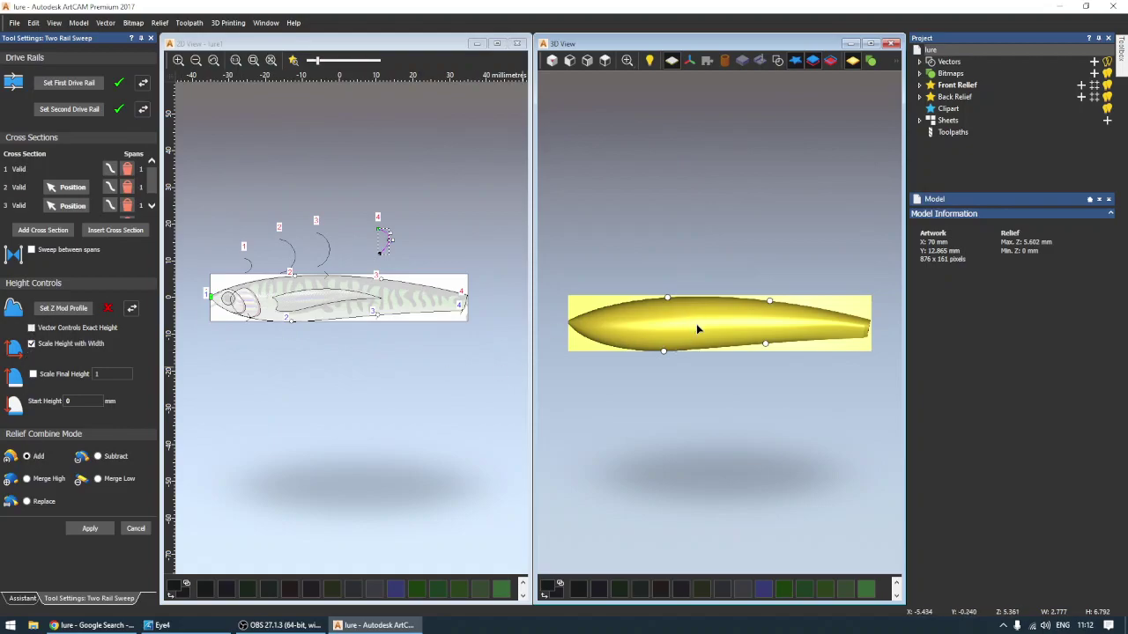
{"action": "scroll", "coordinate": [304, 236], "scroll_direction": "up", "scroll_amount": 3}
{"action": "scroll", "coordinate": [283, 255], "scroll_direction": "down", "scroll_amount": 3}
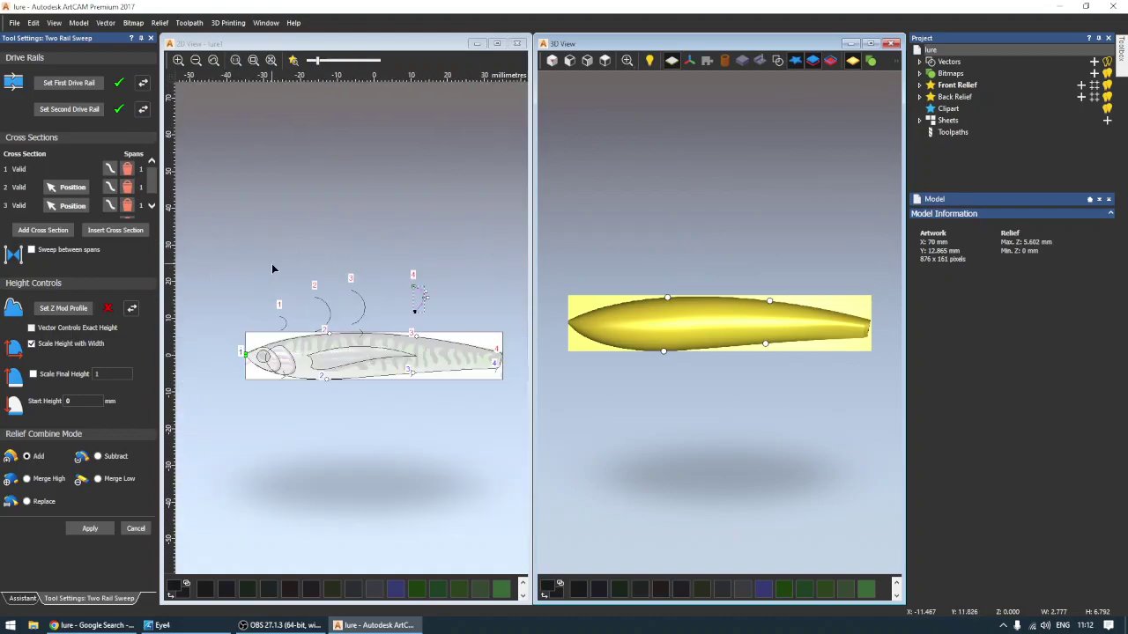
Select cross-section 2 and orbit the relief to a diagonal view.
{"action": "left_click", "coordinate": [333, 320]}
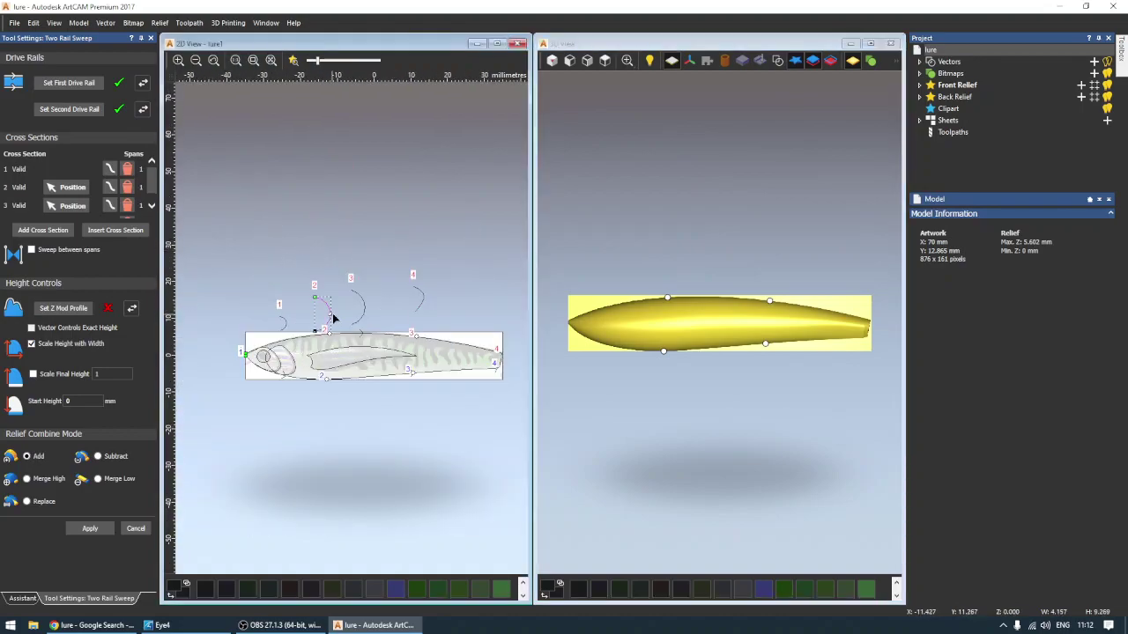
{"action": "left_click", "coordinate": [333, 321]}
{"action": "scroll", "coordinate": [636, 308], "scroll_direction": "up", "scroll_amount": 2}
{"action": "scroll", "coordinate": [605, 315], "scroll_direction": "down", "scroll_amount": 2}
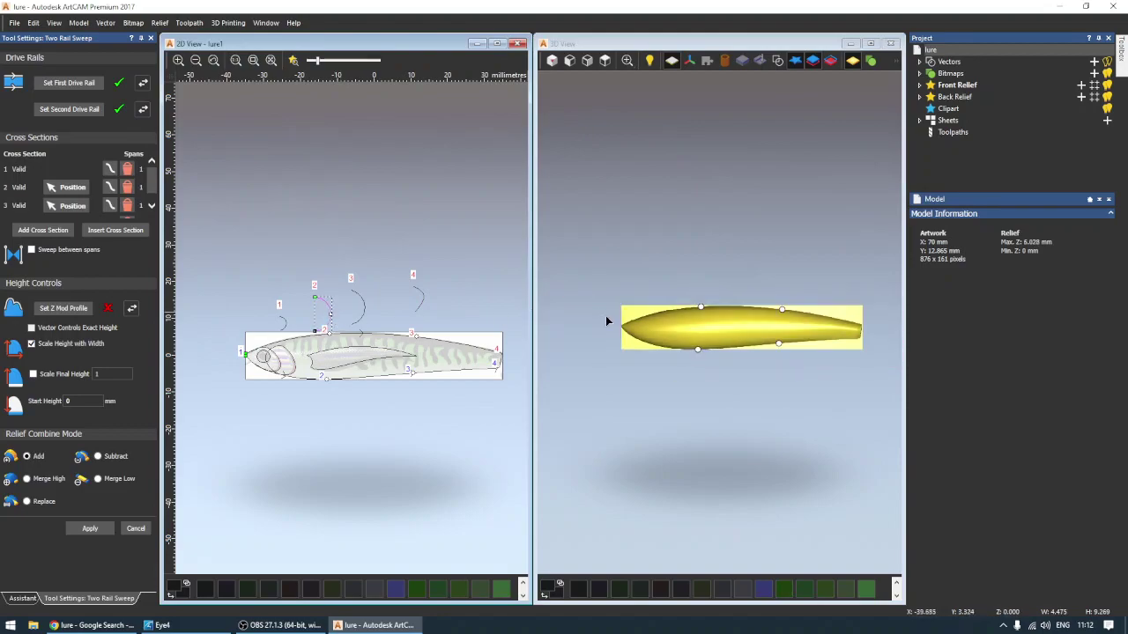
{"action": "mouse_move", "coordinate": [615, 280]}
{"action": "left_mouse_down"}
{"action": "mouse_move", "coordinate": [762, 334]}
{"action": "mouse_move", "coordinate": [812, 313]}
{"action": "mouse_move", "coordinate": [773, 293]}
{"action": "mouse_move", "coordinate": [648, 283]}
{"action": "left_mouse_up"}
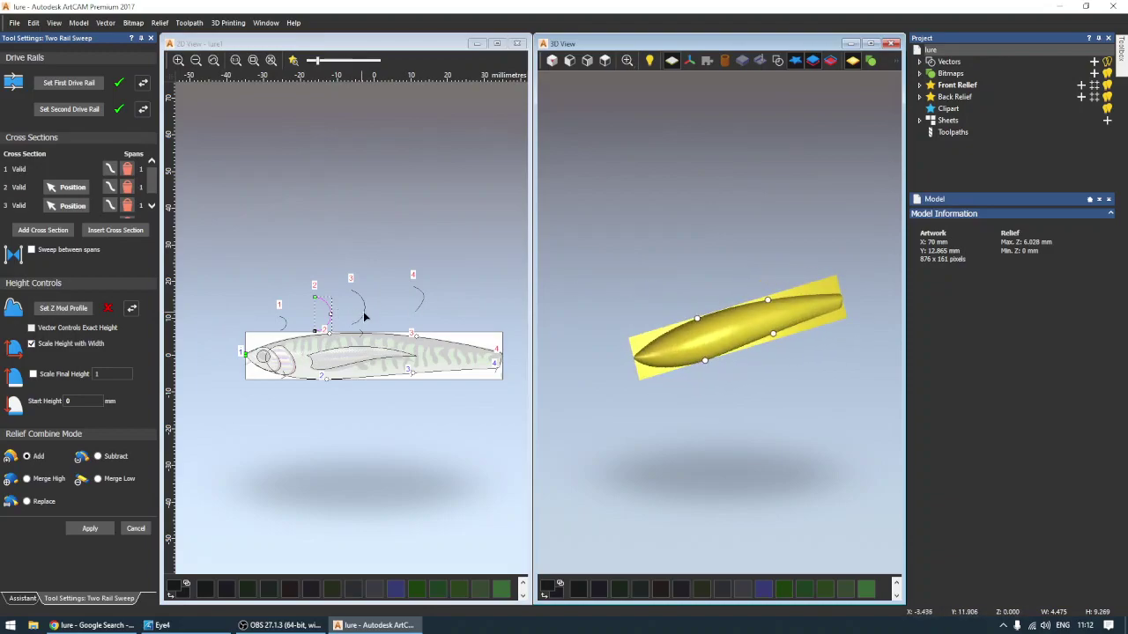
{"action": "left_click", "coordinate": [419, 341]}
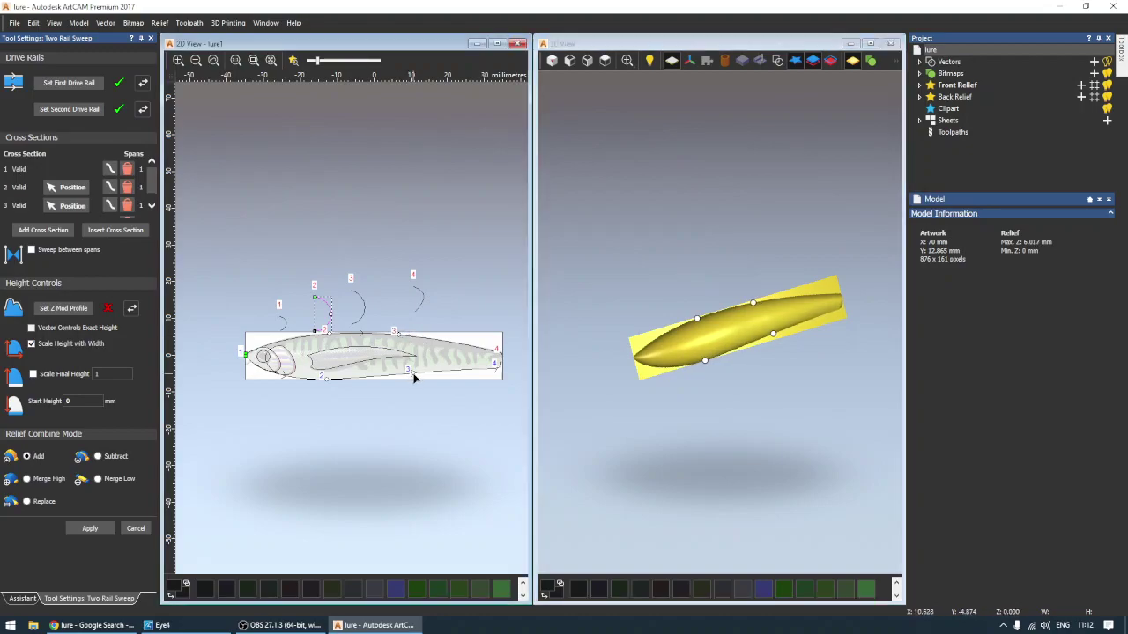
Slide cross-section 3 left along the bottom rail and check it from a steep angle.
{"action": "left_click_drag", "start_coordinate": [413, 376], "coordinate": [392, 377]}
{"action": "mouse_move", "coordinate": [749, 370]}
{"action": "left_mouse_down"}
{"action": "mouse_move", "coordinate": [806, 348]}
{"action": "mouse_move", "coordinate": [772, 299]}
{"action": "mouse_move", "coordinate": [692, 260]}
{"action": "left_mouse_up"}
{"action": "scroll", "coordinate": [777, 322], "scroll_direction": "up", "scroll_amount": 5}
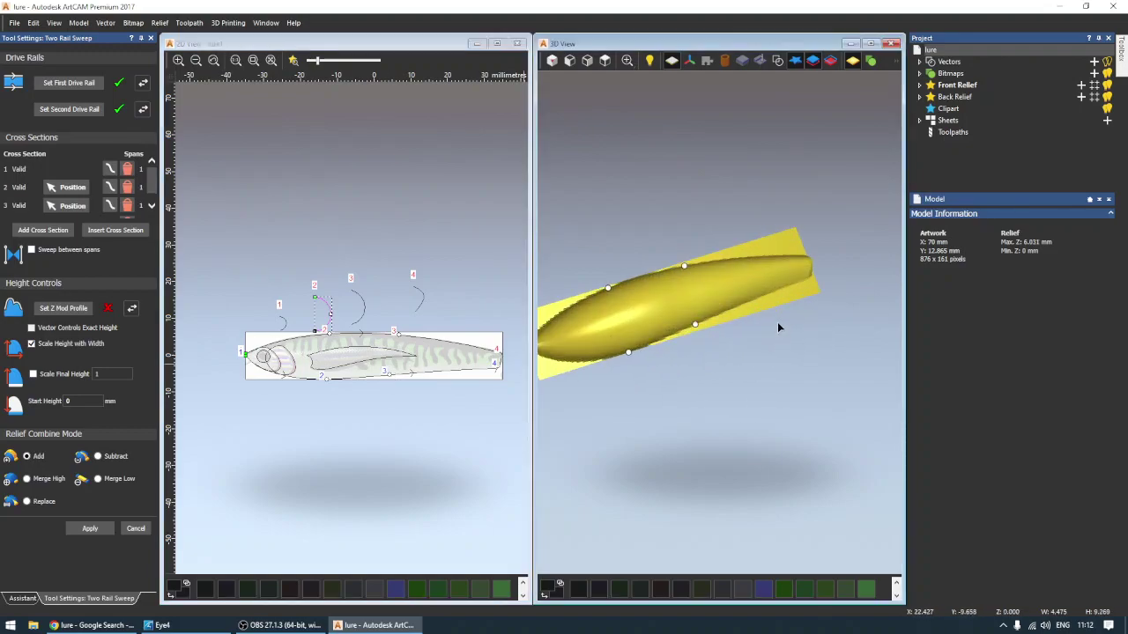
{"action": "mouse_move", "coordinate": [685, 339]}
{"action": "left_mouse_down"}
{"action": "mouse_move", "coordinate": [670, 264]}
{"action": "mouse_move", "coordinate": [616, 135]}
{"action": "left_mouse_up"}
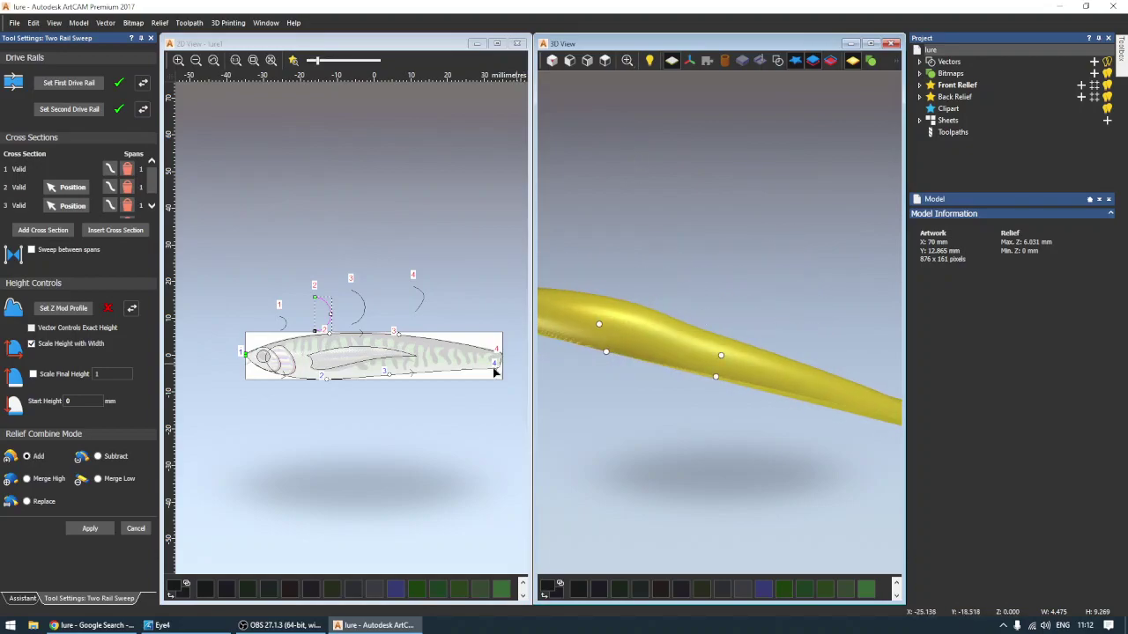
Undo an accidental downward node move on cross-section 3 that twisted the sweep.
{"action": "left_click", "coordinate": [364, 306]}
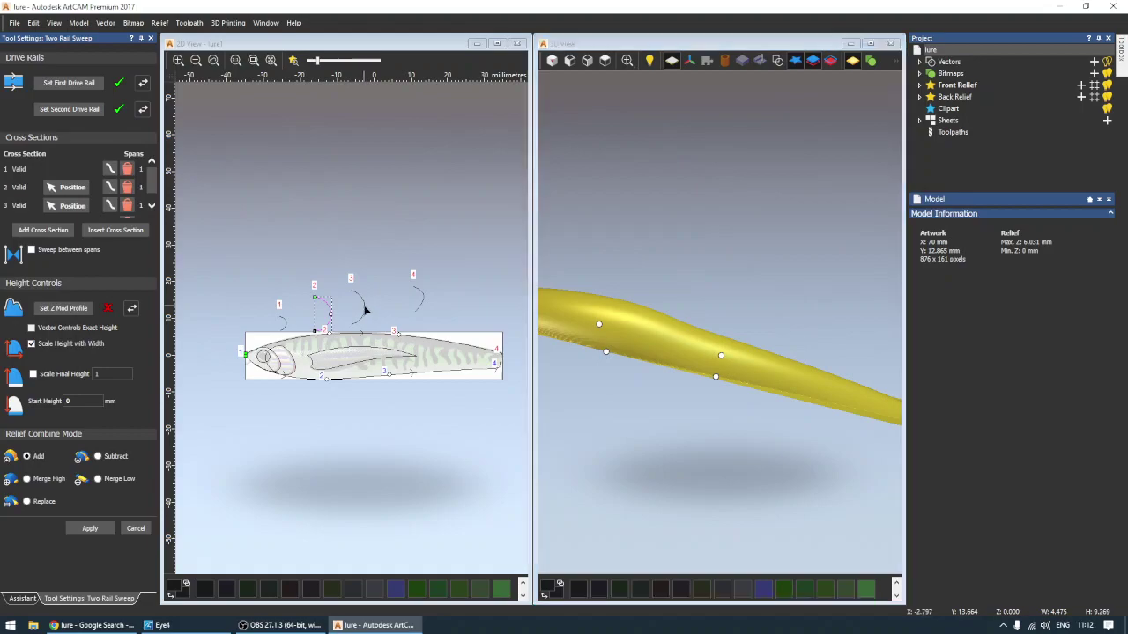
{"action": "left_click_drag", "start_coordinate": [354, 293], "coordinate": [356, 304]}
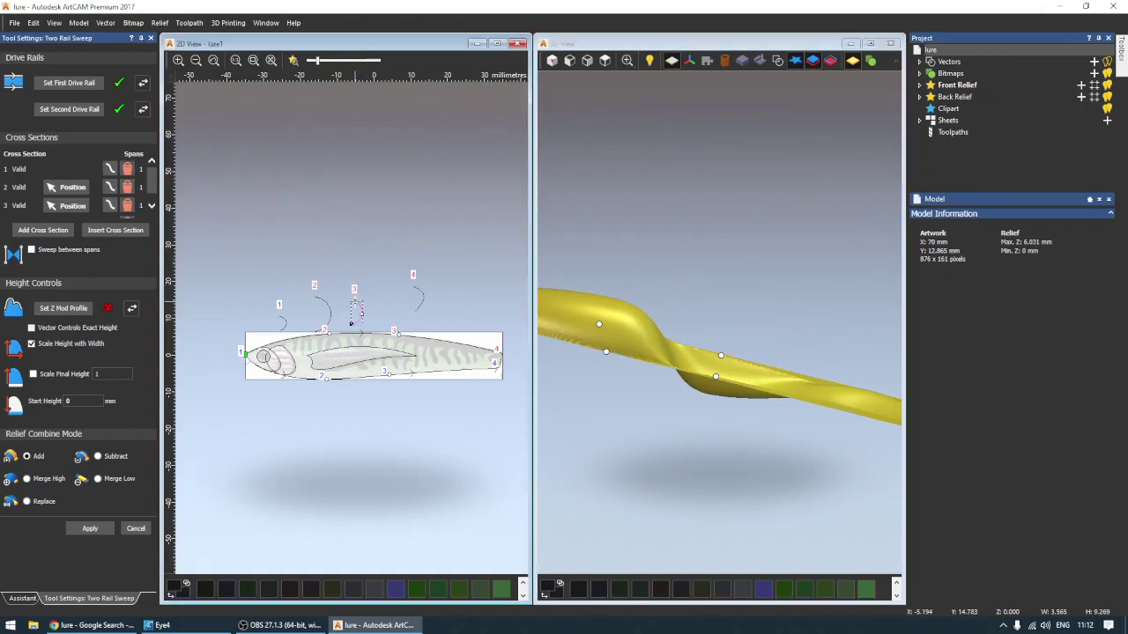
{"action": "left_click", "coordinate": [33, 22]}
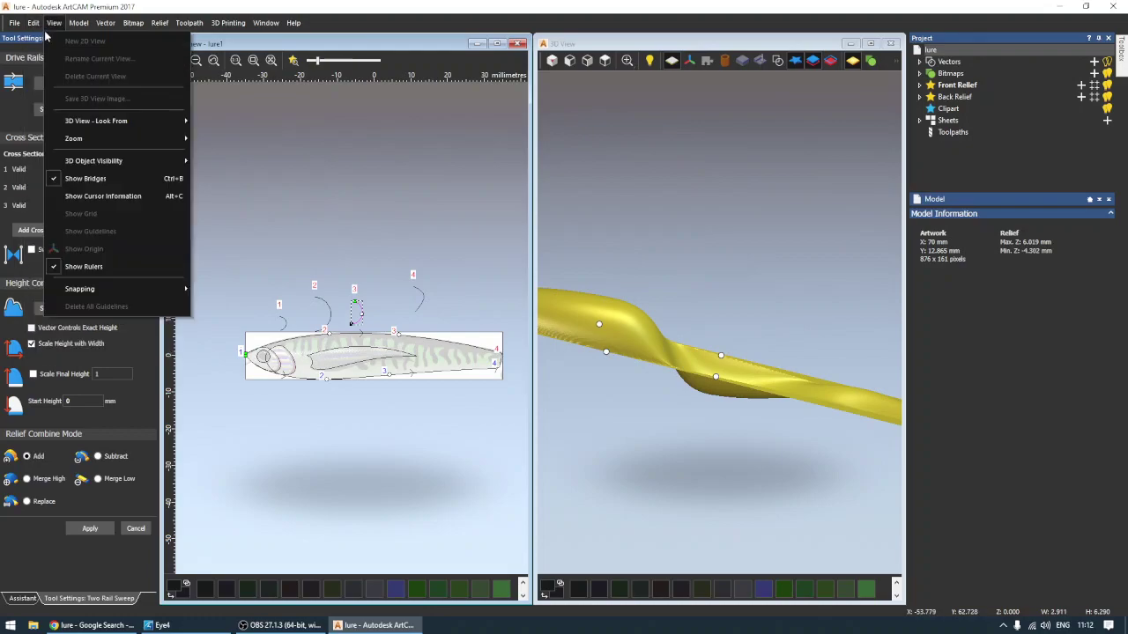
{"action": "left_click", "coordinate": [70, 41]}
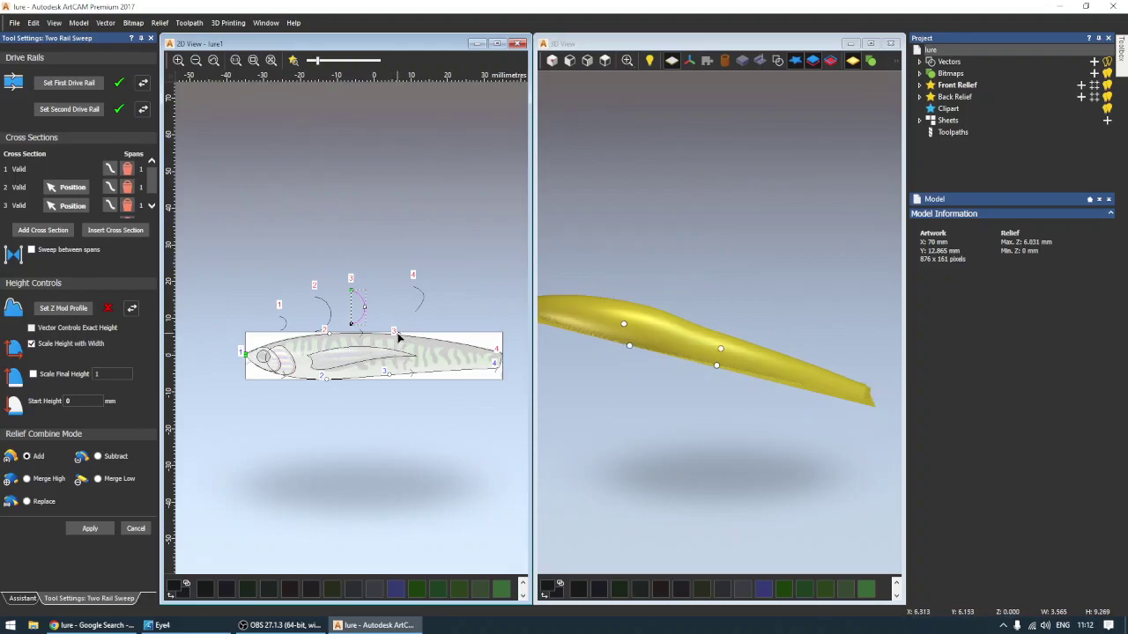
Nudge cross-section 3 along the rails and orbit to check the tapered lure body.
{"action": "left_click_drag", "start_coordinate": [403, 340], "coordinate": [401, 339]}
{"action": "scroll", "coordinate": [621, 322], "scroll_direction": "down", "scroll_amount": 2}
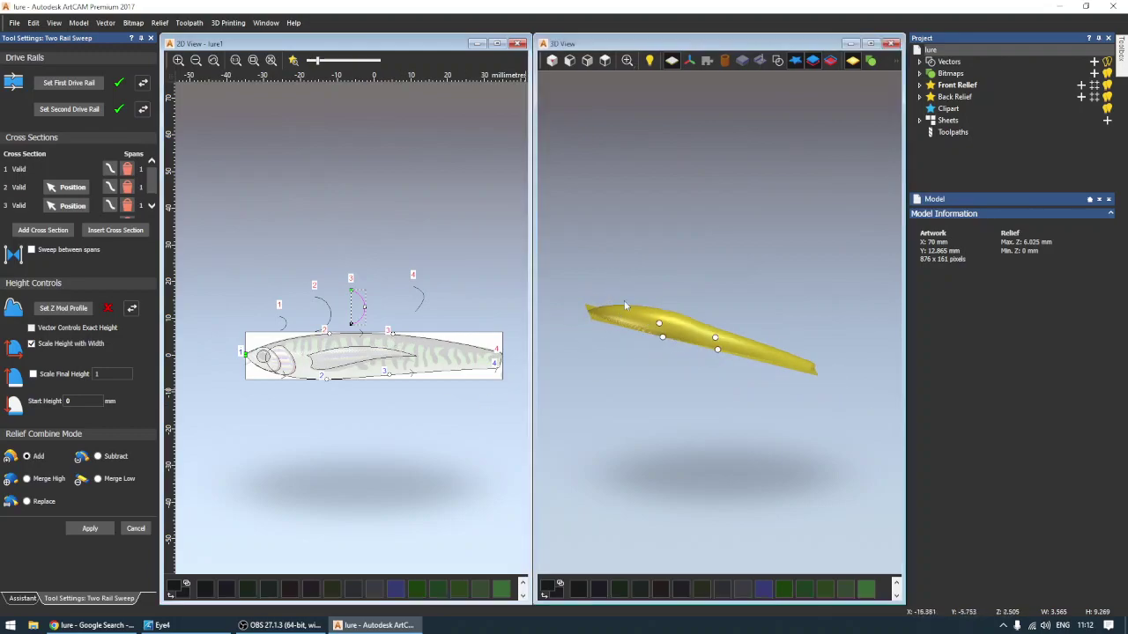
{"action": "mouse_move", "coordinate": [621, 321]}
{"action": "left_mouse_down"}
{"action": "mouse_move", "coordinate": [695, 404]}
{"action": "mouse_move", "coordinate": [790, 431]}
{"action": "left_mouse_up"}
{"action": "mouse_move", "coordinate": [629, 313]}
{"action": "left_mouse_down"}
{"action": "mouse_move", "coordinate": [670, 255]}
{"action": "mouse_move", "coordinate": [734, 241]}
{"action": "mouse_move", "coordinate": [745, 312]}
{"action": "mouse_move", "coordinate": [718, 382]}
{"action": "mouse_move", "coordinate": [766, 400]}
{"action": "mouse_move", "coordinate": [695, 373]}
{"action": "left_mouse_up"}
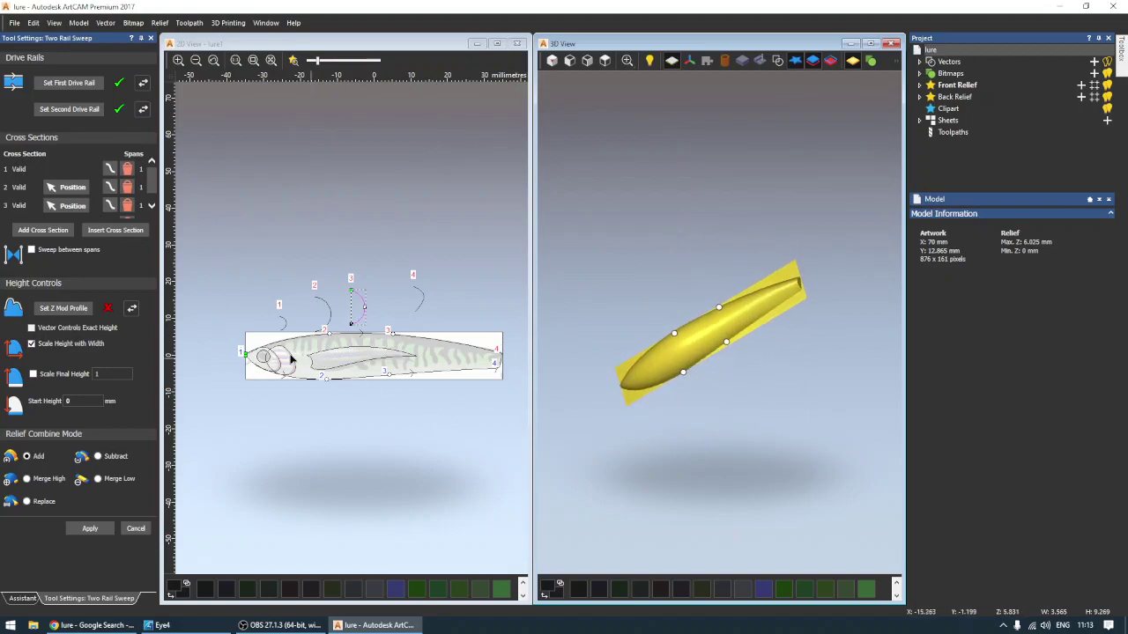
{"action": "scroll", "coordinate": [770, 364], "scroll_direction": "up", "scroll_amount": 2}
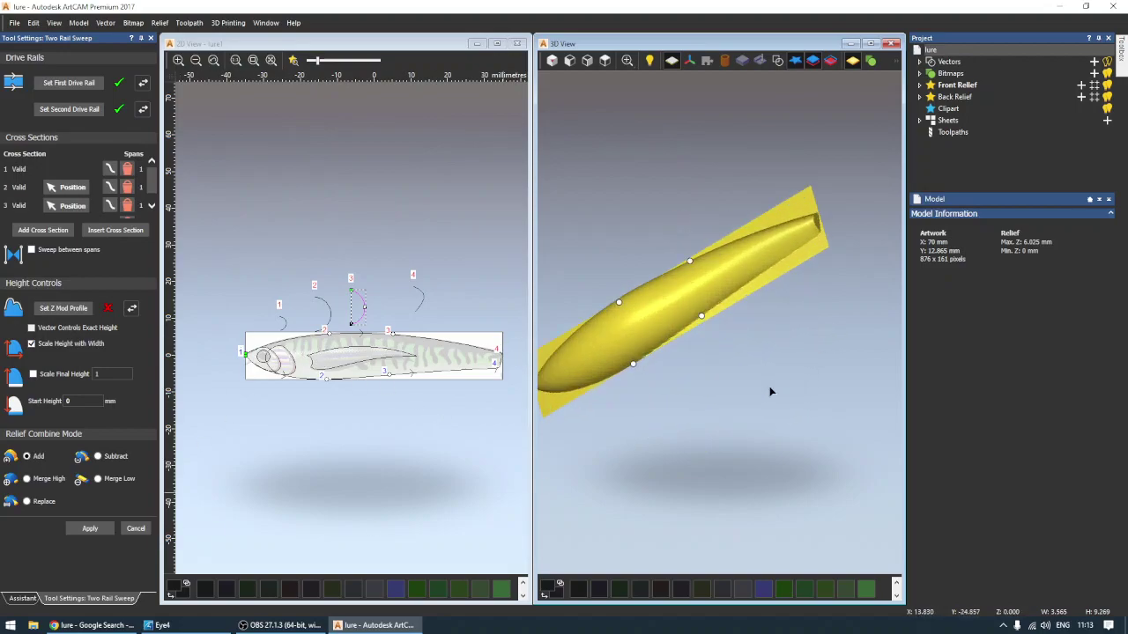
Apply the sweep, then cancel it so the relief stays at 6.025 mm max height.
{"action": "left_click", "coordinate": [87, 529]}
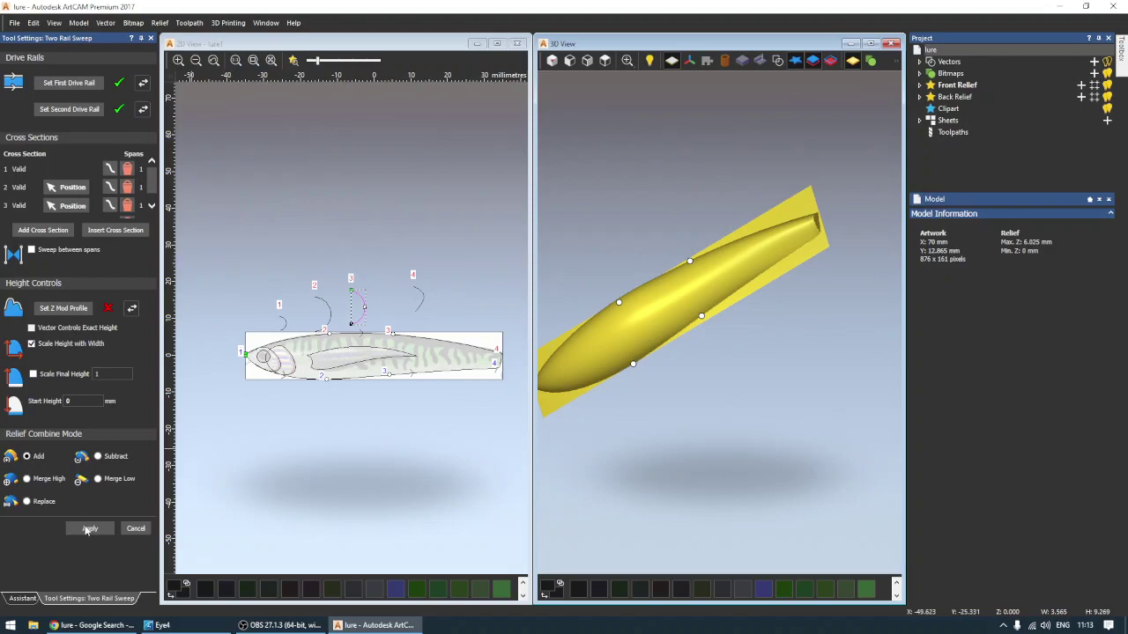
{"action": "left_click", "coordinate": [137, 529]}
{"action": "scroll", "coordinate": [734, 385], "scroll_direction": "down", "scroll_amount": 2}
{"action": "scroll", "coordinate": [319, 231], "scroll_direction": "up", "scroll_amount": 2}
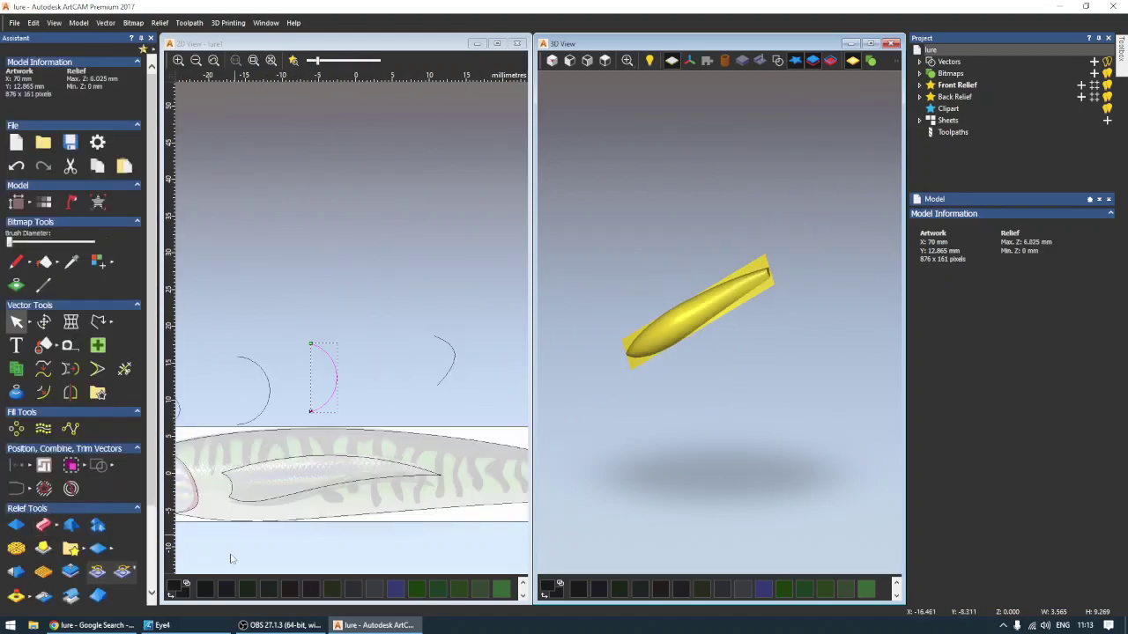
Adjust the right-end node of the inner lure curve, then start a fresh 2 Rail Sweep.
{"action": "left_click", "coordinate": [287, 499]}
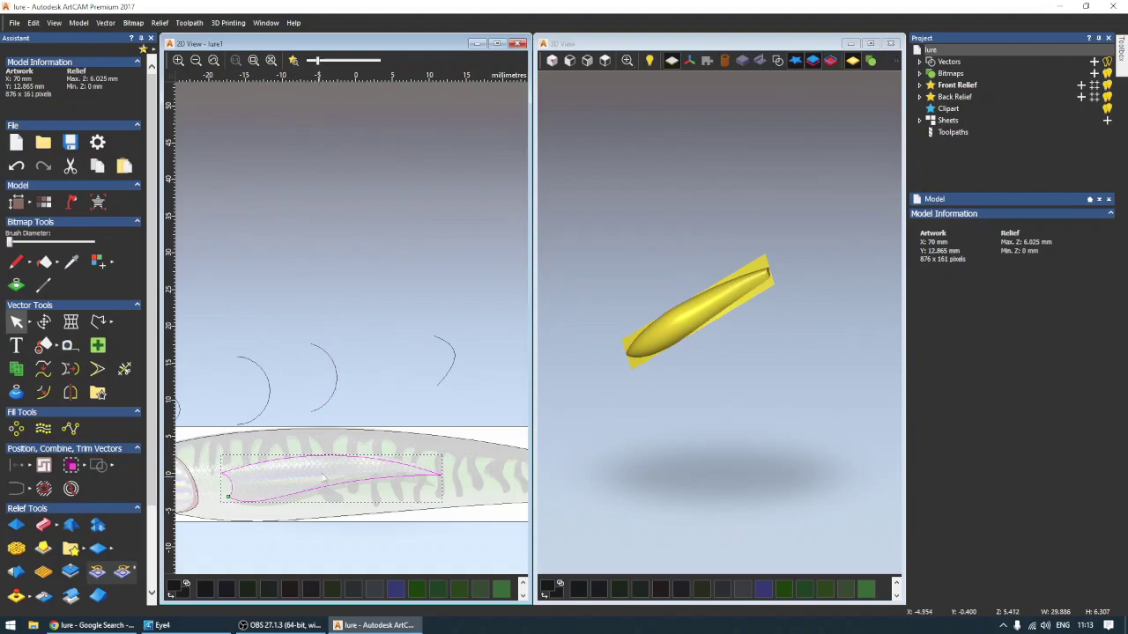
{"action": "left_click", "coordinate": [259, 498]}
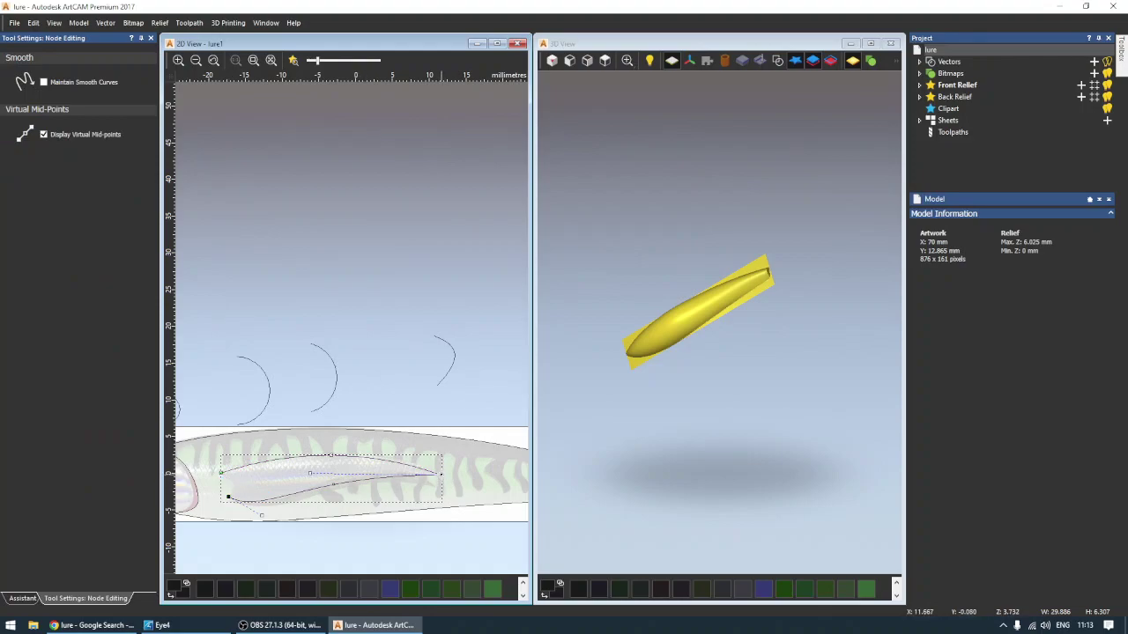
{"action": "left_click", "coordinate": [441, 474]}
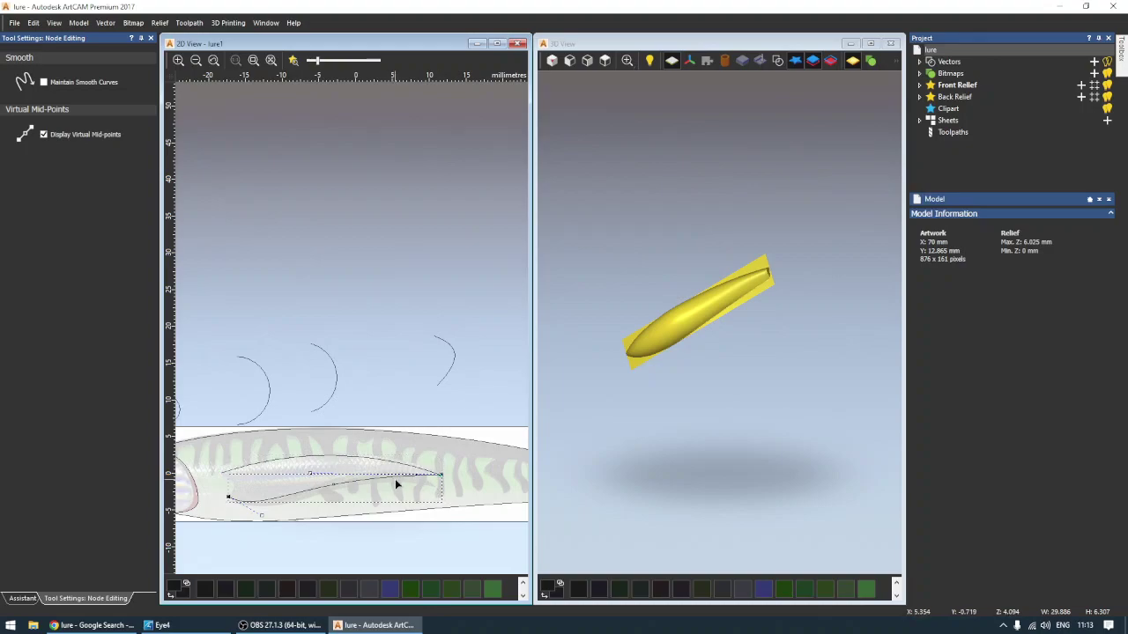
{"action": "left_click", "coordinate": [359, 465]}
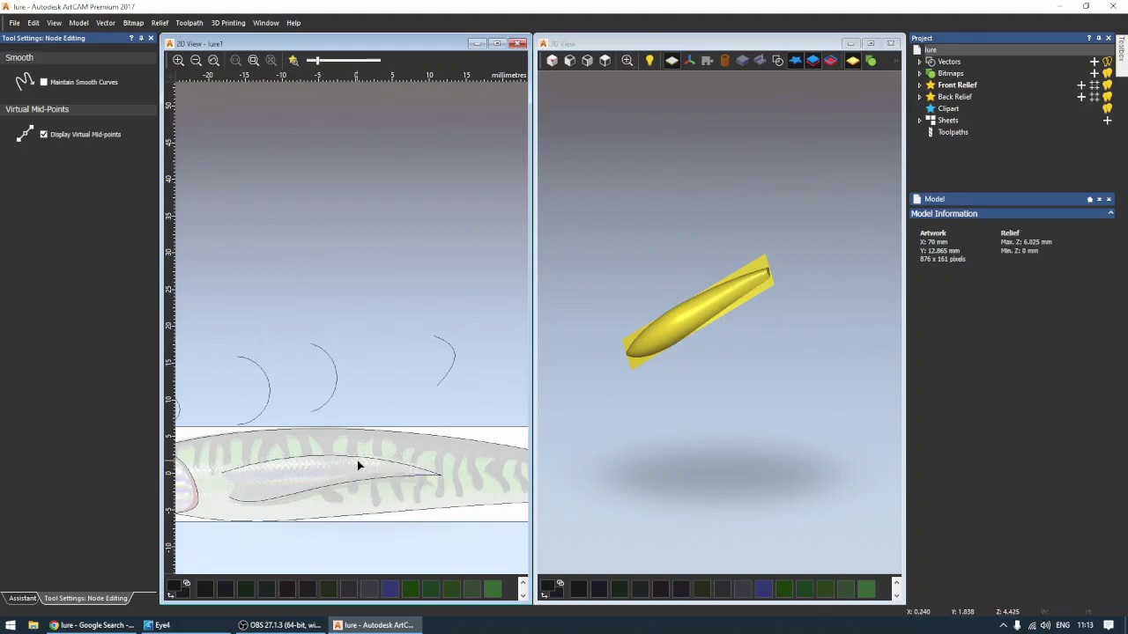
{"action": "left_click", "coordinate": [151, 38]}
{"action": "scroll", "coordinate": [267, 425], "scroll_direction": "down", "scroll_amount": 2}
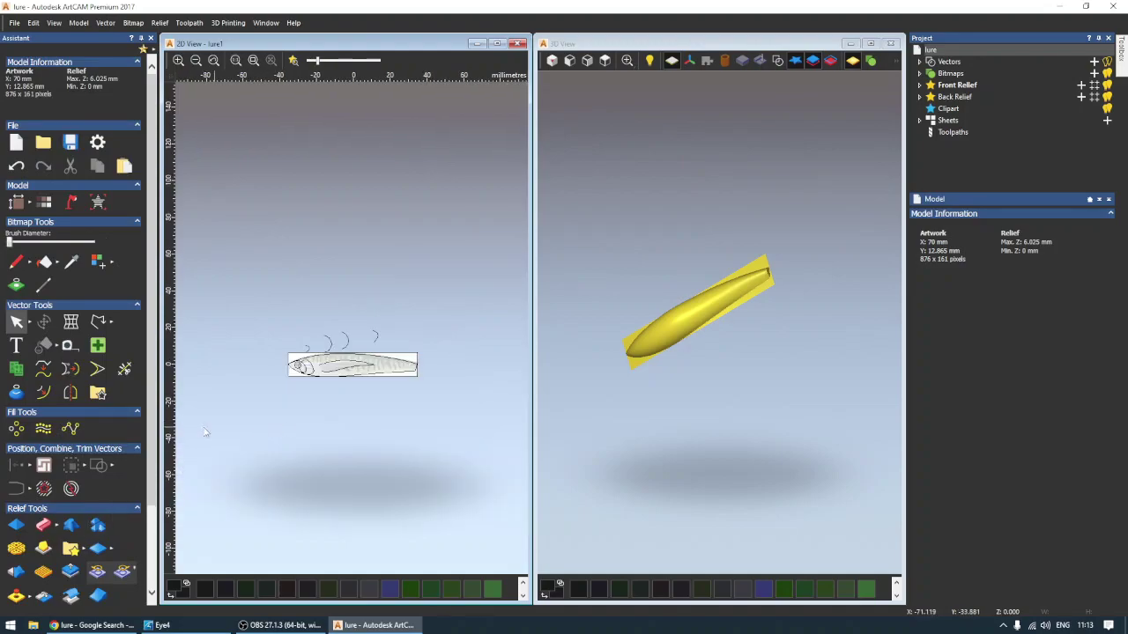
{"action": "left_click", "coordinate": [43, 525]}
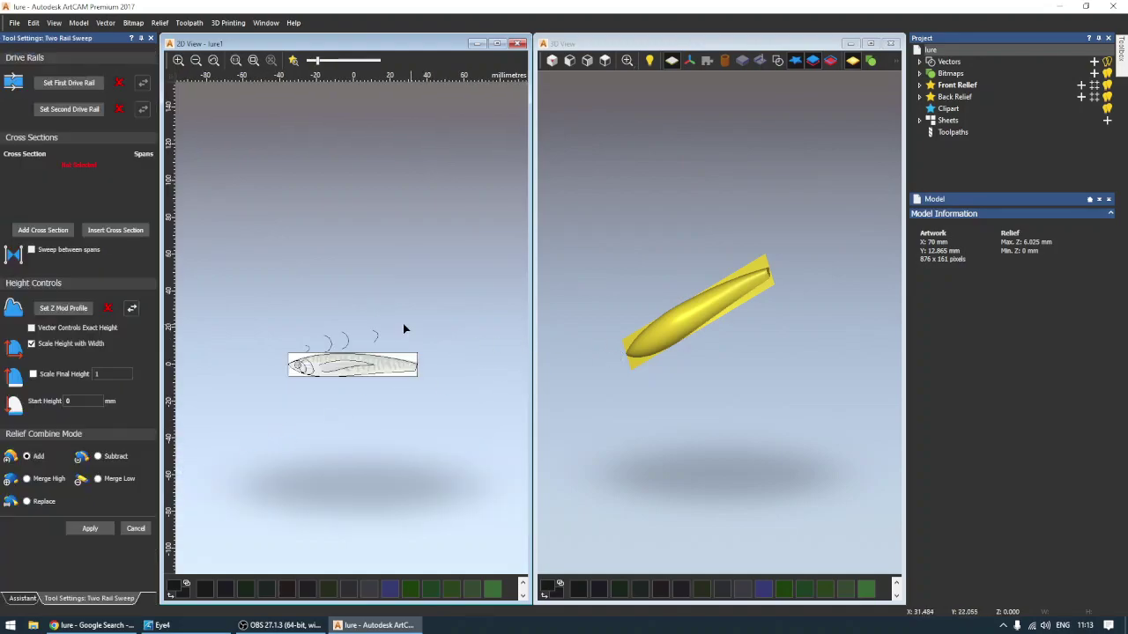
Set the two inner lure curves as first and second rails, reversing one rail's direction.
{"action": "left_click", "coordinate": [343, 364]}
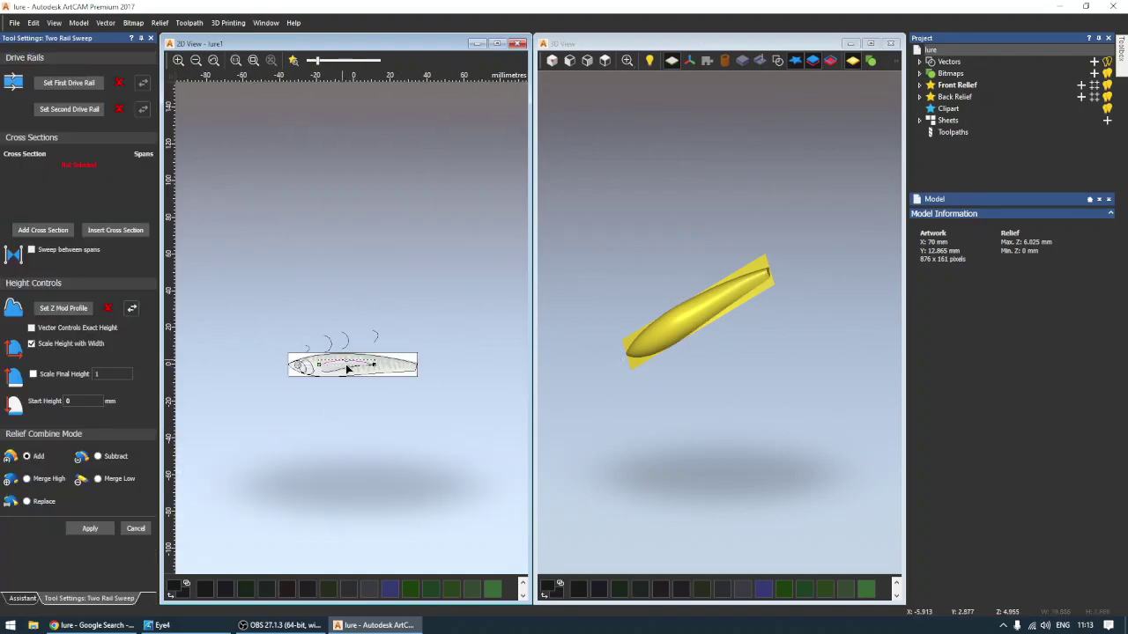
{"action": "left_click", "coordinate": [53, 83]}
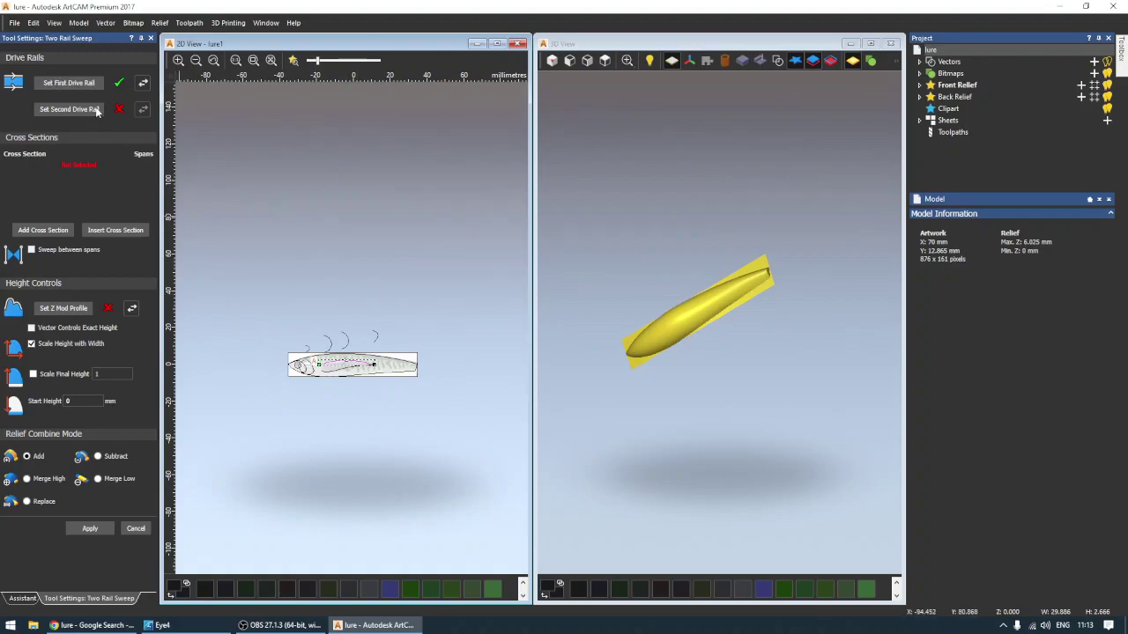
{"action": "left_click", "coordinate": [343, 370]}
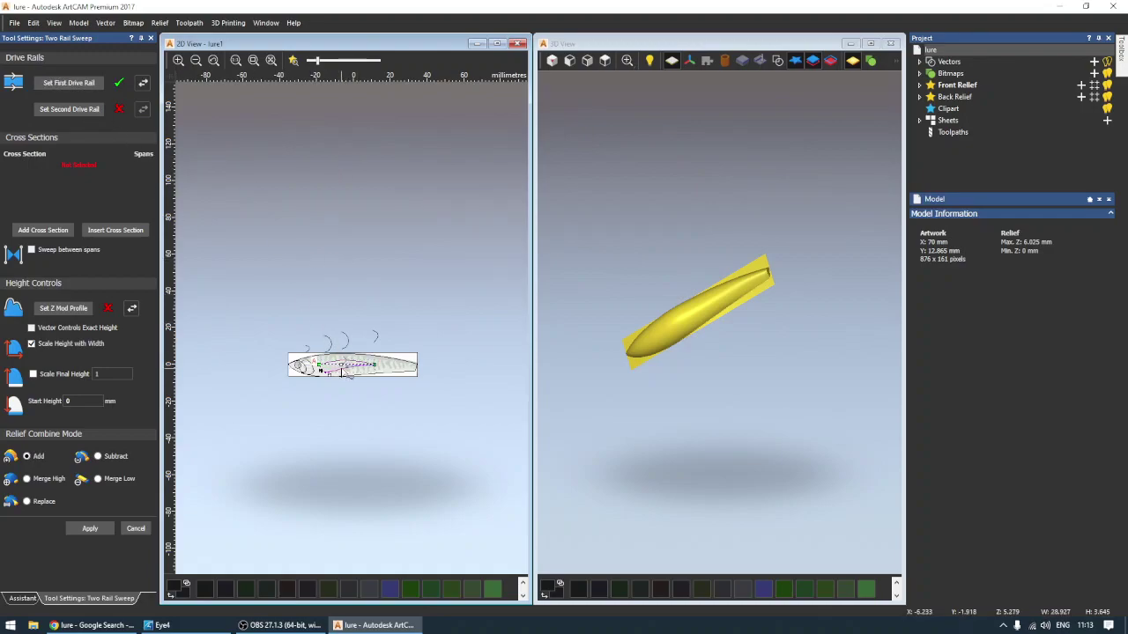
{"action": "left_click", "coordinate": [70, 109]}
{"action": "scroll", "coordinate": [323, 334], "scroll_direction": "up", "scroll_amount": 3}
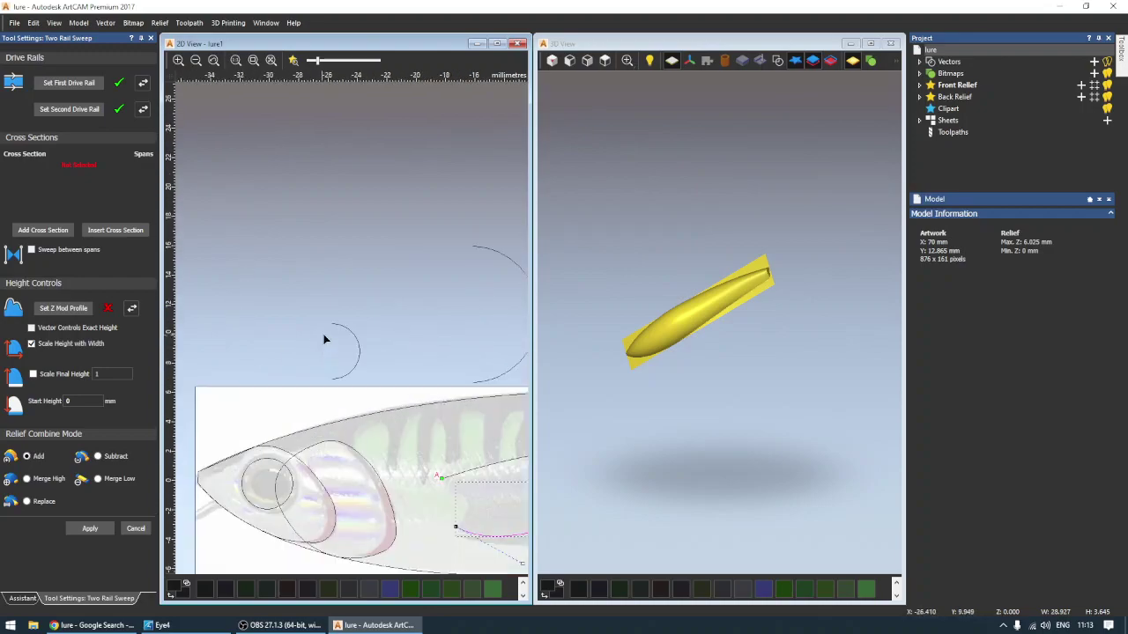
{"action": "scroll", "coordinate": [323, 335], "scroll_direction": "down", "scroll_amount": 2}
{"action": "left_click", "coordinate": [142, 107]}
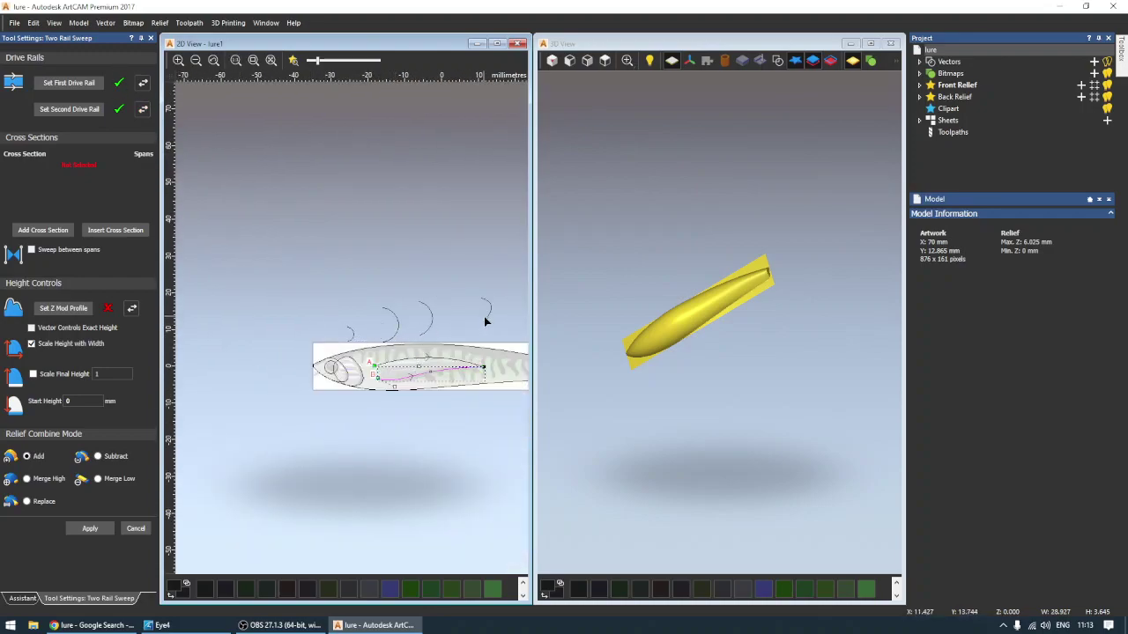
Add the small arc as the sweep's cross section.
{"action": "left_click", "coordinate": [349, 331]}
{"action": "left_click", "coordinate": [48, 232]}
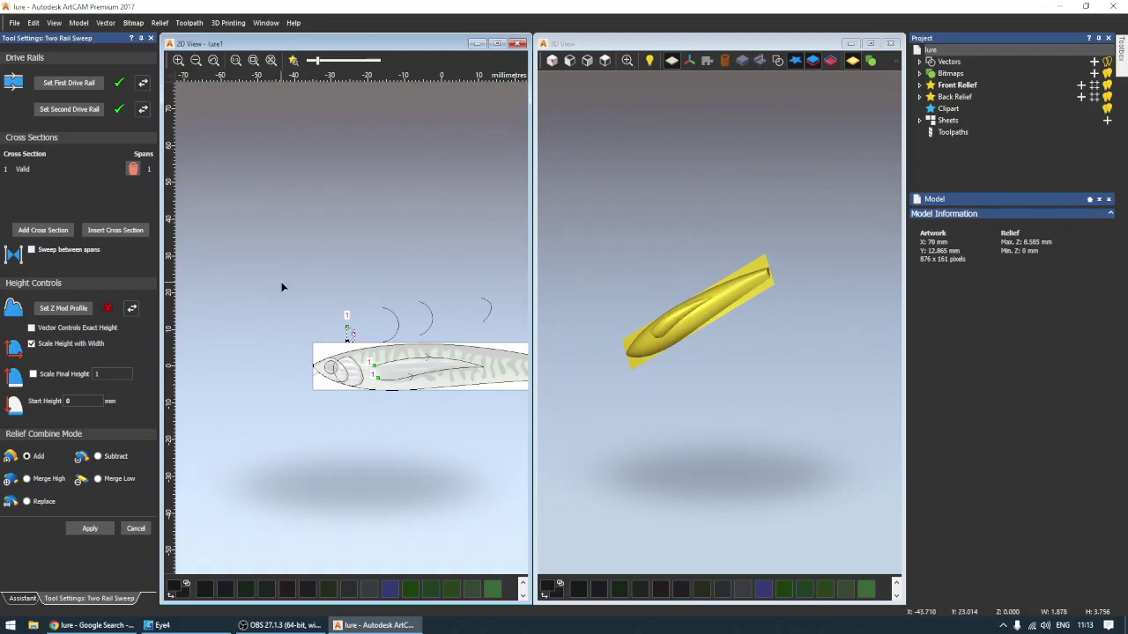
{"action": "scroll", "coordinate": [692, 308], "scroll_direction": "up", "scroll_amount": 1}
{"action": "scroll", "coordinate": [693, 307], "scroll_direction": "up", "scroll_amount": 2}
Narrow the arc cross-section and rebuild the sweep, raising max Z to 9.305 mm.
{"action": "left_click_drag", "start_coordinate": [641, 262], "coordinate": [678, 273]}
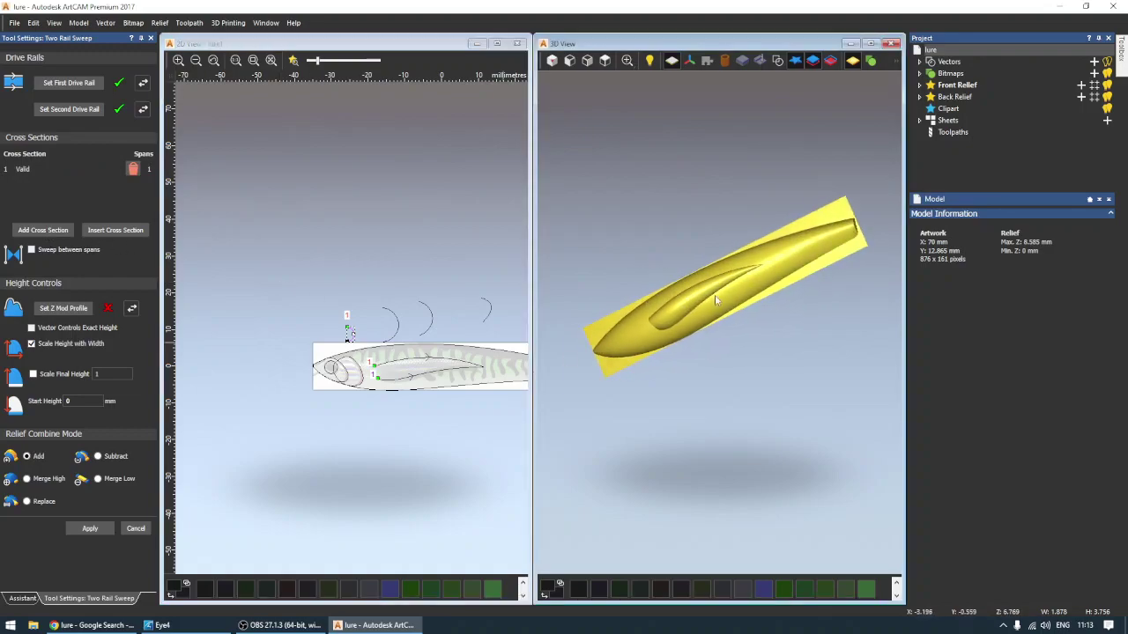
{"action": "scroll", "coordinate": [359, 351], "scroll_direction": "up", "scroll_amount": 3}
{"action": "scroll", "coordinate": [358, 351], "scroll_direction": "up", "scroll_amount": 3}
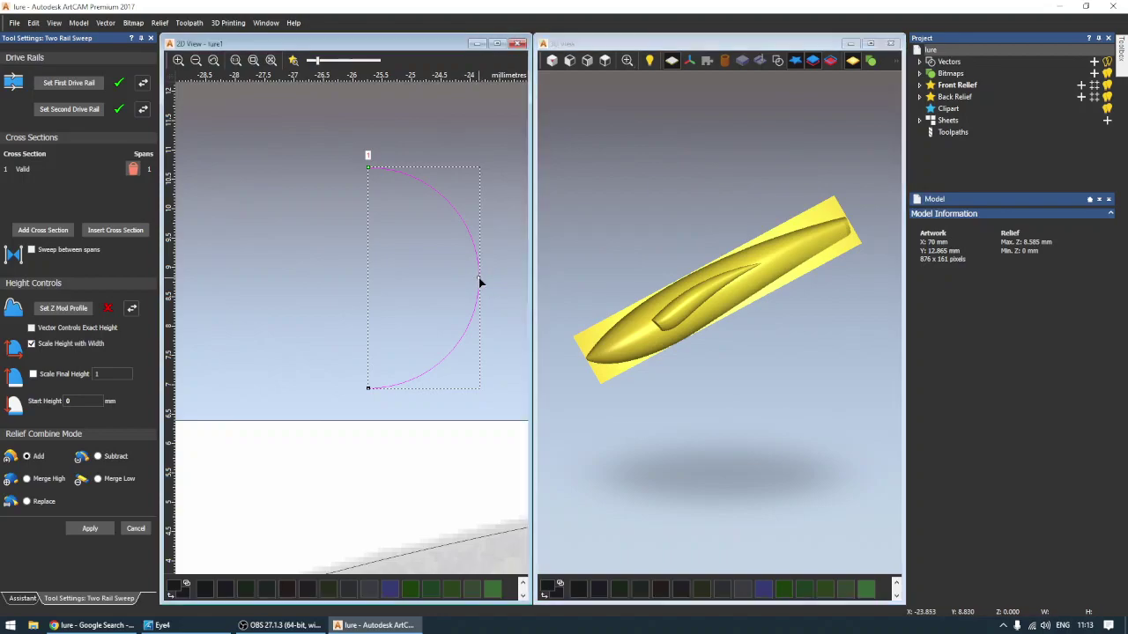
{"action": "left_click_drag", "start_coordinate": [481, 278], "coordinate": [441, 280]}
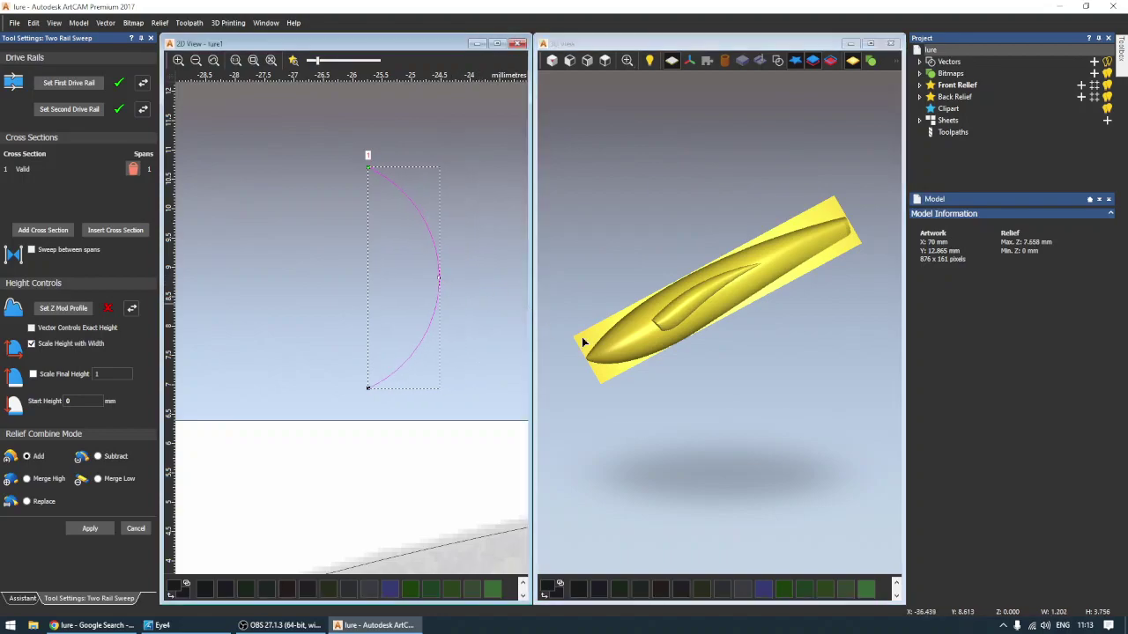
{"action": "scroll", "coordinate": [400, 355], "scroll_direction": "down", "scroll_amount": 3}
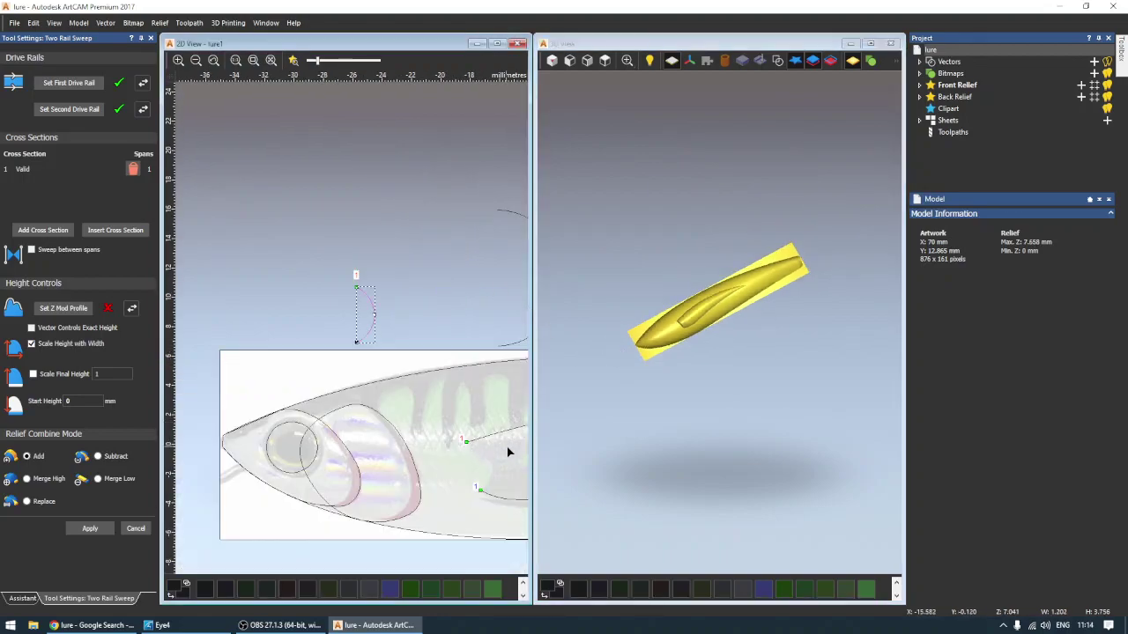
{"action": "scroll", "coordinate": [759, 361], "scroll_direction": "up", "scroll_amount": 1}
{"action": "scroll", "coordinate": [732, 326], "scroll_direction": "up", "scroll_amount": 1}
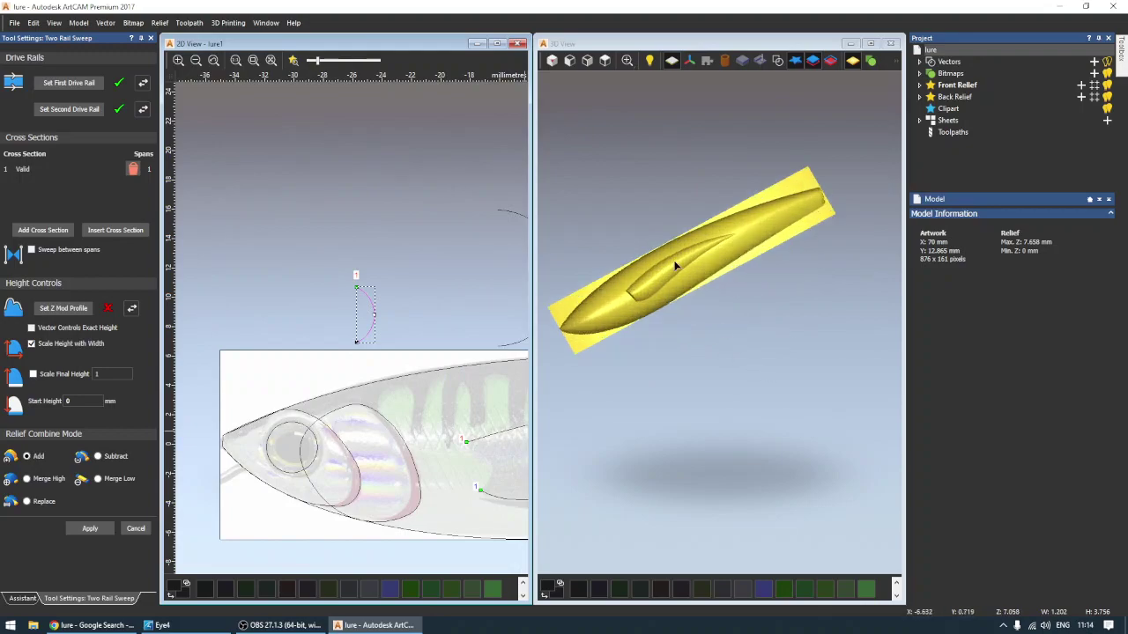
{"action": "left_click", "coordinate": [91, 528]}
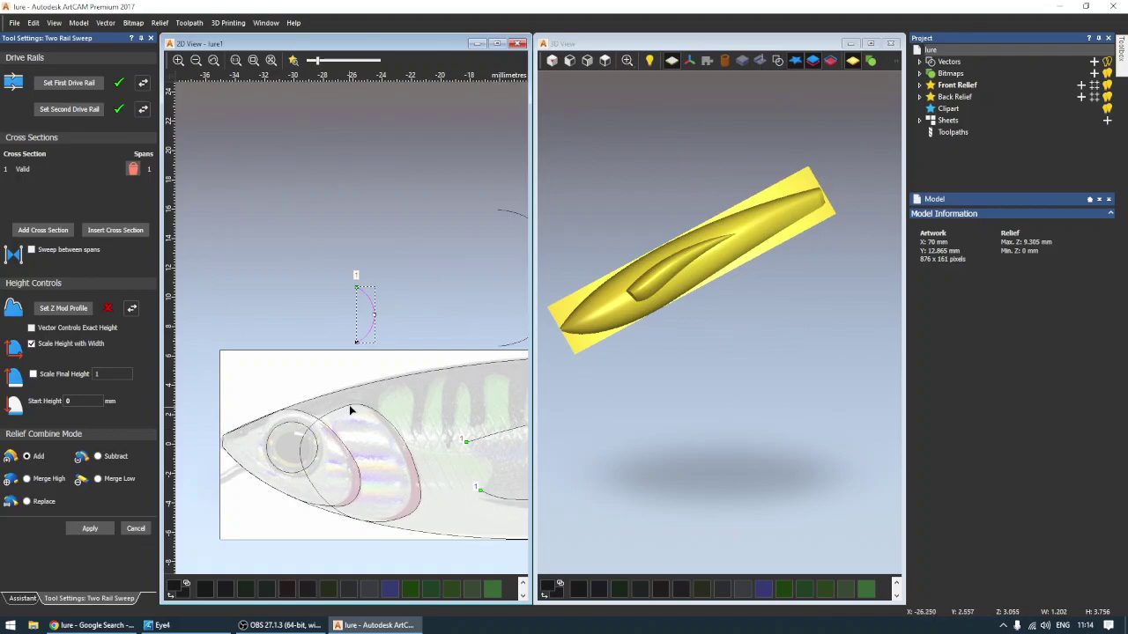
Cancel the sweep and shape the fish-head outline with a Round profile.
{"action": "left_click", "coordinate": [148, 528]}
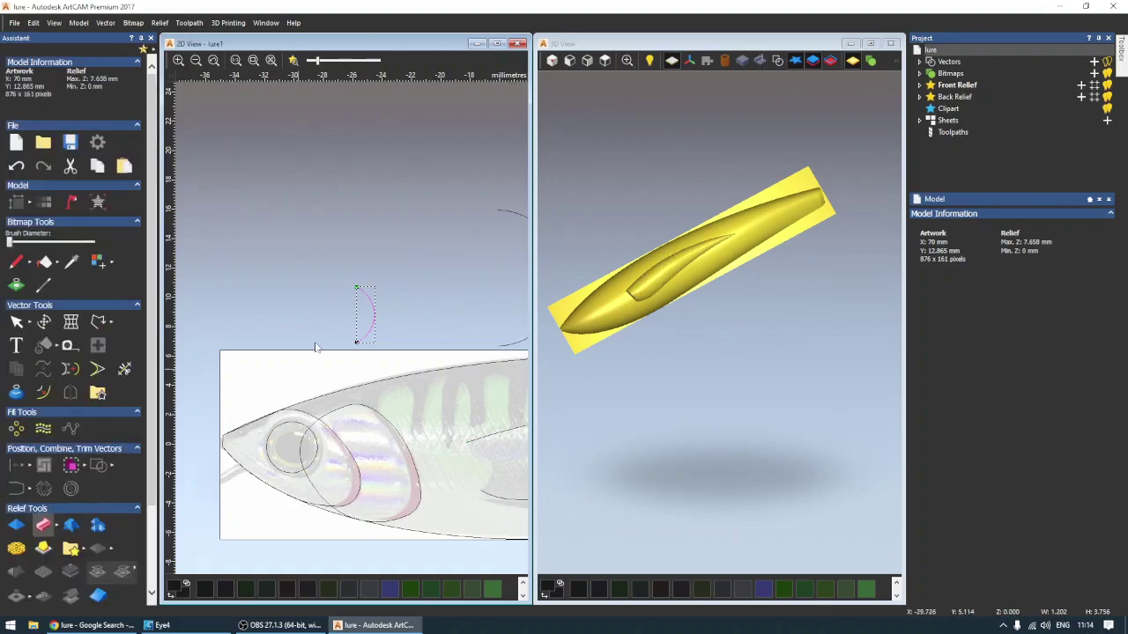
{"action": "left_click", "coordinate": [304, 418]}
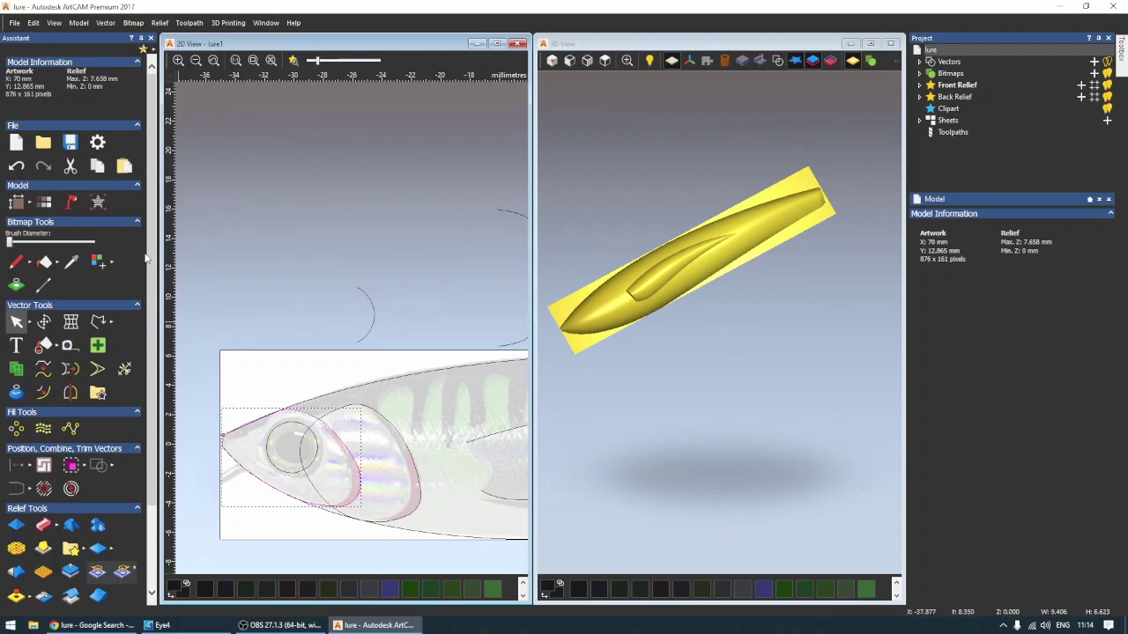
{"action": "key", "text": "F12"}
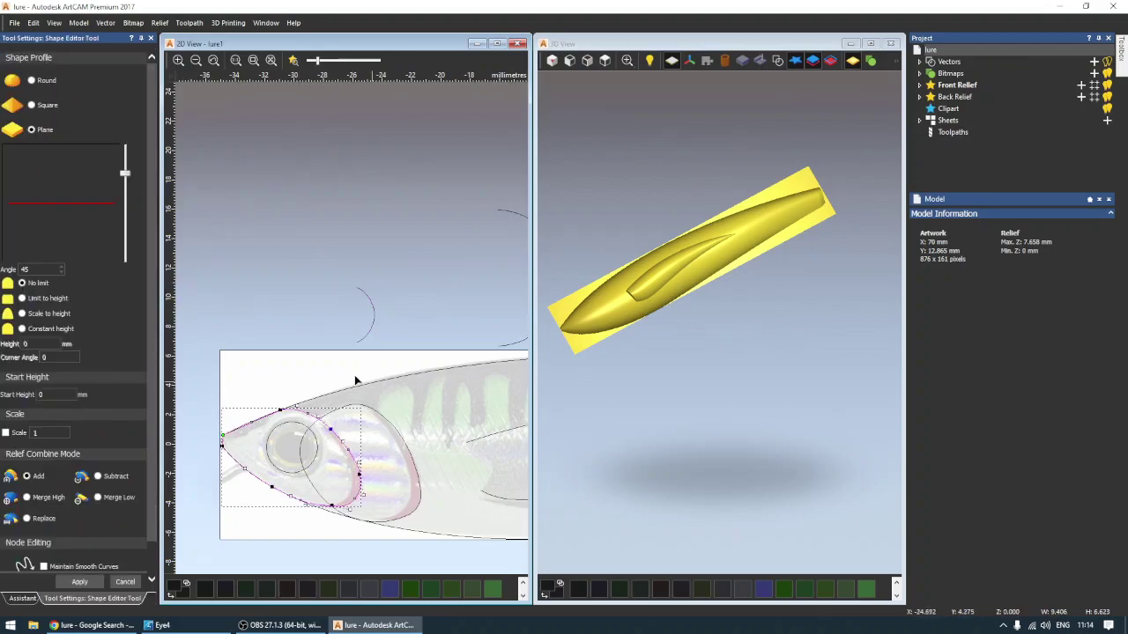
{"action": "left_click", "coordinate": [30, 80]}
Tune the head dome's profile angle to 32° so the head bulges outward.
{"action": "left_click_drag", "start_coordinate": [124, 174], "coordinate": [124, 222]}
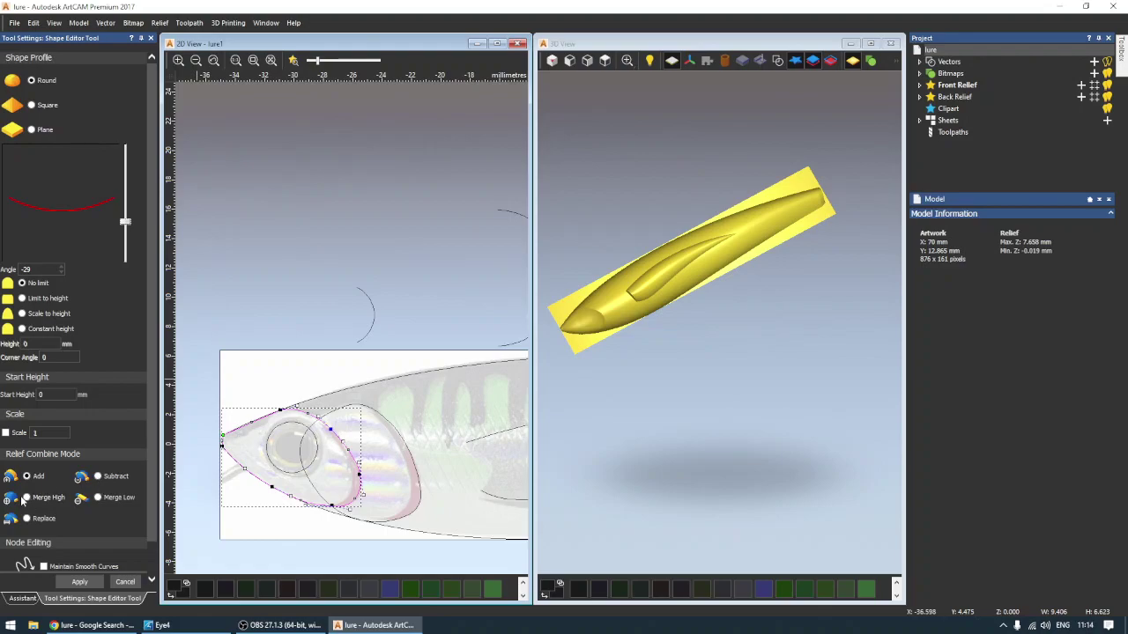
{"action": "scroll", "coordinate": [506, 377], "scroll_direction": "up", "scroll_amount": 5}
{"action": "scroll", "coordinate": [622, 355], "scroll_direction": "down", "scroll_amount": 3}
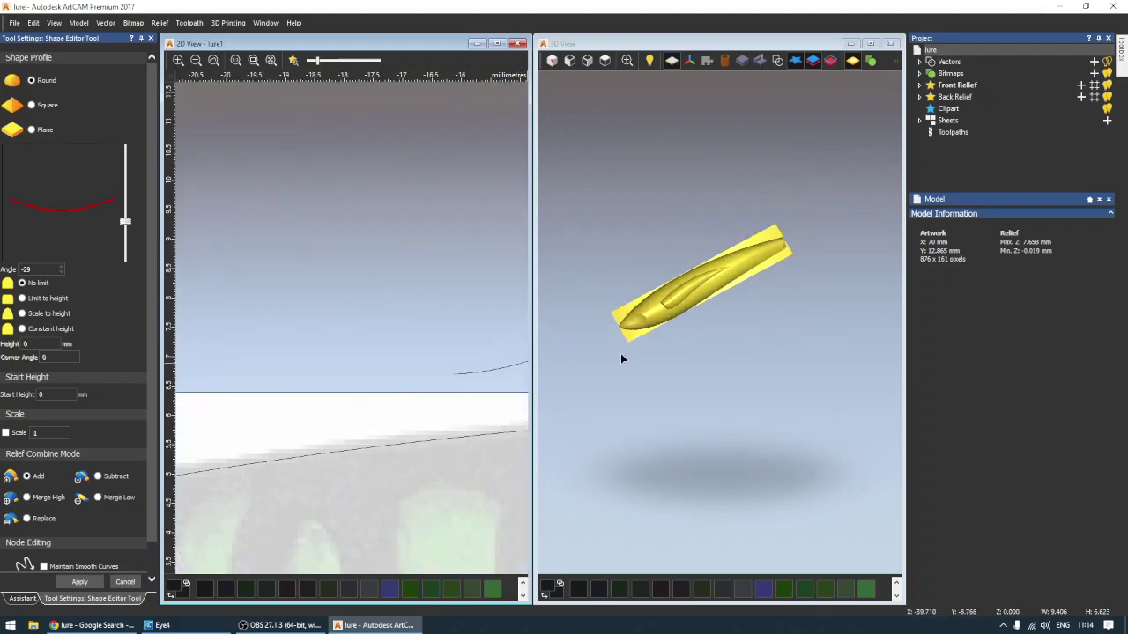
{"action": "scroll", "coordinate": [208, 396], "scroll_direction": "down", "scroll_amount": 4}
{"action": "scroll", "coordinate": [304, 377], "scroll_direction": "up", "scroll_amount": 1}
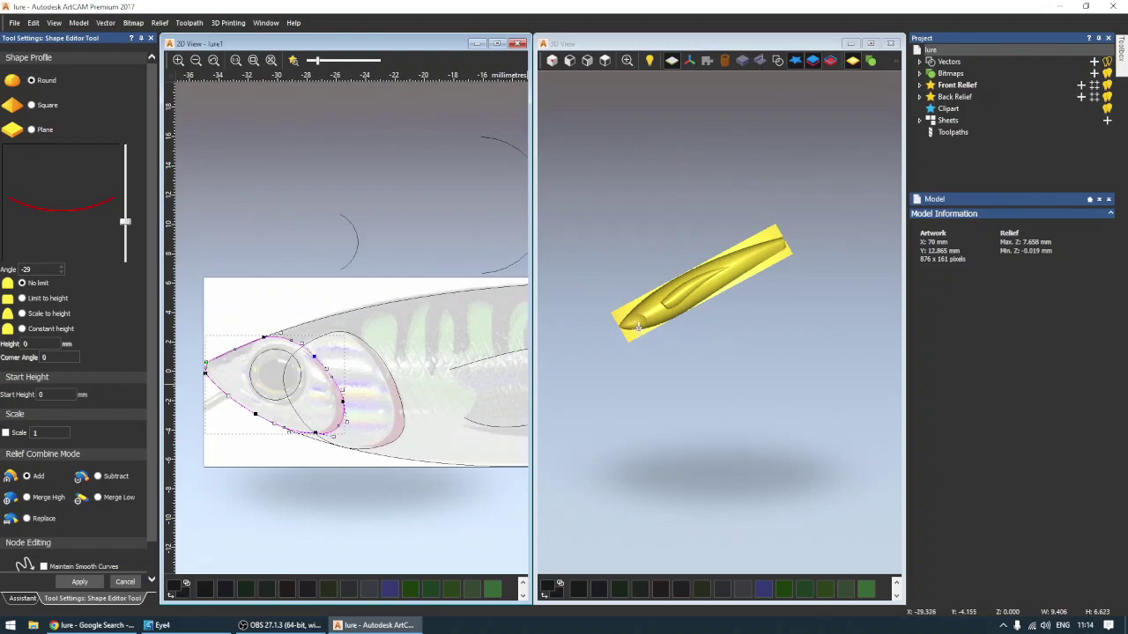
{"action": "left_click", "coordinate": [633, 323]}
{"action": "mouse_move", "coordinate": [634, 323]}
{"action": "left_mouse_down"}
{"action": "mouse_move", "coordinate": [743, 320]}
{"action": "mouse_move", "coordinate": [667, 353]}
{"action": "left_mouse_up"}
{"action": "scroll", "coordinate": [665, 348], "scroll_direction": "up", "scroll_amount": 1}
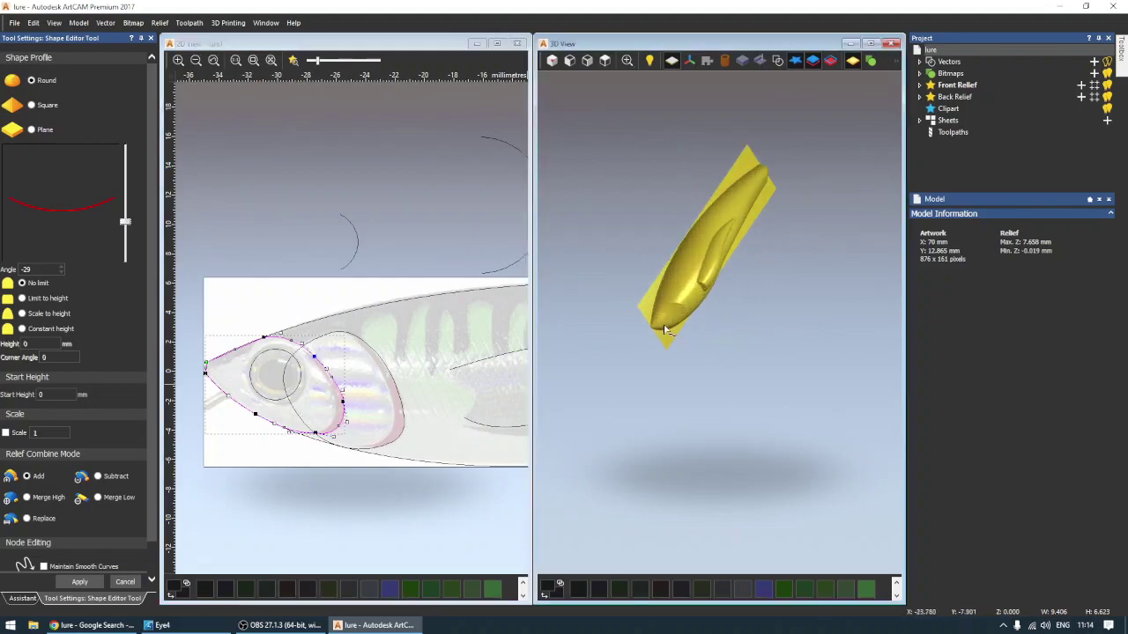
{"action": "scroll", "coordinate": [666, 320], "scroll_direction": "up", "scroll_amount": 2}
{"action": "scroll", "coordinate": [670, 322], "scroll_direction": "up", "scroll_amount": 2}
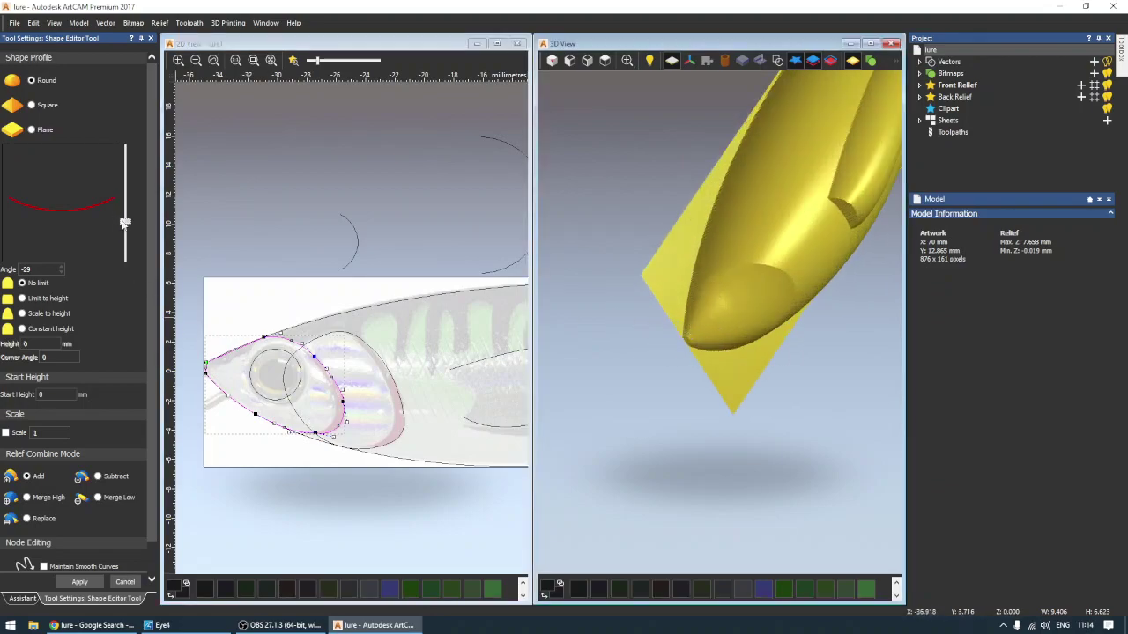
{"action": "left_click_drag", "start_coordinate": [125, 223], "coordinate": [134, 175]}
{"action": "mouse_move", "coordinate": [589, 305]}
{"action": "left_mouse_down"}
{"action": "mouse_move", "coordinate": [648, 301]}
{"action": "mouse_move", "coordinate": [677, 219]}
{"action": "mouse_move", "coordinate": [631, 211]}
{"action": "mouse_move", "coordinate": [597, 224]}
{"action": "left_mouse_up"}
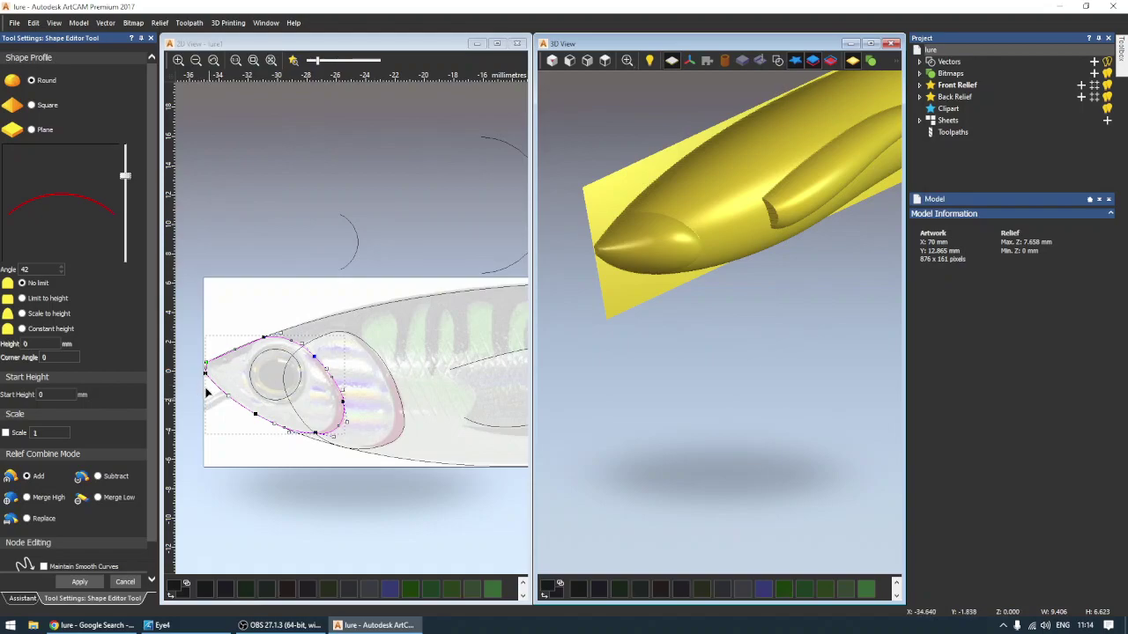
{"action": "mouse_move", "coordinate": [666, 181]}
{"action": "left_mouse_down"}
{"action": "mouse_move", "coordinate": [604, 242]}
{"action": "mouse_move", "coordinate": [667, 169]}
{"action": "mouse_move", "coordinate": [766, 229]}
{"action": "mouse_move", "coordinate": [645, 251]}
{"action": "left_mouse_up"}
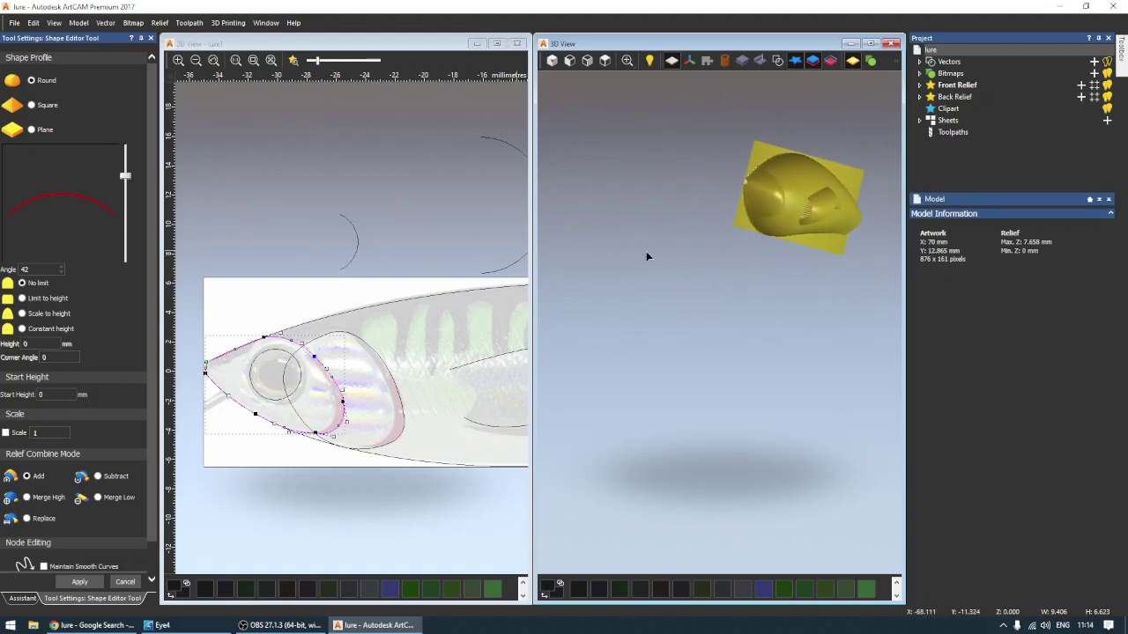
{"action": "left_click_drag", "start_coordinate": [125, 177], "coordinate": [125, 184]}
Set the head's start height to −2 mm and apply the dome, giving max Z 7.658 mm.
{"action": "left_click", "coordinate": [46, 394]}
{"action": "left_click", "coordinate": [45, 432]}
{"action": "scroll", "coordinate": [780, 211], "scroll_direction": "up", "scroll_amount": 2}
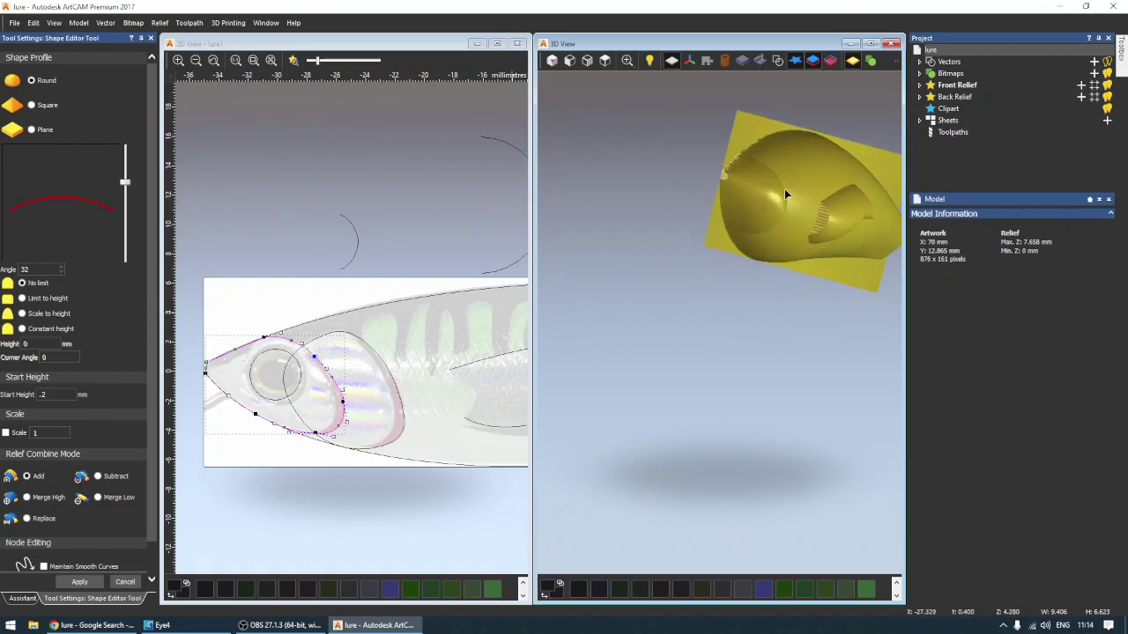
{"action": "left_click", "coordinate": [81, 582]}
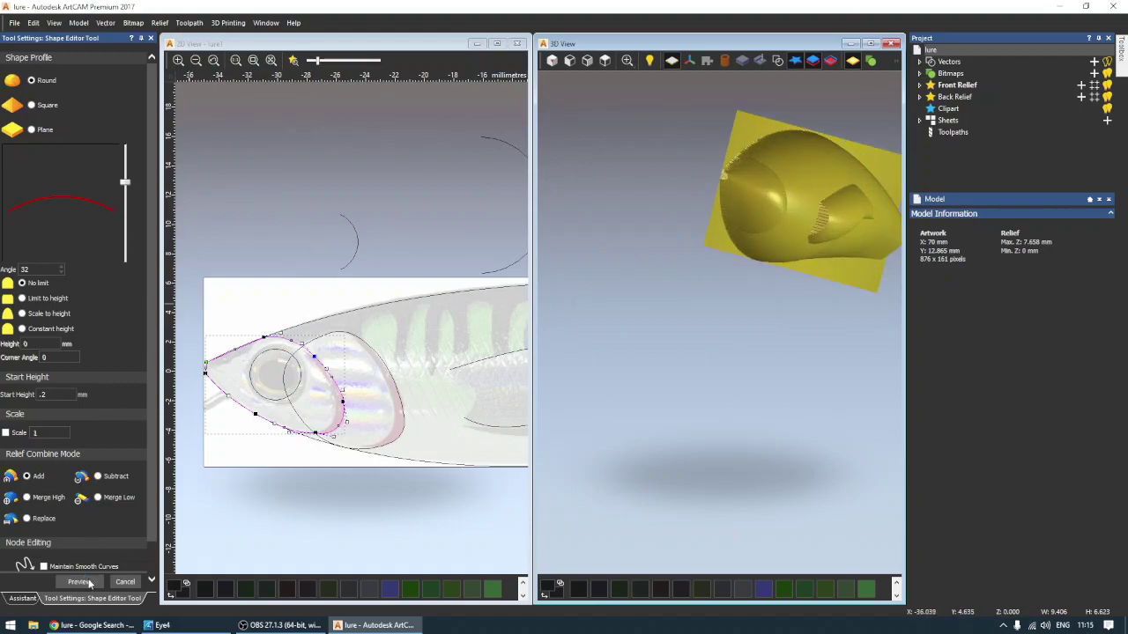
Give the larger gill-cover oval a Round profile in Merge High mode.
{"action": "left_click", "coordinate": [385, 365]}
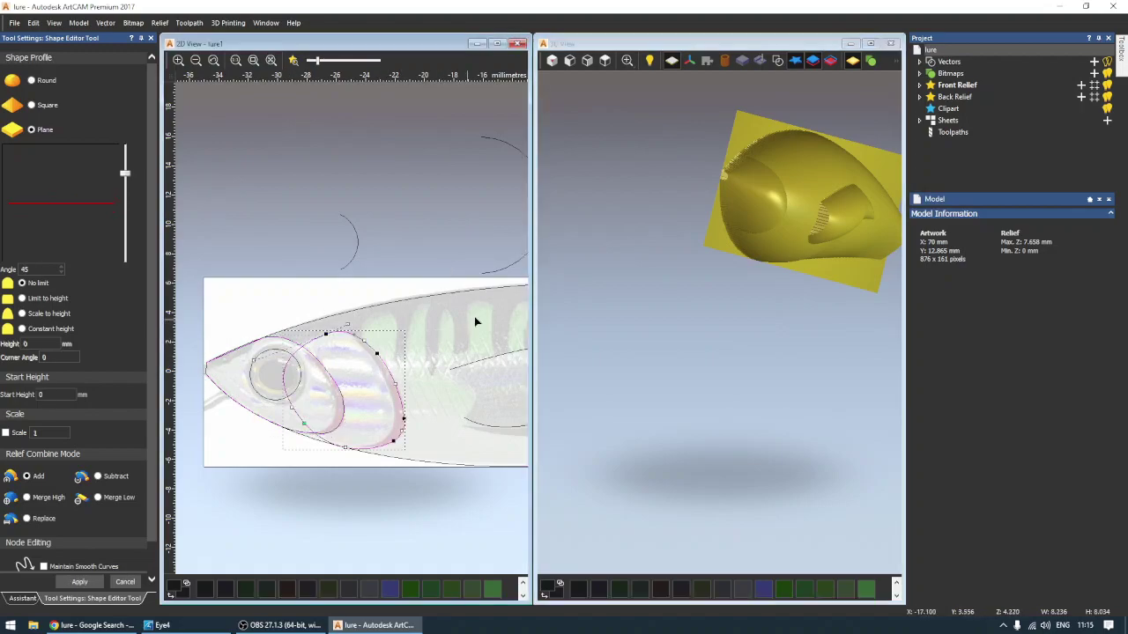
{"action": "left_click", "coordinate": [32, 81]}
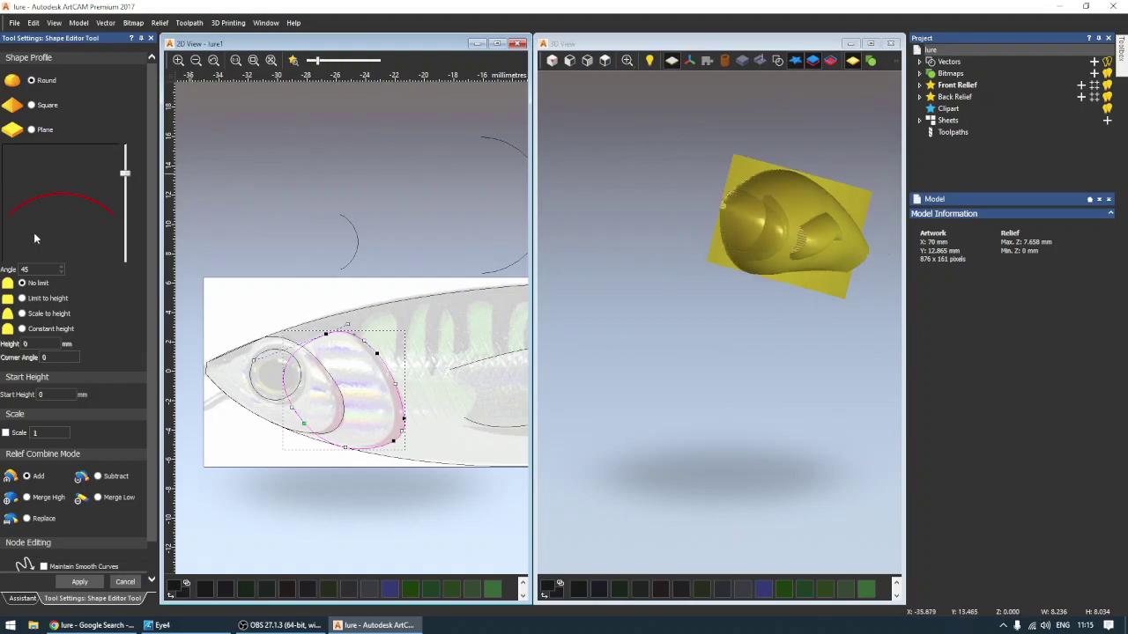
{"action": "left_click", "coordinate": [27, 498]}
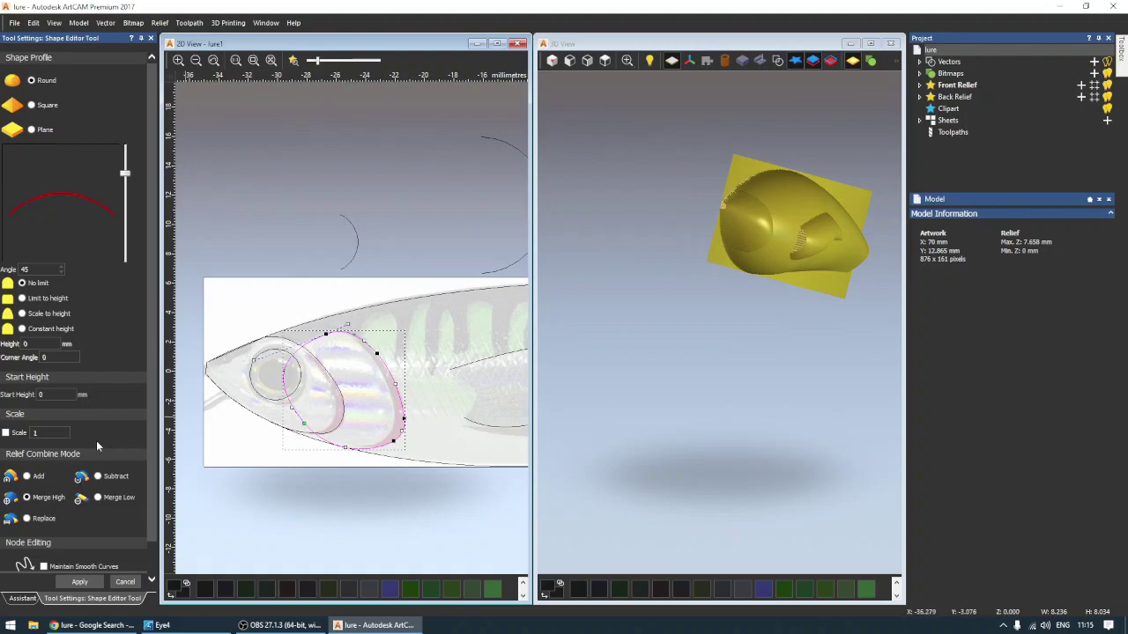
{"action": "left_click", "coordinate": [587, 60]}
{"action": "scroll", "coordinate": [617, 347], "scroll_direction": "up", "scroll_amount": 1}
{"action": "scroll", "coordinate": [603, 319], "scroll_direction": "up", "scroll_amount": 1}
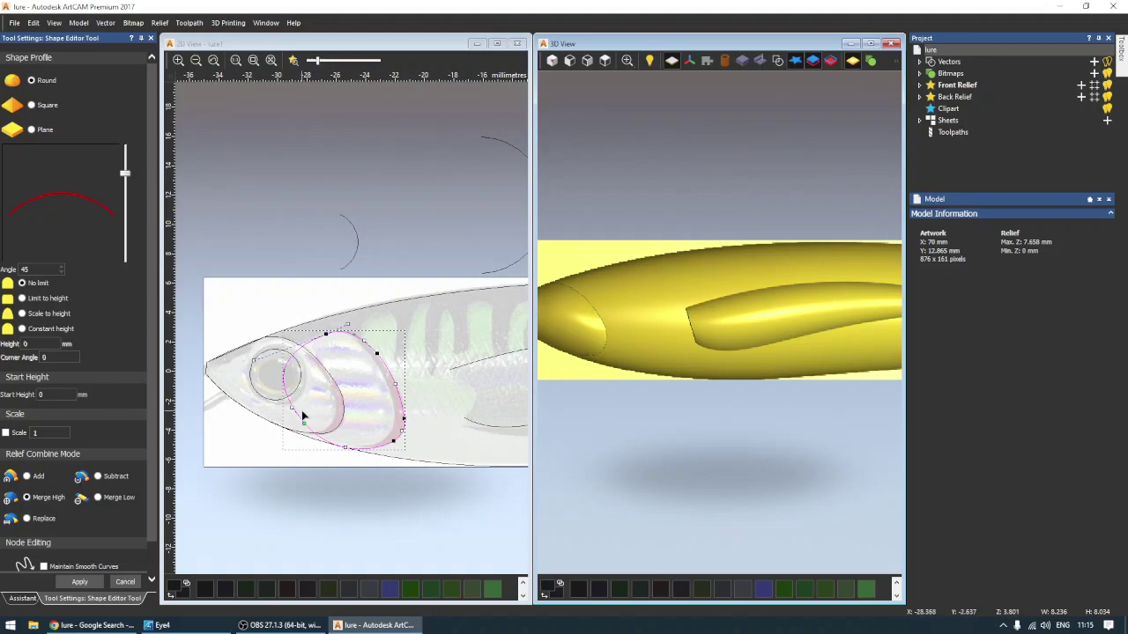
Set the gill-cover bulge's start height to 3.9 mm.
{"action": "left_click", "coordinate": [55, 395]}
{"action": "double_click", "coordinate": [41, 395]}
{"action": "type", "text": "3.9"}
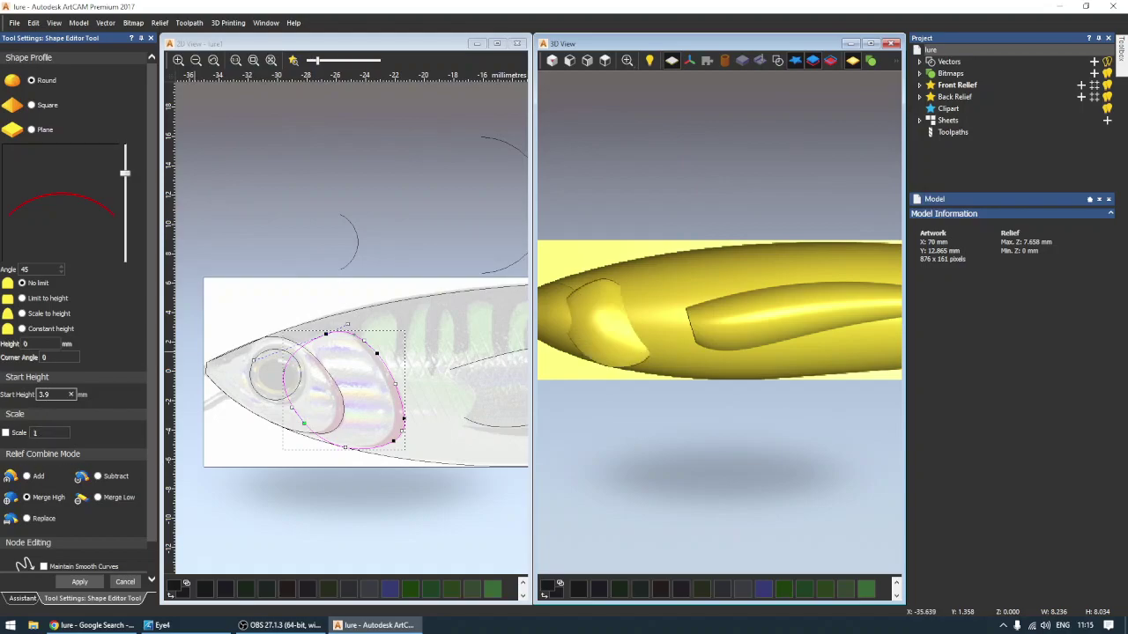
{"action": "left_click", "coordinate": [62, 358]}
{"action": "scroll", "coordinate": [520, 332], "scroll_direction": "down", "scroll_amount": 1}
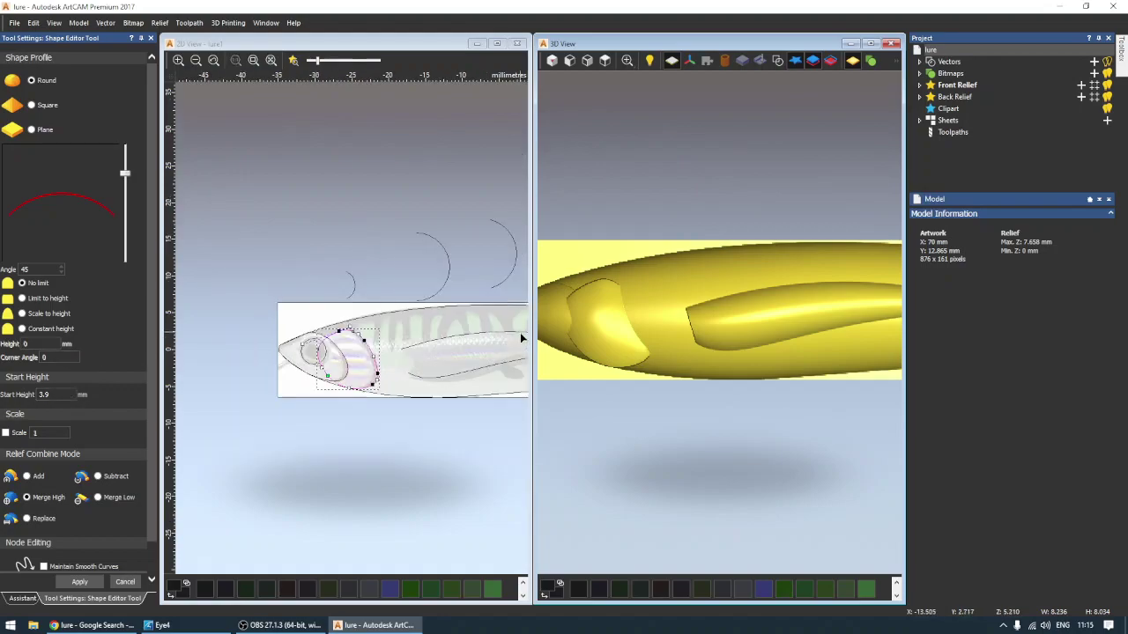
{"action": "scroll", "coordinate": [384, 369], "scroll_direction": "up", "scroll_amount": 2}
{"action": "scroll", "coordinate": [384, 369], "scroll_direction": "down", "scroll_amount": 1}
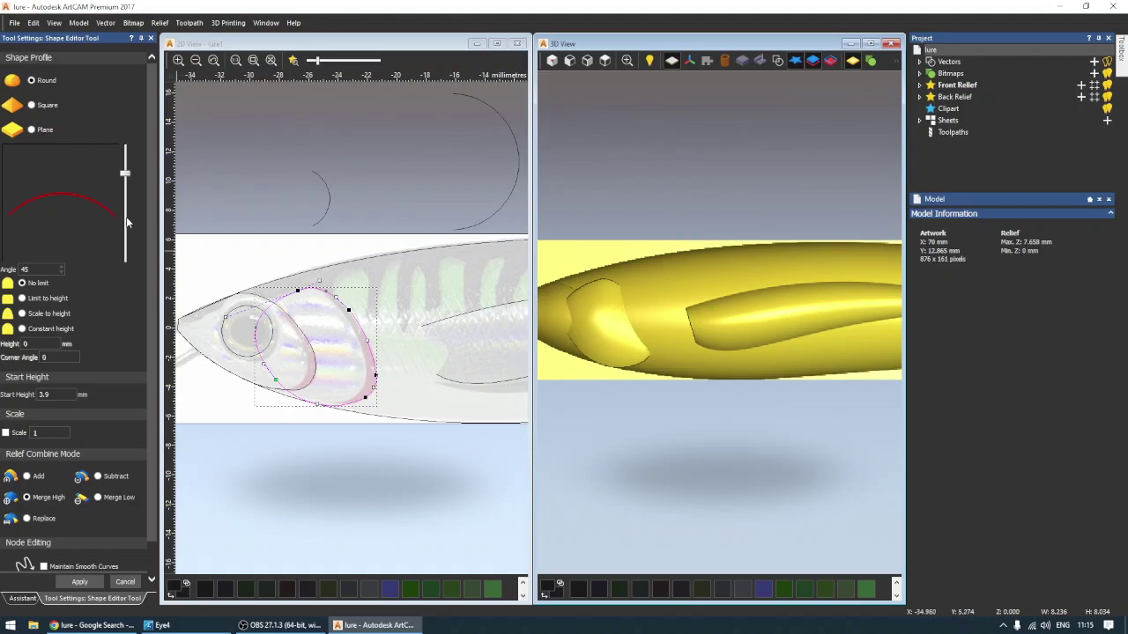
Adjust the bulge's profile angle, then cancel to discard the trial gill dome.
{"action": "left_click_drag", "start_coordinate": [126, 174], "coordinate": [127, 142]}
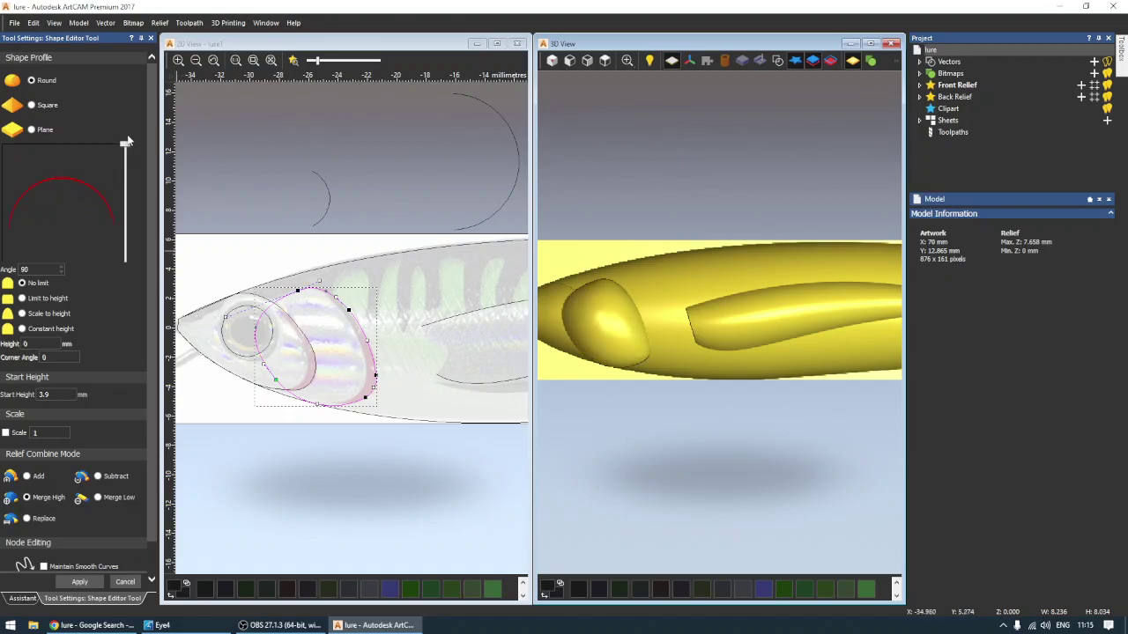
{"action": "mouse_move", "coordinate": [126, 143]}
{"action": "left_mouse_down"}
{"action": "mouse_move", "coordinate": [129, 192]}
{"action": "mouse_move", "coordinate": [125, 150]}
{"action": "mouse_move", "coordinate": [125, 167]}
{"action": "left_mouse_up"}
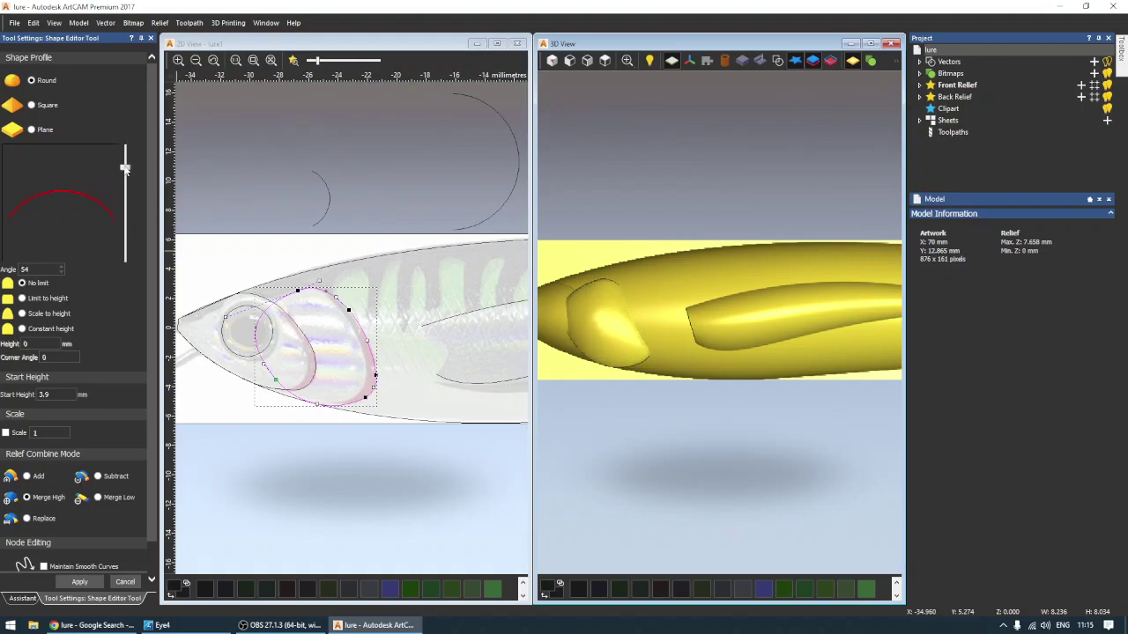
{"action": "scroll", "coordinate": [293, 209], "scroll_direction": "down", "scroll_amount": 5}
{"action": "mouse_move", "coordinate": [638, 302]}
{"action": "left_mouse_down"}
{"action": "mouse_move", "coordinate": [743, 323]}
{"action": "mouse_move", "coordinate": [762, 295]}
{"action": "left_mouse_up"}
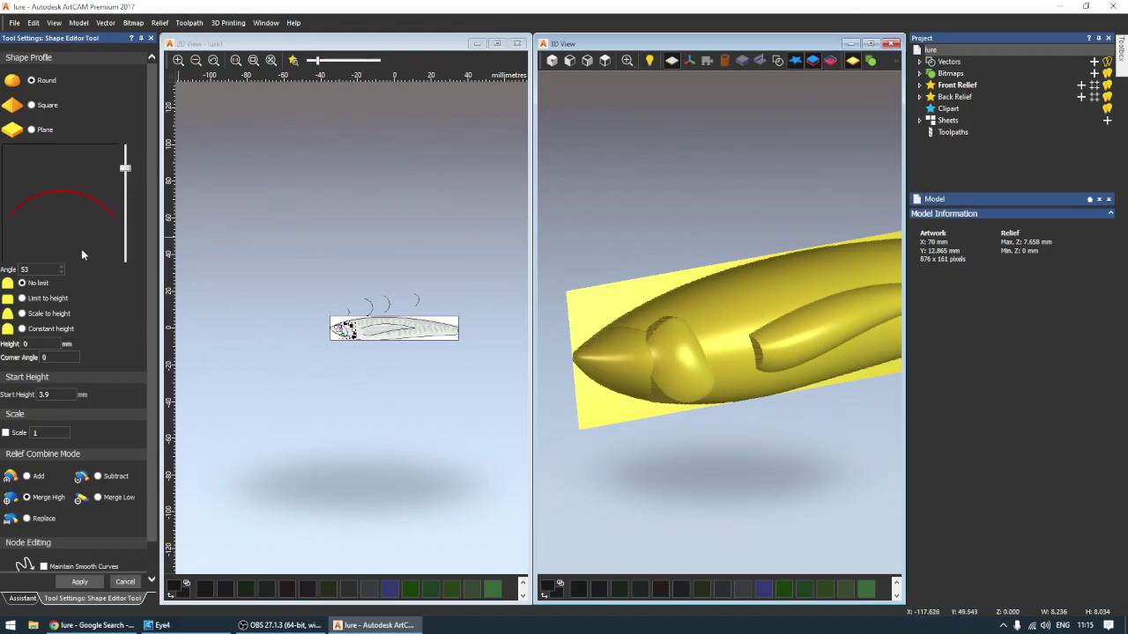
{"action": "left_click", "coordinate": [125, 582]}
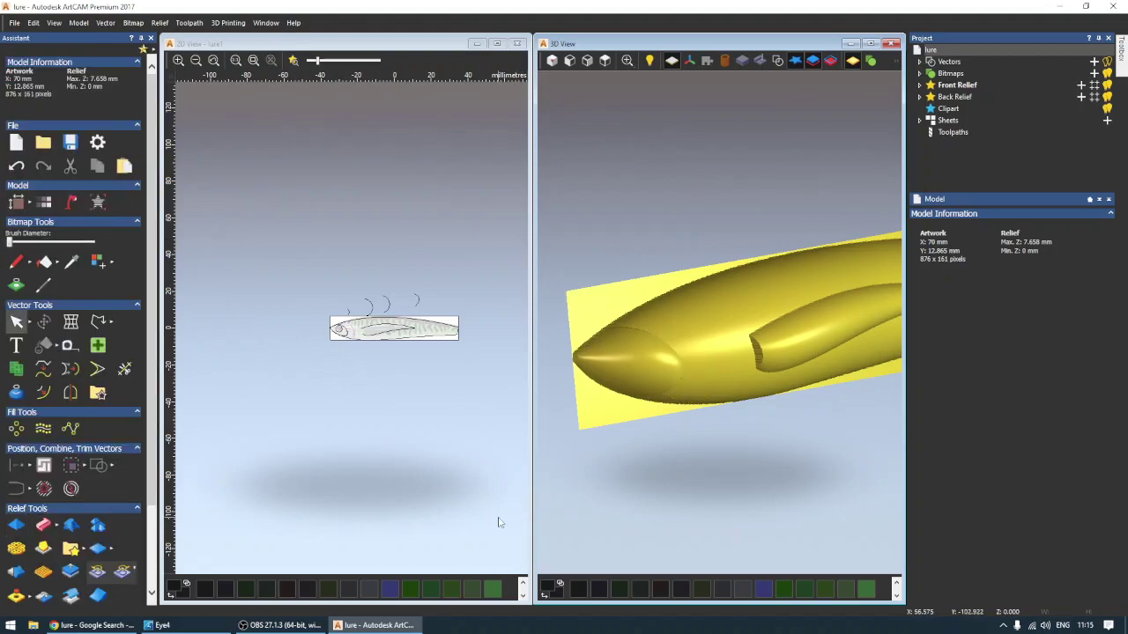
Undo to restore the large gill-cover oval, then put it into node editing with N.
{"action": "scroll", "coordinate": [309, 345], "scroll_direction": "up", "scroll_amount": 5}
{"action": "scroll", "coordinate": [348, 347], "scroll_direction": "down", "scroll_amount": 3}
{"action": "scroll", "coordinate": [348, 347], "scroll_direction": "up", "scroll_amount": 3}
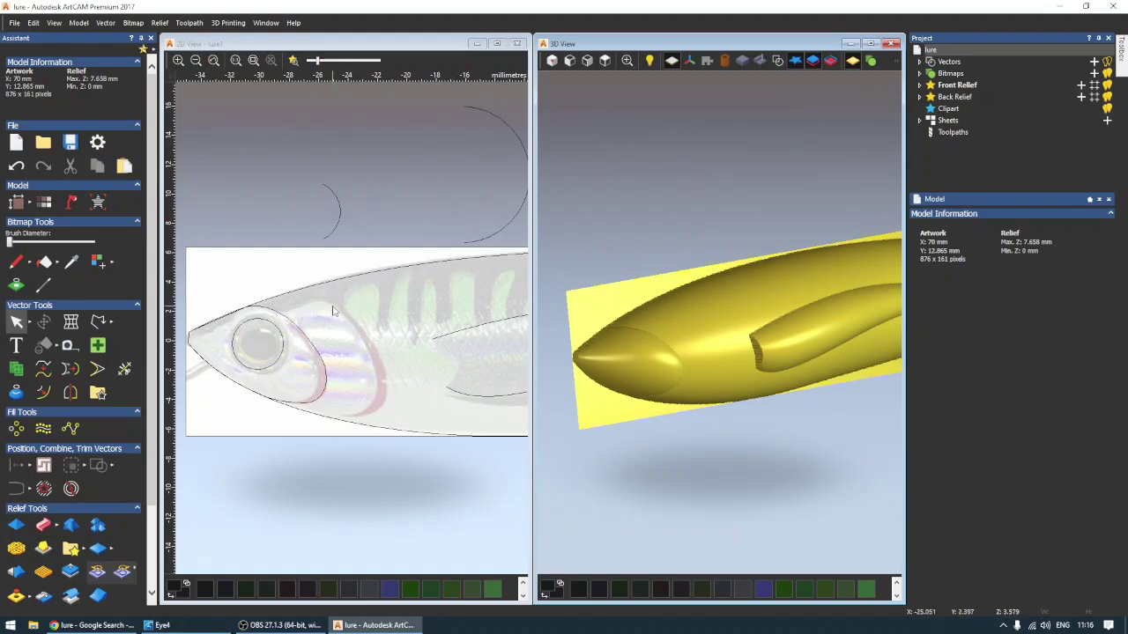
{"action": "left_click", "coordinate": [33, 23]}
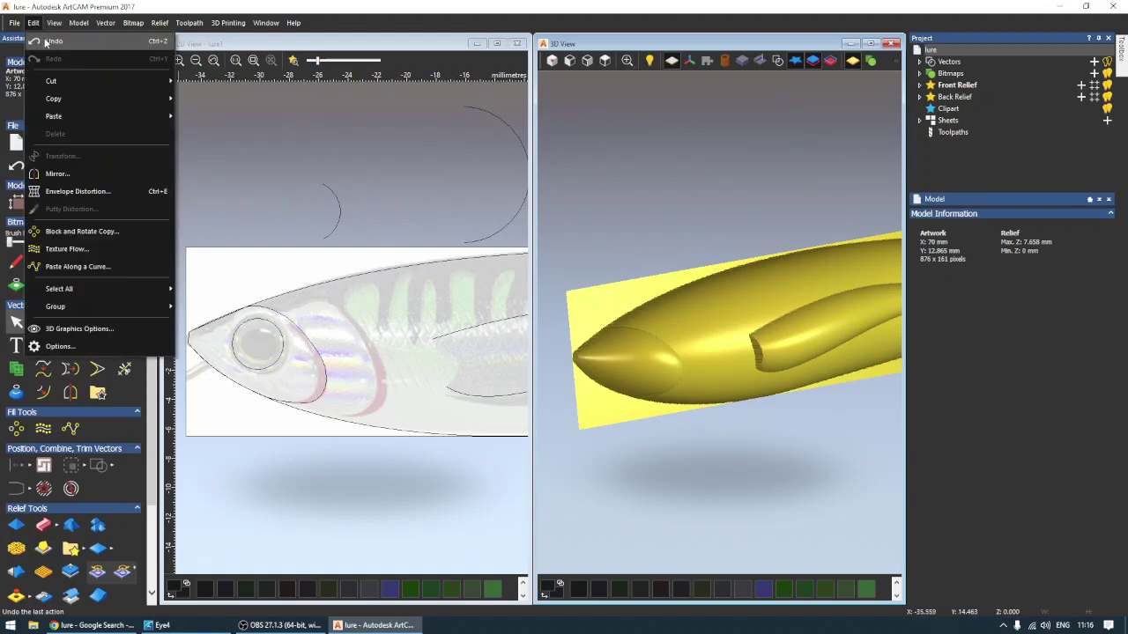
{"action": "left_click", "coordinate": [44, 41]}
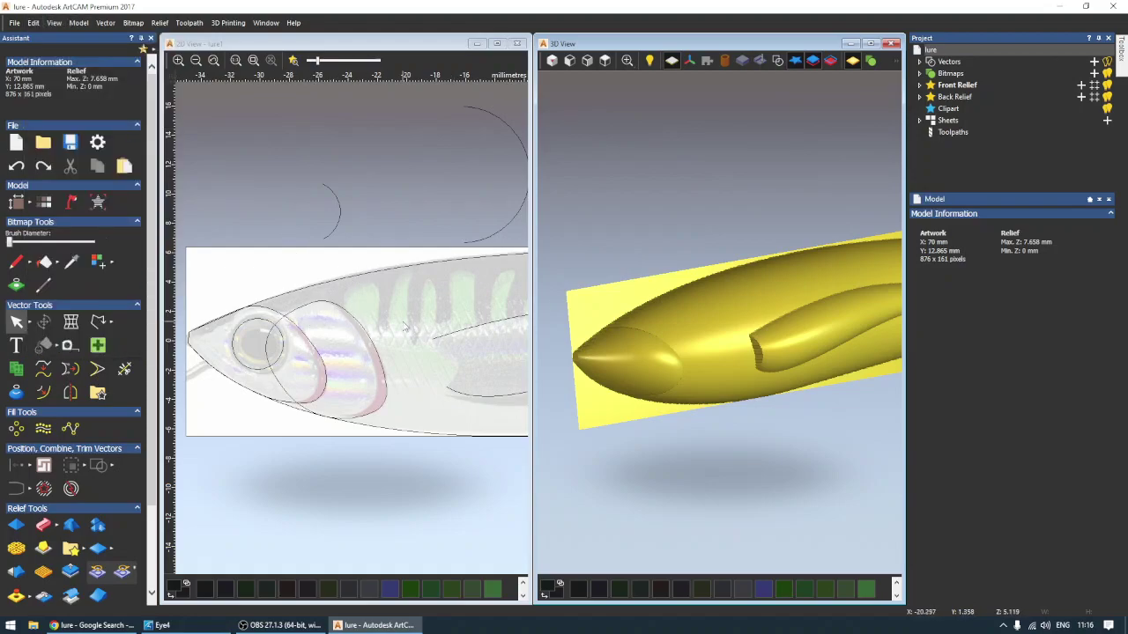
{"action": "left_click", "coordinate": [273, 376]}
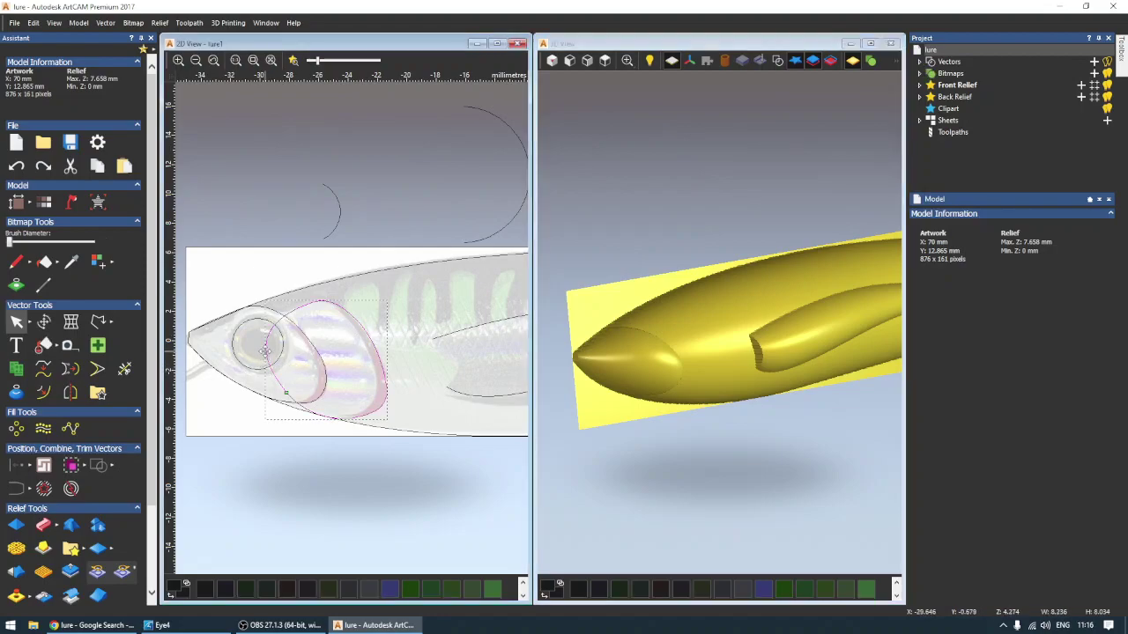
{"action": "key", "text": "n"}
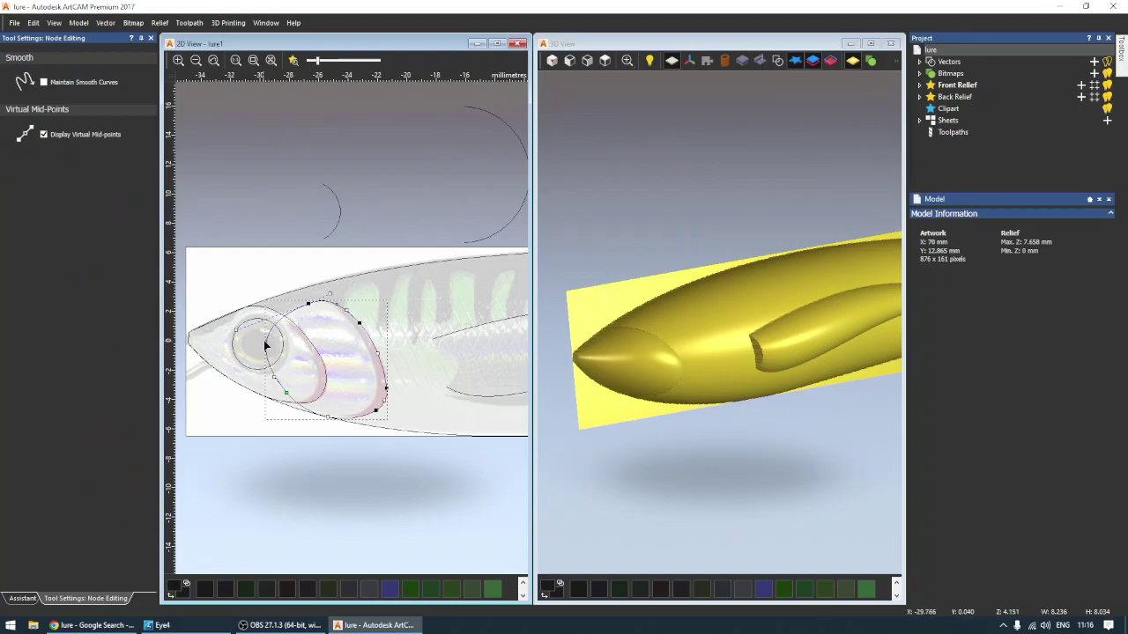
Drag the gill outline's left and lower-left nodes off the eye toward the gill band.
{"action": "left_click_drag", "start_coordinate": [266, 342], "coordinate": [306, 338]}
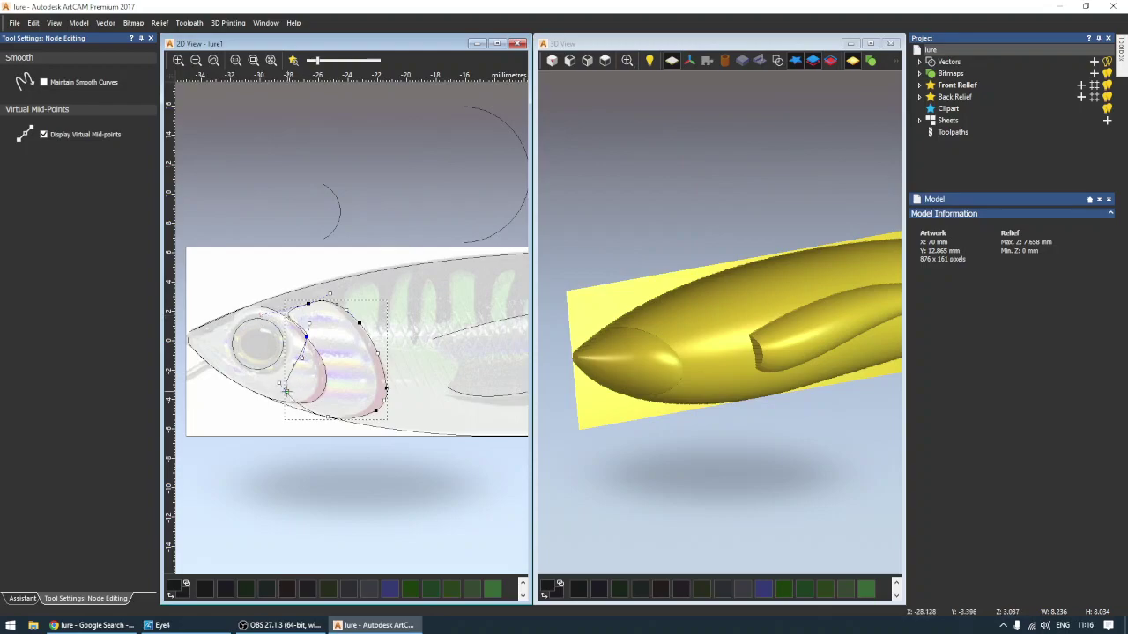
{"action": "mouse_move", "coordinate": [286, 392]}
{"action": "left_mouse_down"}
{"action": "mouse_move", "coordinate": [315, 411]}
{"action": "mouse_move", "coordinate": [337, 404]}
{"action": "left_mouse_up"}
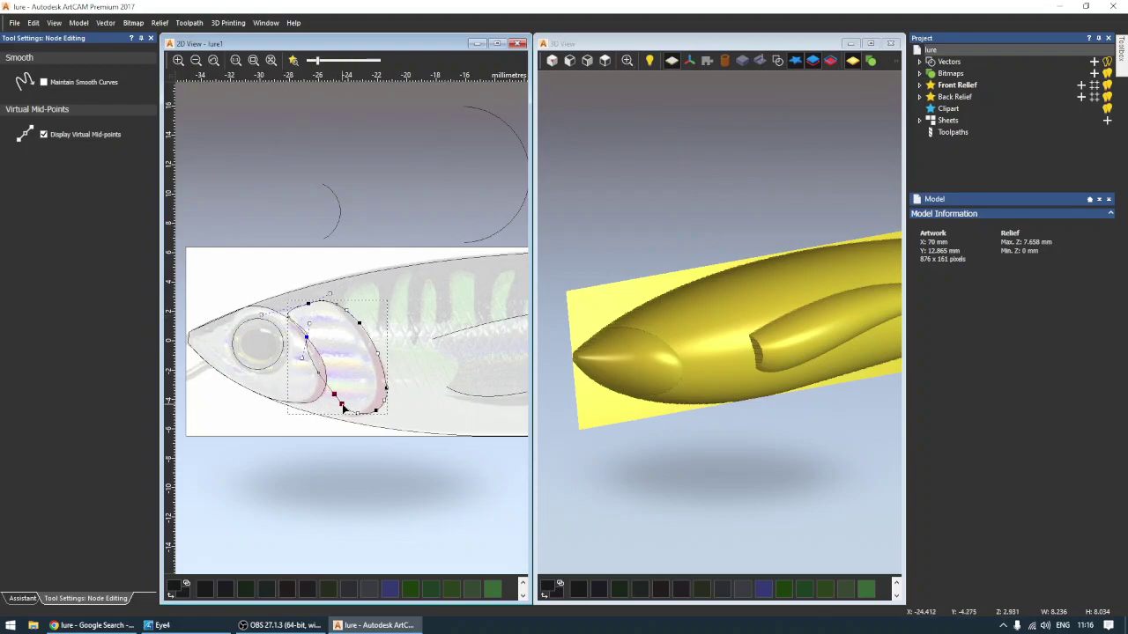
{"action": "left_click_drag", "start_coordinate": [301, 358], "coordinate": [318, 366]}
{"action": "mouse_move", "coordinate": [335, 401]}
{"action": "left_mouse_down"}
{"action": "mouse_move", "coordinate": [294, 406]}
{"action": "mouse_move", "coordinate": [334, 416]}
{"action": "left_mouse_up"}
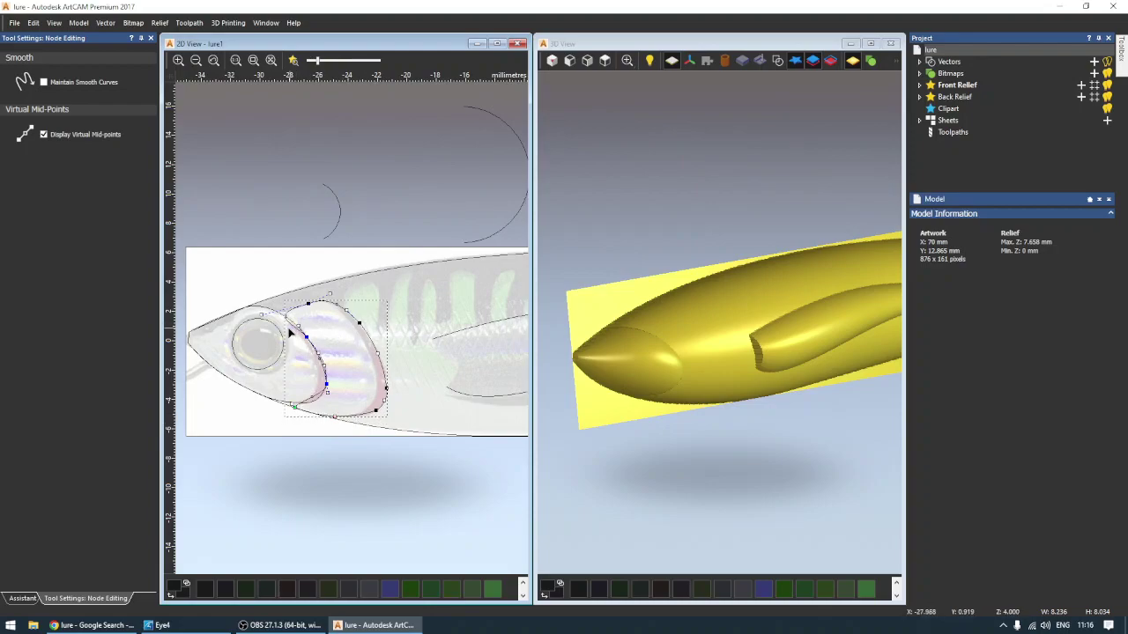
Raise the gill curve's top node and smooth its upper-left bend.
{"action": "scroll", "coordinate": [290, 332], "scroll_direction": "up", "scroll_amount": 3}
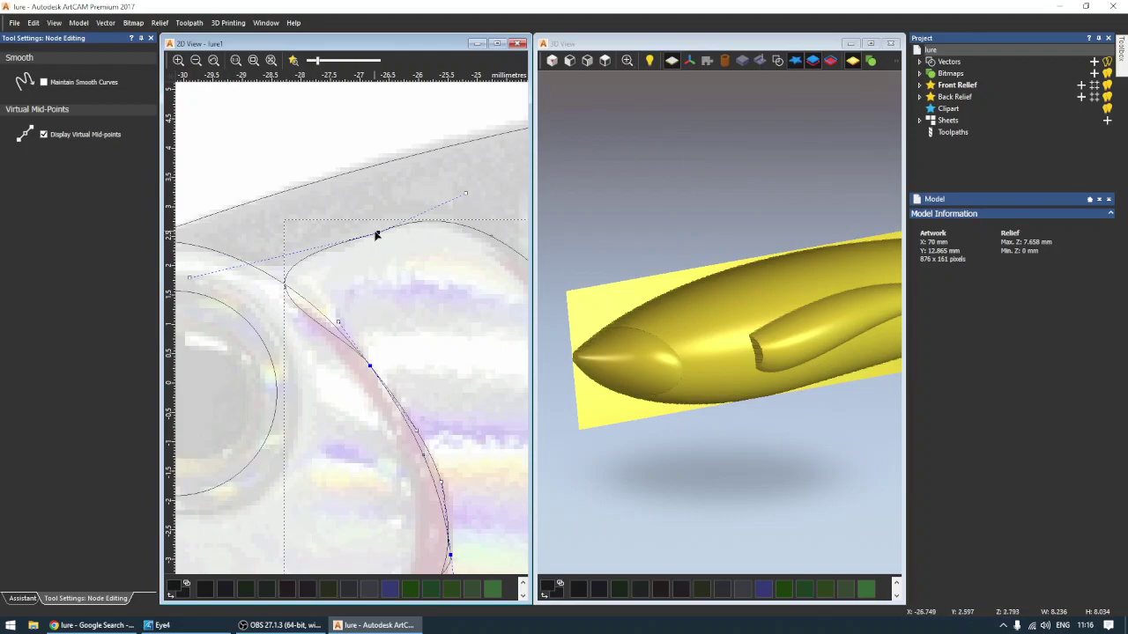
{"action": "left_click_drag", "start_coordinate": [381, 236], "coordinate": [391, 229]}
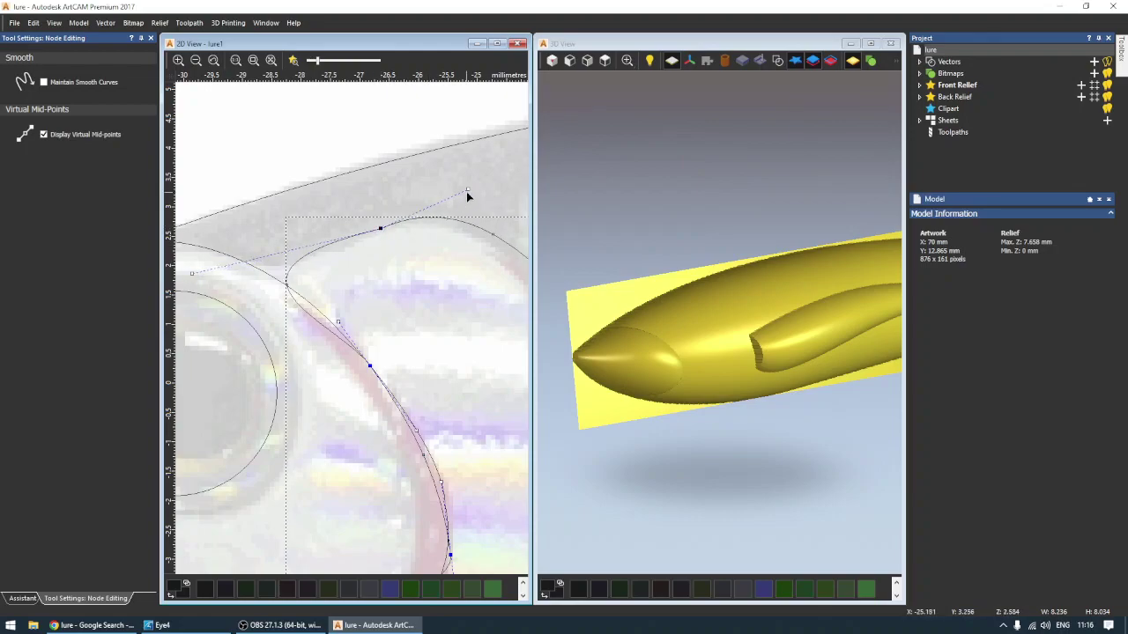
{"action": "left_click_drag", "start_coordinate": [468, 188], "coordinate": [477, 216]}
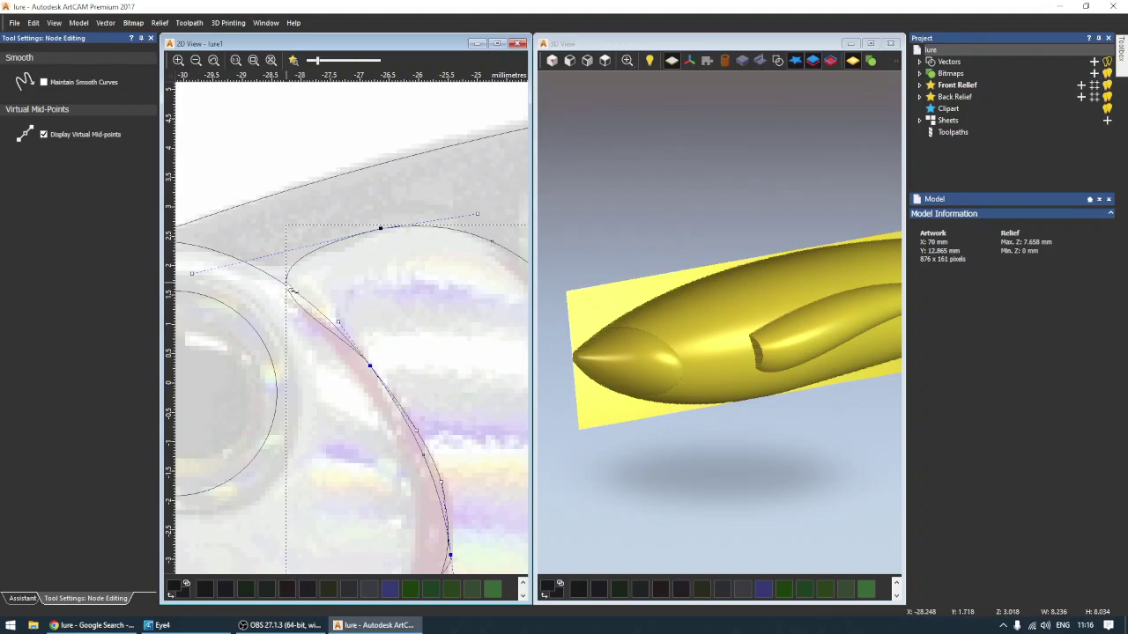
{"action": "left_click", "coordinate": [291, 289]}
{"action": "mouse_move", "coordinate": [323, 328]}
{"action": "left_mouse_down"}
{"action": "mouse_move", "coordinate": [285, 304]}
{"action": "mouse_move", "coordinate": [298, 286]}
{"action": "left_mouse_up"}
{"action": "scroll", "coordinate": [345, 317], "scroll_direction": "down", "scroll_amount": 3}
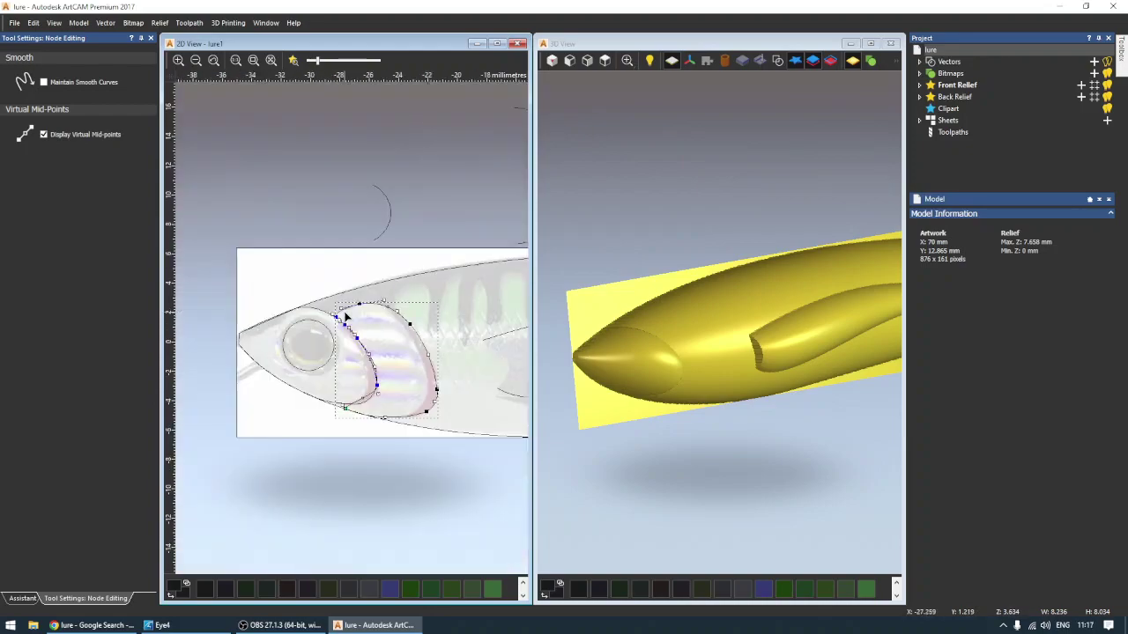
{"action": "scroll", "coordinate": [372, 352], "scroll_direction": "up", "scroll_amount": 2}
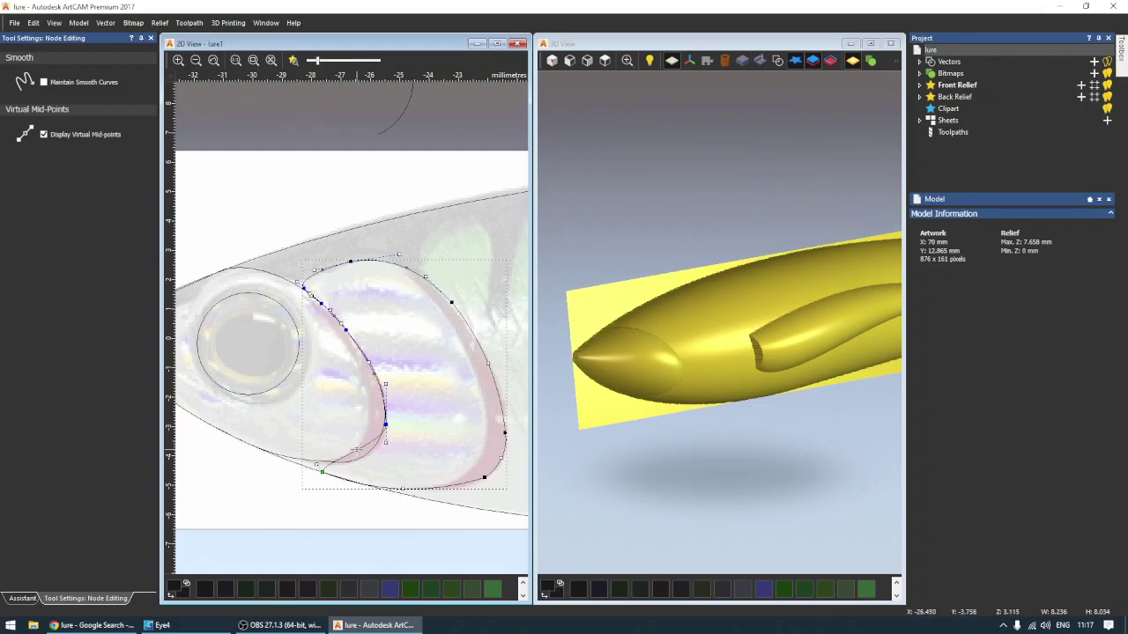
Reshape the lower inner curve and lower-right node along the pink band, then finish node editing.
{"action": "left_click_drag", "start_coordinate": [356, 449], "coordinate": [363, 465]}
{"action": "left_click_drag", "start_coordinate": [385, 441], "coordinate": [390, 445]}
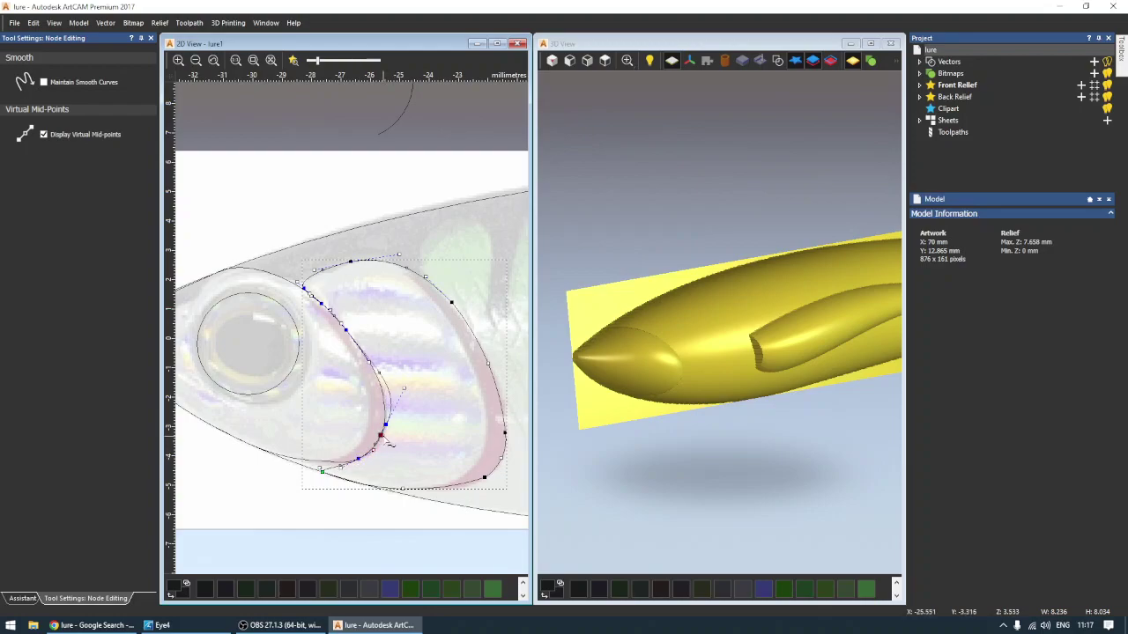
{"action": "left_click_drag", "start_coordinate": [405, 390], "coordinate": [383, 426]}
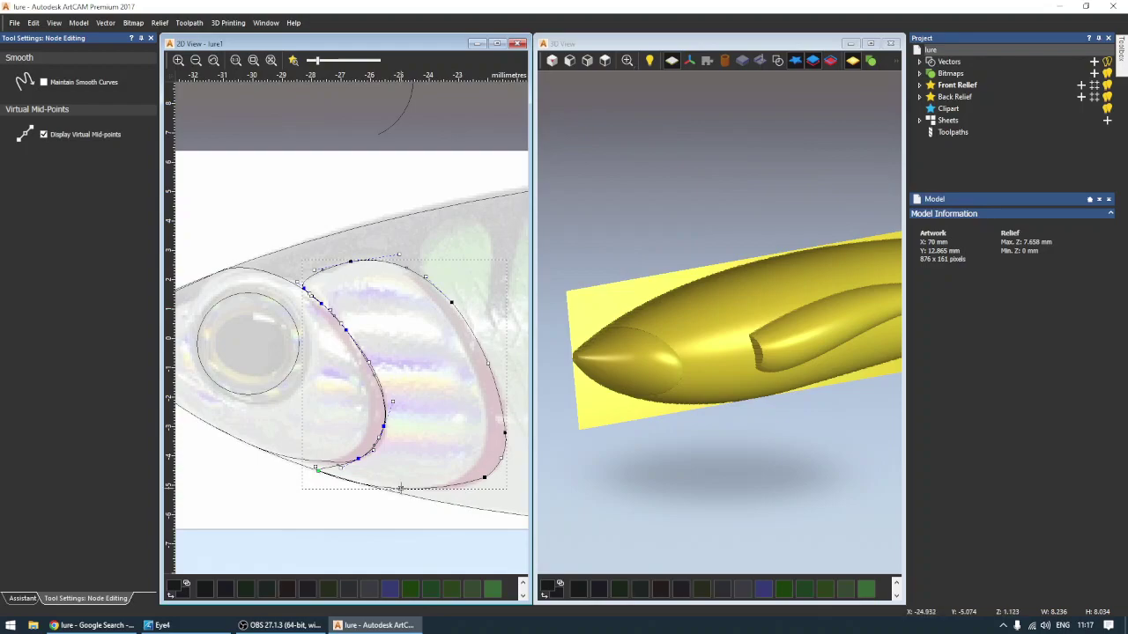
{"action": "left_click", "coordinate": [488, 483]}
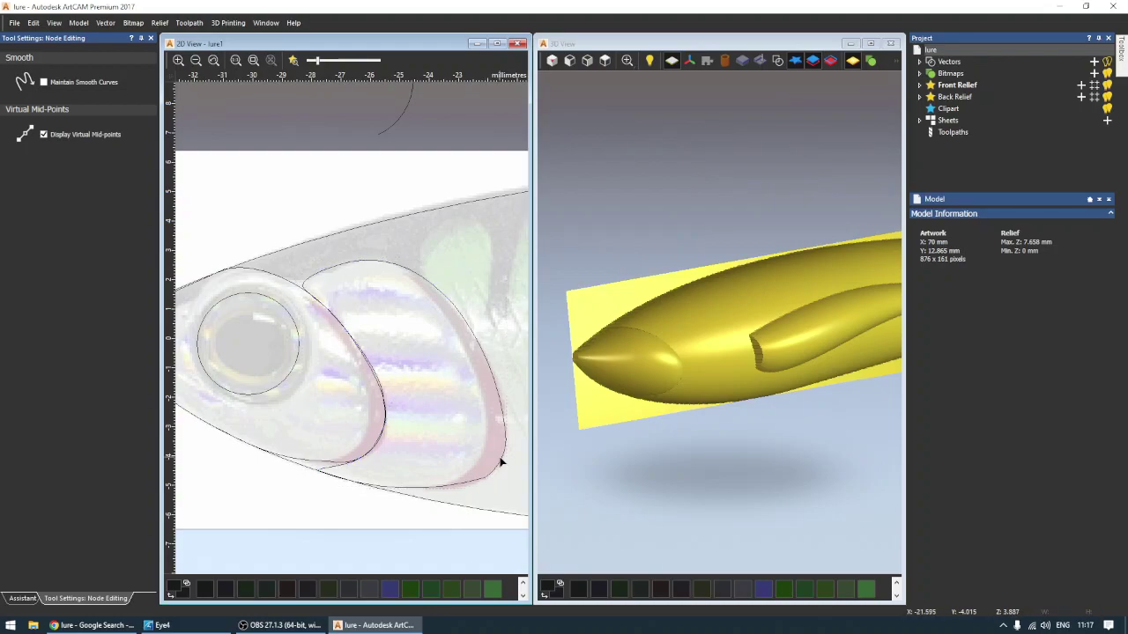
{"action": "left_click", "coordinate": [501, 462]}
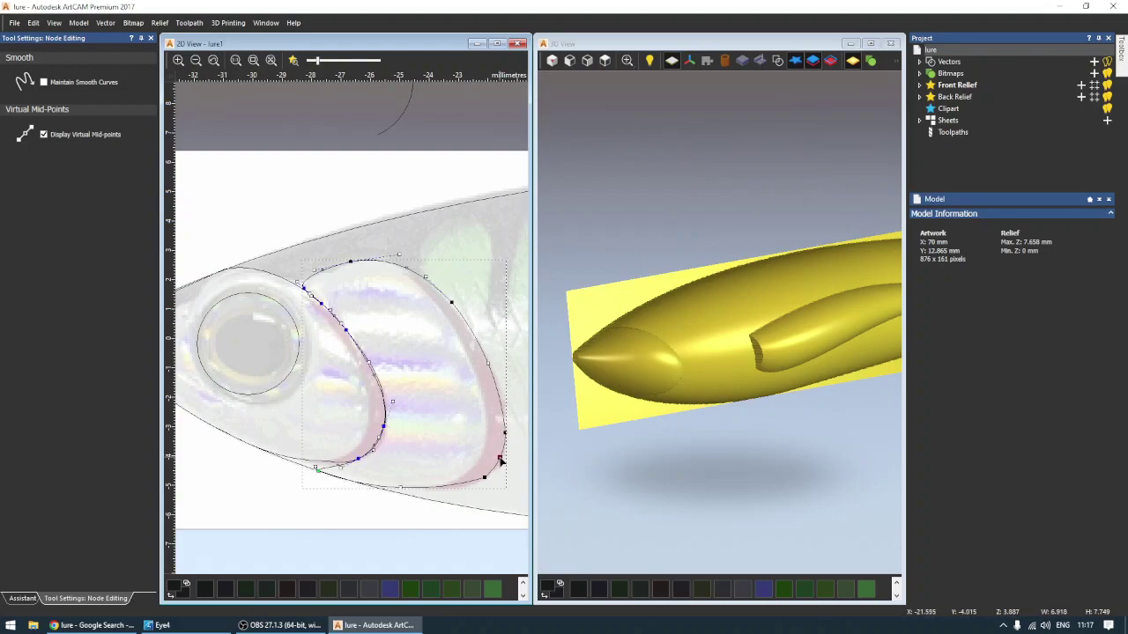
{"action": "left_click_drag", "start_coordinate": [500, 462], "coordinate": [505, 468]}
{"action": "left_click_drag", "start_coordinate": [505, 458], "coordinate": [500, 459]}
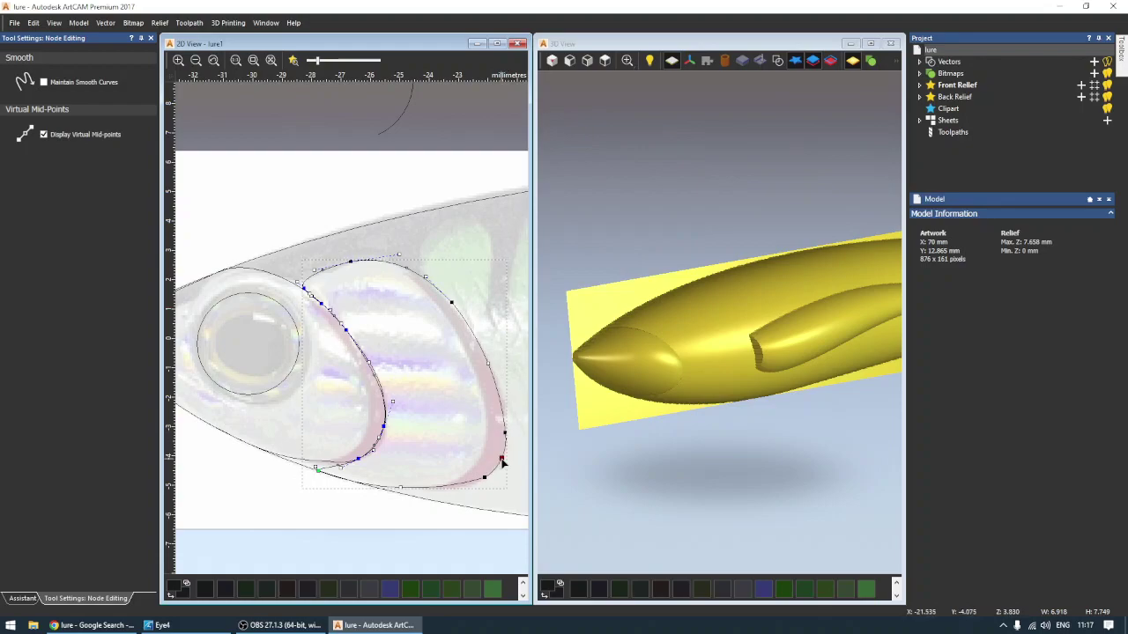
{"action": "left_click", "coordinate": [445, 397]}
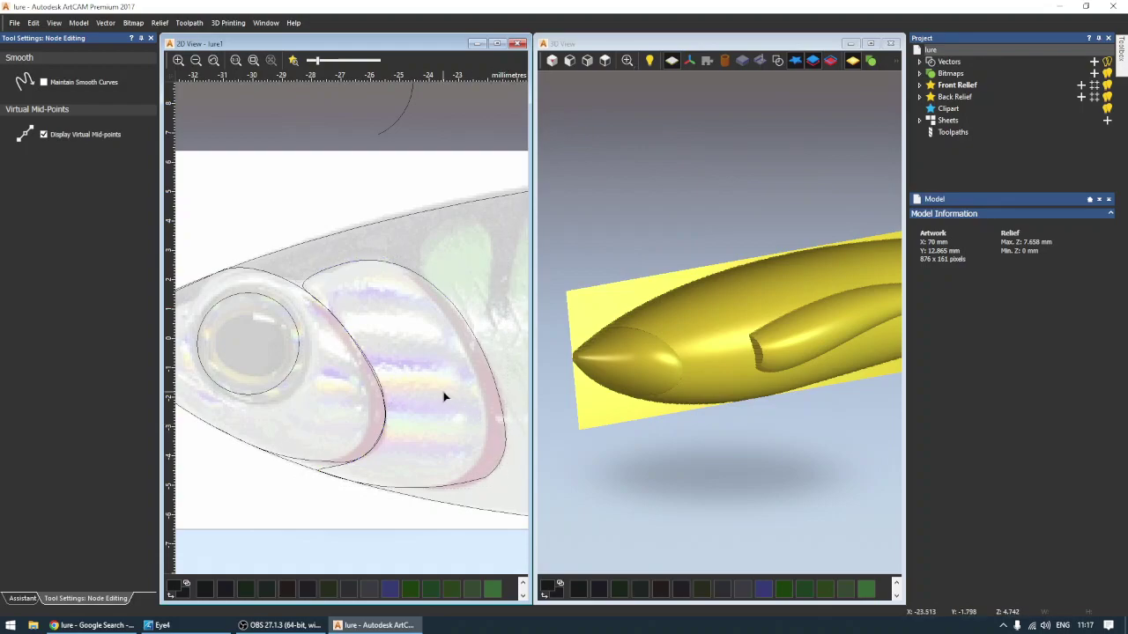
{"action": "left_click", "coordinate": [469, 325]}
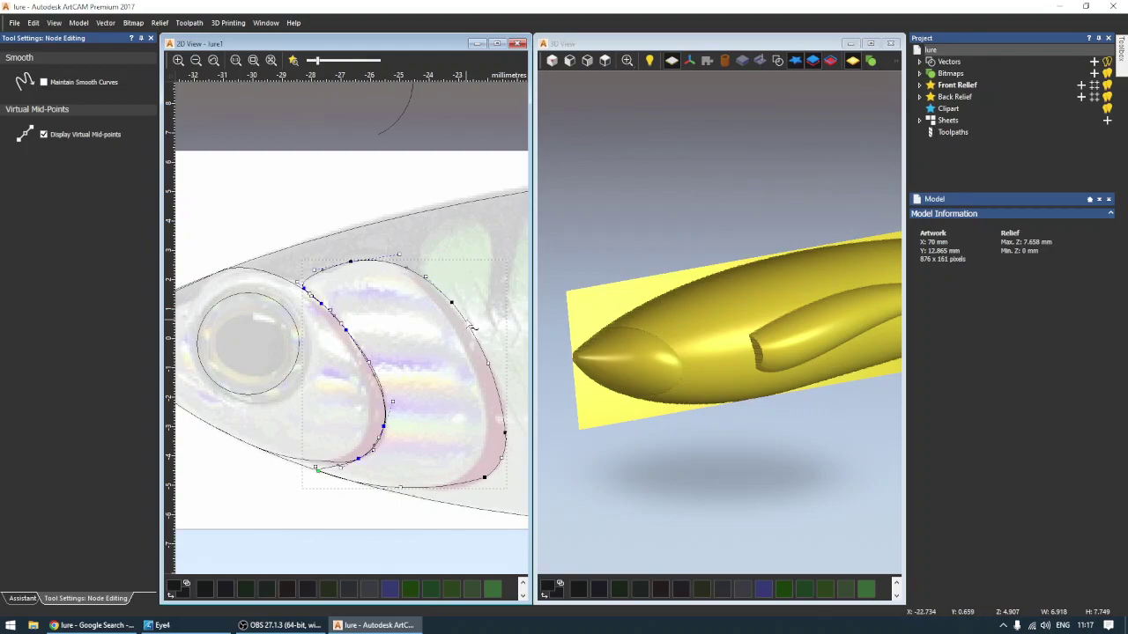
{"action": "left_click", "coordinate": [470, 326]}
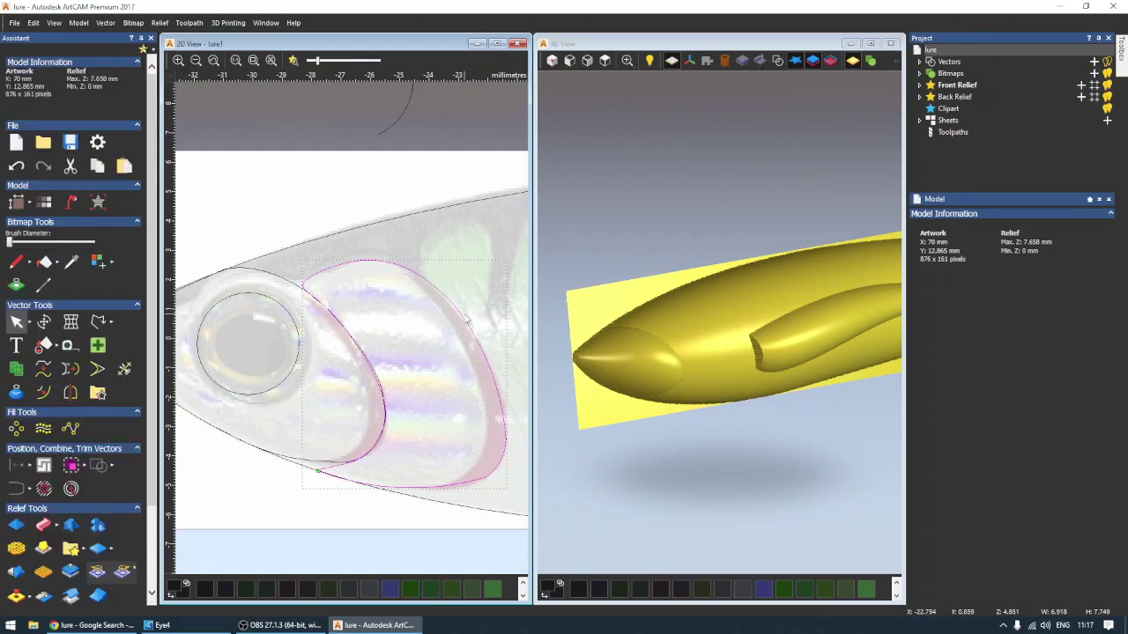
Add the gill outline as a Round shape from 0 mm start height at a 32° angle.
{"action": "double_click", "coordinate": [468, 319]}
{"action": "left_click_drag", "start_coordinate": [705, 350], "coordinate": [650, 348]}
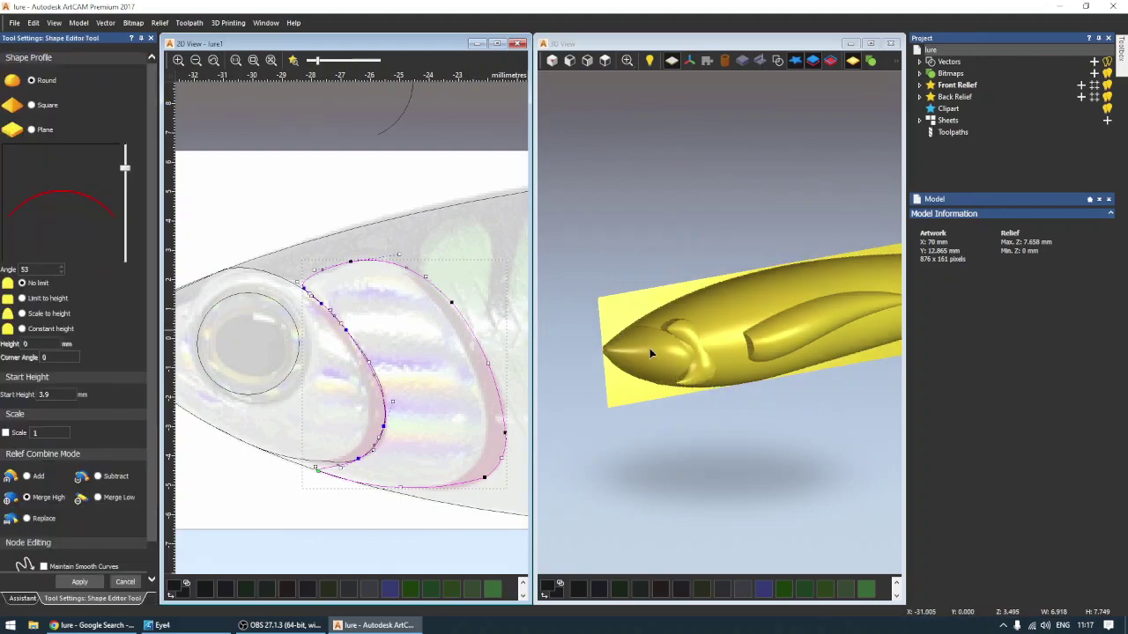
{"action": "left_click", "coordinate": [57, 395]}
{"action": "type", "text": "0"}
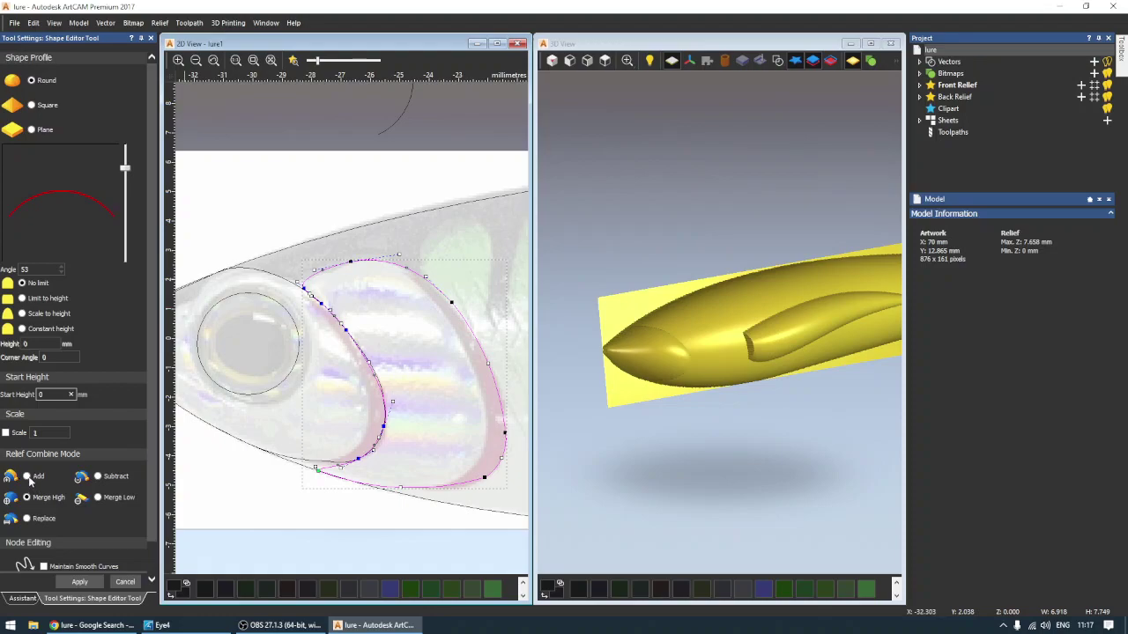
{"action": "left_click", "coordinate": [31, 478]}
{"action": "mouse_move", "coordinate": [675, 327]}
{"action": "left_mouse_down"}
{"action": "mouse_move", "coordinate": [711, 338]}
{"action": "mouse_move", "coordinate": [721, 379]}
{"action": "left_mouse_up"}
{"action": "scroll", "coordinate": [721, 379], "scroll_direction": "down", "scroll_amount": 2}
{"action": "mouse_move", "coordinate": [745, 333]}
{"action": "left_mouse_down"}
{"action": "mouse_move", "coordinate": [712, 302]}
{"action": "mouse_move", "coordinate": [875, 316]}
{"action": "mouse_move", "coordinate": [643, 262]}
{"action": "left_mouse_up"}
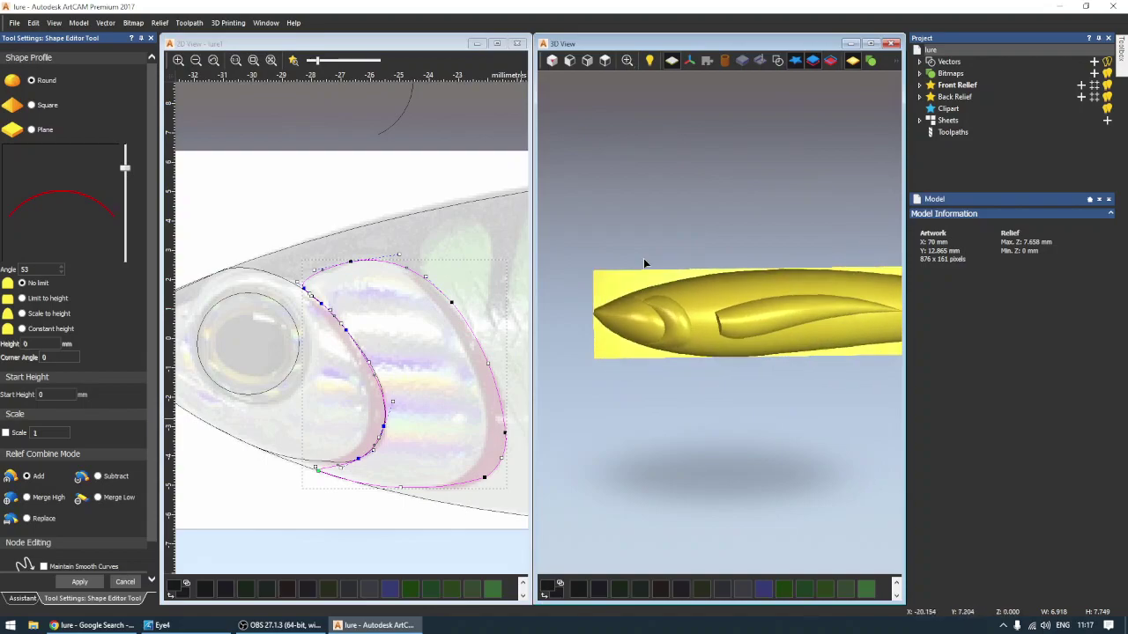
{"action": "left_click_drag", "start_coordinate": [125, 167], "coordinate": [126, 181]}
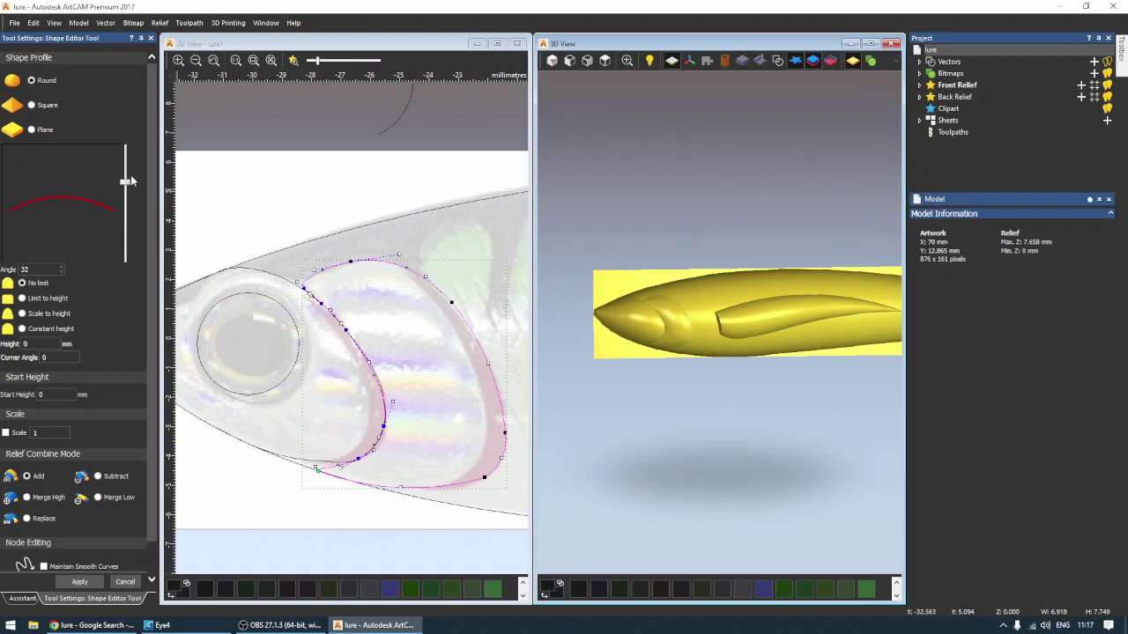
{"action": "left_click", "coordinate": [80, 584]}
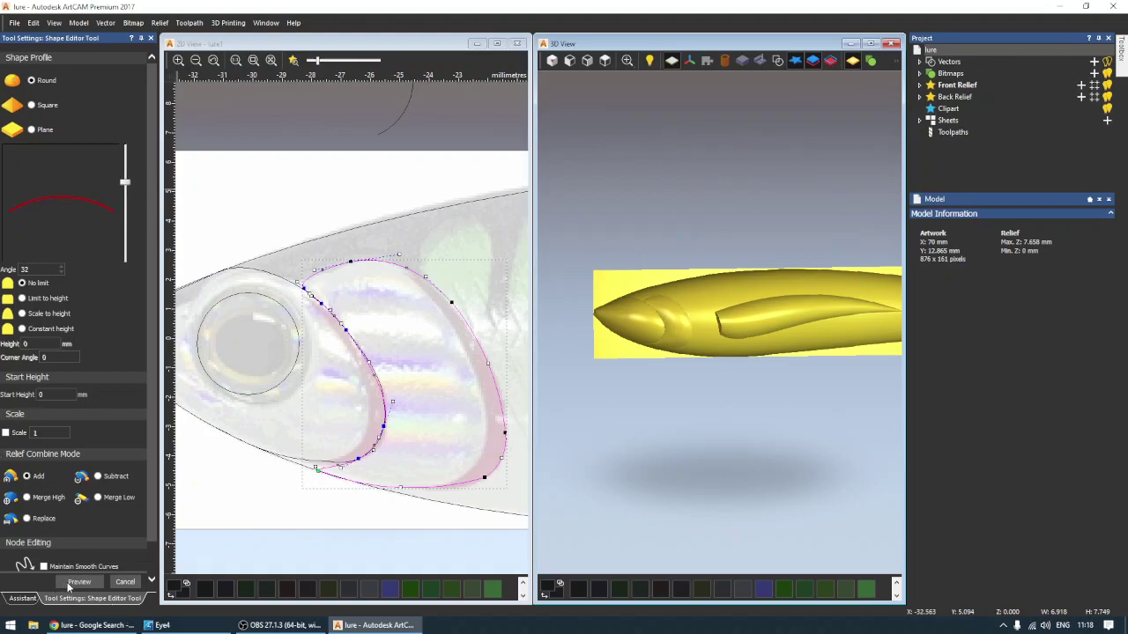
{"action": "left_click", "coordinate": [125, 583]}
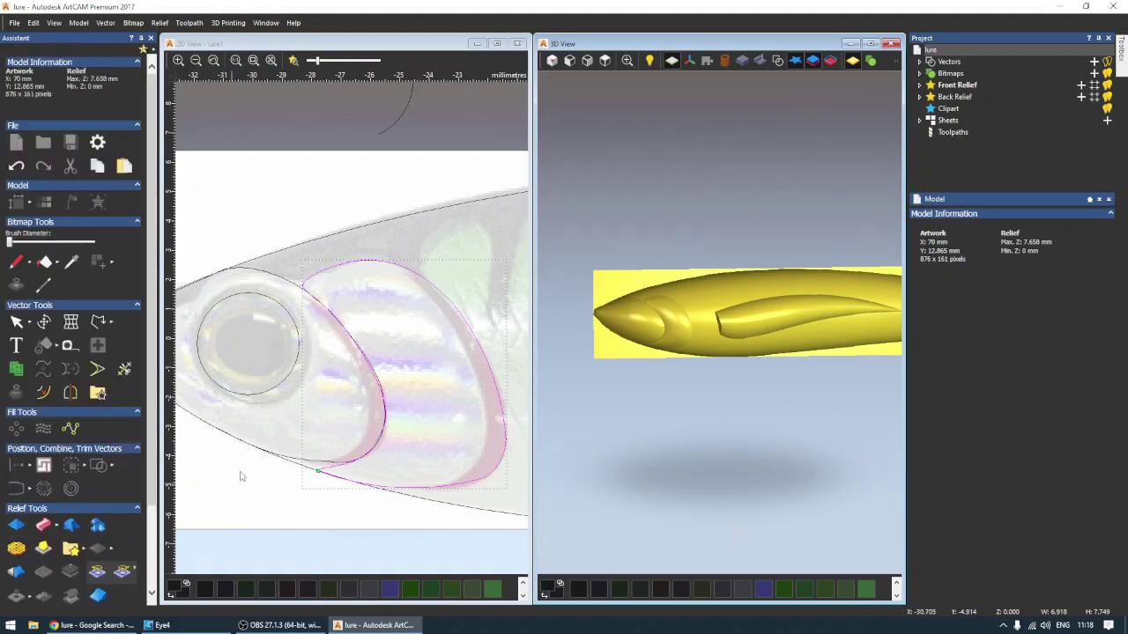
{"action": "left_click", "coordinate": [263, 296]}
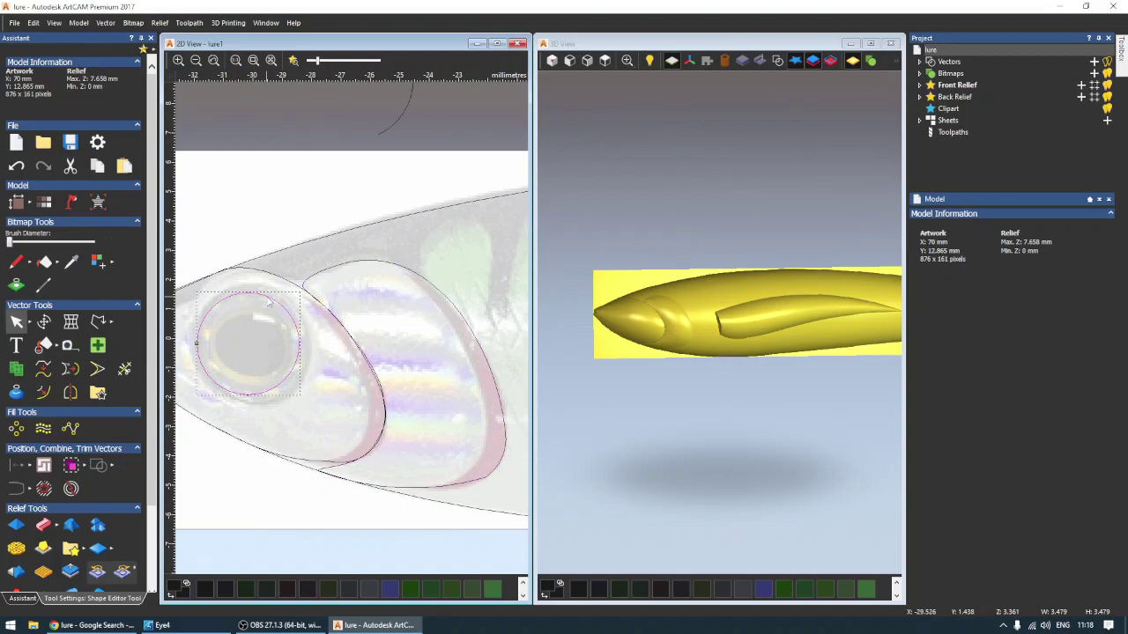
Give the eye circle a Round profile, flattening its angle to 36°.
{"action": "double_click", "coordinate": [265, 297]}
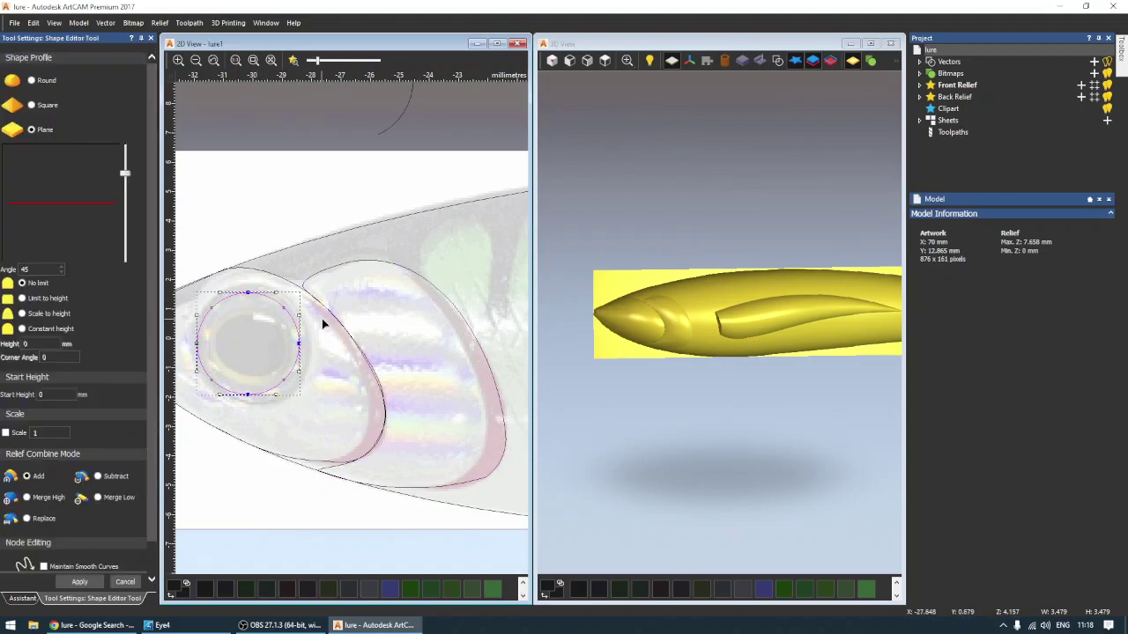
{"action": "left_click", "coordinate": [35, 79]}
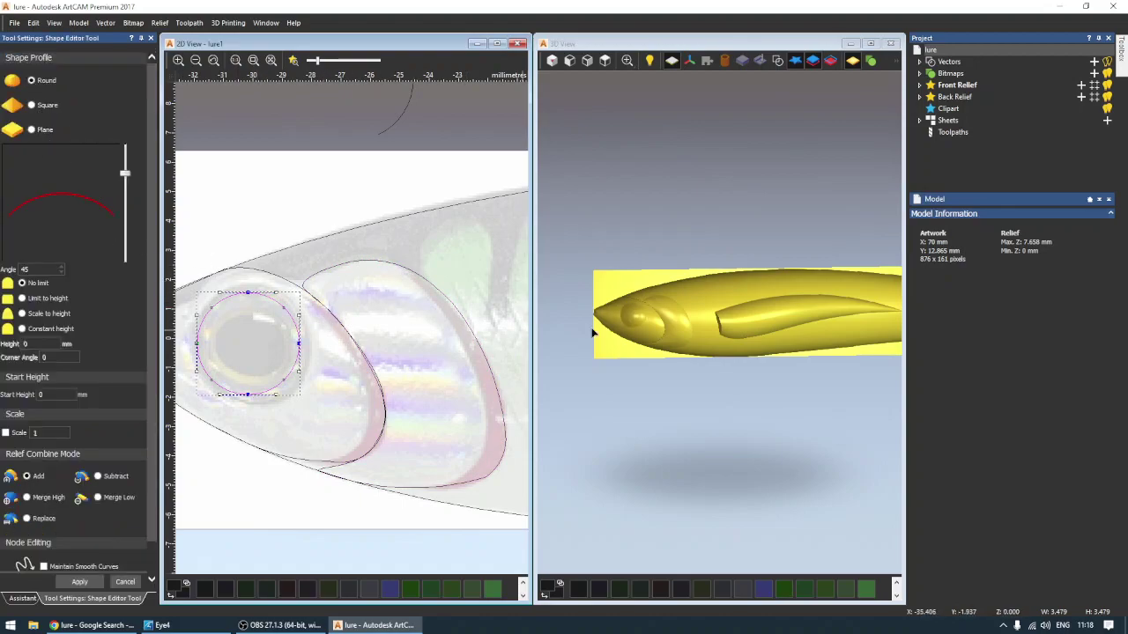
{"action": "scroll", "coordinate": [630, 291], "scroll_direction": "up", "scroll_amount": 1}
{"action": "scroll", "coordinate": [627, 293], "scroll_direction": "up", "scroll_amount": 3}
{"action": "mouse_move", "coordinate": [564, 319]}
{"action": "left_mouse_down"}
{"action": "mouse_move", "coordinate": [625, 357]}
{"action": "mouse_move", "coordinate": [607, 297]}
{"action": "left_mouse_up"}
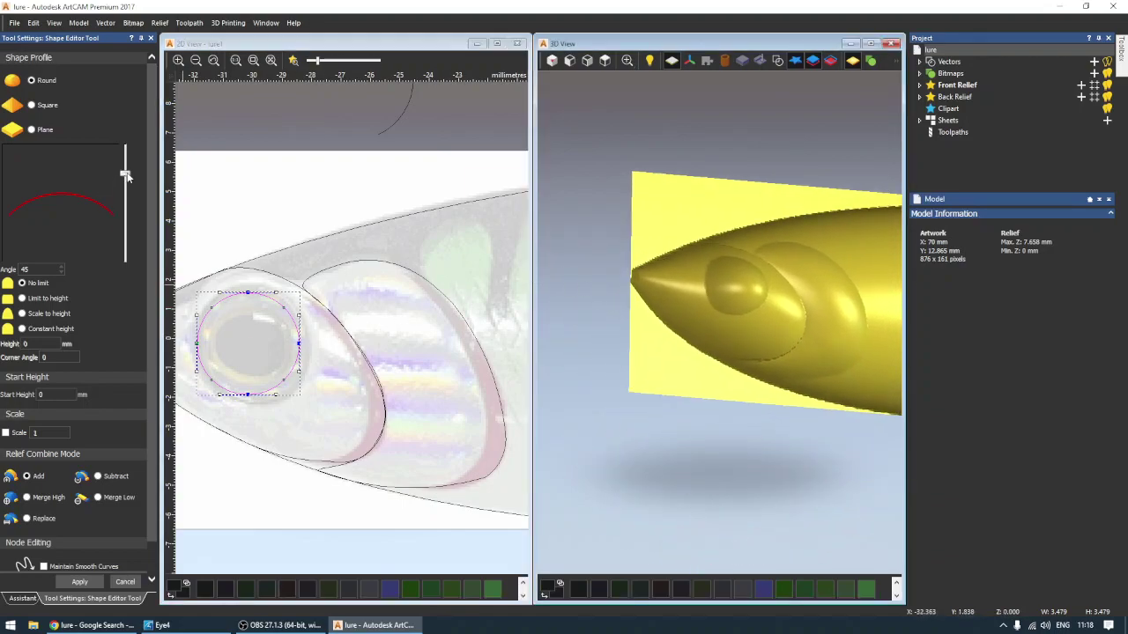
{"action": "left_click_drag", "start_coordinate": [126, 177], "coordinate": [126, 180]}
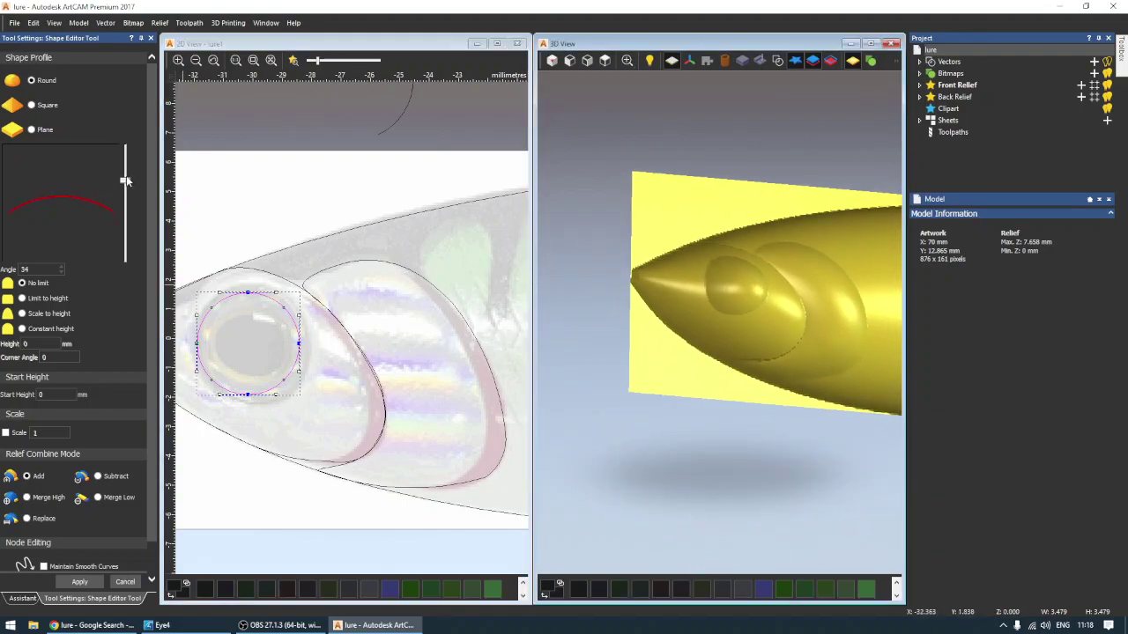
Set the eye's start height to −2 mm and apply the dome to the relief.
{"action": "left_click", "coordinate": [46, 394]}
{"action": "type", "text": ".2"}
{"action": "scroll", "coordinate": [627, 233], "scroll_direction": "down", "scroll_amount": 2}
{"action": "scroll", "coordinate": [812, 268], "scroll_direction": "up", "scroll_amount": 1}
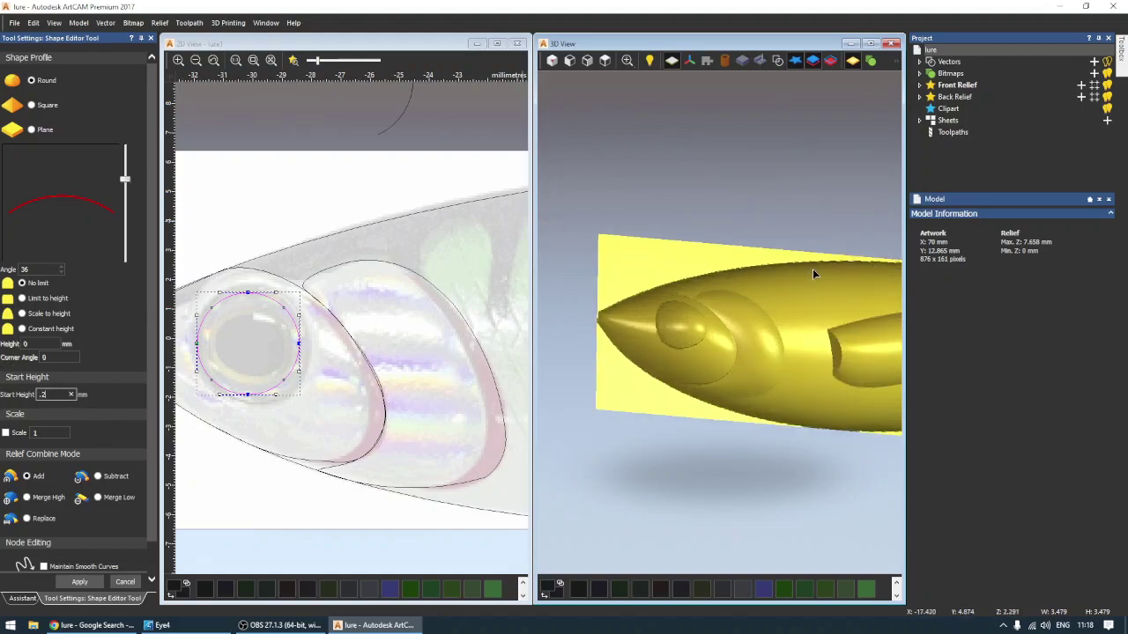
{"action": "left_click_drag", "start_coordinate": [763, 282], "coordinate": [649, 106]}
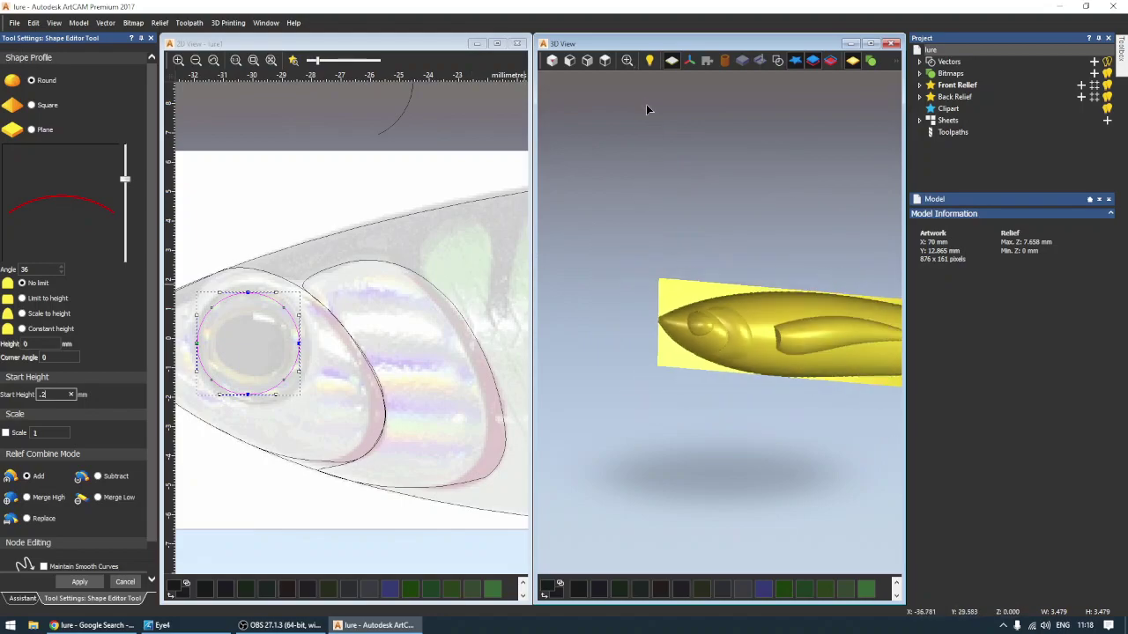
{"action": "left_click", "coordinate": [603, 60]}
{"action": "mouse_move", "coordinate": [678, 358]}
{"action": "left_mouse_down"}
{"action": "mouse_move", "coordinate": [729, 321]}
{"action": "mouse_move", "coordinate": [819, 315]}
{"action": "left_mouse_up"}
{"action": "scroll", "coordinate": [757, 319], "scroll_direction": "up", "scroll_amount": 3}
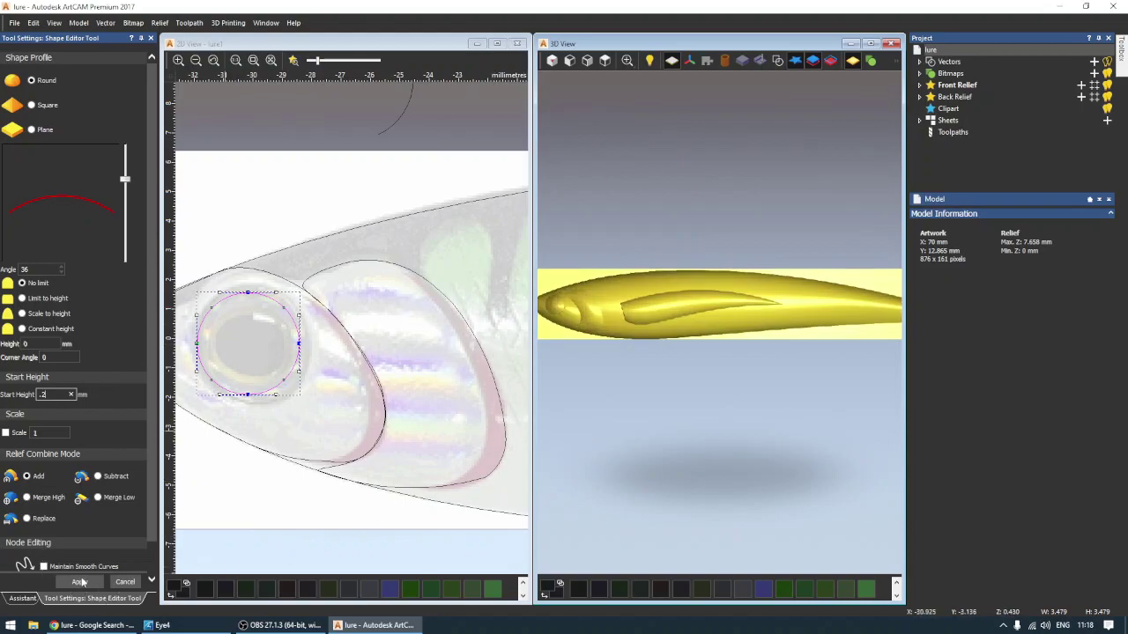
{"action": "scroll", "coordinate": [699, 495], "scroll_direction": "down", "scroll_amount": 3}
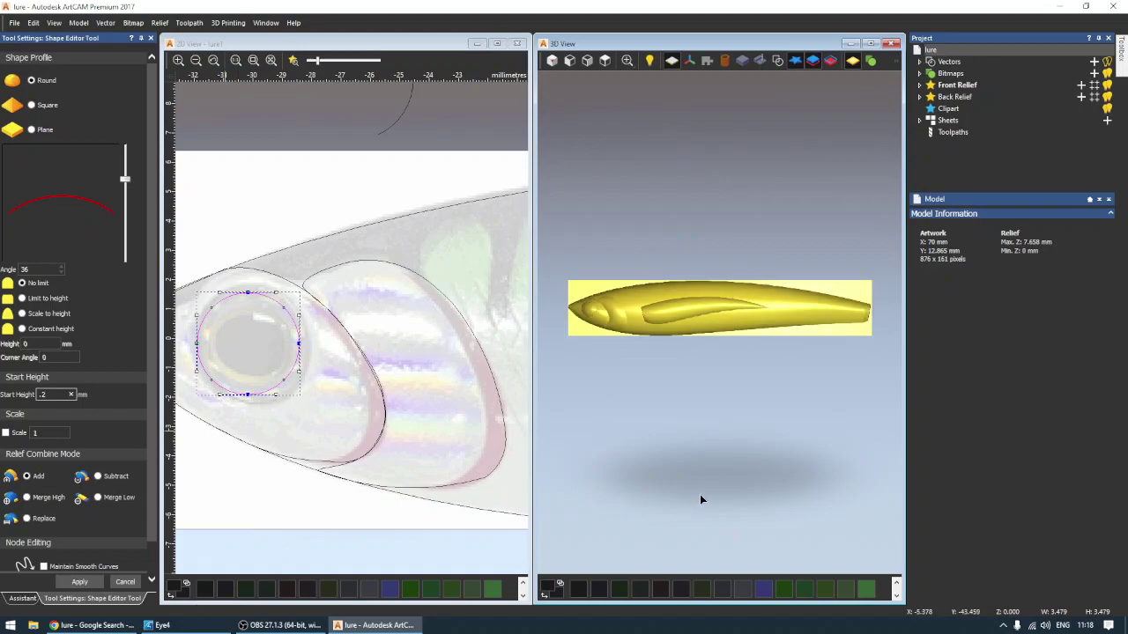
{"action": "left_click", "coordinate": [79, 582]}
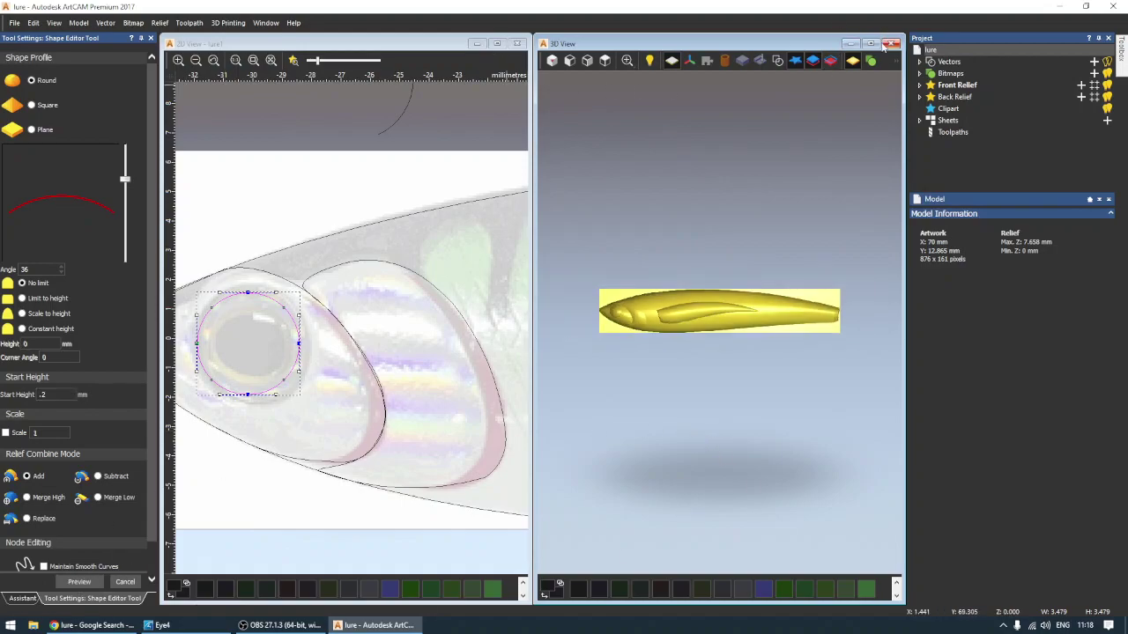
Maximise the 3D view and toggle the zero plane display.
{"action": "left_click", "coordinate": [869, 43]}
{"action": "scroll", "coordinate": [613, 266], "scroll_direction": "up", "scroll_amount": 1}
{"action": "scroll", "coordinate": [528, 317], "scroll_direction": "up", "scroll_amount": 1}
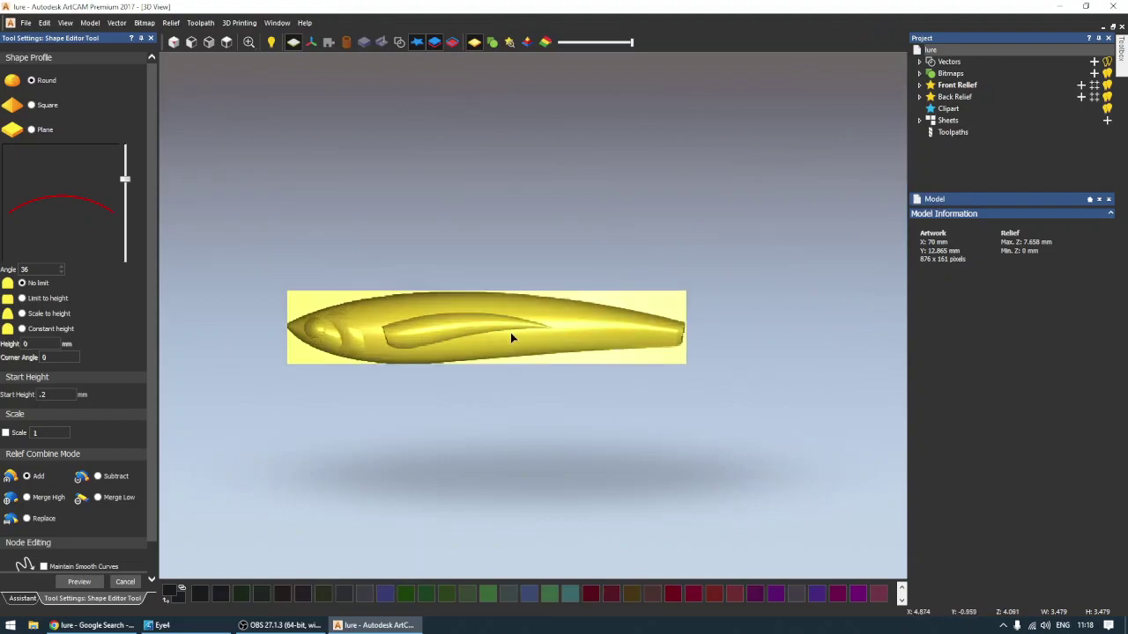
{"action": "scroll", "coordinate": [498, 339], "scroll_direction": "up", "scroll_amount": 1}
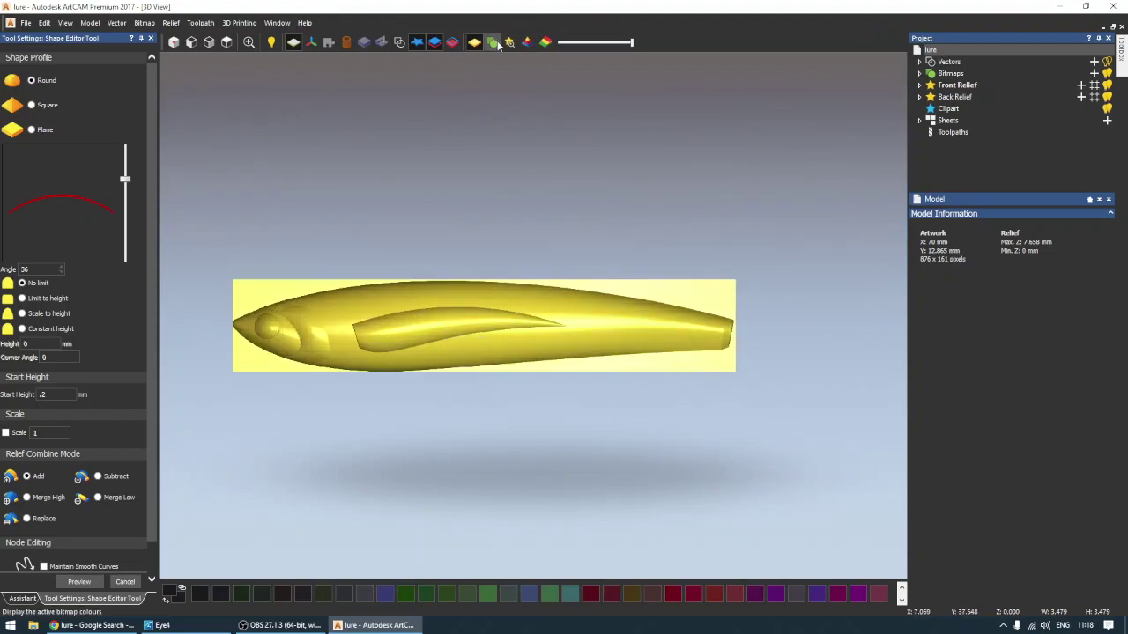
{"action": "left_click", "coordinate": [293, 42]}
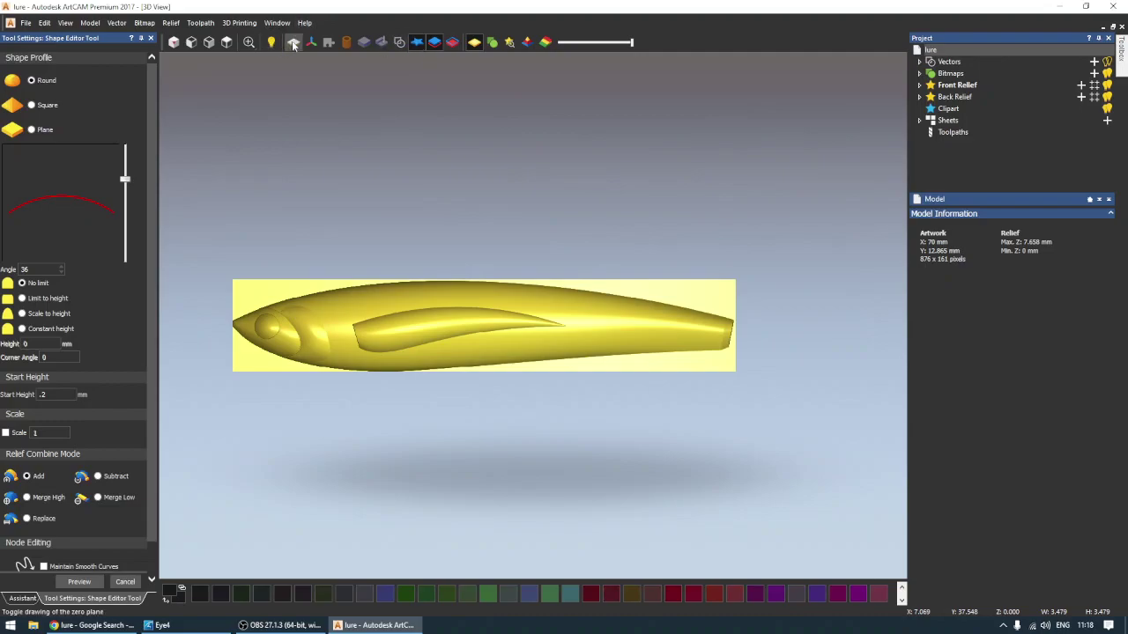
Preview the lure in bitmap colours, revert to shaded material, and close the Shape Editor.
{"action": "left_click", "coordinate": [495, 45]}
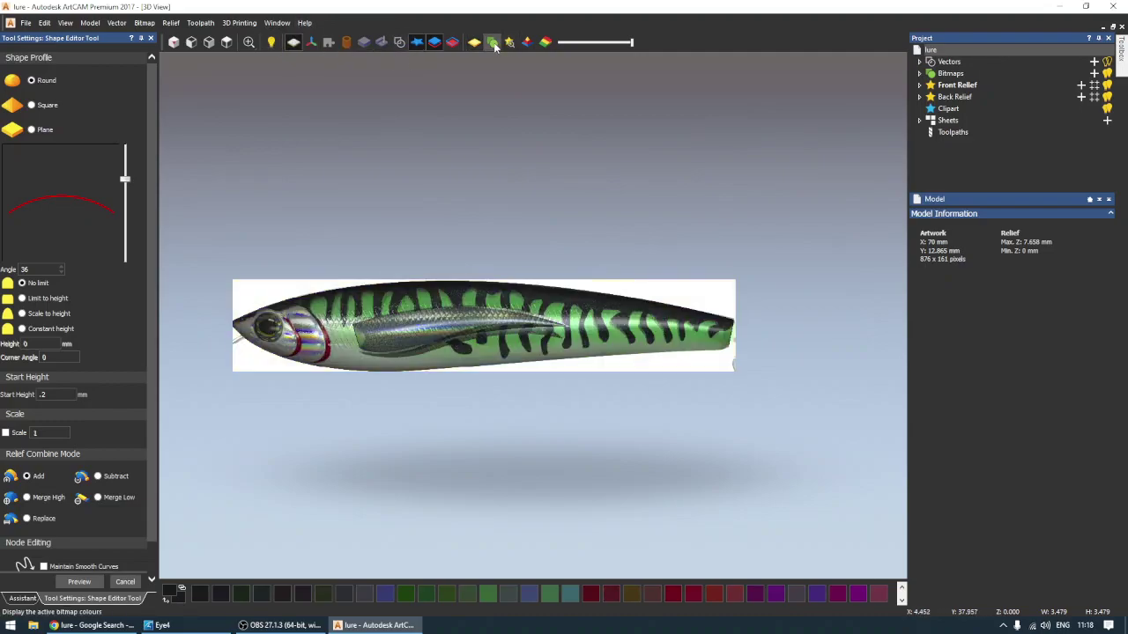
{"action": "scroll", "coordinate": [342, 328], "scroll_direction": "up", "scroll_amount": 1}
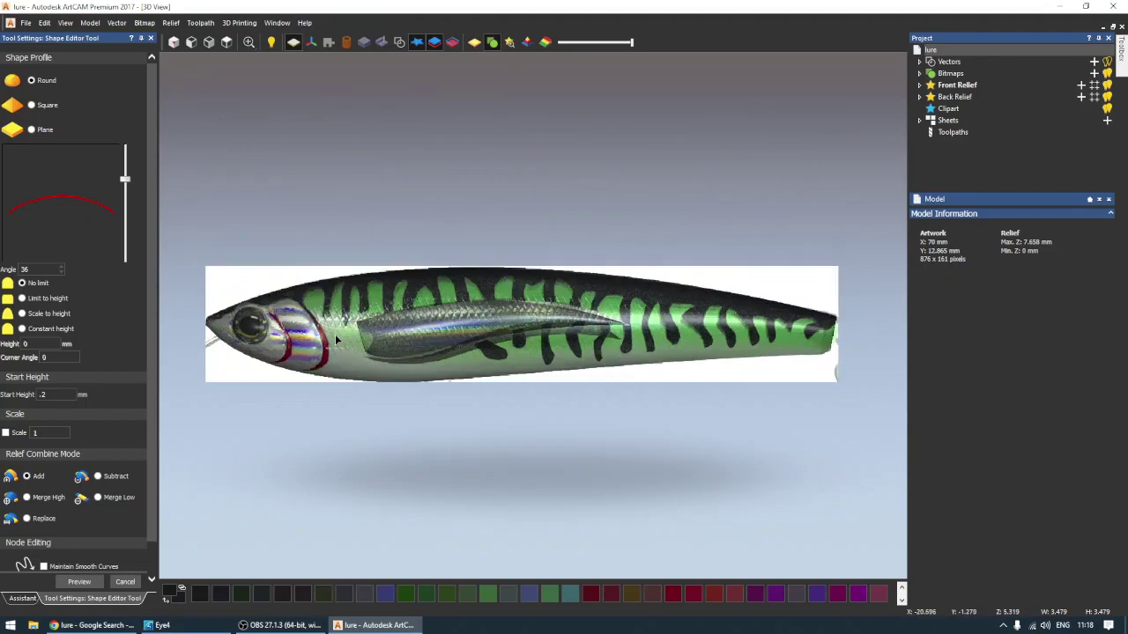
{"action": "left_click", "coordinate": [468, 45]}
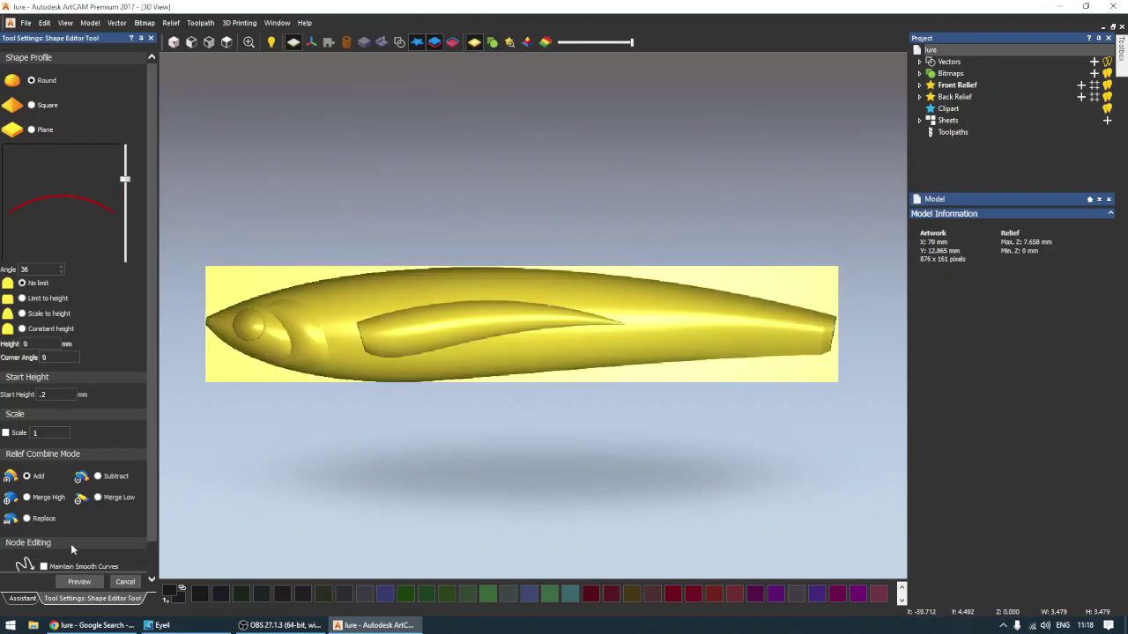
{"action": "left_click", "coordinate": [125, 582]}
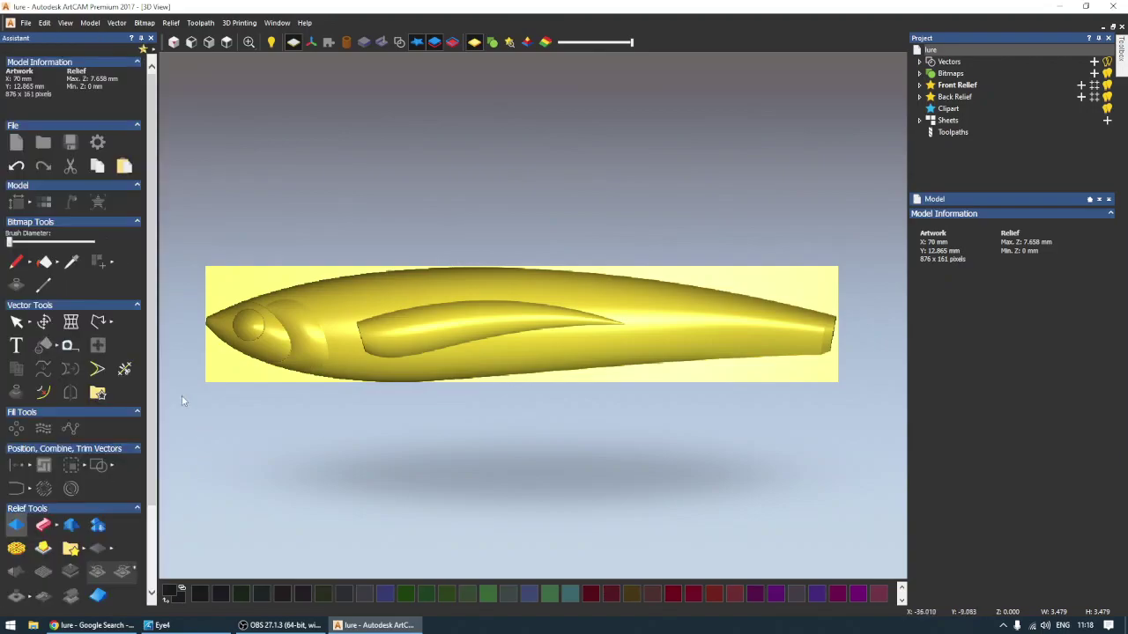
{"action": "left_click", "coordinate": [171, 22]}
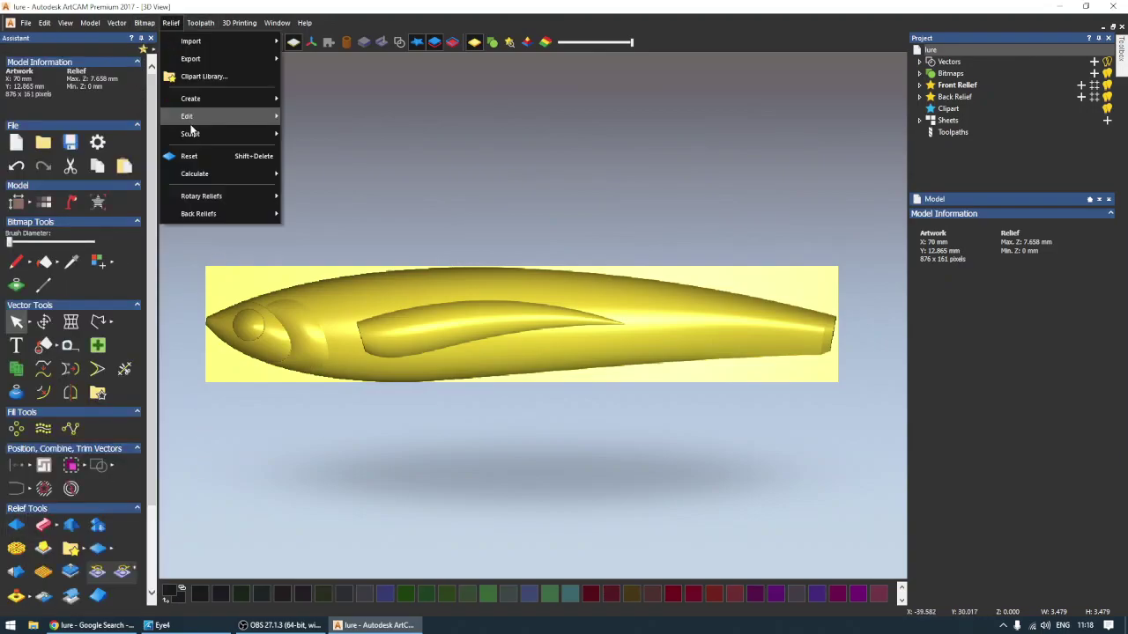
{"action": "mouse_move", "coordinate": [190, 134]}
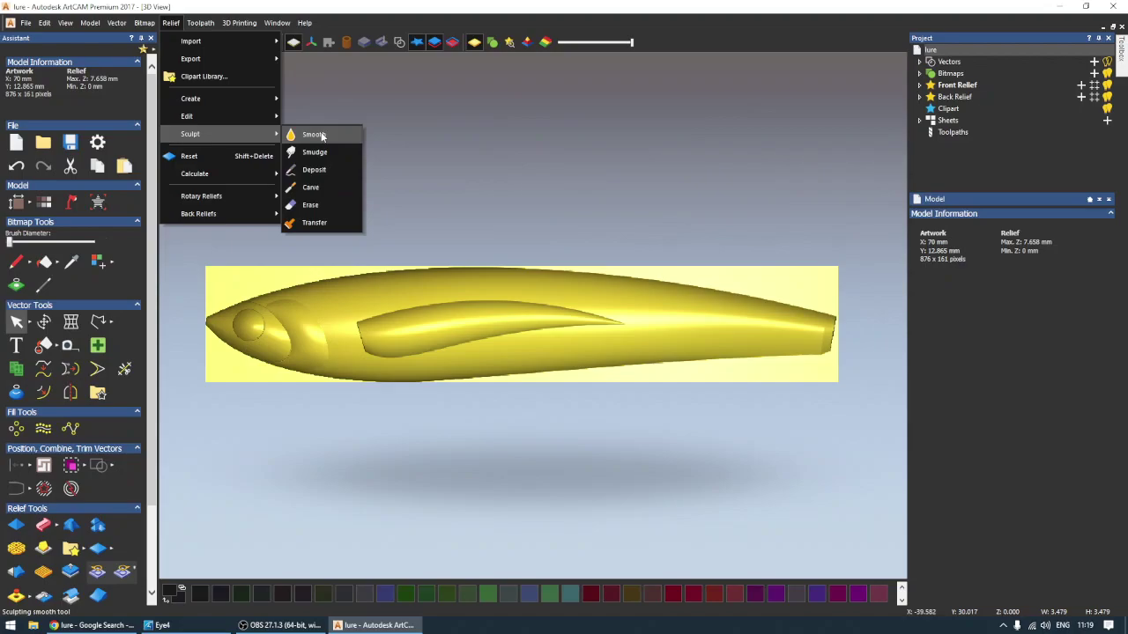
{"action": "left_click", "coordinate": [607, 138]}
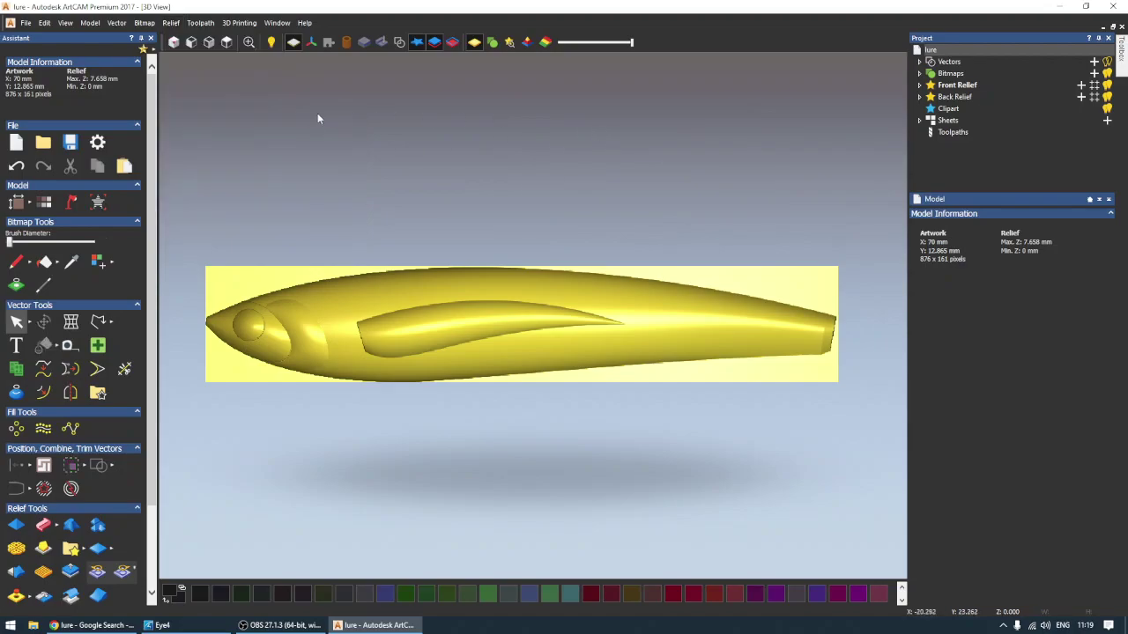
{"action": "left_click", "coordinate": [20, 24]}
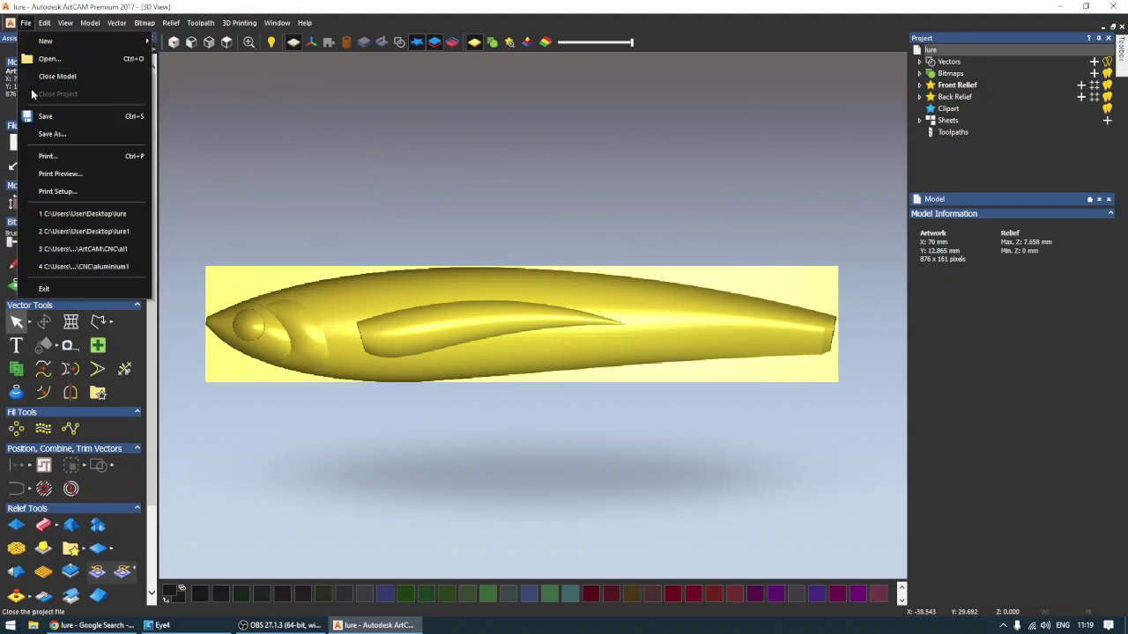
{"action": "left_click", "coordinate": [45, 117]}
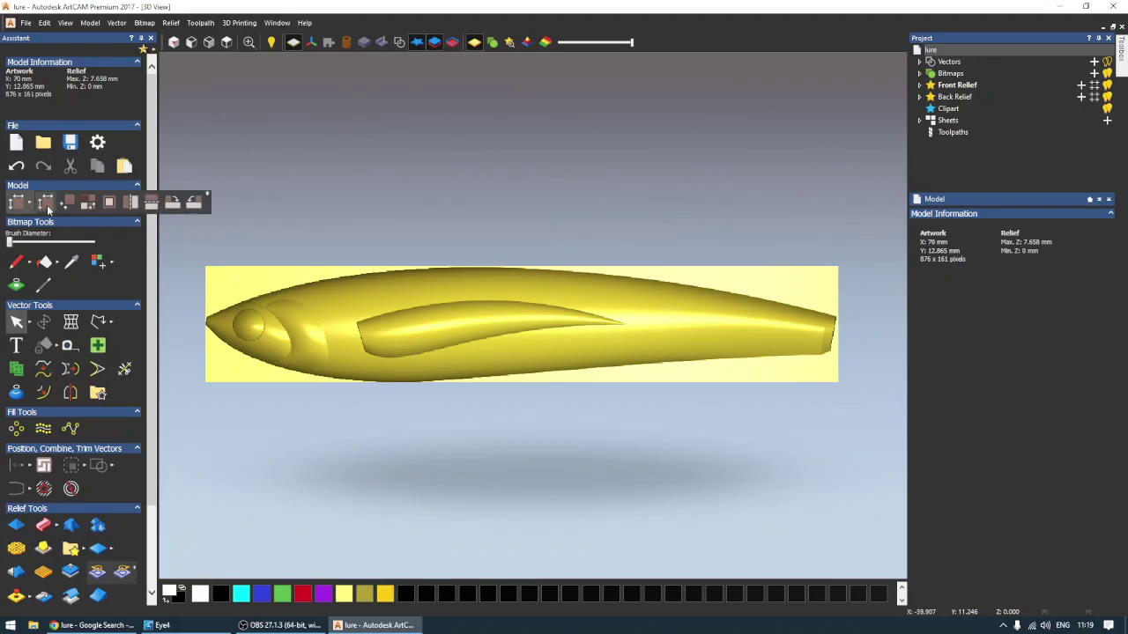
Raise the model resolution to the maximum 9330 x 1714 pixels and accept the warning.
{"action": "left_click", "coordinate": [92, 202]}
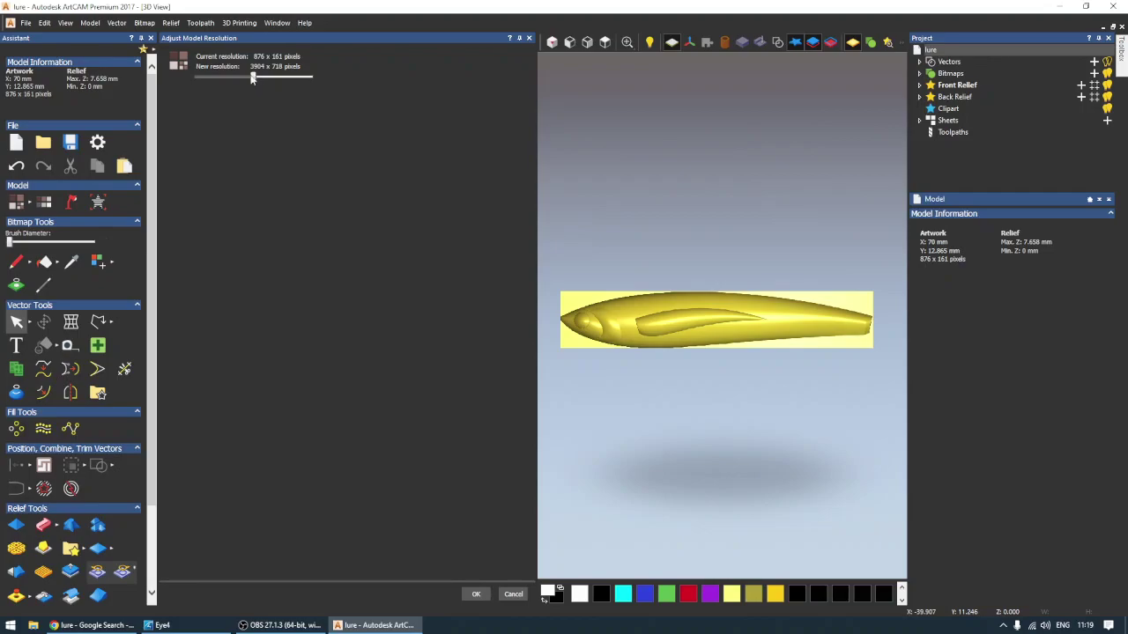
{"action": "left_click_drag", "start_coordinate": [252, 79], "coordinate": [339, 82]}
{"action": "left_click", "coordinate": [473, 595]}
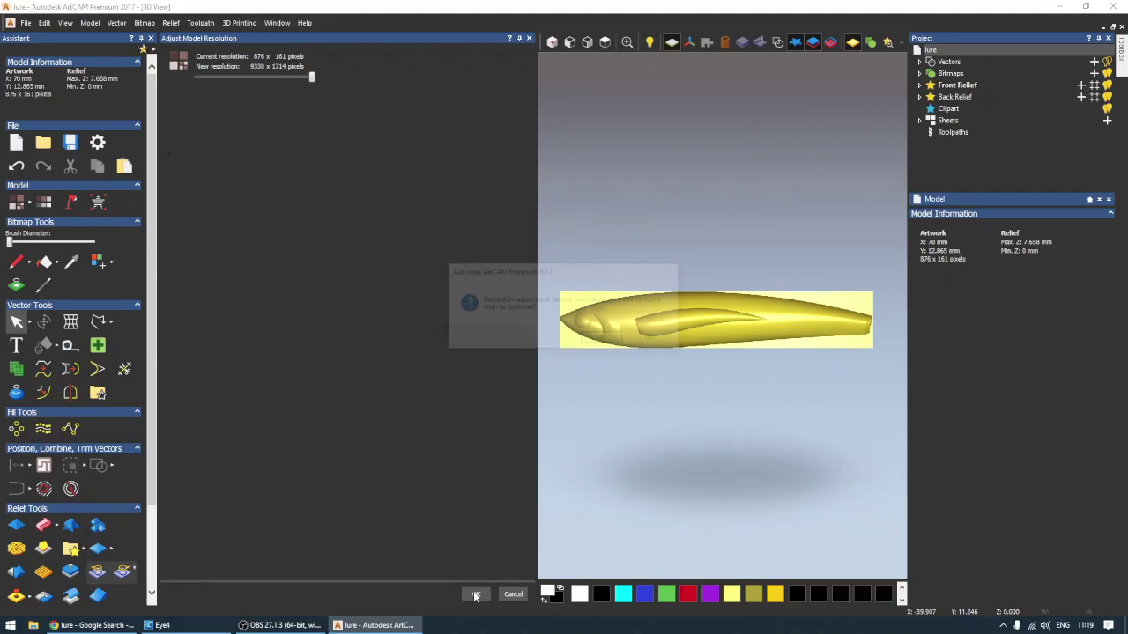
{"action": "left_click", "coordinate": [595, 336]}
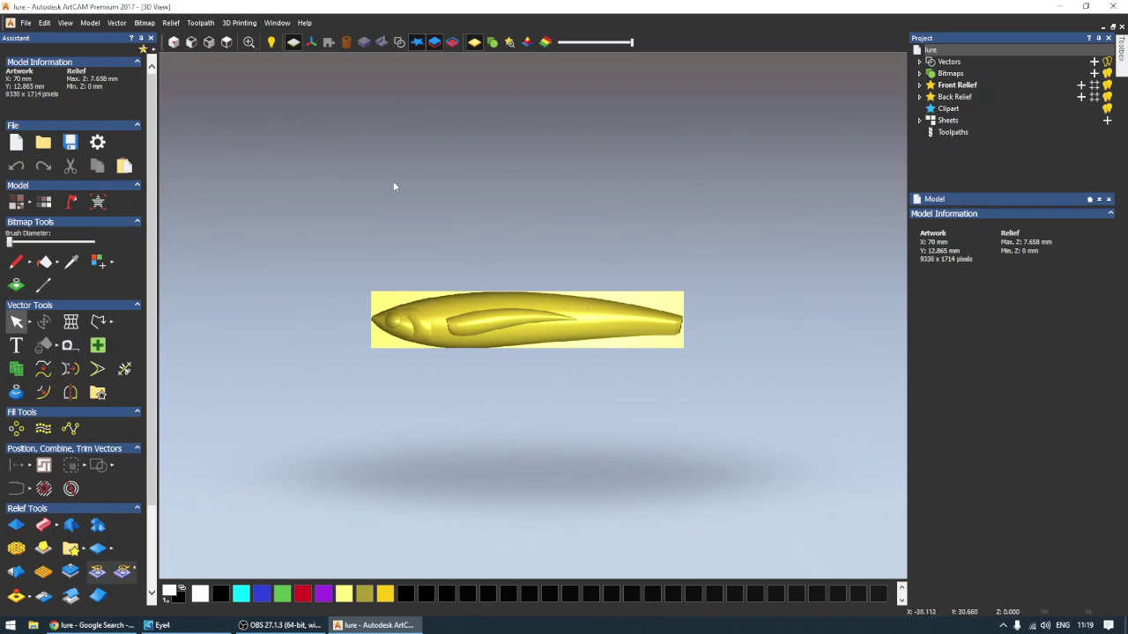
Toggle the vector outline and ruler display, then save the lure model.
{"action": "left_click", "coordinate": [399, 42]}
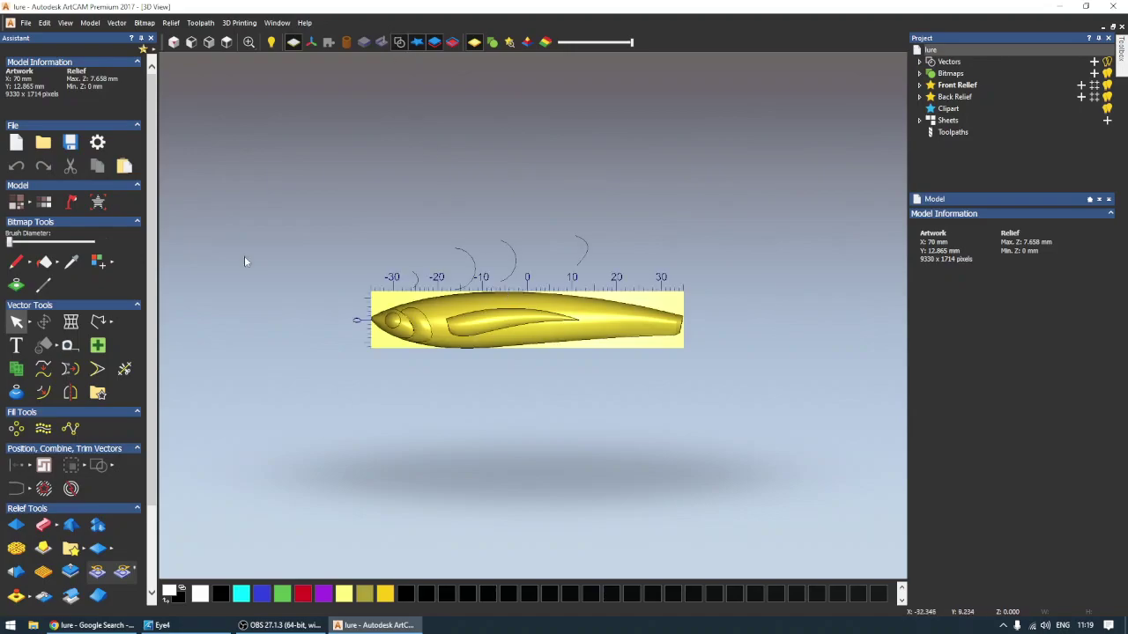
{"action": "left_click", "coordinate": [25, 22]}
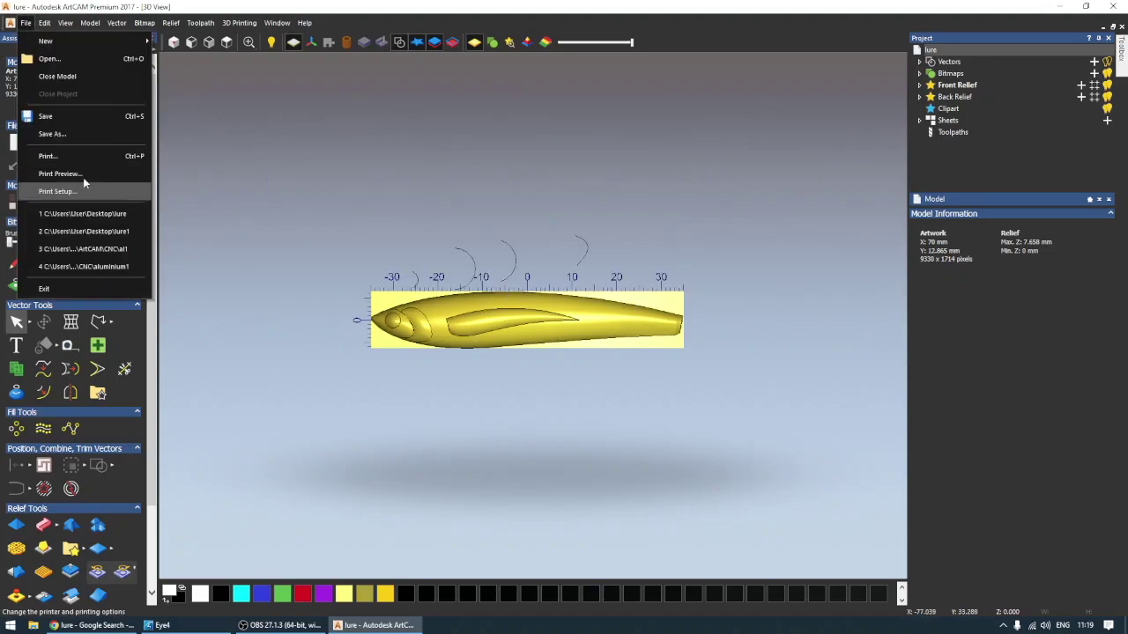
{"action": "left_click", "coordinate": [69, 121]}
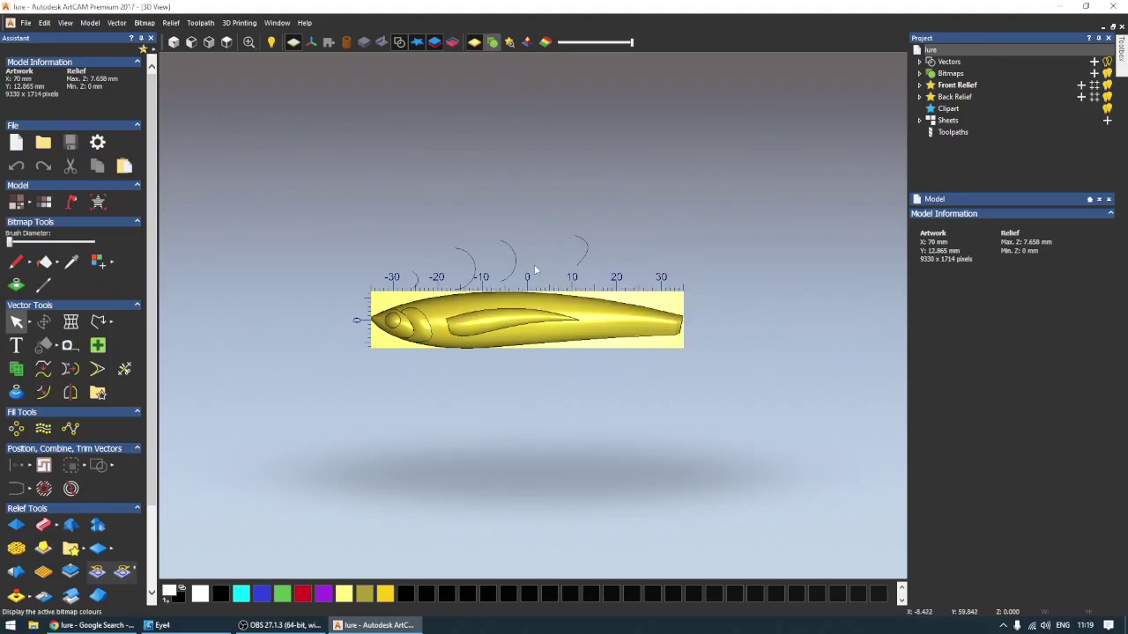
Preview the relief in grey metallic and yellow shaded material from a tilted angle.
{"action": "left_click", "coordinate": [492, 42]}
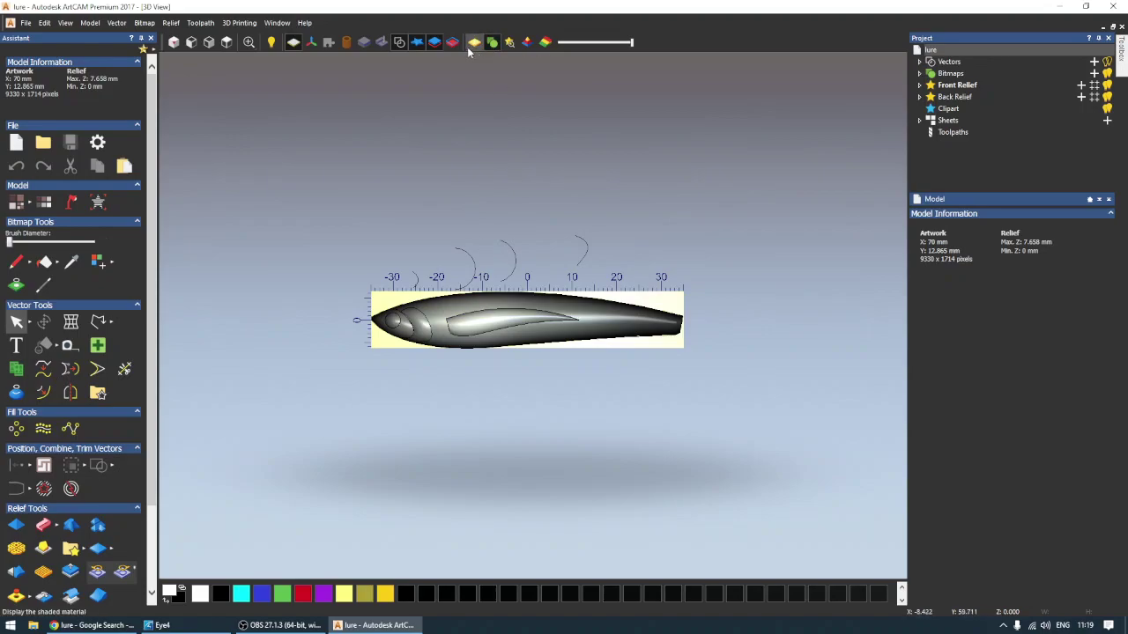
{"action": "left_click", "coordinate": [474, 48]}
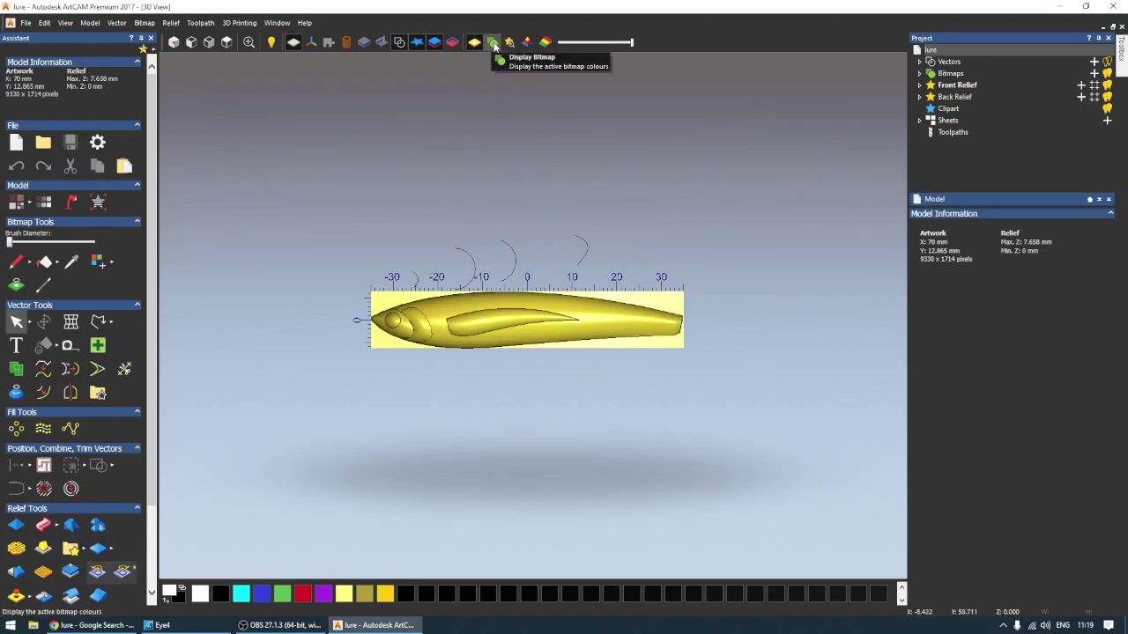
{"action": "left_click", "coordinate": [493, 42]}
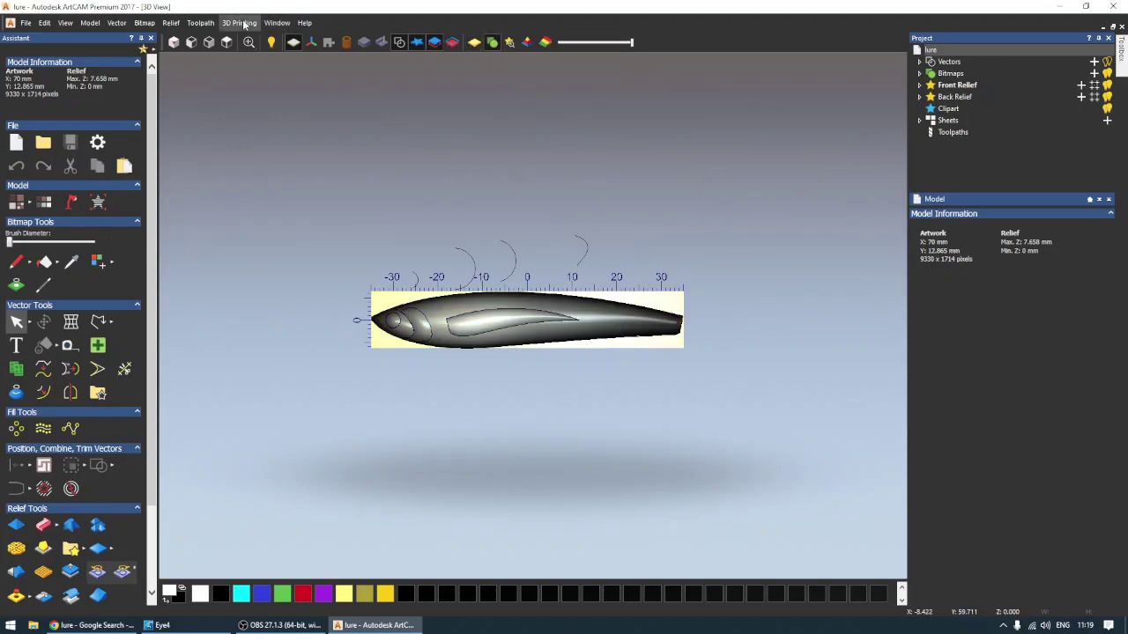
{"action": "scroll", "coordinate": [480, 326], "scroll_direction": "up", "scroll_amount": 3}
{"action": "scroll", "coordinate": [442, 284], "scroll_direction": "up", "scroll_amount": 2}
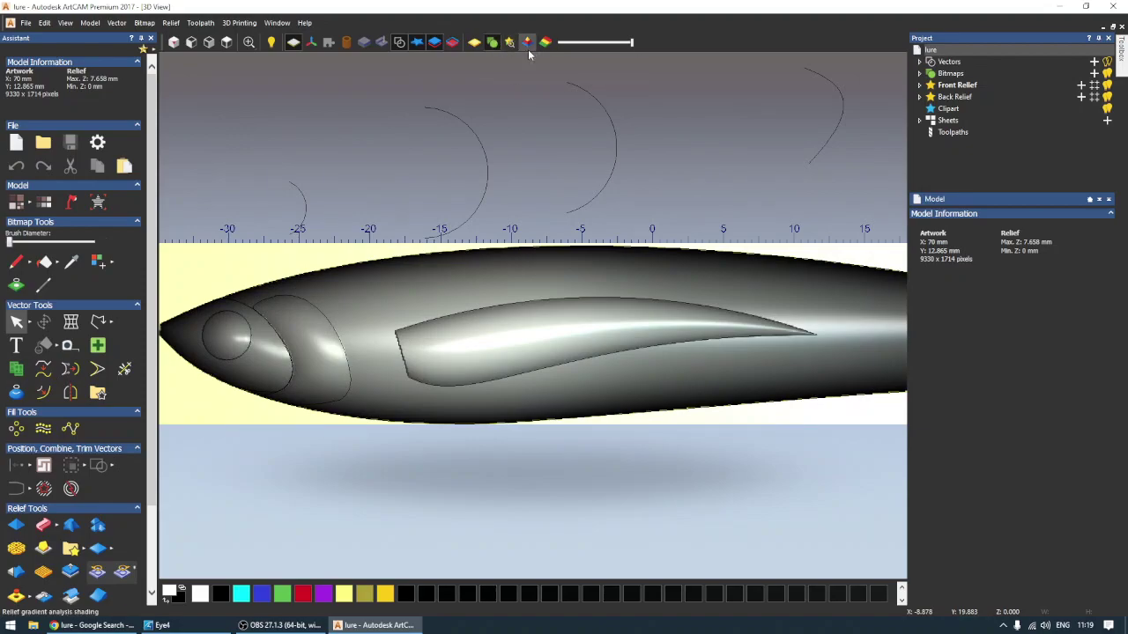
{"action": "scroll", "coordinate": [396, 284], "scroll_direction": "down", "scroll_amount": 4}
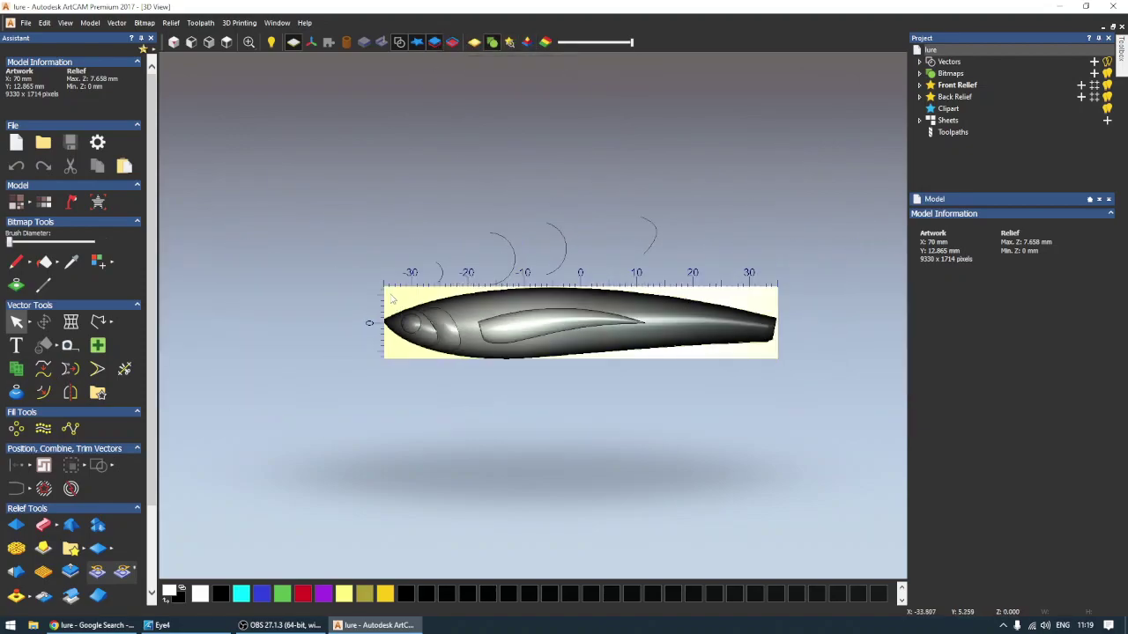
{"action": "mouse_move", "coordinate": [395, 285]}
{"action": "left_mouse_down"}
{"action": "mouse_move", "coordinate": [660, 309]}
{"action": "mouse_move", "coordinate": [810, 275]}
{"action": "mouse_move", "coordinate": [805, 243]}
{"action": "mouse_move", "coordinate": [823, 220]}
{"action": "mouse_move", "coordinate": [701, 233]}
{"action": "mouse_move", "coordinate": [617, 291]}
{"action": "left_mouse_up"}
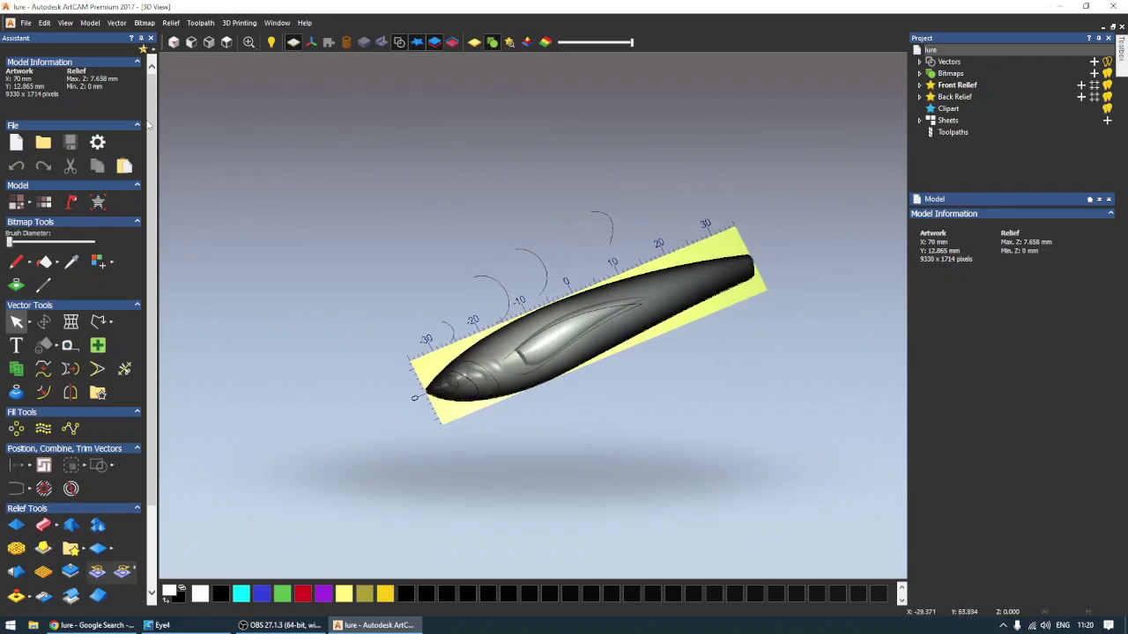
{"action": "scroll", "coordinate": [631, 262], "scroll_direction": "up", "scroll_amount": 1}
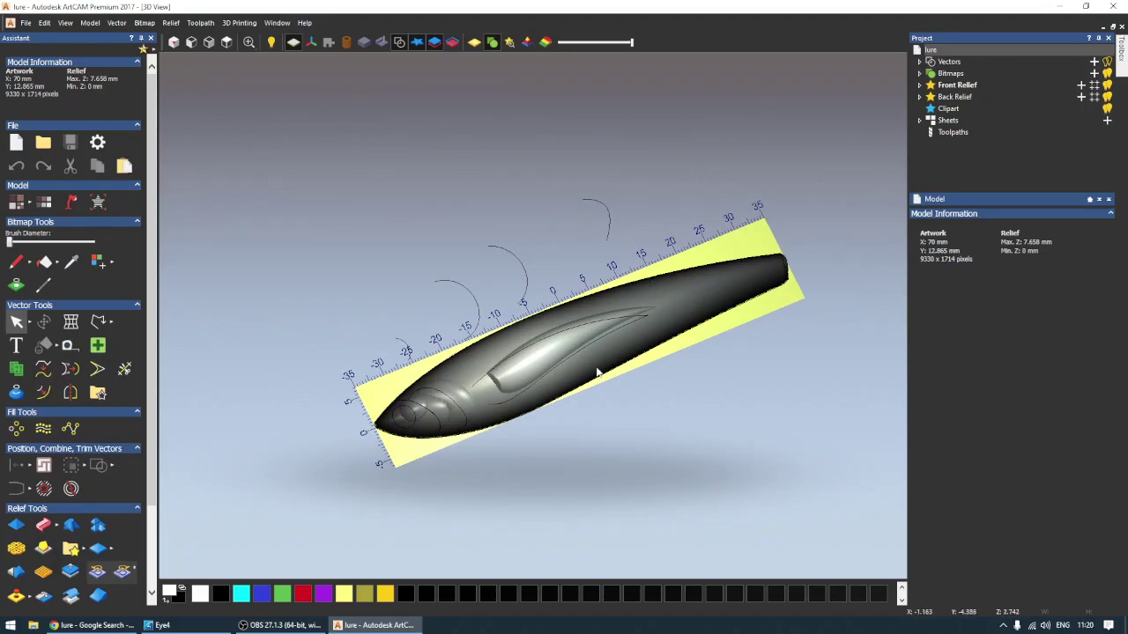
Return to the top-down view with the relief in yellow shaded material.
{"action": "left_click", "coordinate": [226, 41]}
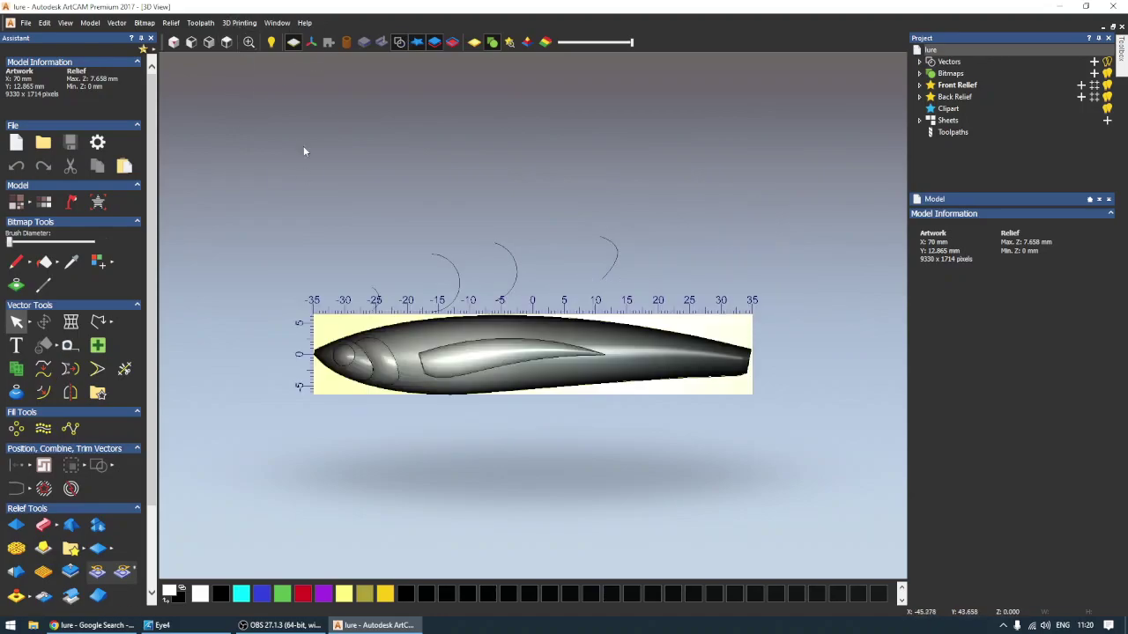
{"action": "scroll", "coordinate": [546, 372], "scroll_direction": "up", "scroll_amount": 2}
{"action": "scroll", "coordinate": [548, 373], "scroll_direction": "down", "scroll_amount": 1}
{"action": "scroll", "coordinate": [548, 374], "scroll_direction": "down", "scroll_amount": 1}
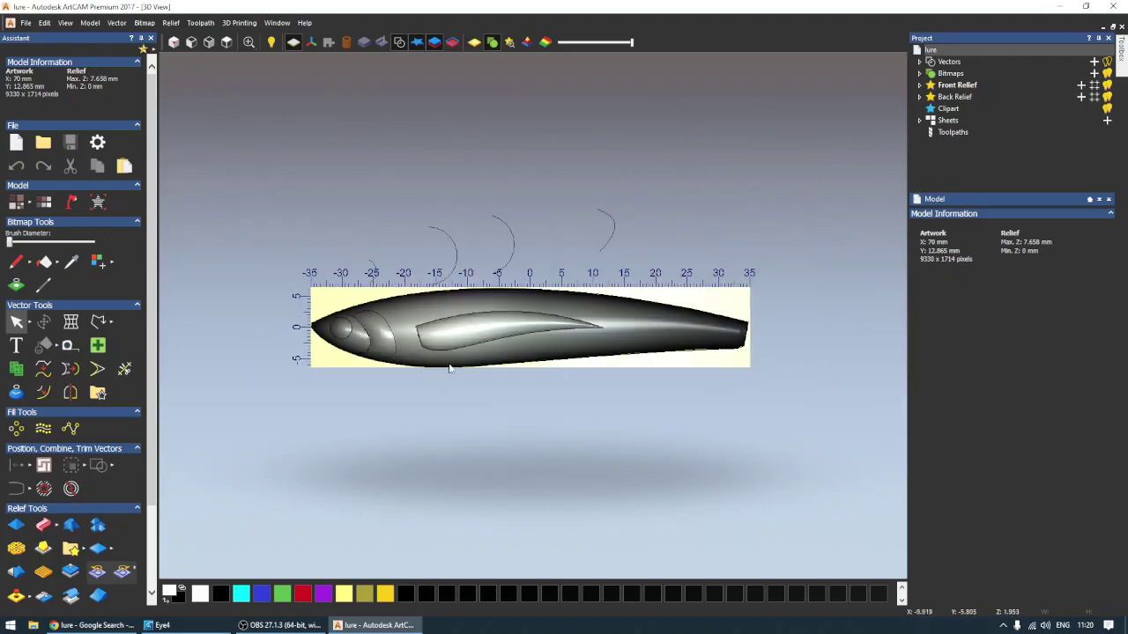
{"action": "left_click", "coordinate": [475, 44]}
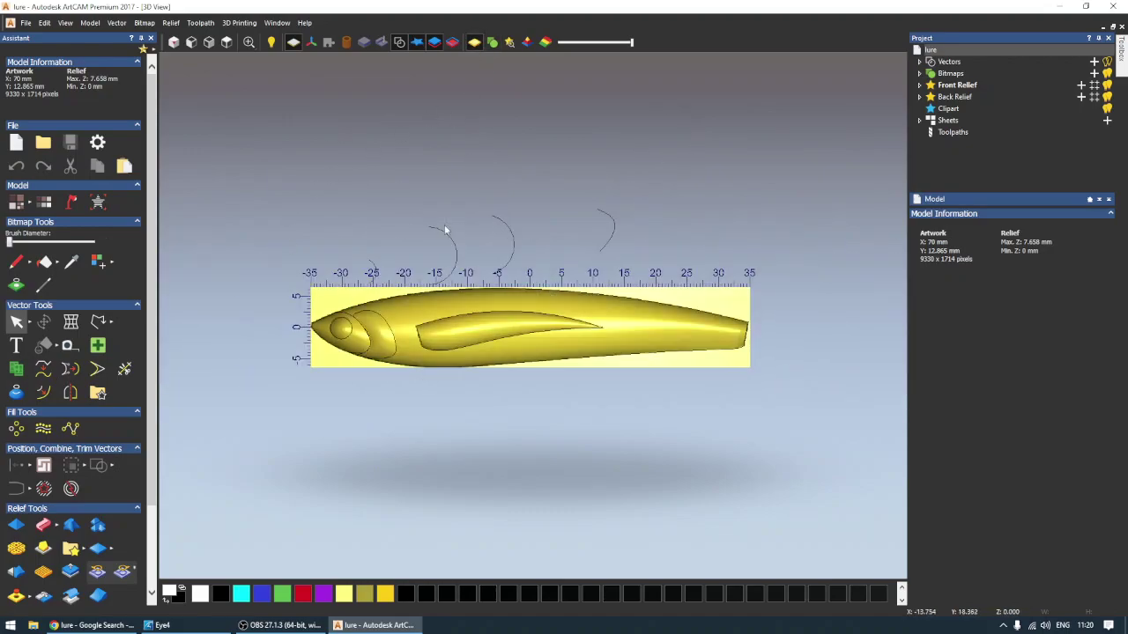
Hide the vector outlines, compare metallic versus yellow shaded material, and expand the Bitmaps node.
{"action": "left_click", "coordinate": [399, 41]}
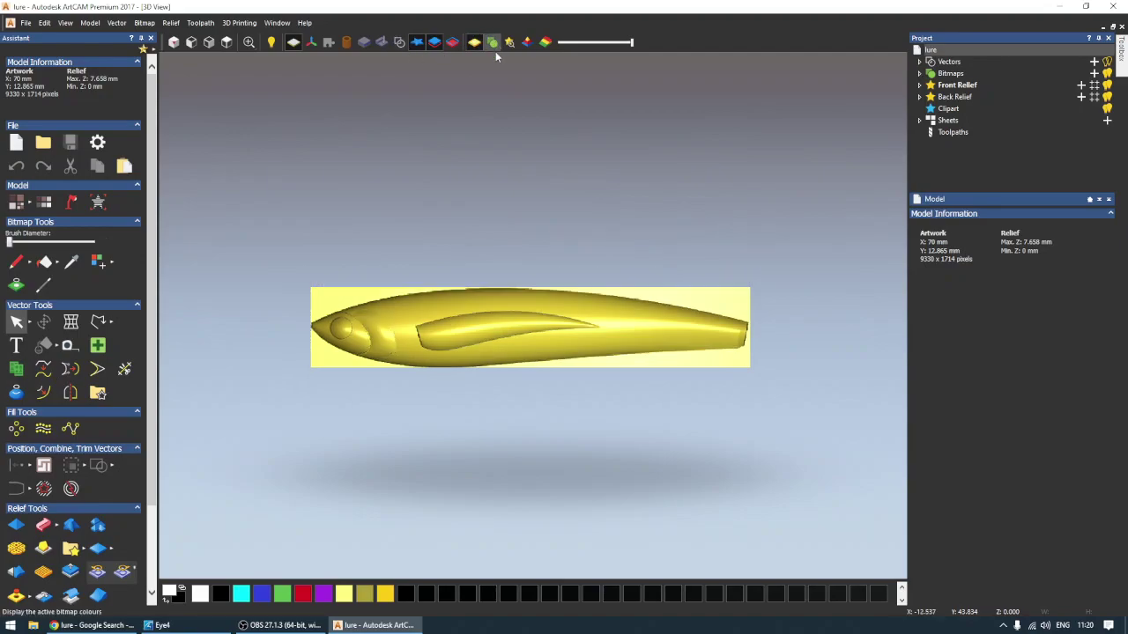
{"action": "left_click", "coordinate": [493, 43]}
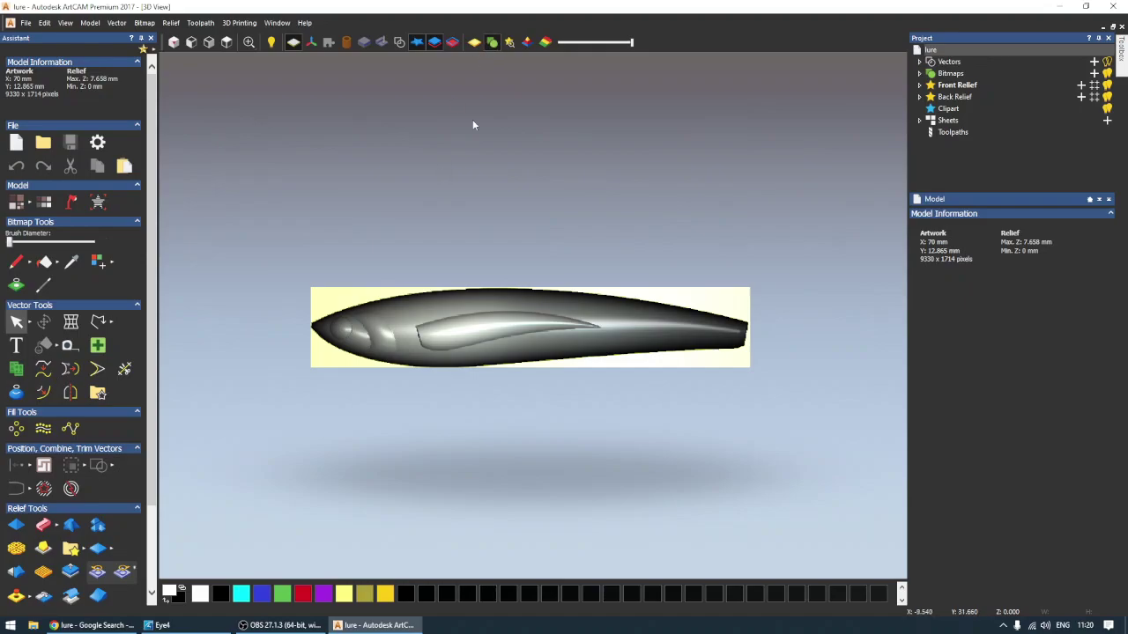
{"action": "scroll", "coordinate": [403, 330], "scroll_direction": "up", "scroll_amount": 1}
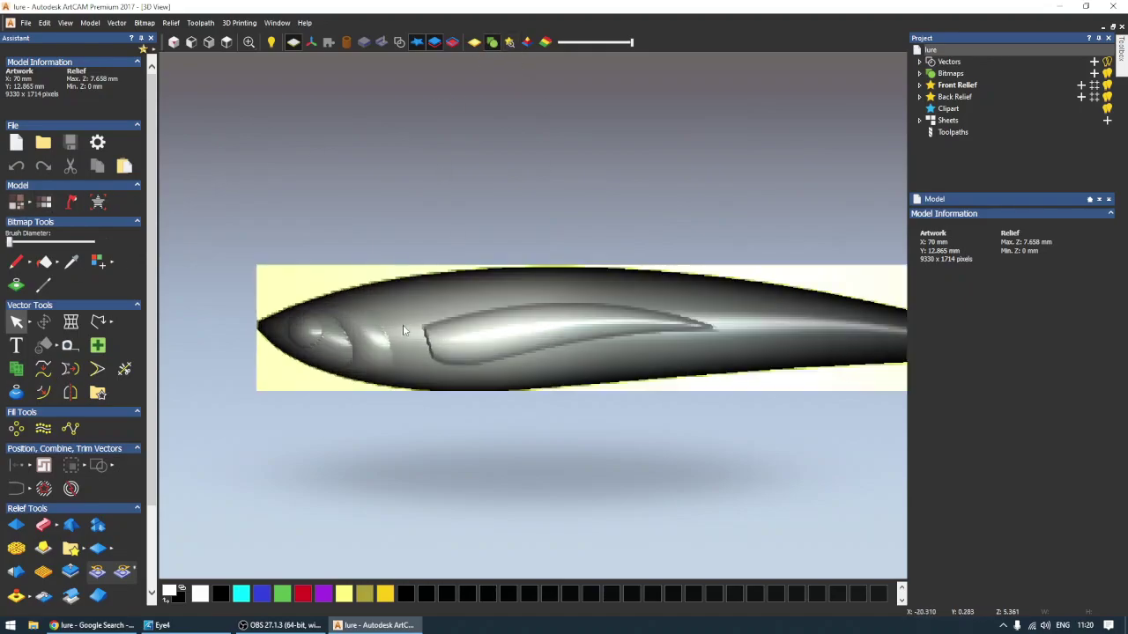
{"action": "scroll", "coordinate": [404, 331], "scroll_direction": "up", "scroll_amount": 1}
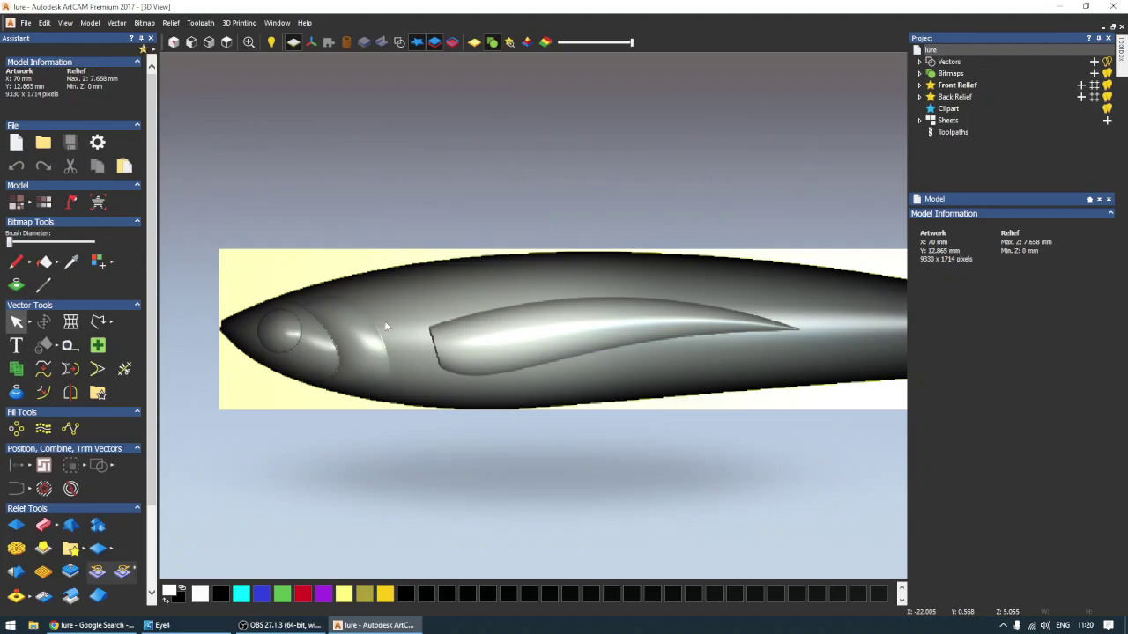
{"action": "scroll", "coordinate": [471, 244], "scroll_direction": "down", "scroll_amount": 2}
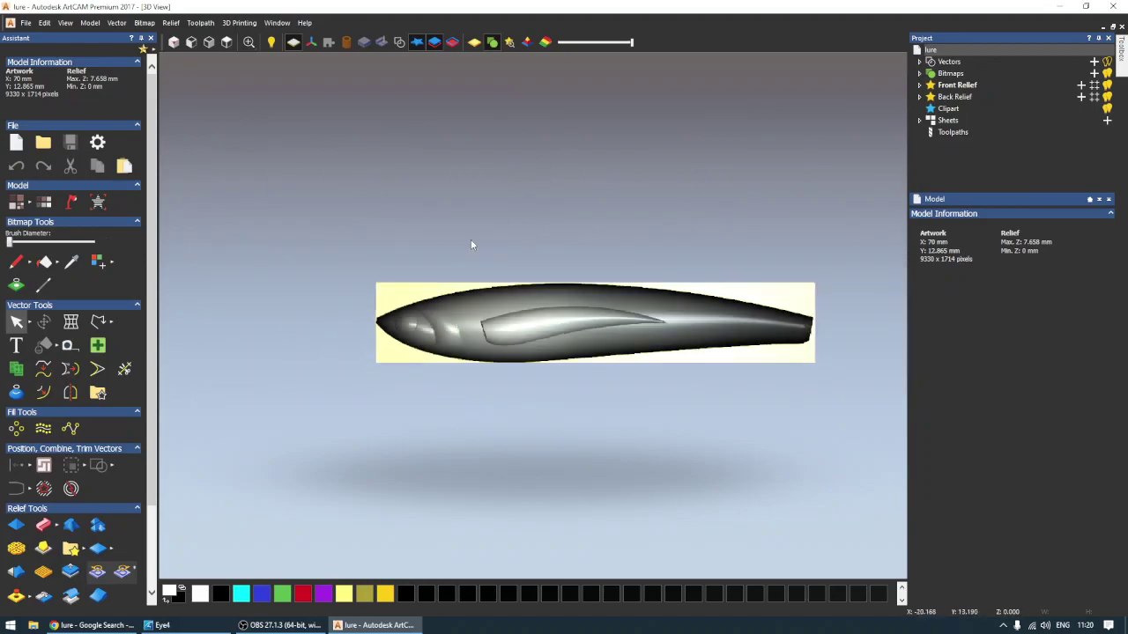
{"action": "left_click", "coordinate": [474, 42]}
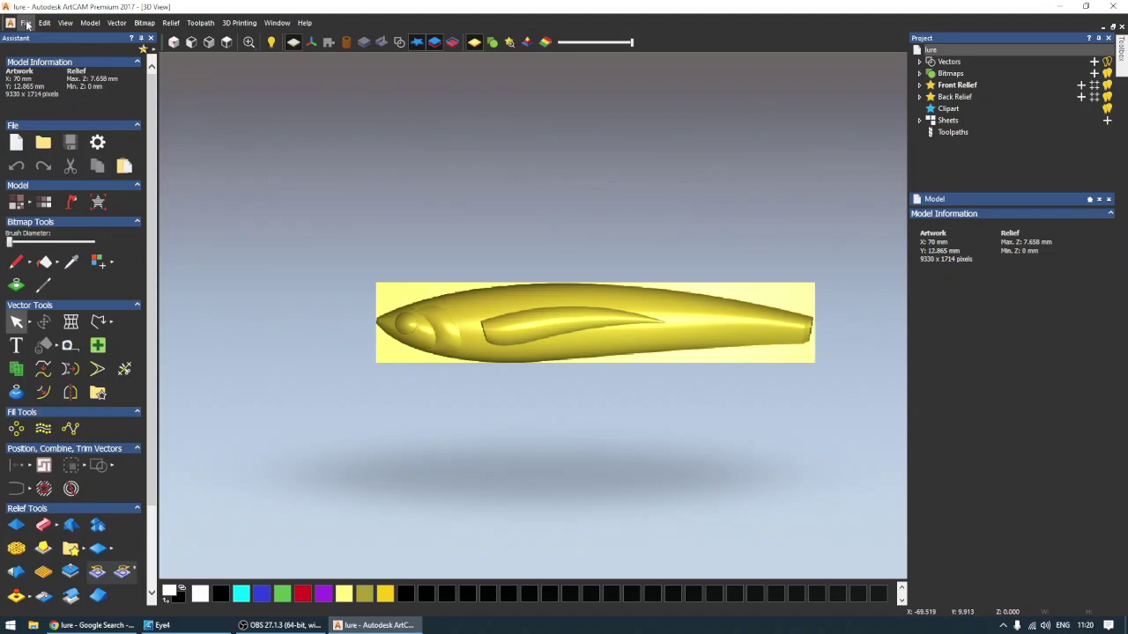
{"action": "left_click", "coordinate": [919, 73]}
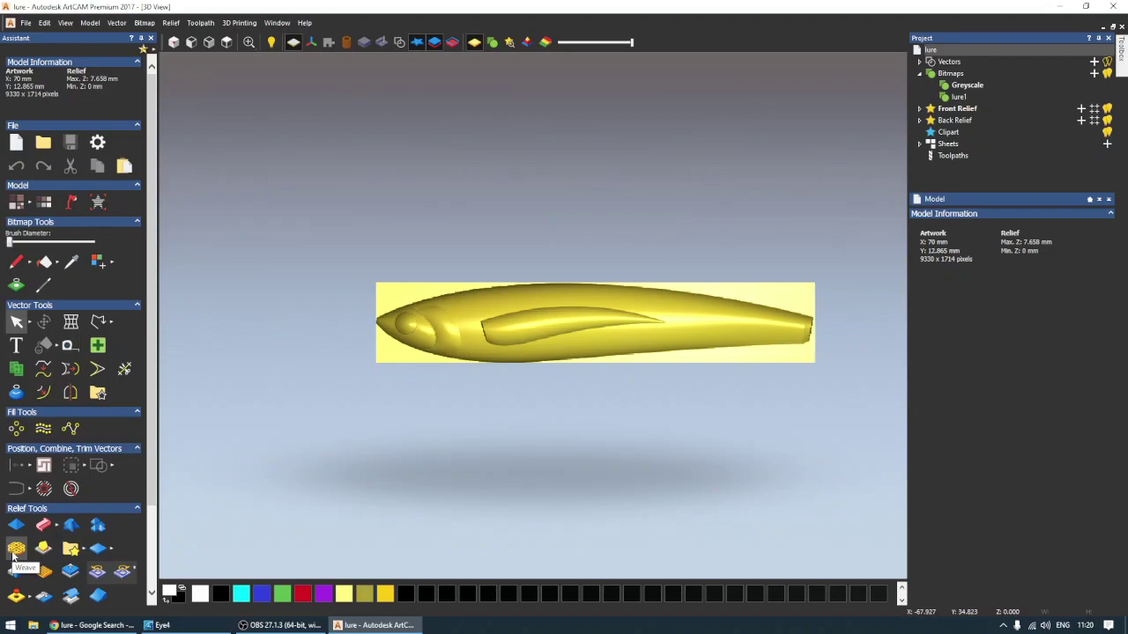
{"action": "scroll", "coordinate": [17, 546], "scroll_direction": "down", "scroll_amount": 2}
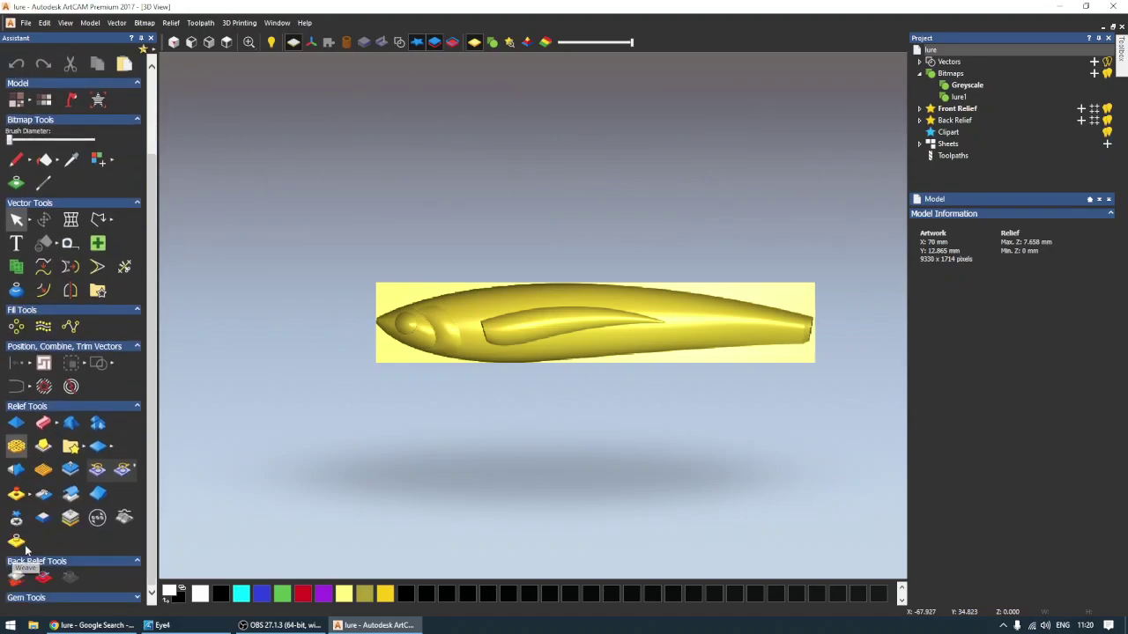
Apply lure1 as a From File texture over the whole relief, raising max Z to 8.414 mm.
{"action": "left_click", "coordinate": [44, 474]}
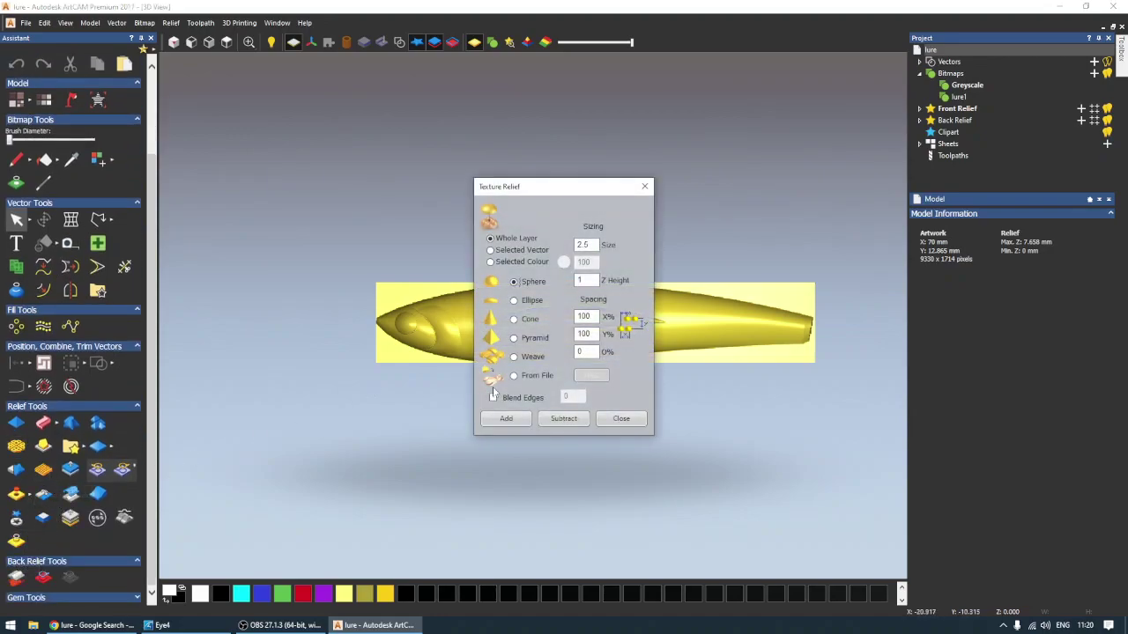
{"action": "left_click", "coordinate": [515, 376]}
{"action": "left_click", "coordinate": [592, 377]}
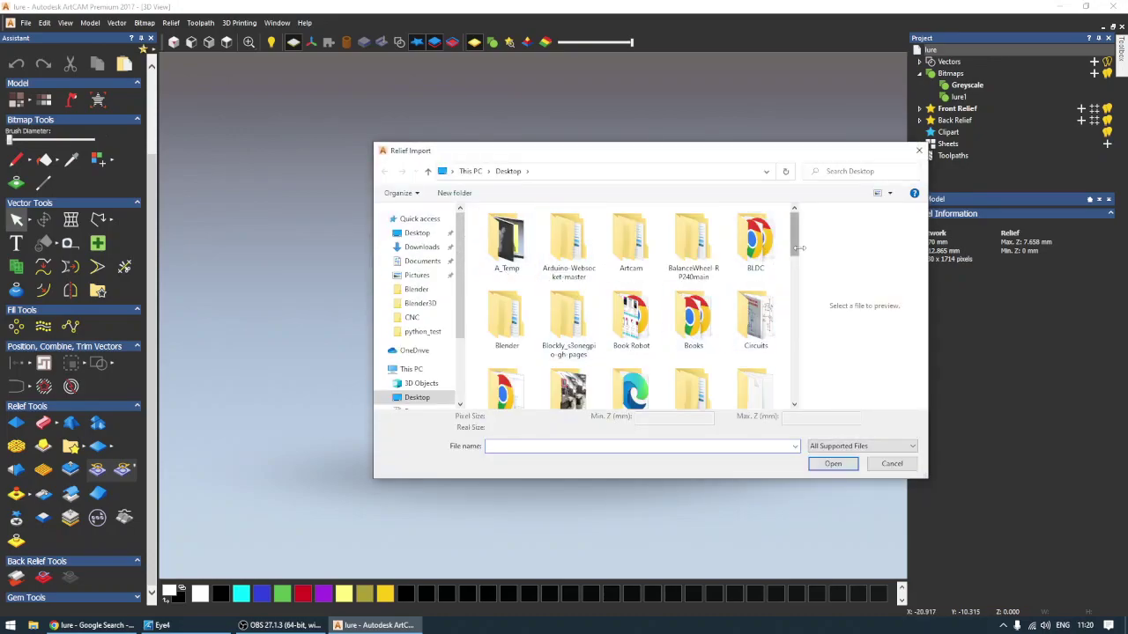
{"action": "left_click_drag", "start_coordinate": [794, 247], "coordinate": [794, 428]}
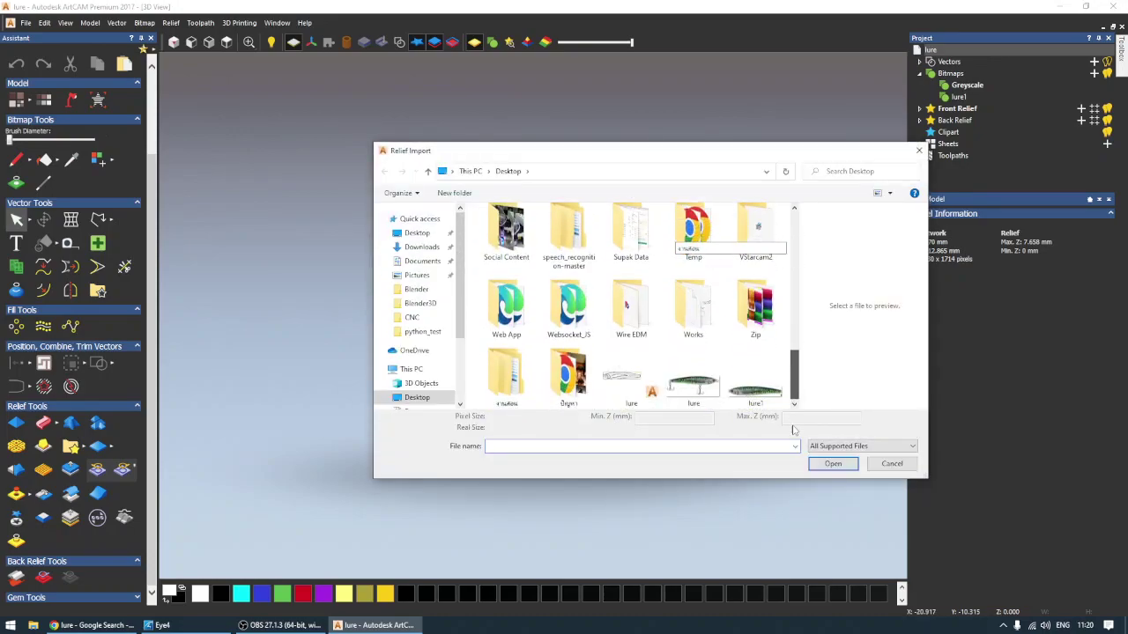
{"action": "left_click", "coordinate": [755, 379]}
{"action": "left_click", "coordinate": [833, 463]}
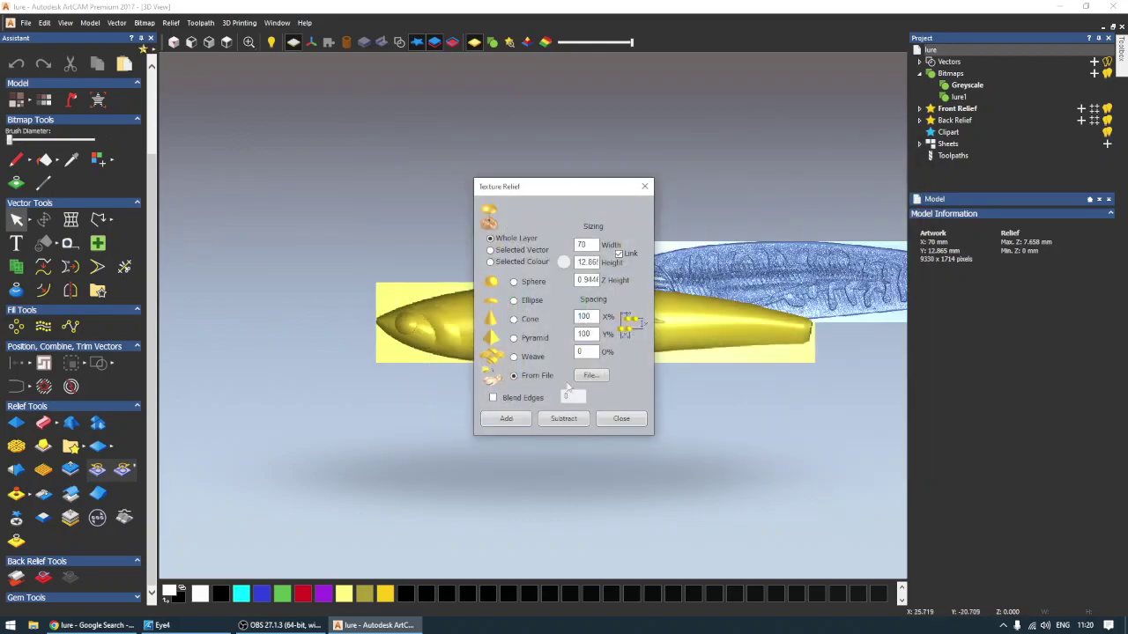
{"action": "left_click_drag", "start_coordinate": [588, 192], "coordinate": [286, 152]}
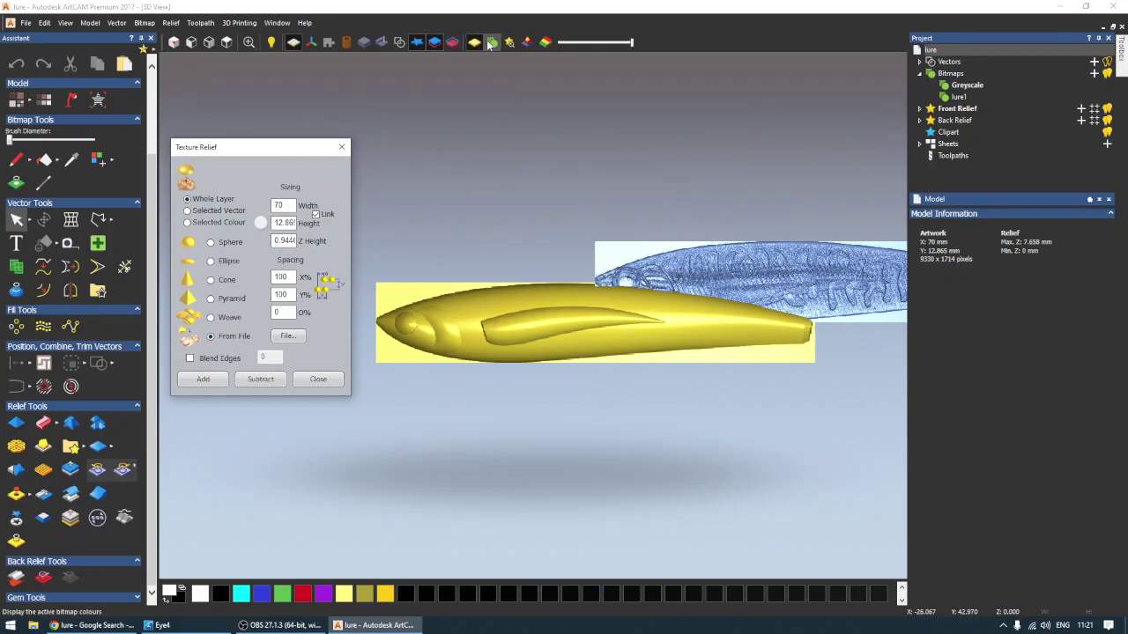
{"action": "left_click", "coordinate": [398, 42]}
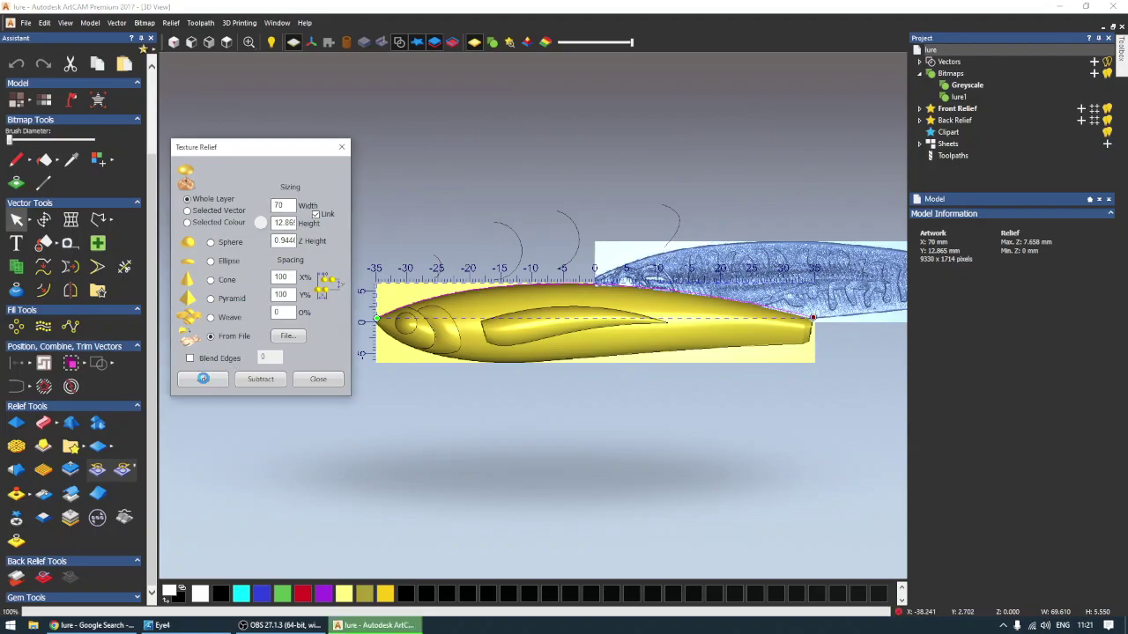
{"action": "left_click", "coordinate": [318, 380]}
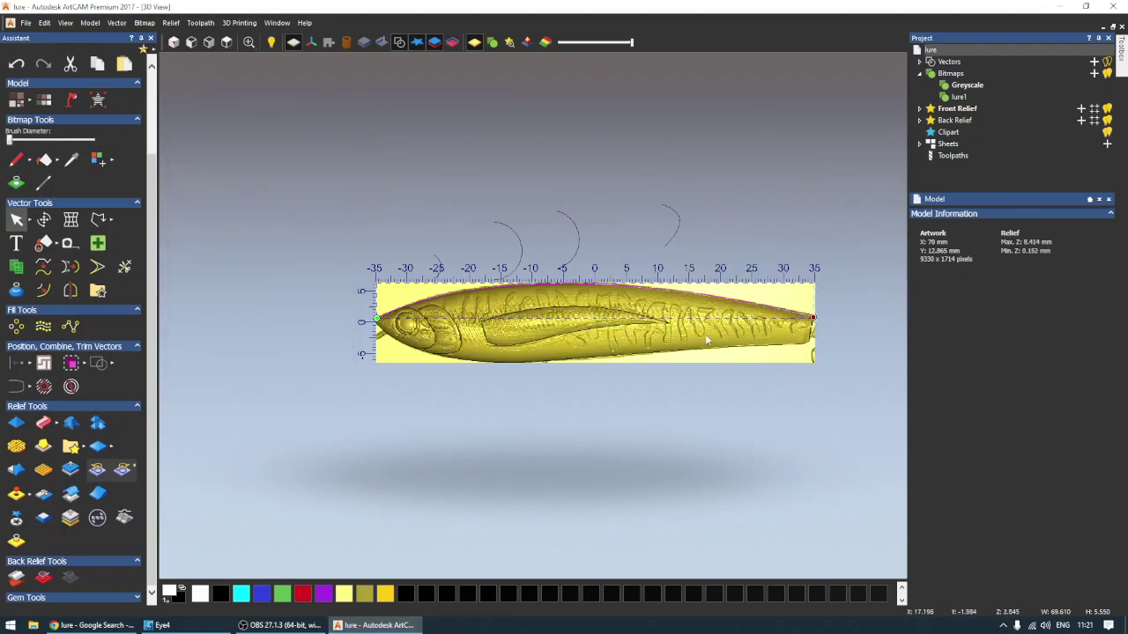
{"action": "scroll", "coordinate": [705, 334], "scroll_direction": "up", "scroll_amount": 2}
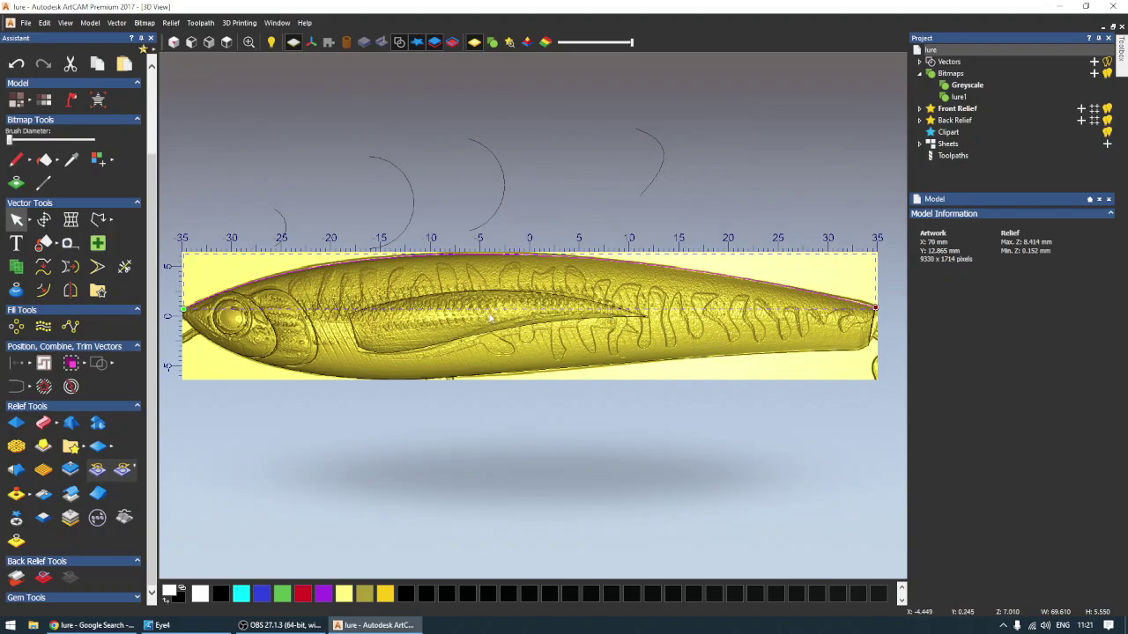
{"action": "scroll", "coordinate": [513, 306], "scroll_direction": "down", "scroll_amount": 1}
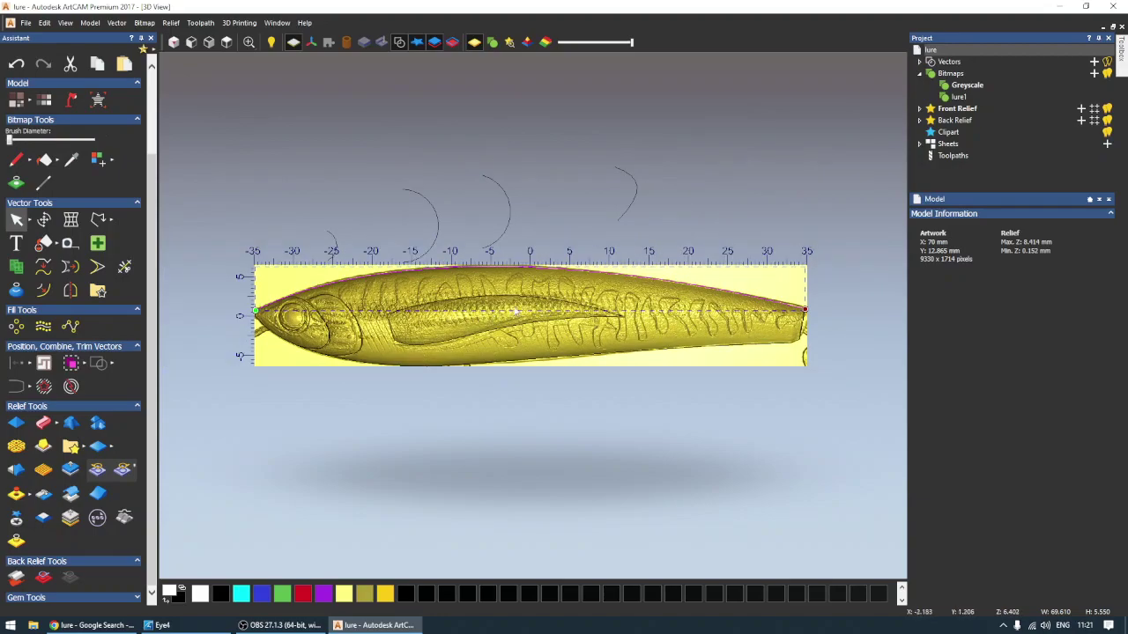
Save the textured lure model under the new name lure1.art.
{"action": "left_click", "coordinate": [26, 22]}
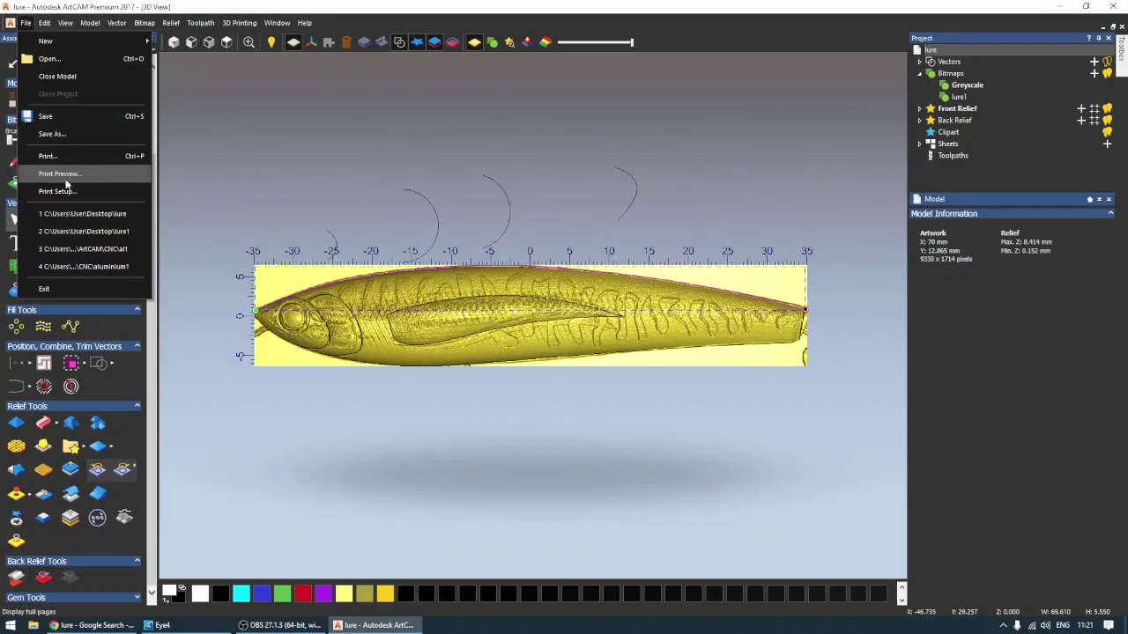
{"action": "left_click", "coordinate": [53, 134]}
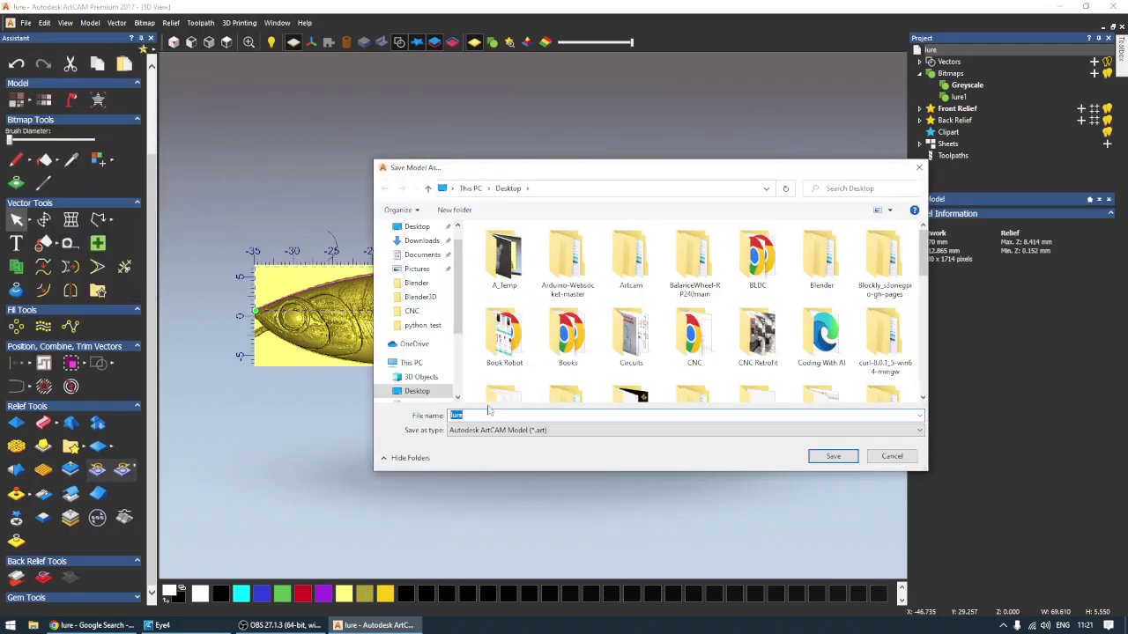
{"action": "type", "text": "1"}
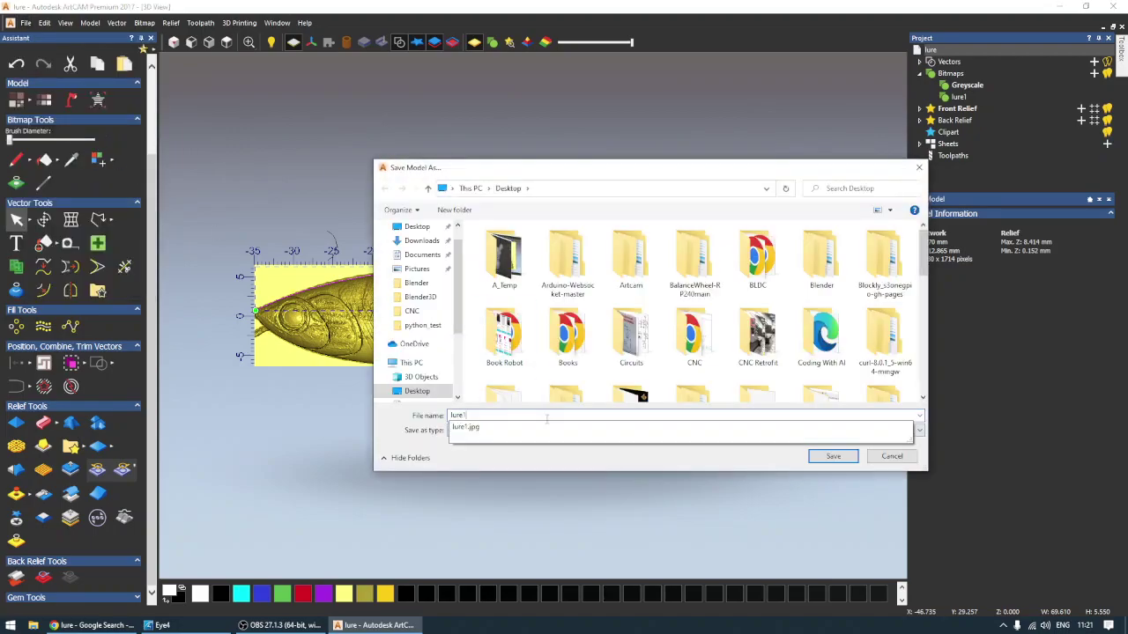
{"action": "key", "text": "Return"}
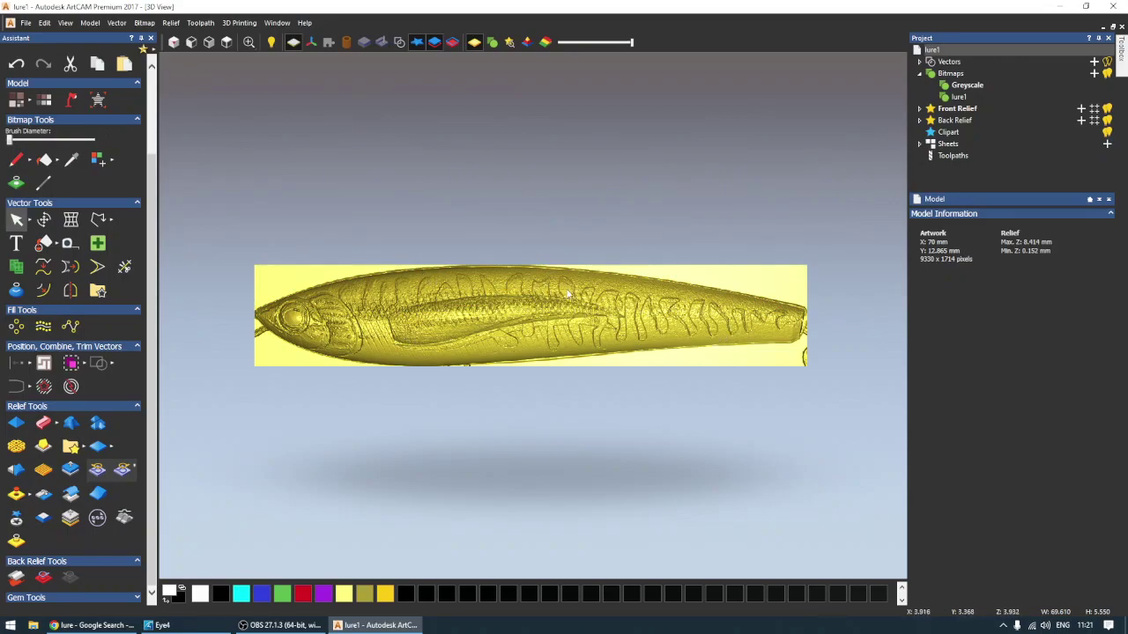
Tile the 3D and 2D views side by side and clear the relief outside the lure body outline.
{"action": "left_click", "coordinate": [276, 22]}
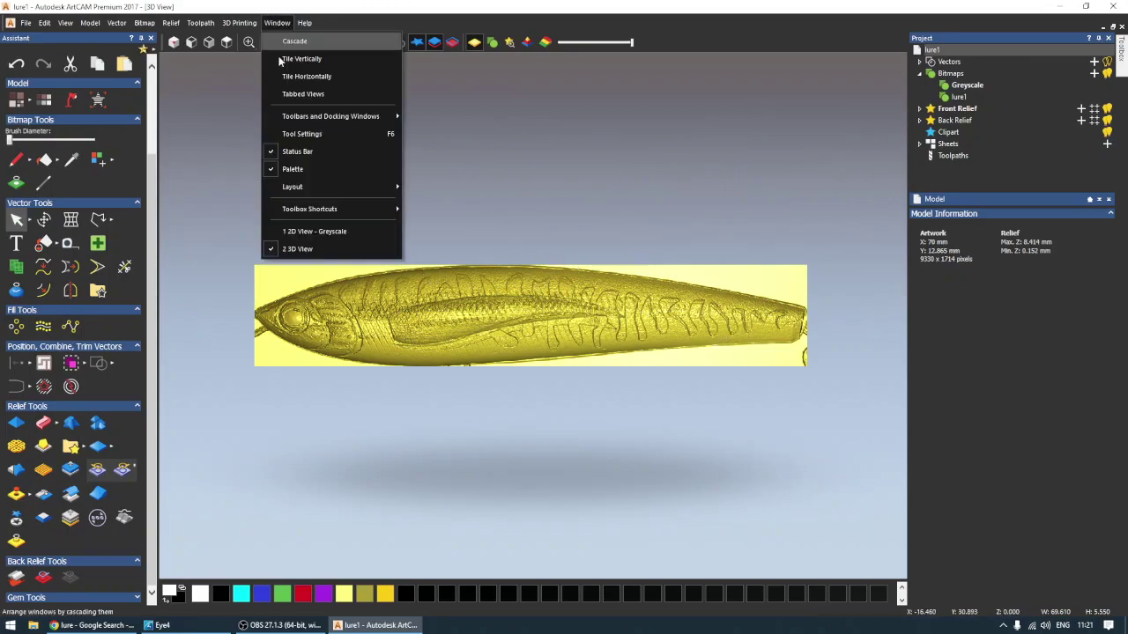
{"action": "left_click", "coordinate": [299, 59]}
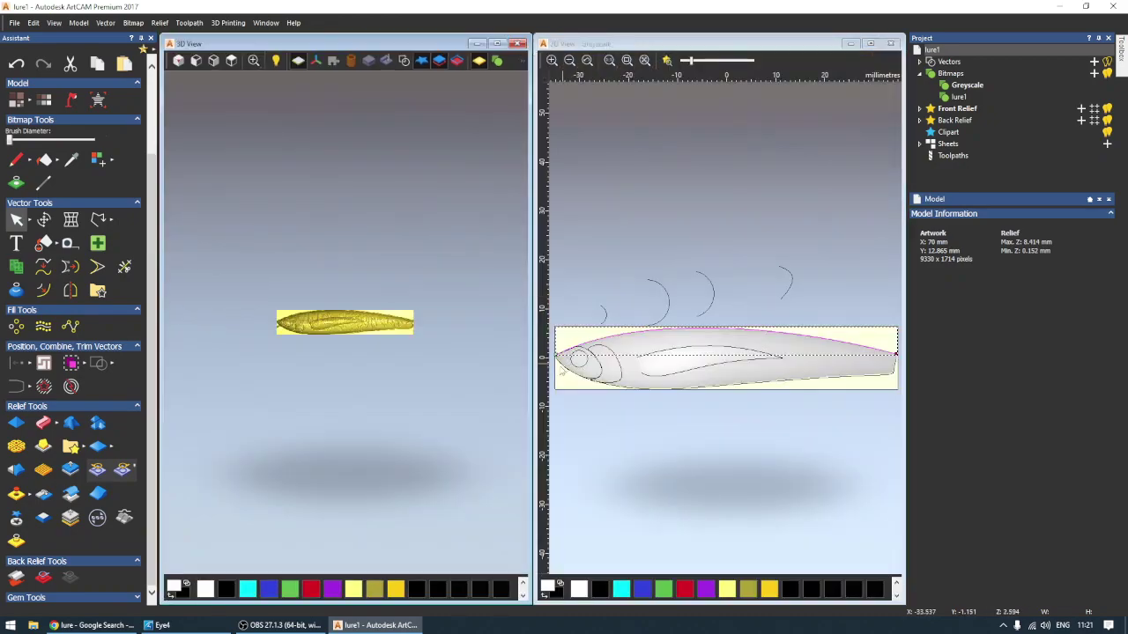
{"action": "left_click", "coordinate": [617, 390]}
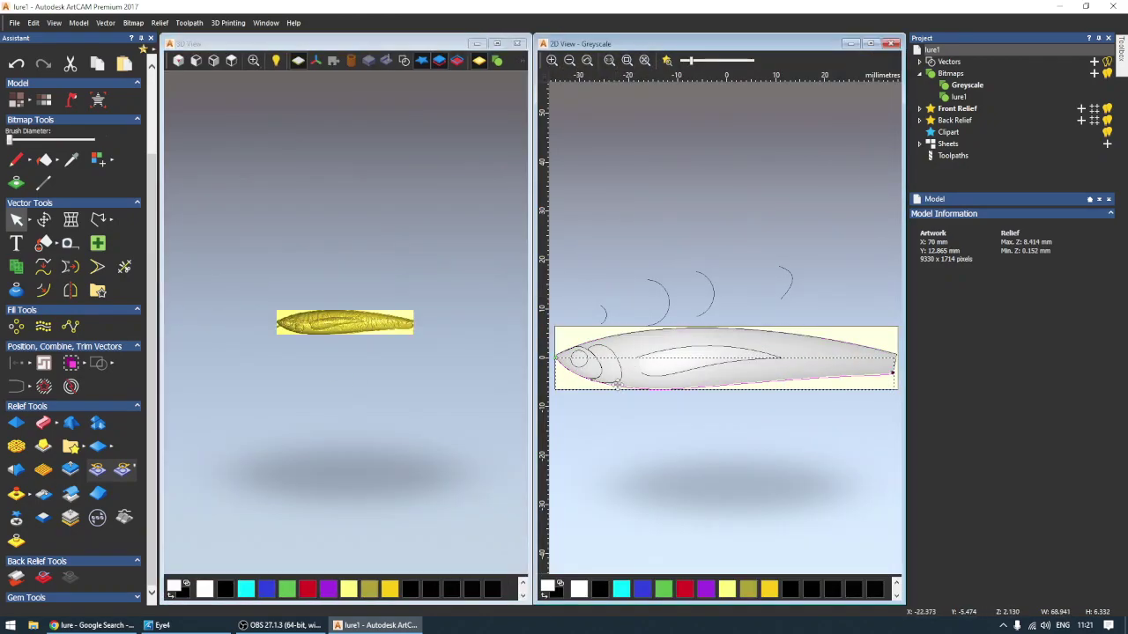
{"action": "scroll", "coordinate": [793, 344], "scroll_direction": "up", "scroll_amount": 2}
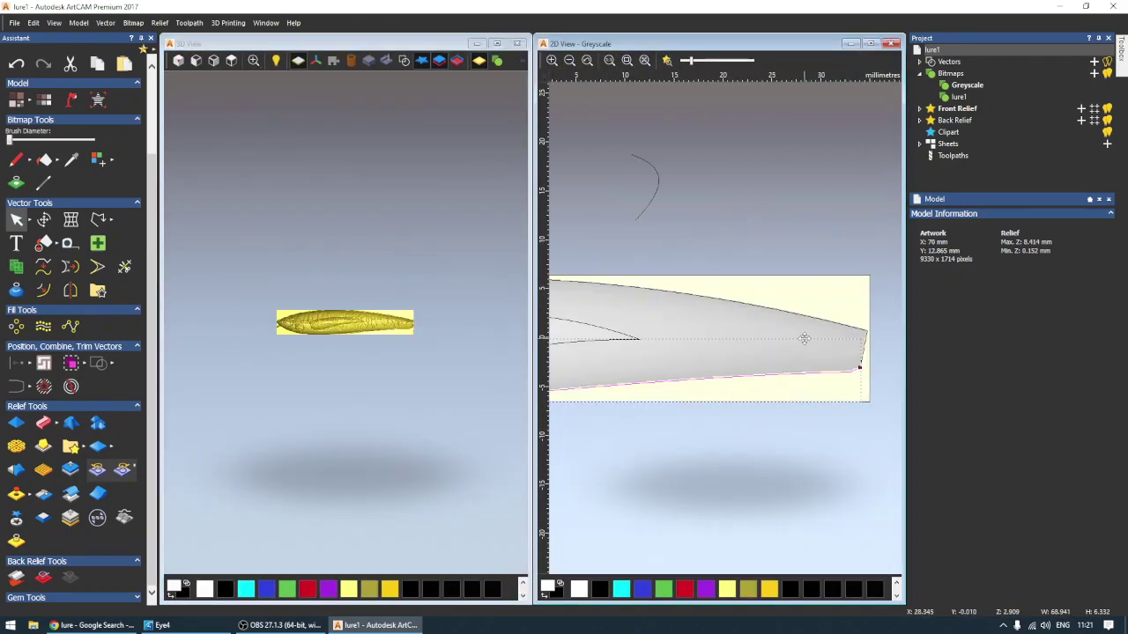
{"action": "left_click", "coordinate": [862, 349]}
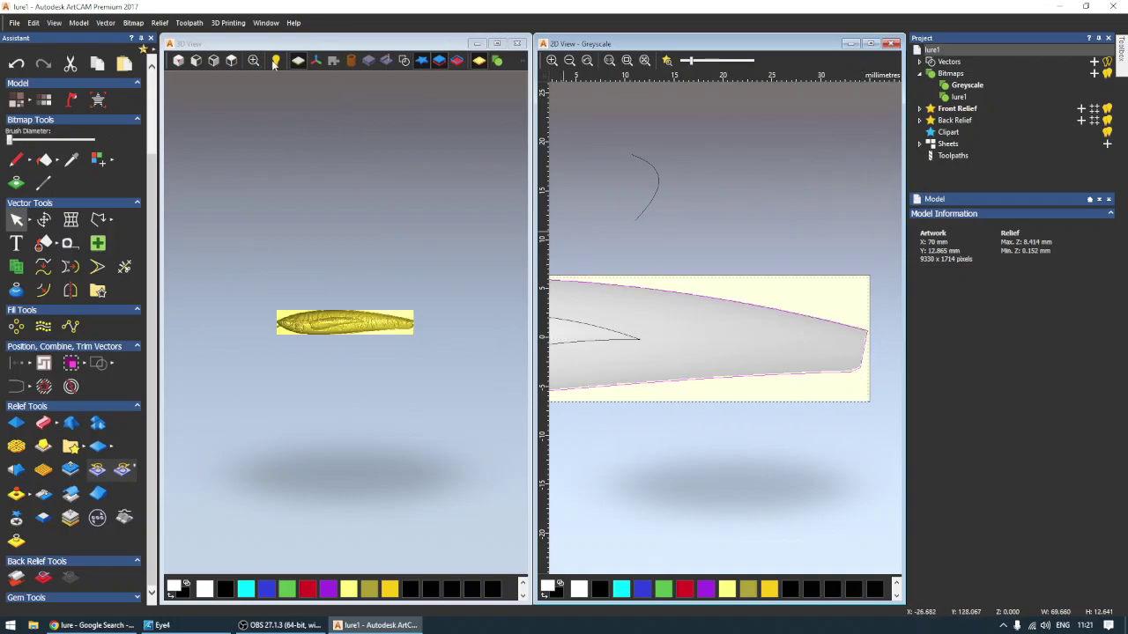
{"action": "left_click", "coordinate": [157, 23]}
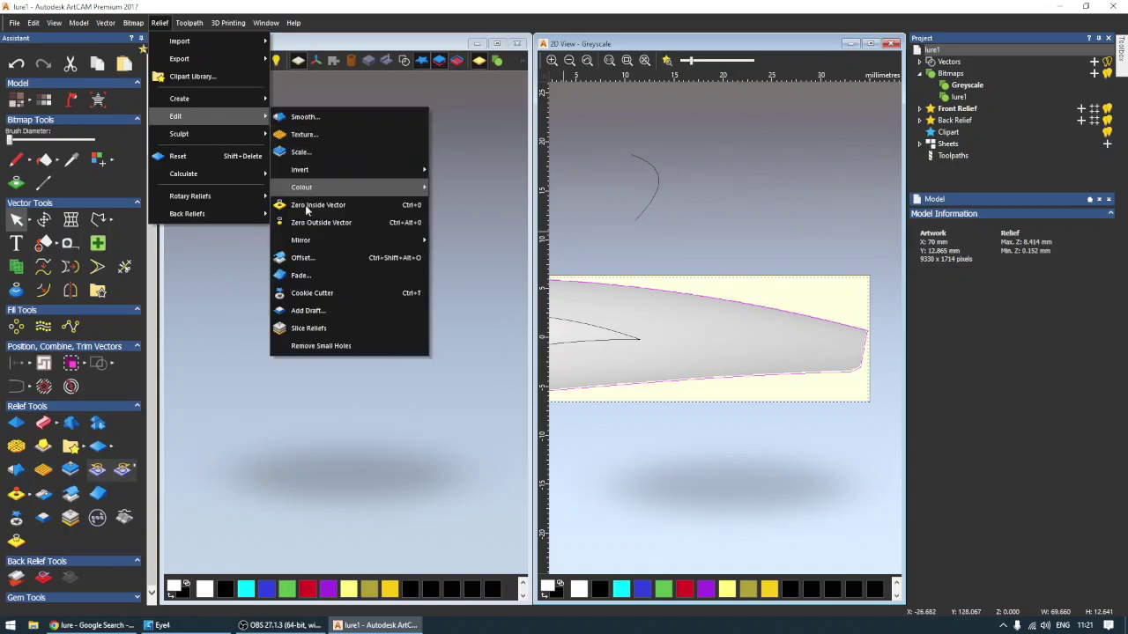
{"action": "mouse_move", "coordinate": [176, 116]}
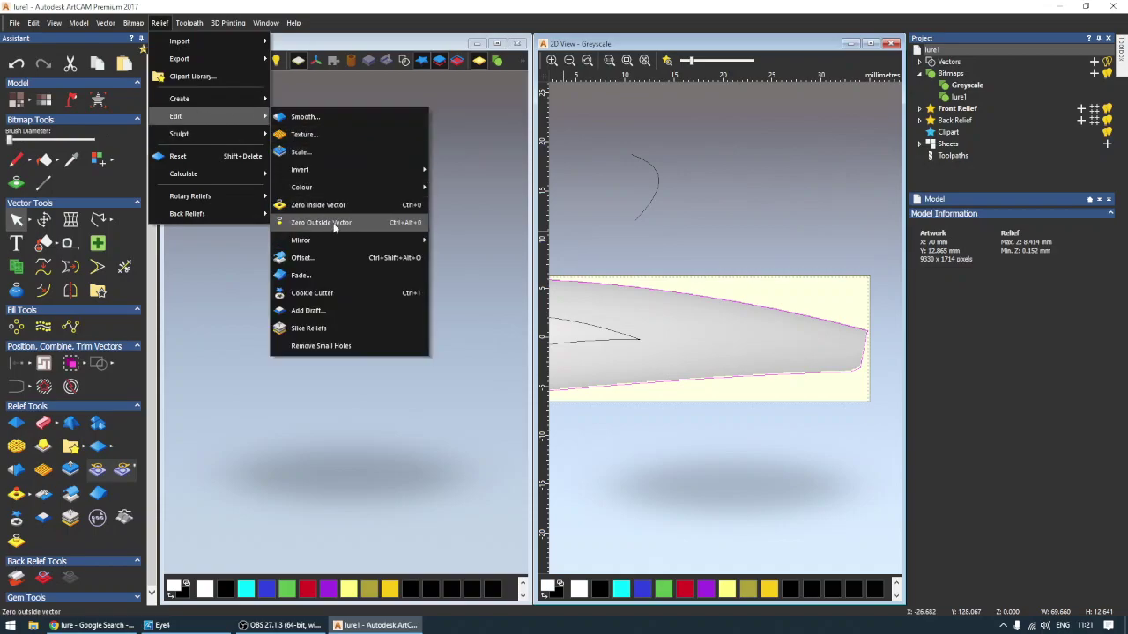
{"action": "left_click", "coordinate": [333, 222]}
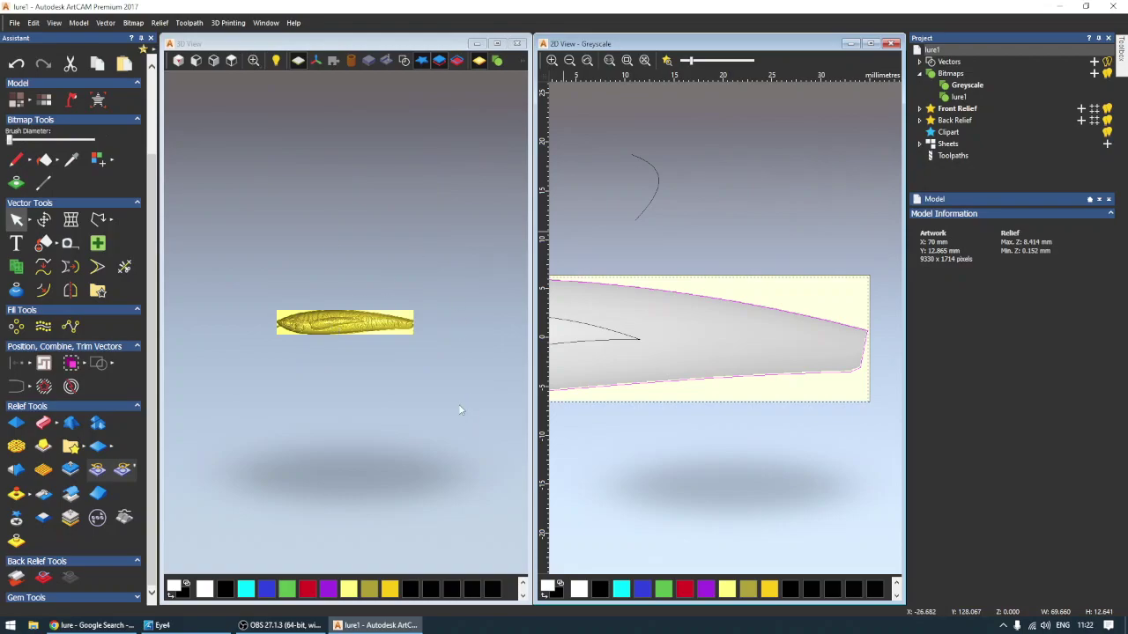
Maximize the 3D view and zoom in and out on the scale-and-bar texture.
{"action": "left_click", "coordinate": [253, 60]}
{"action": "left_click", "coordinate": [231, 59]}
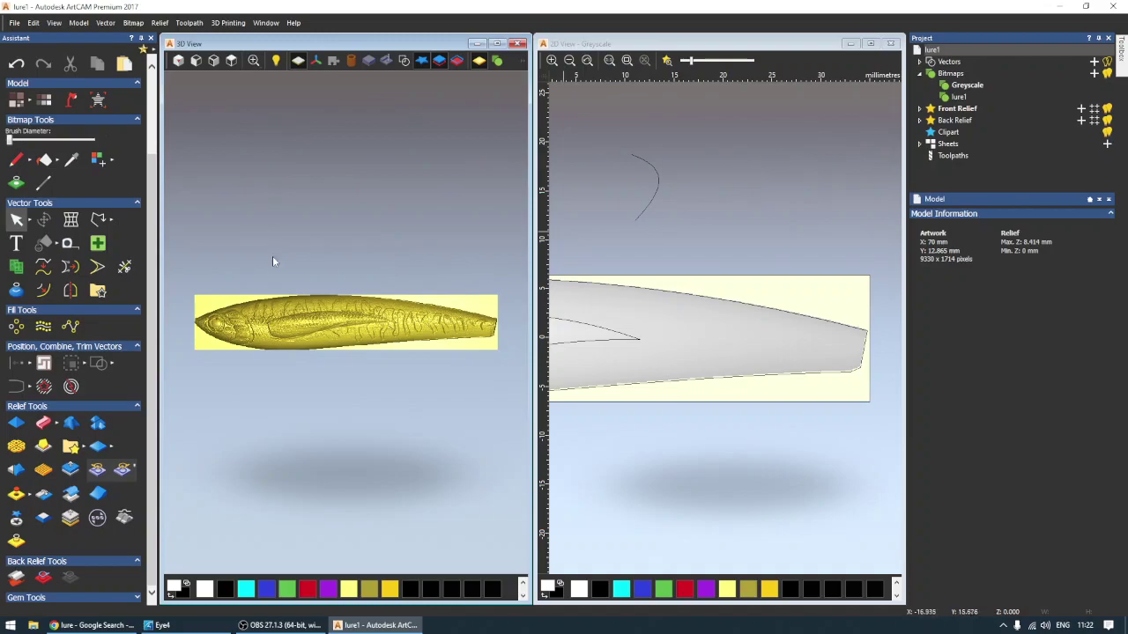
{"action": "scroll", "coordinate": [248, 294], "scroll_direction": "up", "scroll_amount": 2}
{"action": "scroll", "coordinate": [329, 324], "scroll_direction": "down", "scroll_amount": 2}
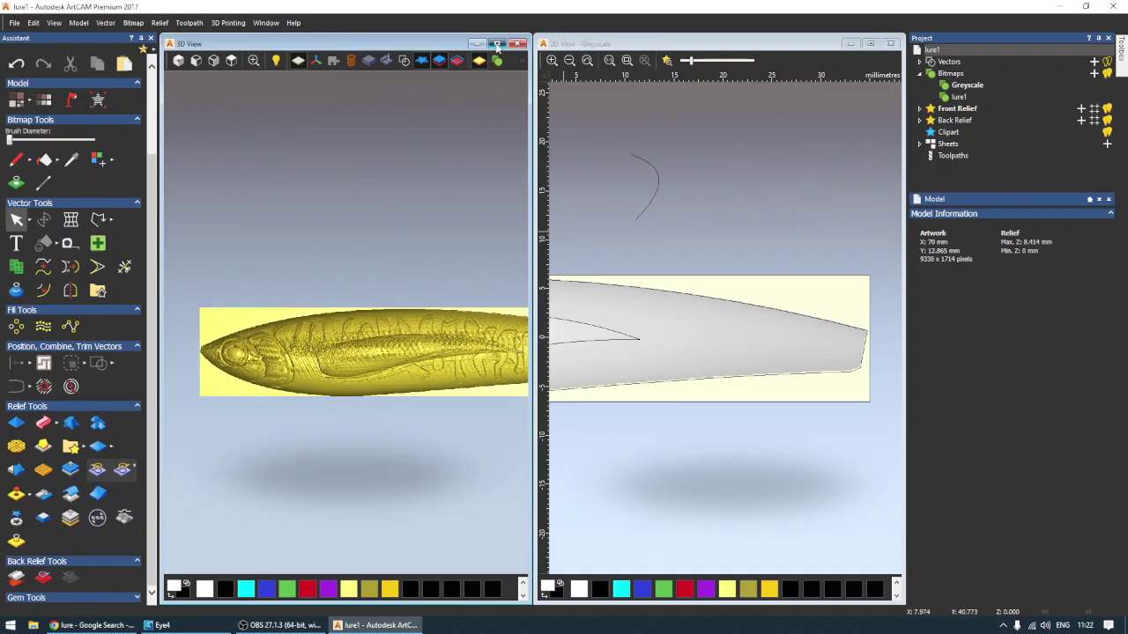
{"action": "left_click", "coordinate": [497, 43]}
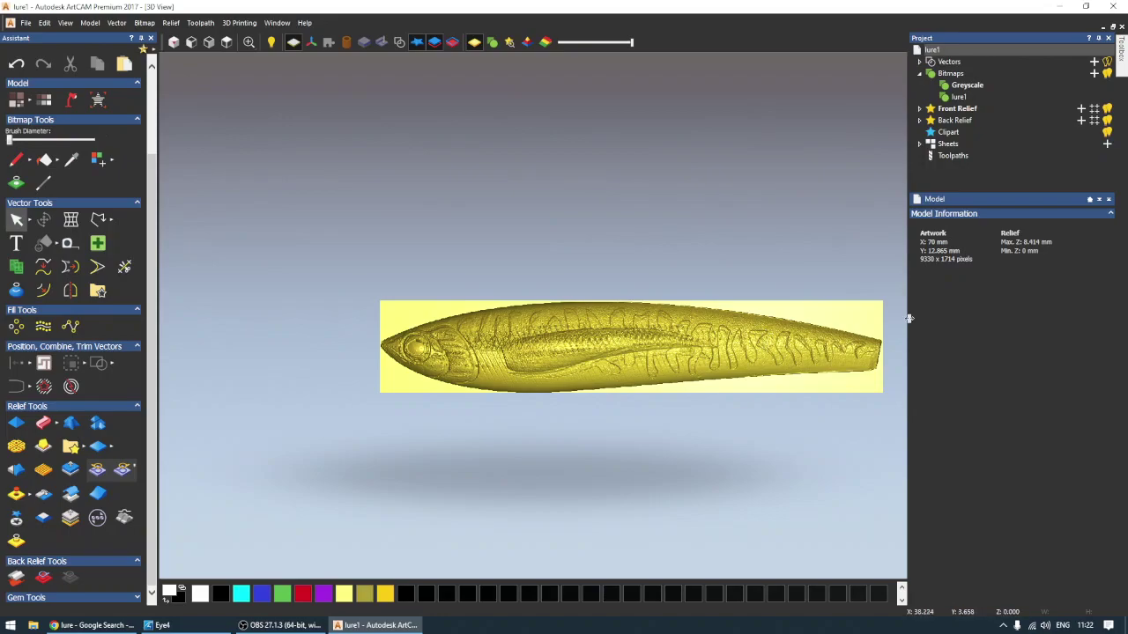
{"action": "scroll", "coordinate": [899, 328], "scroll_direction": "down", "scroll_amount": 1}
{"action": "scroll", "coordinate": [898, 329], "scroll_direction": "down", "scroll_amount": 1}
{"action": "scroll", "coordinate": [802, 313], "scroll_direction": "up", "scroll_amount": 2}
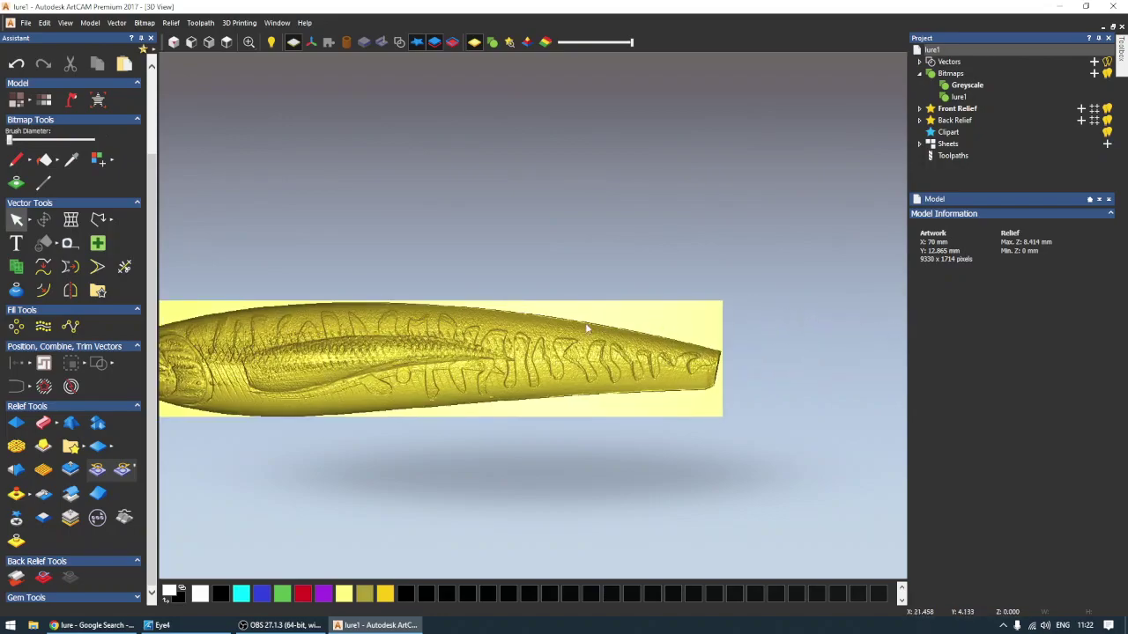
{"action": "scroll", "coordinate": [550, 328], "scroll_direction": "down", "scroll_amount": 1}
{"action": "scroll", "coordinate": [281, 314], "scroll_direction": "up", "scroll_amount": 2}
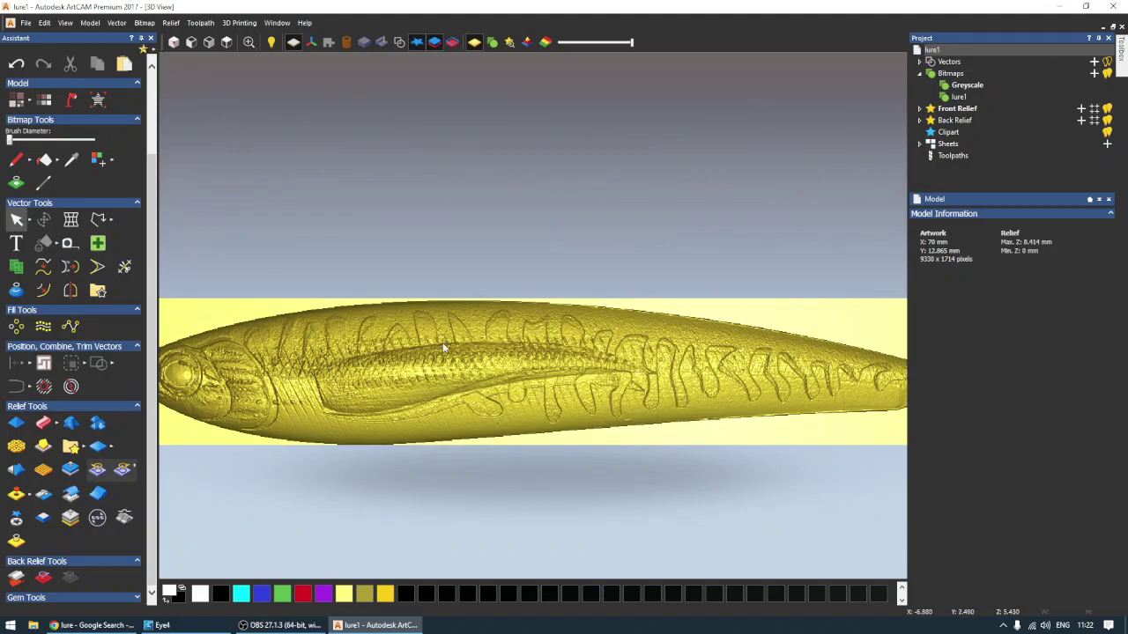
{"action": "scroll", "coordinate": [480, 352], "scroll_direction": "down", "scroll_amount": 1}
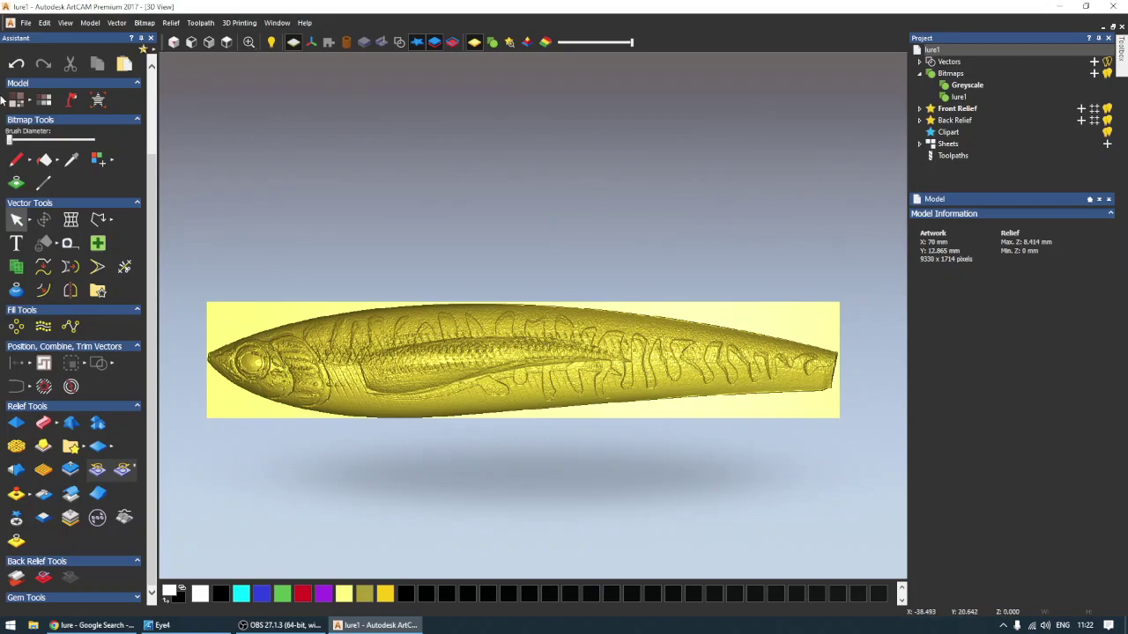
{"action": "left_click", "coordinate": [26, 22]}
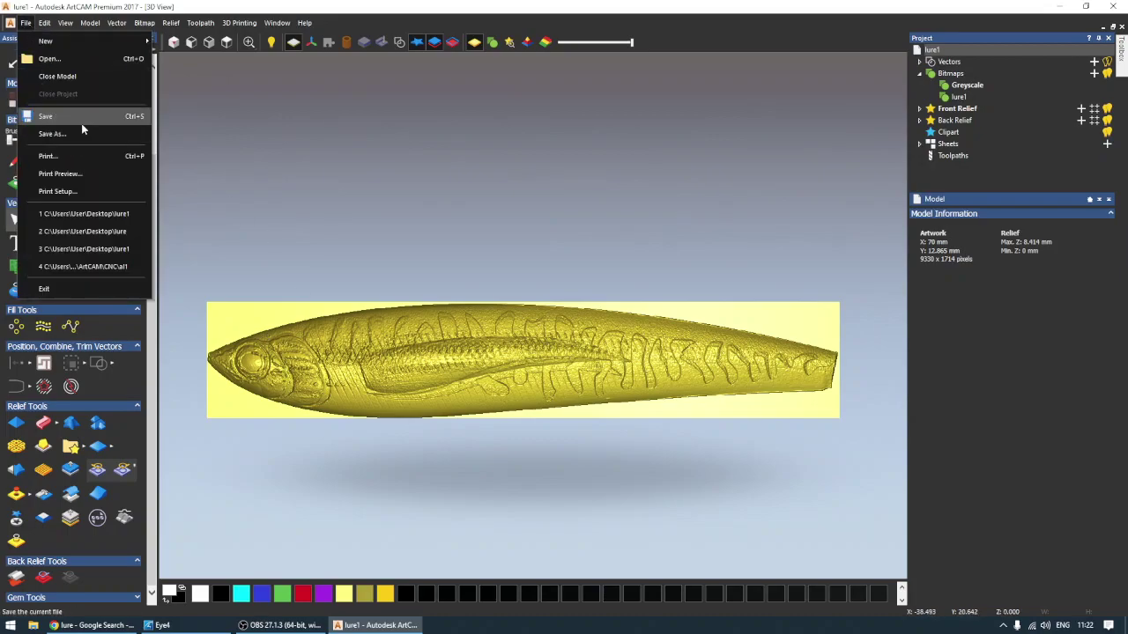
Open the lure1 image, saving lure1.art changes and cancelling the Set Model Size dialog.
{"action": "left_click", "coordinate": [44, 68]}
{"action": "scroll", "coordinate": [749, 388], "scroll_direction": "down", "scroll_amount": 3}
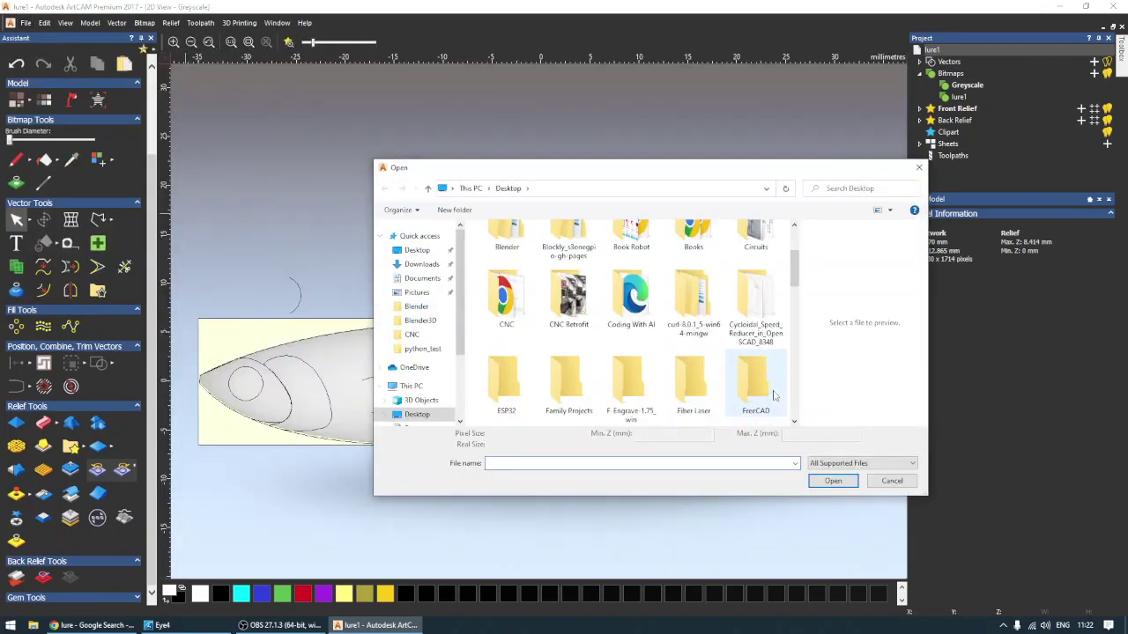
{"action": "scroll", "coordinate": [768, 379], "scroll_direction": "down", "scroll_amount": 2}
{"action": "scroll", "coordinate": [758, 384], "scroll_direction": "down", "scroll_amount": 3}
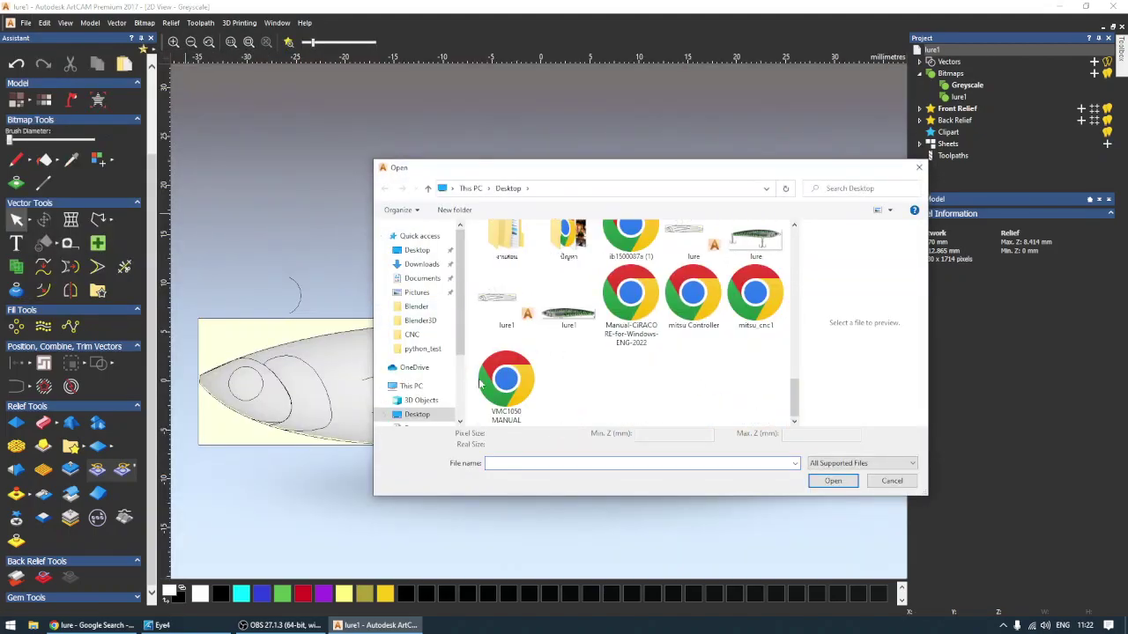
{"action": "left_click", "coordinate": [568, 304]}
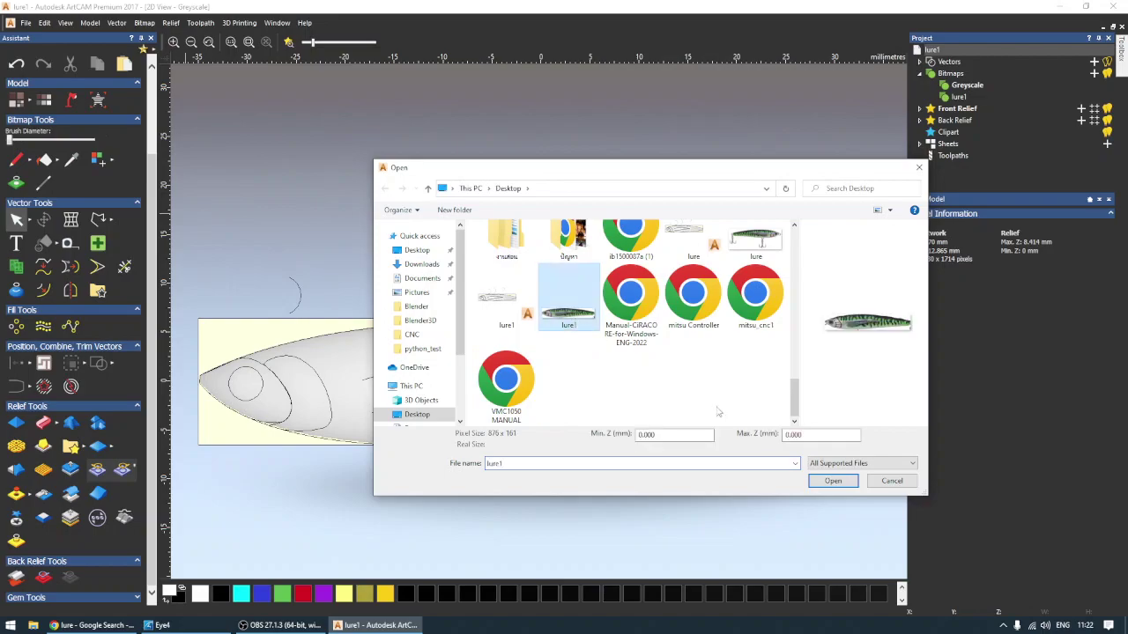
{"action": "left_click", "coordinate": [837, 483]}
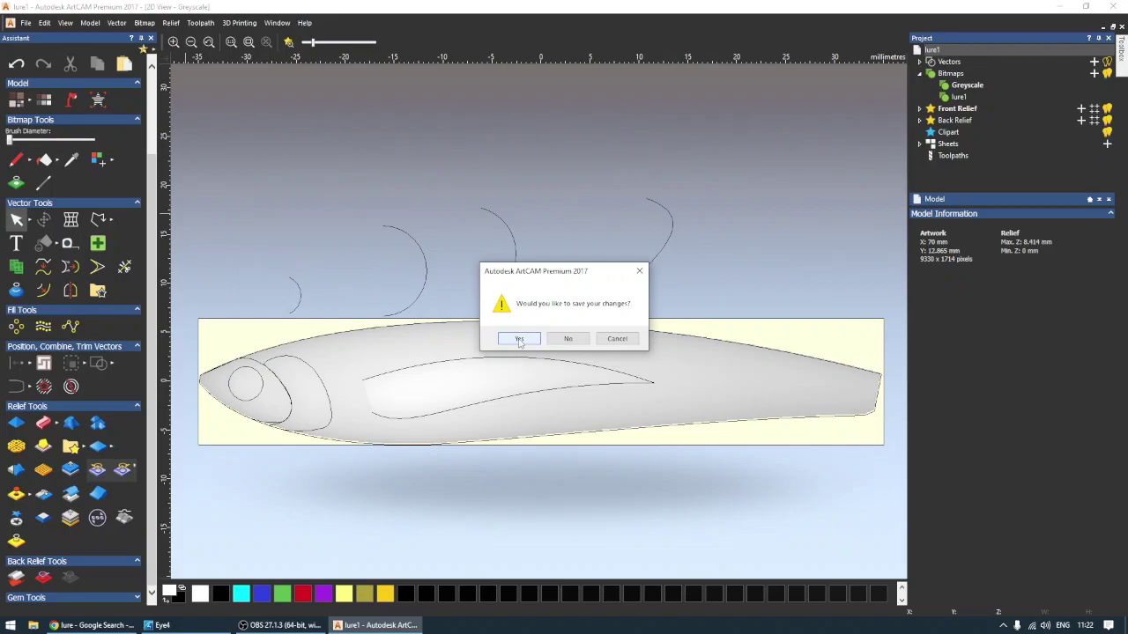
{"action": "left_click", "coordinate": [519, 340]}
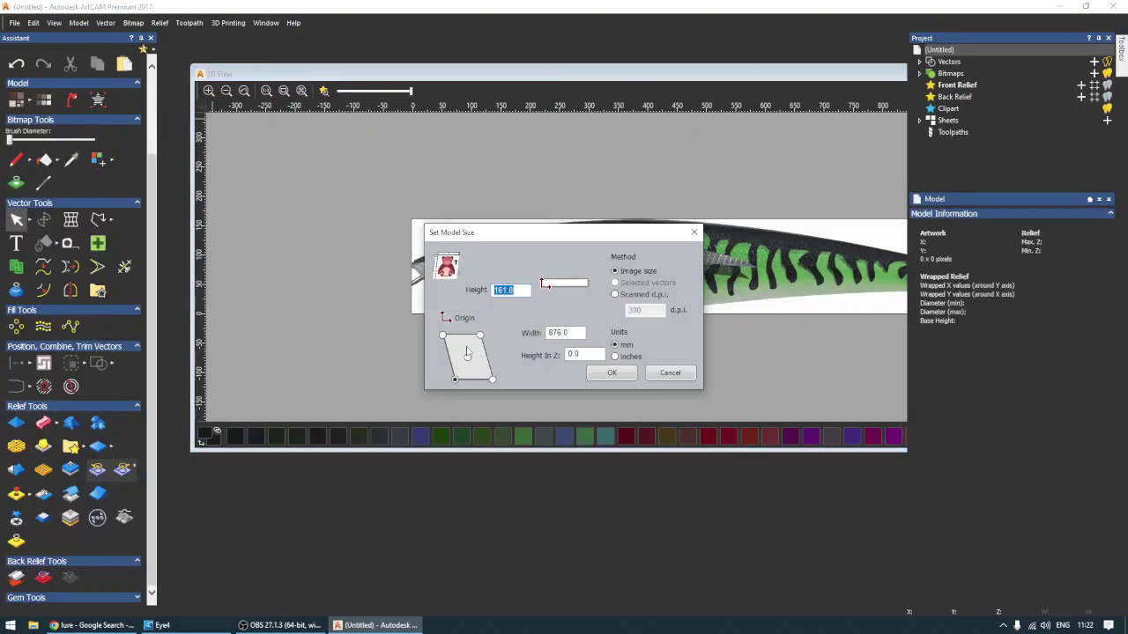
{"action": "left_click", "coordinate": [669, 374]}
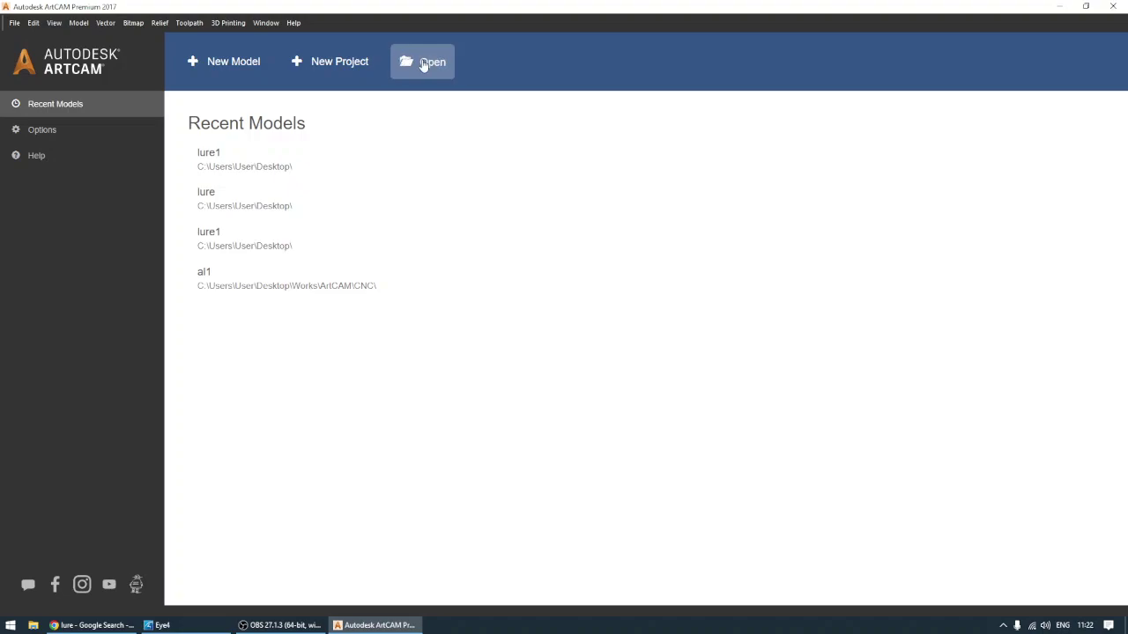
Reopen the saved lure1 model from the start page.
{"action": "left_click", "coordinate": [423, 62]}
{"action": "scroll", "coordinate": [731, 347], "scroll_direction": "down", "scroll_amount": 5}
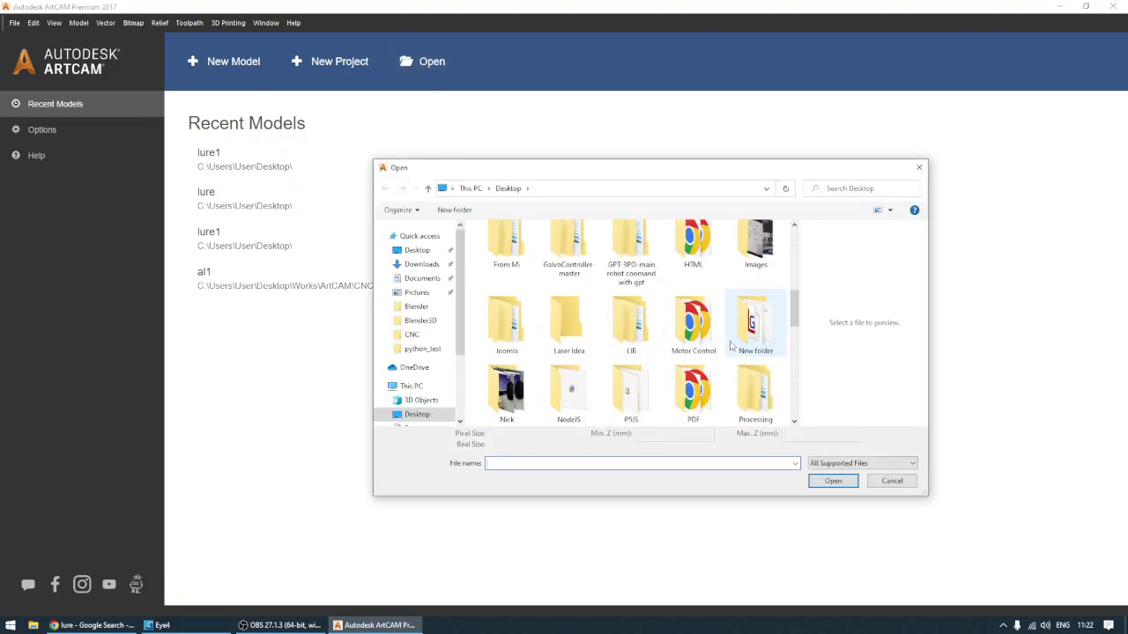
{"action": "scroll", "coordinate": [731, 346], "scroll_direction": "down", "scroll_amount": 5}
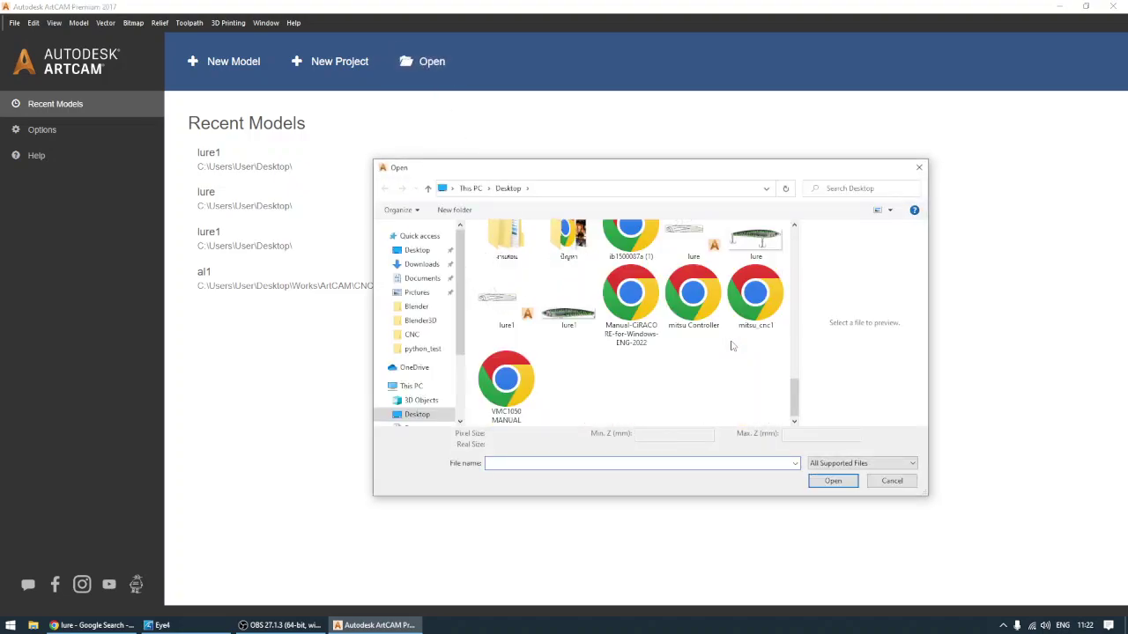
{"action": "left_click", "coordinate": [504, 311]}
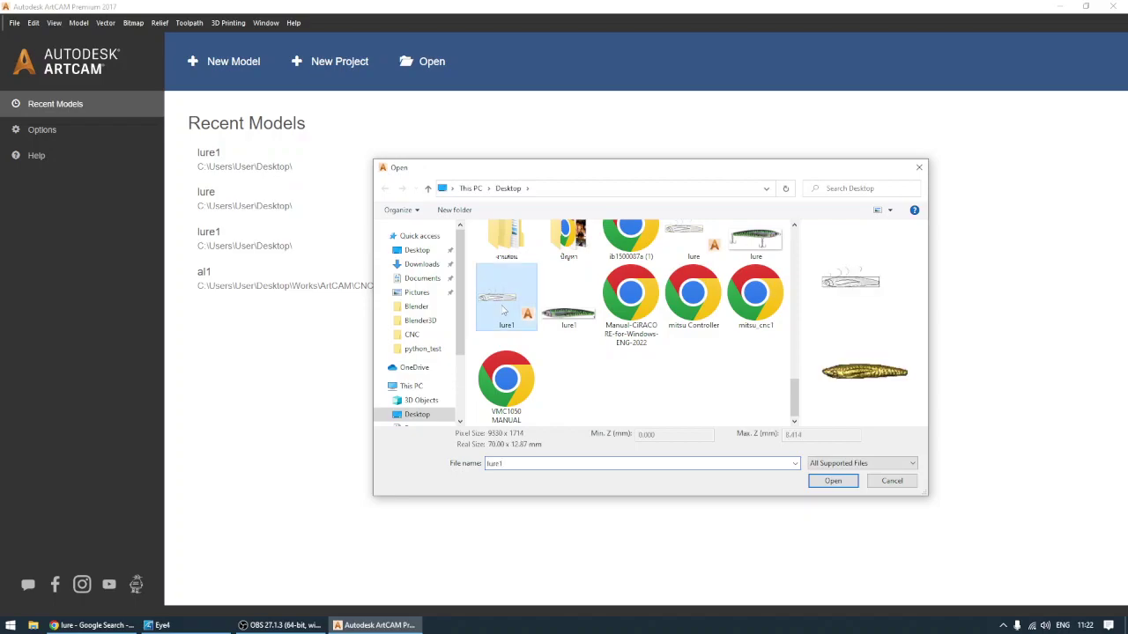
{"action": "left_click", "coordinate": [833, 481]}
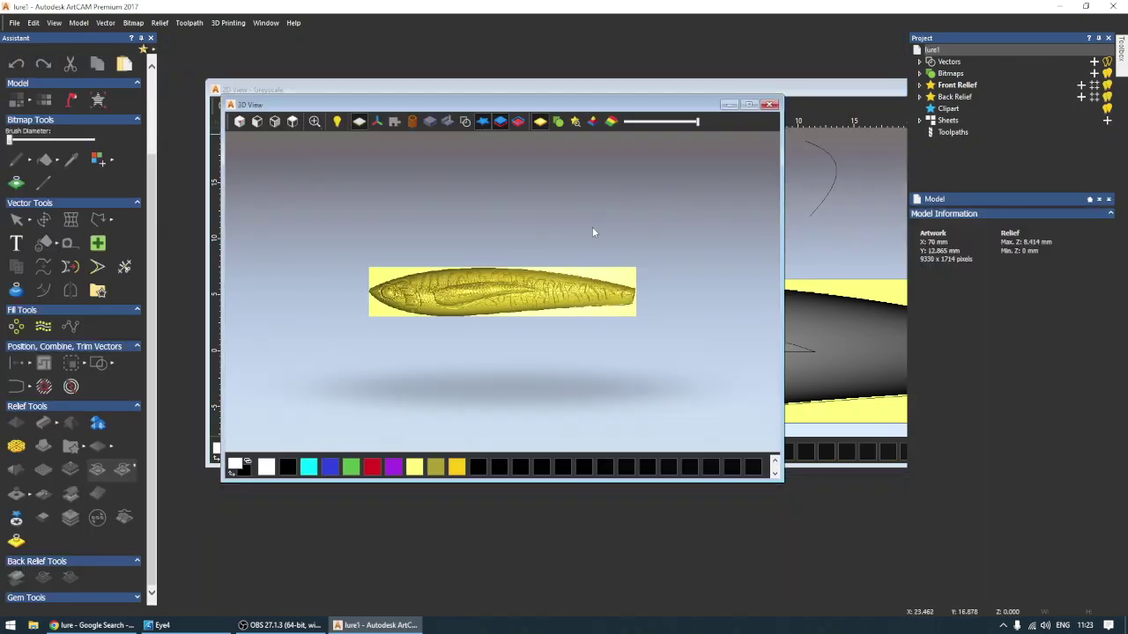
Open the earlier lure.art model and tile its 3D and 2D views vertically.
{"action": "left_click", "coordinate": [13, 23]}
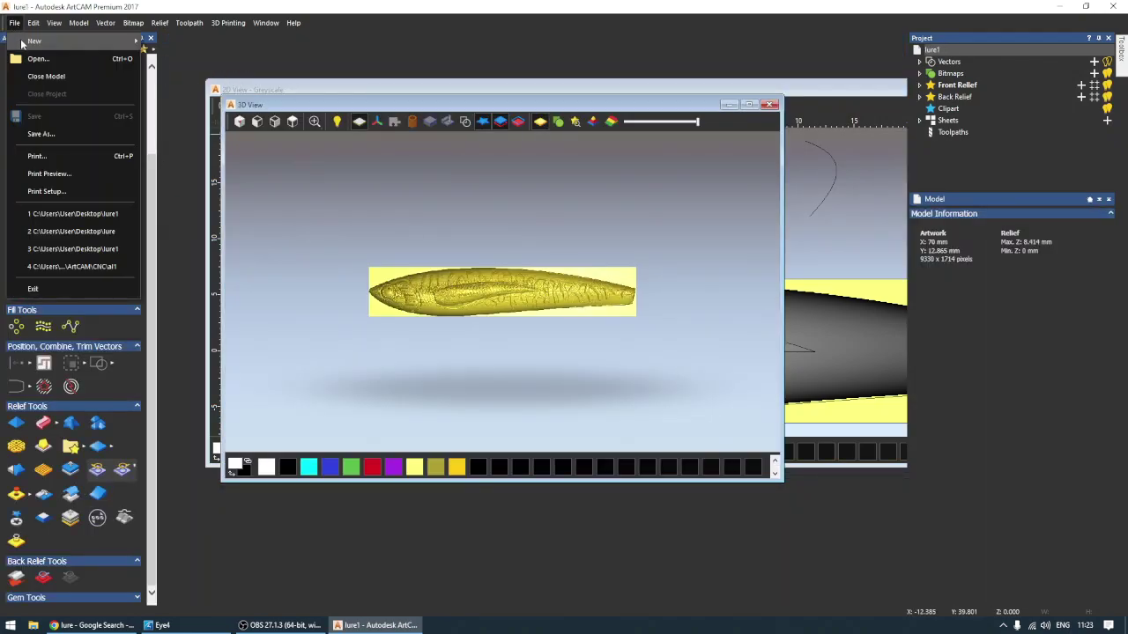
{"action": "left_click", "coordinate": [35, 40]}
{"action": "scroll", "coordinate": [716, 402], "scroll_direction": "down", "scroll_amount": 3}
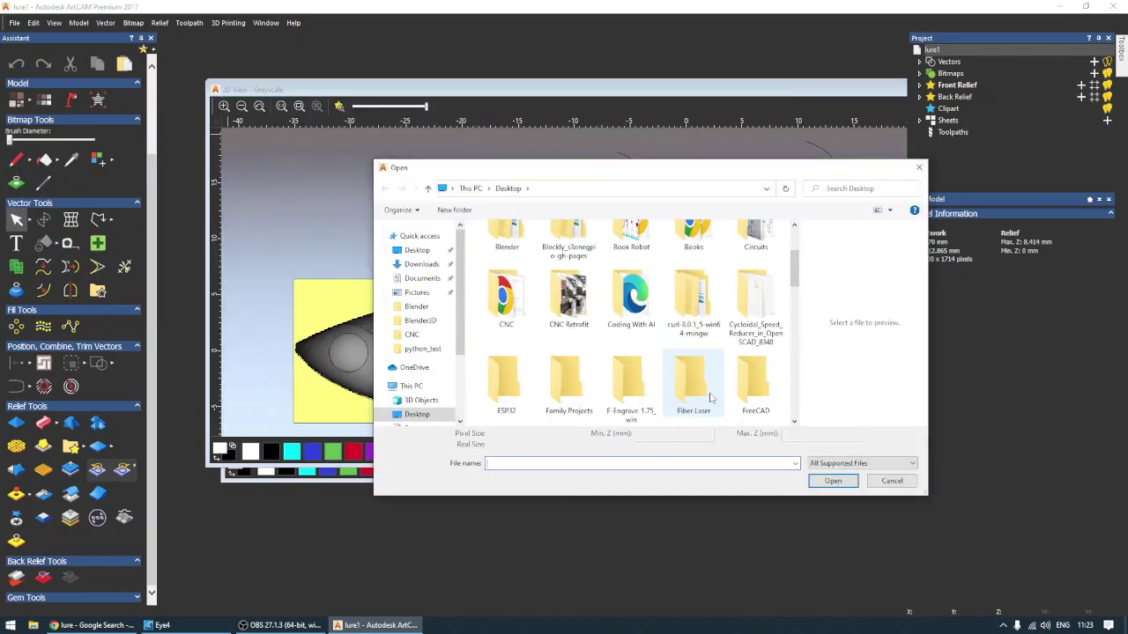
{"action": "scroll", "coordinate": [715, 402], "scroll_direction": "down", "scroll_amount": 3}
{"action": "scroll", "coordinate": [715, 401], "scroll_direction": "down", "scroll_amount": 3}
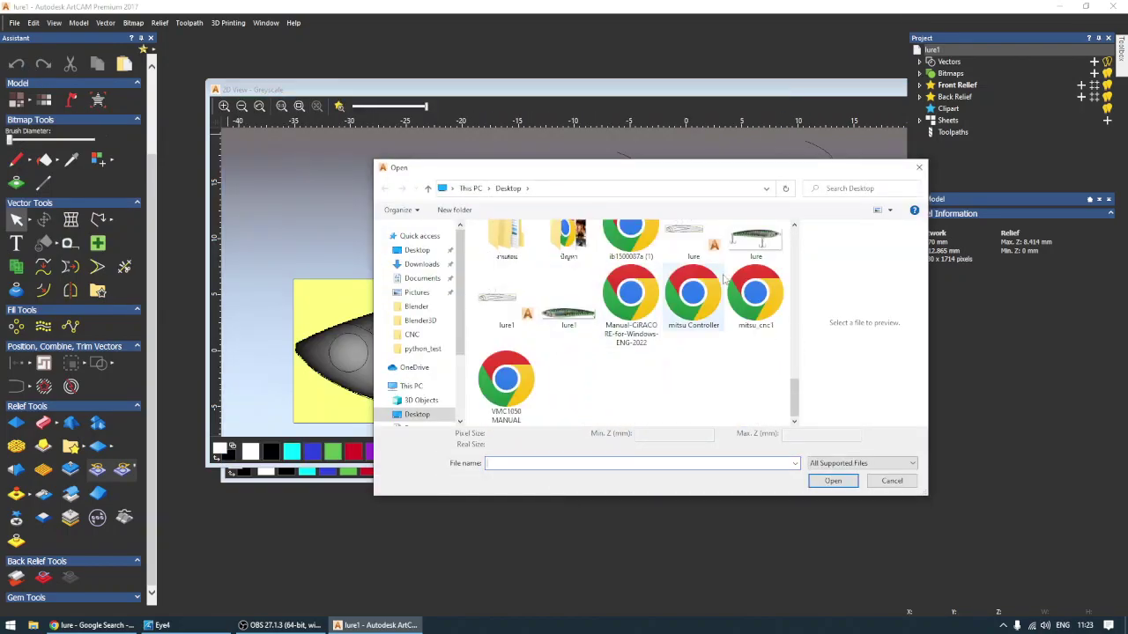
{"action": "left_click", "coordinate": [696, 247]}
{"action": "left_click", "coordinate": [841, 484]}
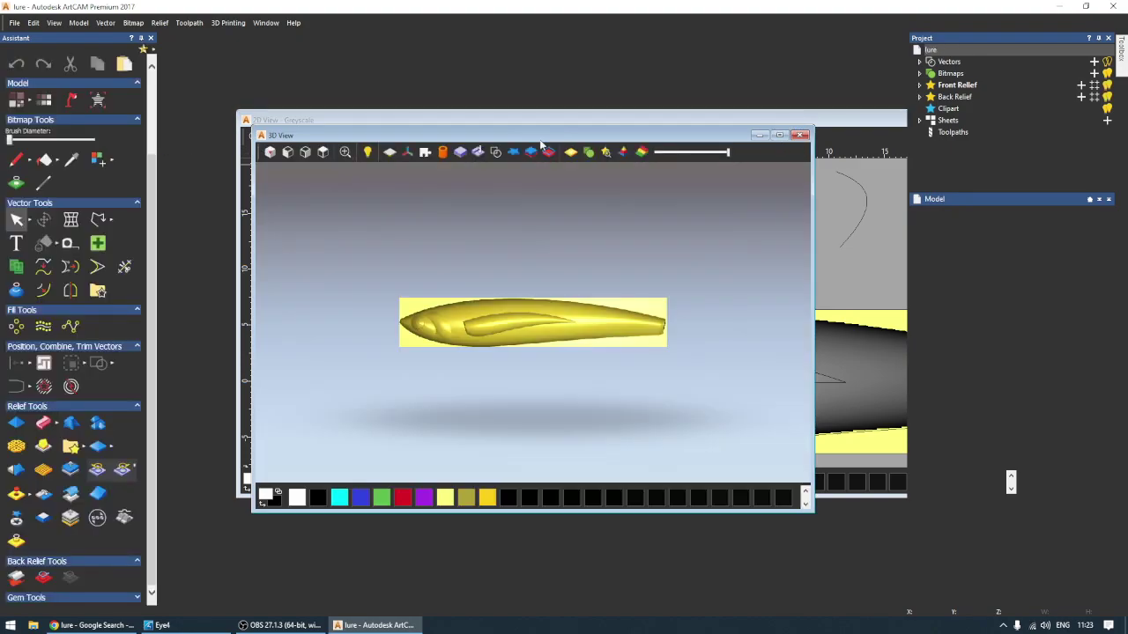
{"action": "left_click", "coordinate": [259, 25]}
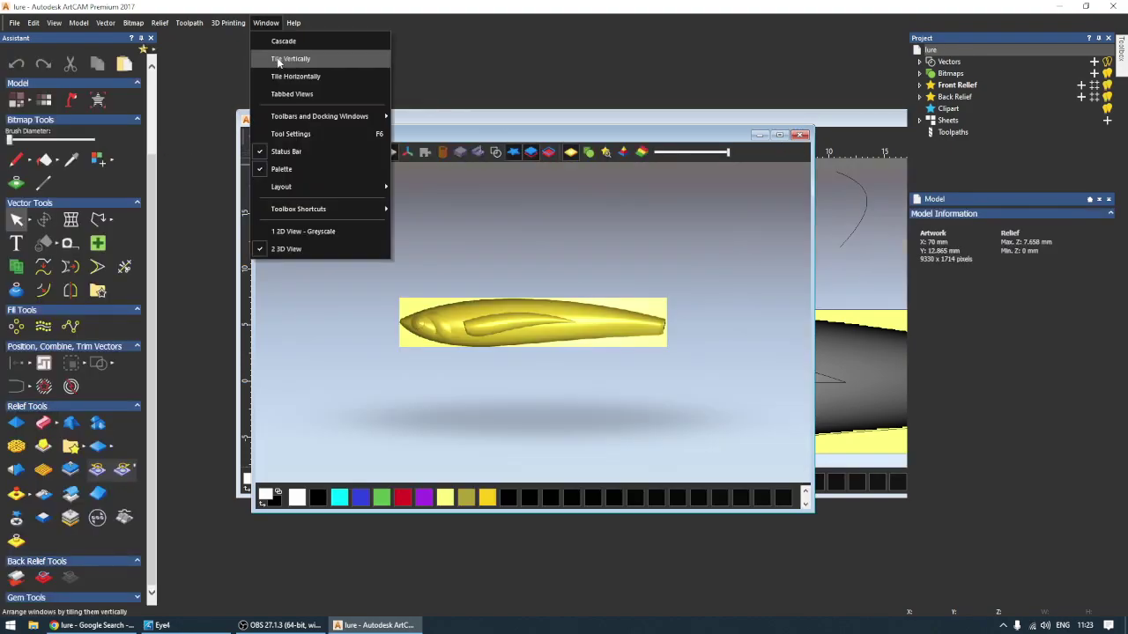
{"action": "left_click", "coordinate": [278, 60]}
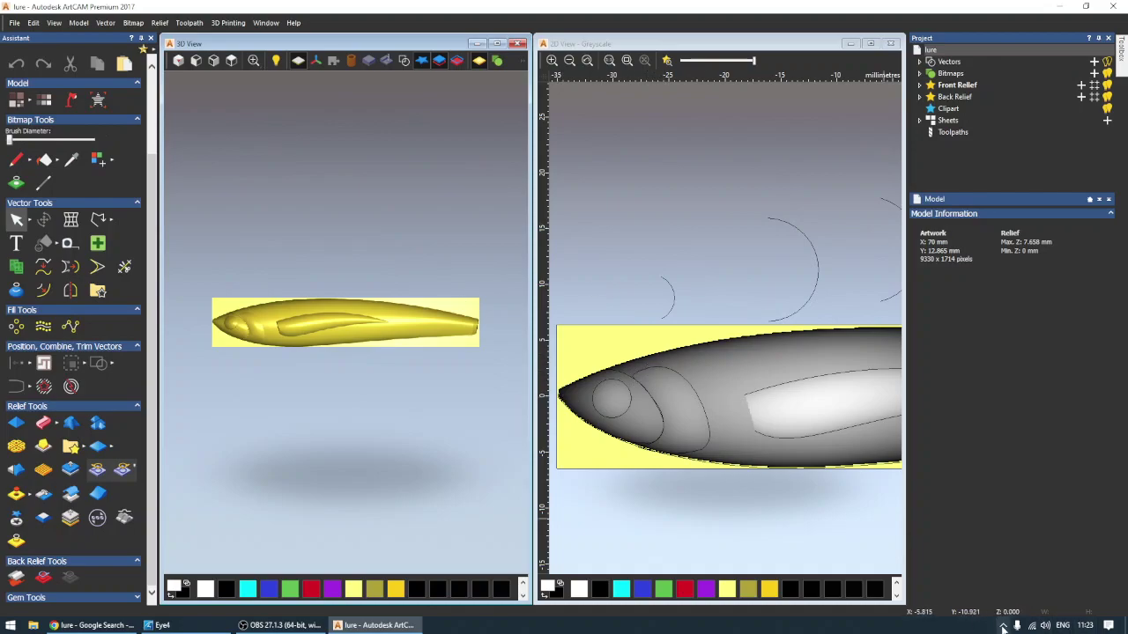
Maximize the 3D View and turn on the 3D vector display over the lure relief.
{"action": "scroll", "coordinate": [755, 403], "scroll_direction": "down", "scroll_amount": 3}
{"action": "scroll", "coordinate": [814, 315], "scroll_direction": "up", "scroll_amount": 2}
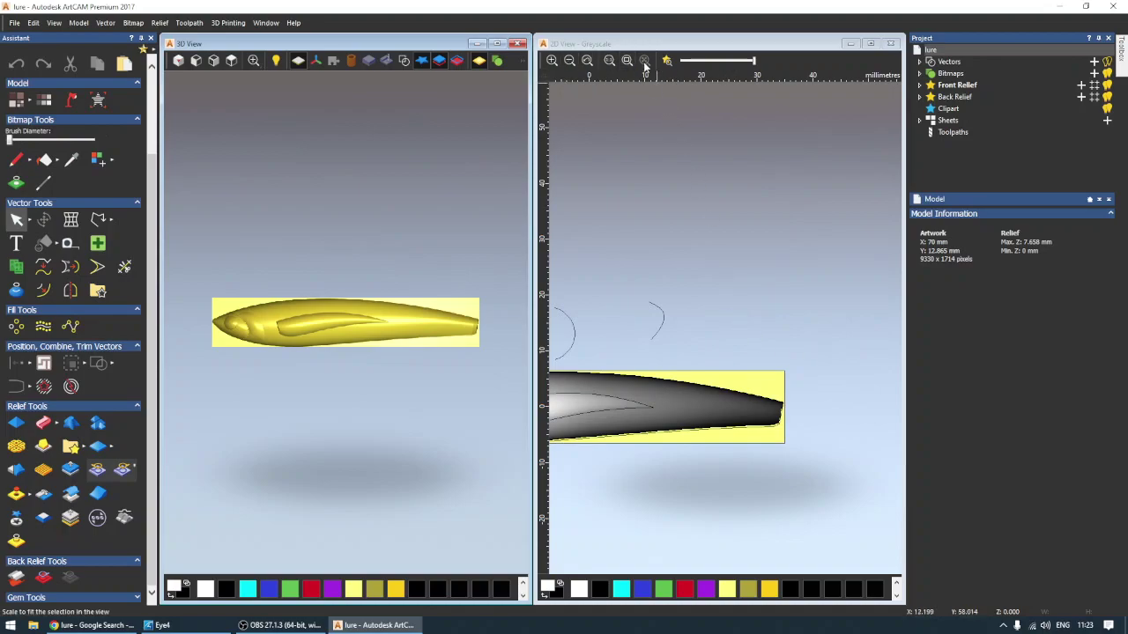
{"action": "left_click", "coordinate": [498, 43]}
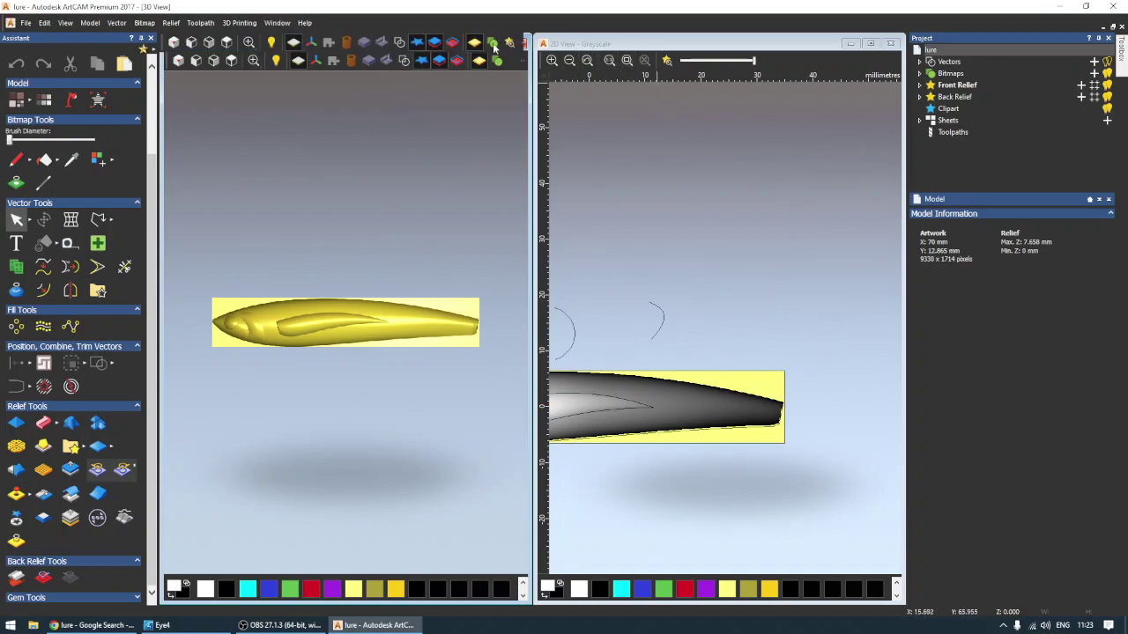
{"action": "left_click", "coordinate": [399, 42]}
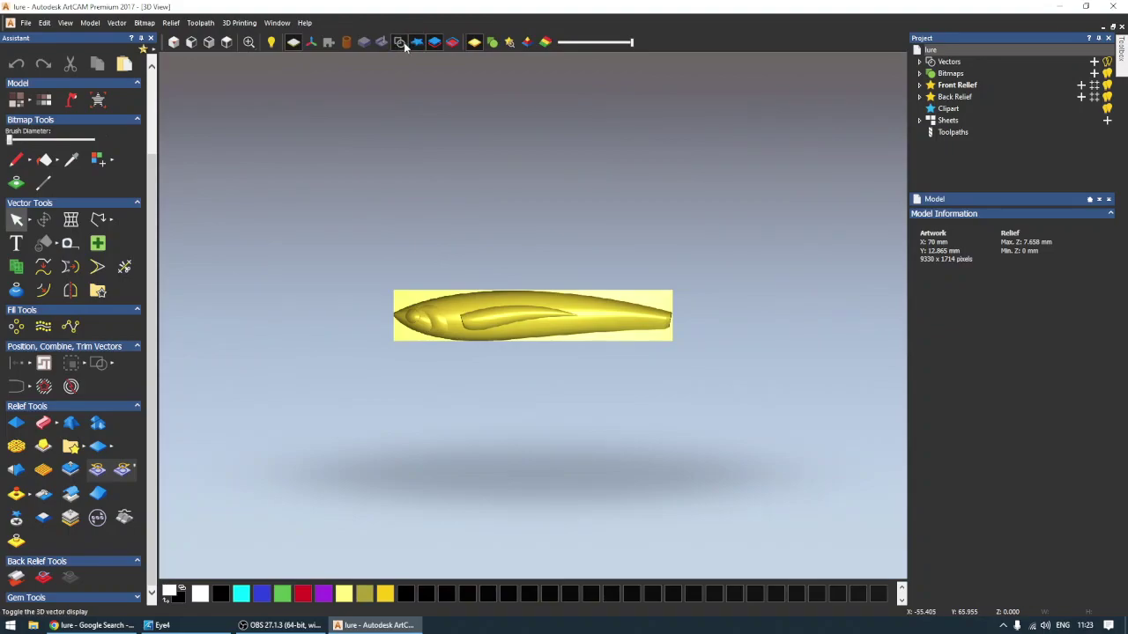
Select the fish outline vectors near the nose, narrowing to the outer body outline.
{"action": "scroll", "coordinate": [540, 306], "scroll_direction": "up", "scroll_amount": 2}
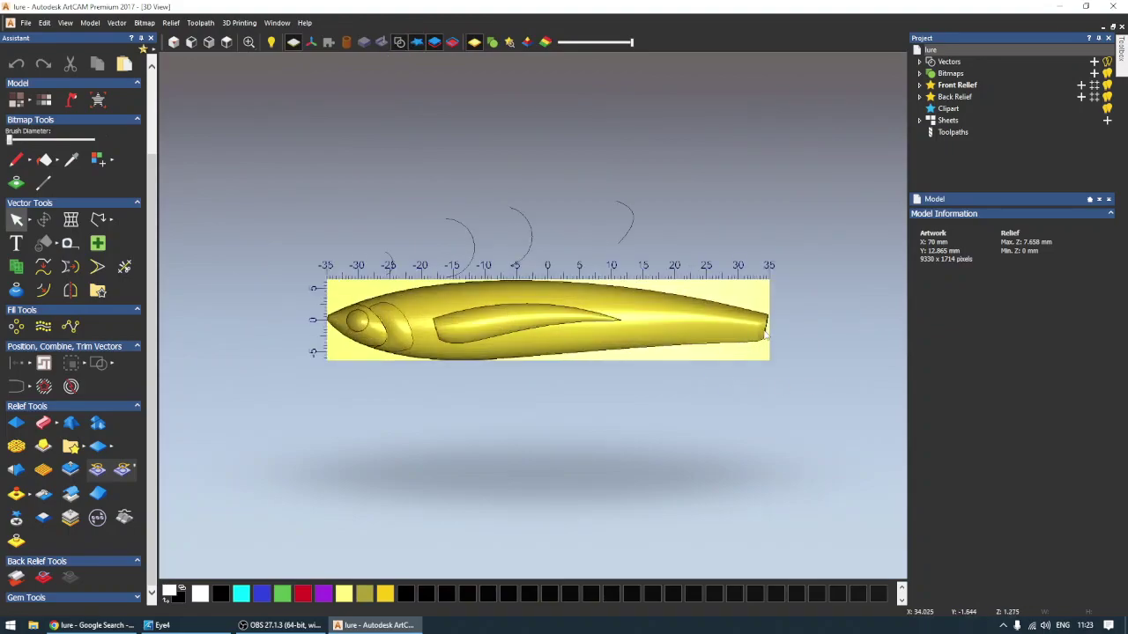
{"action": "left_click", "coordinate": [721, 344]}
{"action": "scroll", "coordinate": [807, 314], "scroll_direction": "up", "scroll_amount": 2}
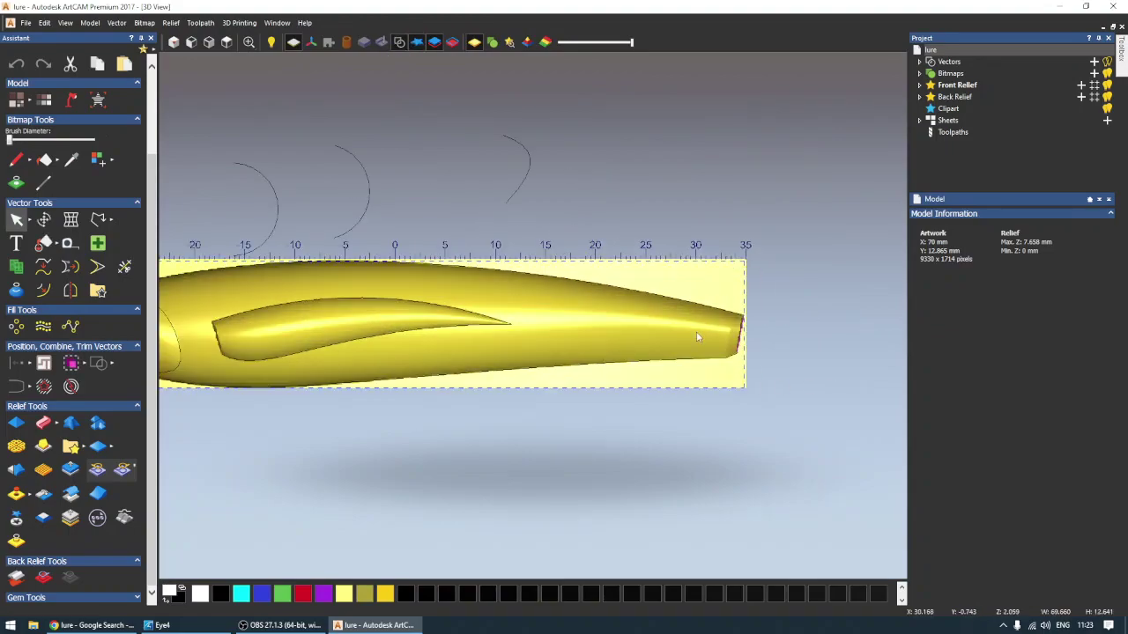
{"action": "scroll", "coordinate": [730, 327], "scroll_direction": "up", "scroll_amount": 2}
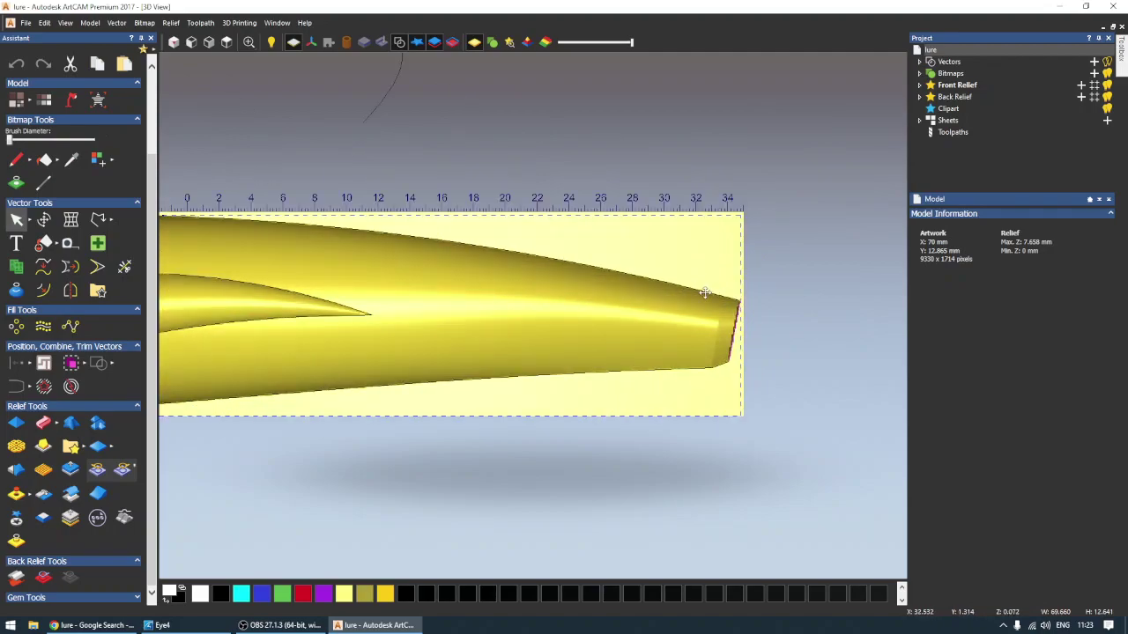
{"action": "left_click", "coordinate": [705, 291]}
{"action": "scroll", "coordinate": [501, 321], "scroll_direction": "down", "scroll_amount": 1}
{"action": "scroll", "coordinate": [489, 321], "scroll_direction": "down", "scroll_amount": 2}
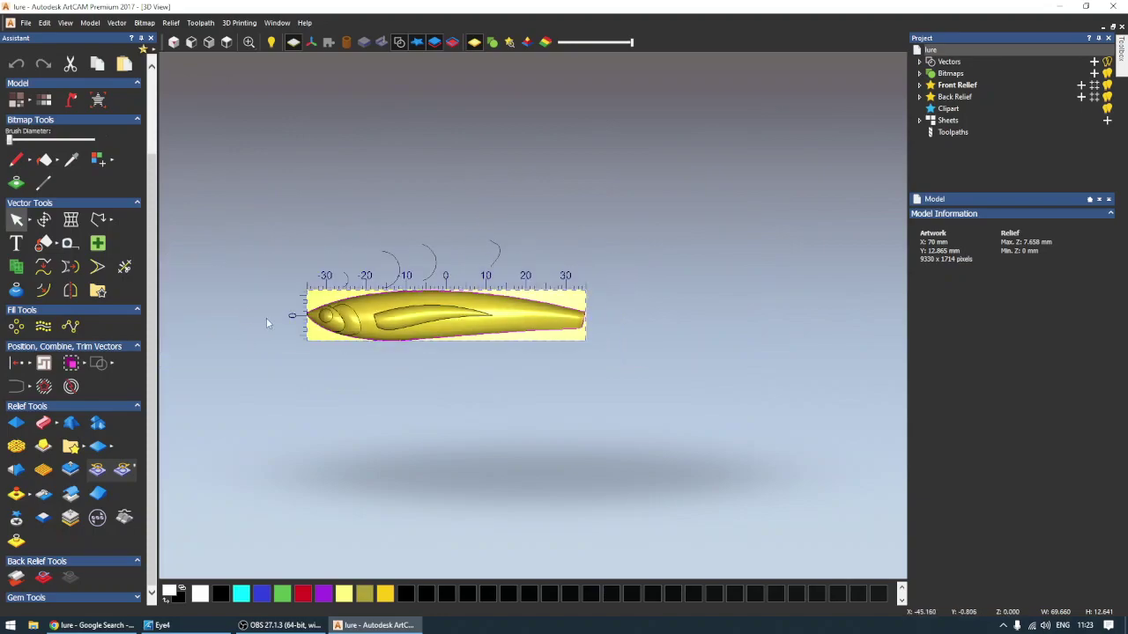
{"action": "scroll", "coordinate": [283, 314], "scroll_direction": "up", "scroll_amount": 1}
{"action": "scroll", "coordinate": [283, 314], "scroll_direction": "up", "scroll_amount": 1}
{"action": "scroll", "coordinate": [283, 314], "scroll_direction": "up", "scroll_amount": 2}
{"action": "scroll", "coordinate": [282, 314], "scroll_direction": "up", "scroll_amount": 2}
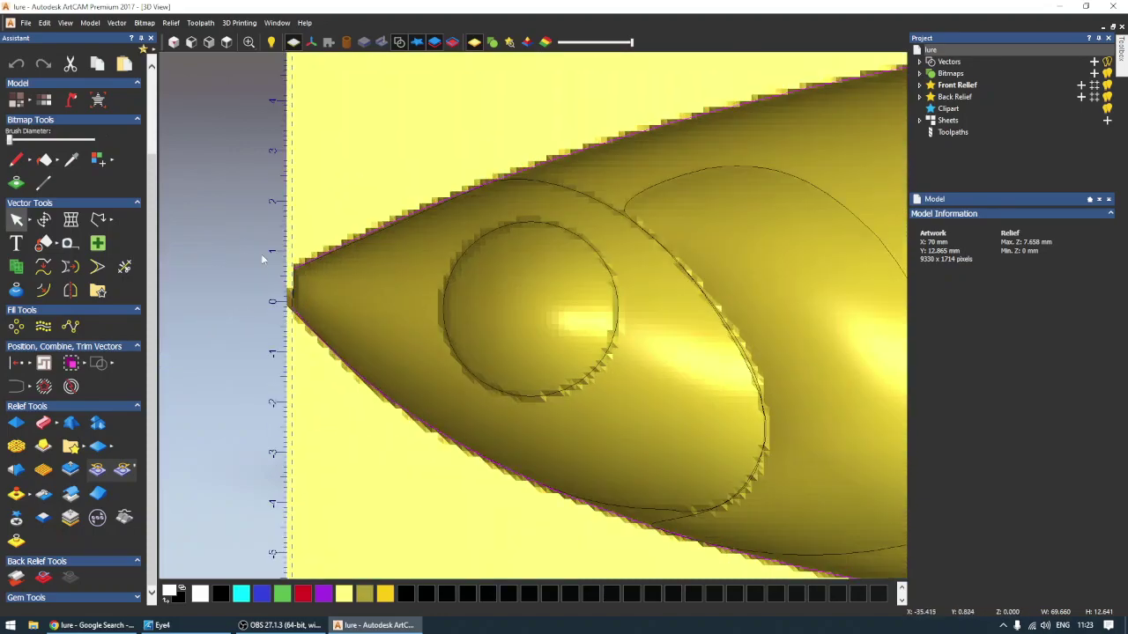
{"action": "left_click_drag", "start_coordinate": [299, 312], "coordinate": [311, 314]}
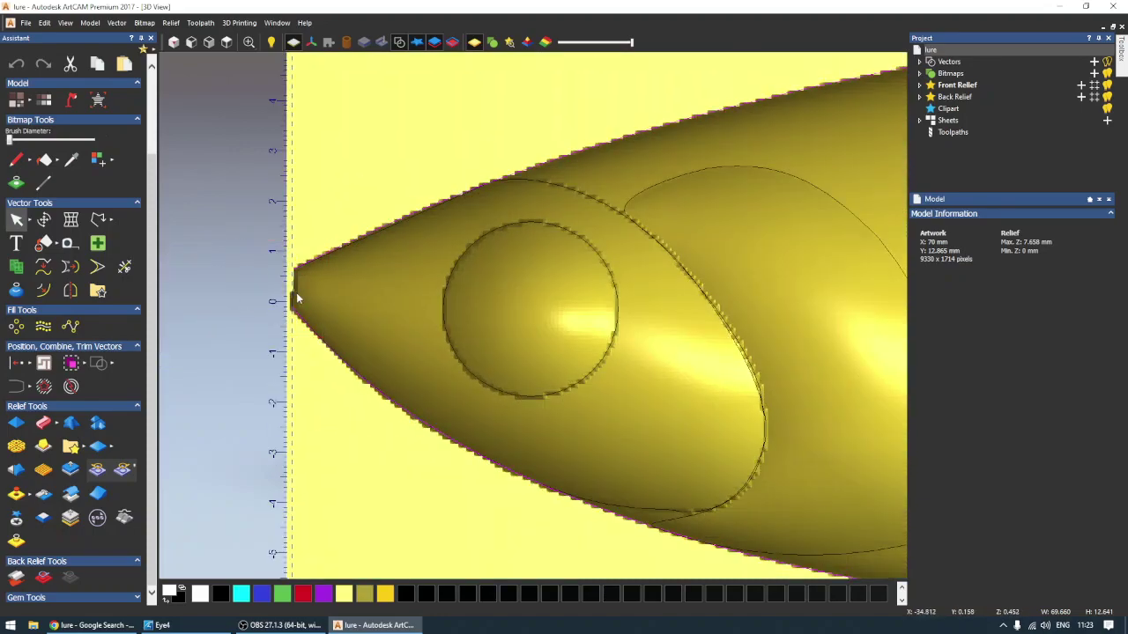
{"action": "left_click", "coordinate": [295, 290]}
{"action": "left_click", "coordinate": [293, 283]}
Join the selected outline vectors at shared nodes, then undo the join.
{"action": "left_click", "coordinate": [44, 386]}
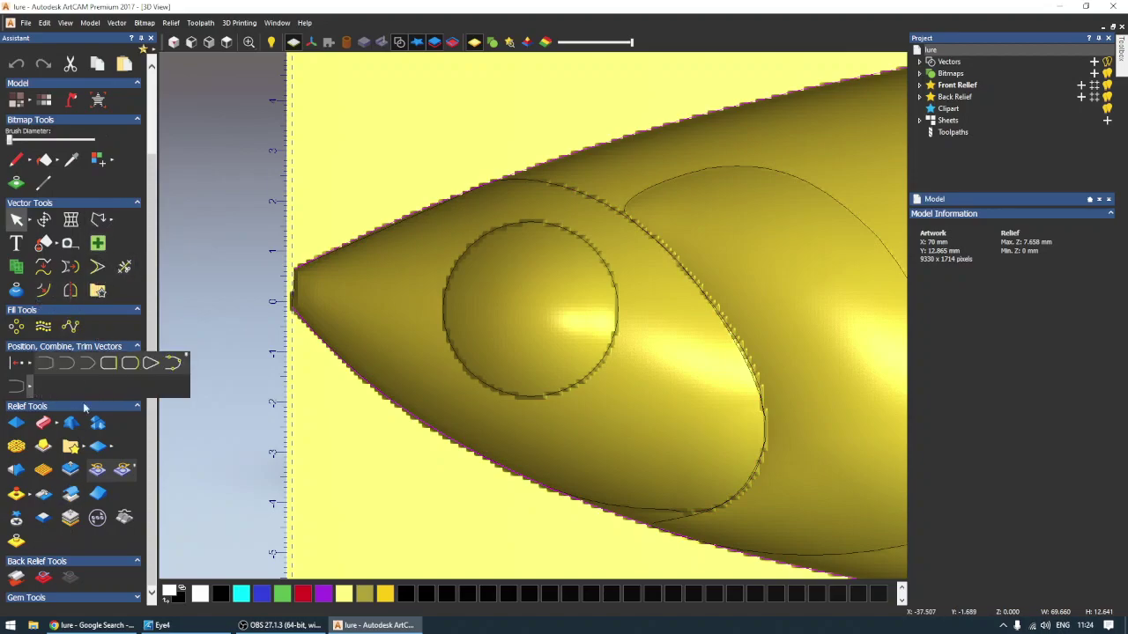
{"action": "left_click", "coordinate": [173, 365]}
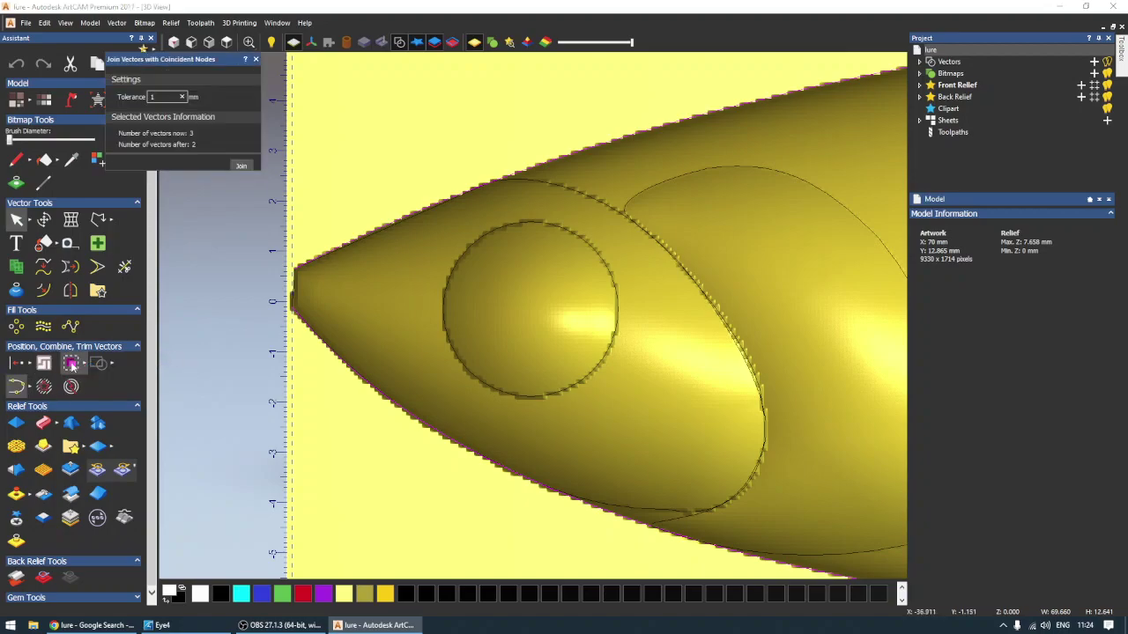
{"action": "left_click", "coordinate": [241, 167]}
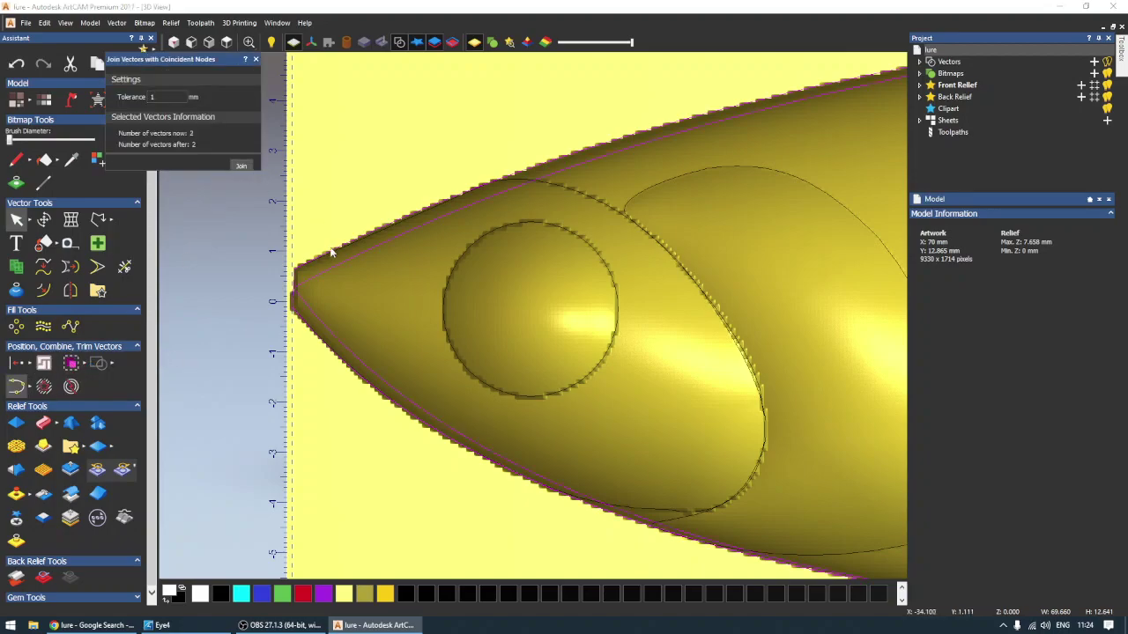
{"action": "scroll", "coordinate": [452, 344], "scroll_direction": "down", "scroll_amount": 2}
{"action": "scroll", "coordinate": [452, 343], "scroll_direction": "down", "scroll_amount": 2}
{"action": "scroll", "coordinate": [881, 290], "scroll_direction": "down", "scroll_amount": 2}
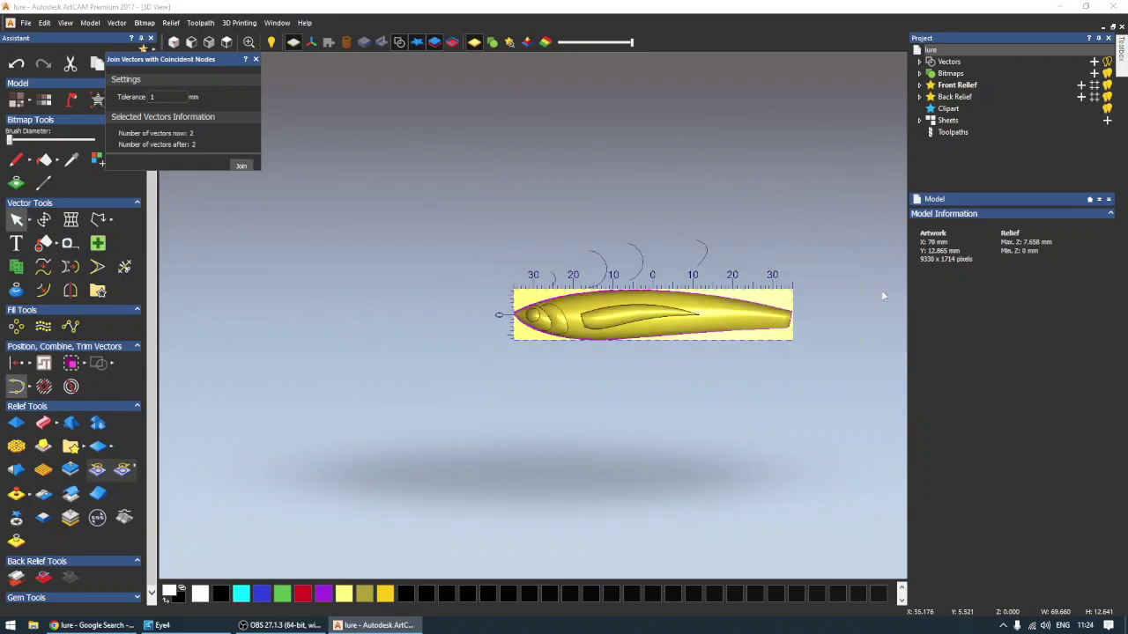
{"action": "scroll", "coordinate": [753, 306], "scroll_direction": "up", "scroll_amount": 2}
{"action": "scroll", "coordinate": [753, 307], "scroll_direction": "up", "scroll_amount": 2}
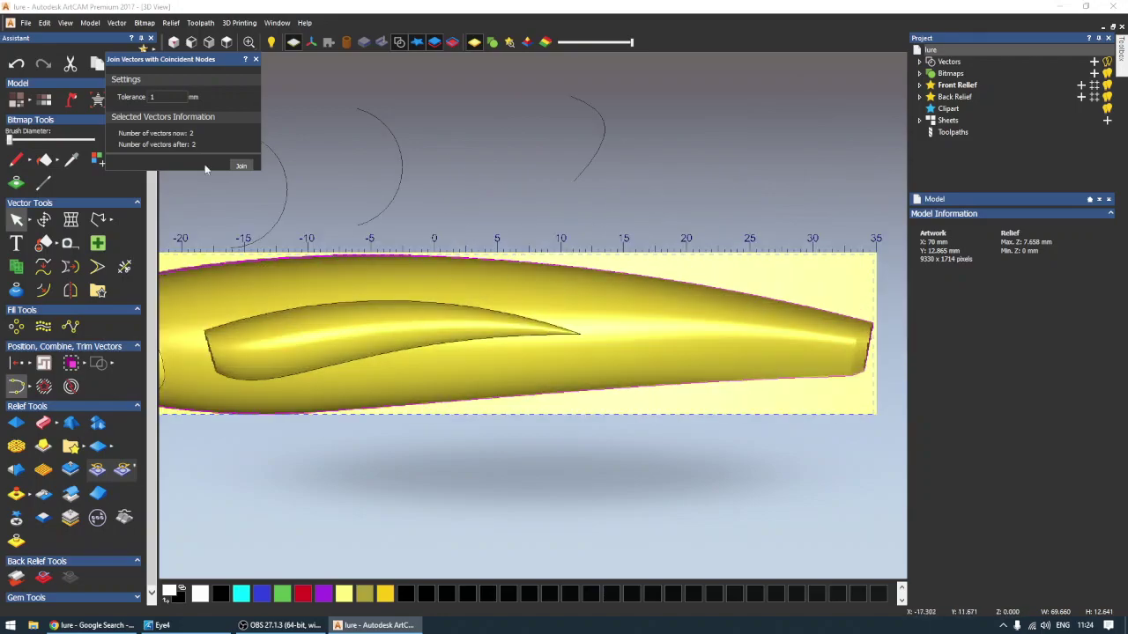
{"action": "left_click", "coordinate": [255, 60]}
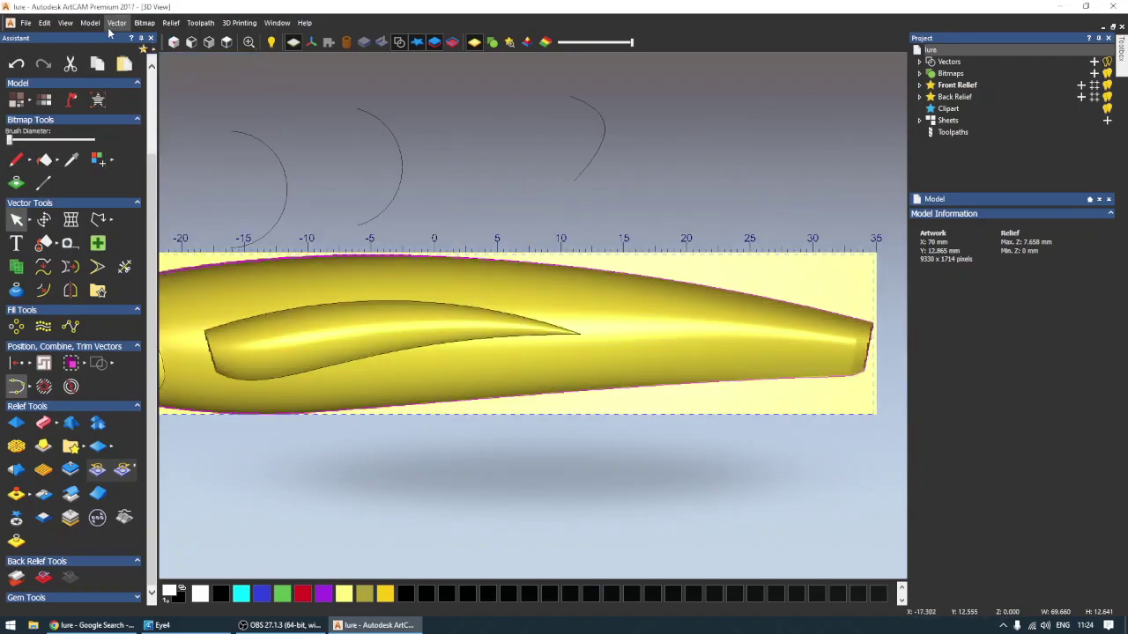
{"action": "left_click", "coordinate": [44, 22]}
{"action": "left_click", "coordinate": [106, 136]}
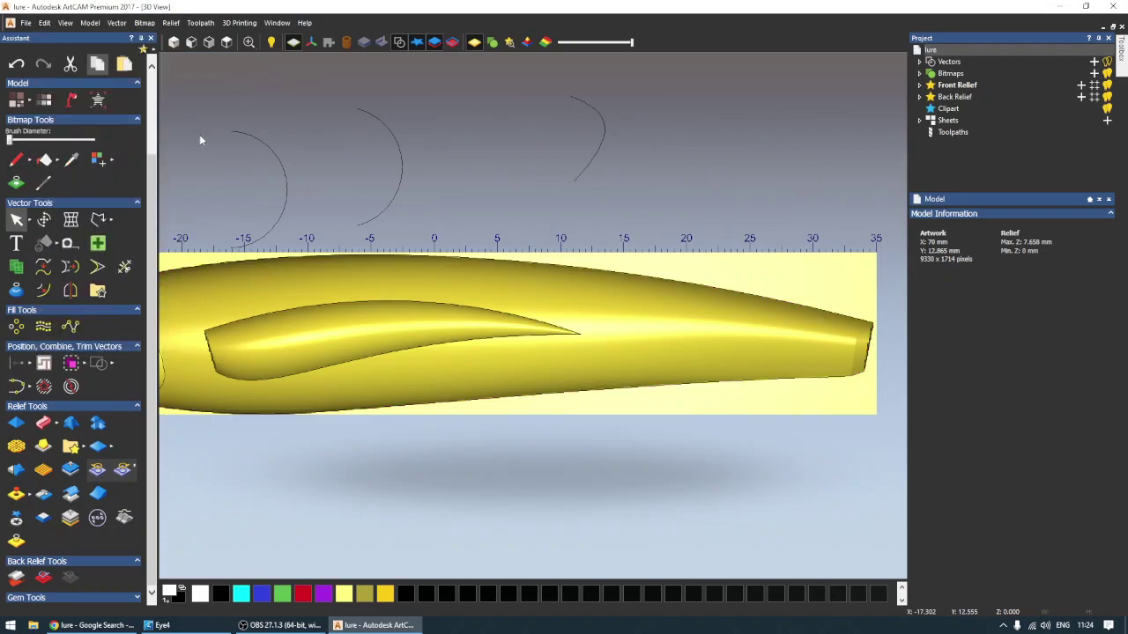
Select the lure's outline vector and join it into a single vector.
{"action": "left_click", "coordinate": [790, 304]}
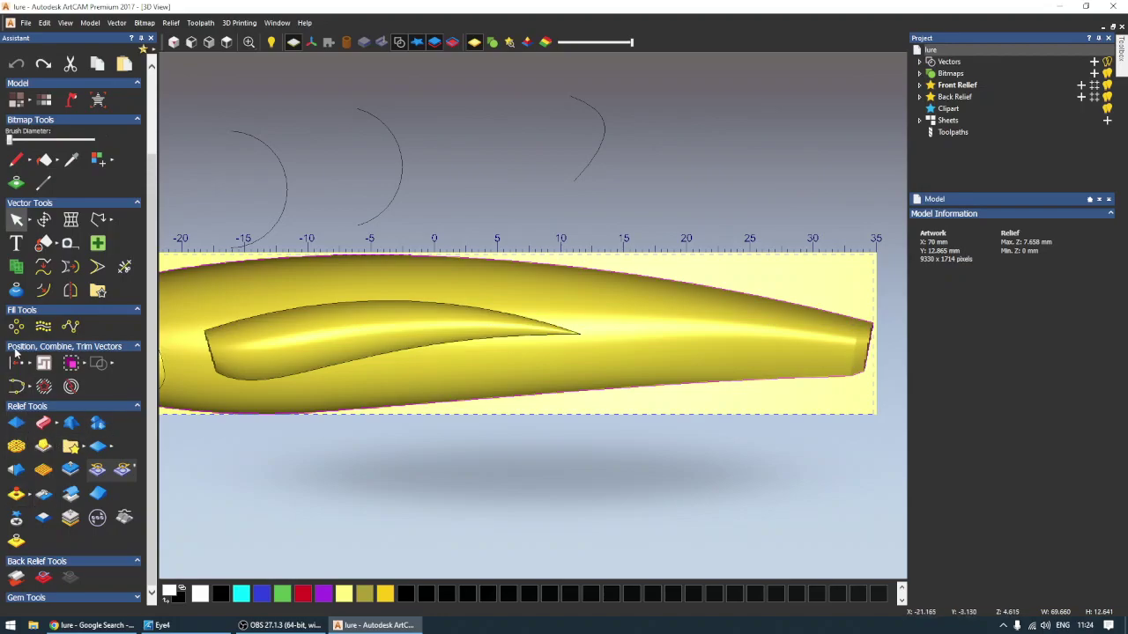
{"action": "left_click", "coordinate": [16, 385]}
{"action": "left_click", "coordinate": [243, 165]}
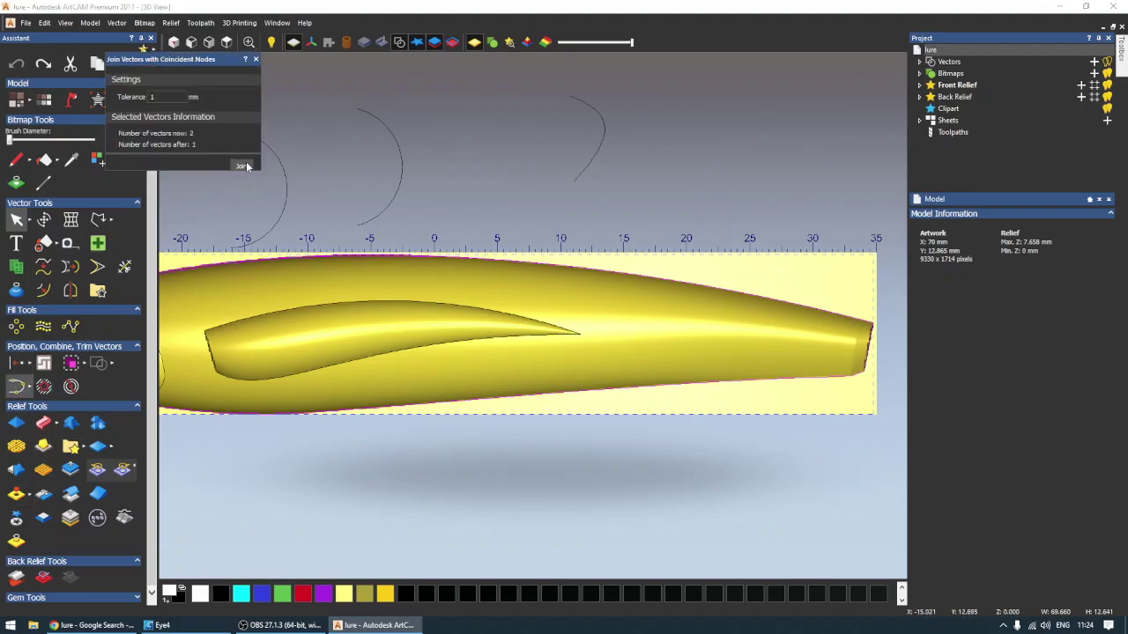
{"action": "scroll", "coordinate": [264, 326], "scroll_direction": "down", "scroll_amount": 2}
{"action": "scroll", "coordinate": [264, 326], "scroll_direction": "up", "scroll_amount": 2}
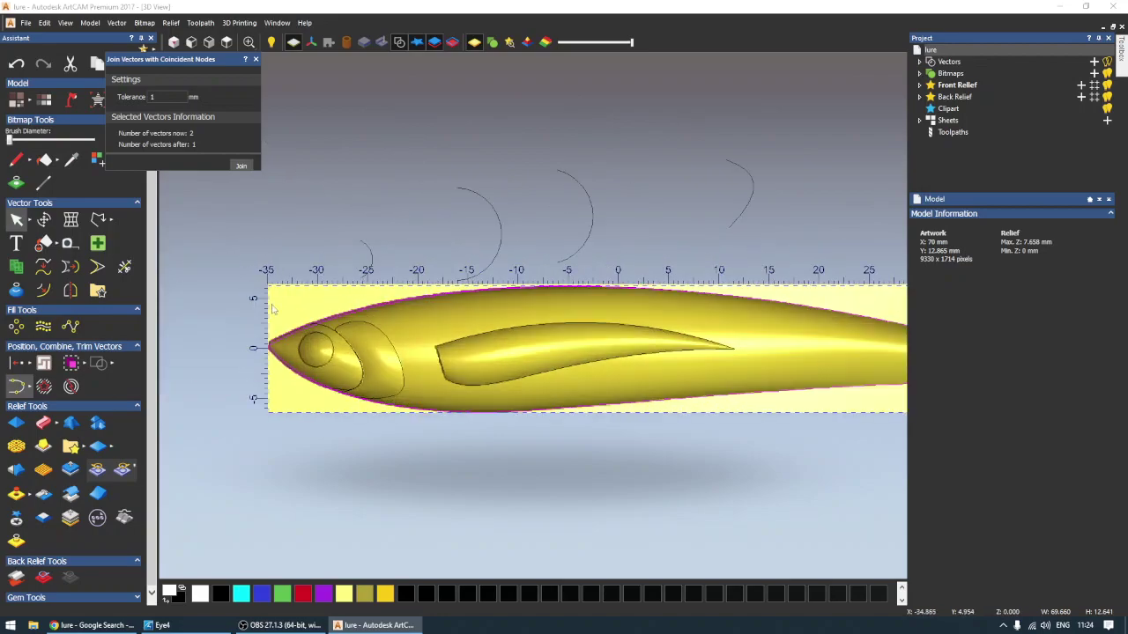
{"action": "scroll", "coordinate": [264, 326], "scroll_direction": "up", "scroll_amount": 2}
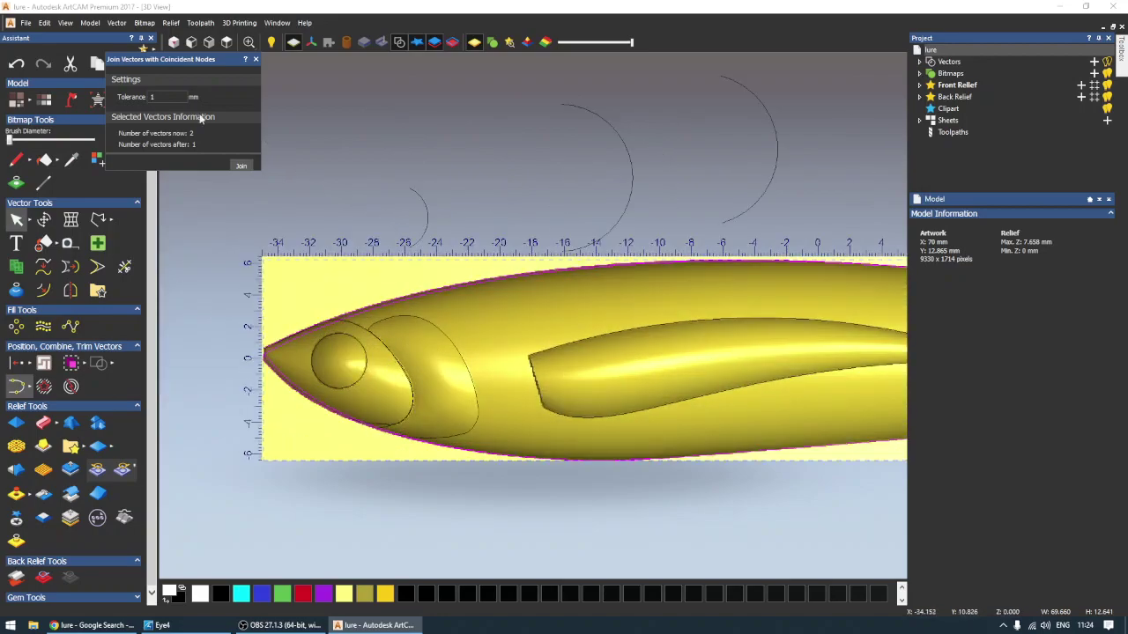
{"action": "left_click", "coordinate": [254, 59]}
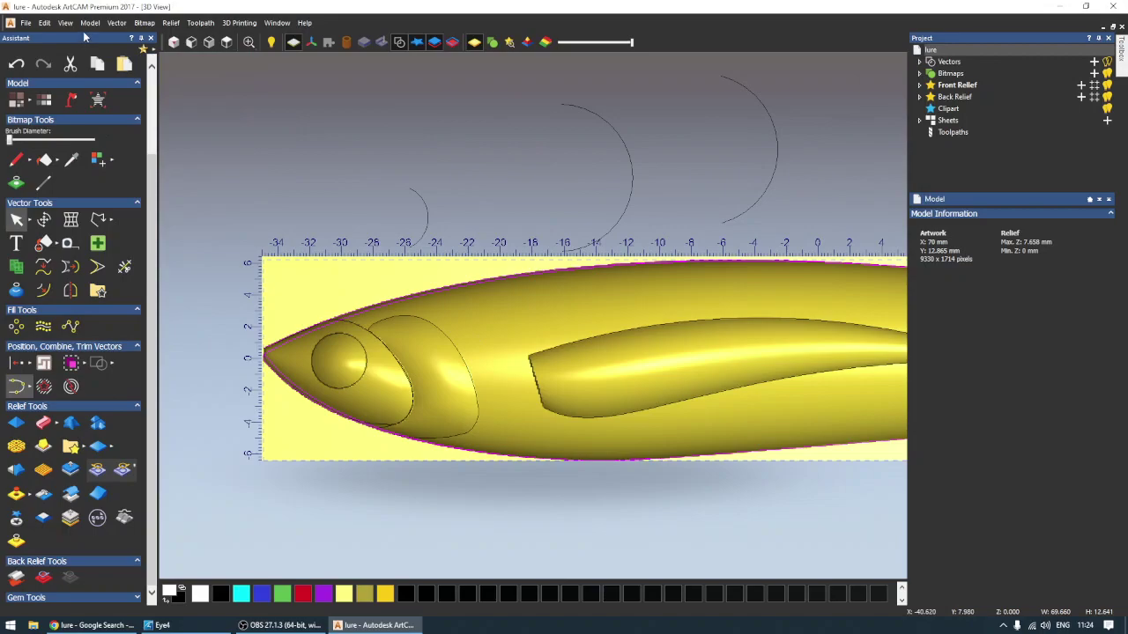
Undo Append Vectors and zoom out and back in on the lure relief.
{"action": "left_click", "coordinate": [45, 23]}
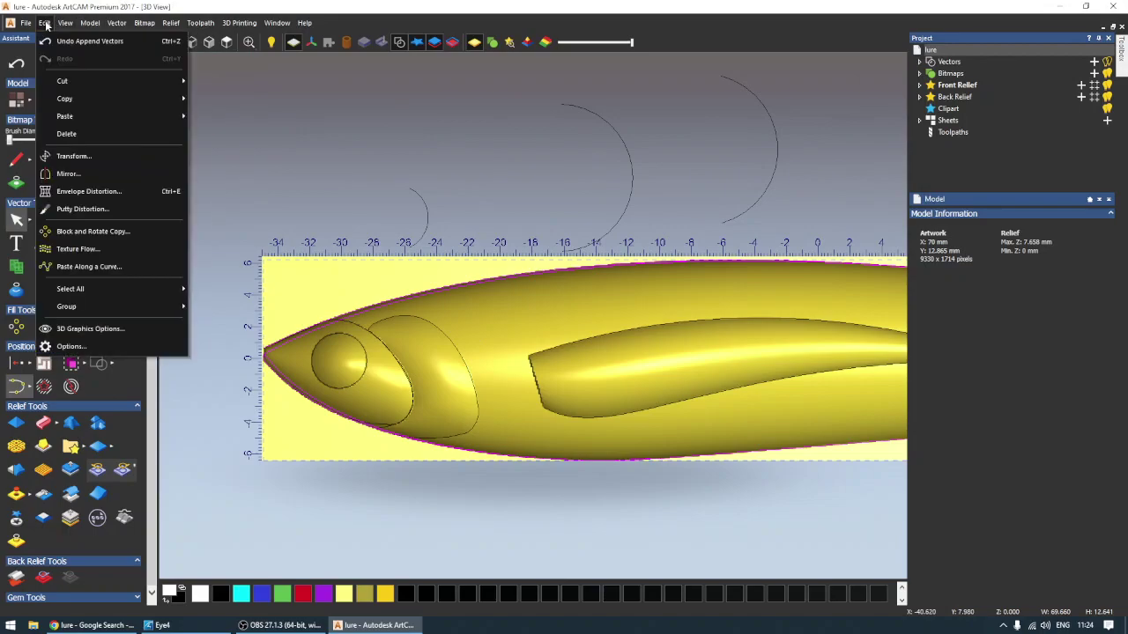
{"action": "left_click", "coordinate": [88, 40]}
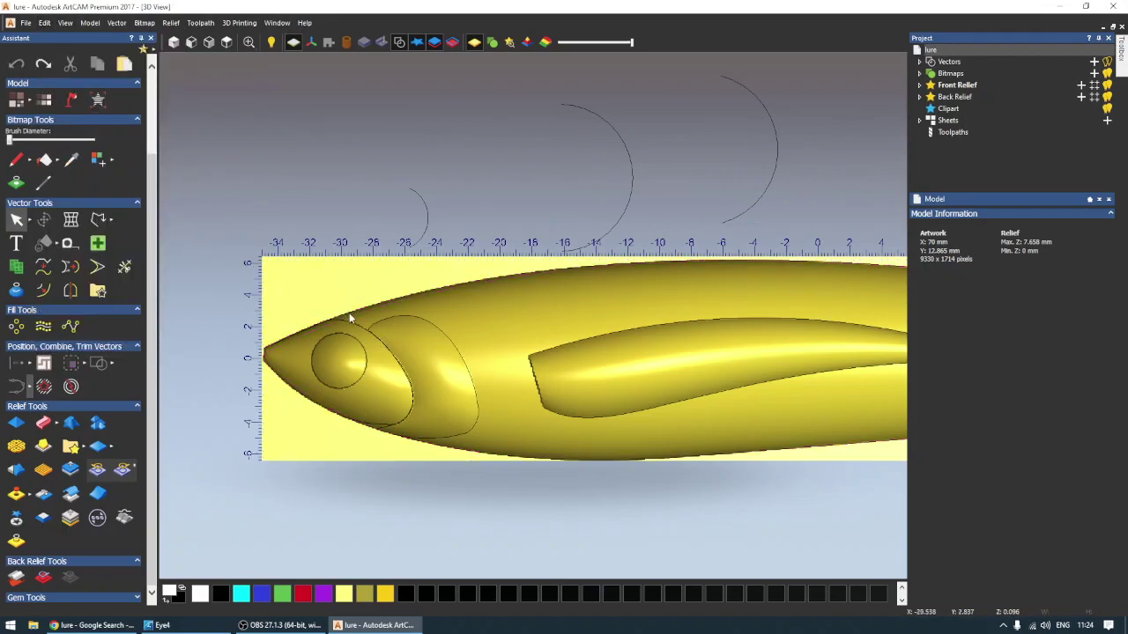
{"action": "scroll", "coordinate": [331, 381], "scroll_direction": "down", "scroll_amount": 3}
{"action": "scroll", "coordinate": [784, 319], "scroll_direction": "down", "scroll_amount": 2}
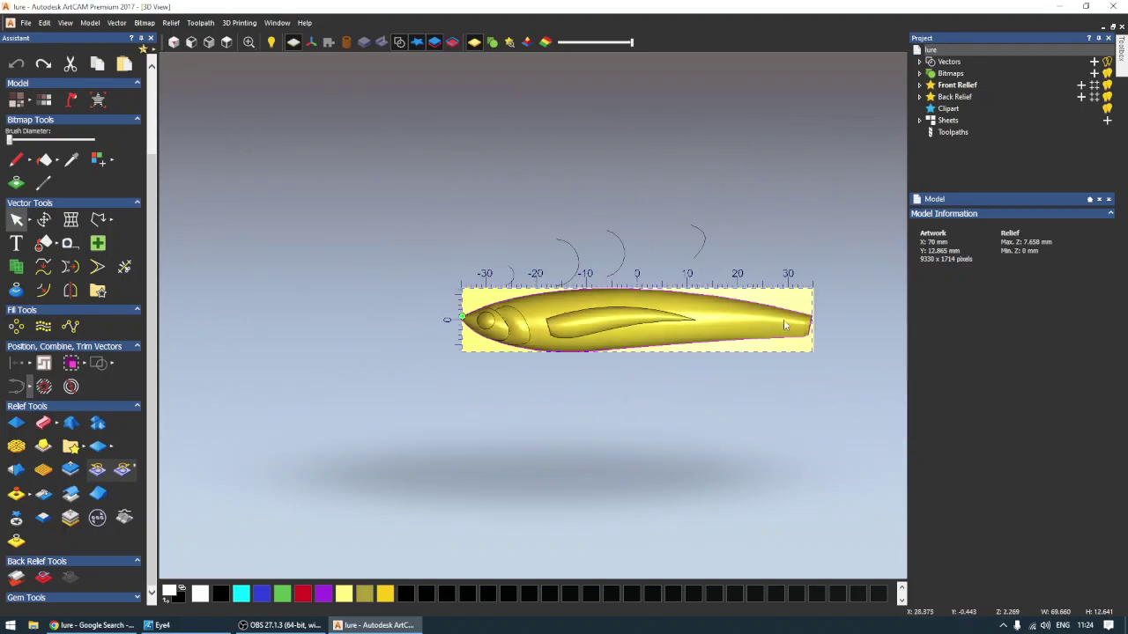
{"action": "scroll", "coordinate": [783, 322], "scroll_direction": "up", "scroll_amount": 4}
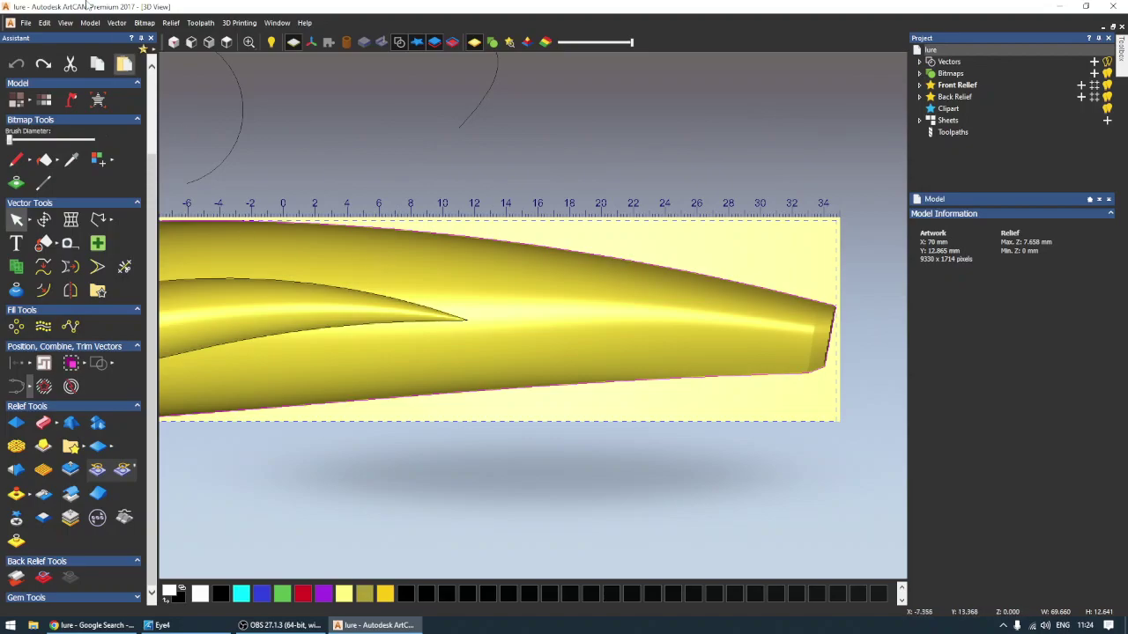
Start a Machine Relief toolpath limited to Selected Vectors and open the Tool Database for finishing.
{"action": "left_click", "coordinate": [210, 26]}
{"action": "mouse_move", "coordinate": [231, 99]}
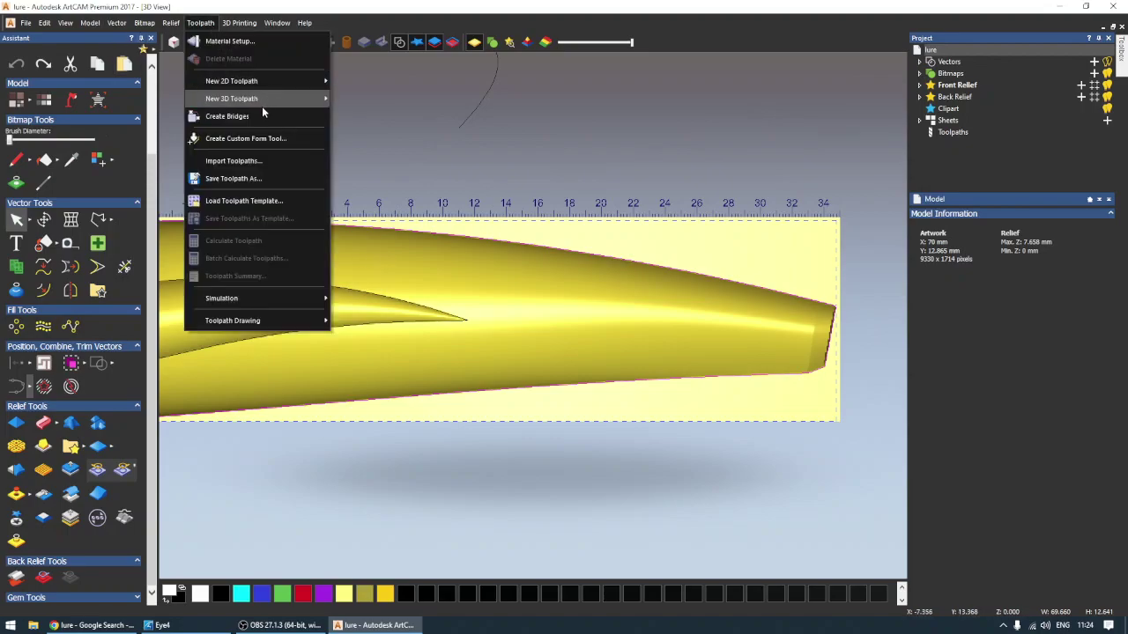
{"action": "left_click", "coordinate": [374, 99]}
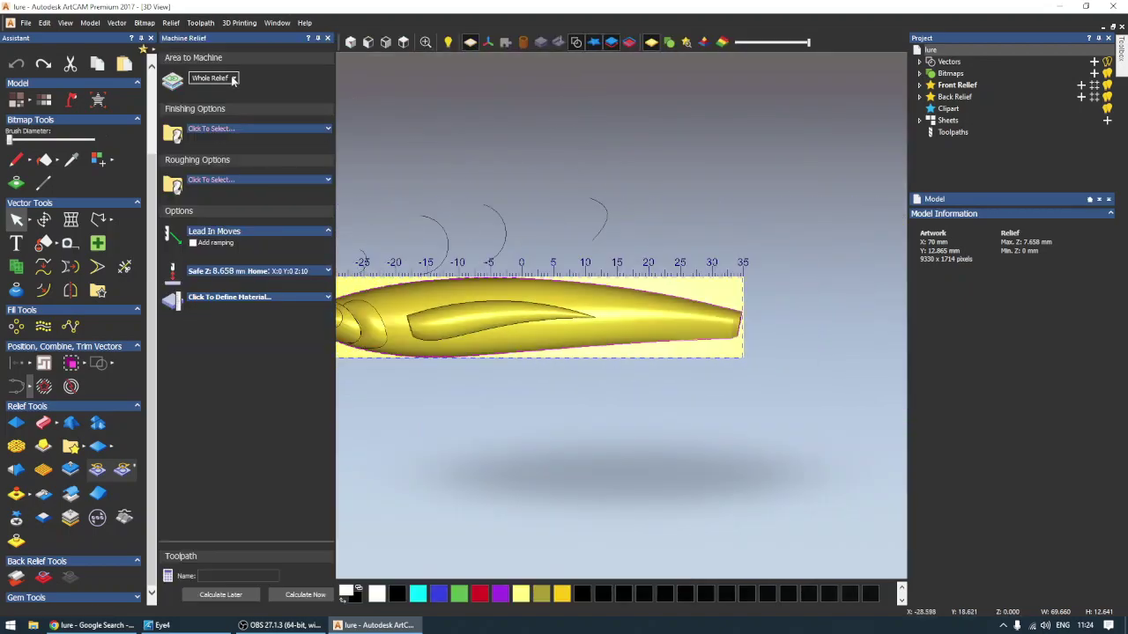
{"action": "left_click", "coordinate": [213, 77]}
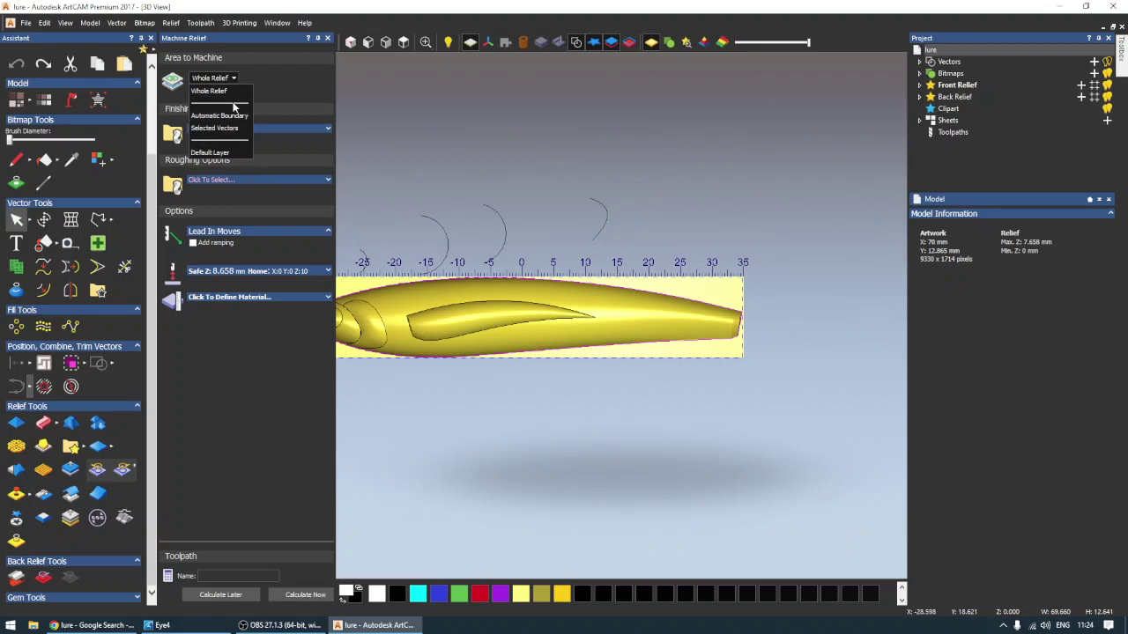
{"action": "left_click", "coordinate": [294, 86]}
{"action": "left_click", "coordinate": [234, 78]}
{"action": "left_click", "coordinate": [234, 127]}
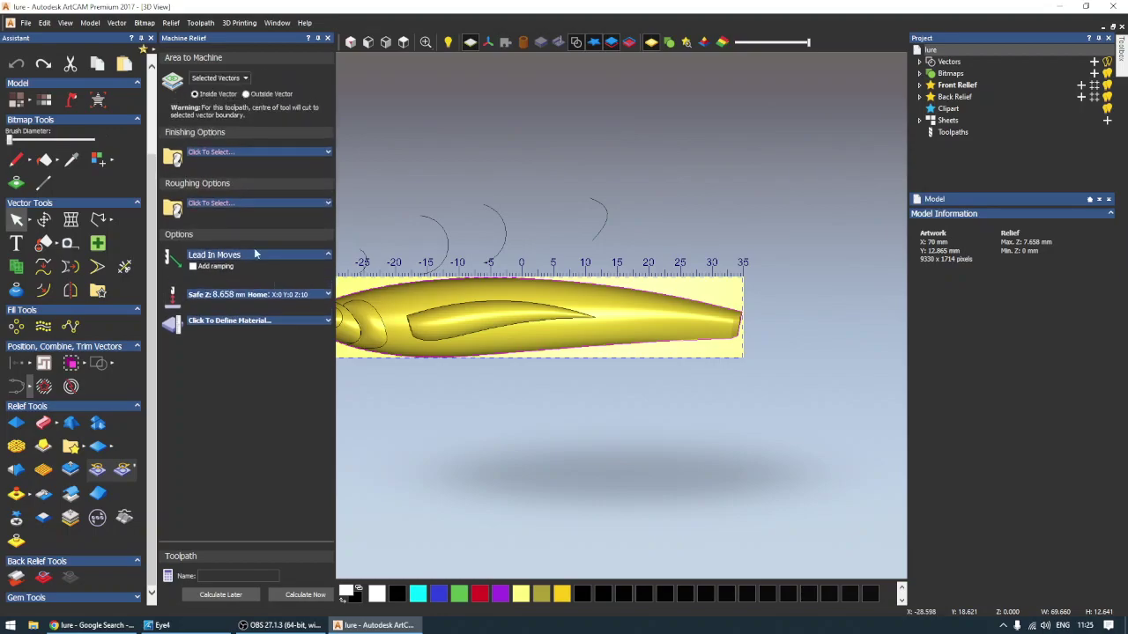
{"action": "left_click", "coordinate": [326, 154]}
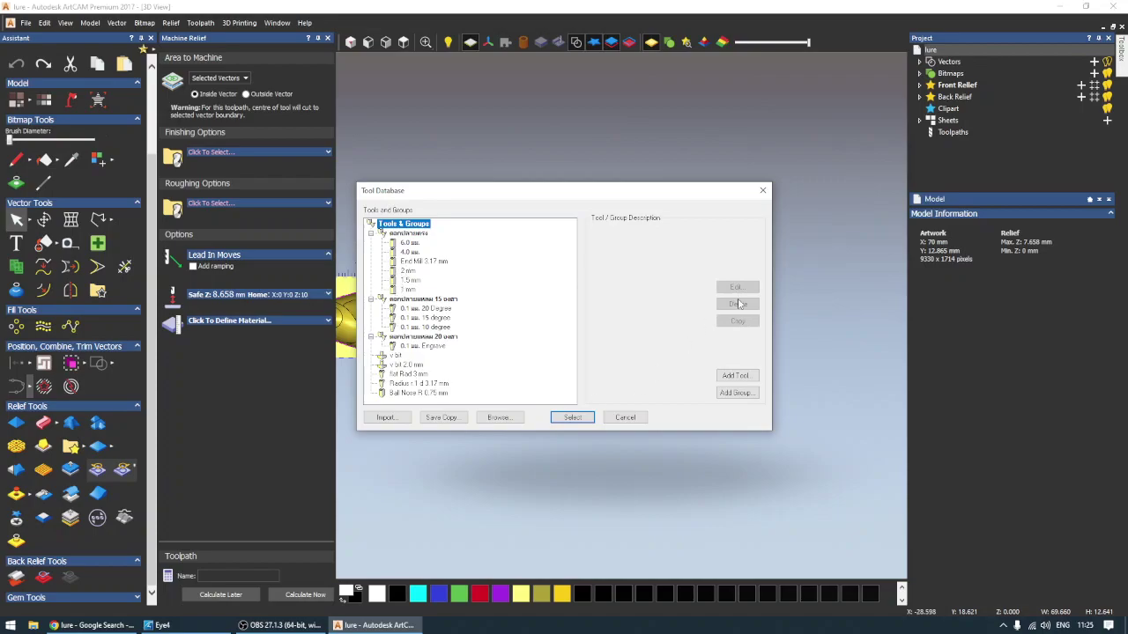
Add a Ball Nose 0.5 mm tool (stepdown 0.2) and select it as the raster finishing tool.
{"action": "left_click", "coordinate": [734, 375]}
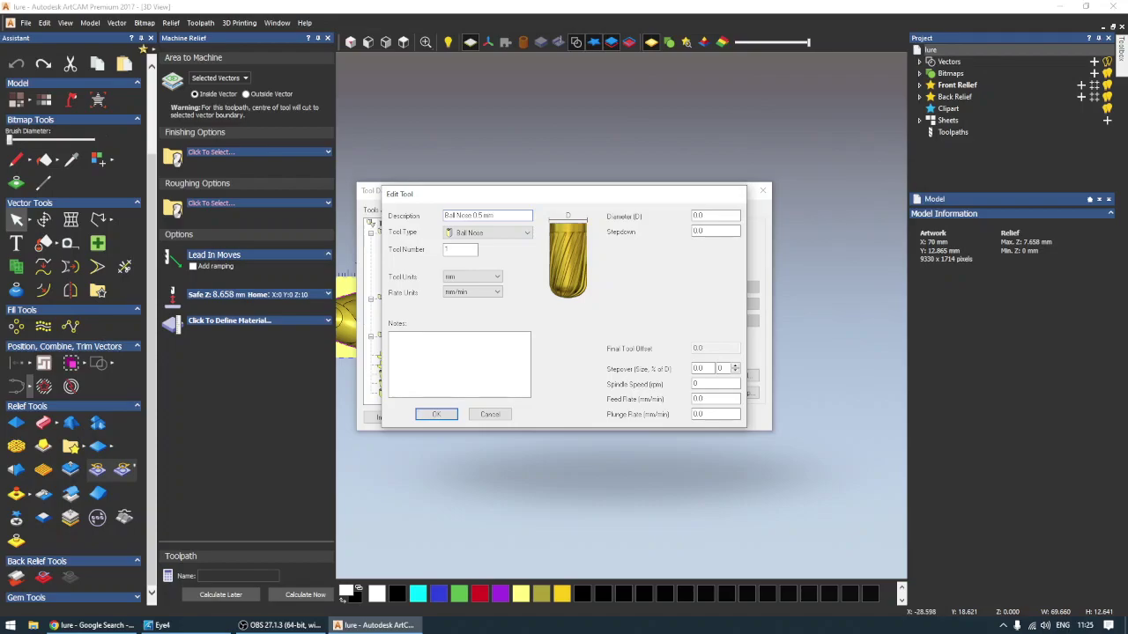
{"action": "left_click", "coordinate": [719, 216]}
{"action": "type", "text": "0.5"}
{"action": "key", "text": "Tab"}
{"action": "key", "text": "BackSpace"}
{"action": "key", "text": "Tab"}
{"action": "key", "text": "Tab"}
{"action": "key", "text": "Tab"}
{"action": "type", "text": "100"}
{"action": "left_click", "coordinate": [436, 414]}
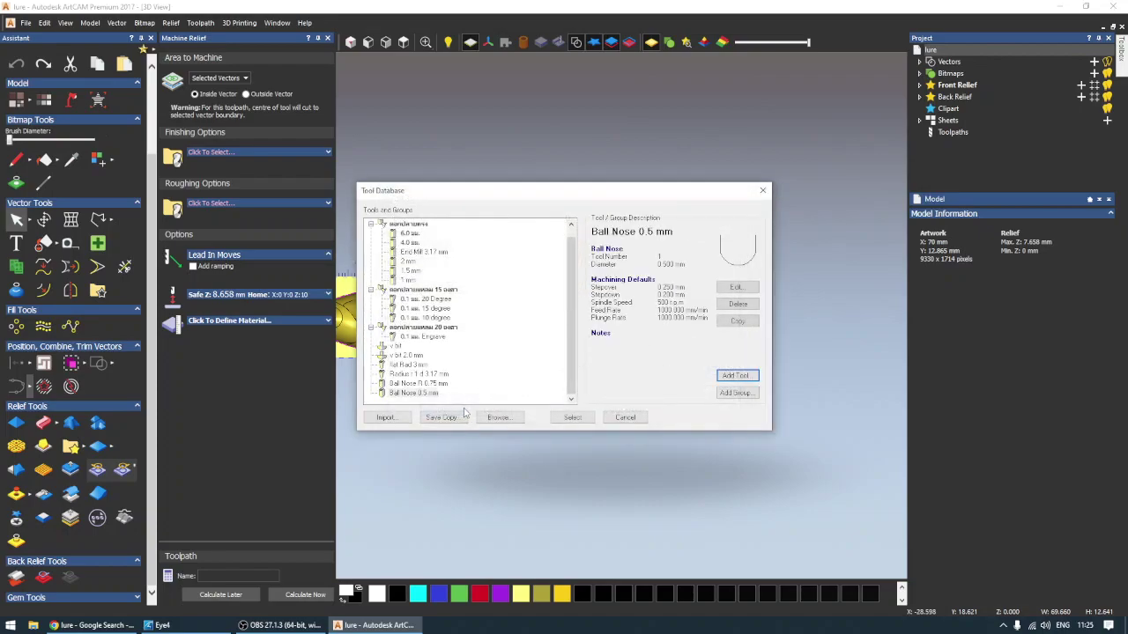
{"action": "left_click", "coordinate": [572, 417]}
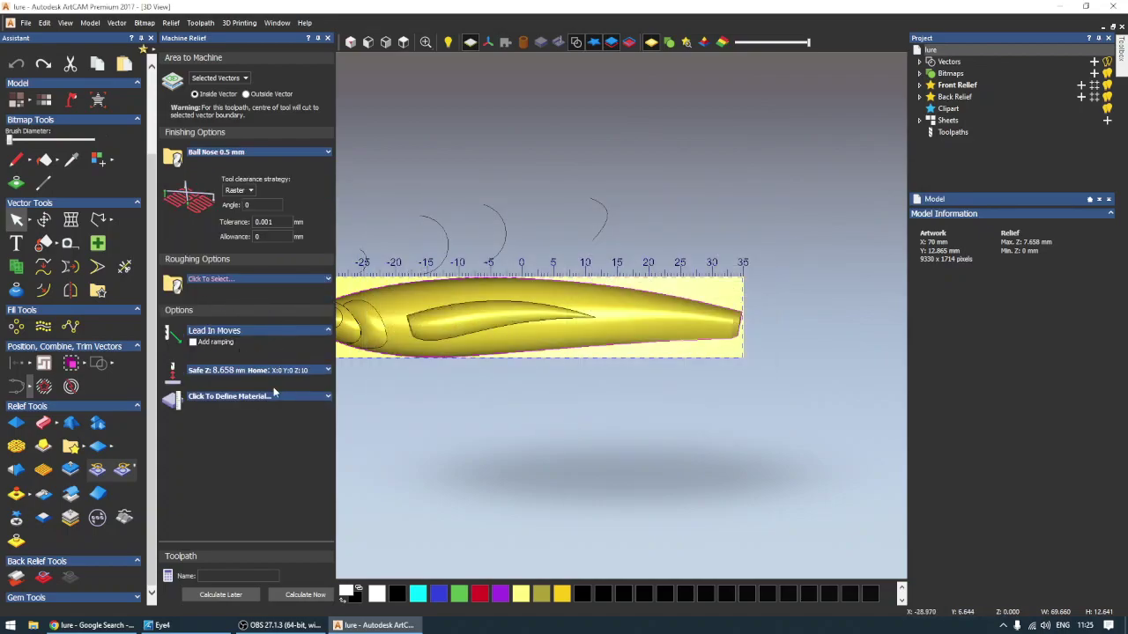
Accept 7.658 mm material thickness and set Safe Z to 5 mm and Home Z to 20 mm.
{"action": "left_click", "coordinate": [326, 396]}
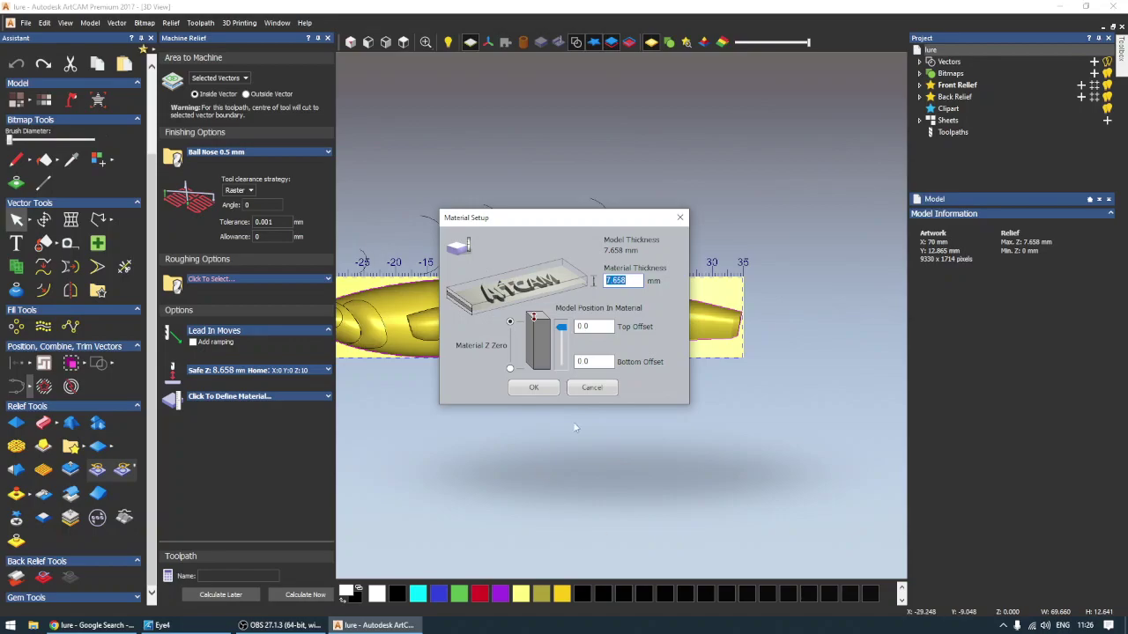
{"action": "left_click", "coordinate": [534, 388]}
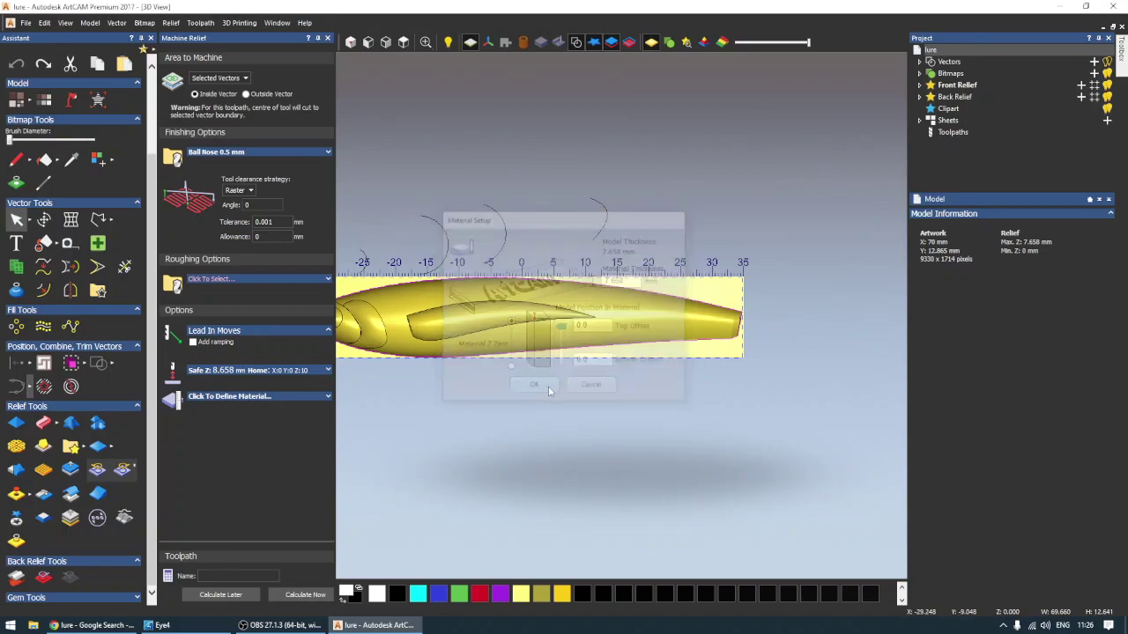
{"action": "left_click", "coordinate": [328, 371]}
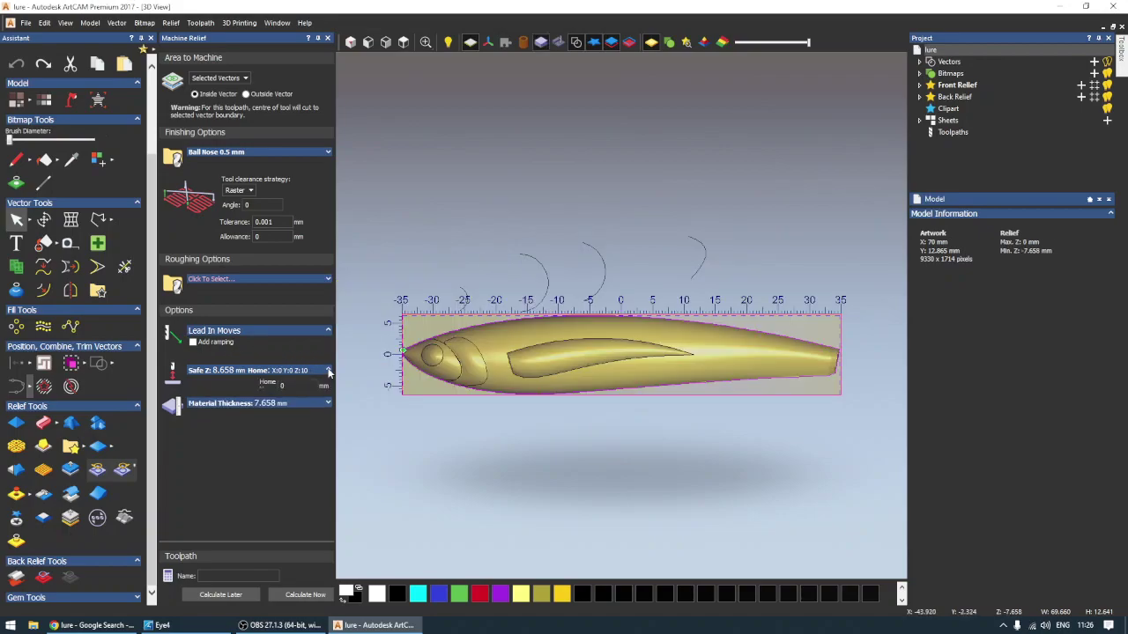
{"action": "left_click", "coordinate": [220, 403]}
{"action": "key", "text": "ctrl+a"}
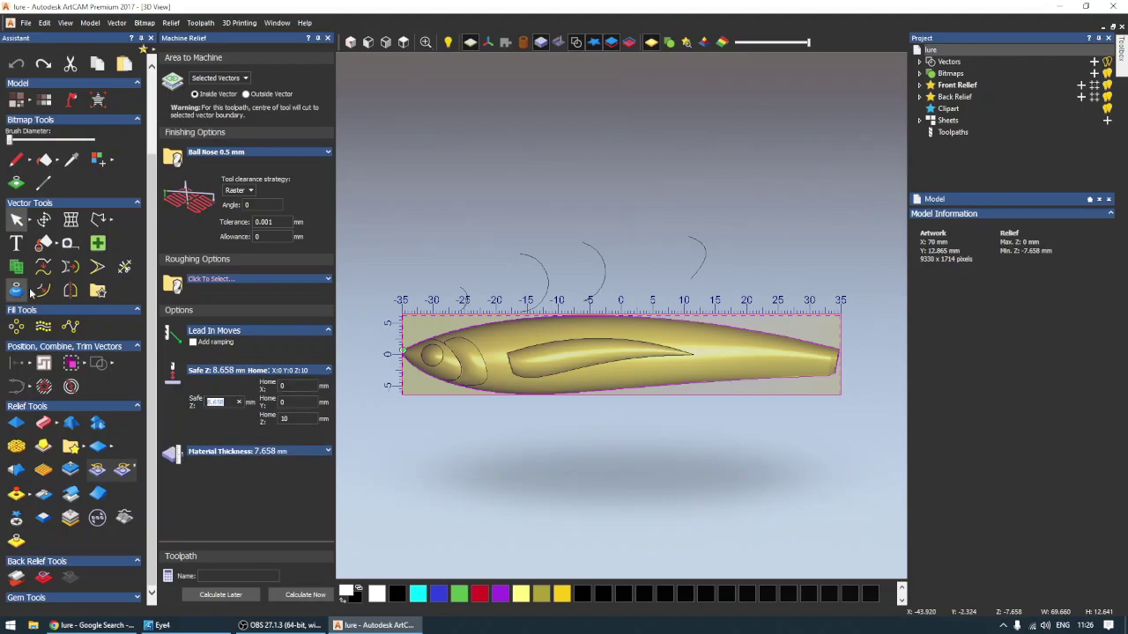
{"action": "type", "text": "5"}
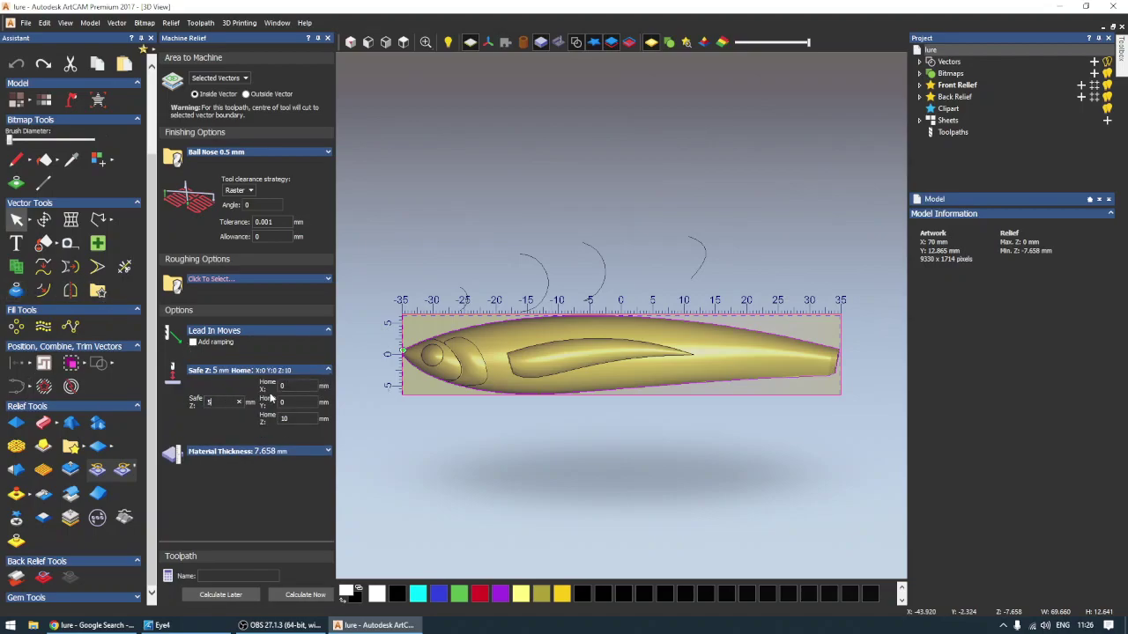
{"action": "left_click", "coordinate": [295, 418]}
{"action": "type", "text": "20"}
{"action": "left_click", "coordinate": [243, 577]}
{"action": "type", "text": "1"}
Calculate raster toolpath '1', tile the windows vertically, and orbit the maximized 3D view over its passes.
{"action": "left_click", "coordinate": [300, 594]}
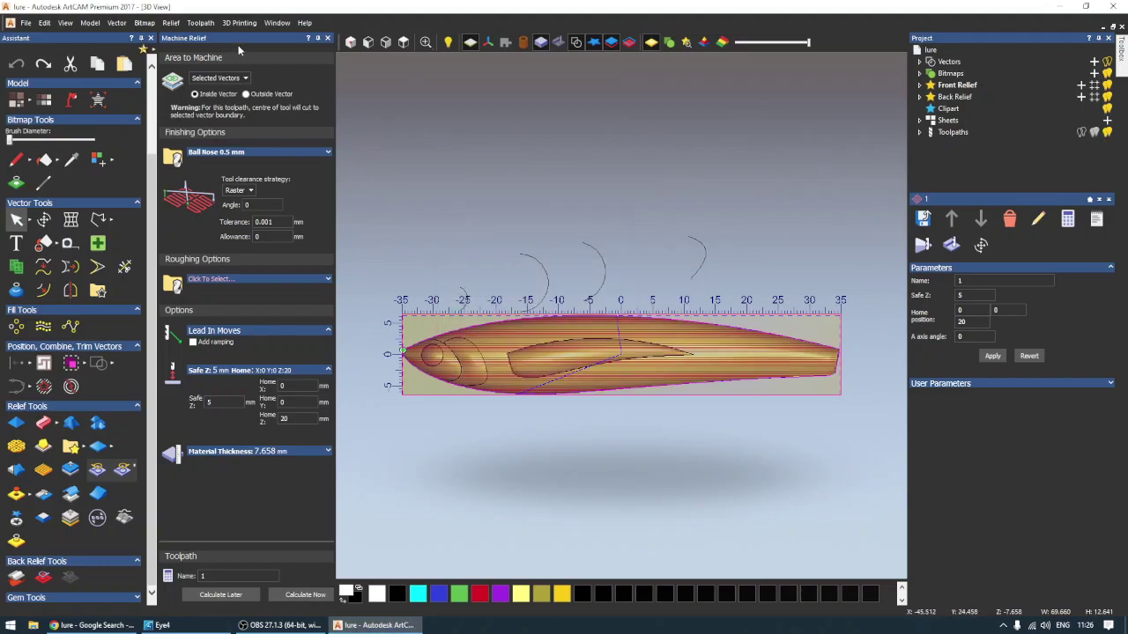
{"action": "left_click", "coordinate": [277, 22]}
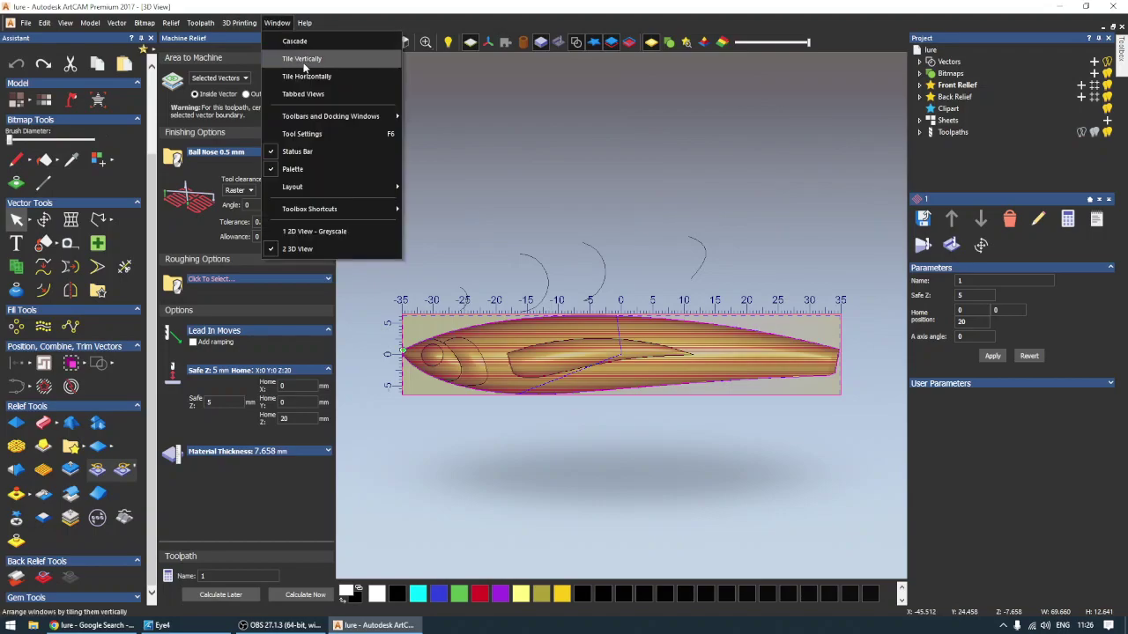
{"action": "left_click", "coordinate": [302, 59]}
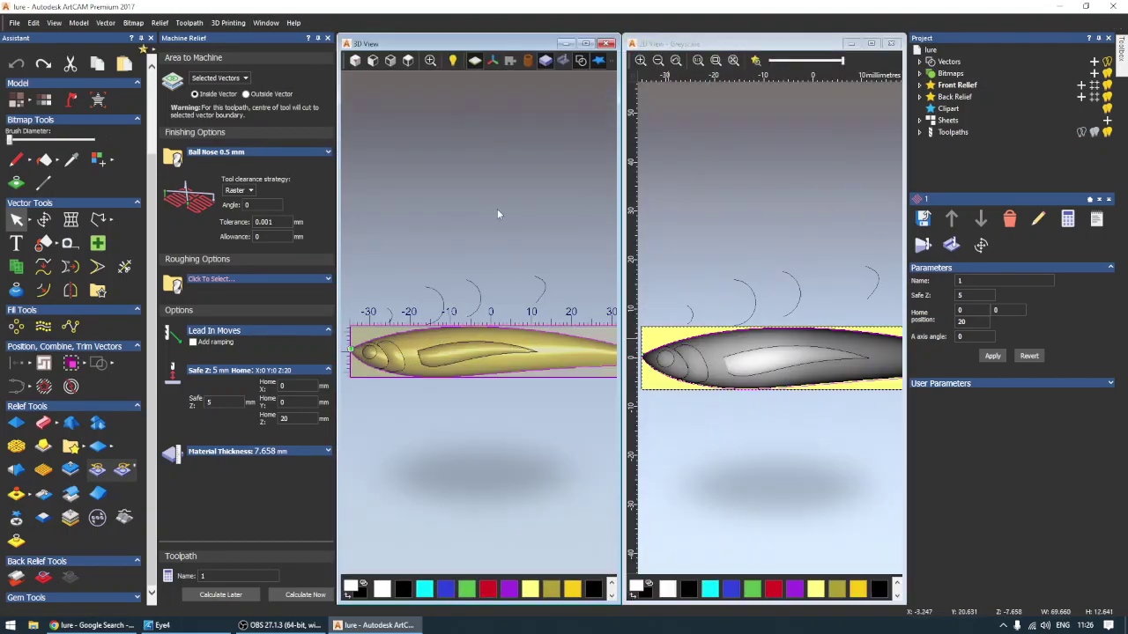
{"action": "left_click", "coordinate": [585, 43]}
{"action": "scroll", "coordinate": [659, 360], "scroll_direction": "up", "scroll_amount": 2}
{"action": "scroll", "coordinate": [551, 389], "scroll_direction": "up", "scroll_amount": 2}
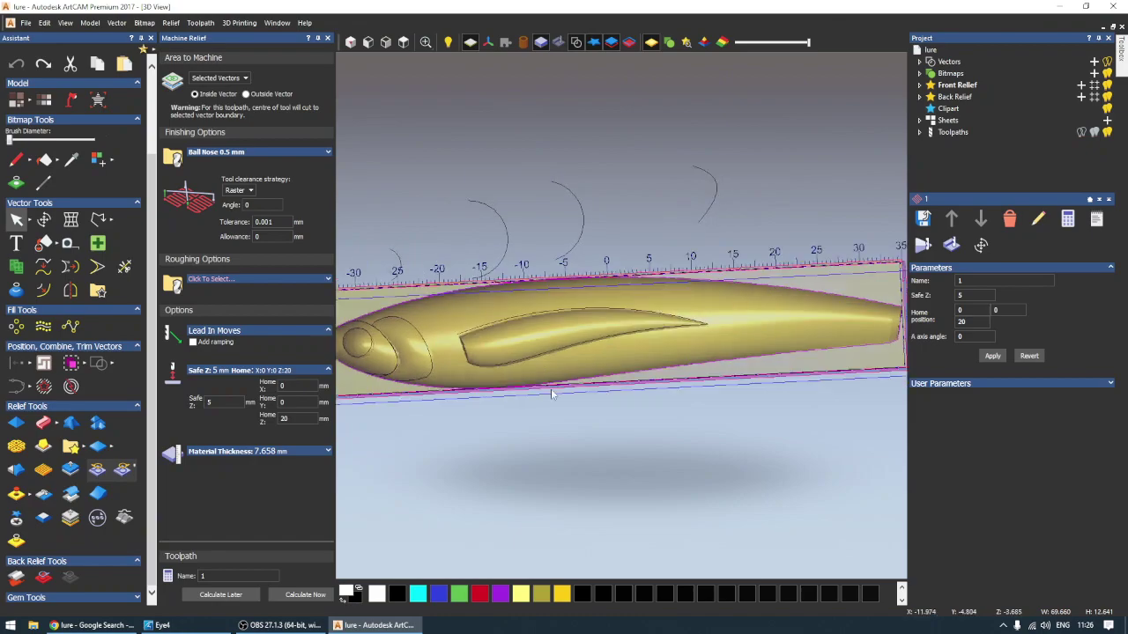
{"action": "left_click_drag", "start_coordinate": [551, 389], "coordinate": [796, 172]}
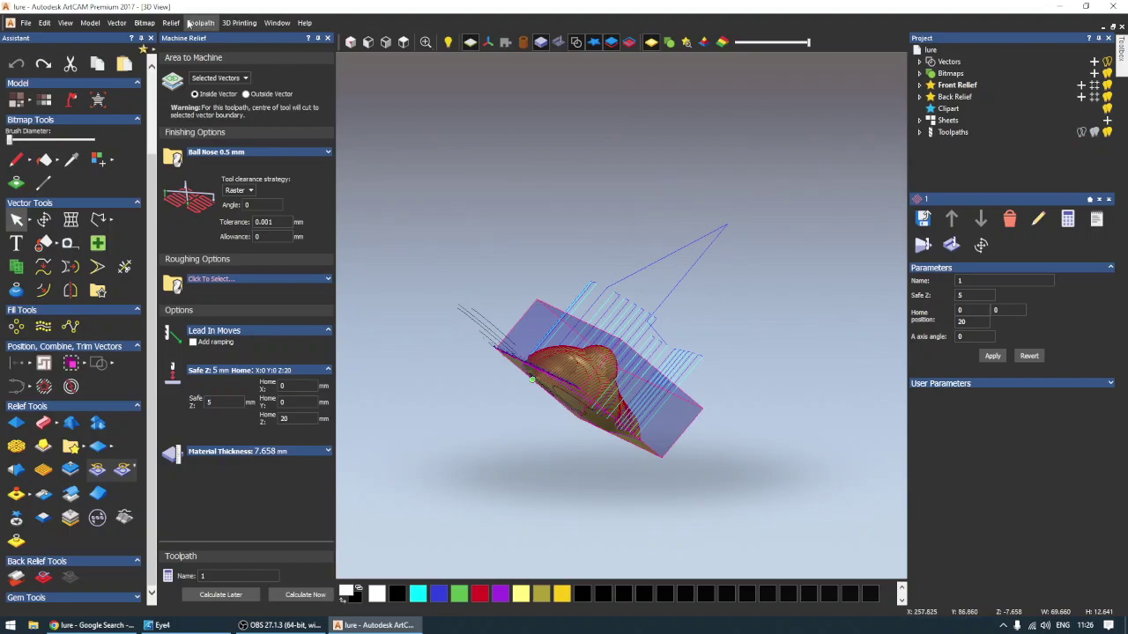
{"action": "left_click", "coordinate": [219, 27]}
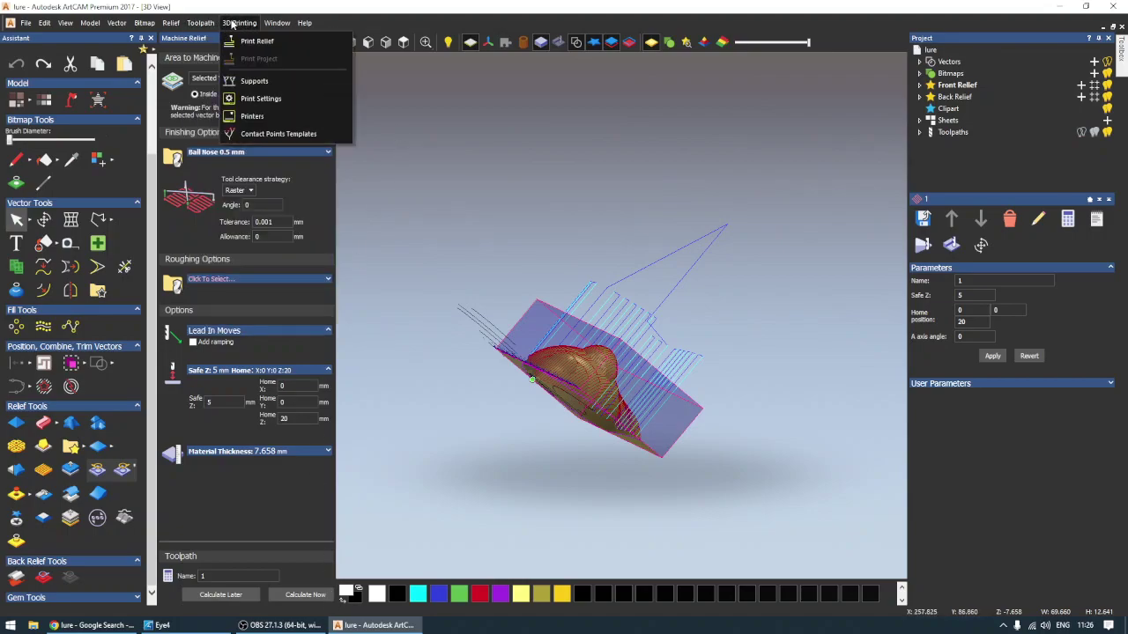
{"action": "mouse_move", "coordinate": [200, 23]}
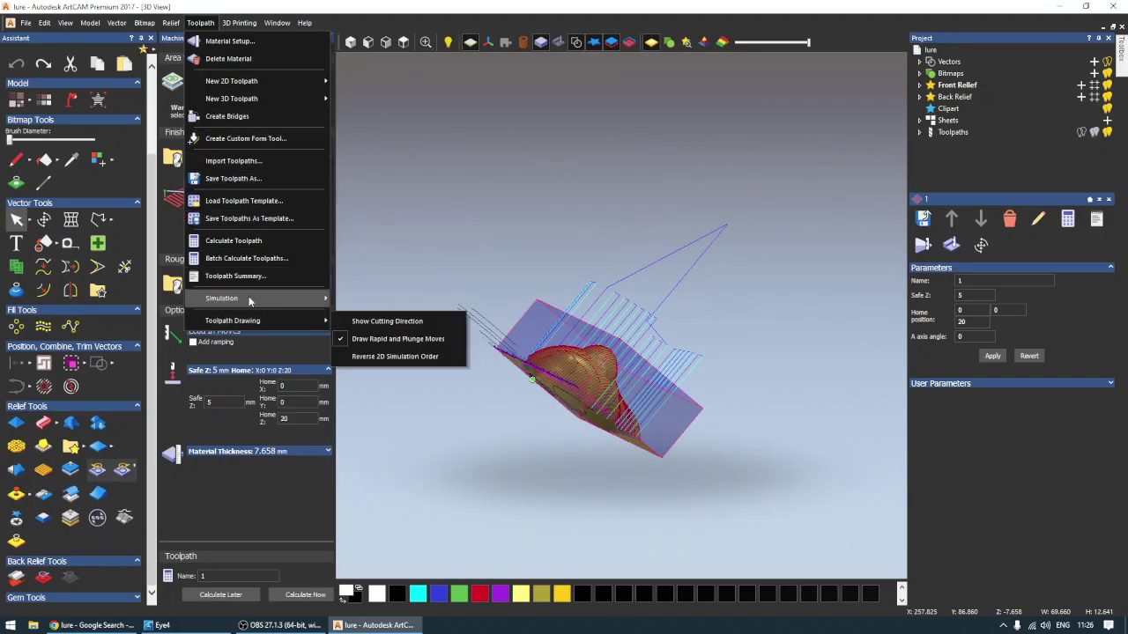
{"action": "mouse_move", "coordinate": [221, 297]}
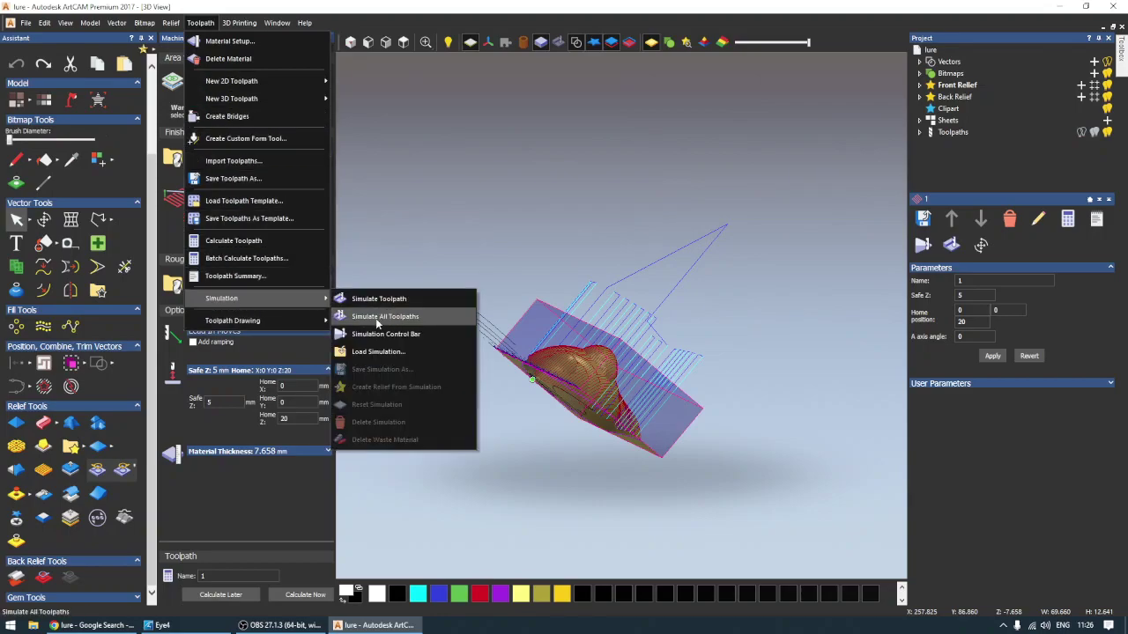
Run Simulate All Toolpaths on the material block and rotate and zoom to inspect the carved lure.
{"action": "left_click", "coordinate": [377, 319]}
{"action": "left_click", "coordinate": [537, 413]}
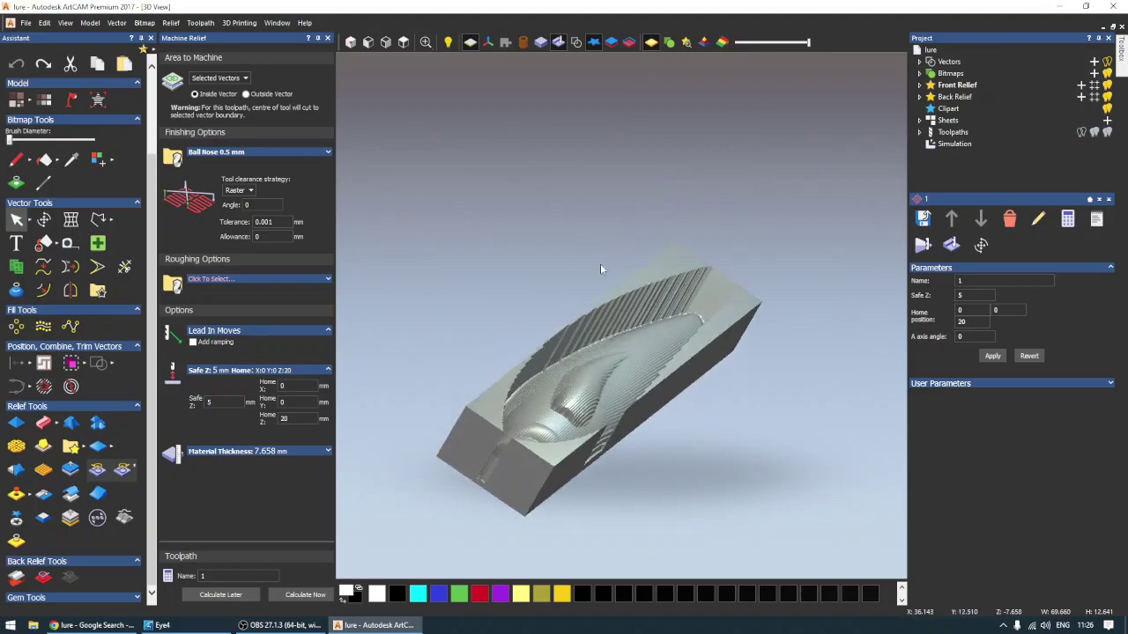
{"action": "left_click_drag", "start_coordinate": [600, 268], "coordinate": [569, 289]}
{"action": "scroll", "coordinate": [750, 345], "scroll_direction": "up", "scroll_amount": 3}
{"action": "scroll", "coordinate": [695, 450], "scroll_direction": "up", "scroll_amount": 3}
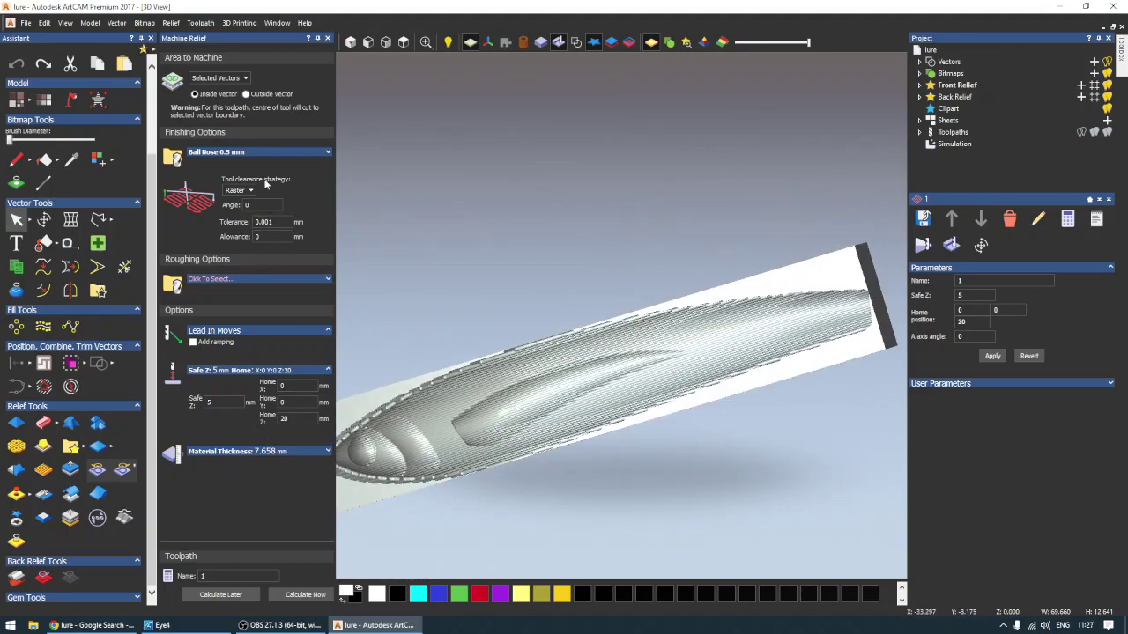
Change the Ball Nose 0.5 mm tool's stepover to 0.1 mm and recalculate toolpath '1'.
{"action": "left_click", "coordinate": [327, 153]}
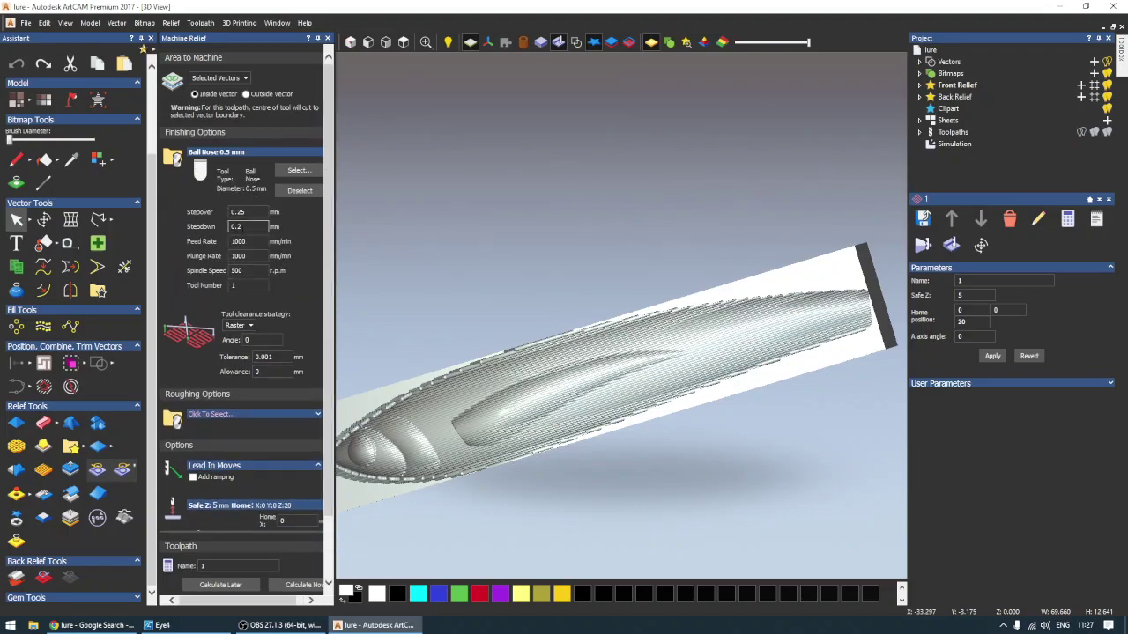
{"action": "left_click", "coordinate": [250, 228]}
{"action": "left_click", "coordinate": [282, 590]}
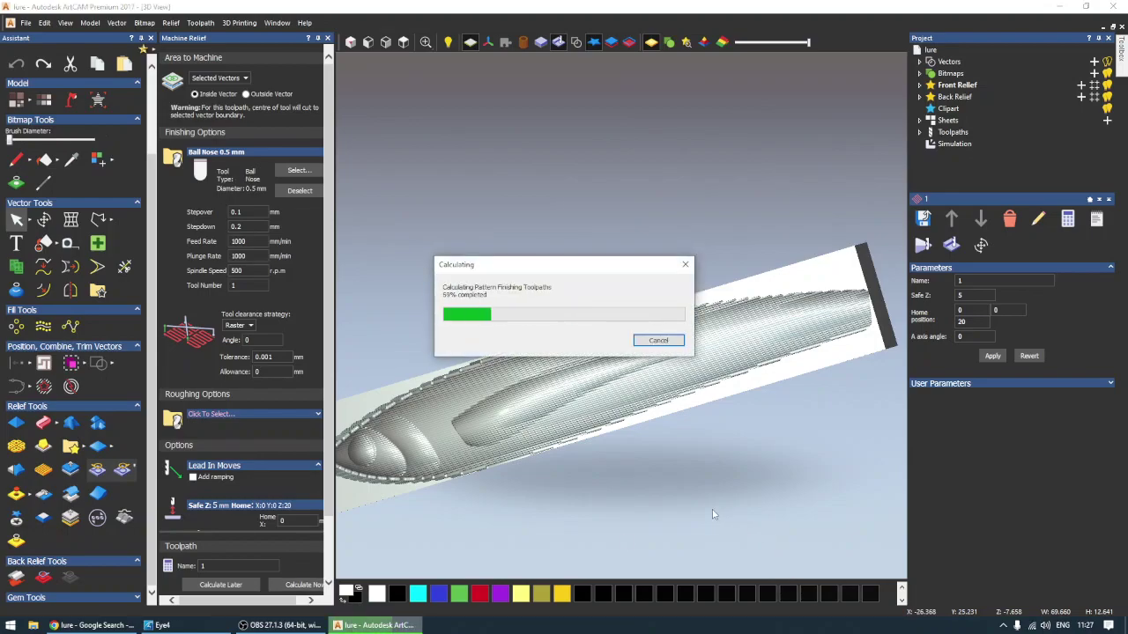
{"action": "left_click", "coordinate": [200, 23]}
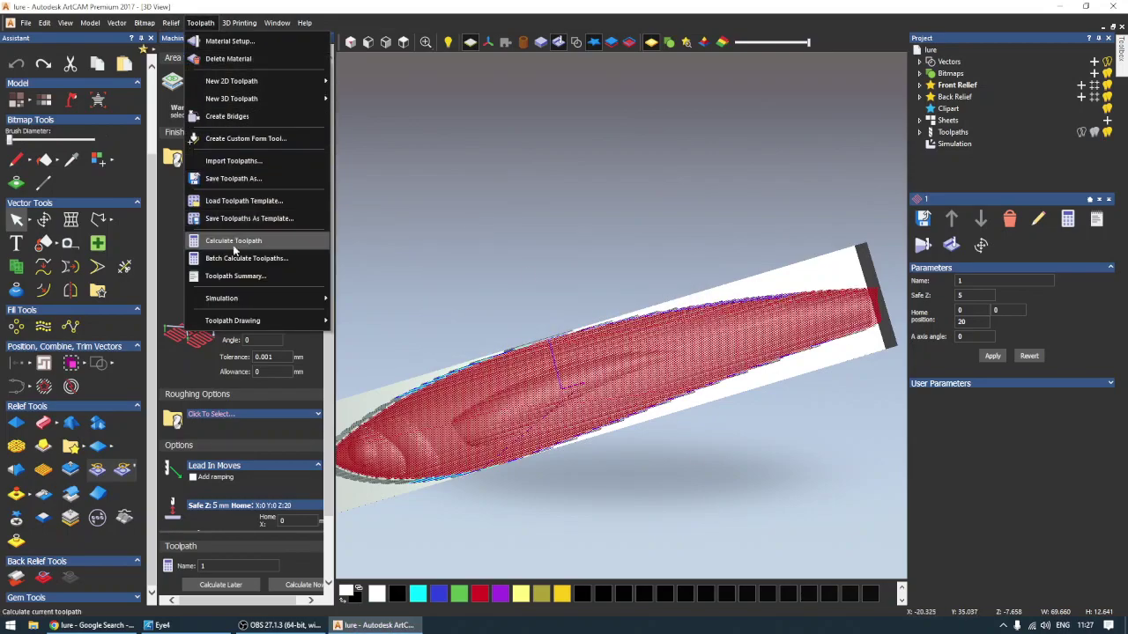
{"action": "mouse_move", "coordinate": [222, 298]}
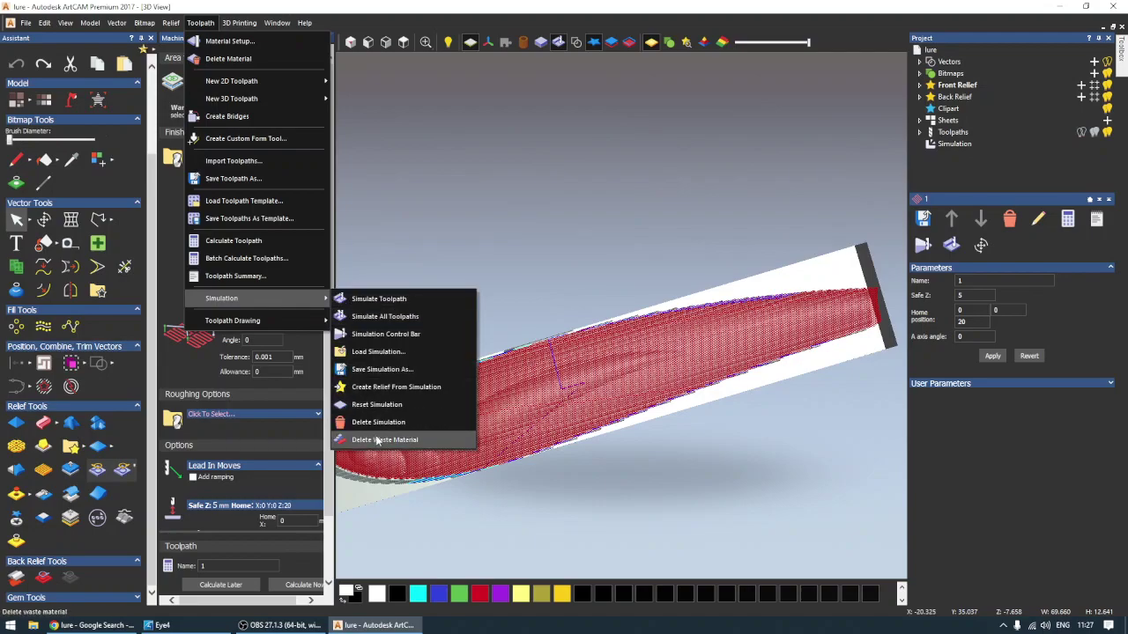
Delete the old simulation, simulate the recalculated toolpath, and tilt the view side-on to inspect it.
{"action": "left_click", "coordinate": [378, 422]}
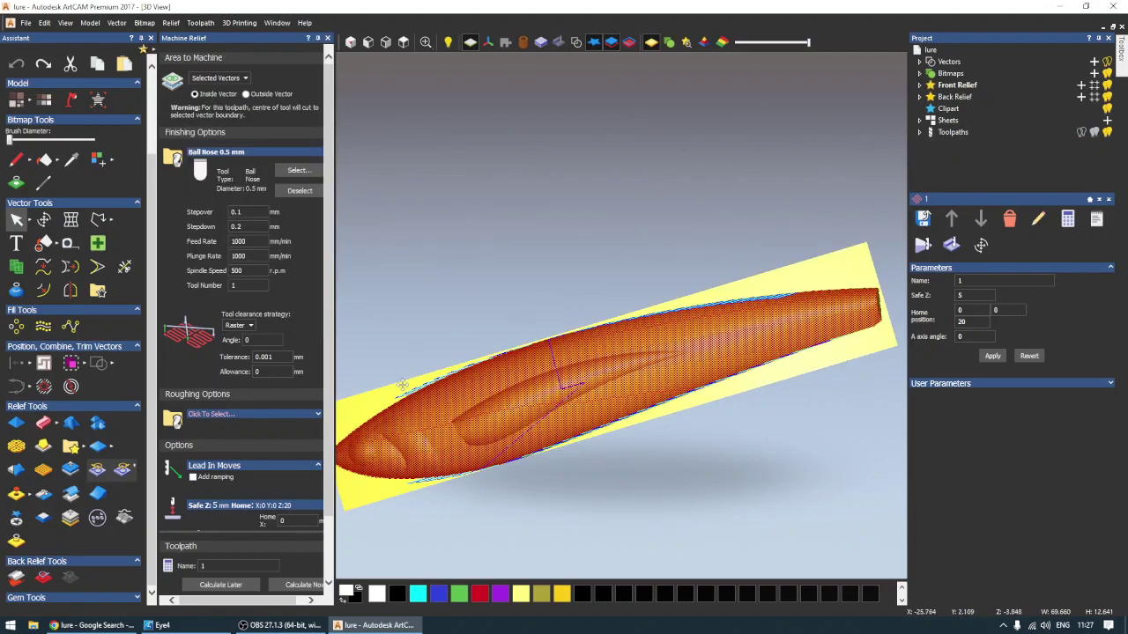
{"action": "left_click", "coordinate": [171, 23]}
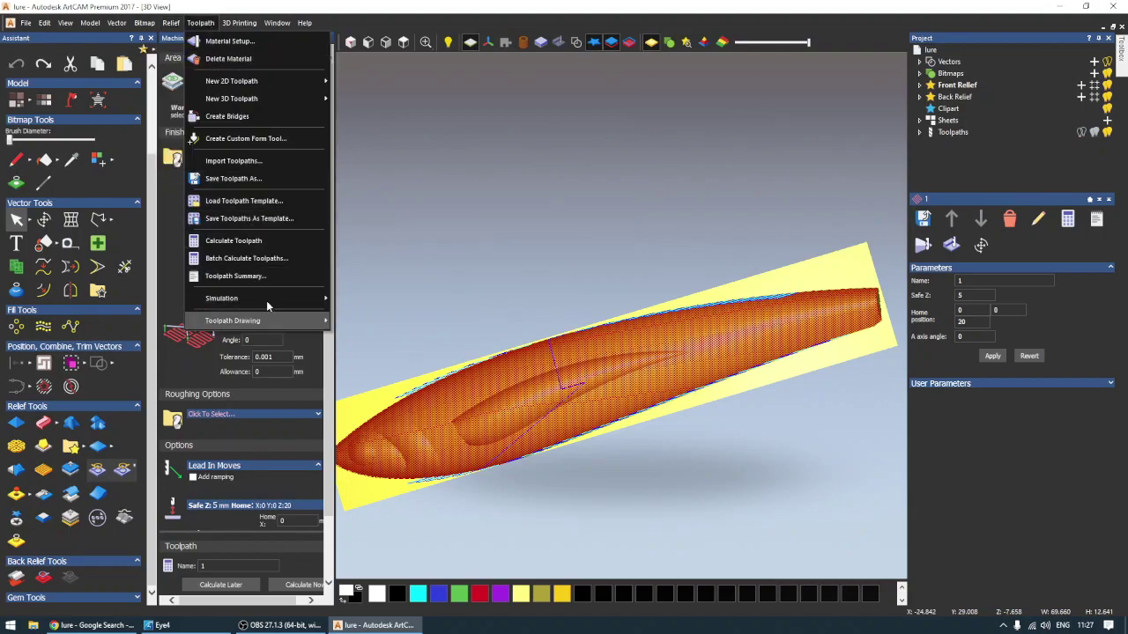
{"action": "mouse_move", "coordinate": [221, 298]}
{"action": "left_click", "coordinate": [370, 318]}
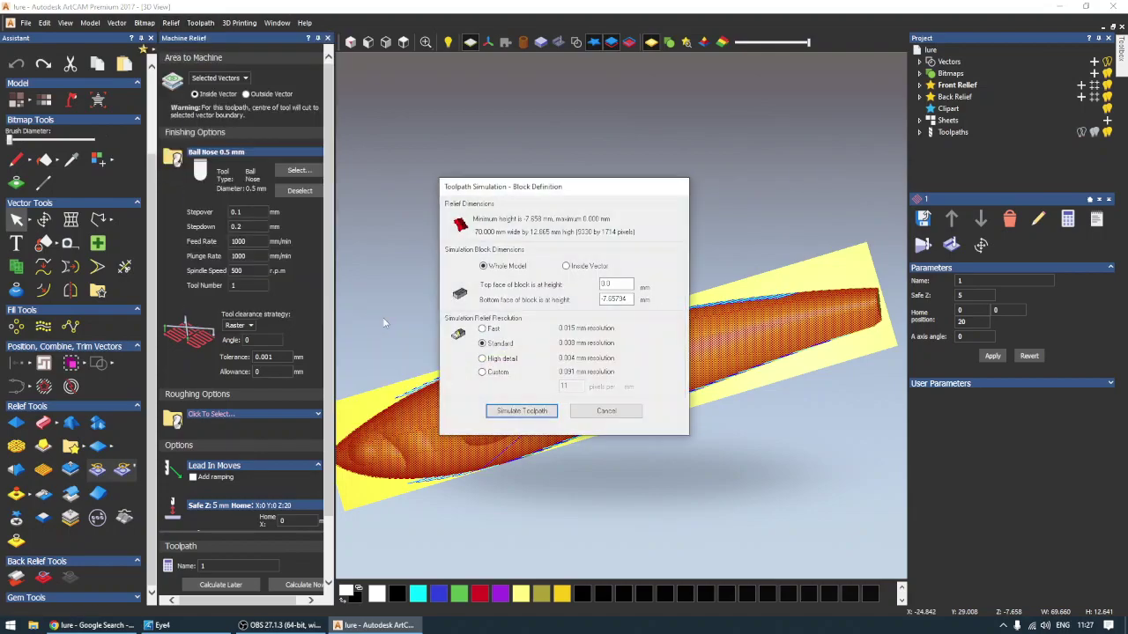
{"action": "left_click", "coordinate": [518, 411]}
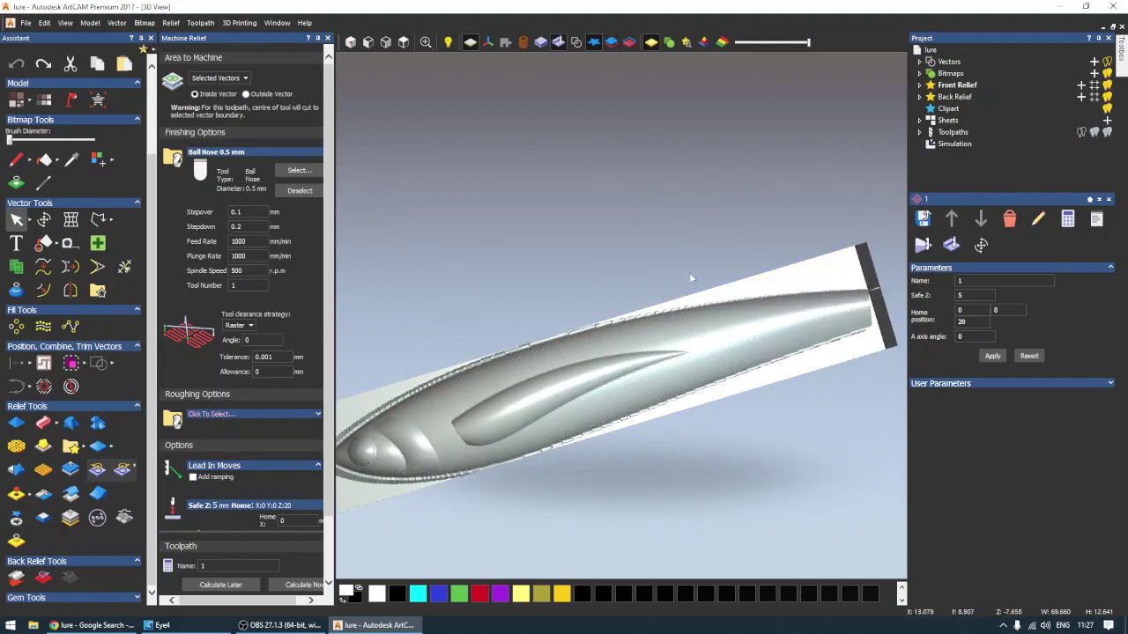
{"action": "mouse_move", "coordinate": [689, 273]}
{"action": "left_mouse_down"}
{"action": "mouse_move", "coordinate": [615, 300]}
{"action": "mouse_move", "coordinate": [759, 439]}
{"action": "mouse_move", "coordinate": [798, 308]}
{"action": "mouse_move", "coordinate": [872, 181]}
{"action": "mouse_move", "coordinate": [524, 300]}
{"action": "mouse_move", "coordinate": [521, 369]}
{"action": "mouse_move", "coordinate": [353, 371]}
{"action": "mouse_move", "coordinate": [268, 414]}
{"action": "mouse_move", "coordinate": [371, 422]}
{"action": "left_mouse_up"}
{"action": "scroll", "coordinate": [734, 328], "scroll_direction": "down", "scroll_amount": 3}
{"action": "mouse_move", "coordinate": [734, 328]}
{"action": "left_mouse_down"}
{"action": "mouse_move", "coordinate": [750, 348]}
{"action": "mouse_move", "coordinate": [725, 339]}
{"action": "left_mouse_up"}
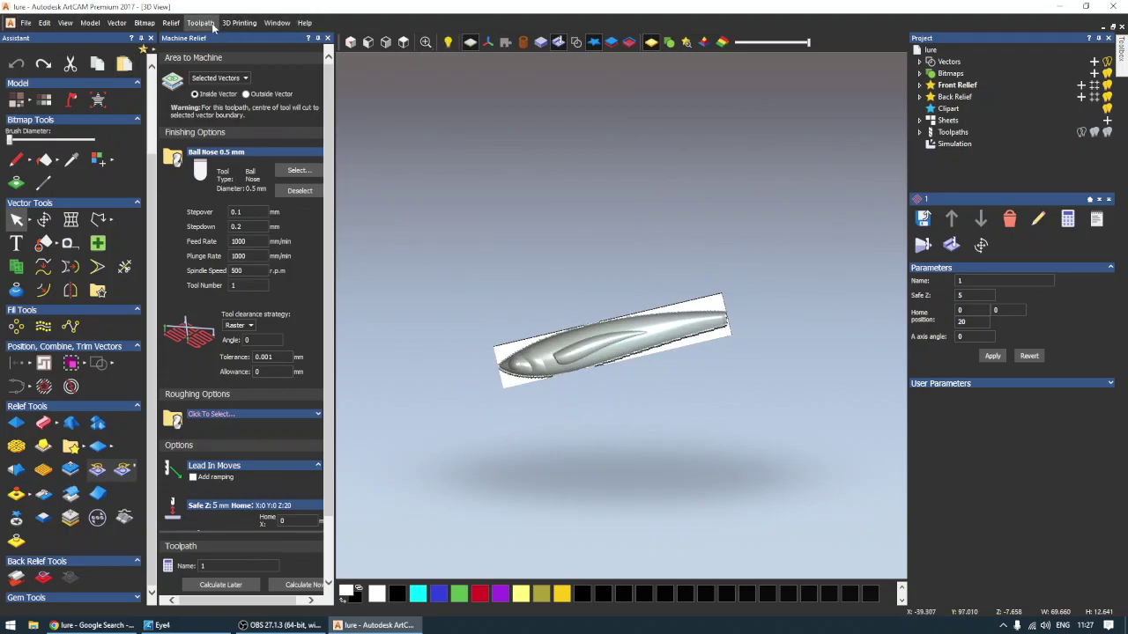
Close the Machine Relief panel and view the carved lure in Isometric and Top views.
{"action": "left_click", "coordinate": [326, 39]}
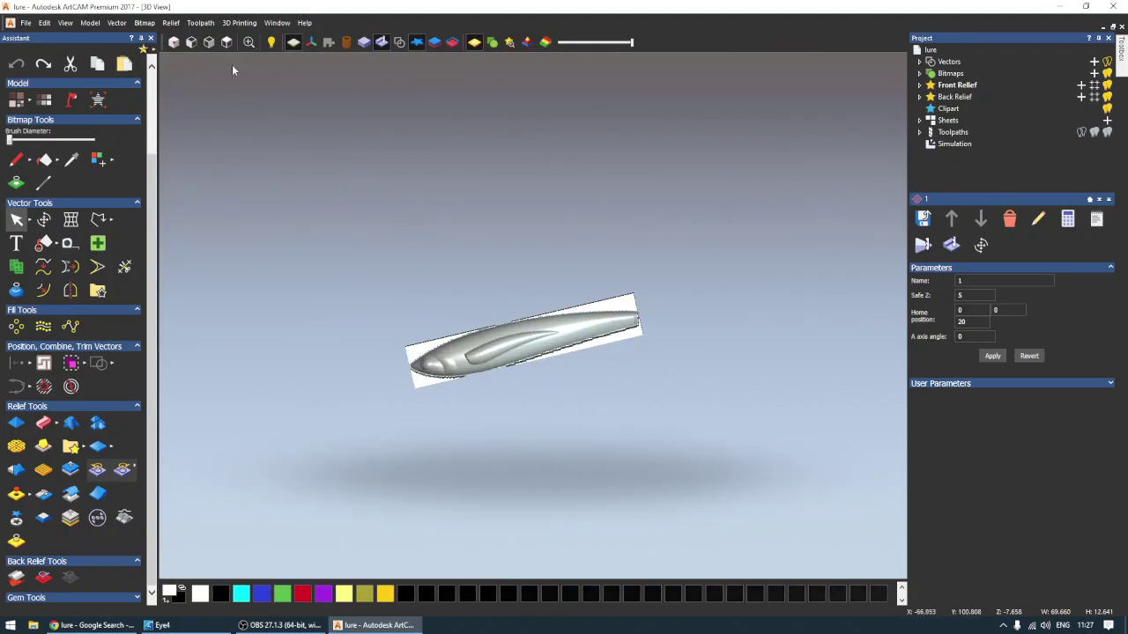
{"action": "scroll", "coordinate": [351, 290], "scroll_direction": "up", "scroll_amount": 3}
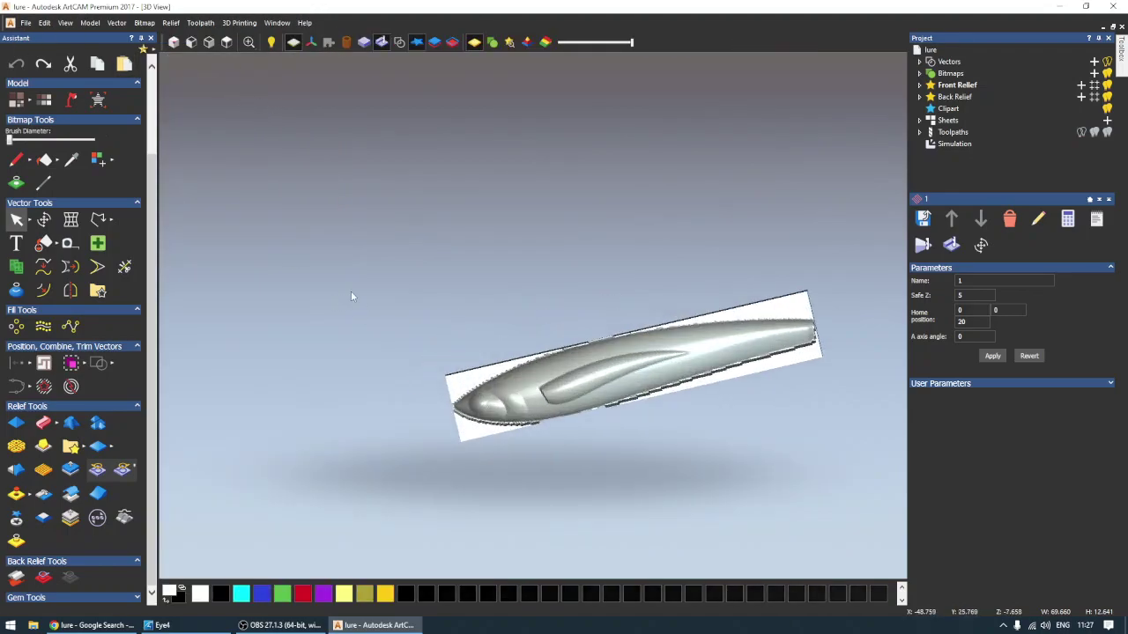
{"action": "left_click", "coordinate": [174, 43]}
{"action": "left_click", "coordinate": [226, 43]}
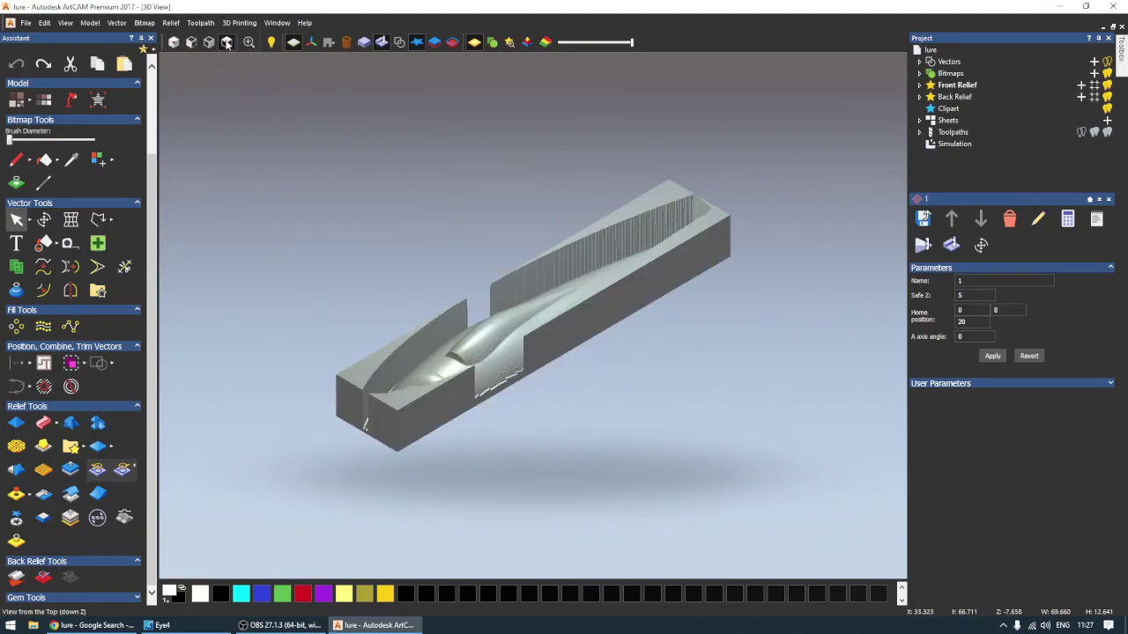
{"action": "scroll", "coordinate": [467, 229], "scroll_direction": "up", "scroll_amount": 2}
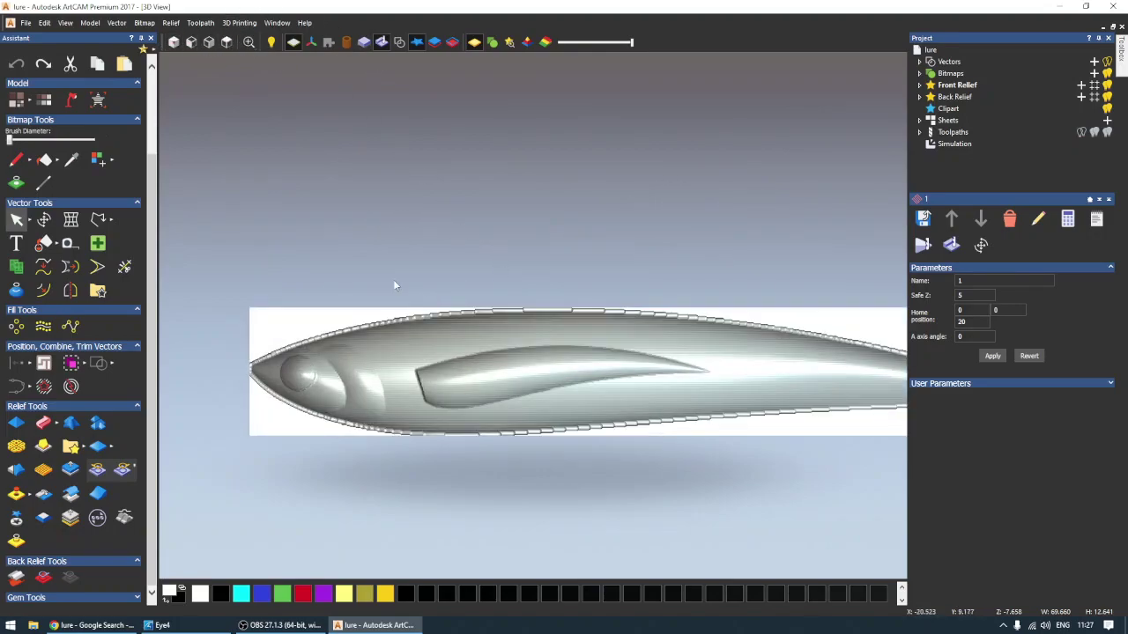
{"action": "scroll", "coordinate": [528, 308], "scroll_direction": "down", "scroll_amount": 2}
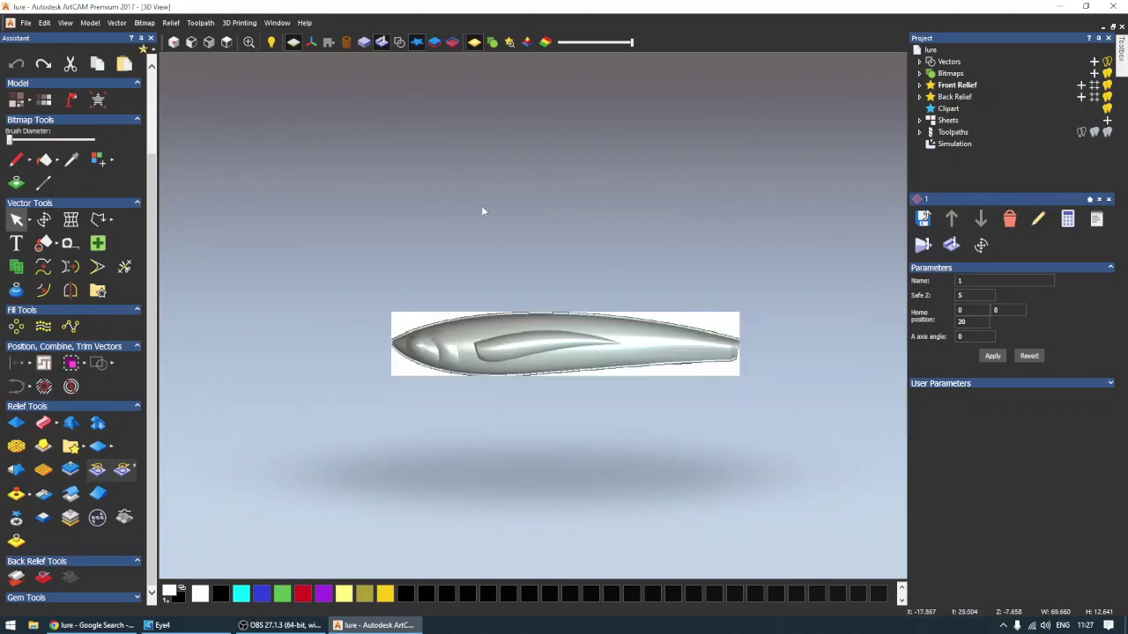
{"action": "scroll", "coordinate": [482, 211], "scroll_direction": "up", "scroll_amount": 1}
{"action": "left_click", "coordinate": [172, 23]}
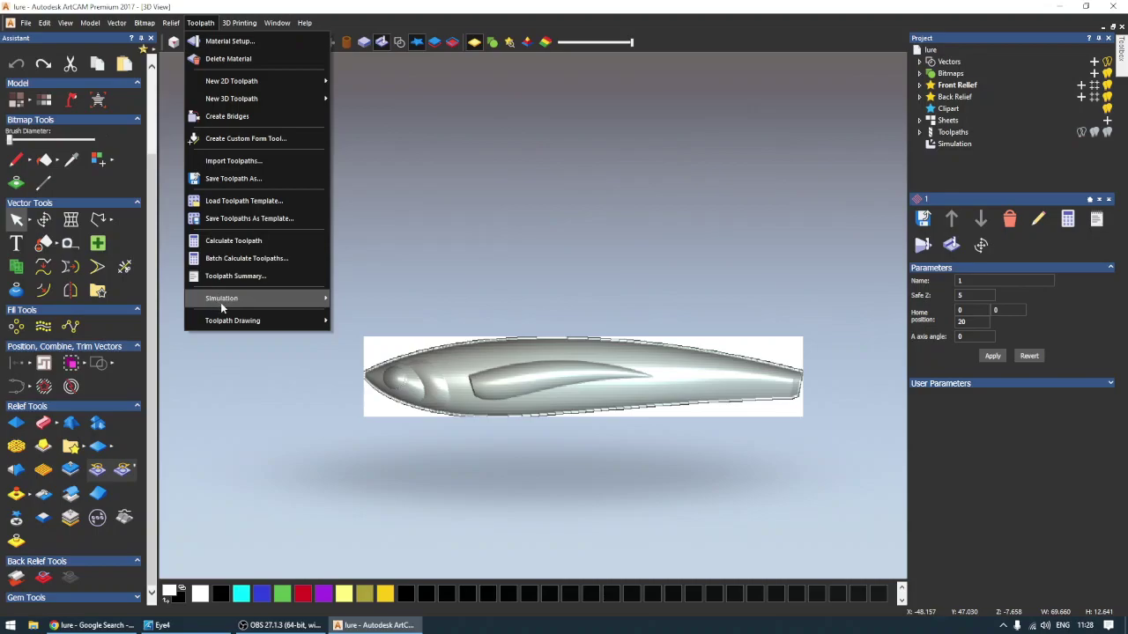
{"action": "mouse_move", "coordinate": [221, 298]}
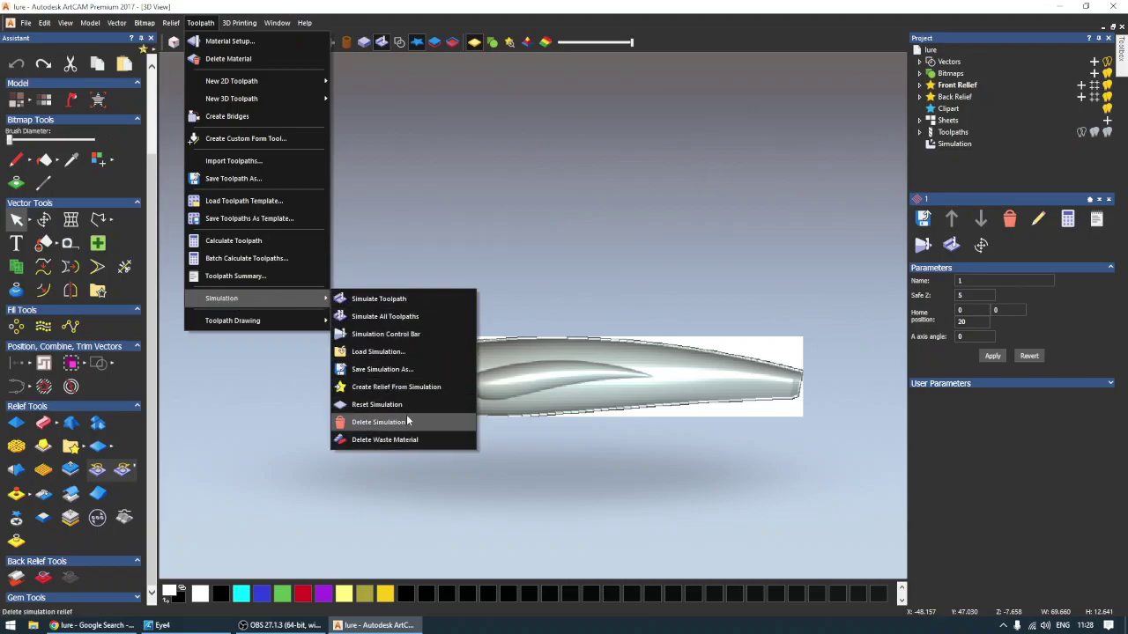
Delete the machining simulation to leave the plain lure relief, then save the project as lure.art.
{"action": "left_click", "coordinate": [406, 421]}
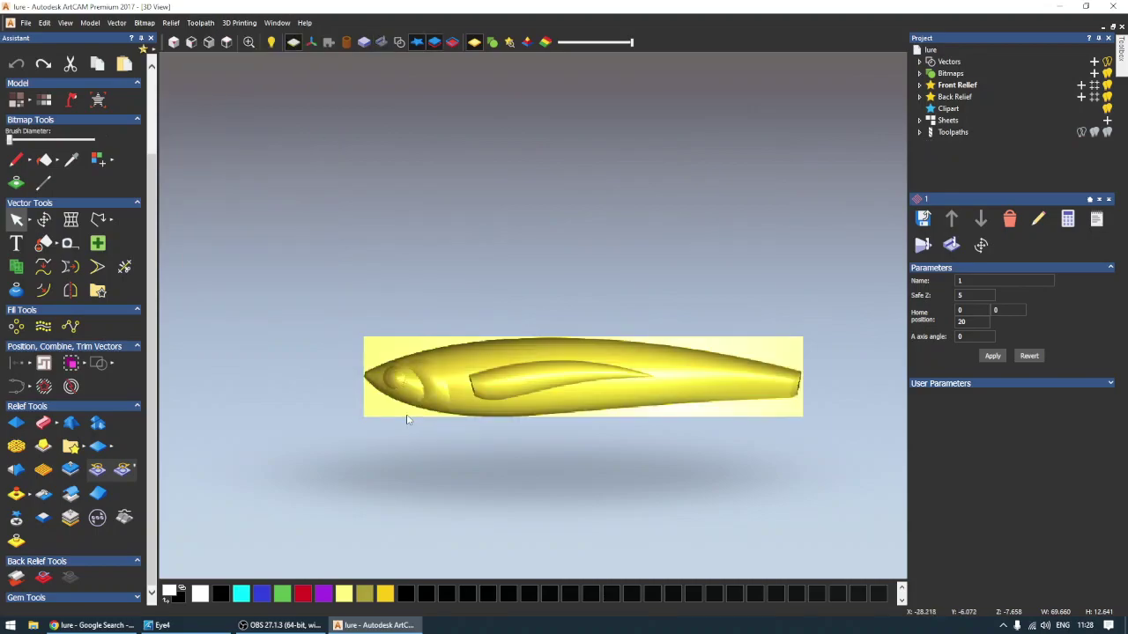
{"action": "left_click", "coordinate": [26, 22]}
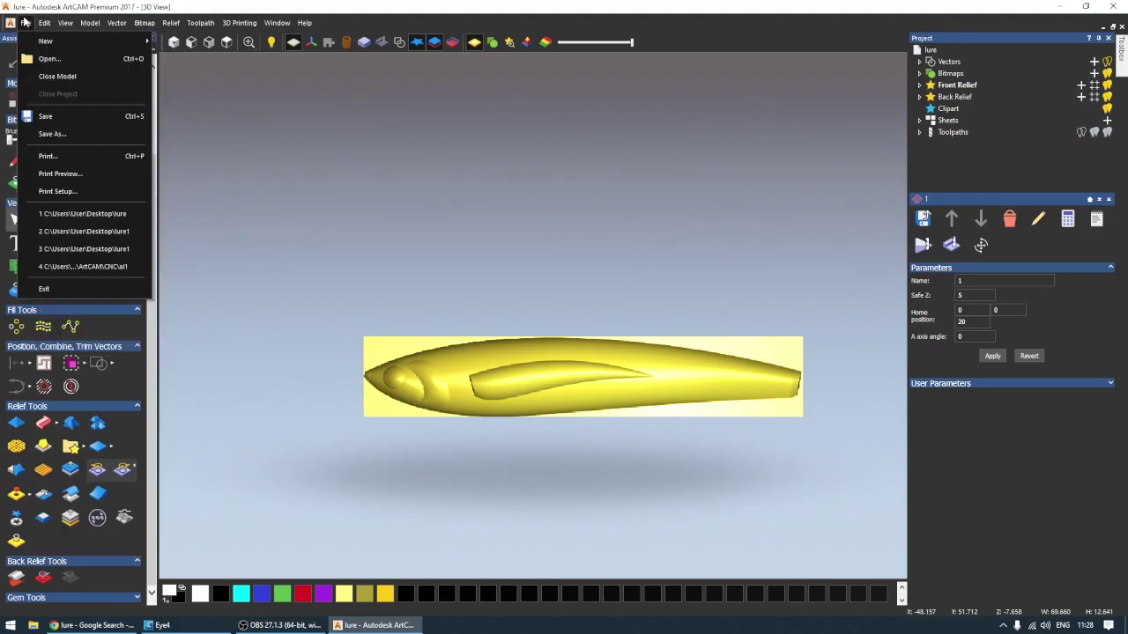
{"action": "left_click", "coordinate": [62, 117]}
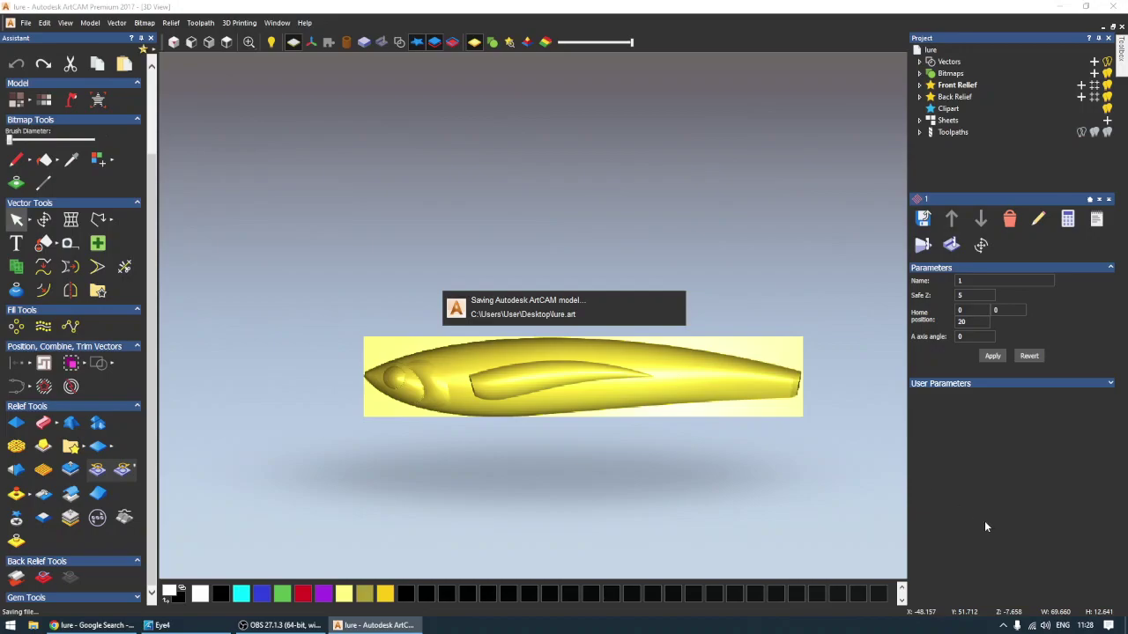
{"action": "left_click", "coordinate": [1003, 625]}
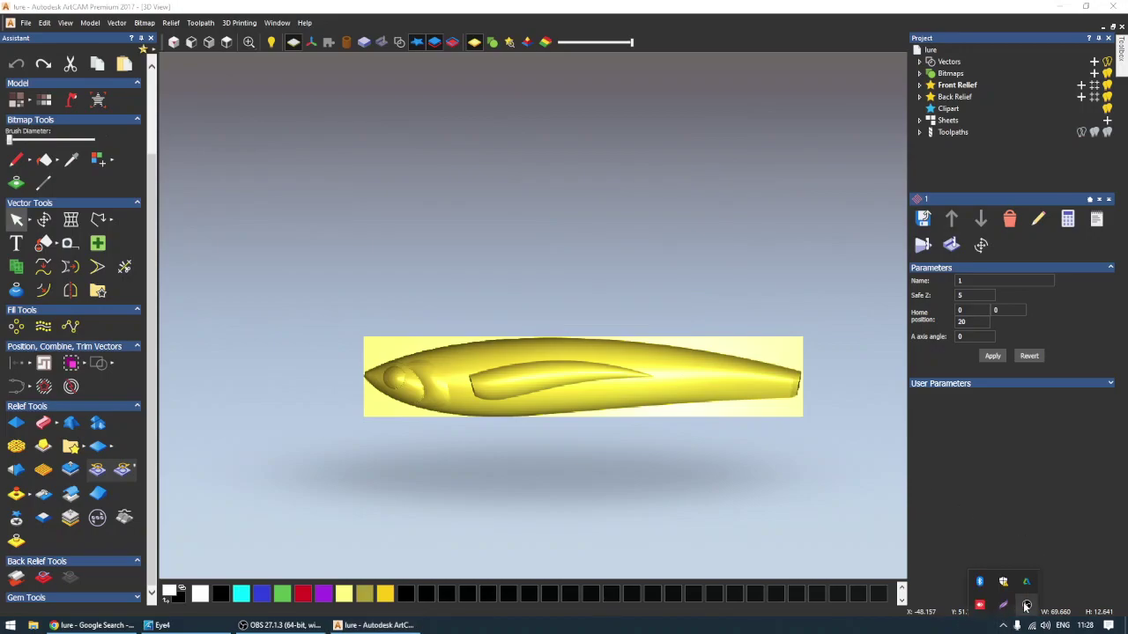